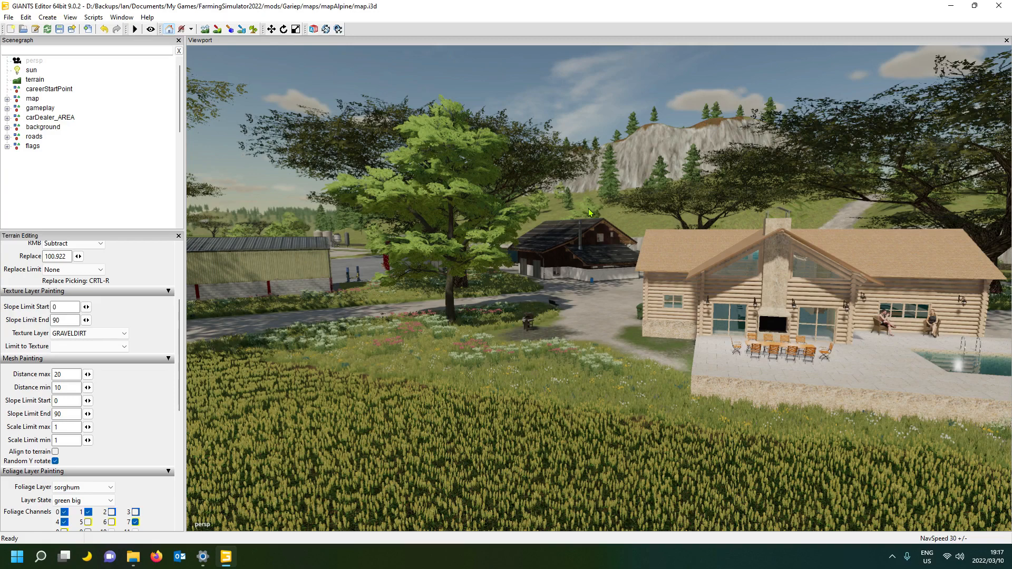
# Save the Gariep map
pyautogui.moveTo(522, 325)
pyautogui.keyDown('alt'); pyautogui.mouseDown()
pyautogui.moveTo(386, 323)
pyautogui.moveTo(537, 355)
pyautogui.moveTo(537, 340)
pyautogui.moveTo(507, 327)
pyautogui.mouseUp(); pyautogui.keyUp('alt')
pyautogui.keyDown('alt'); pyautogui.moveTo(494, 278); pyautogui.dragTo(353, 246); pyautogui.keyUp('alt')
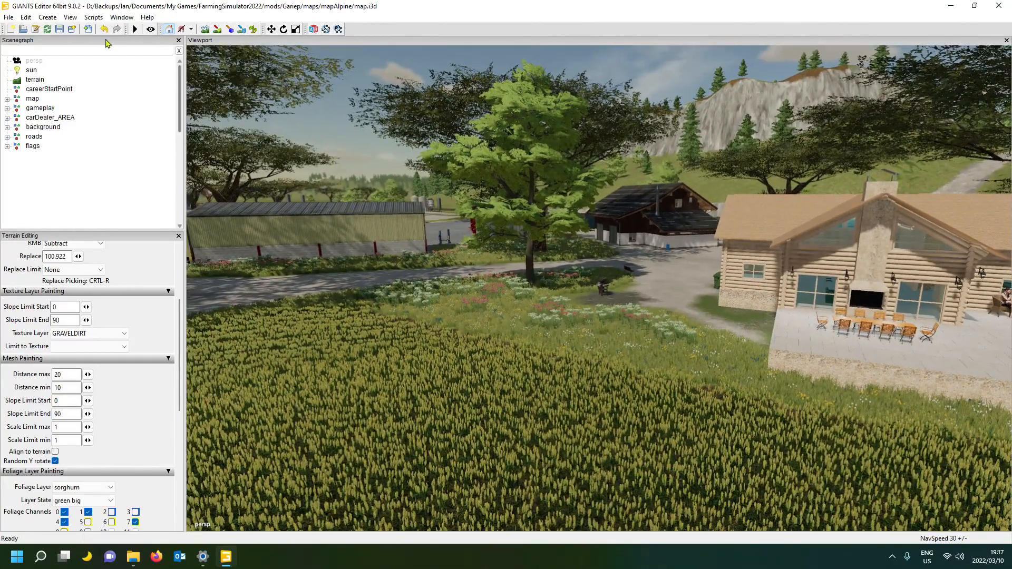
pyautogui.click(59, 29)
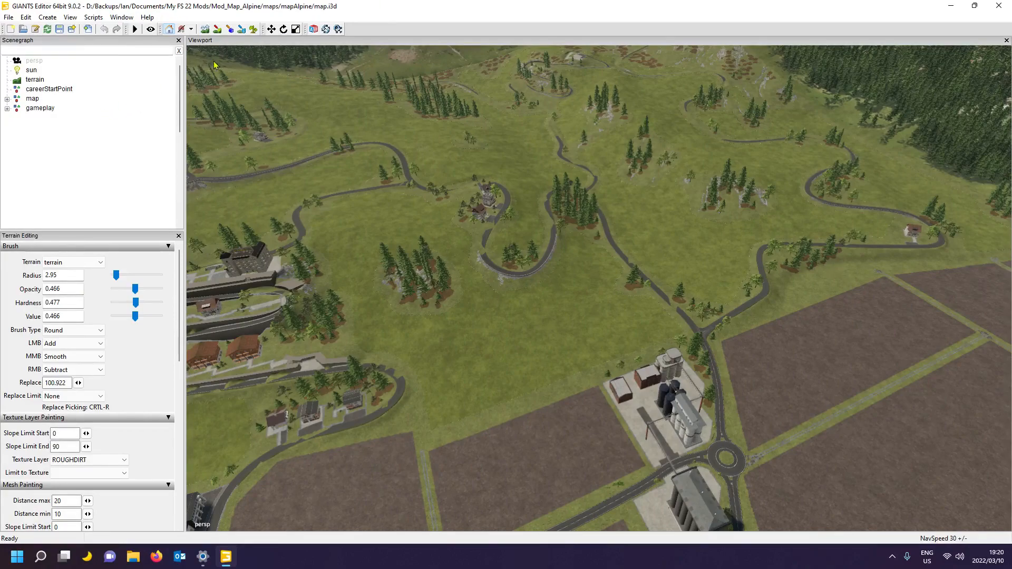
# Try to toggle the rendering of field areas on the Mod_Map_Alpine map with nothing selected
pyautogui.keyDown('alt'); pyautogui.moveTo(482, 259); pyautogui.dragTo(402, 271); pyautogui.keyUp('alt')
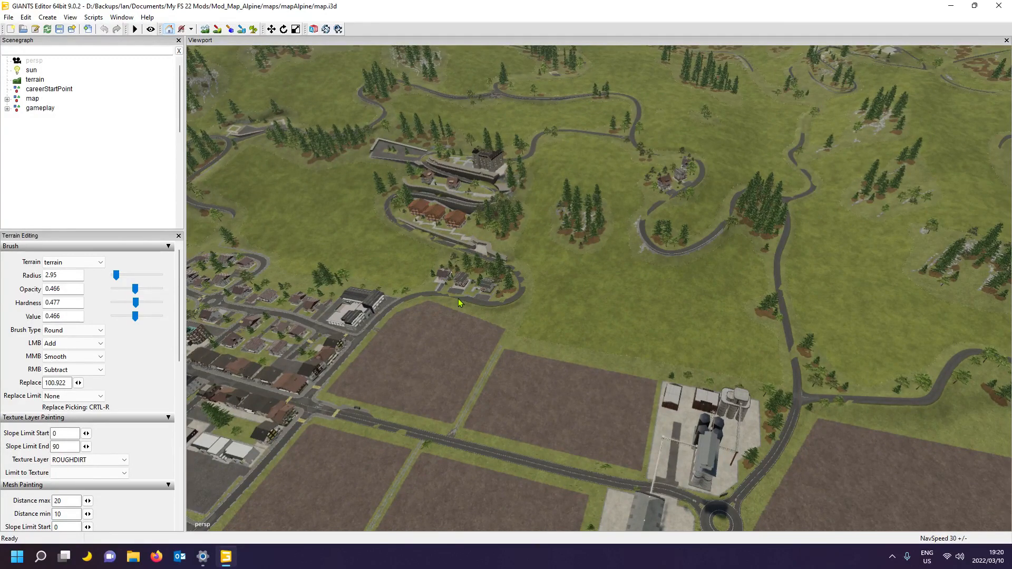
pyautogui.keyDown('alt'); pyautogui.moveTo(552, 340); pyautogui.dragTo(717, 396); pyautogui.keyUp('alt')
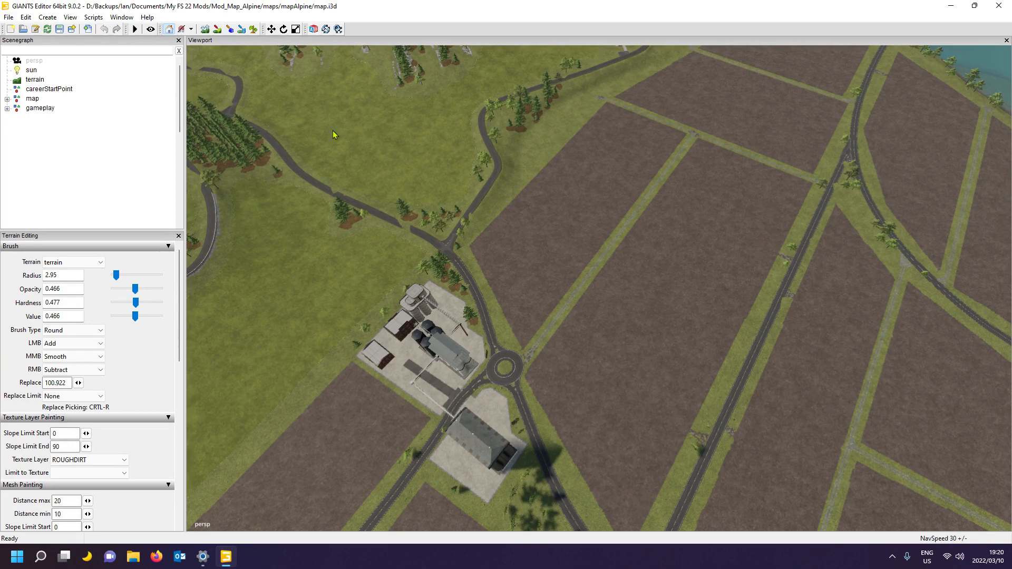
pyautogui.click(93, 18)
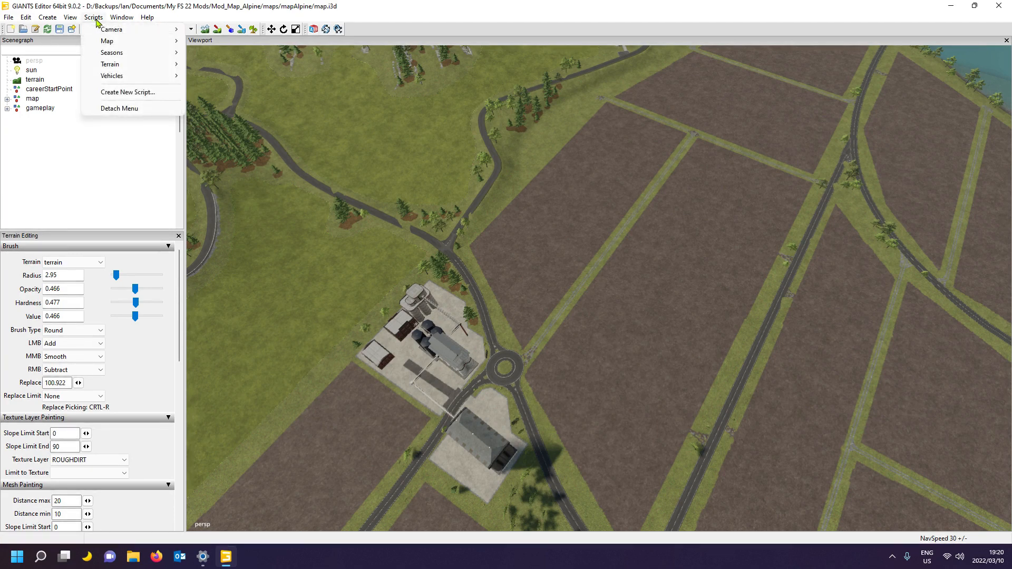
pyautogui.moveTo(98, 44)
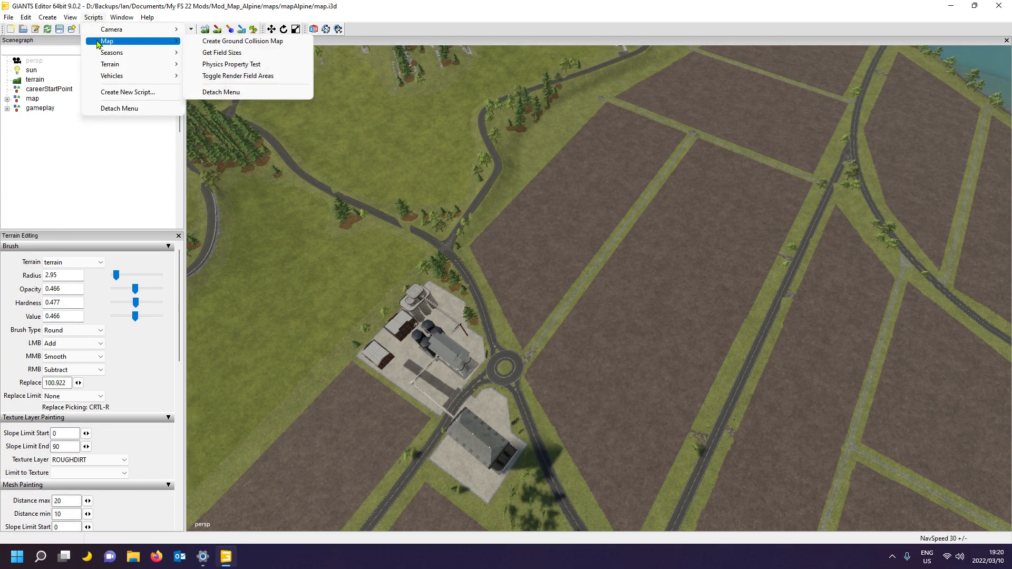
pyautogui.click(247, 77)
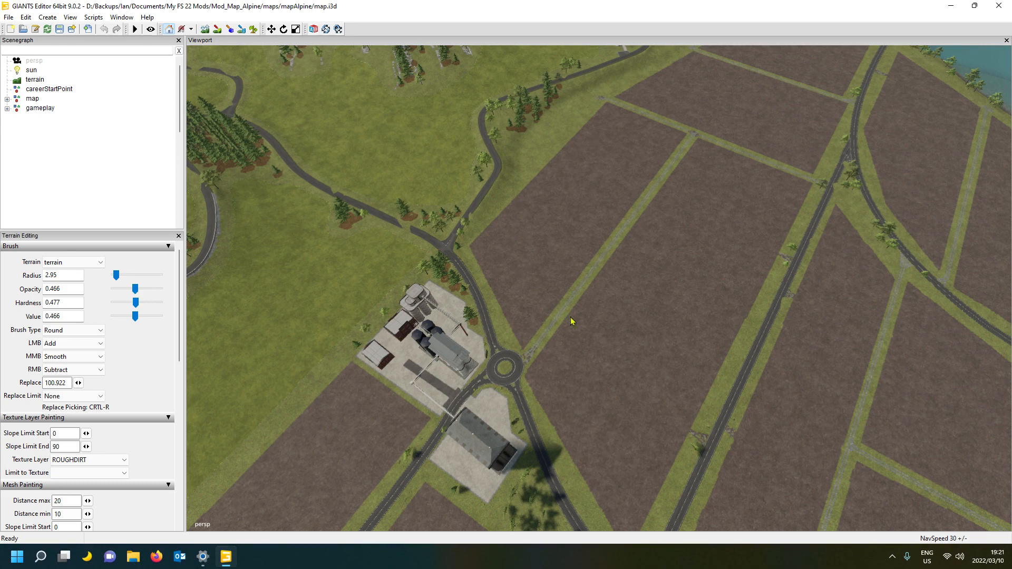
# Search the map's scene hierarchy for the fields group under gameplay and select it
pyautogui.click(7, 98)
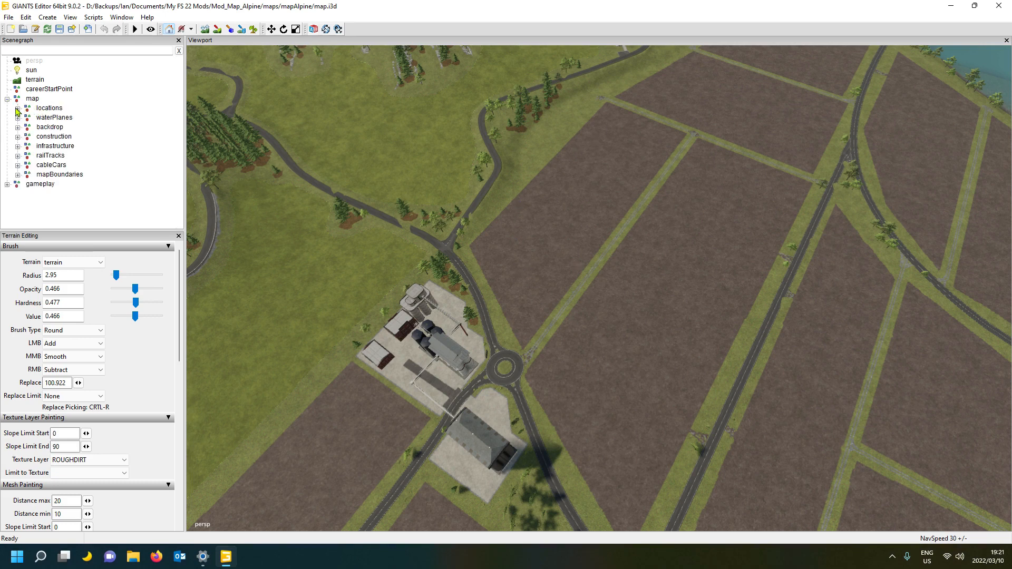
pyautogui.click(18, 108)
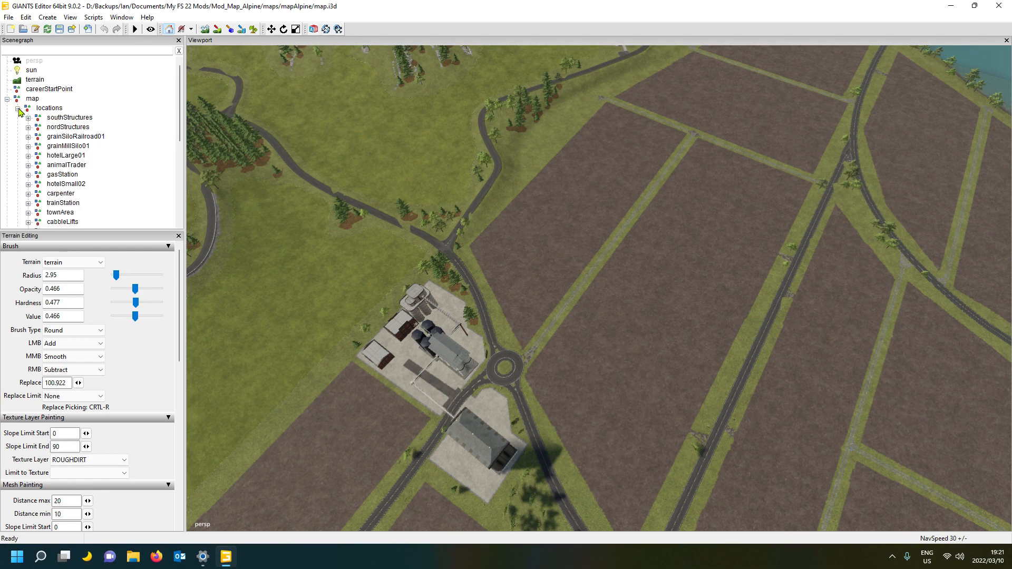
pyautogui.scroll(-4, 53, 137)
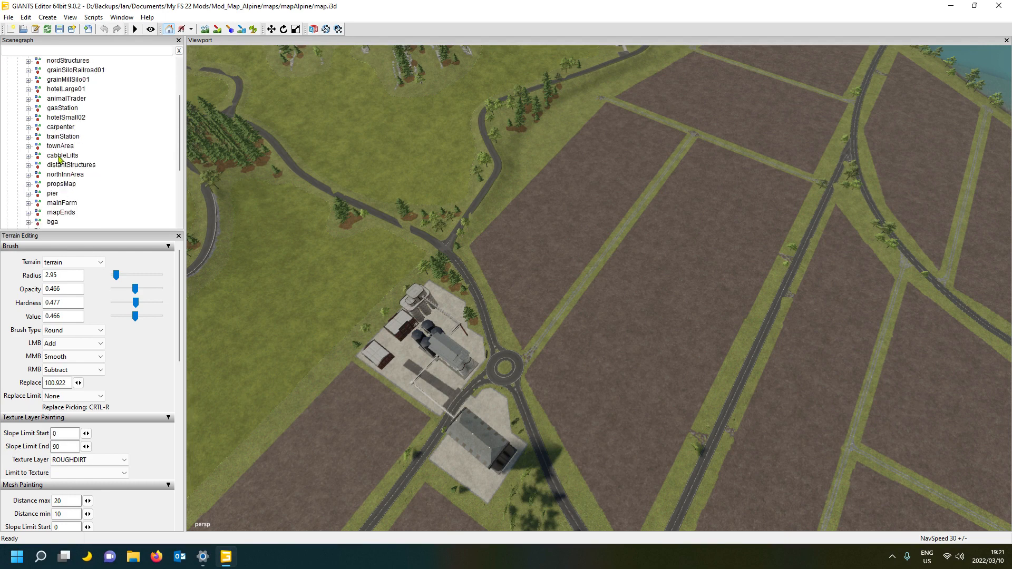
pyautogui.scroll(-2, 61, 134)
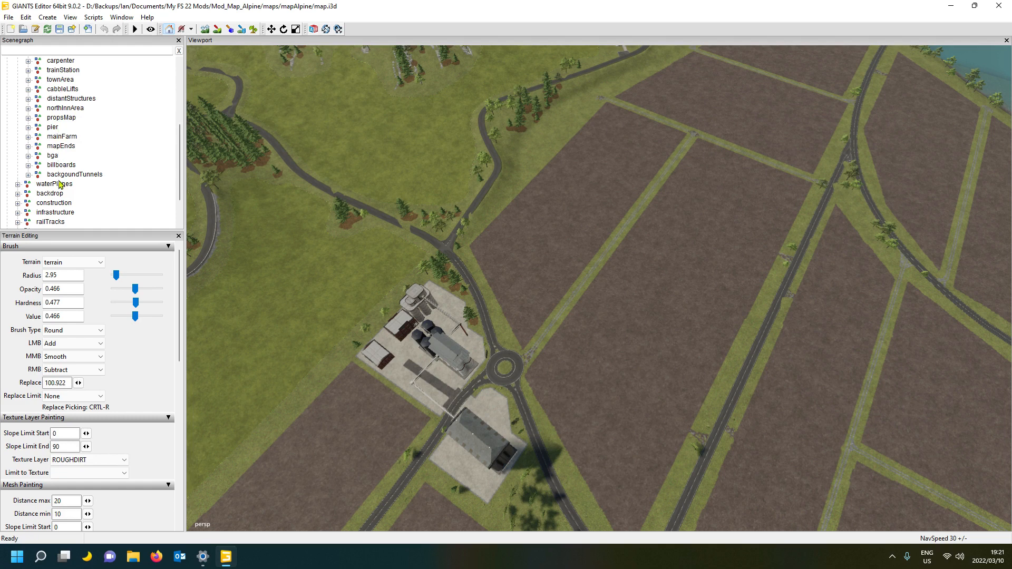
pyautogui.scroll(-2, 27, 189)
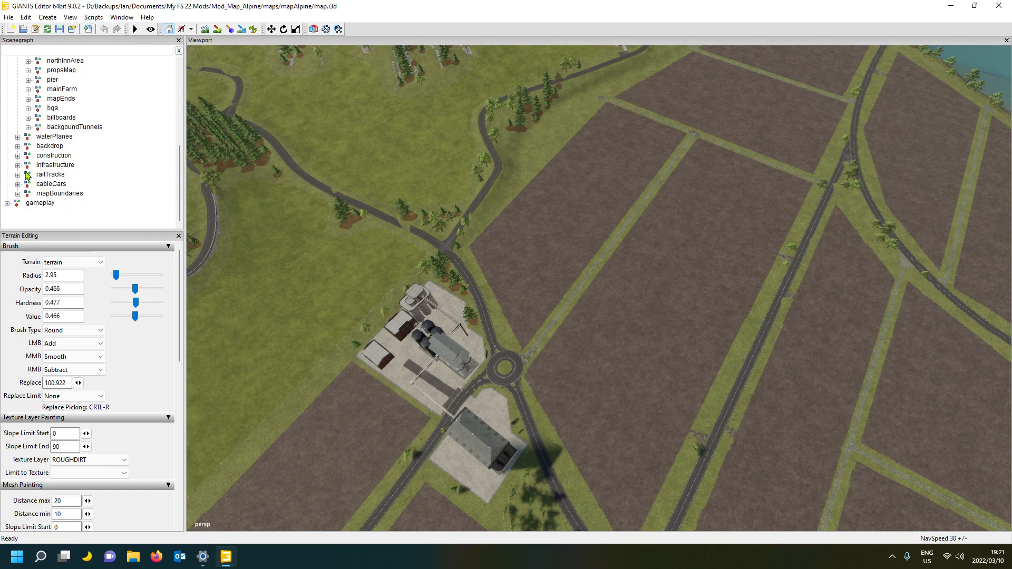
pyautogui.click(7, 203)
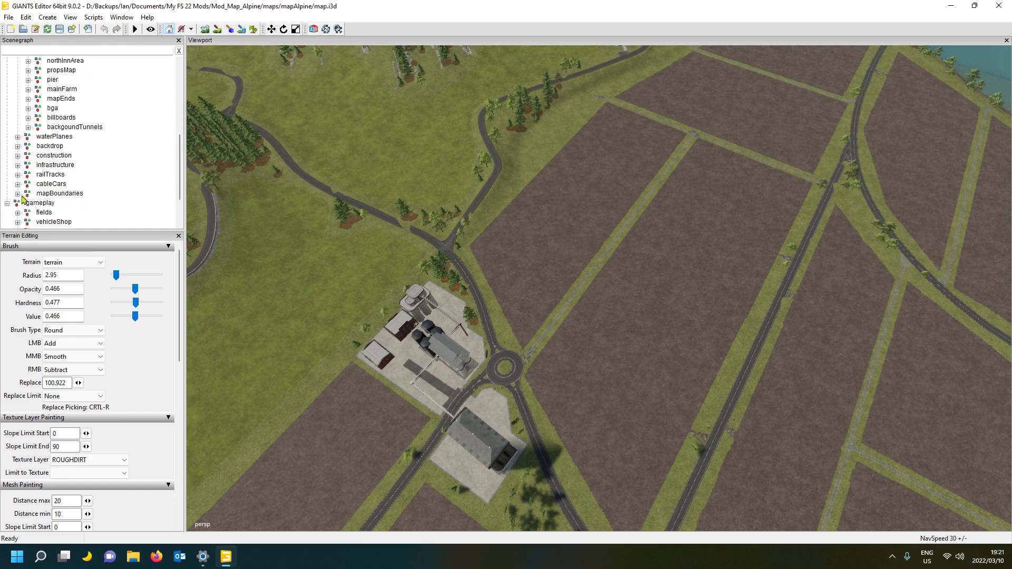
pyautogui.scroll(-1, 58, 176)
pyautogui.click(43, 185)
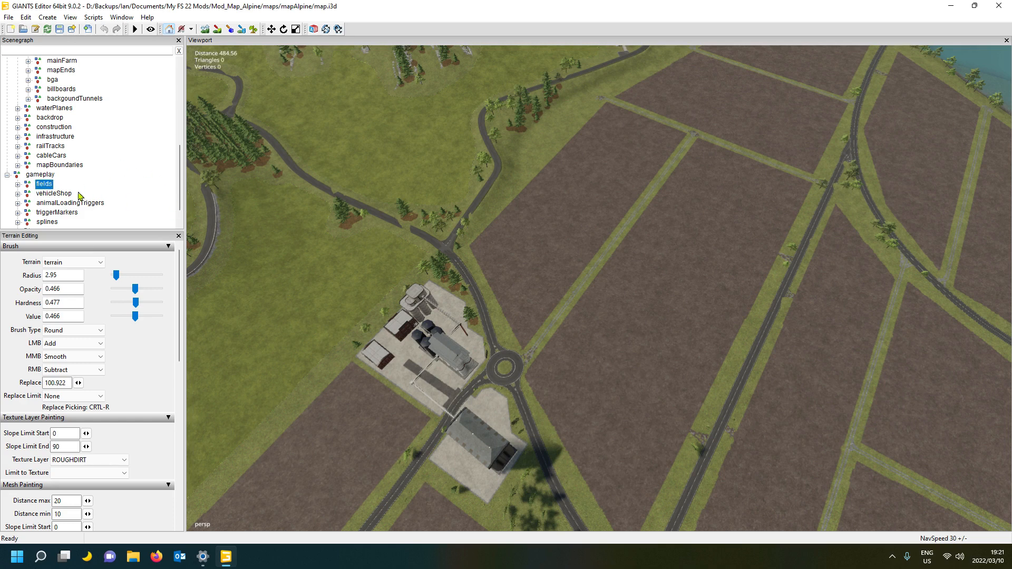
# Run the Toggle Render Field Areas script for the selected fields group and inspect the fields around the grain silos
pyautogui.click(93, 17)
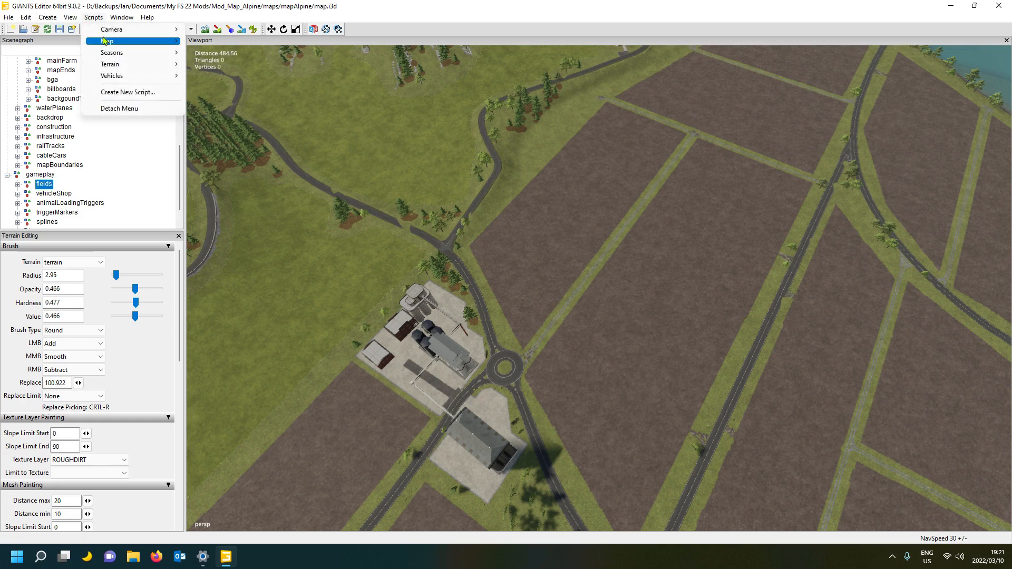
pyautogui.moveTo(106, 42)
pyautogui.click(227, 76)
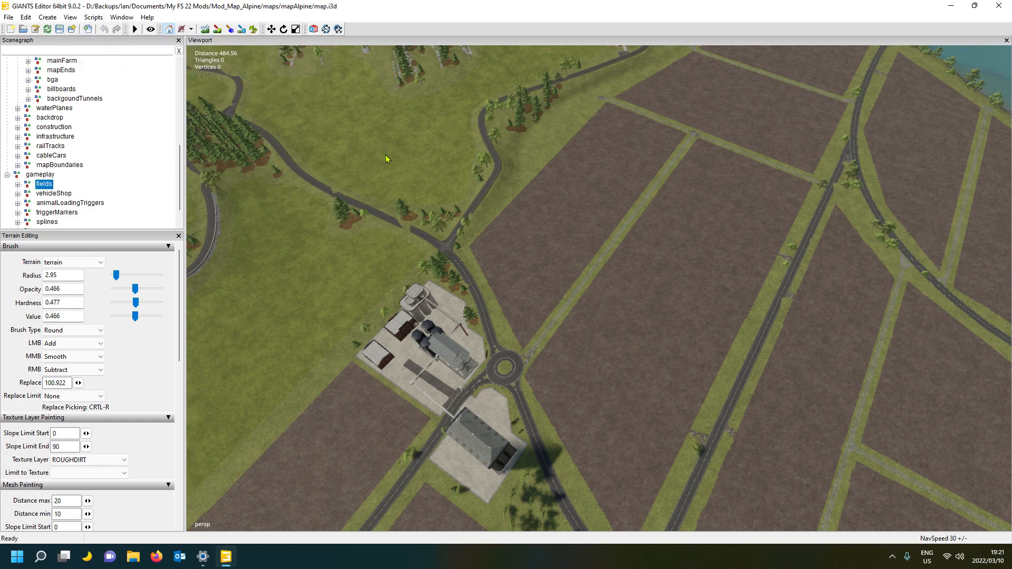
pyautogui.keyDown('alt'); pyautogui.moveTo(526, 257); pyautogui.dragTo(544, 269); pyautogui.keyUp('alt')
pyautogui.press('Right')
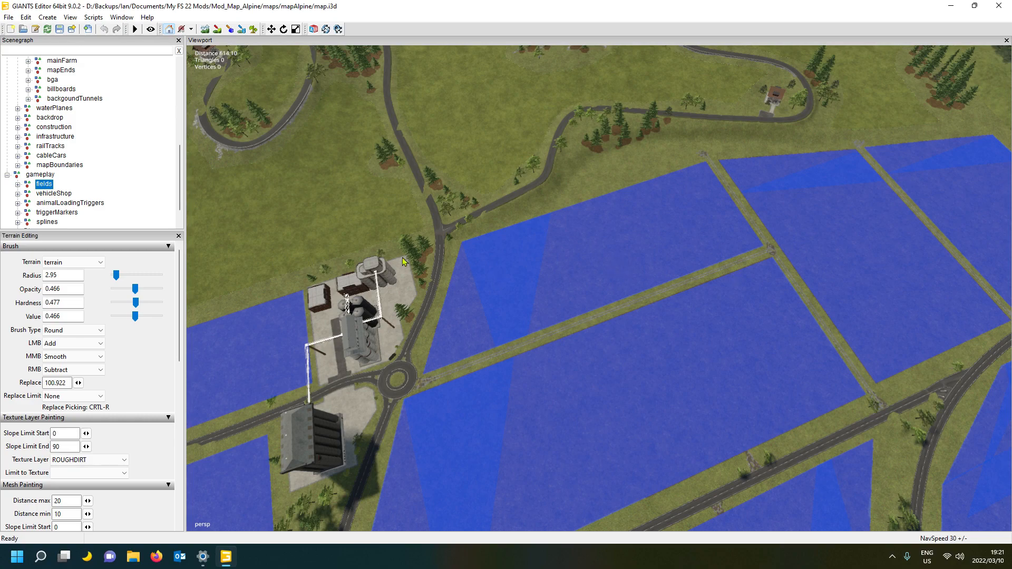
pyautogui.keyDown('alt'); pyautogui.moveTo(645, 302); pyautogui.dragTo(572, 250); pyautogui.keyUp('alt')
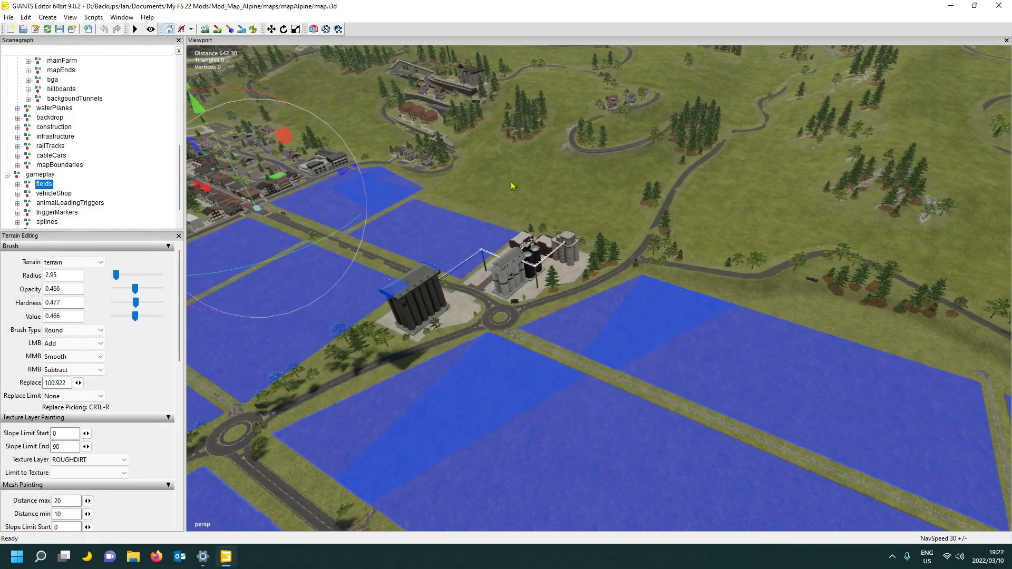
# Delete the fields group from the gameplay group
pyautogui.click(135, 147)
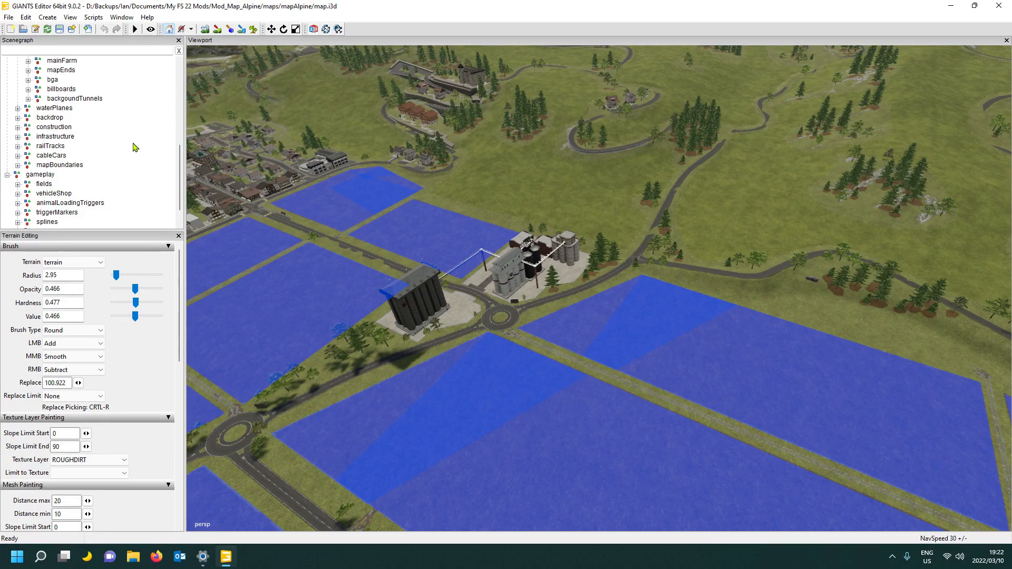
pyautogui.click(43, 185)
pyautogui.press('Delete')
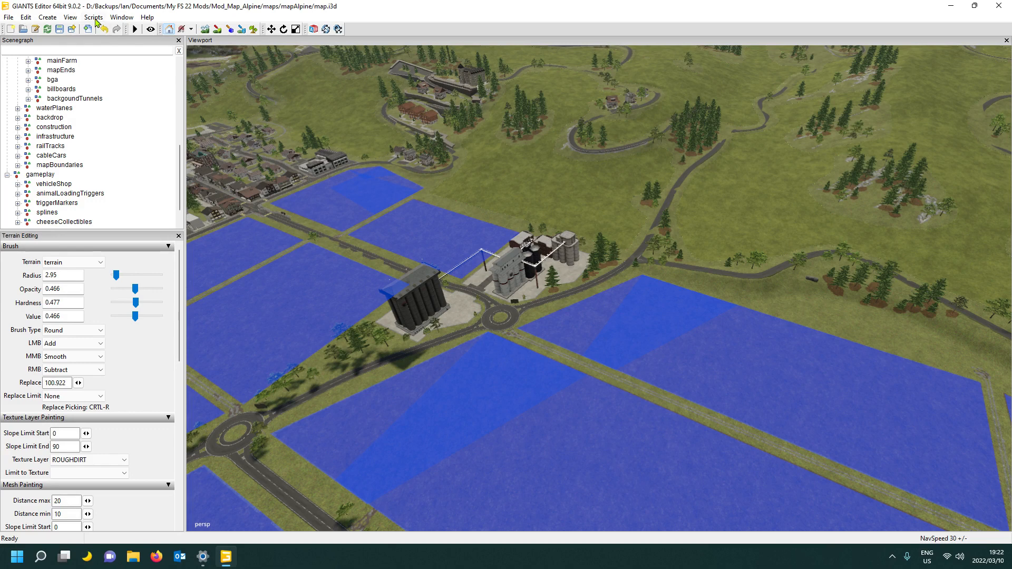
# Close the editor with the Alpine map
pyautogui.click(94, 18)
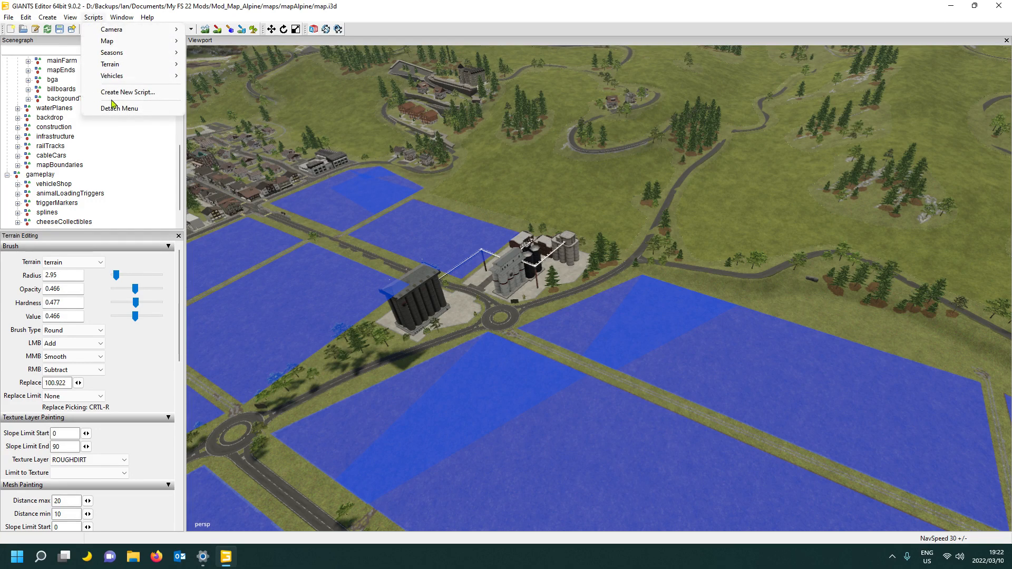
pyautogui.click(1005, 6)
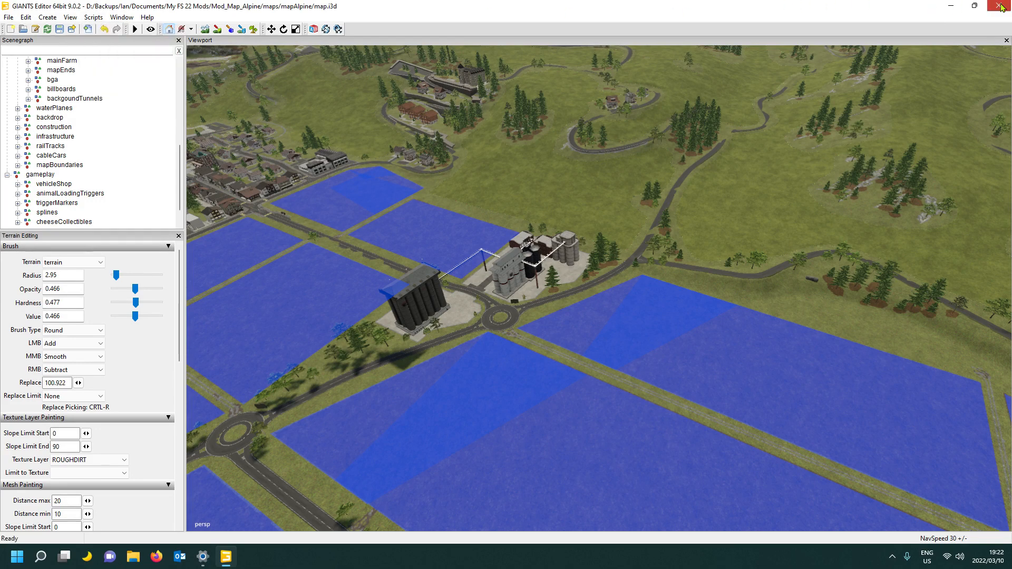
pyautogui.click(1001, 8)
pyautogui.click(581, 278)
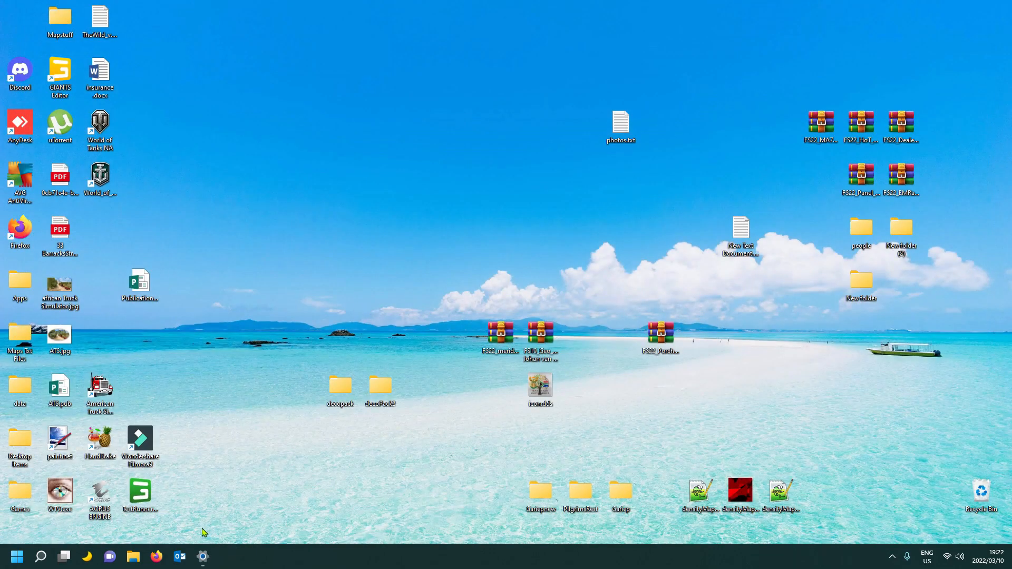
# Open the base game's mapFR map.i3d in GIANTS Editor and start exporting its gameplay fields group with files
pyautogui.click(133, 557)
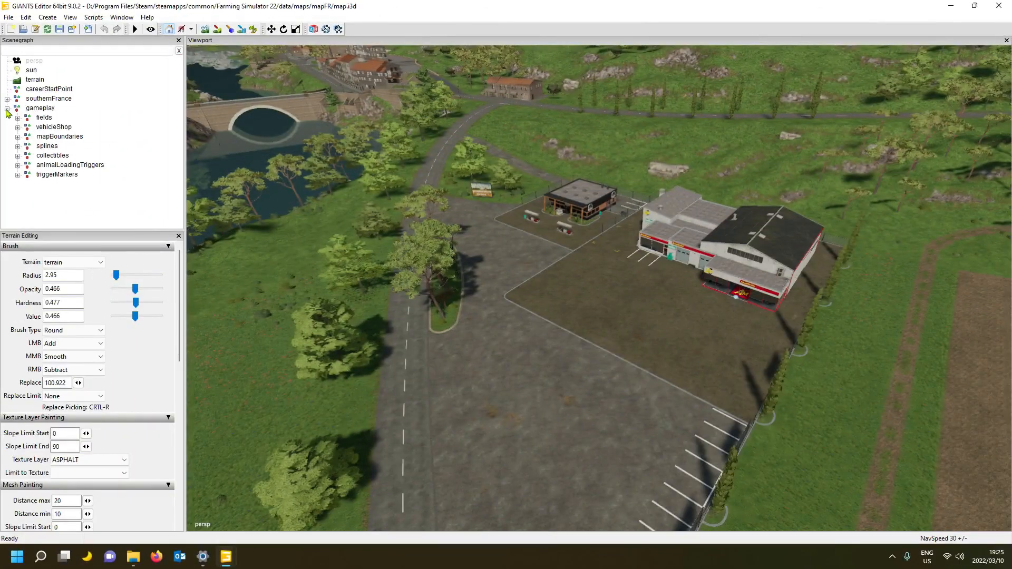
pyautogui.click(43, 119)
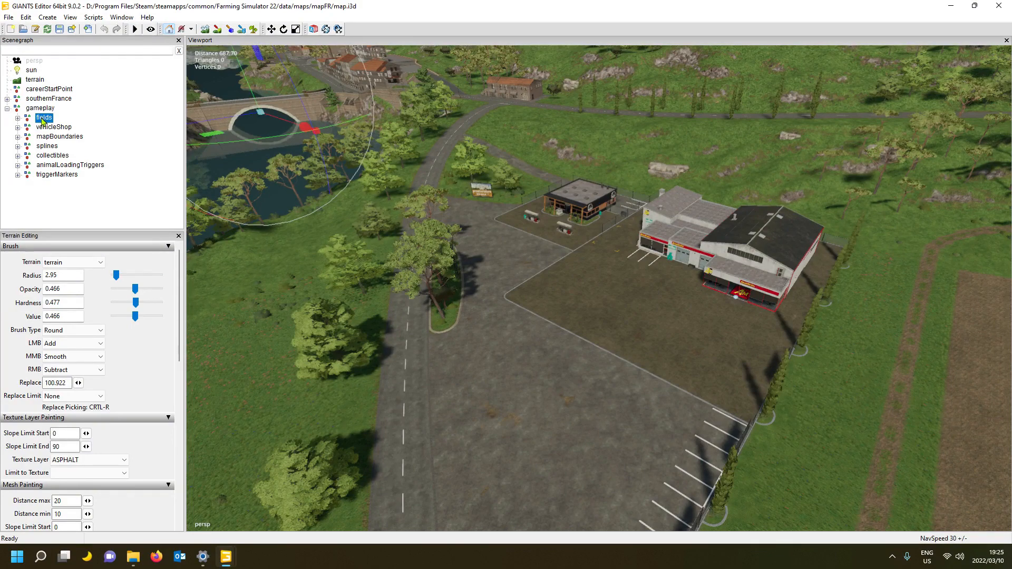
pyautogui.click(8, 17)
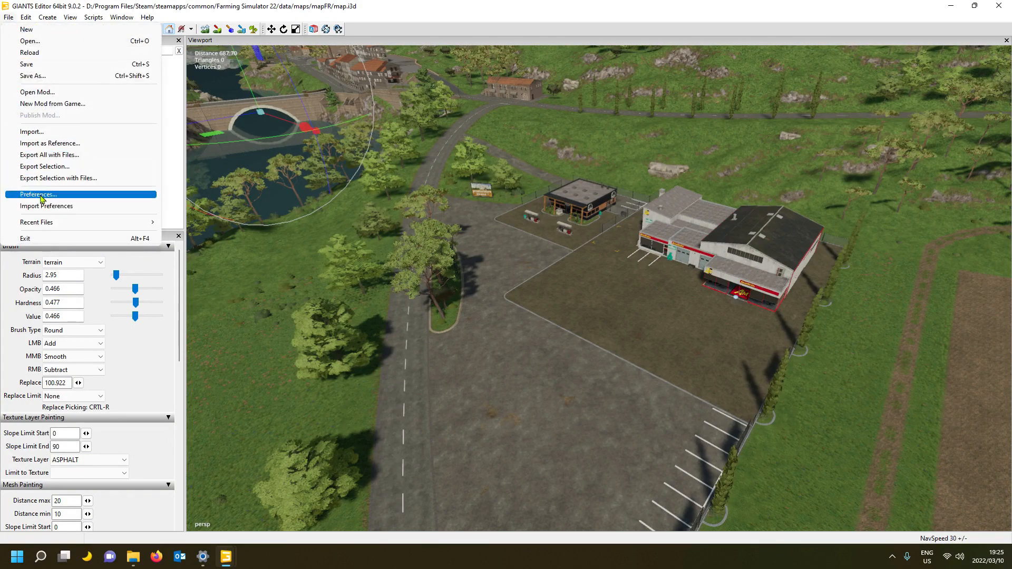
pyautogui.click(48, 179)
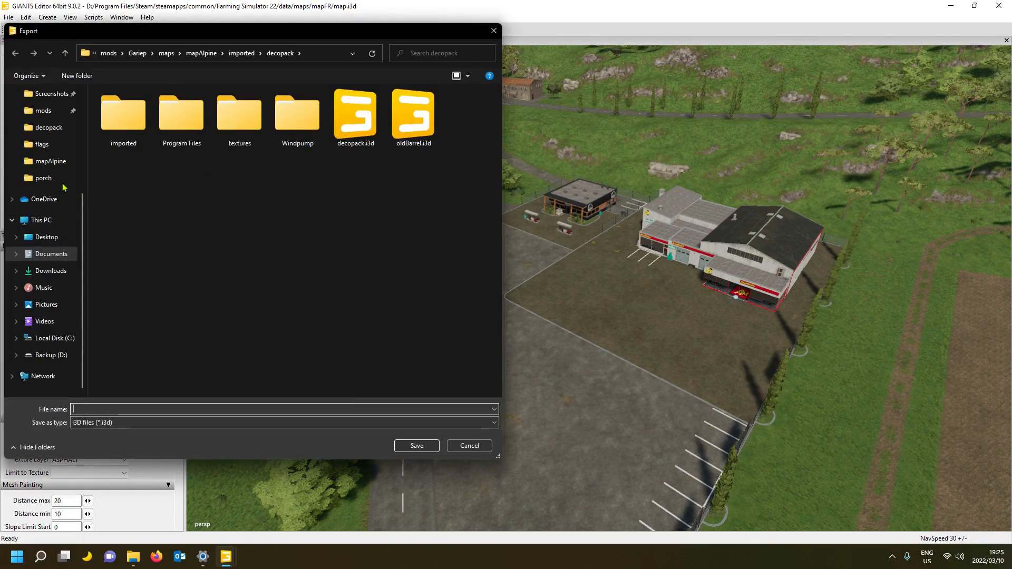
# Set the export location to Documents > My FS 22 Mods > Mod_Map_Alpine > maps > mapAlpine
pyautogui.scroll(2, 62, 189)
pyautogui.scroll(3, 58, 169)
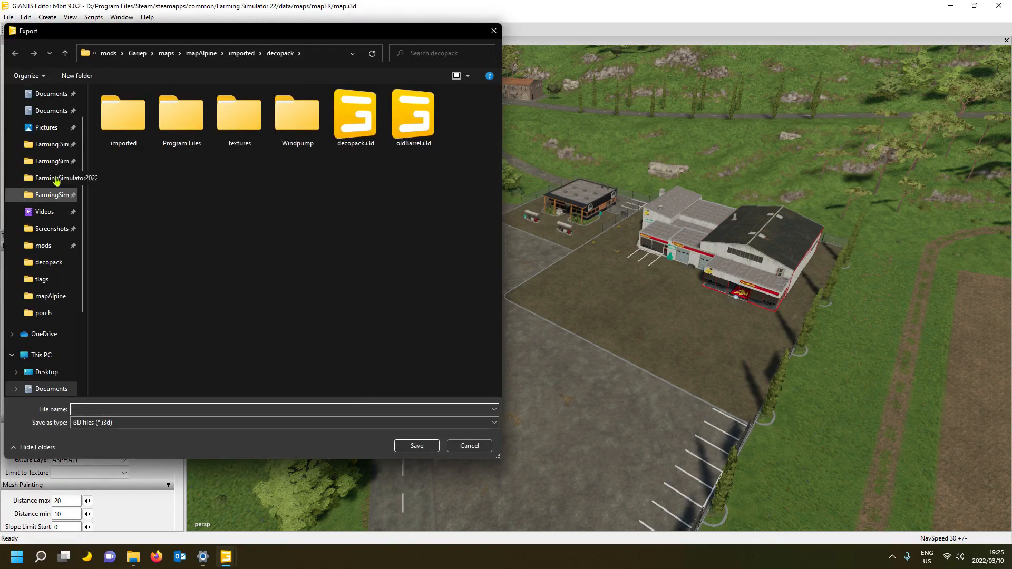
pyautogui.click(53, 149)
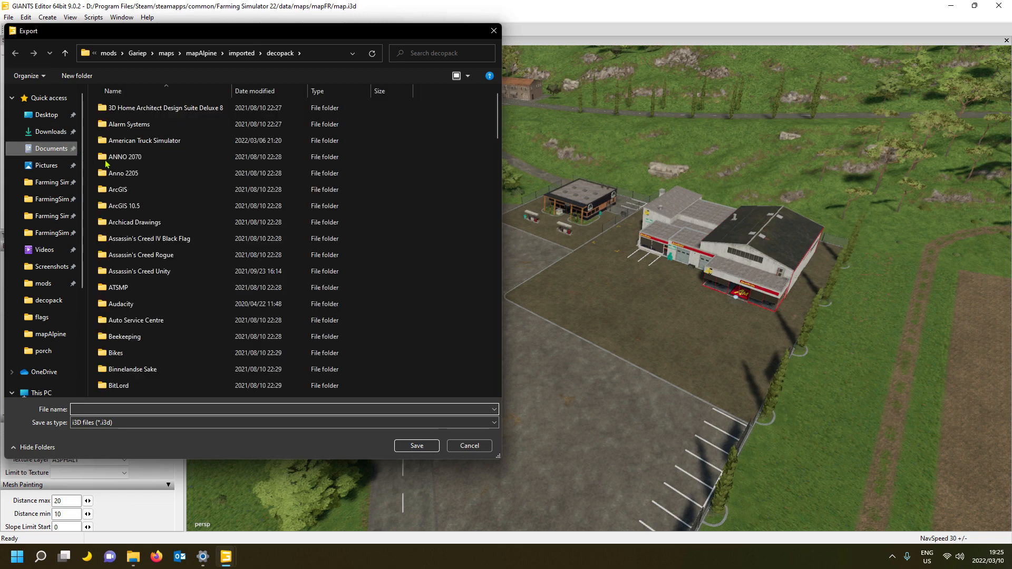
pyautogui.scroll(-20, 168, 175)
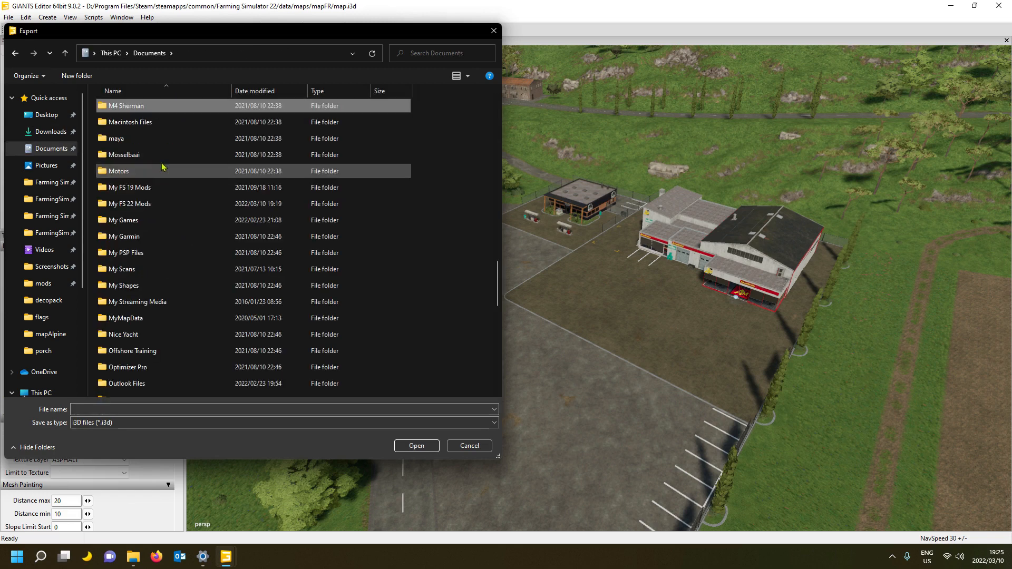
pyautogui.doubleClick(159, 203)
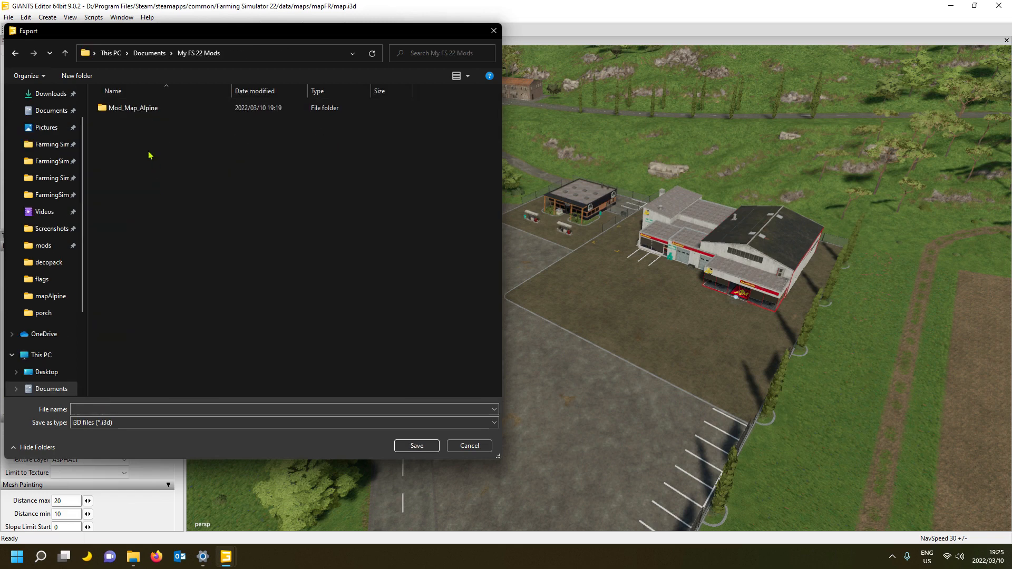
pyautogui.doubleClick(144, 108)
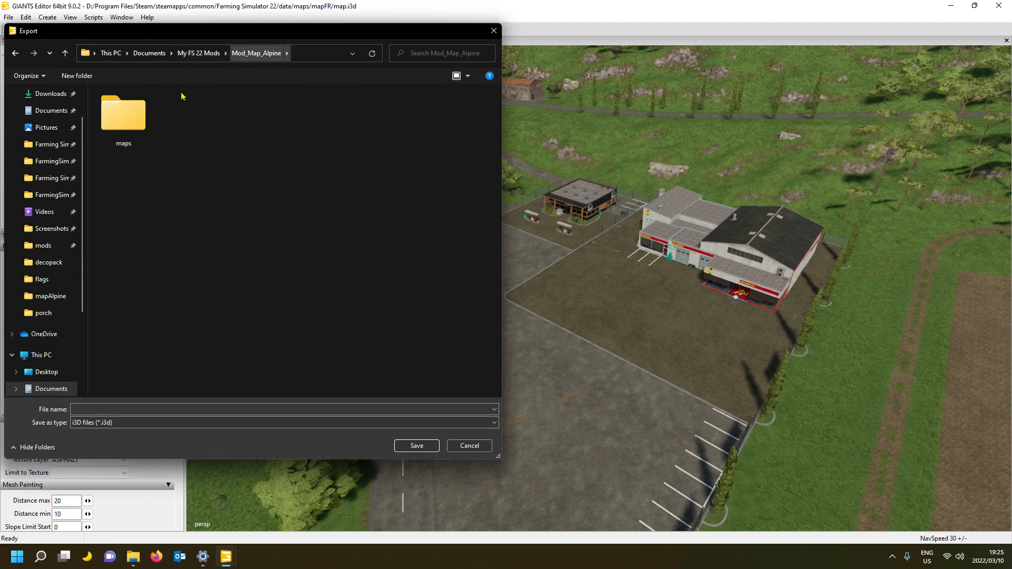
pyautogui.doubleClick(126, 118)
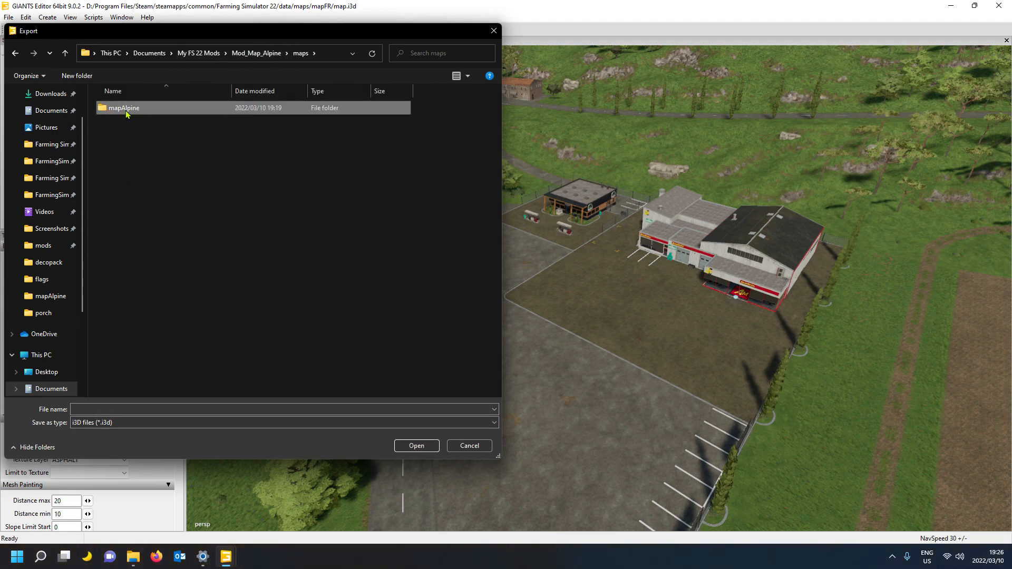
pyautogui.doubleClick(125, 110)
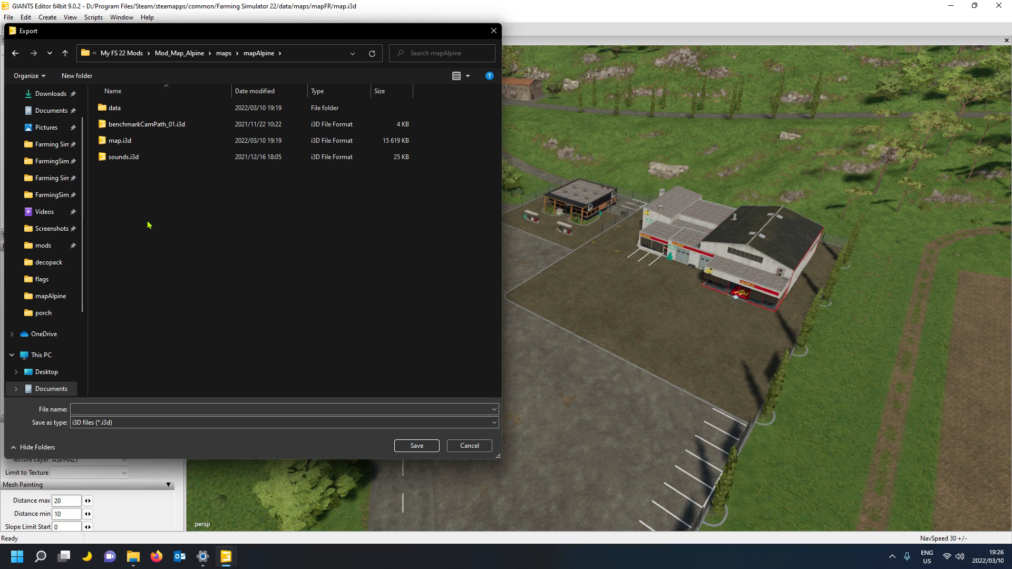
# Create a folder named fields inside the mapAlpine folder and open it as the export location
pyautogui.rightClick(148, 226)
pyautogui.moveTo(188, 321)
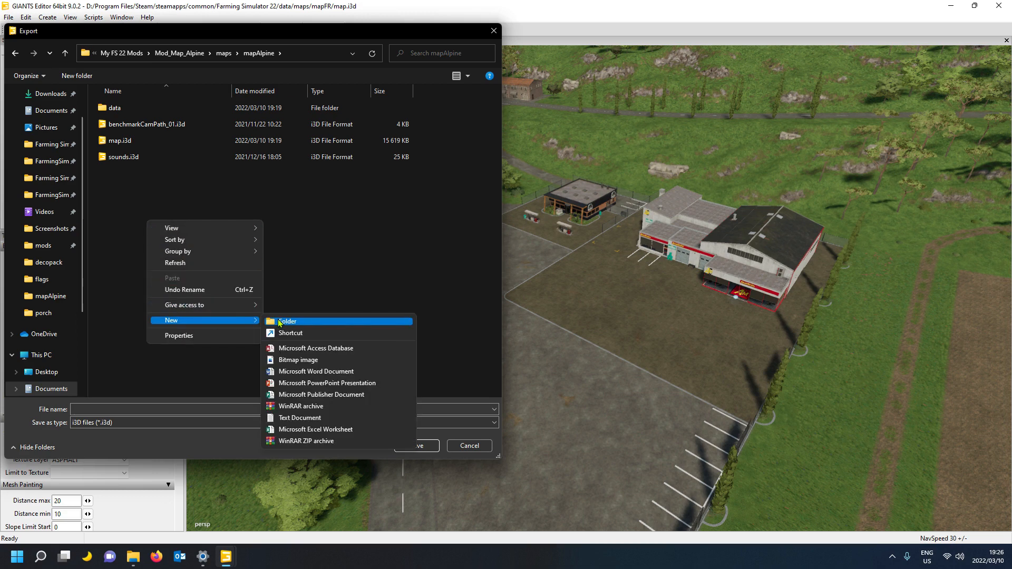
pyautogui.click(293, 322)
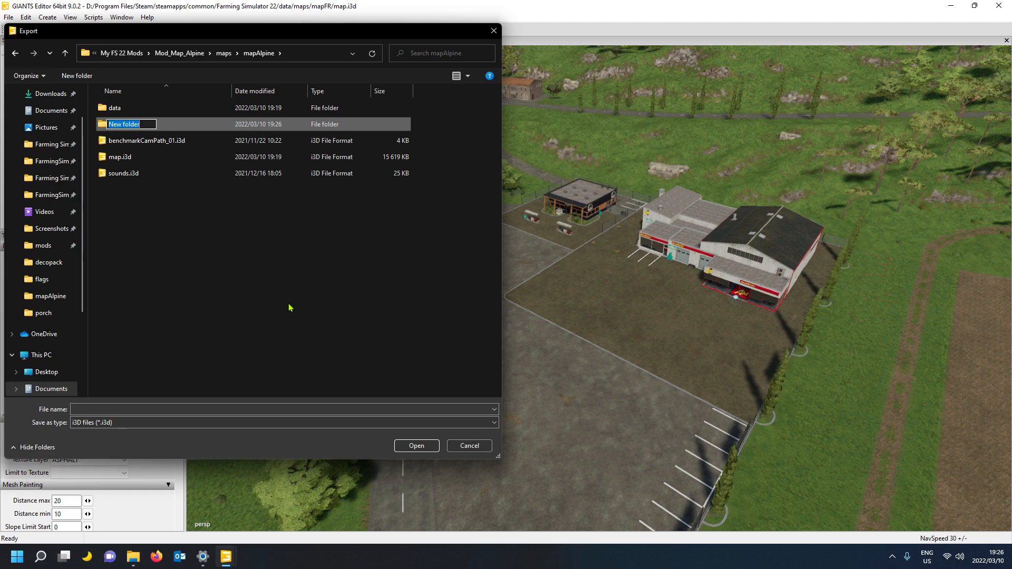
pyautogui.write('fields')
pyautogui.press('Return')
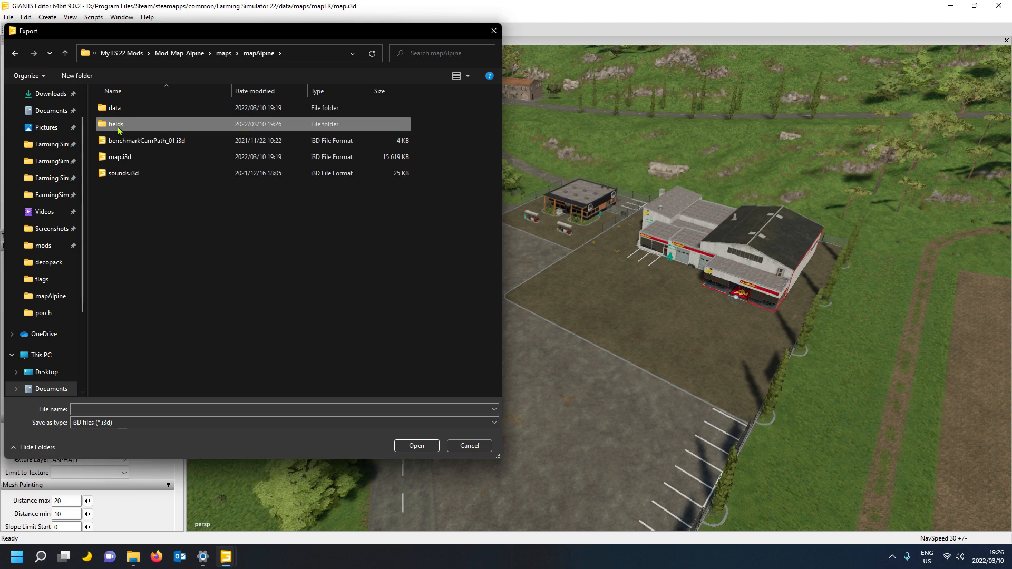
pyautogui.press('Return')
# Export the fields group under the file name fields and dismiss the export dialogs
pyautogui.click(183, 414)
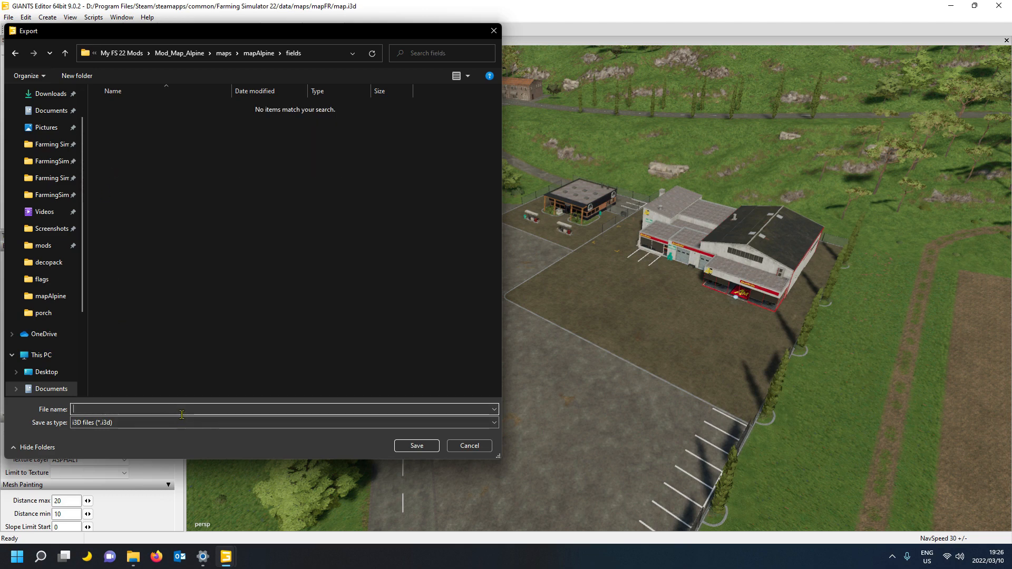
pyautogui.write('fields')
pyautogui.press('Return')
pyautogui.click(526, 273)
pyautogui.click(531, 274)
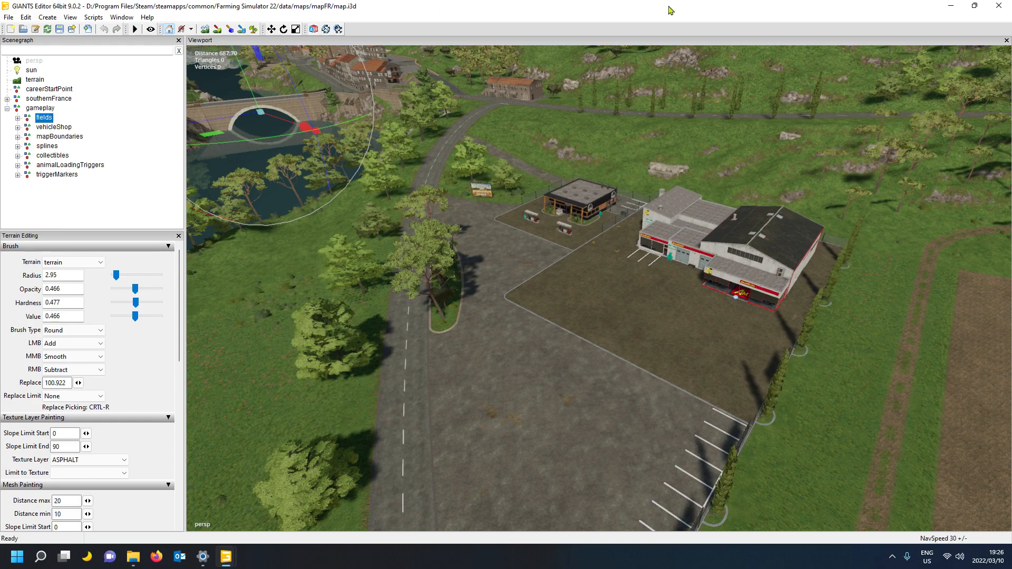
# Close the editor with the base game's mapFR map and return to the editor holding the Alpine map
pyautogui.click(999, 6)
pyautogui.click(584, 278)
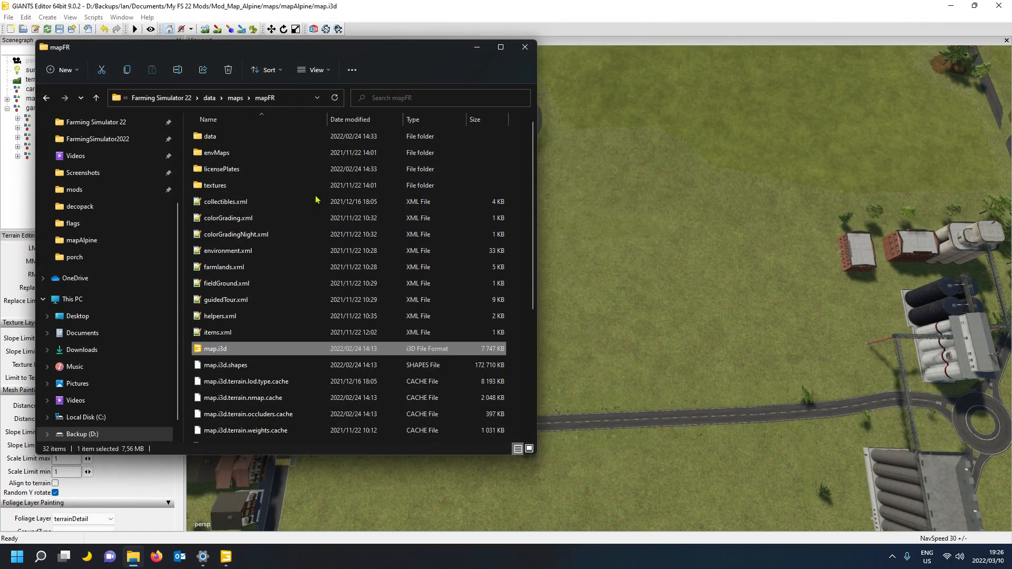
pyautogui.click(338, 13)
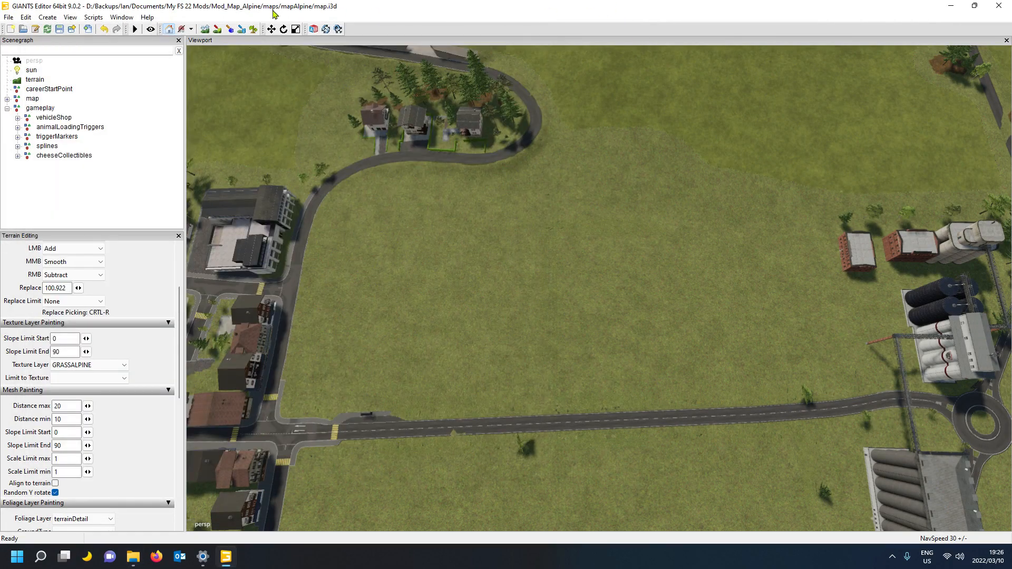
# Import fields.i3d from the mapAlpine > fields folder into the Alpine map
pyautogui.click(8, 17)
pyautogui.click(21, 131)
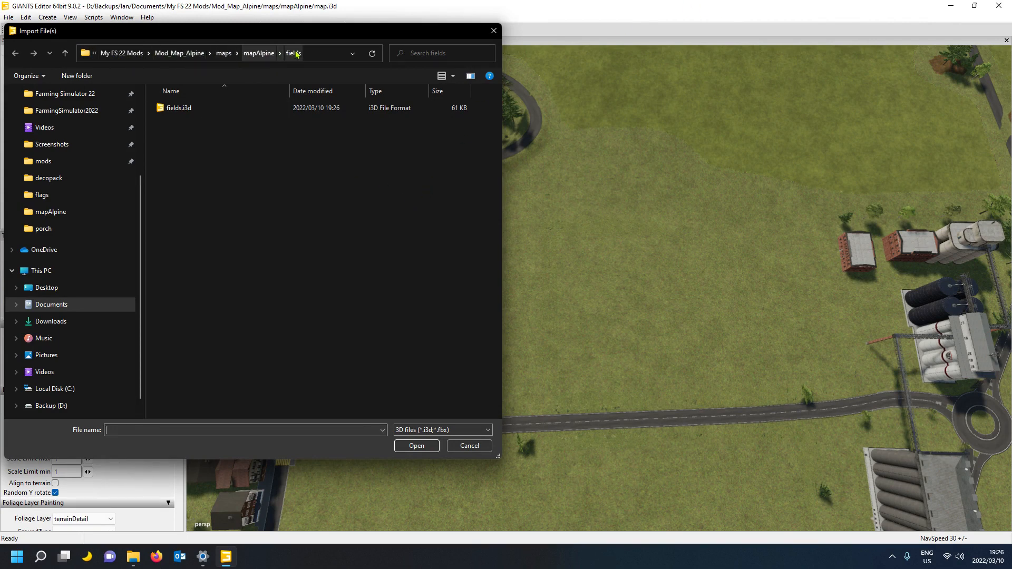
pyautogui.doubleClick(179, 108)
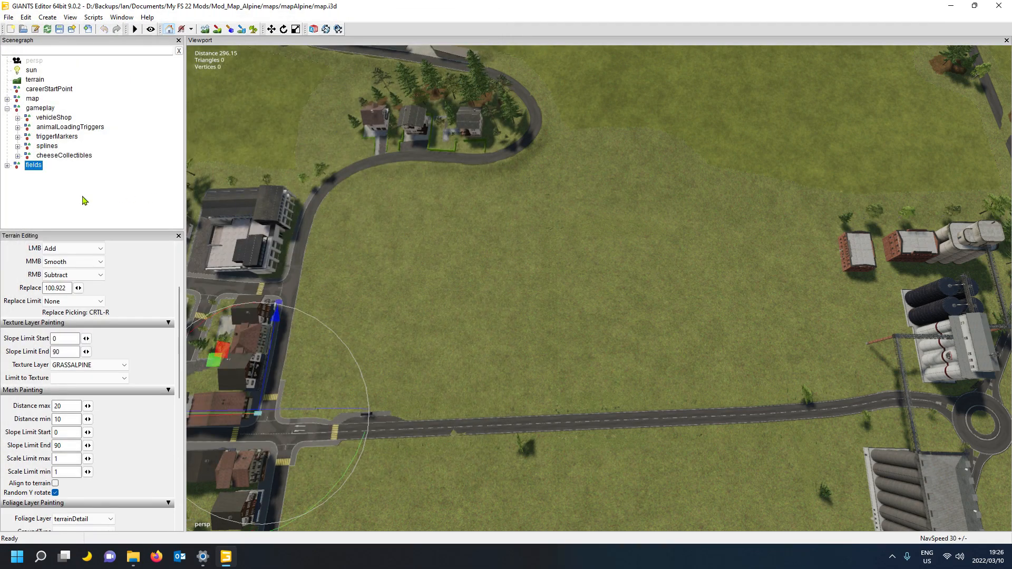
# Move the imported fields group into the gameplay group and expand it to list its fields
pyautogui.click(33, 165)
pyautogui.press('Delete')
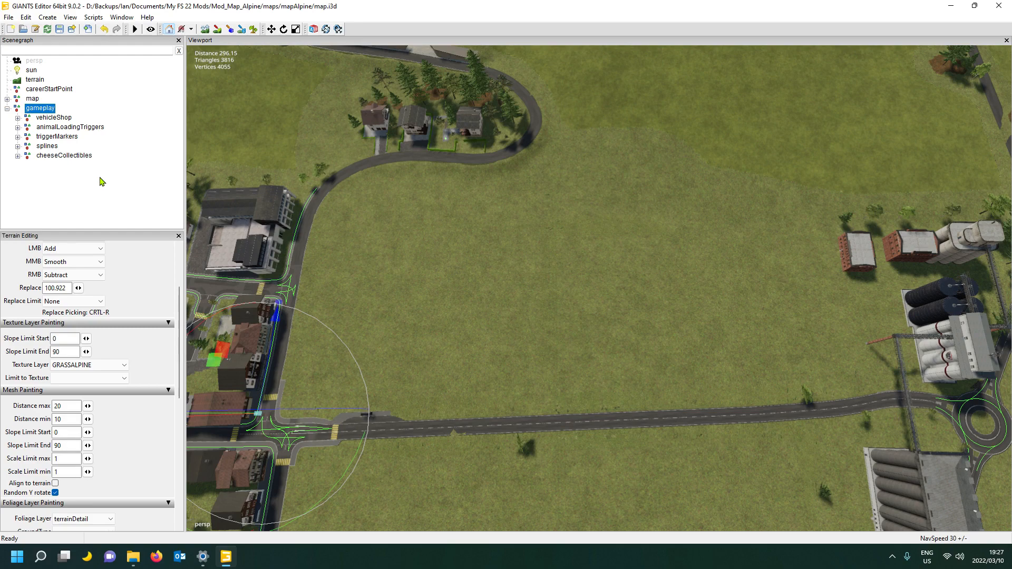
pyautogui.hotkey('ctrl', 'z')
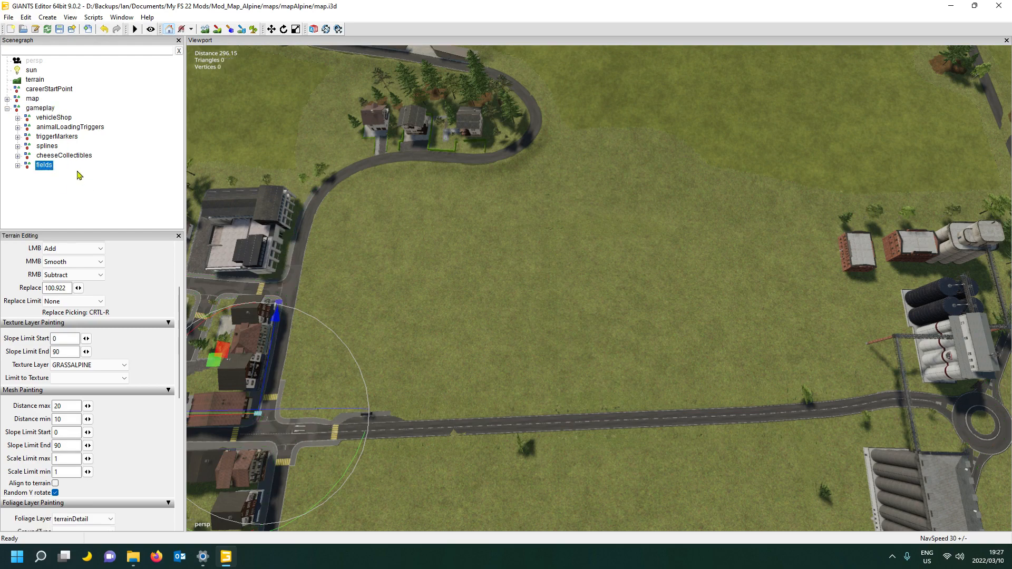
pyautogui.click(18, 166)
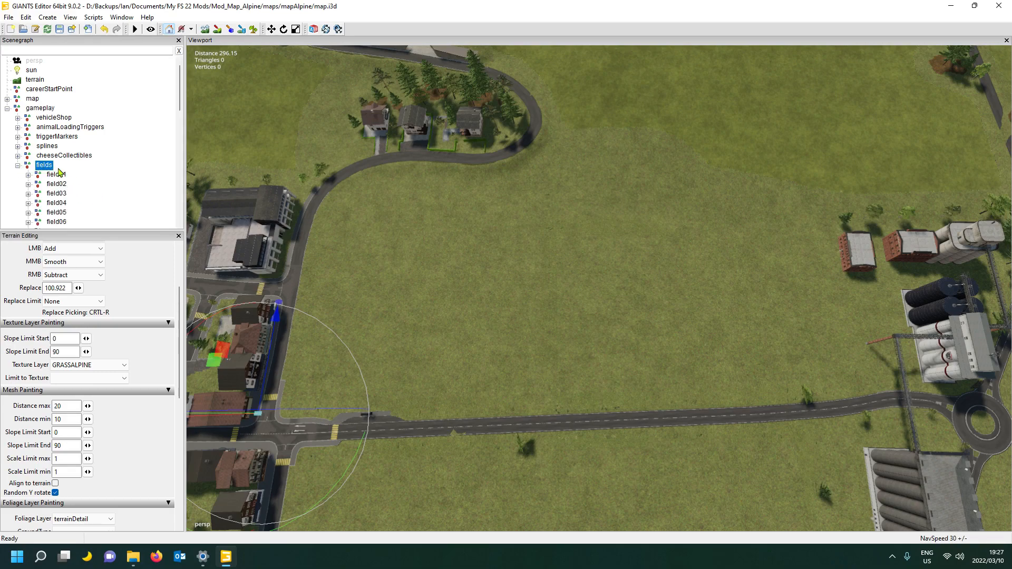
# Toggle the rendering of field areas and examine where the imported fields lie across the Alpine map
pyautogui.scroll(-10, 440, 268)
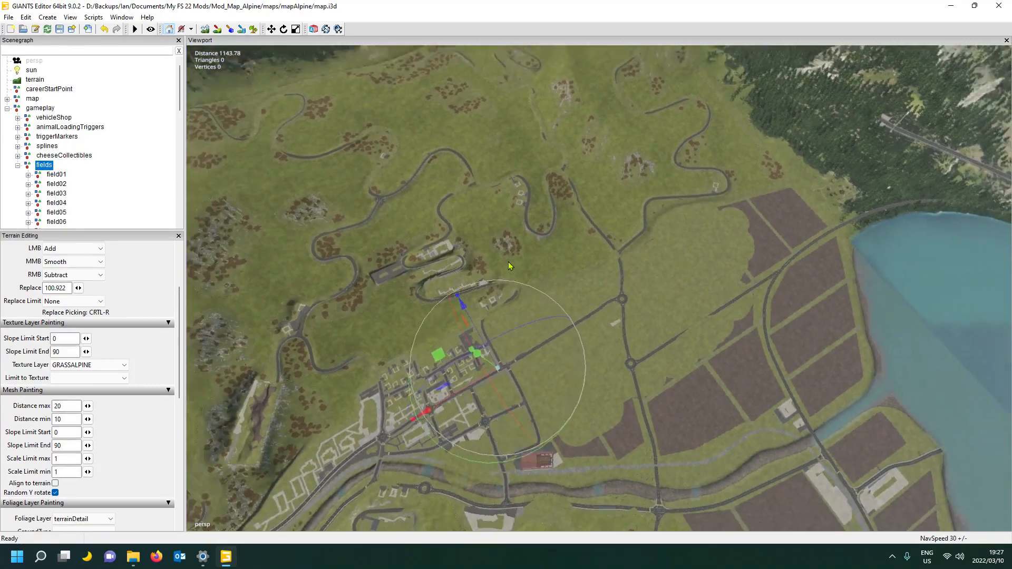
pyautogui.scroll(-1, 509, 267)
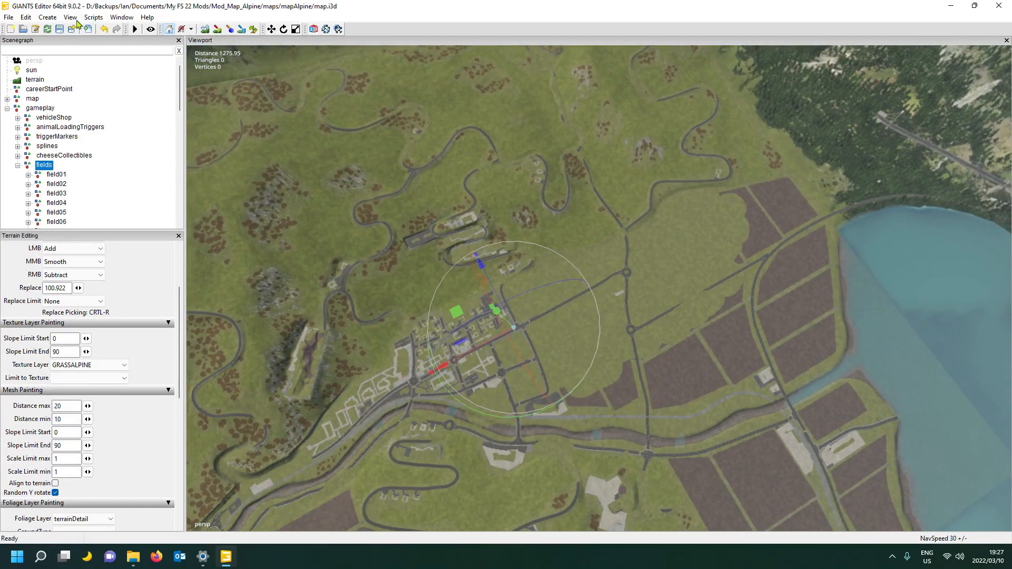
pyautogui.click(93, 20)
pyautogui.moveTo(108, 42)
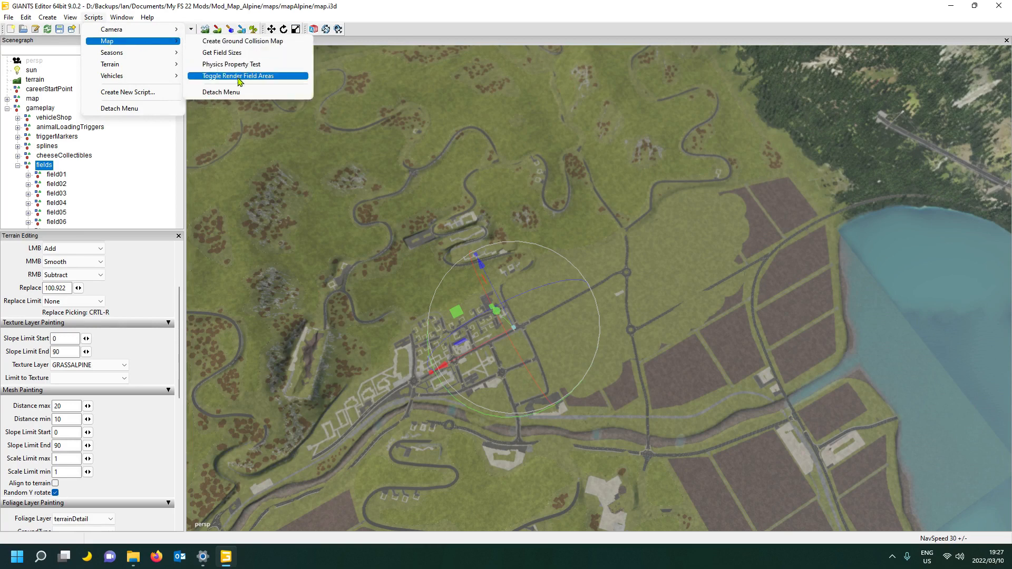
pyautogui.click(238, 80)
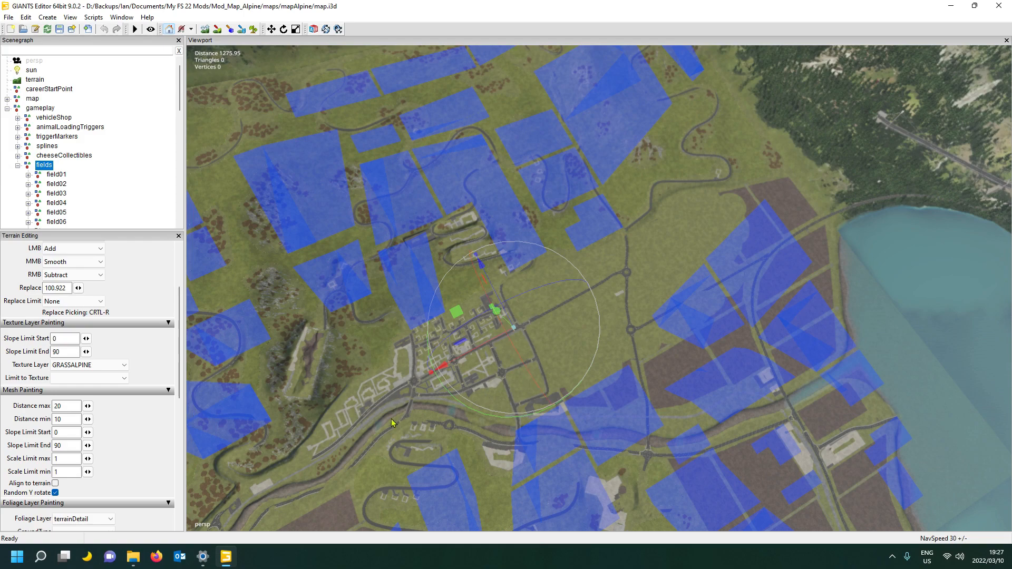
pyautogui.keyDown('alt'); pyautogui.moveTo(461, 431); pyautogui.dragTo(380, 410); pyautogui.keyUp('alt')
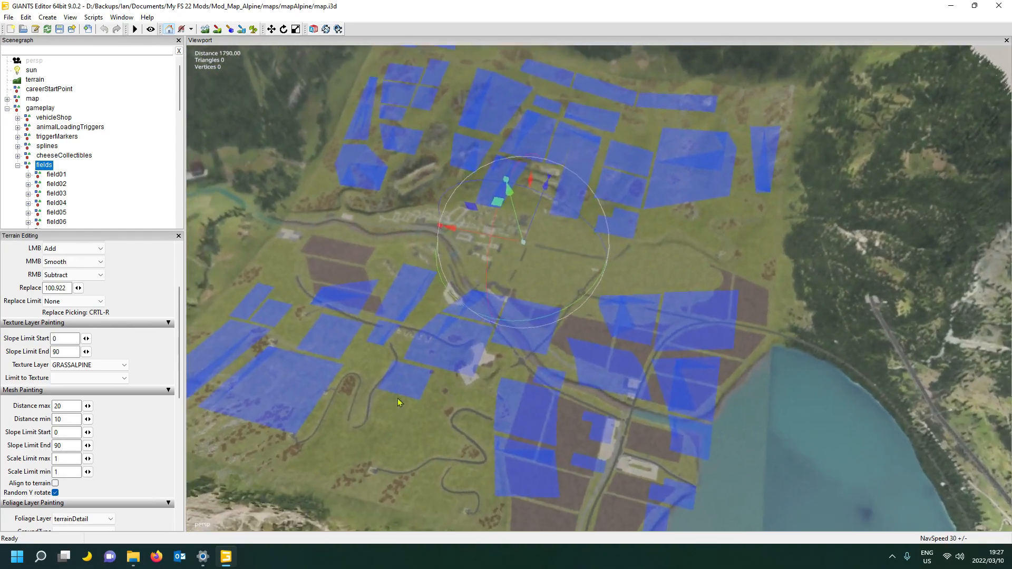
pyautogui.scroll(4, 380, 410)
pyautogui.scroll(10, 382, 410)
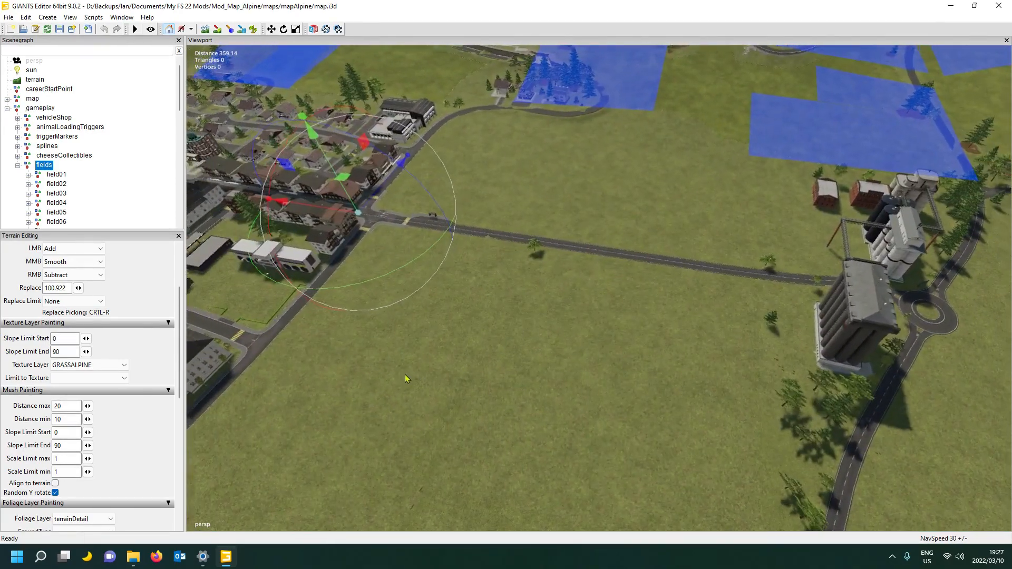
# Delete field02 through field48 from the fields group, keeping only field01
pyautogui.scroll(-1, 108, 158)
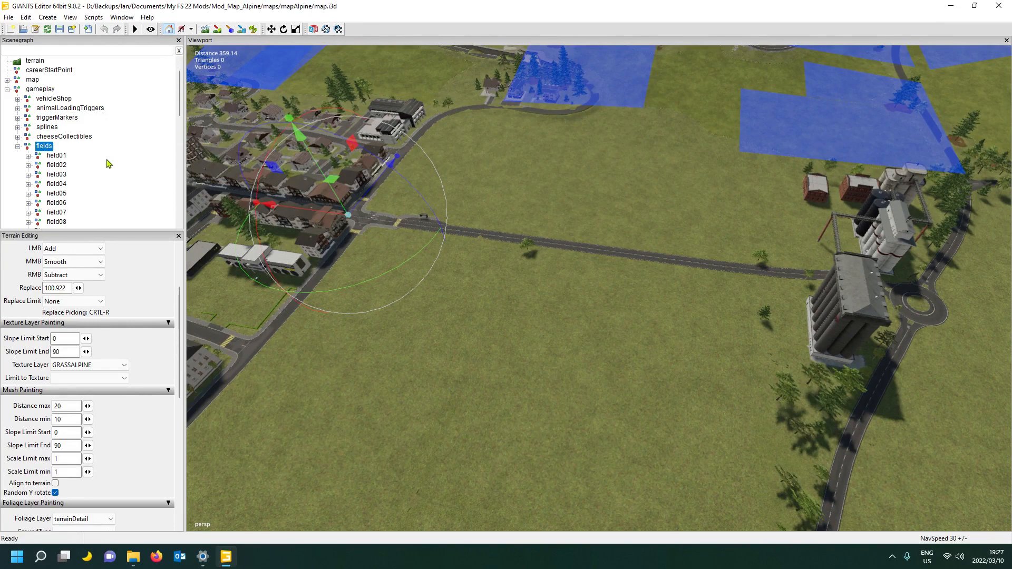
pyautogui.click(57, 165)
pyautogui.moveTo(180, 110); pyautogui.dragTo(178, 207)
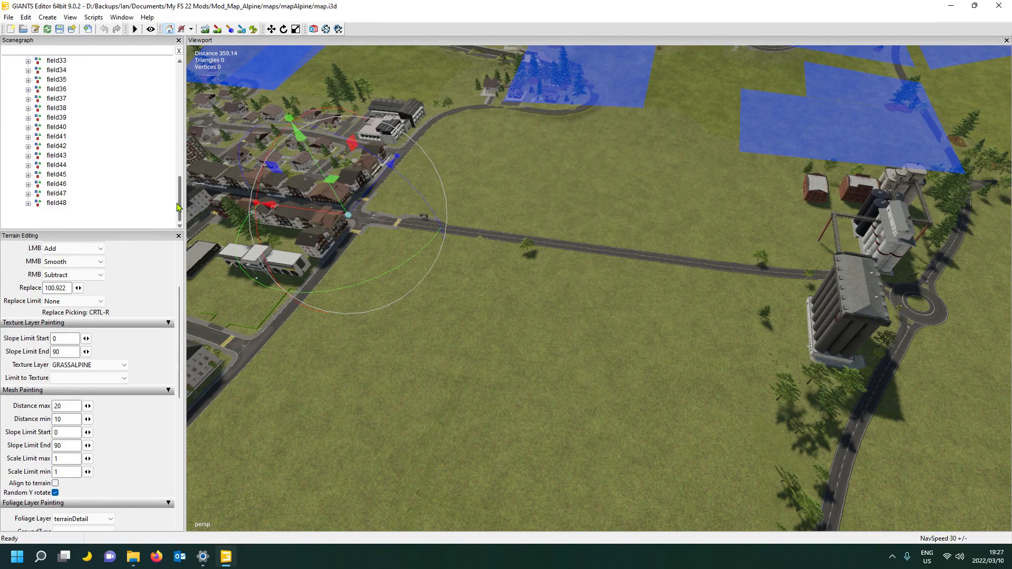
pyautogui.keyDown('shift'); pyautogui.click(62, 203); pyautogui.keyUp('shift')
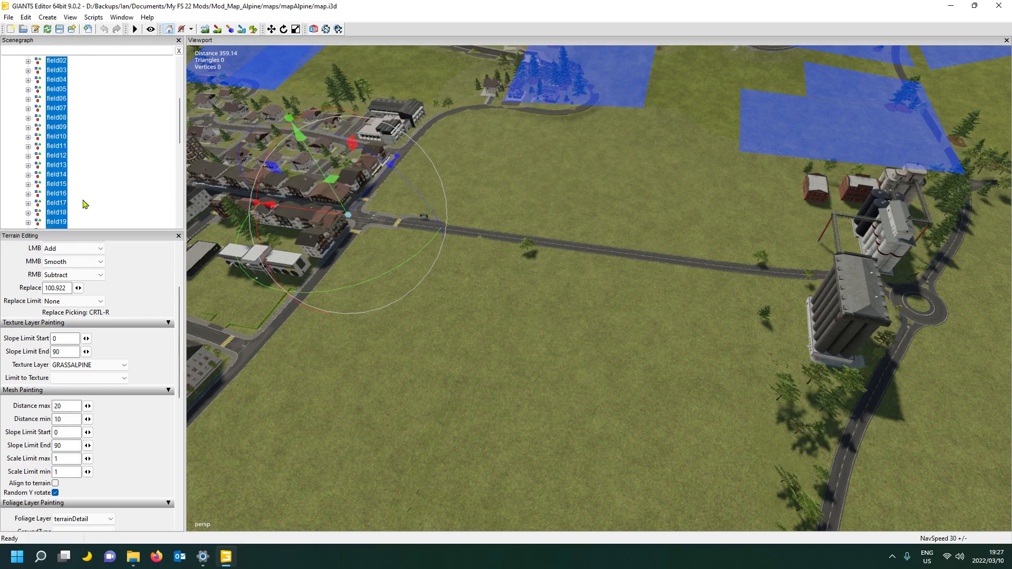
pyautogui.press('Delete')
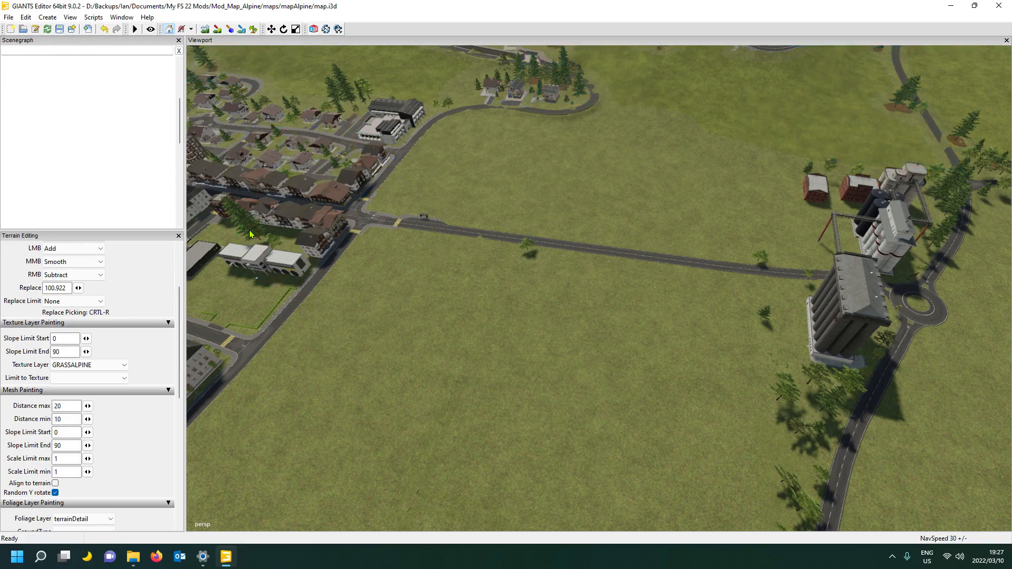
pyautogui.moveTo(180, 131); pyautogui.dragTo(181, 93)
pyautogui.click(65, 175)
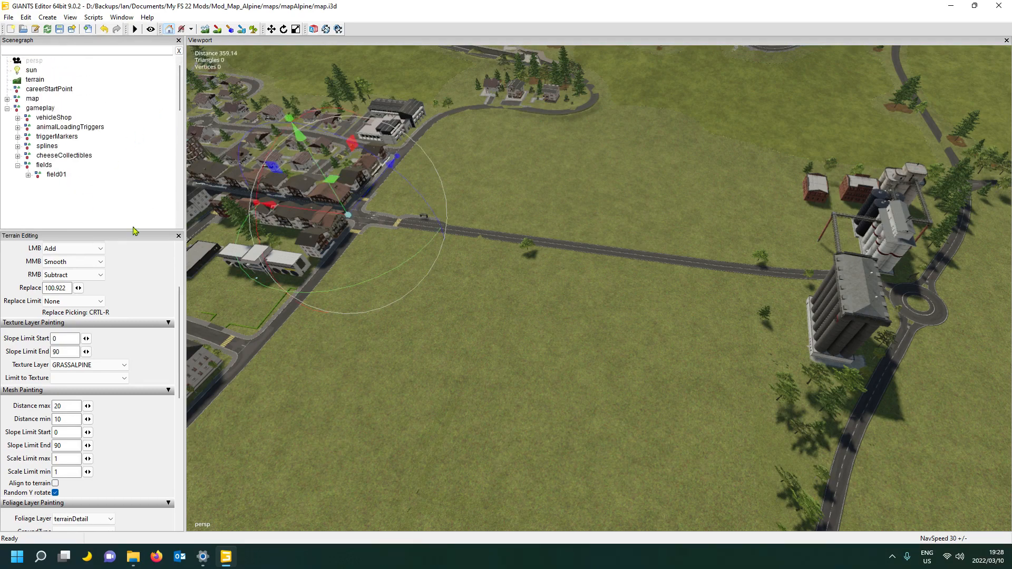
# Set up terrain foliage painting above the empty grass area, using the terrainDetail layer and the Stubble Tillage ground type
pyautogui.click(53, 176)
pyautogui.keyDown('alt'); pyautogui.moveTo(263, 331); pyautogui.dragTo(293, 387); pyautogui.keyUp('alt')
pyautogui.scroll(3, 292, 389)
pyautogui.scroll(2, 293, 391)
pyautogui.moveTo(454, 361)
pyautogui.keyDown('alt'); pyautogui.mouseDown()
pyautogui.moveTo(444, 337)
pyautogui.moveTo(445, 367)
pyautogui.moveTo(442, 316)
pyautogui.moveTo(447, 359)
pyautogui.mouseUp(); pyautogui.keyUp('alt')
pyautogui.scroll(-3, 447, 359)
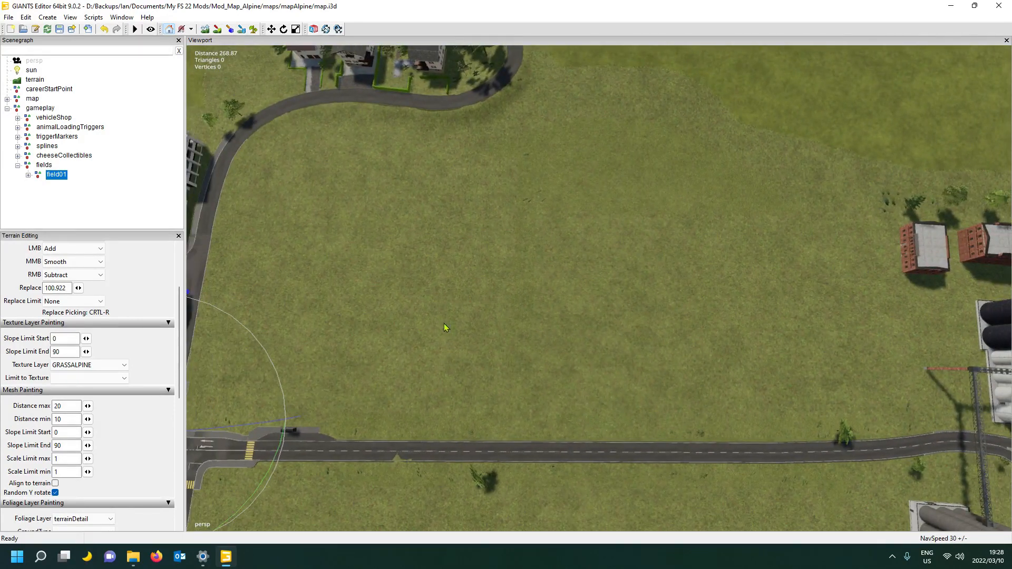
pyautogui.click(135, 199)
pyautogui.click(62, 175)
pyautogui.click(133, 144)
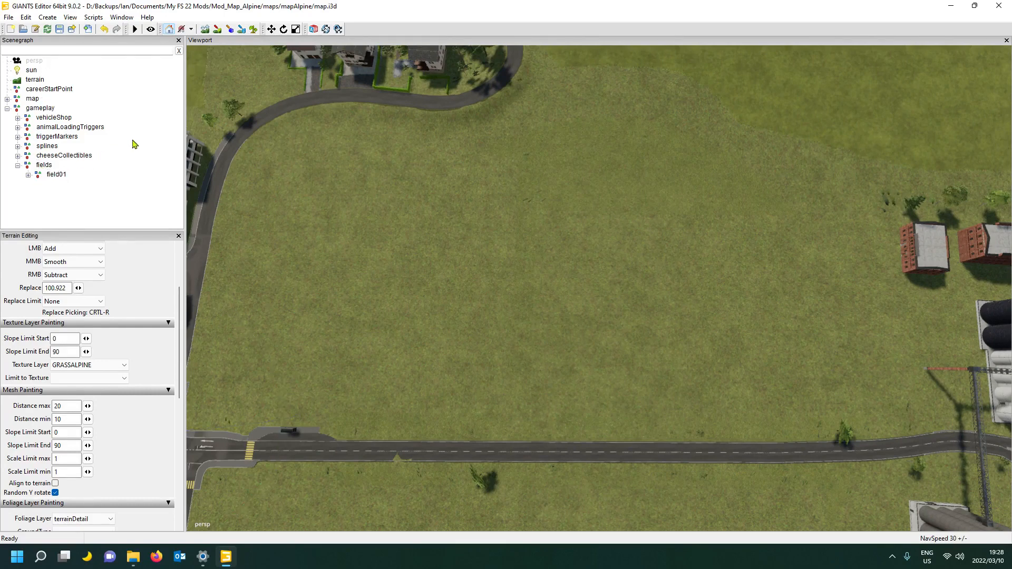
pyautogui.click(254, 30)
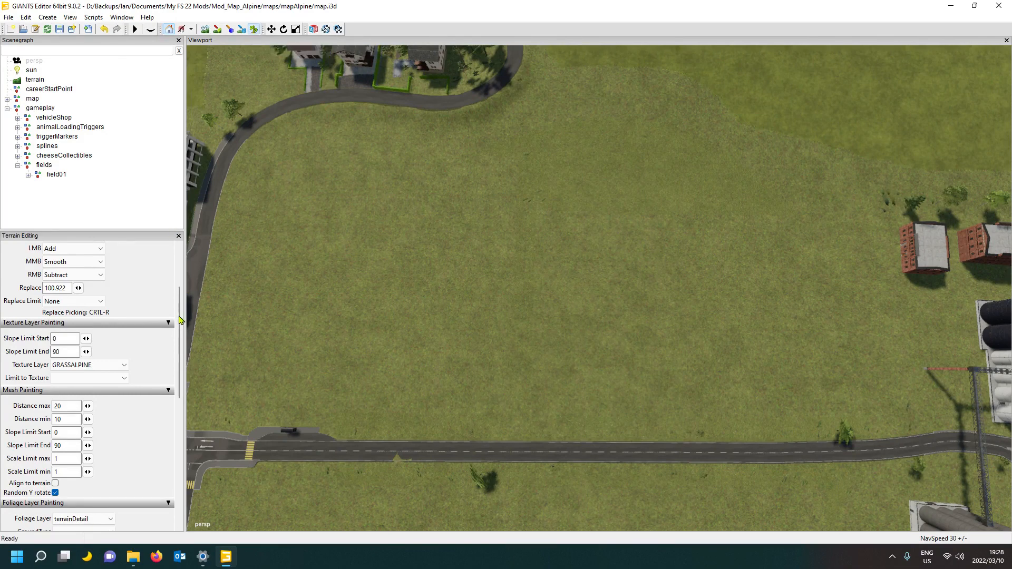
pyautogui.scroll(-3, 182, 332)
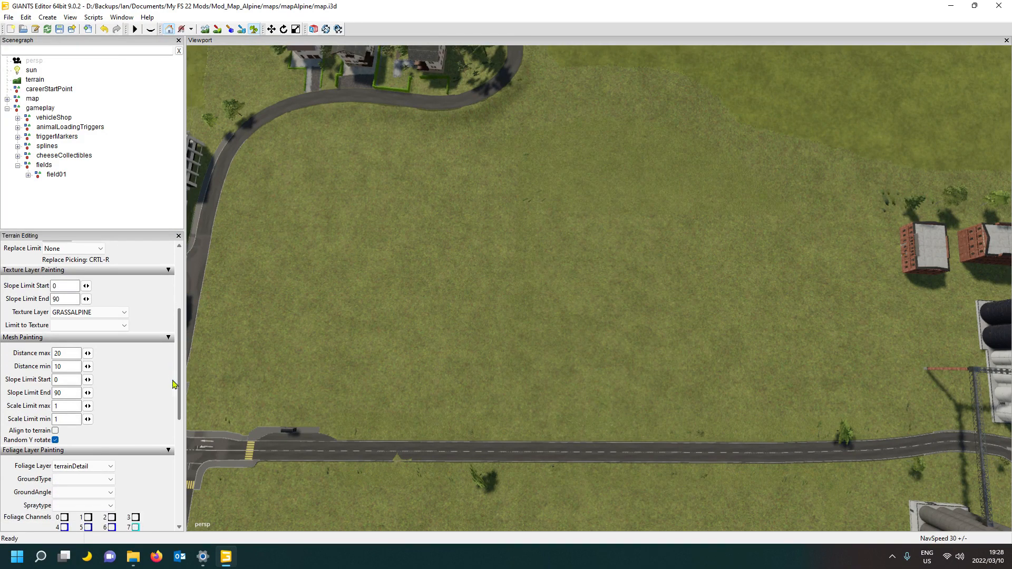
pyautogui.click(87, 483)
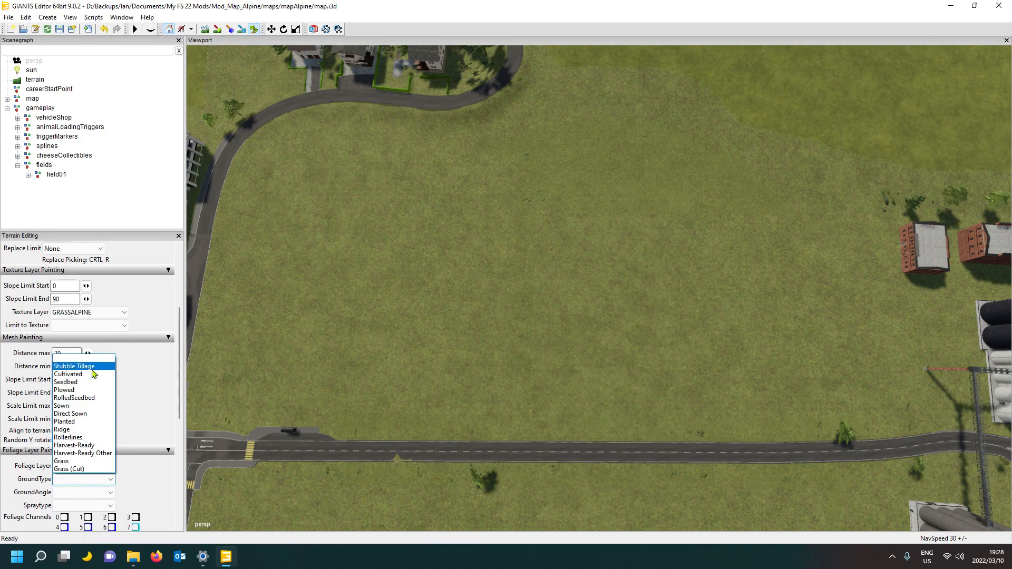
pyautogui.click(92, 368)
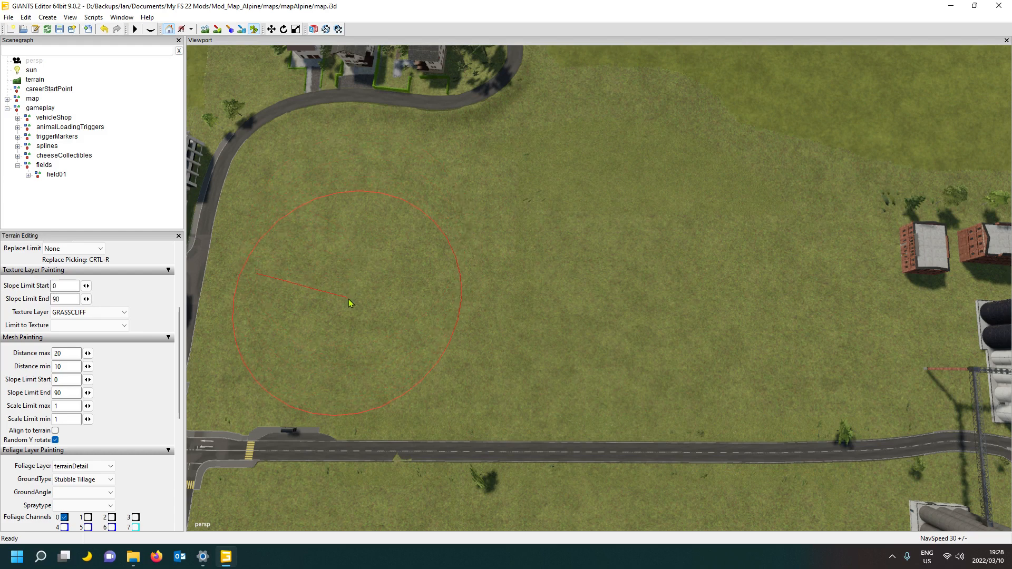
# Paint a large stubble tillage field on the grass between the curving road by the houses and the straight road
pyautogui.moveTo(351, 303); pyautogui.dragTo(368, 301)
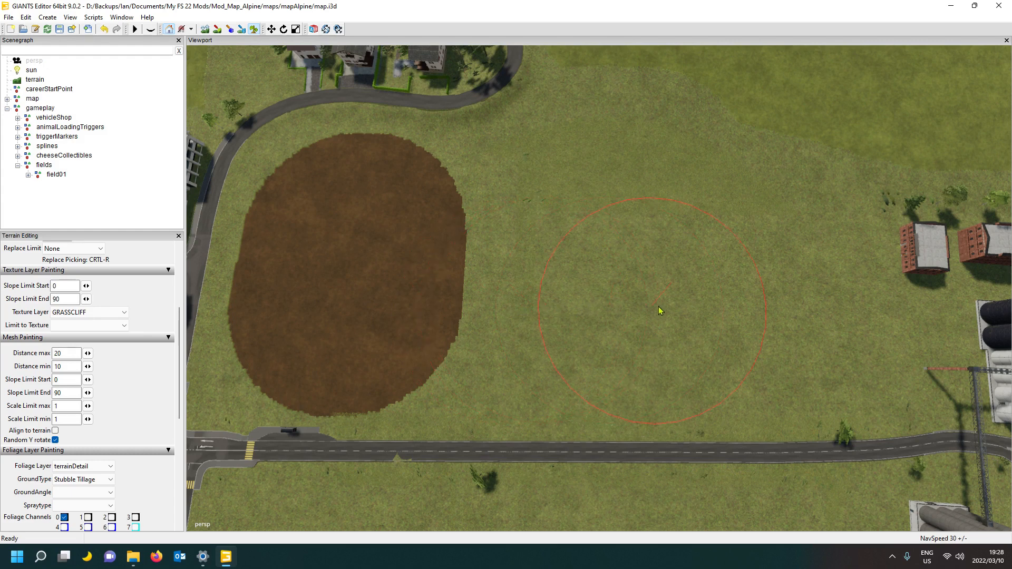
pyautogui.moveTo(702, 253); pyautogui.dragTo(671, 234)
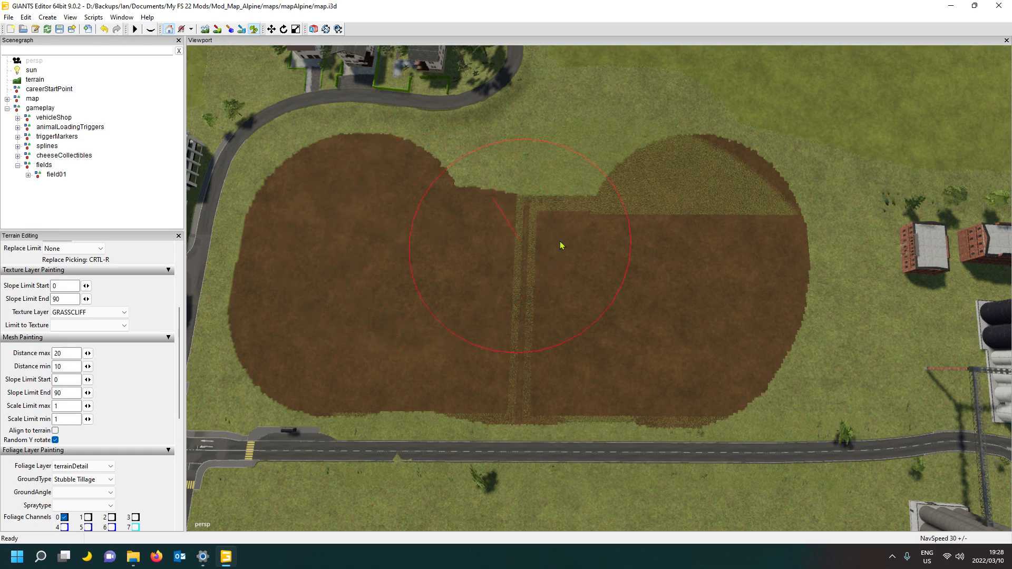
pyautogui.moveTo(560, 245); pyautogui.dragTo(589, 253)
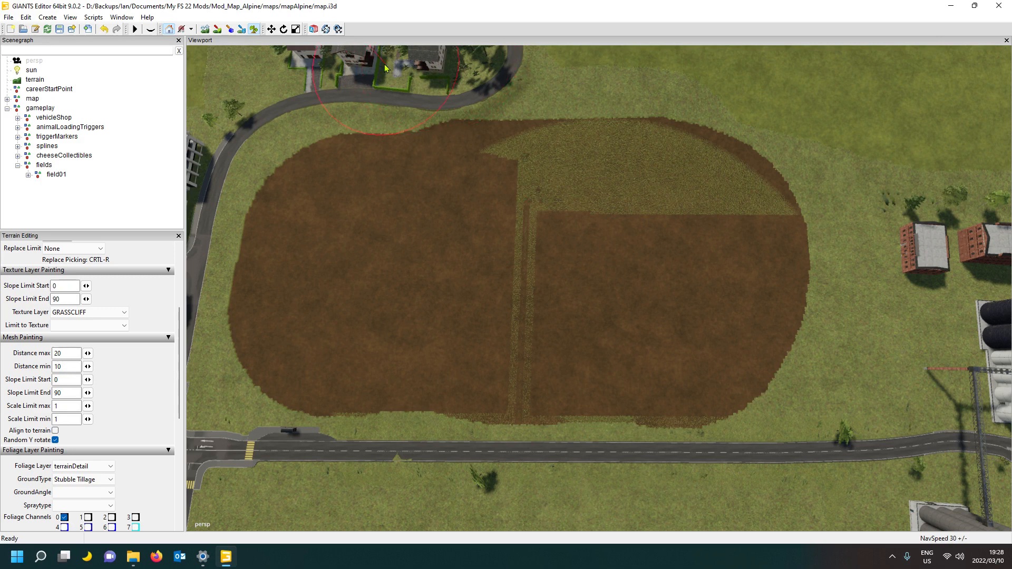
# Erase parts of the painted field's edge facing the houses to give it a wavy outline
pyautogui.moveTo(451, 95); pyautogui.dragTo(551, 92)
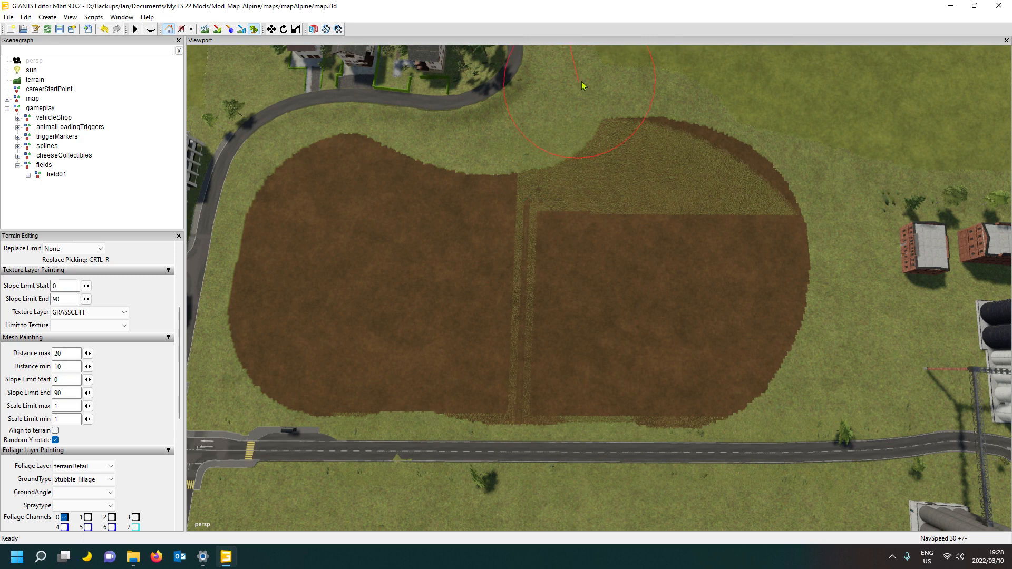
pyautogui.moveTo(625, 71); pyautogui.dragTo(654, 68)
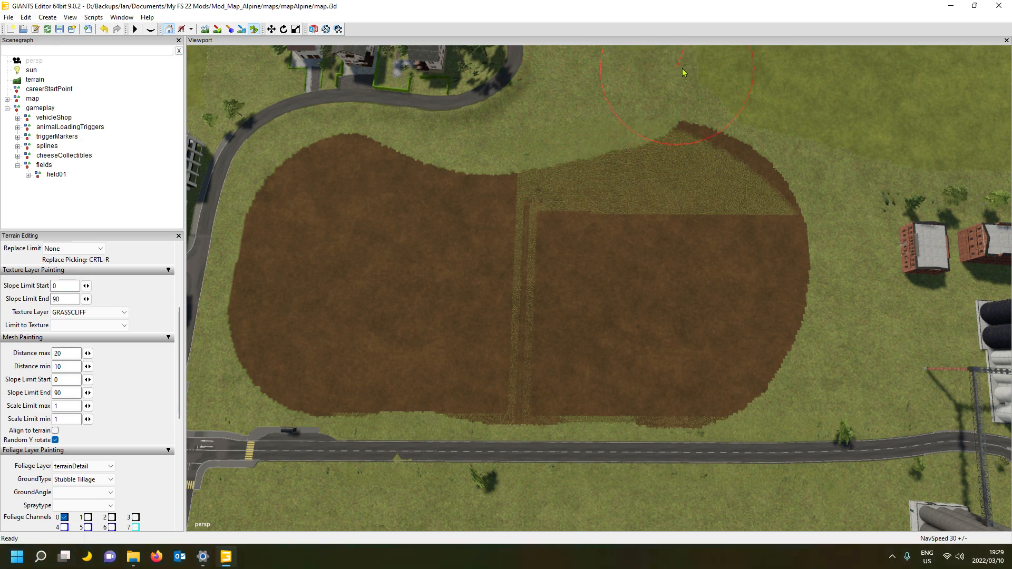
pyautogui.moveTo(720, 76); pyautogui.dragTo(839, 122)
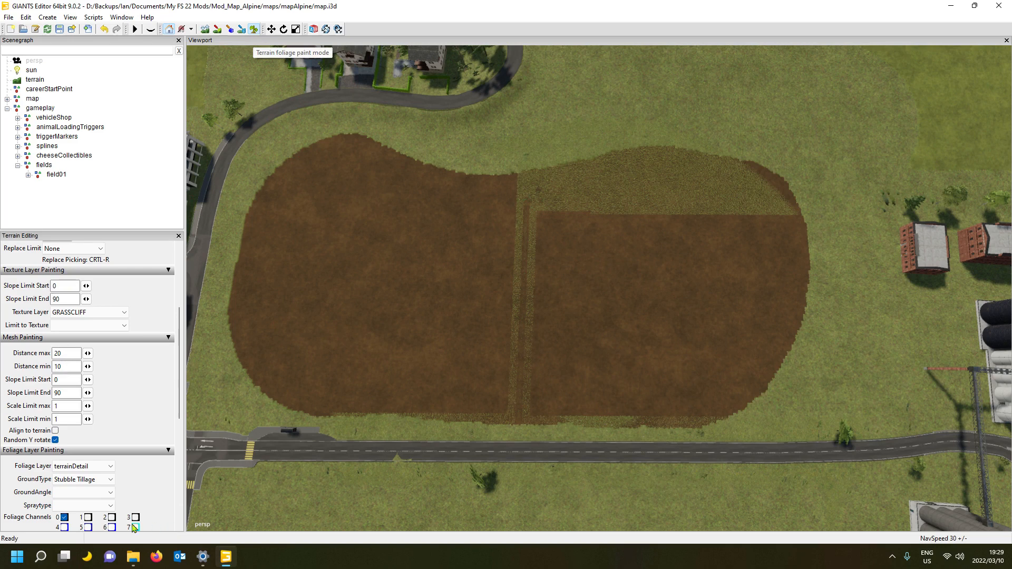
# Erase the remaining meadow foliage across the whole painted field using the meadow foliage layer
pyautogui.click(86, 467)
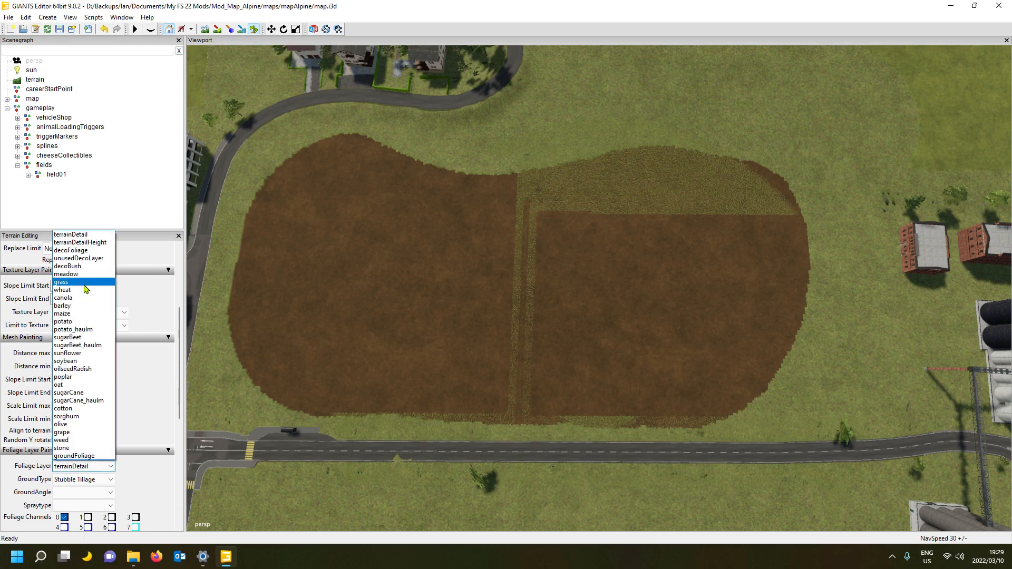
pyautogui.click(85, 274)
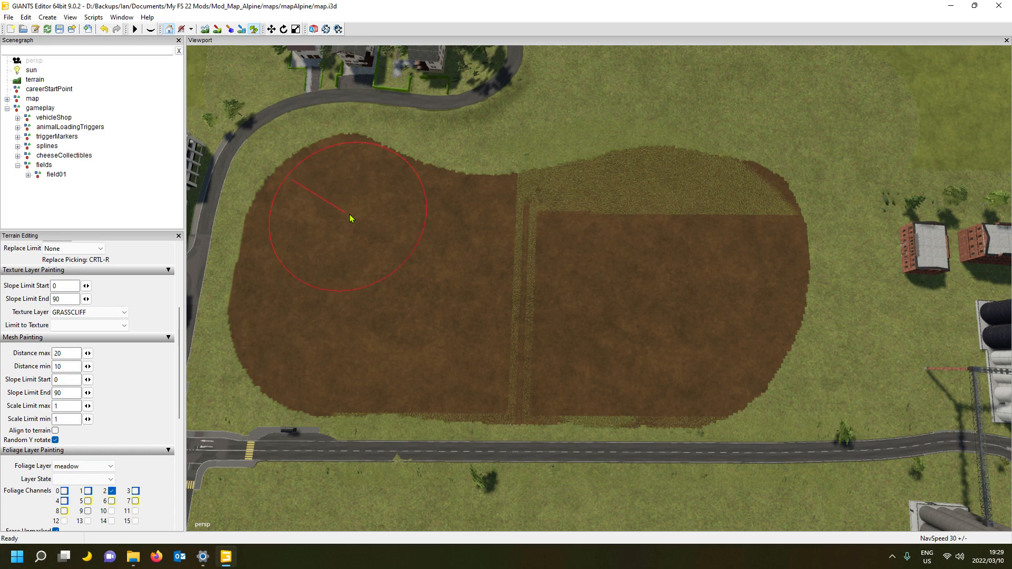
pyautogui.moveTo(442, 248)
pyautogui.mouseDown()
pyautogui.moveTo(537, 253)
pyautogui.moveTo(634, 227)
pyautogui.moveTo(725, 235)
pyautogui.mouseUp()
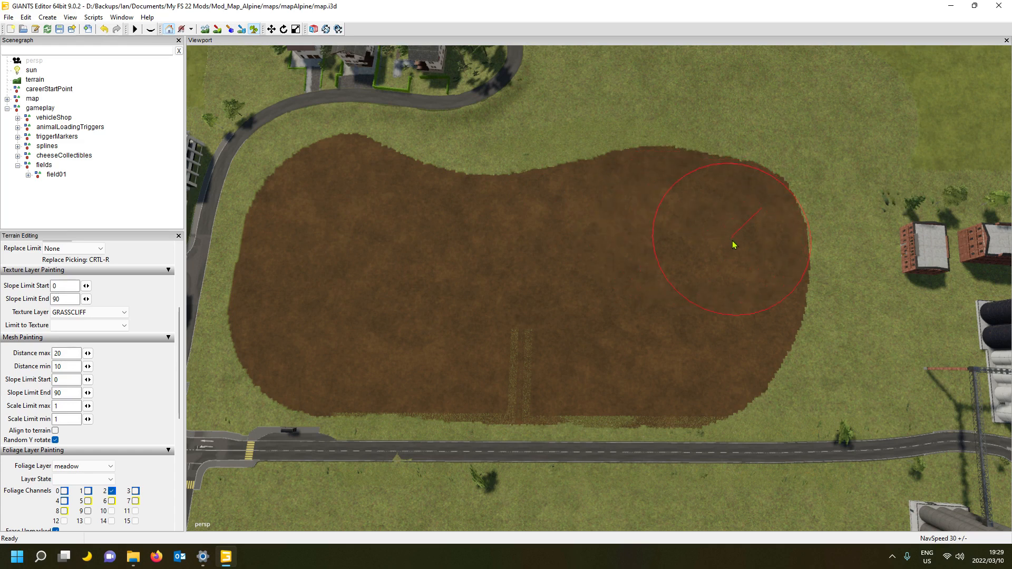
pyautogui.moveTo(726, 300)
pyautogui.mouseDown()
pyautogui.moveTo(716, 328)
pyautogui.moveTo(678, 350)
pyautogui.moveTo(403, 337)
pyautogui.mouseUp()
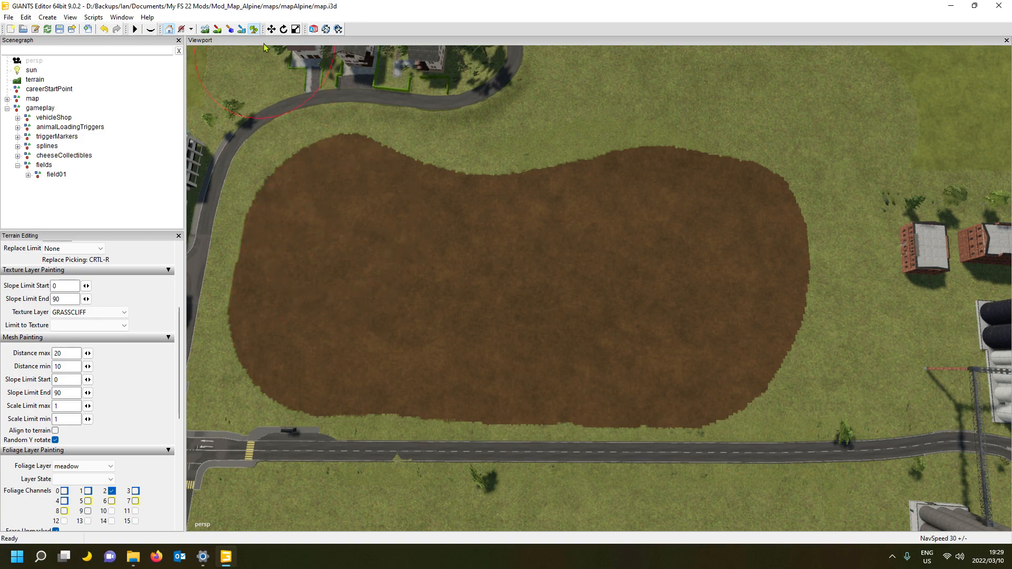
# Examine the cleared field from above and its edge along the straight road
pyautogui.keyDown('alt'); pyautogui.moveTo(537, 309); pyautogui.dragTo(537, 436); pyautogui.keyUp('alt')
pyautogui.scroll(-8, 468, 432)
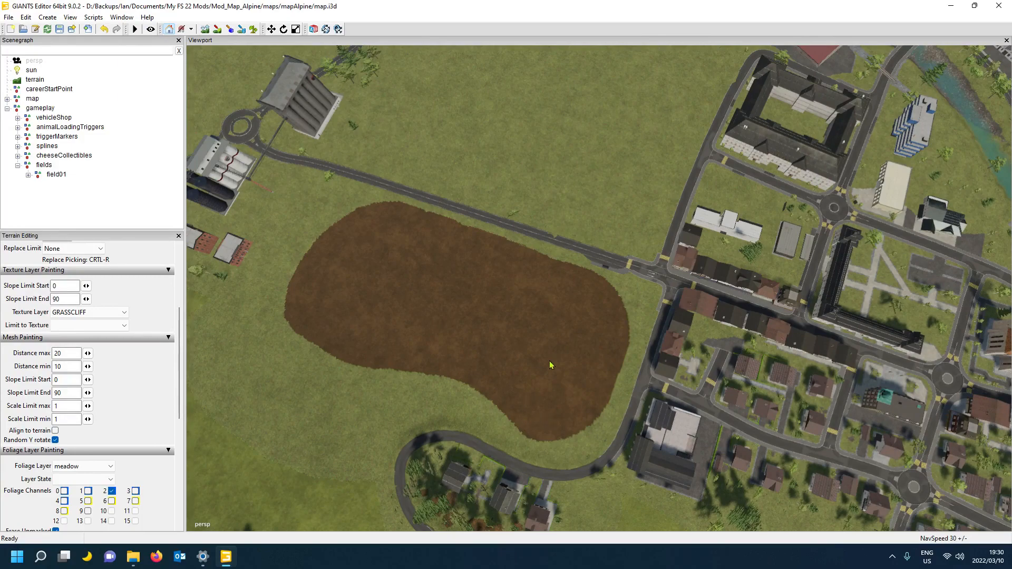
pyautogui.scroll(4, 549, 365)
pyautogui.scroll(2, 515, 382)
pyautogui.keyDown('alt'); pyautogui.moveTo(515, 381); pyautogui.dragTo(598, 398); pyautogui.keyUp('alt')
pyautogui.scroll(4, 523, 295)
pyautogui.scroll(4, 597, 396)
pyautogui.scroll(-3, 598, 398)
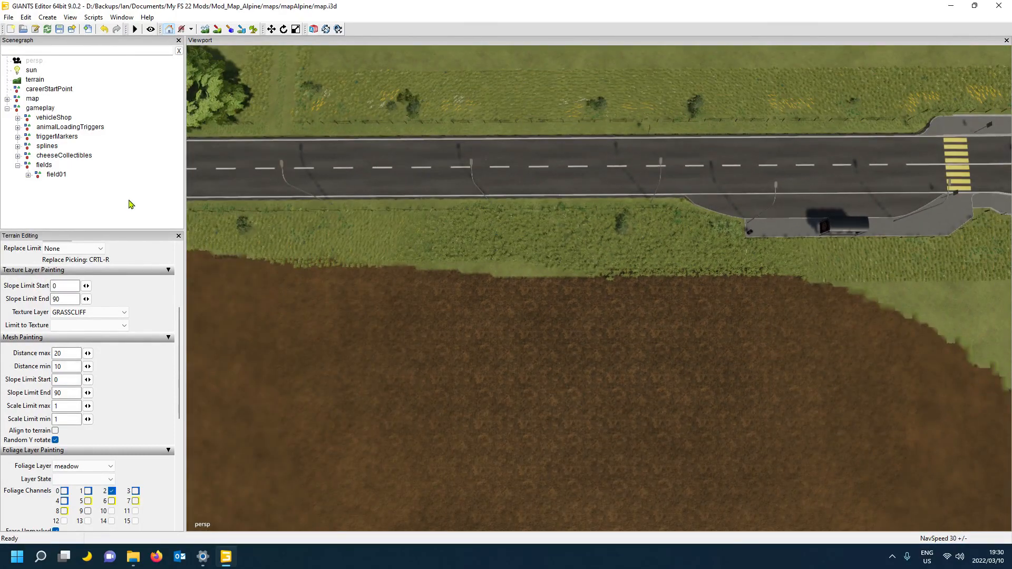
# Expand field01 and its fieldDimensions group, and inspect the nodes down to corner01_1
pyautogui.click(29, 175)
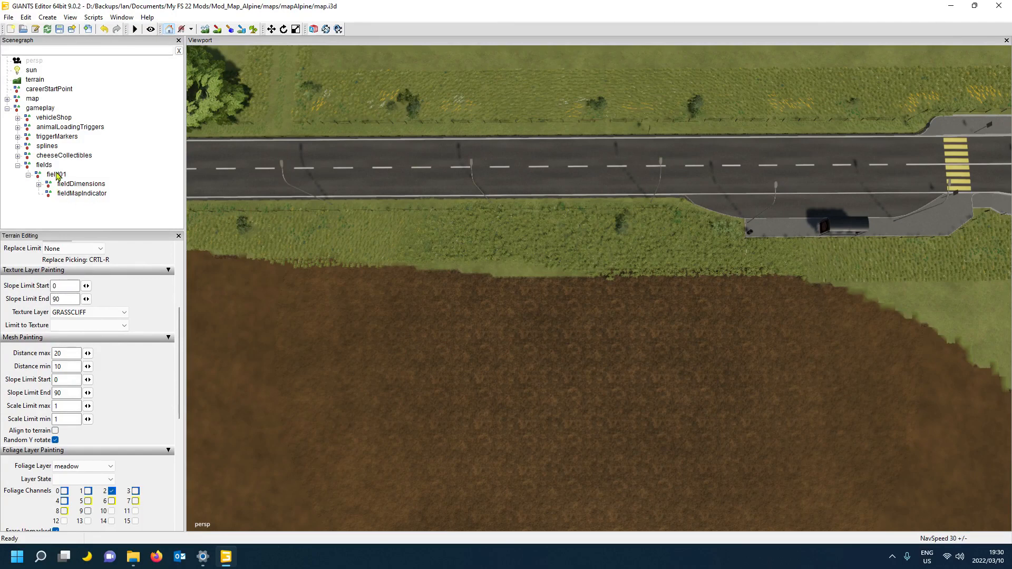
pyautogui.click(57, 176)
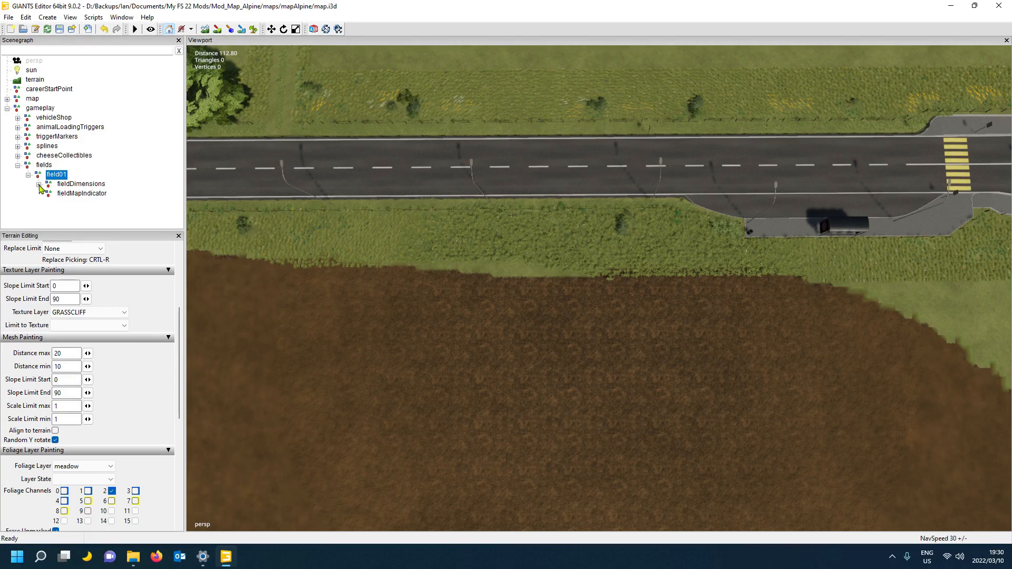
pyautogui.click(38, 185)
pyautogui.click(50, 194)
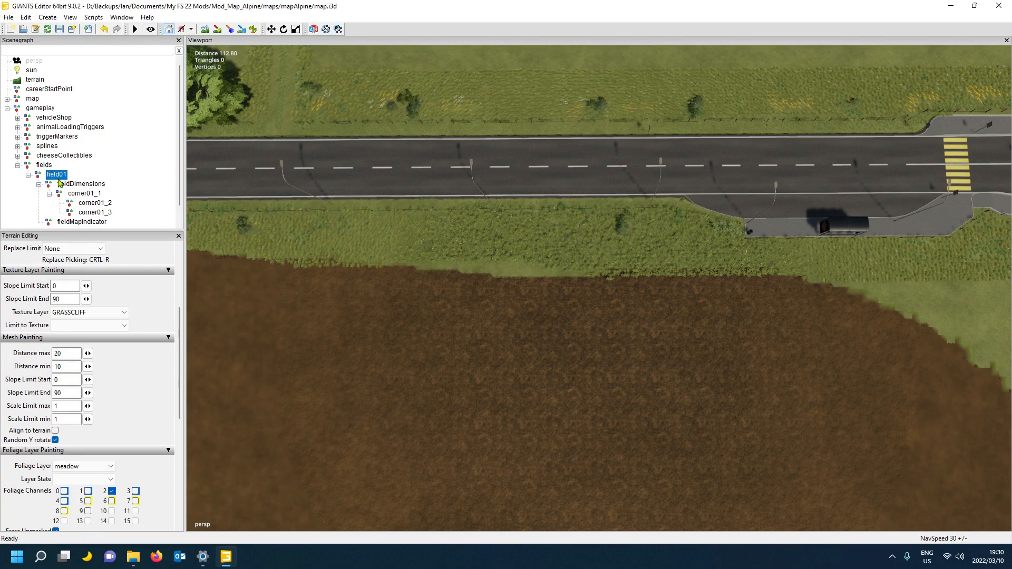
pyautogui.click(85, 195)
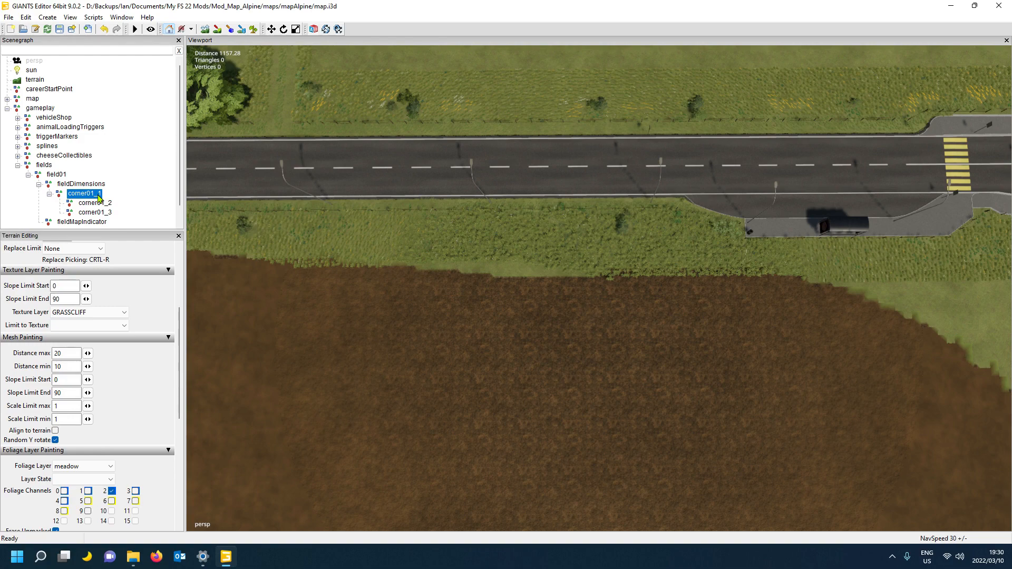
pyautogui.moveTo(293, 267)
pyautogui.keyDown('alt'); pyautogui.mouseDown()
pyautogui.moveTo(304, 273)
pyautogui.moveTo(290, 269)
pyautogui.mouseUp(); pyautogui.keyUp('alt')
pyautogui.scroll(-4, 305, 272)
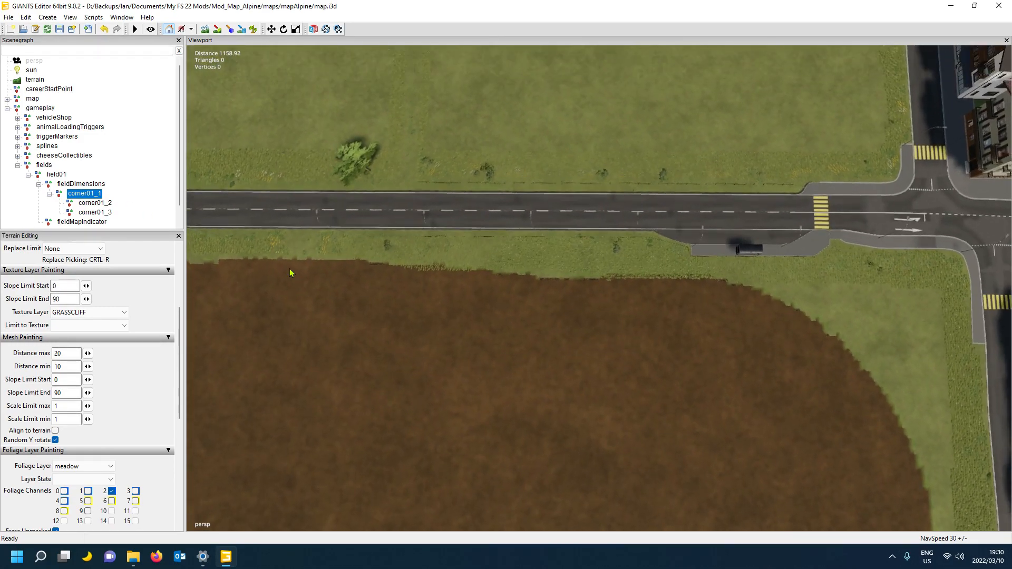
pyautogui.click(55, 175)
pyautogui.click(81, 184)
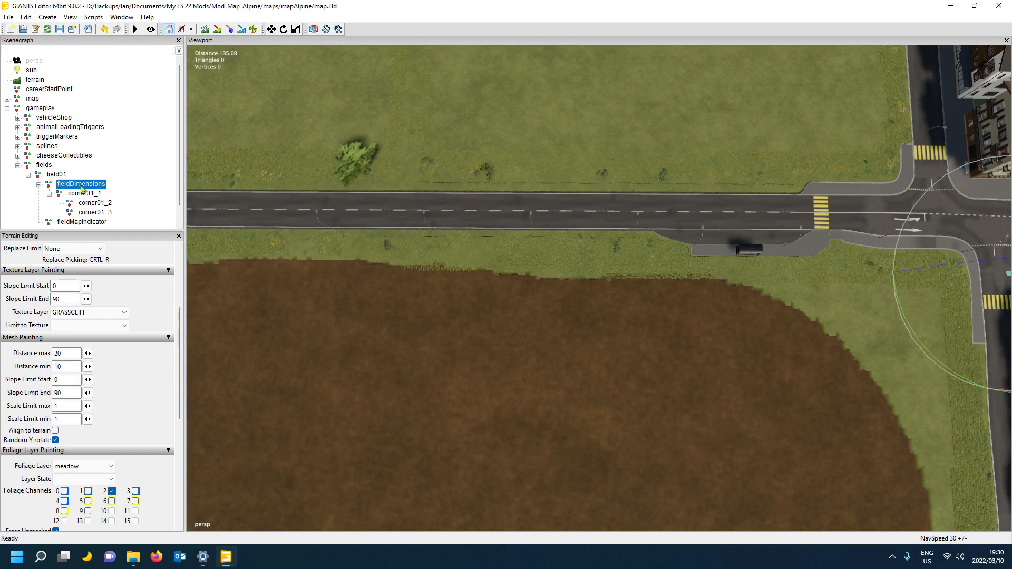
pyautogui.click(90, 193)
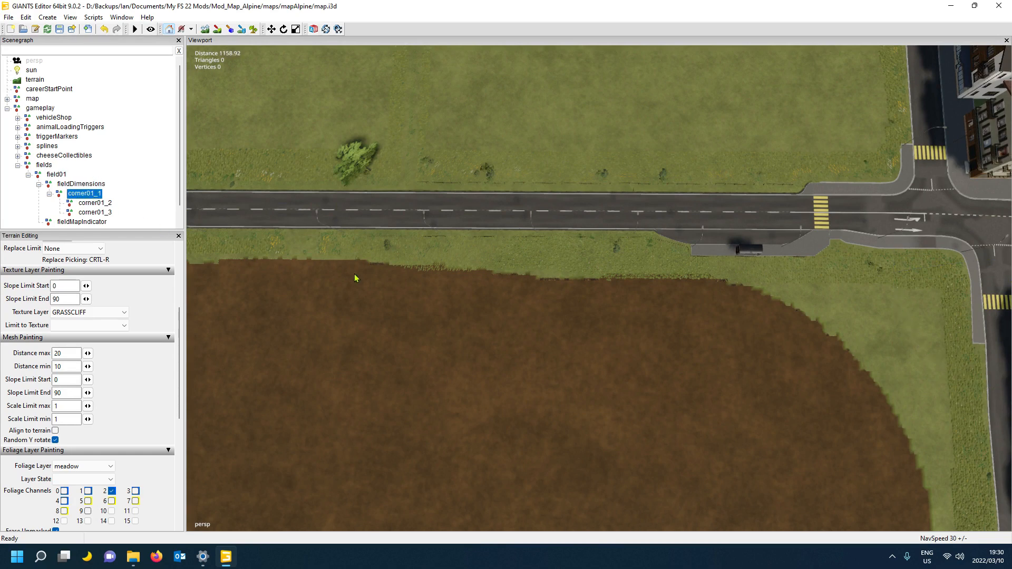
# Examine the painted field's roadside edge near the bus stop and its position relative to the surrounding town
pyautogui.moveTo(354, 274); pyautogui.dragTo(356, 281, button='right')
pyautogui.press('d')
pyautogui.press('w')
pyautogui.press('a')
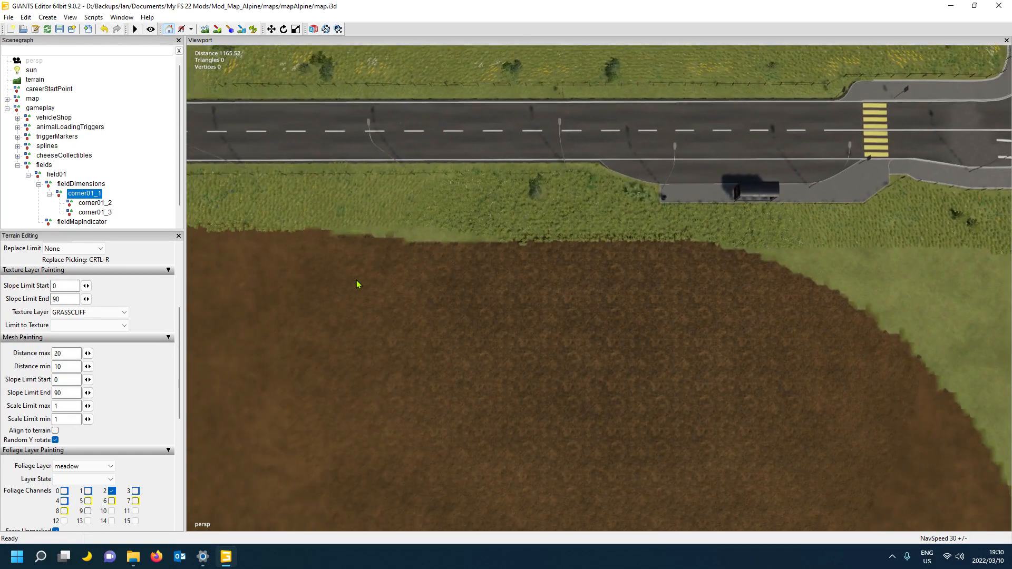
pyautogui.press('w')
pyautogui.moveTo(356, 281); pyautogui.dragTo(442, 312, button='right')
pyautogui.press('d')
pyautogui.press('w')
pyautogui.press('w')
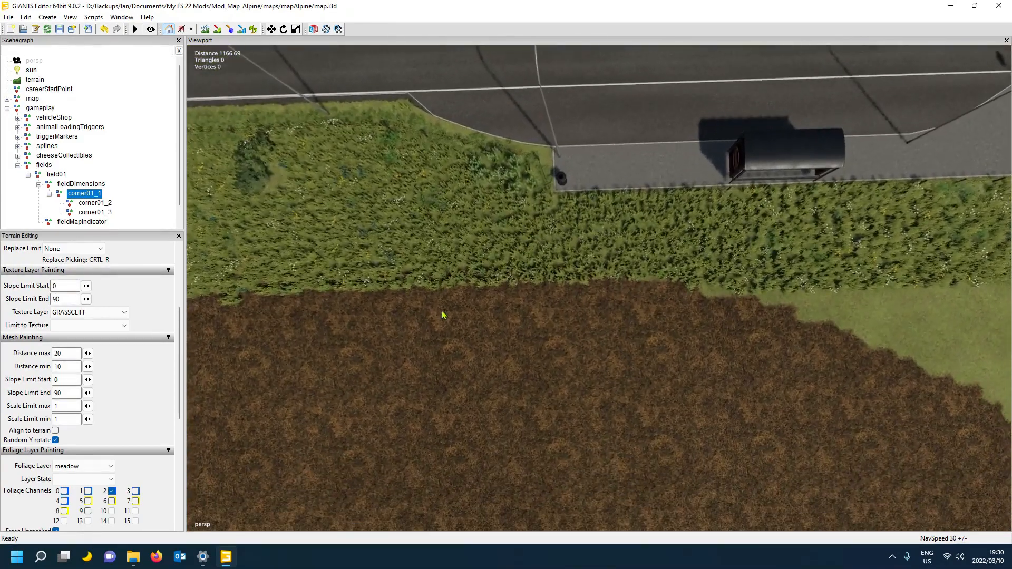
pyautogui.press('s')
pyautogui.moveTo(456, 318); pyautogui.dragTo(470, 332, button='right')
pyautogui.scroll(-8, 457, 326)
pyautogui.press('d')
pyautogui.press('w')
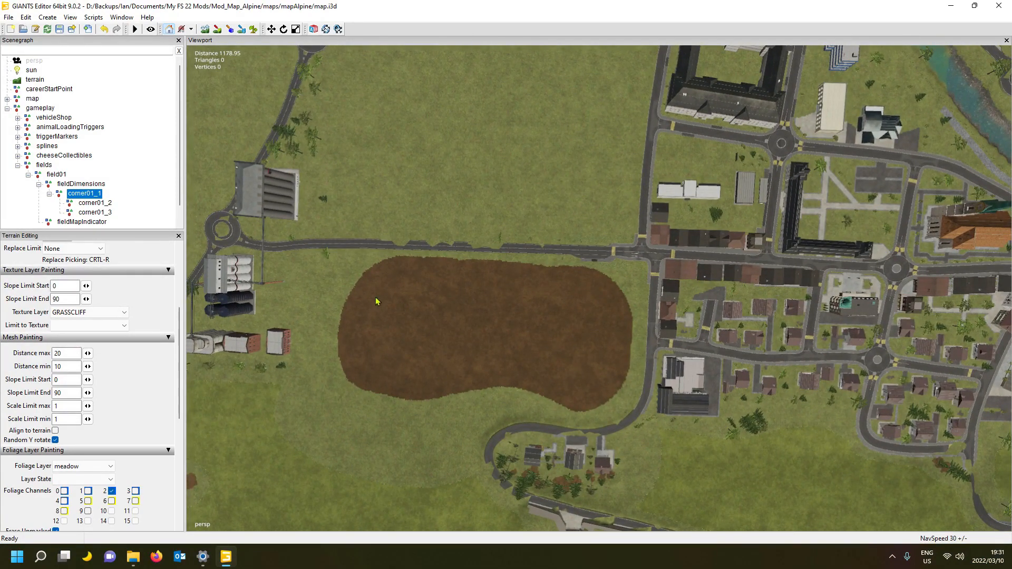
pyautogui.moveTo(549, 308); pyautogui.dragTo(555, 299, button='right')
pyautogui.scroll(5, 555, 298)
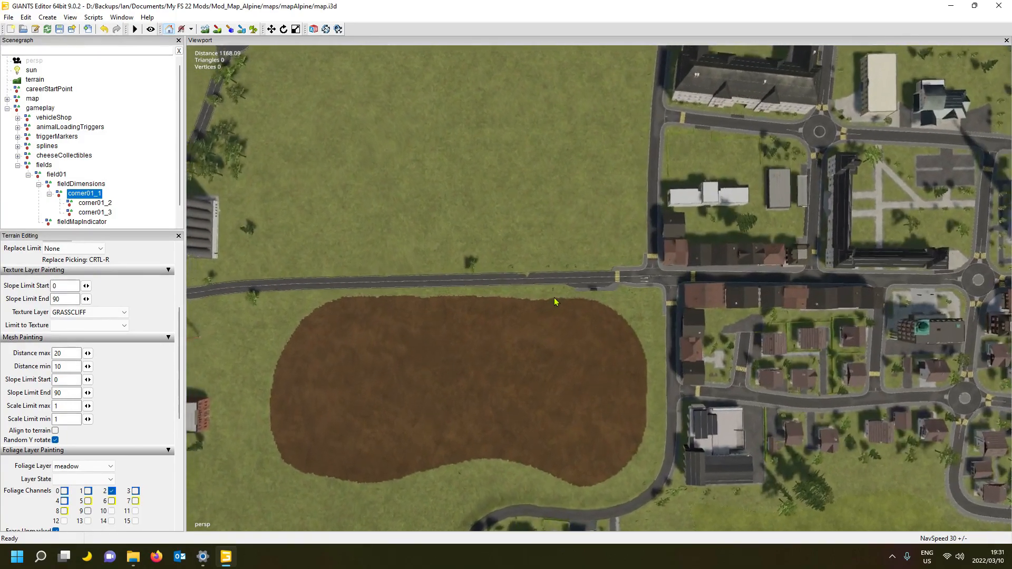
pyautogui.scroll(5, 556, 302)
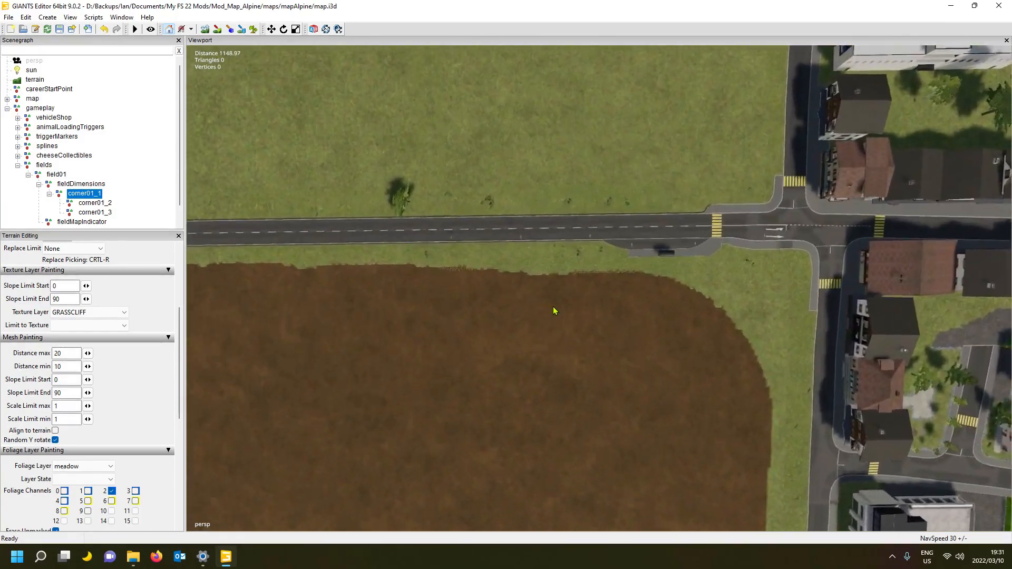
pyautogui.moveTo(549, 302); pyautogui.dragTo(558, 302, button='right')
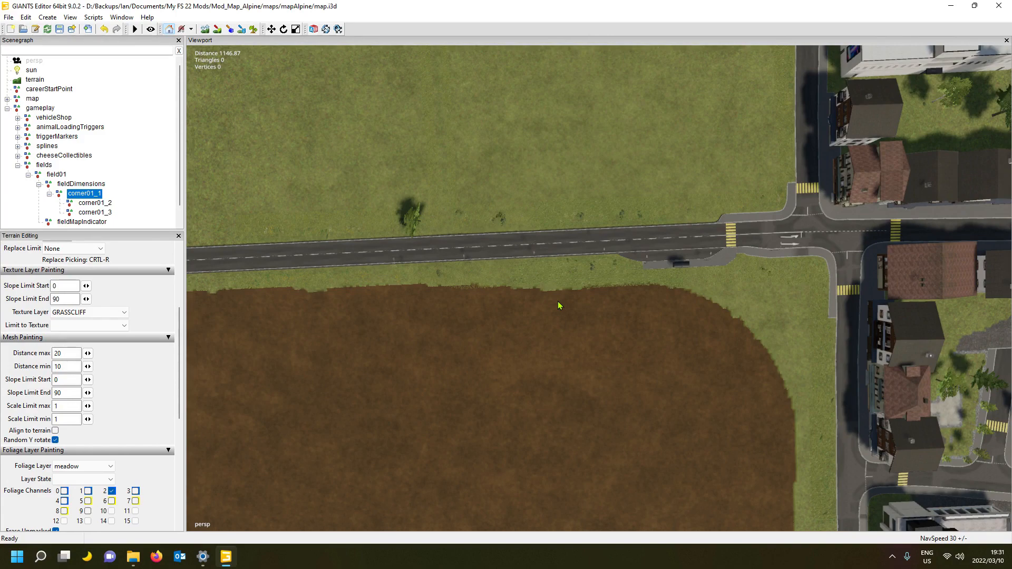
pyautogui.moveTo(525, 341); pyautogui.dragTo(509, 338, button='right')
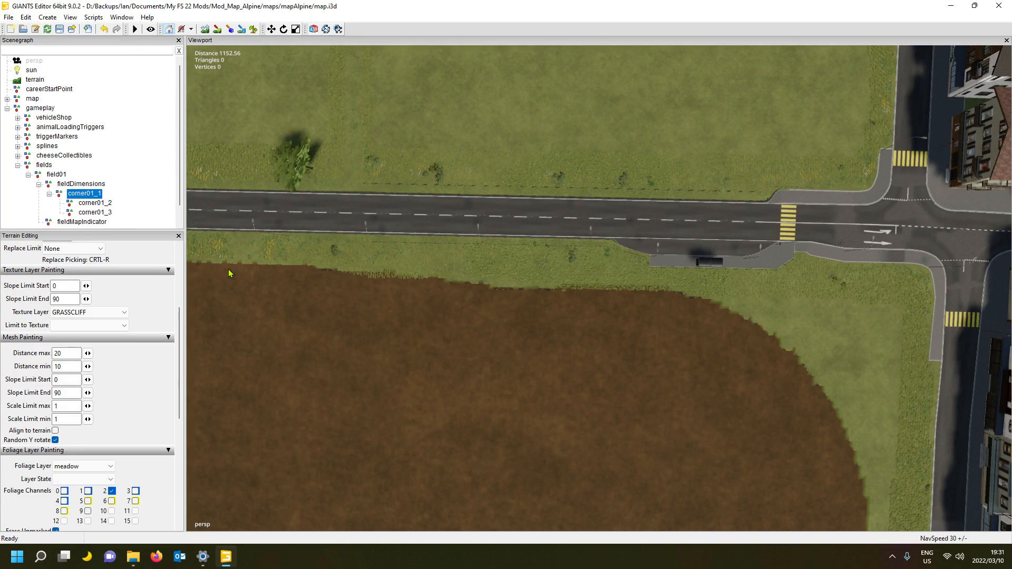
# Locate field01's current position relative to the painted field, and view the traffic splines nearby
pyautogui.click(57, 175)
pyautogui.keyDown('alt'); pyautogui.moveTo(353, 305); pyautogui.dragTo(573, 279); pyautogui.keyUp('alt')
pyautogui.scroll(-7, 565, 279)
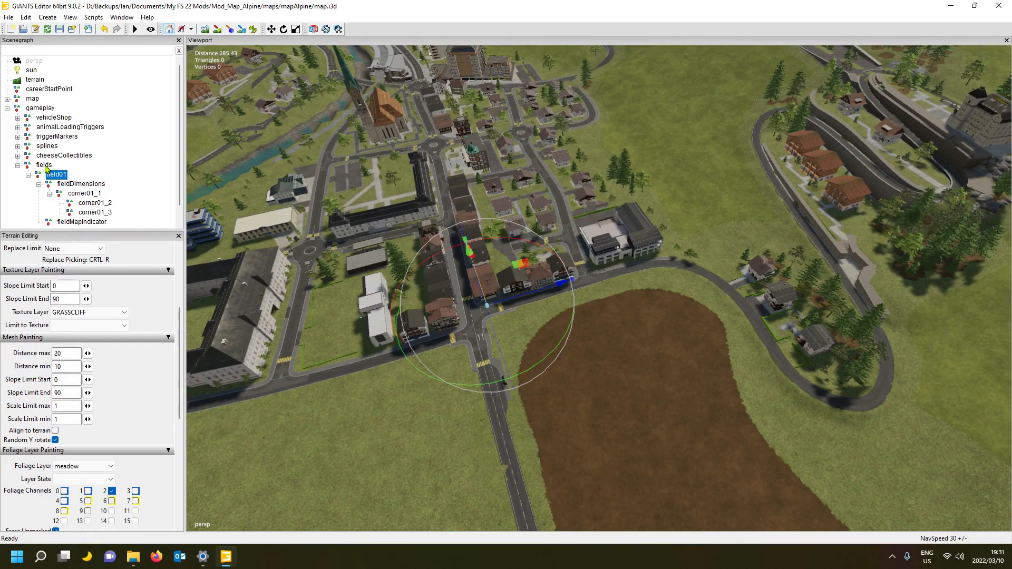
pyautogui.click(72, 156)
pyautogui.click(47, 147)
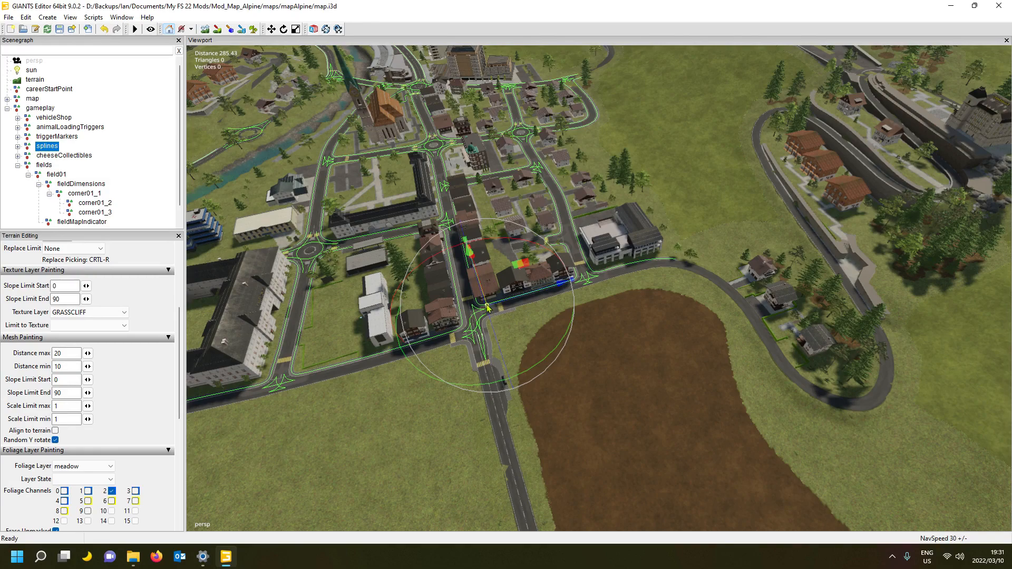
pyautogui.moveTo(441, 402)
pyautogui.keyDown('alt'); pyautogui.mouseDown()
pyautogui.moveTo(495, 359)
pyautogui.moveTo(425, 415)
pyautogui.moveTo(442, 416)
pyautogui.mouseUp(); pyautogui.keyUp('alt')
pyautogui.scroll(4, 442, 416)
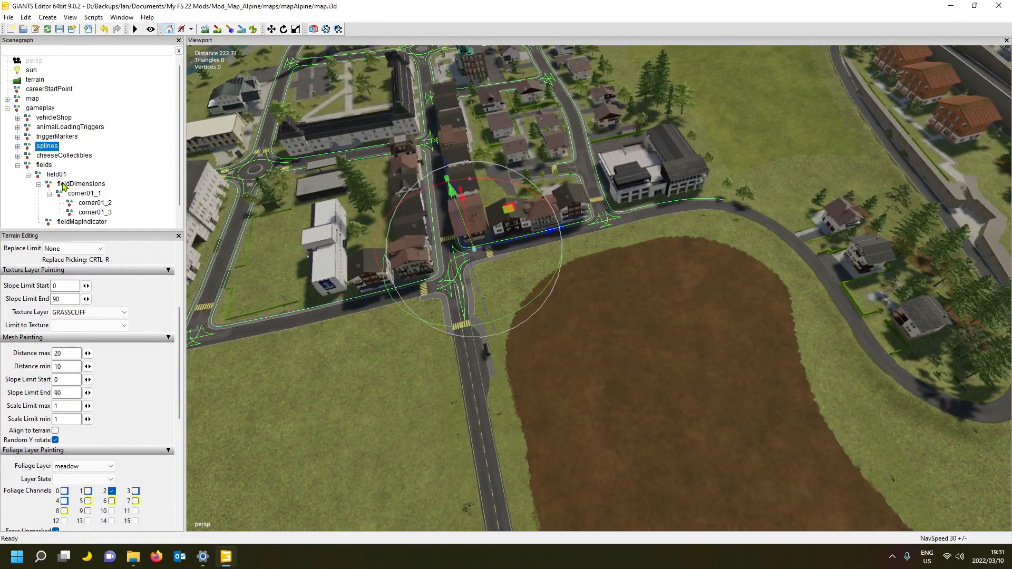
pyautogui.click(58, 175)
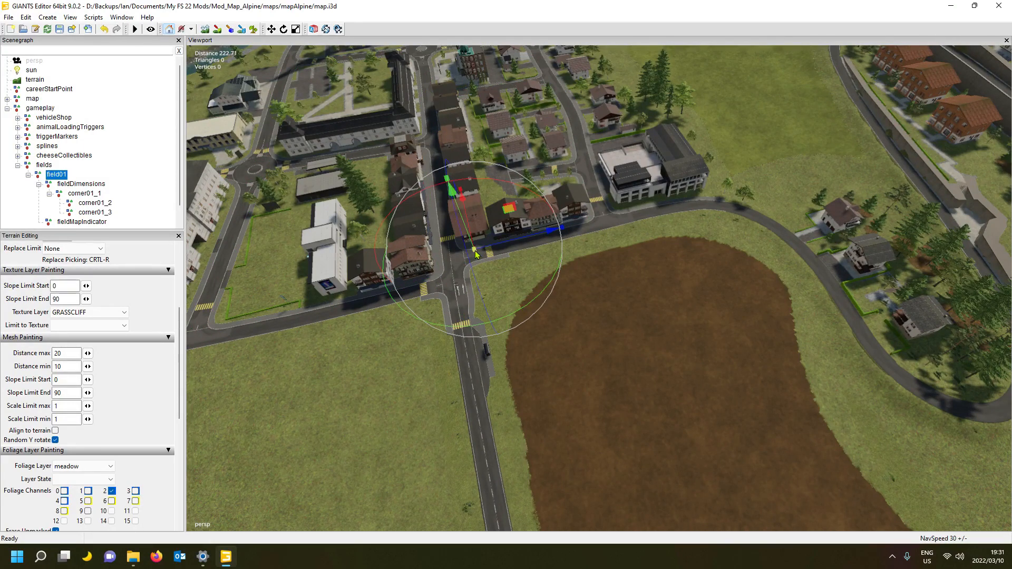
pyautogui.keyDown('alt'); pyautogui.moveTo(634, 286); pyautogui.dragTo(504, 326); pyautogui.keyUp('alt')
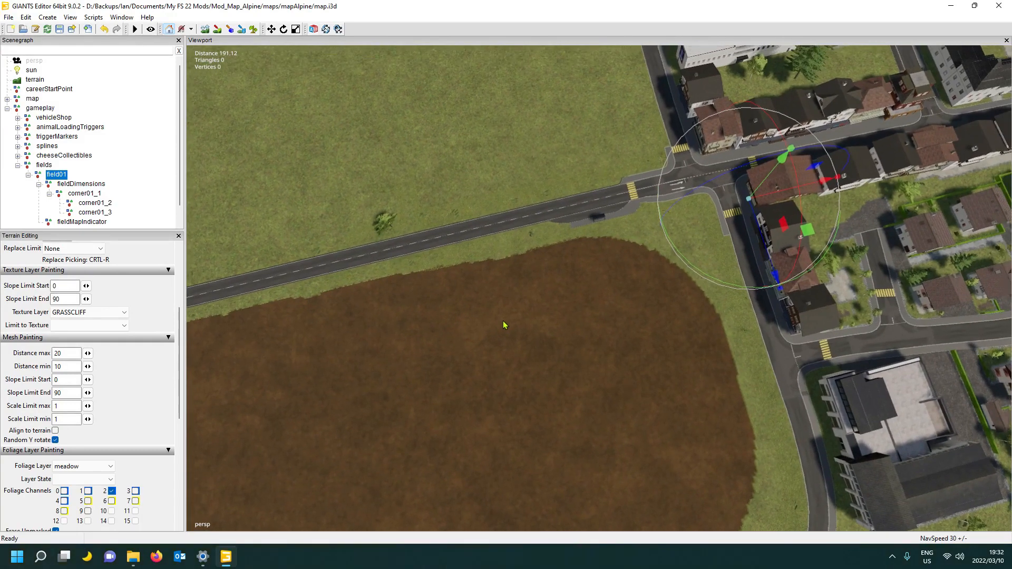
pyautogui.keyDown('alt'); pyautogui.moveTo(503, 321); pyautogui.dragTo(513, 318); pyautogui.keyUp('alt')
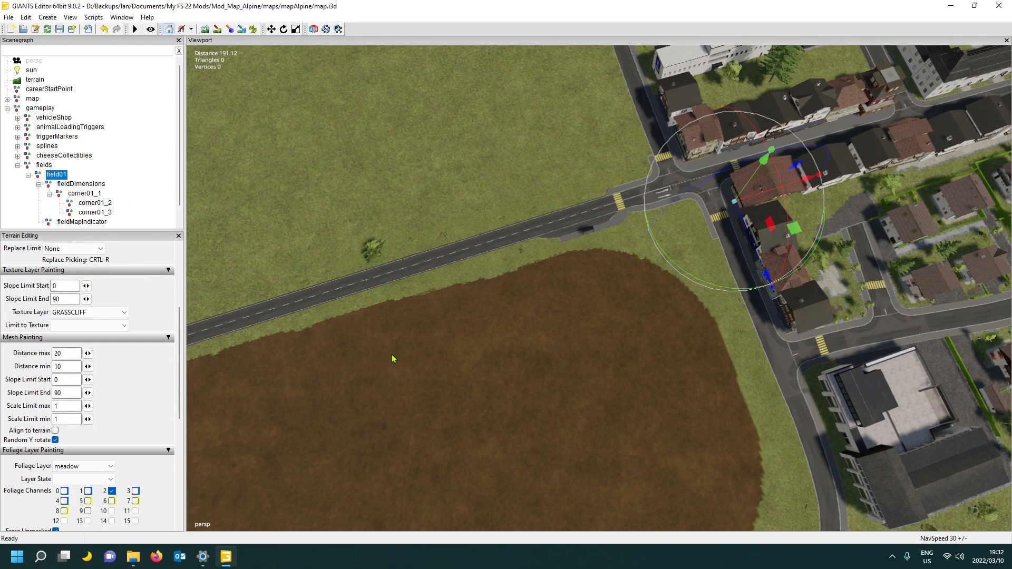
# Inspect the surroundings of field01's pivot at the road junction and check its fieldMapIndicator
pyautogui.click(28, 175)
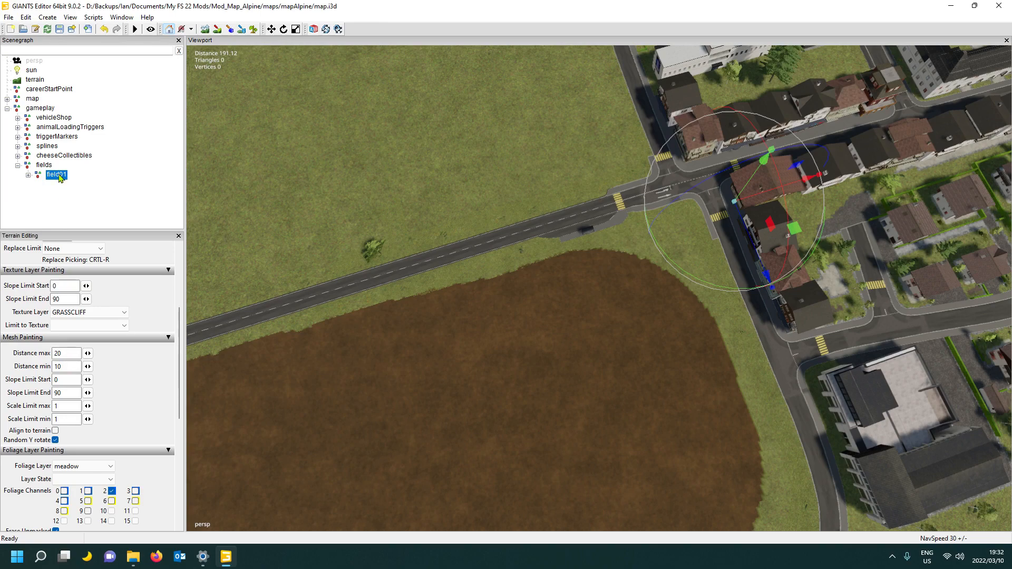
pyautogui.moveTo(373, 285); pyautogui.dragTo(591, 181, button='middle')
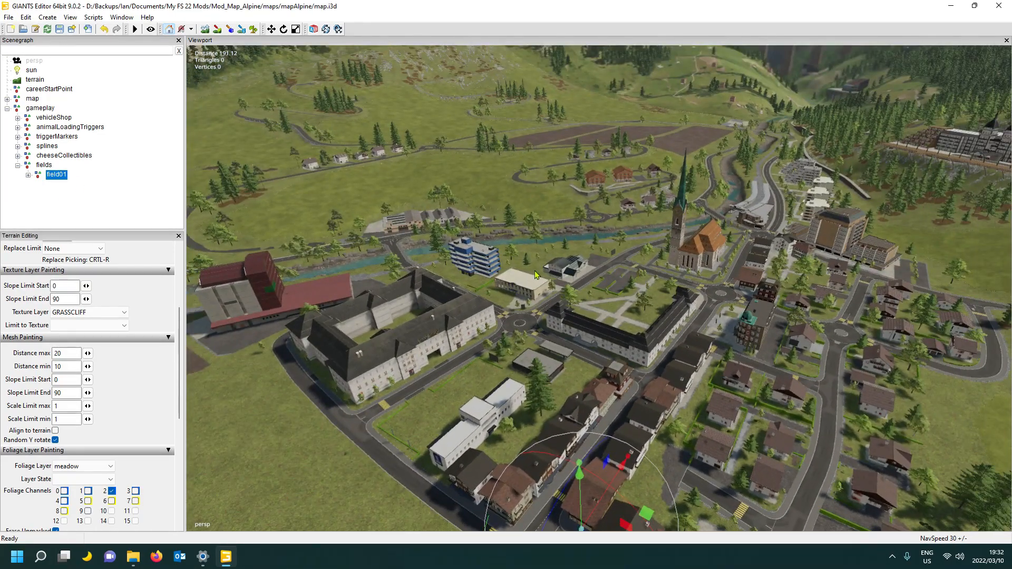
pyautogui.moveTo(529, 274); pyautogui.dragTo(612, 390, button='middle')
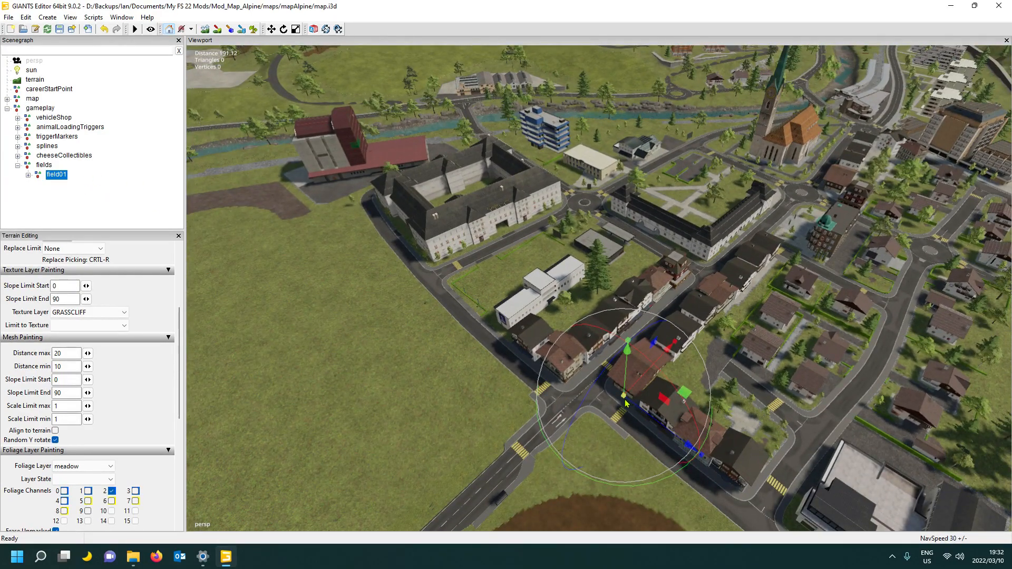
pyautogui.moveTo(437, 338); pyautogui.dragTo(393, 422, button='middle')
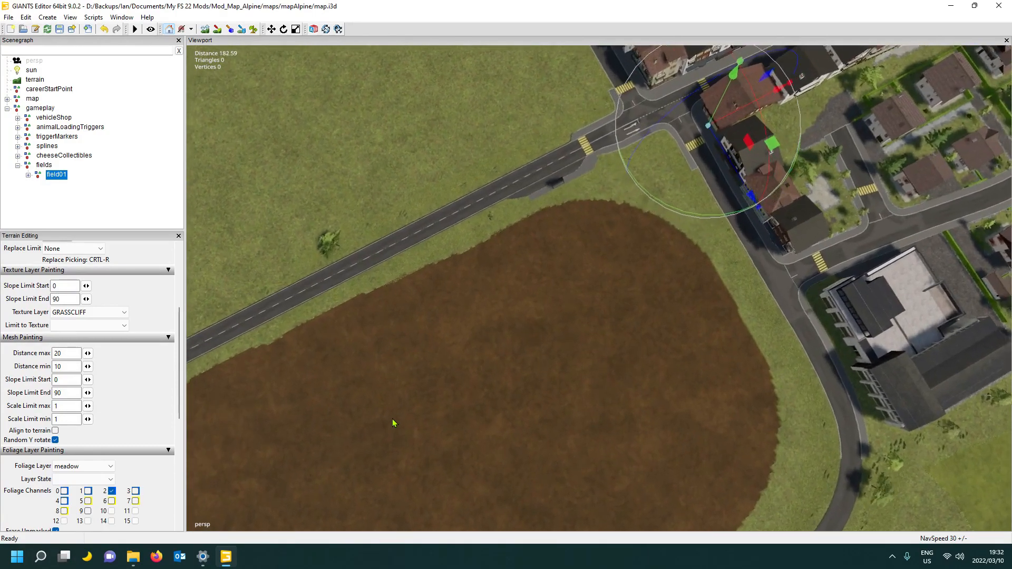
pyautogui.keyDown('alt'); pyautogui.moveTo(392, 419); pyautogui.dragTo(514, 317); pyautogui.keyUp('alt')
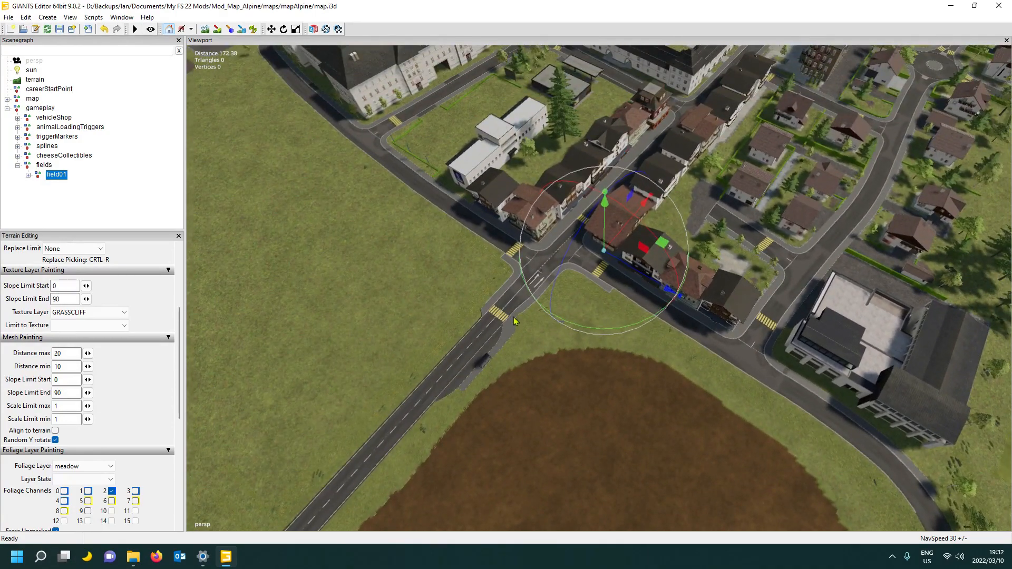
pyautogui.click(29, 175)
pyautogui.click(81, 222)
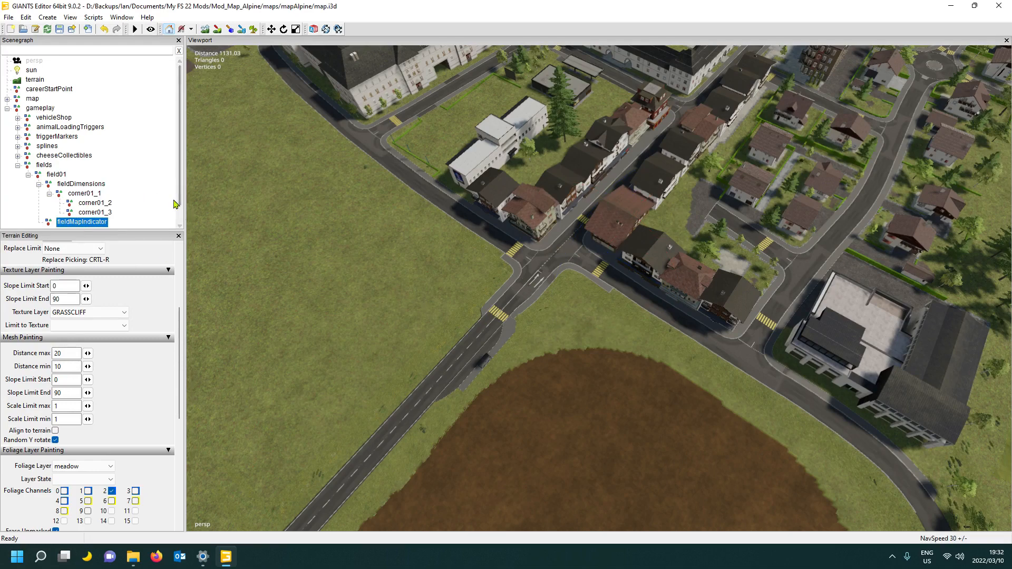
# Move field01 onto the painted field's edge beside the straight road, and expand its hierarchy
pyautogui.click(28, 176)
pyautogui.keyDown('alt'); pyautogui.moveTo(460, 293); pyautogui.dragTo(418, 319); pyautogui.keyUp('alt')
pyautogui.scroll(10, 410, 280)
pyautogui.click(57, 175)
pyautogui.press('f')
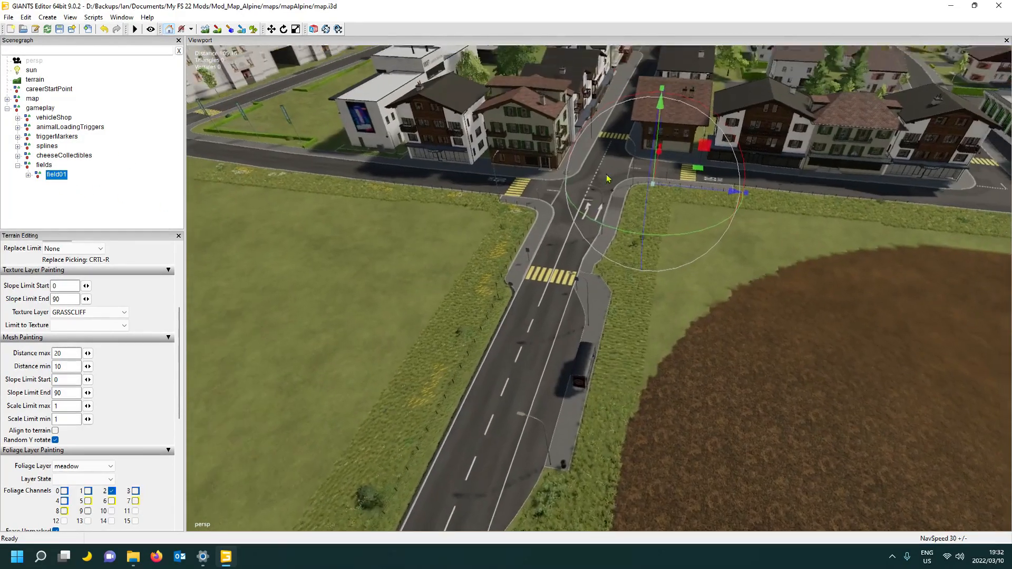
pyautogui.keyDown('alt'); pyautogui.moveTo(606, 178); pyautogui.dragTo(443, 212); pyautogui.keyUp('alt')
pyautogui.keyDown('alt'); pyautogui.moveTo(493, 286); pyautogui.dragTo(608, 317); pyautogui.keyUp('alt')
pyautogui.keyDown('alt'); pyautogui.moveTo(608, 318); pyautogui.dragTo(616, 314, button='middle'); pyautogui.keyUp('alt')
pyautogui.keyDown('alt'); pyautogui.moveTo(615, 317); pyautogui.dragTo(478, 355); pyautogui.keyUp('alt')
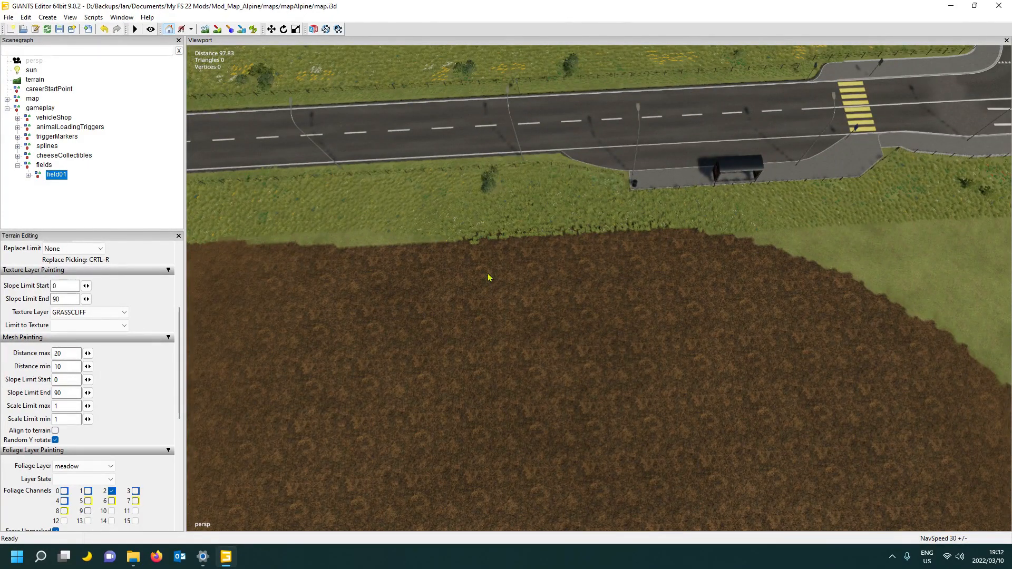
pyautogui.hotkey('ctrl', 'b')
pyautogui.keyDown('alt'); pyautogui.moveTo(549, 316); pyautogui.dragTo(535, 342); pyautogui.keyUp('alt')
pyautogui.click(28, 175)
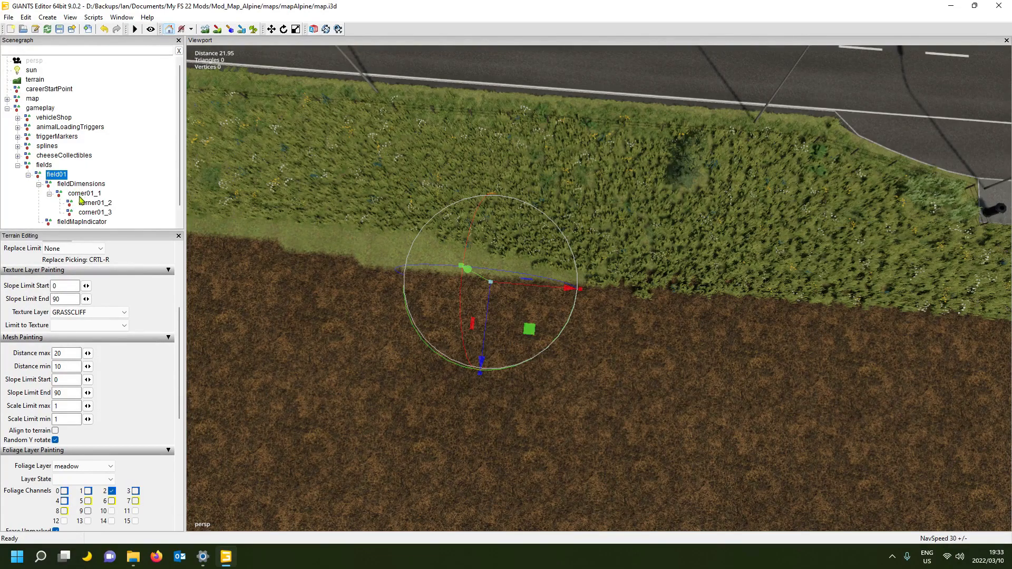
# Place field01's corner01_1 node on the painted field's roadside edge, short of the bus stop
pyautogui.click(81, 196)
pyautogui.scroll(-5, 331, 277)
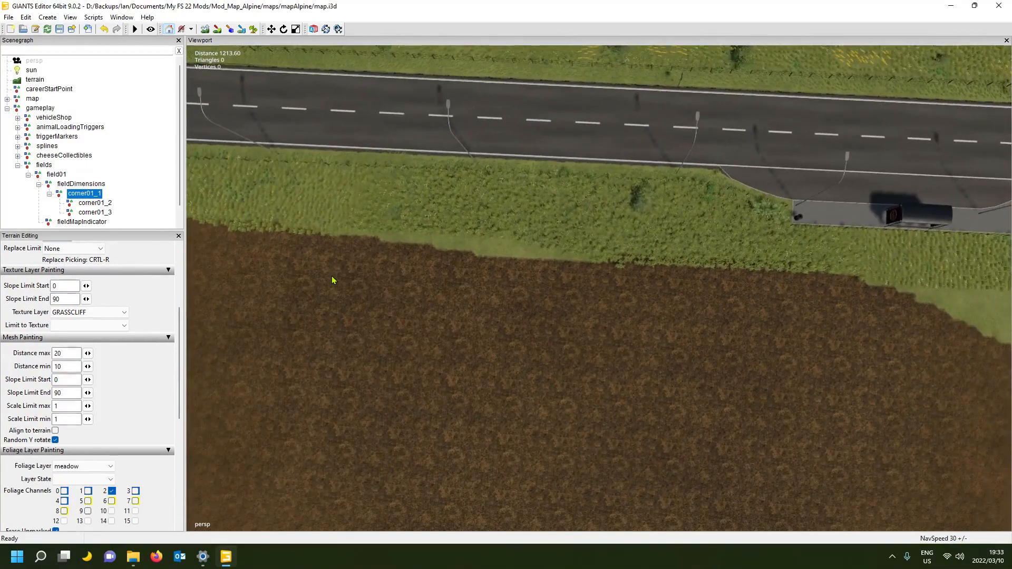
pyautogui.moveTo(333, 280)
pyautogui.keyDown('alt'); pyautogui.mouseDown()
pyautogui.moveTo(534, 206)
pyautogui.moveTo(506, 158)
pyautogui.moveTo(570, 121)
pyautogui.moveTo(223, 232)
pyautogui.moveTo(192, 139)
pyautogui.moveTo(208, 219)
pyautogui.moveTo(343, 270)
pyautogui.mouseUp(); pyautogui.keyUp('alt')
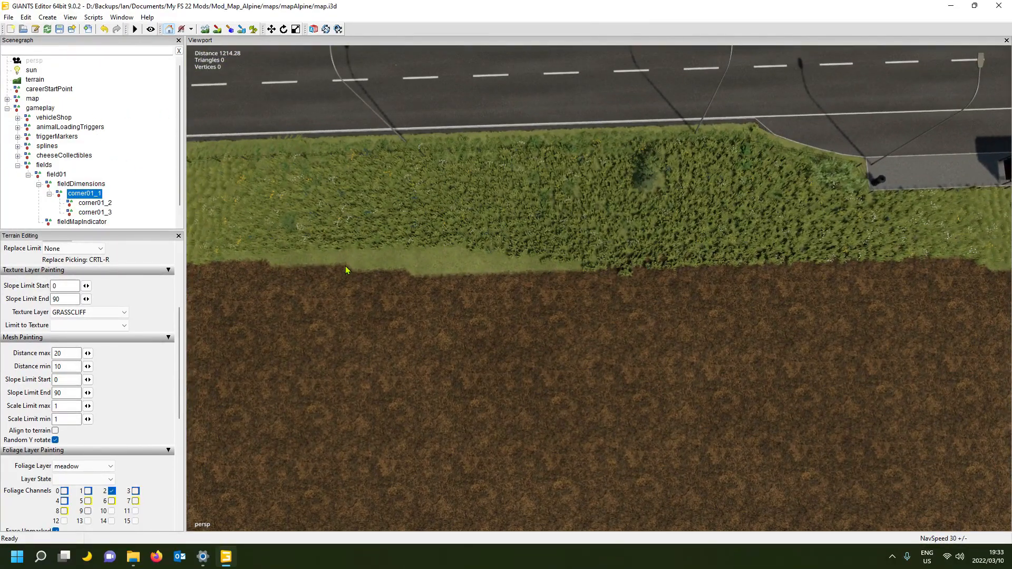
pyautogui.hotkey('ctrl', 'b')
pyautogui.click(509, 277)
pyautogui.keyDown('alt'); pyautogui.moveTo(526, 337); pyautogui.dragTo(540, 329); pyautogui.keyUp('alt')
pyautogui.scroll(-3, 540, 329)
pyautogui.scroll(-6, 540, 330)
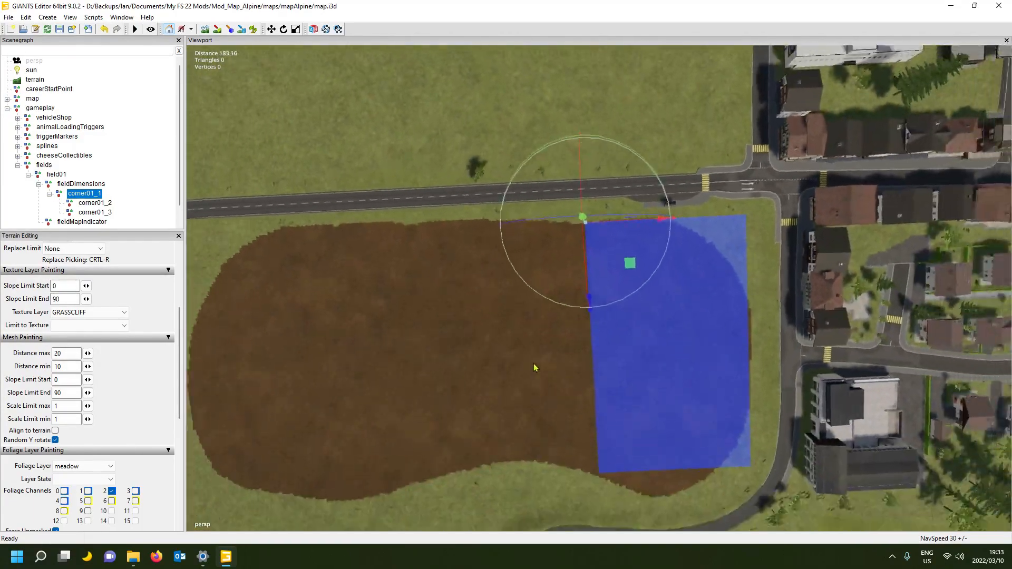
pyautogui.scroll(-1, 534, 364)
pyautogui.keyDown('alt'); pyautogui.moveTo(533, 364); pyautogui.dragTo(536, 364, button='middle'); pyautogui.keyUp('alt')
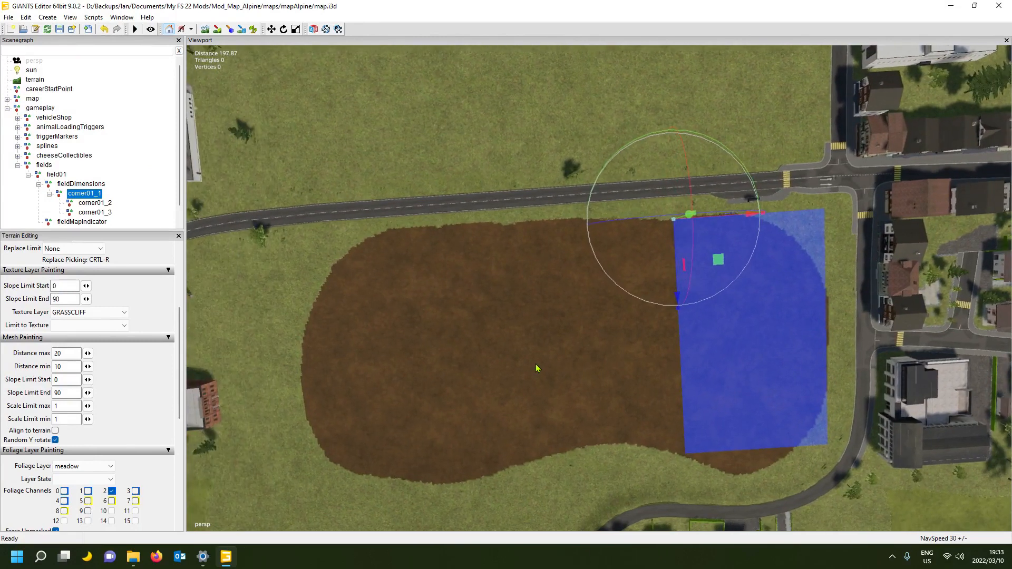
pyautogui.keyDown('alt'); pyautogui.moveTo(535, 364); pyautogui.dragTo(535, 357); pyautogui.keyUp('alt')
# Move corner01_1 to the roadside edge near the painted field's end farthest from the town
pyautogui.hotkey('ctrl', 'b')
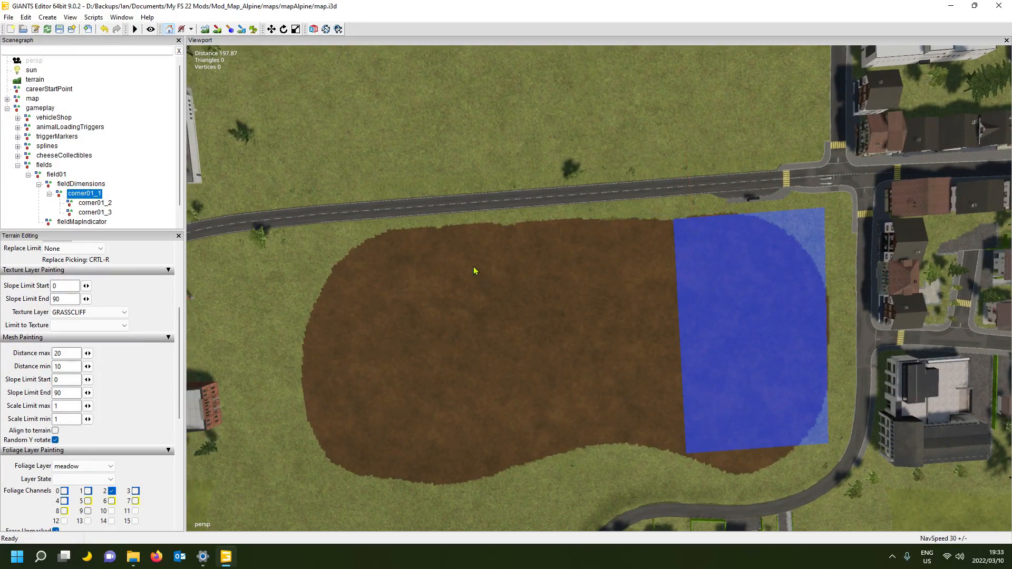
pyautogui.hotkey('ctrl', 'b')
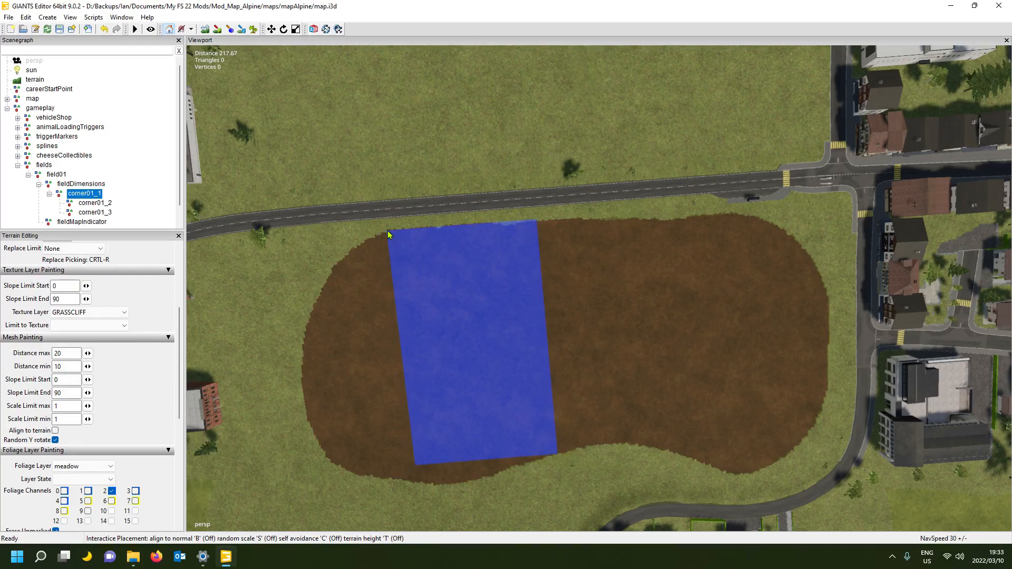
pyautogui.click(389, 235)
# Place corner01_2 on the roadside edge near the bus stop, where the painted field starts to curve
pyautogui.scroll(3, 631, 343)
pyautogui.moveTo(643, 334)
pyautogui.keyDown('alt'); pyautogui.mouseDown()
pyautogui.moveTo(650, 327)
pyautogui.moveTo(656, 348)
pyautogui.mouseUp(); pyautogui.keyUp('alt')
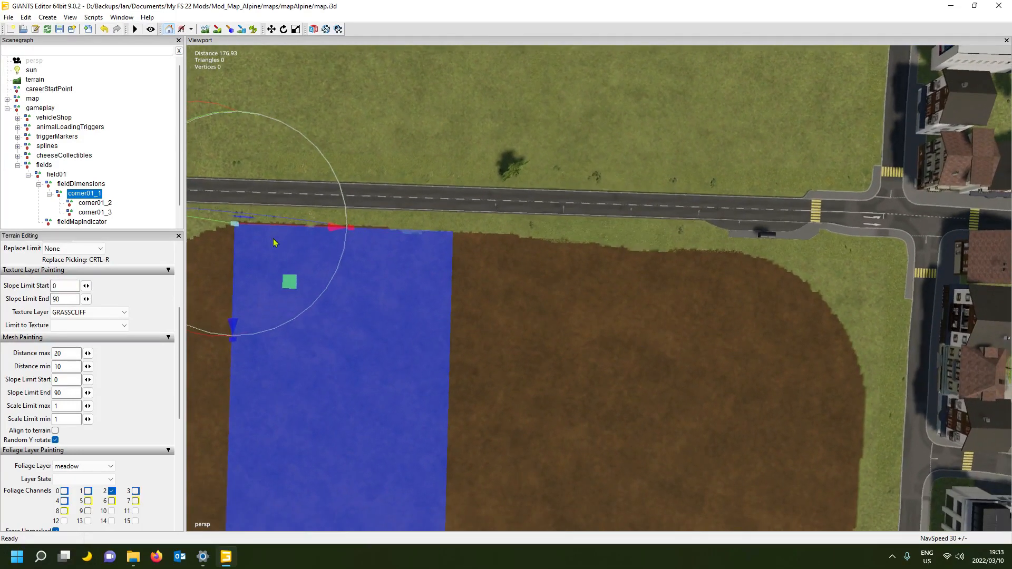
pyautogui.click(108, 204)
pyautogui.scroll(2, 575, 342)
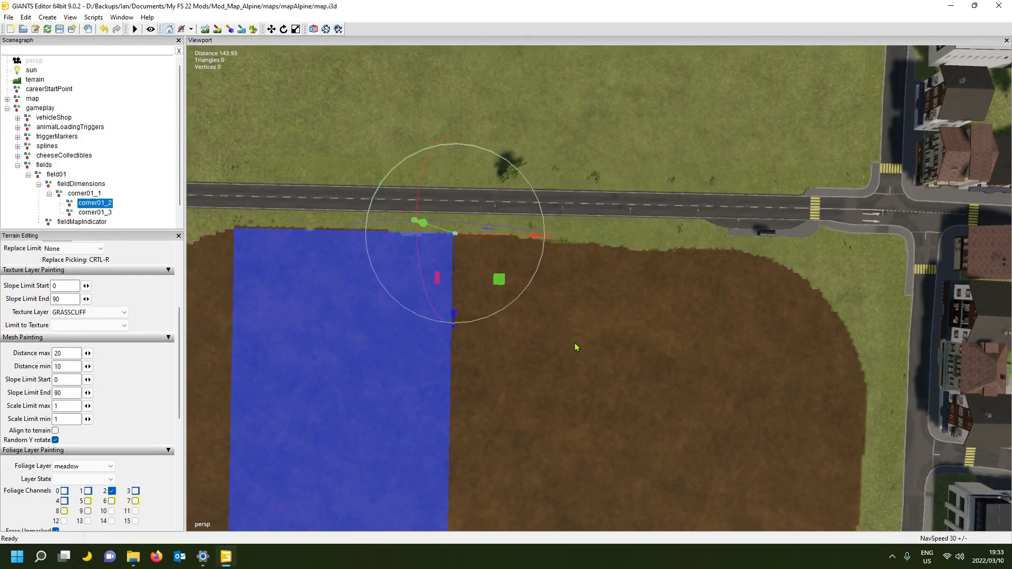
pyautogui.hotkey('ctrl', 'b')
pyautogui.moveTo(721, 278); pyautogui.dragTo(730, 260)
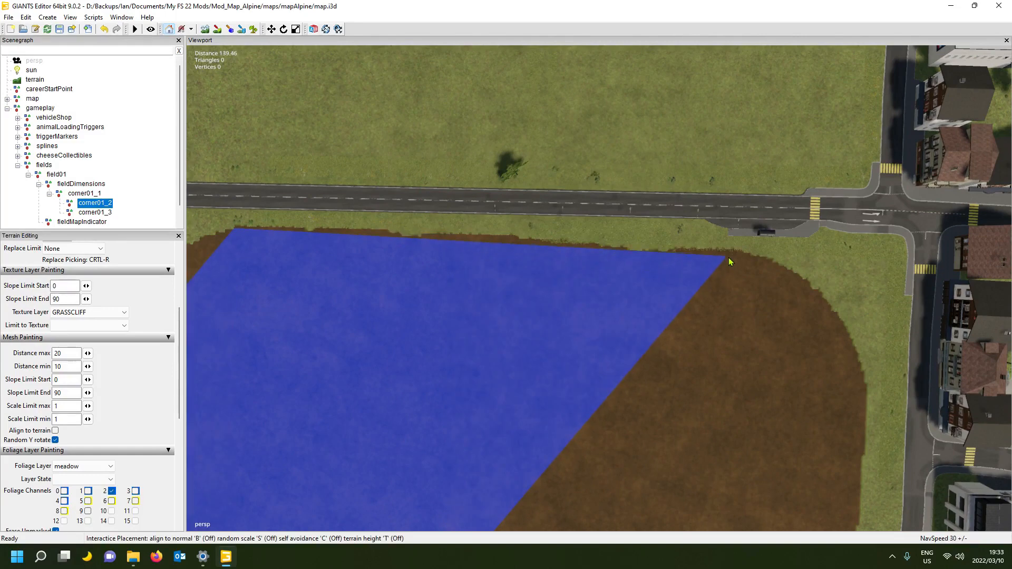
pyautogui.hotkey('ctrl', 'b')
# Place corner01_3 near the painted field's lower edge, opposite corner01_2, so the dimension area forms a near-rectangle
pyautogui.keyDown('alt'); pyautogui.moveTo(727, 340); pyautogui.dragTo(690, 328); pyautogui.keyUp('alt')
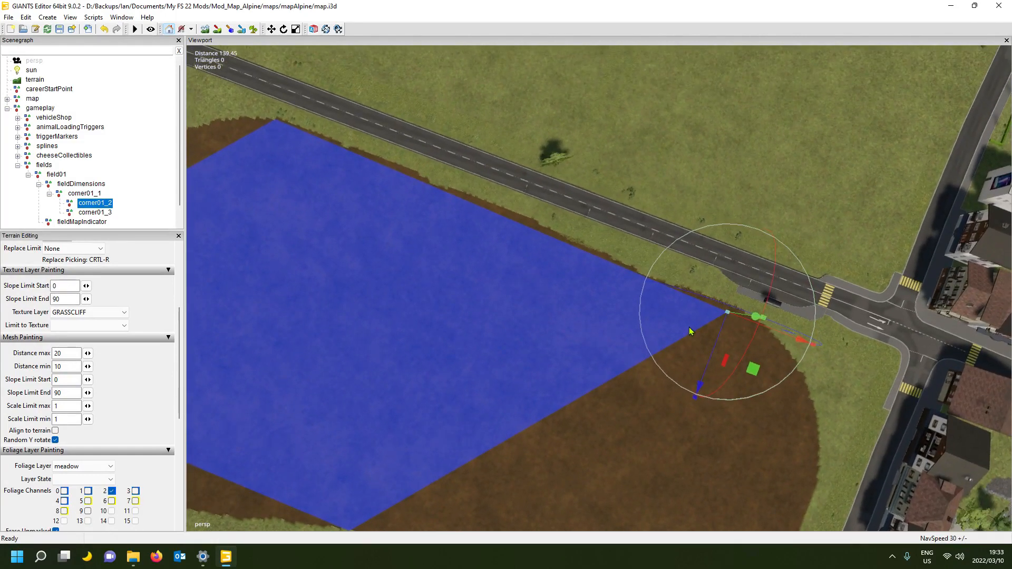
pyautogui.scroll(-3, 689, 331)
pyautogui.keyDown('alt'); pyautogui.moveTo(691, 331); pyautogui.dragTo(689, 330, button='middle'); pyautogui.keyUp('alt')
pyautogui.keyDown('alt'); pyautogui.moveTo(689, 330); pyautogui.dragTo(727, 349); pyautogui.keyUp('alt')
pyautogui.scroll(-1, 728, 352)
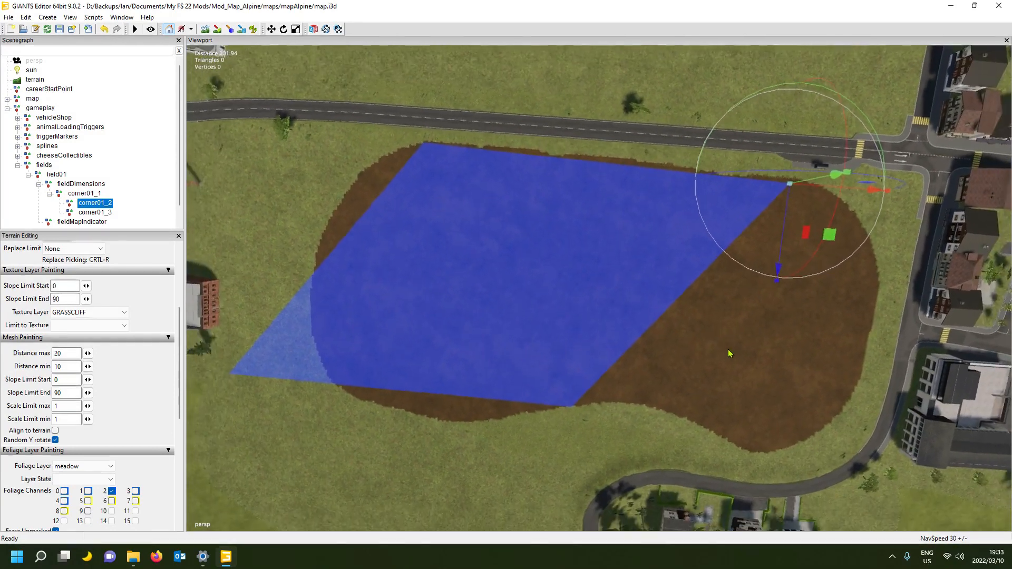
pyautogui.keyDown('alt'); pyautogui.moveTo(728, 349); pyautogui.dragTo(686, 356, button='middle'); pyautogui.keyUp('alt')
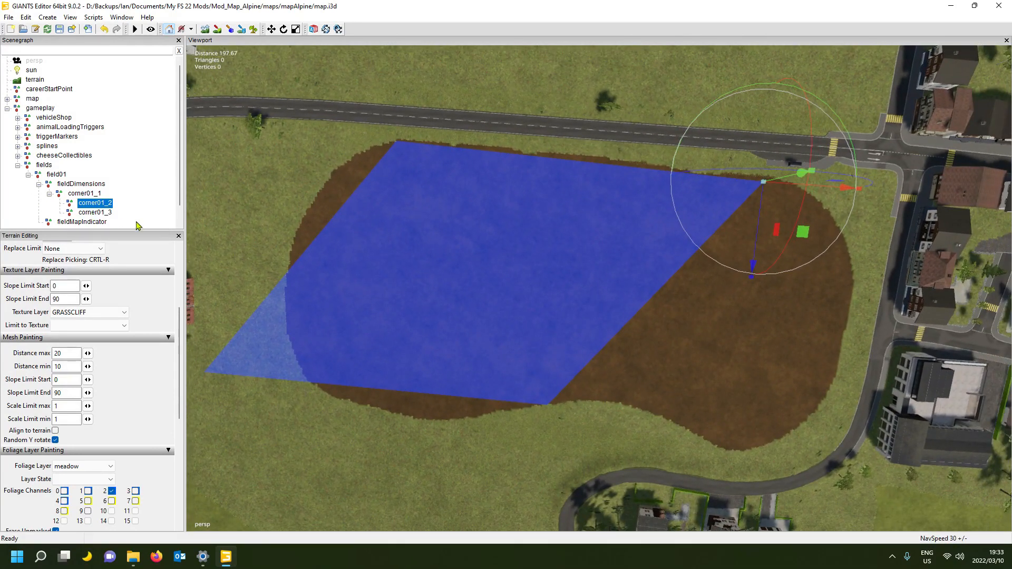
pyautogui.click(103, 213)
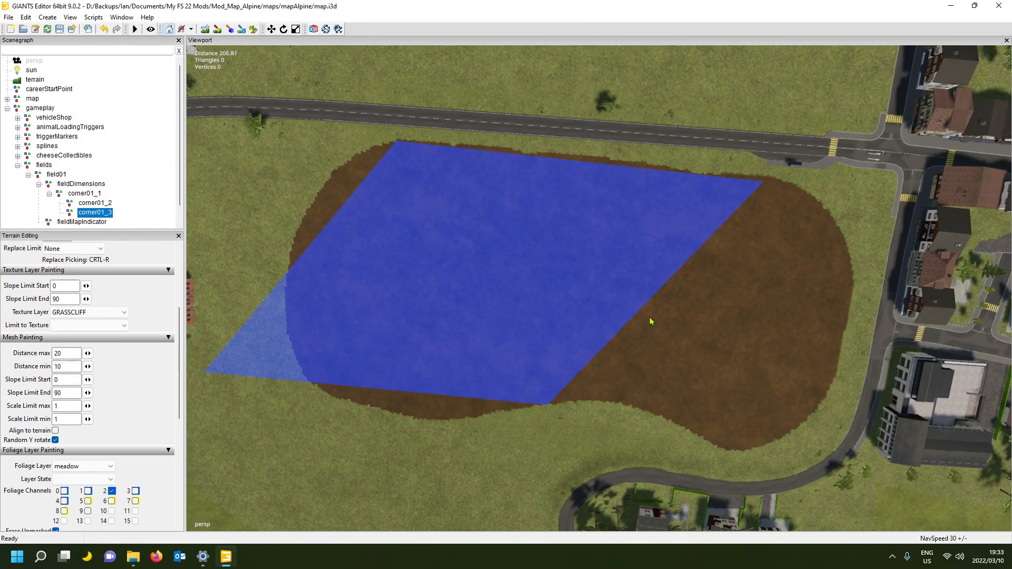
pyautogui.hotkey('ctrl', 'b')
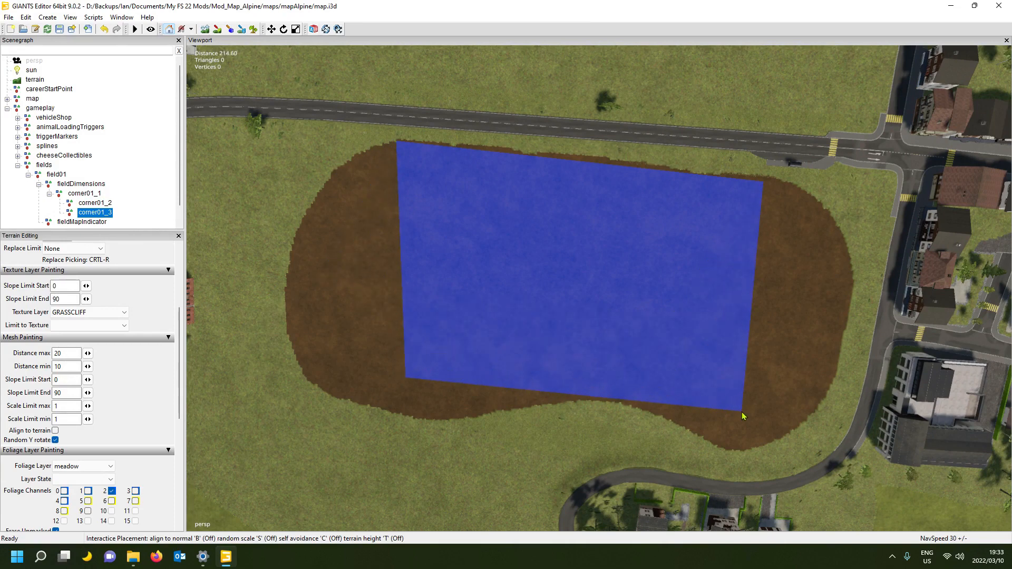
pyautogui.click(741, 416)
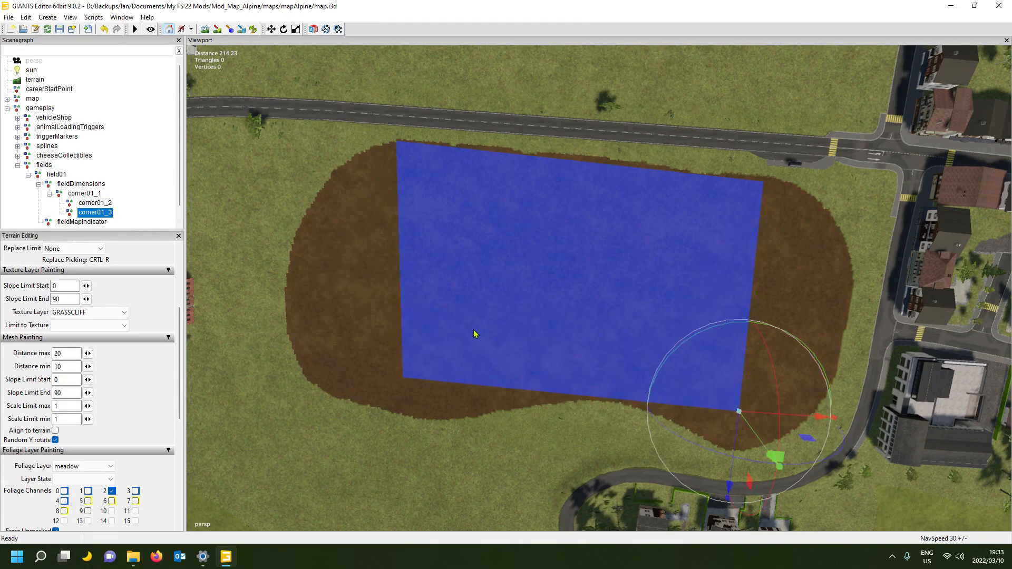
# Duplicate the corner01_1 node with its child corners under fieldDimensions, and expand the copy
pyautogui.click(82, 193)
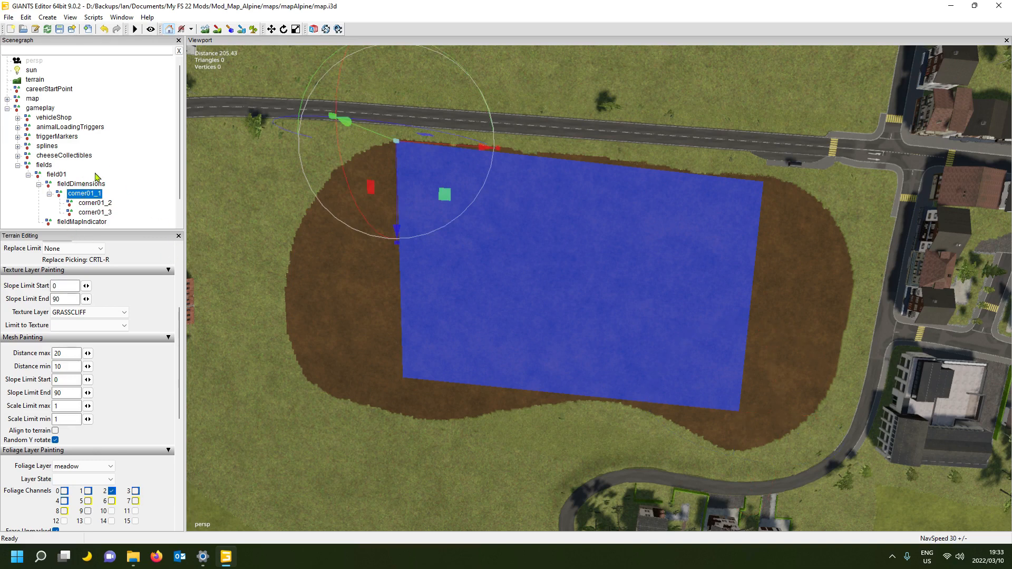
pyautogui.hotkey('ctrl', 'd')
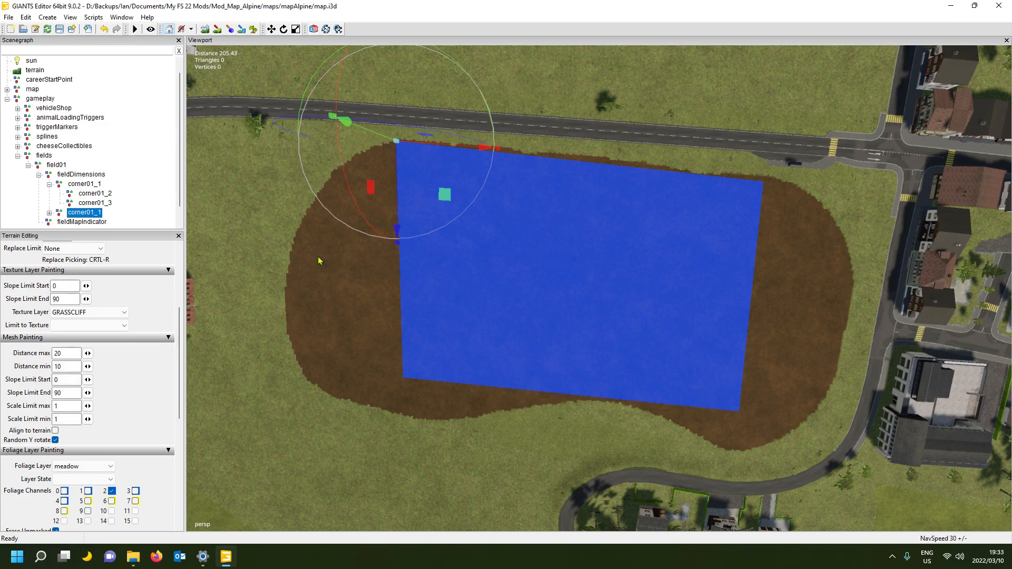
pyautogui.keyDown('alt'); pyautogui.moveTo(416, 278); pyautogui.dragTo(606, 178); pyautogui.keyUp('alt')
pyautogui.scroll(3, 630, 208)
pyautogui.press('w')
pyautogui.moveTo(606, 178); pyautogui.dragTo(578, 286, button='right')
pyautogui.press('a')
pyautogui.press('s')
pyautogui.press('w')
pyautogui.click(49, 212)
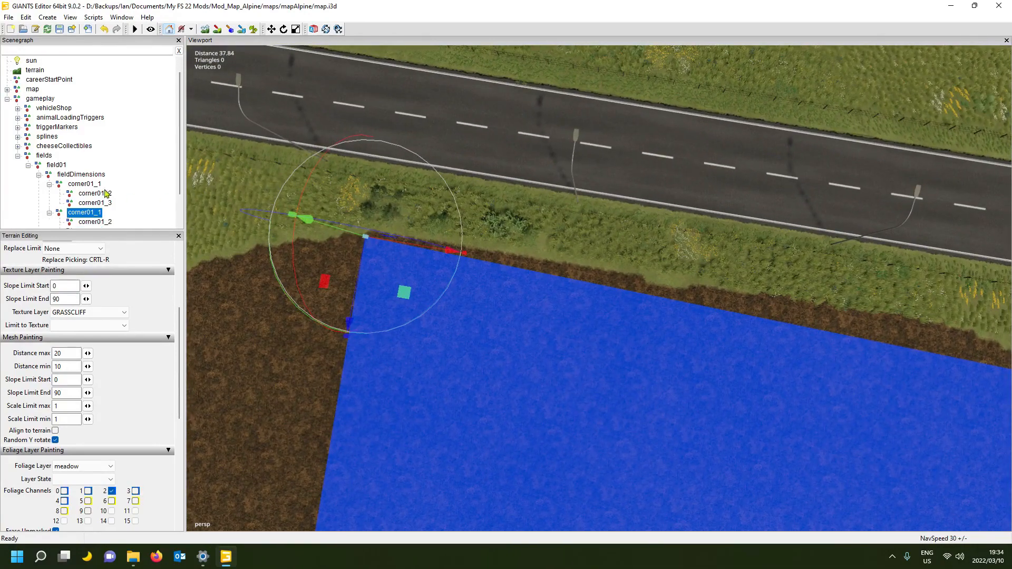
# Place the copied corner01_2 on the painted field's roadside edge, partway along the main area
pyautogui.scroll(-1, 99, 197)
pyautogui.click(99, 187)
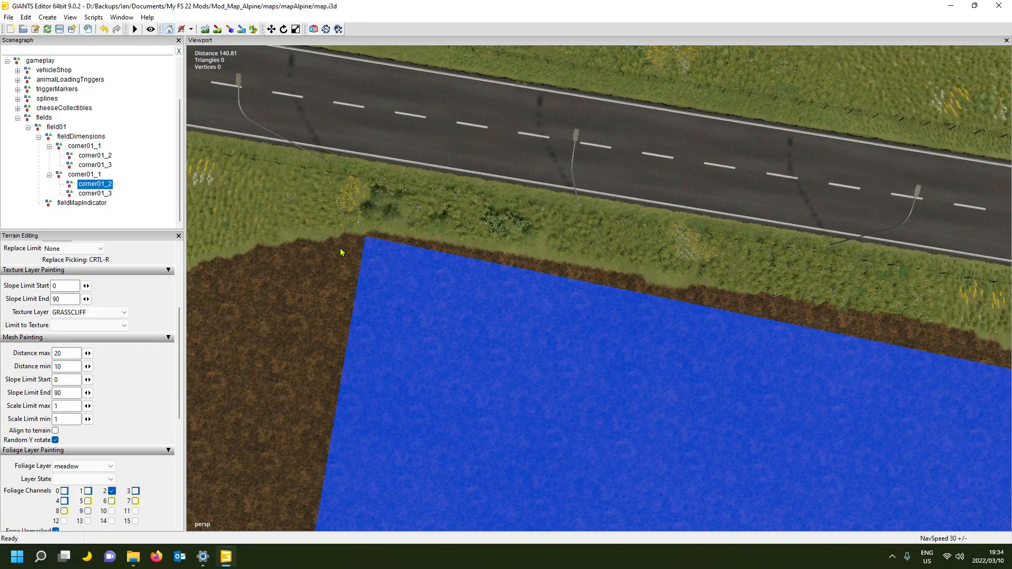
pyautogui.scroll(-4, 341, 249)
pyautogui.moveTo(342, 249); pyautogui.dragTo(350, 247, button='right')
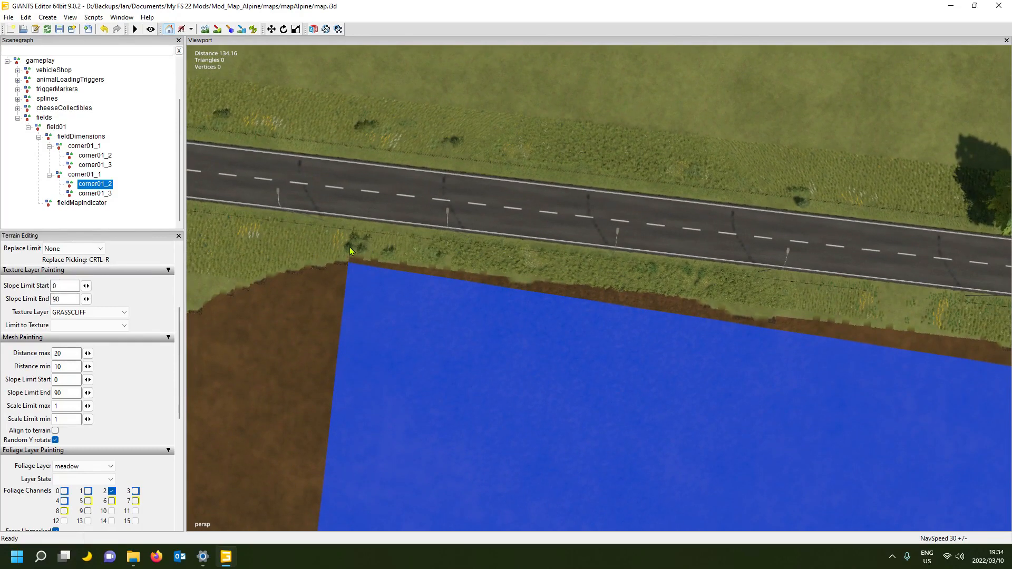
pyautogui.moveTo(613, 285); pyautogui.dragTo(687, 303)
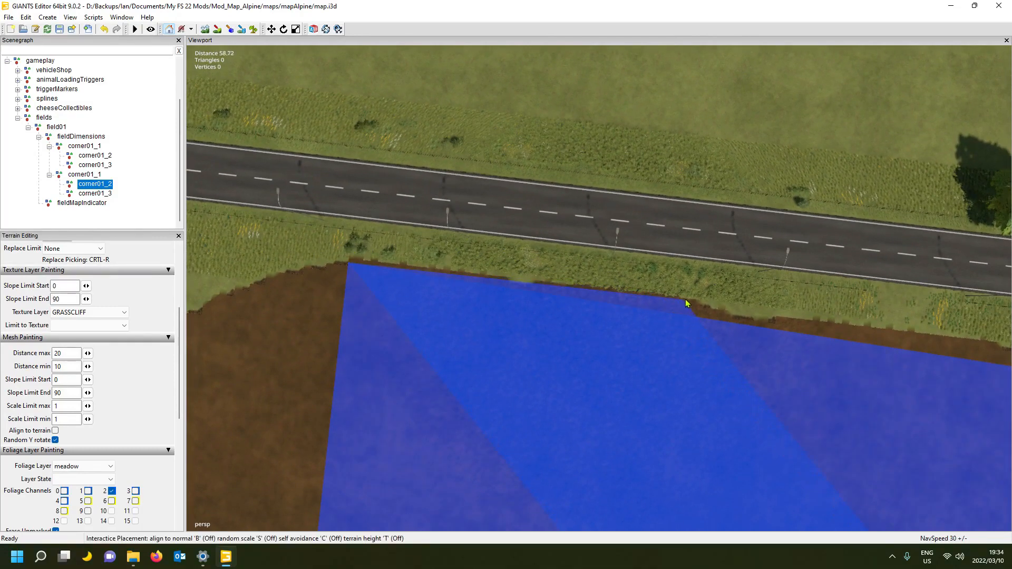
pyautogui.click(690, 300)
# Examine how the copied area's edge follows the painted field's roadside boundary from its corner01_1 to its corner01_2
pyautogui.keyDown('alt'); pyautogui.moveTo(542, 342); pyautogui.dragTo(524, 296); pyautogui.keyUp('alt')
pyautogui.scroll(3, 509, 336)
pyautogui.scroll(3, 526, 293)
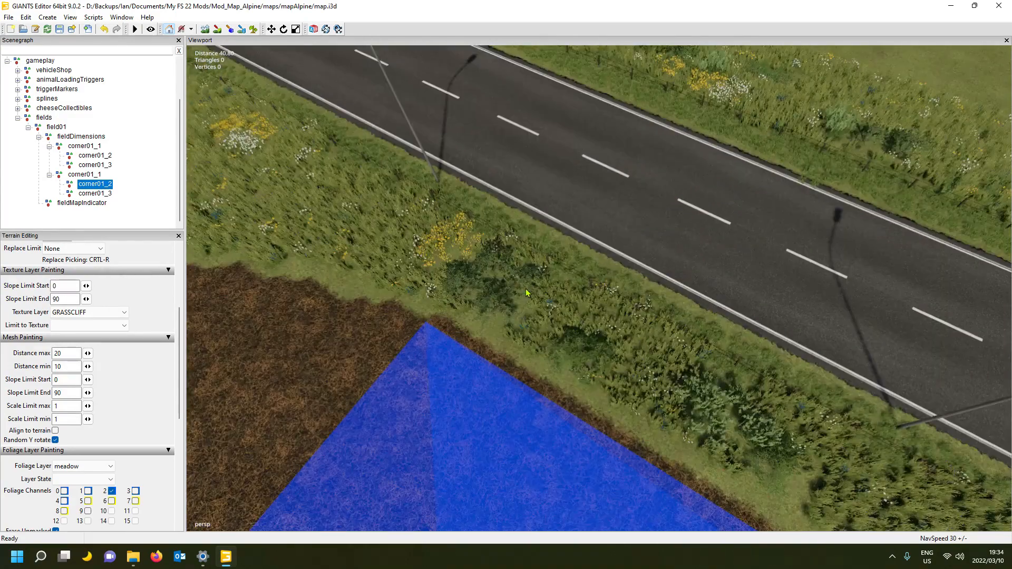
pyautogui.click(98, 177)
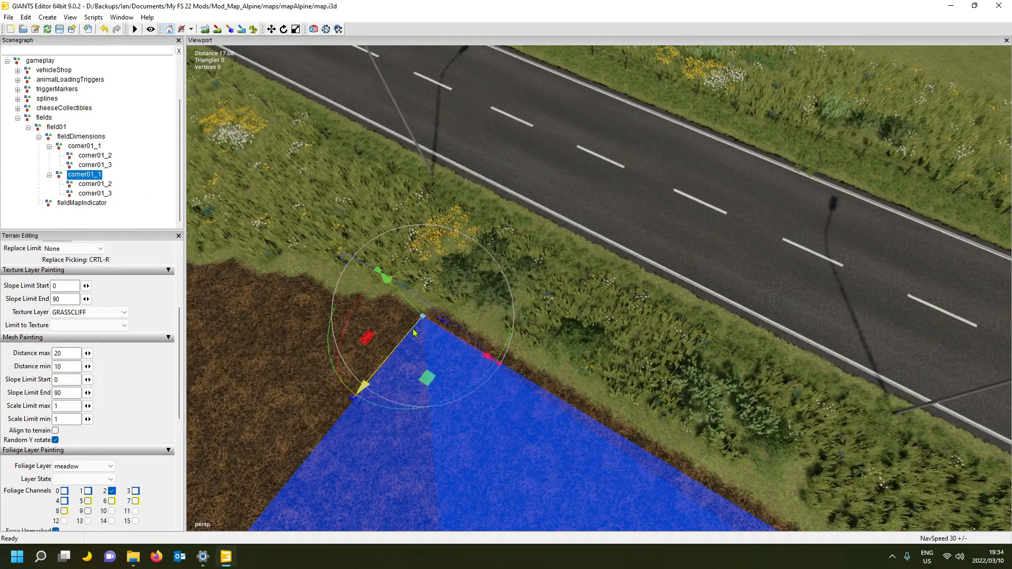
pyautogui.keyDown('alt'); pyautogui.moveTo(426, 329); pyautogui.dragTo(403, 322); pyautogui.keyUp('alt')
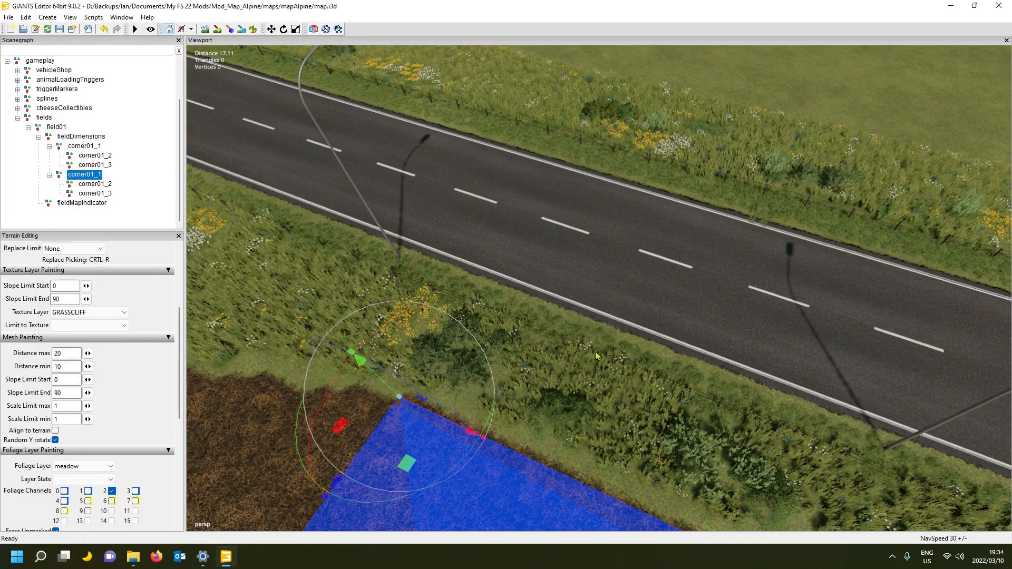
pyautogui.keyDown('alt'); pyautogui.moveTo(779, 237); pyautogui.dragTo(838, 321); pyautogui.keyUp('alt')
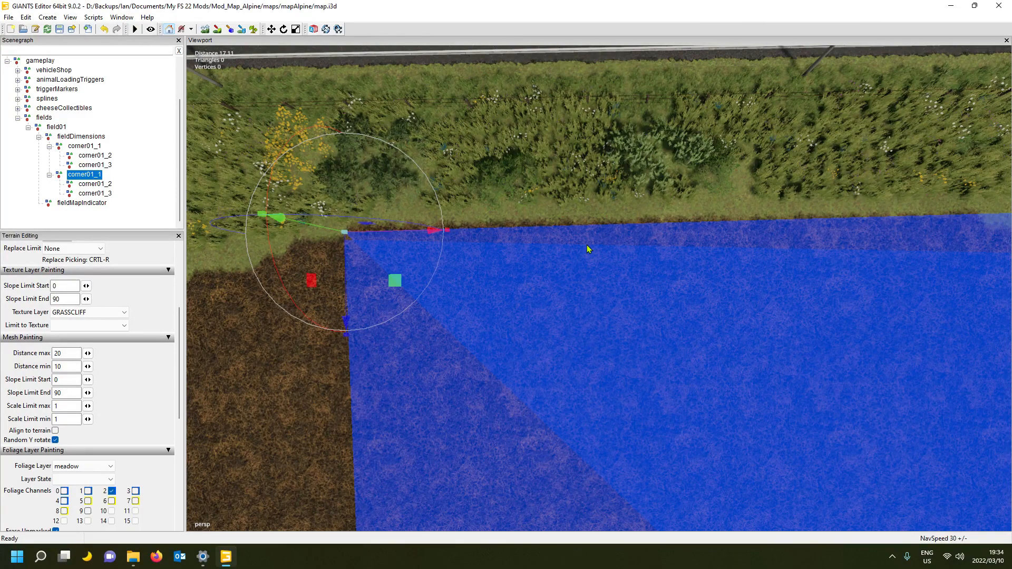
pyautogui.press('d')
pyautogui.press('d')
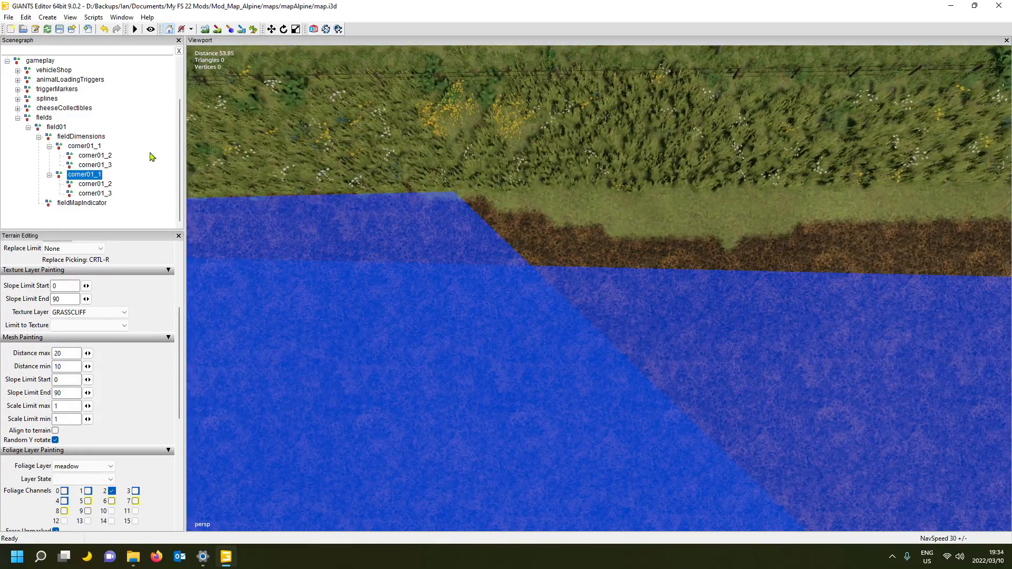
# Reposition the copied corner01_2 precisely on the roadside boundary, where the painted soil steps away from the road
pyautogui.click(99, 187)
pyautogui.hotkey('ctrl', 'b')
pyautogui.click(485, 206)
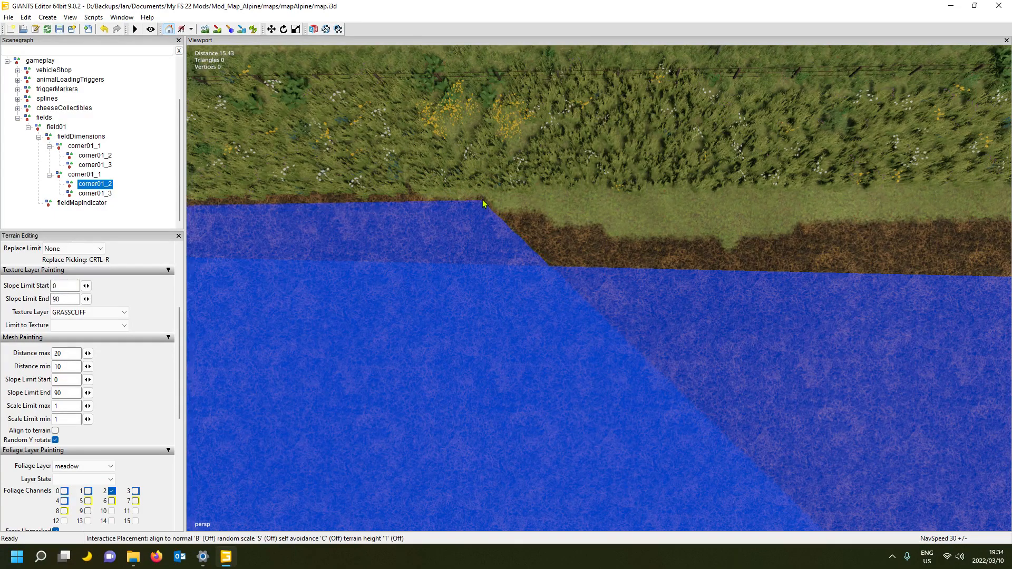
pyautogui.scroll(-8, 436, 242)
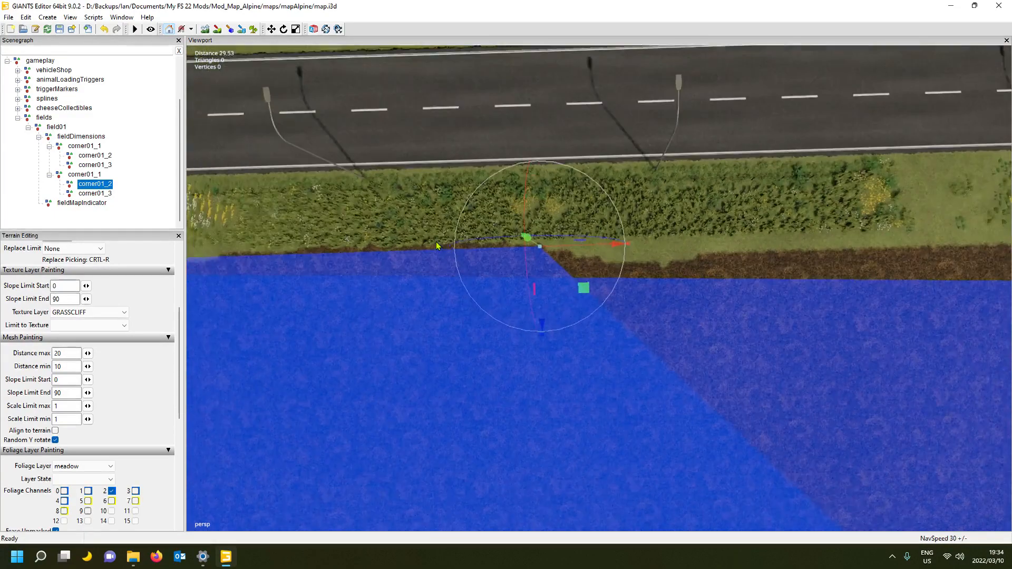
pyautogui.scroll(-2, 440, 254)
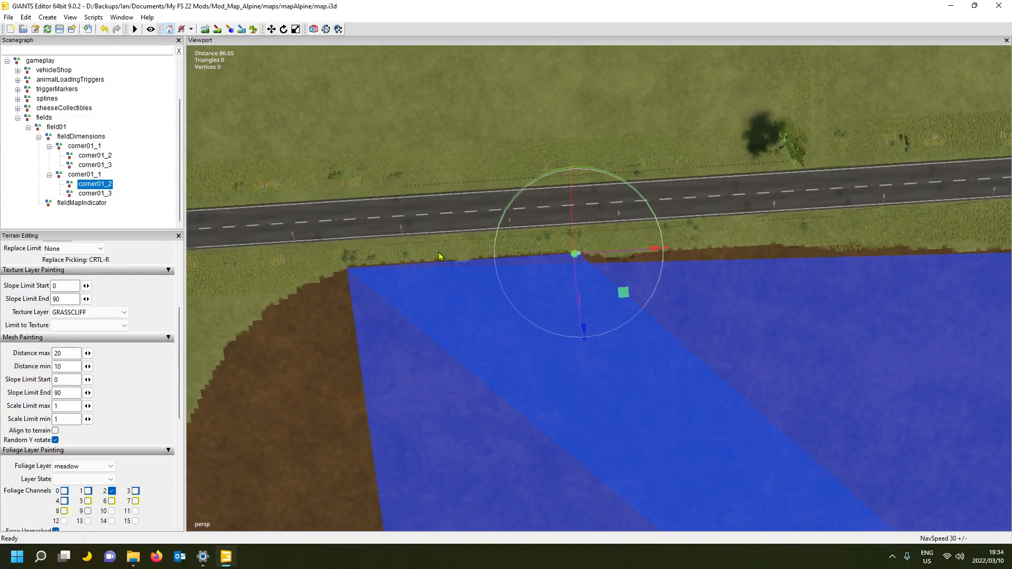
pyautogui.hotkey('ctrl', 'b')
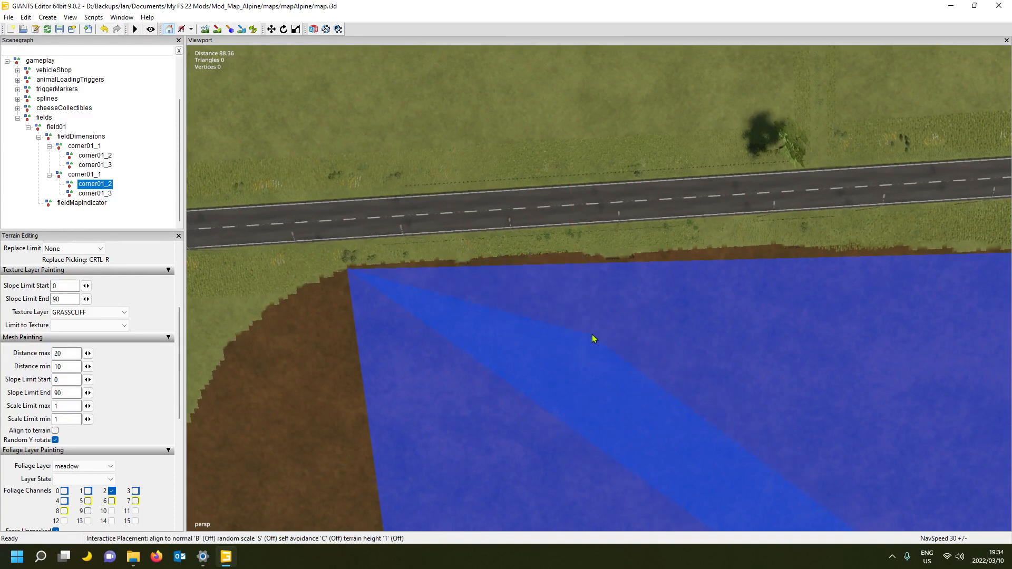
pyautogui.click(594, 338)
pyautogui.hotkey('ctrl', 'z')
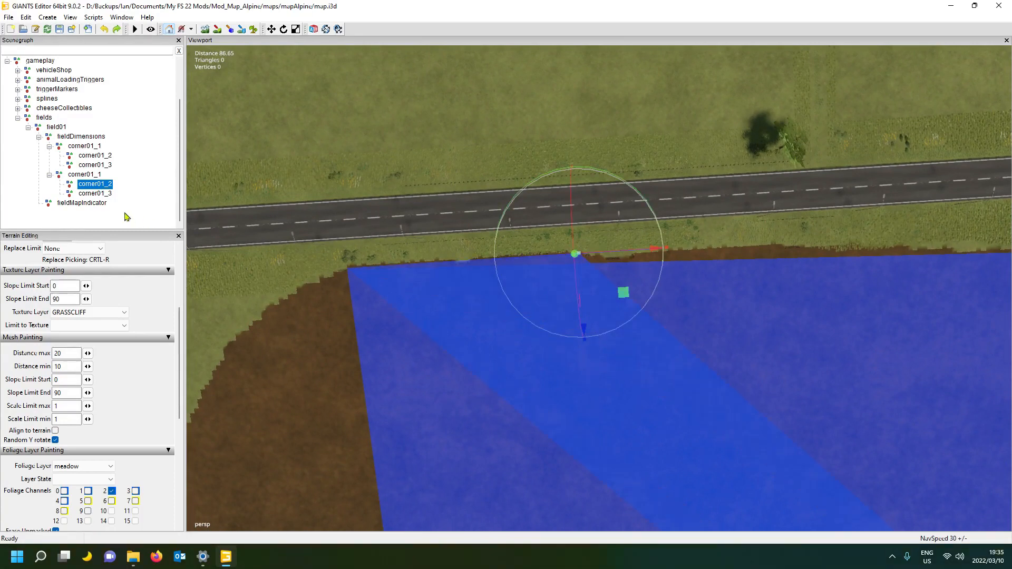
# Move the copied corner01_3 directly below its corner01_2, reducing the copied area to a narrow strip along the road
pyautogui.click(108, 195)
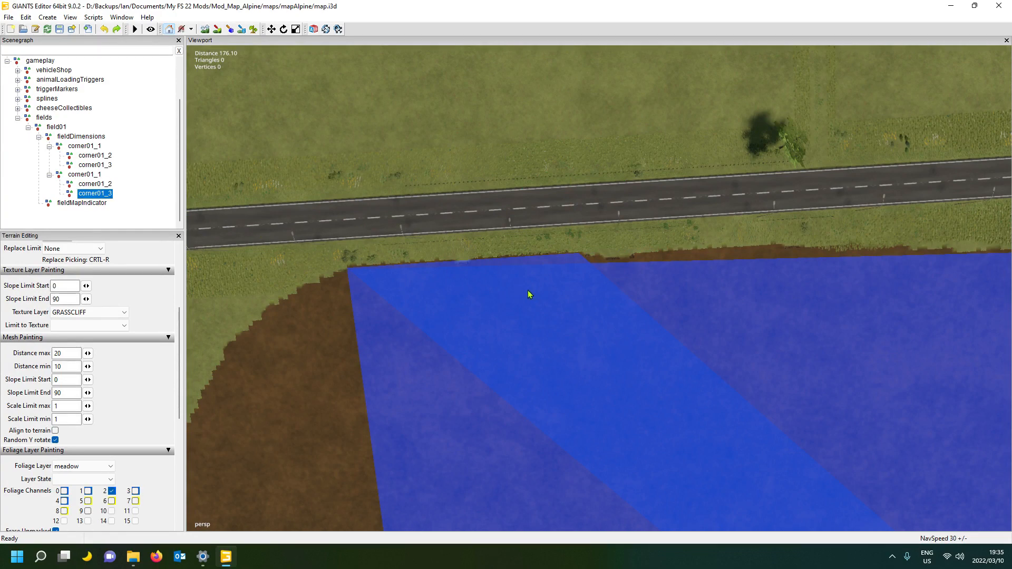
pyautogui.hotkey('ctrl', 'b')
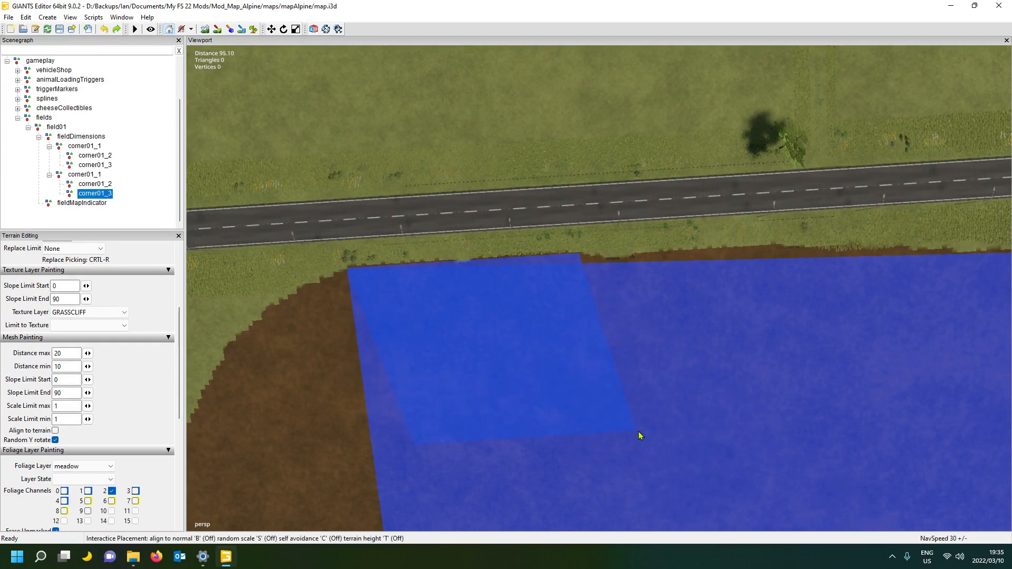
pyautogui.click(587, 312)
pyautogui.keyDown('alt'); pyautogui.moveTo(551, 396); pyautogui.dragTo(504, 405); pyautogui.keyUp('alt')
pyautogui.keyDown('alt'); pyautogui.moveTo(504, 405); pyautogui.dragTo(479, 387, button='middle'); pyautogui.keyUp('alt')
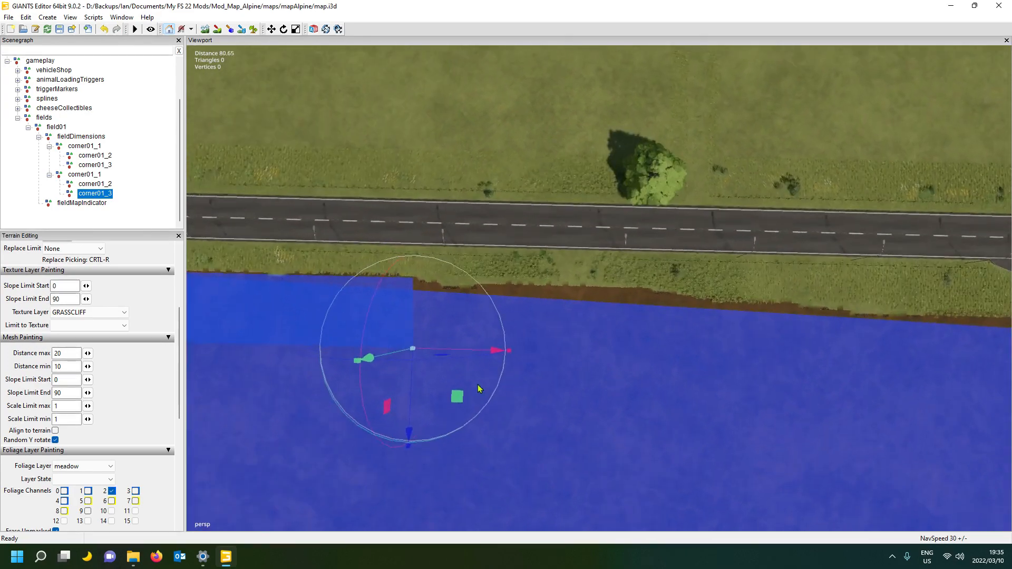
pyautogui.scroll(3, 478, 385)
pyautogui.scroll(3, 486, 389)
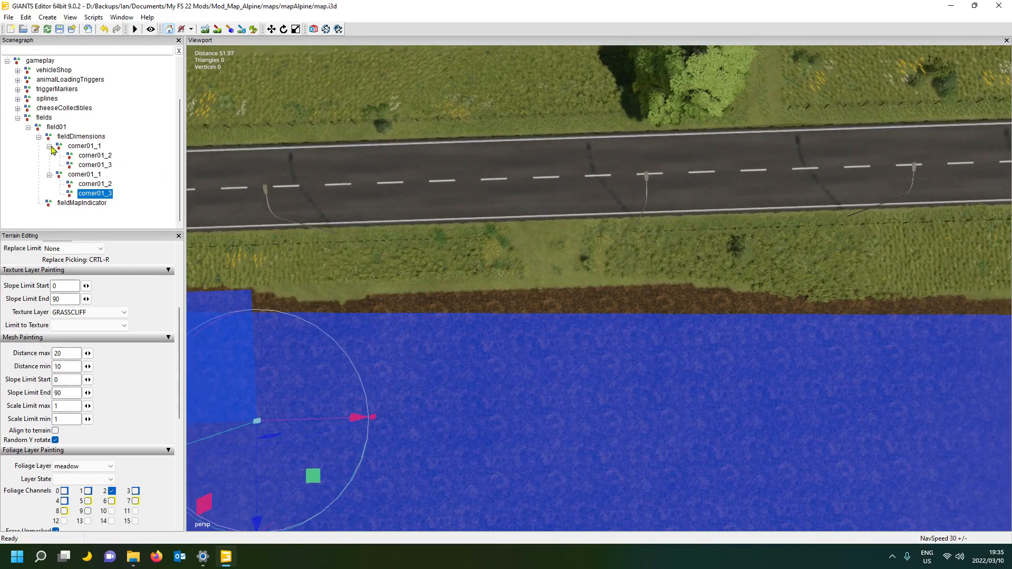
# Duplicate the second corner01_1 group and place the copy on the roadside boundary at the end of the existing narrow strip
pyautogui.click(97, 175)
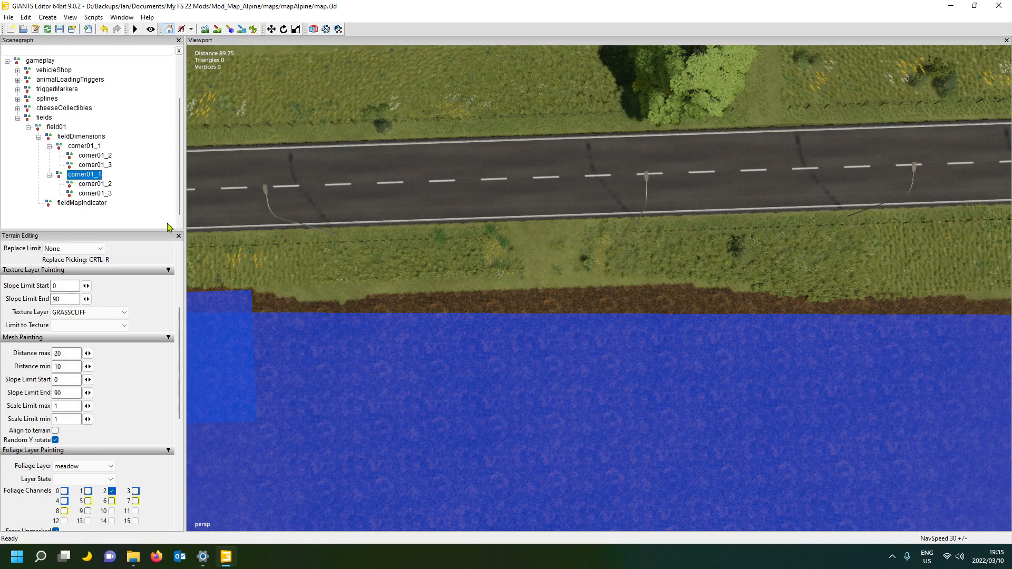
pyautogui.hotkey('ctrl', 'd')
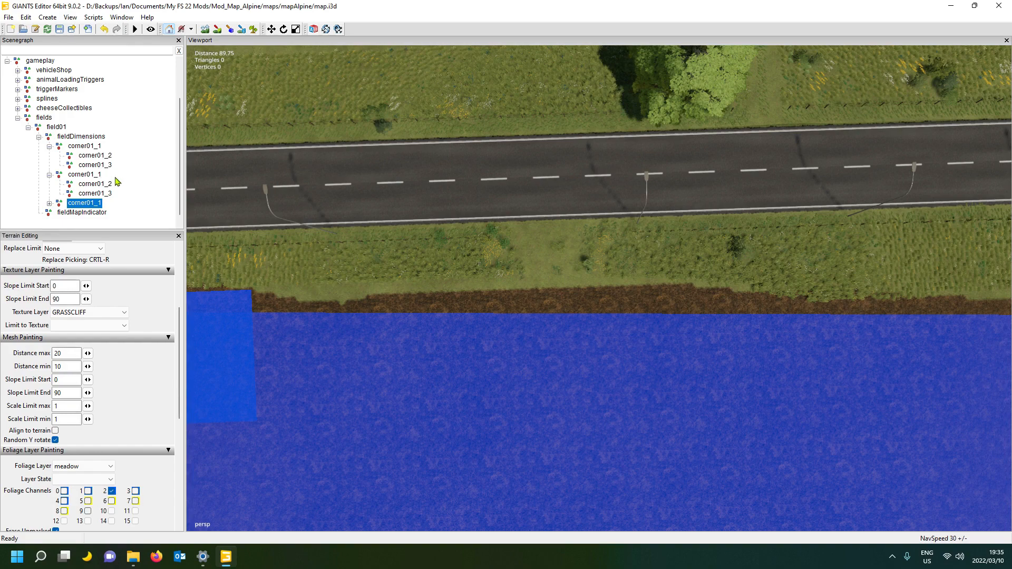
pyautogui.press('f')
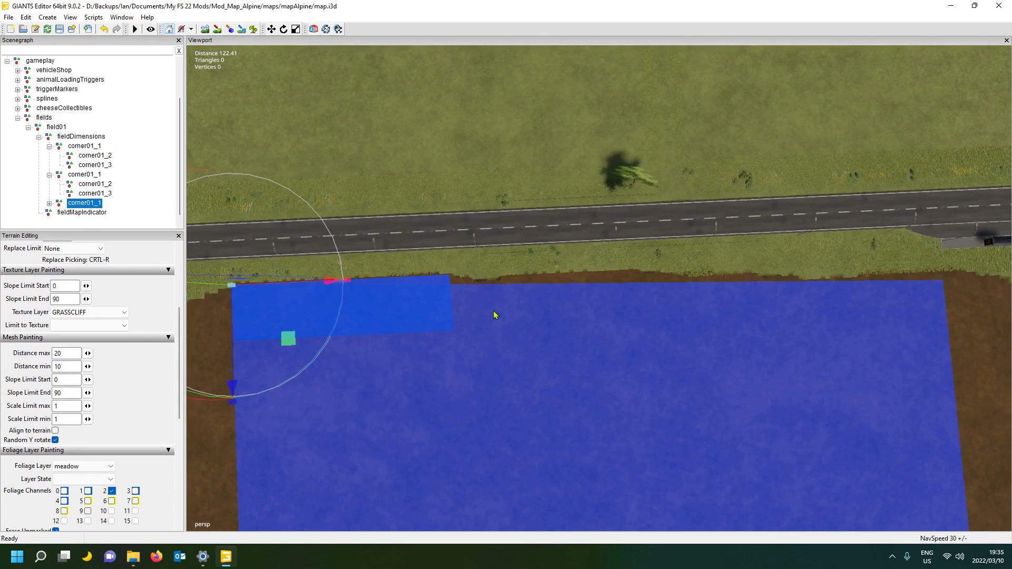
pyautogui.scroll(5, 474, 317)
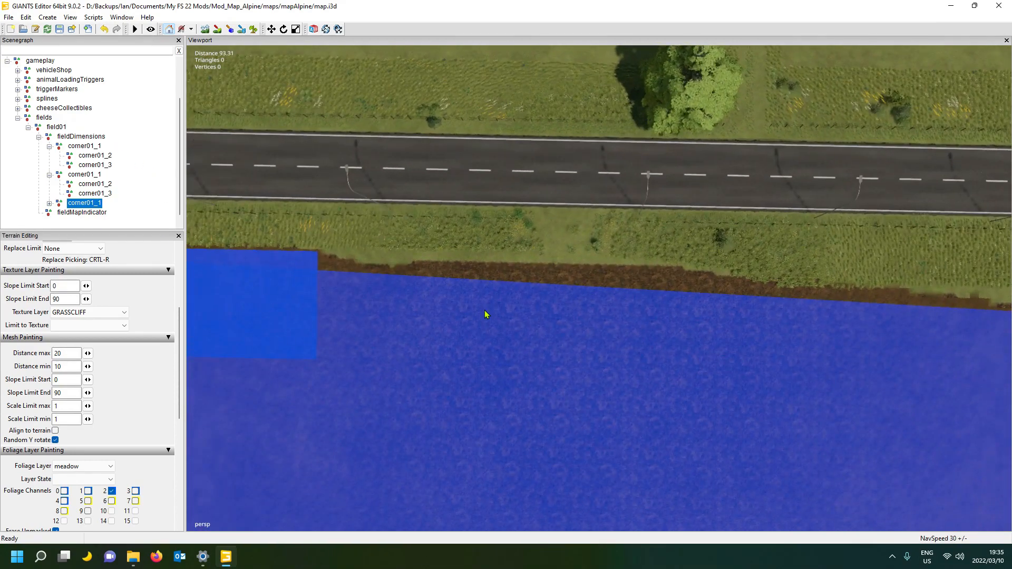
pyautogui.keyDown('alt'); pyautogui.moveTo(485, 310); pyautogui.dragTo(491, 310); pyautogui.keyUp('alt')
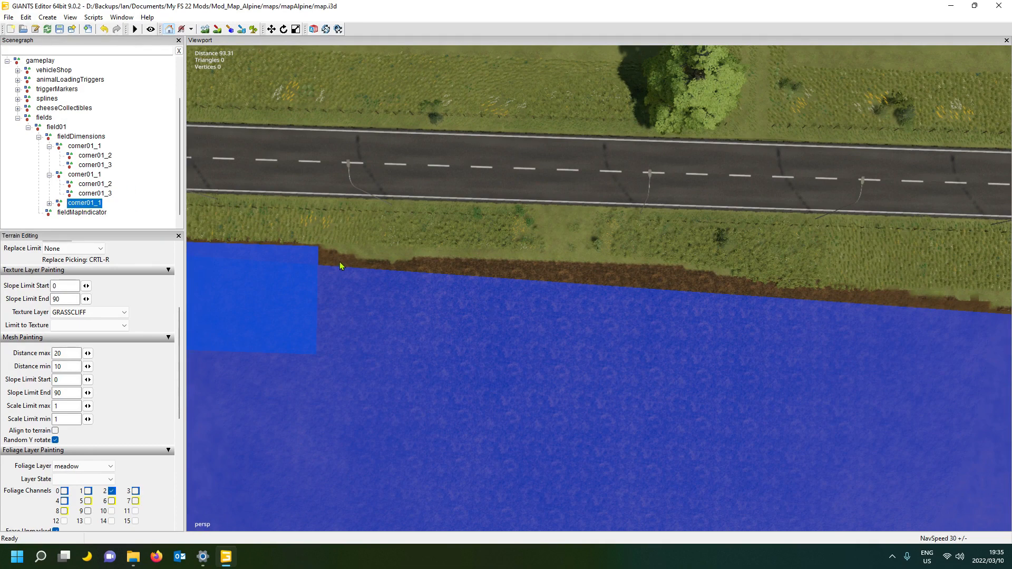
pyautogui.hotkey('ctrl', 'b')
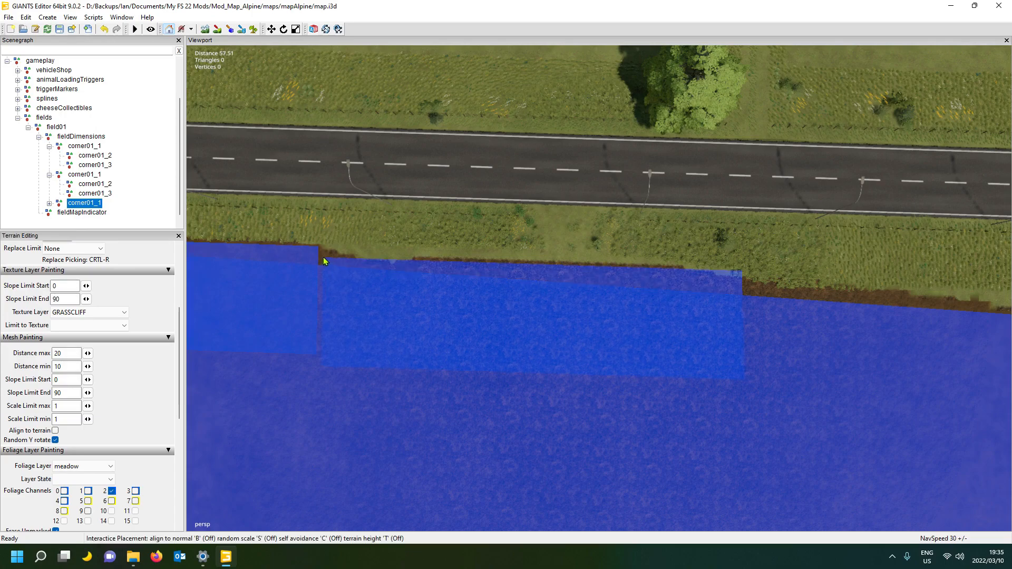
pyautogui.click(317, 249)
# Fine-tune the third corner01_1 so it meets the outer corner of the preceding strip without a gap
pyautogui.moveTo(466, 343); pyautogui.dragTo(395, 329, button='right')
pyautogui.press('w')
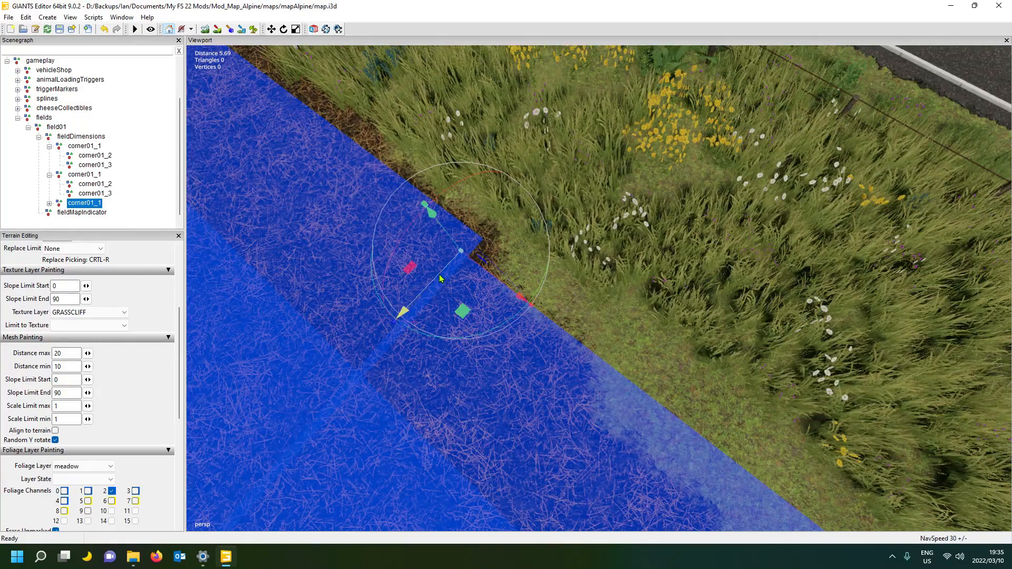
pyautogui.moveTo(445, 285); pyautogui.dragTo(459, 269)
pyautogui.moveTo(464, 344); pyautogui.dragTo(545, 385, button='right')
pyautogui.press('s')
pyautogui.press('d')
pyautogui.press('s')
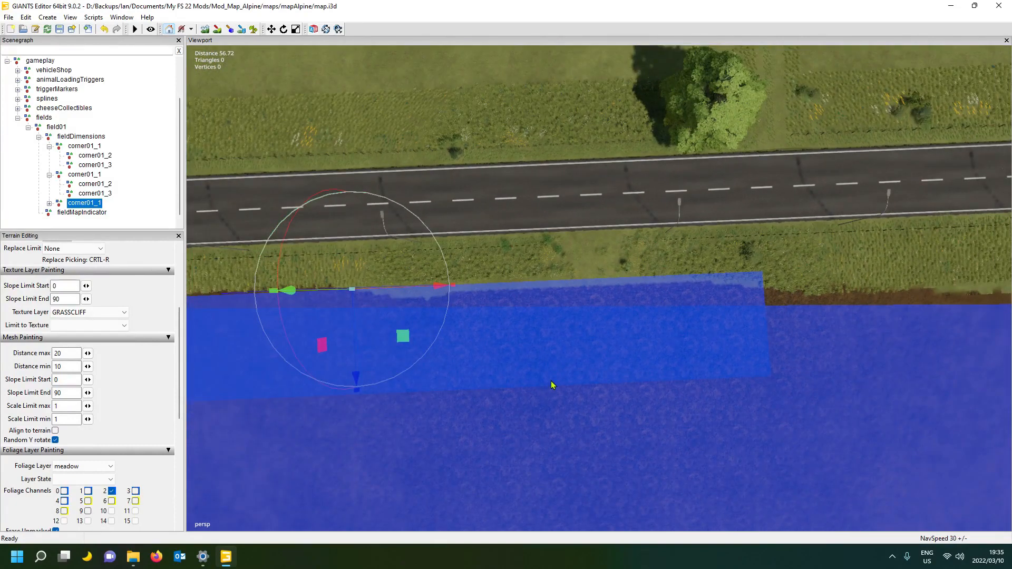
# Place the third area's corner01_2 farther along the painted field's roadside boundary, past the roadside tree
pyautogui.click(50, 203)
pyautogui.click(95, 213)
pyautogui.hotkey('ctrl', 'b')
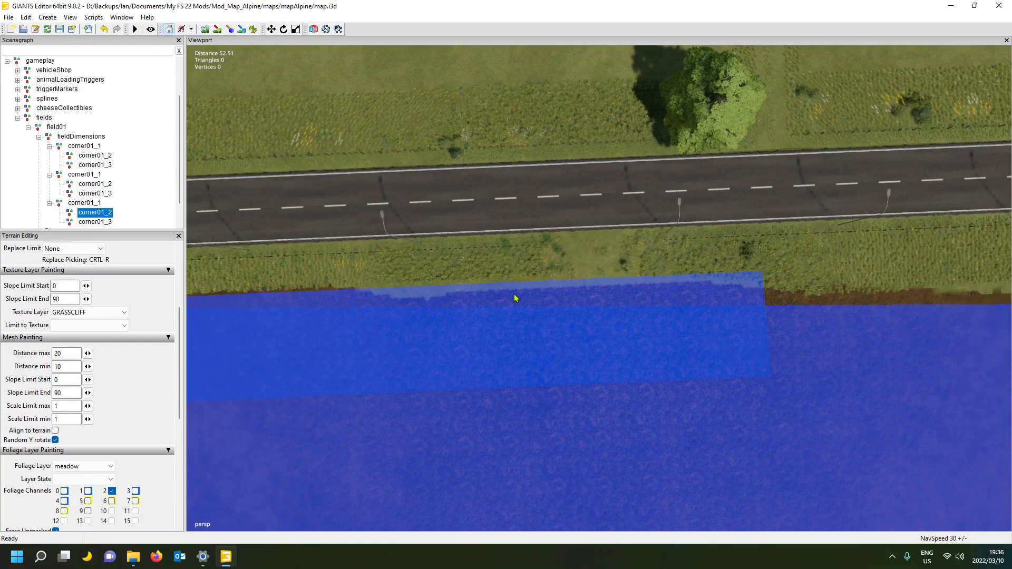
pyautogui.moveTo(736, 299); pyautogui.dragTo(781, 289)
# Duplicate the third corner01_1 group and place the copy on the third area's corner01_2 at the roadside boundary
pyautogui.moveTo(617, 364)
pyautogui.mouseDown(button='right')
pyautogui.moveTo(628, 378)
pyautogui.moveTo(615, 363)
pyautogui.mouseUp(button='right')
pyautogui.press('d')
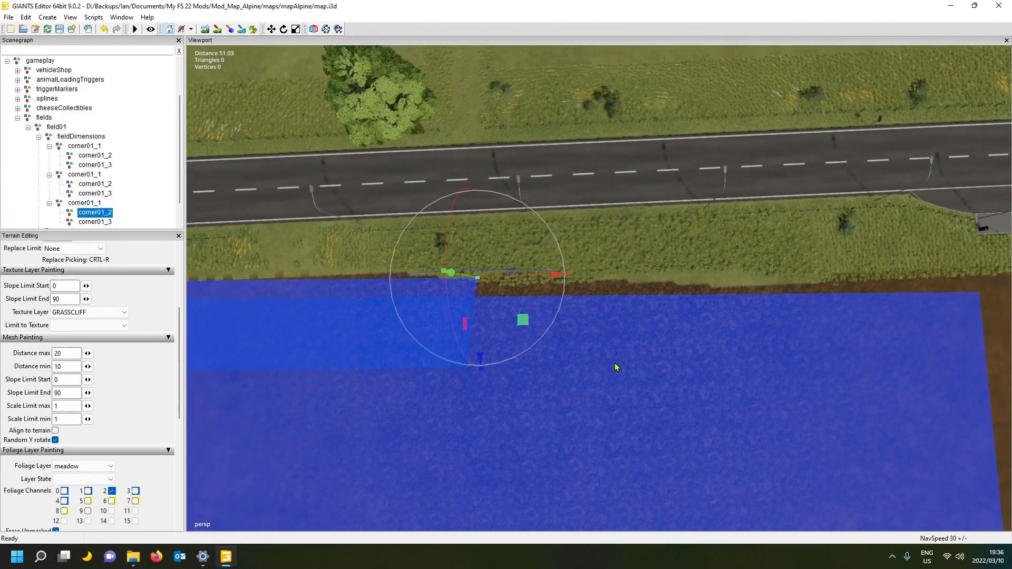
pyautogui.click(73, 202)
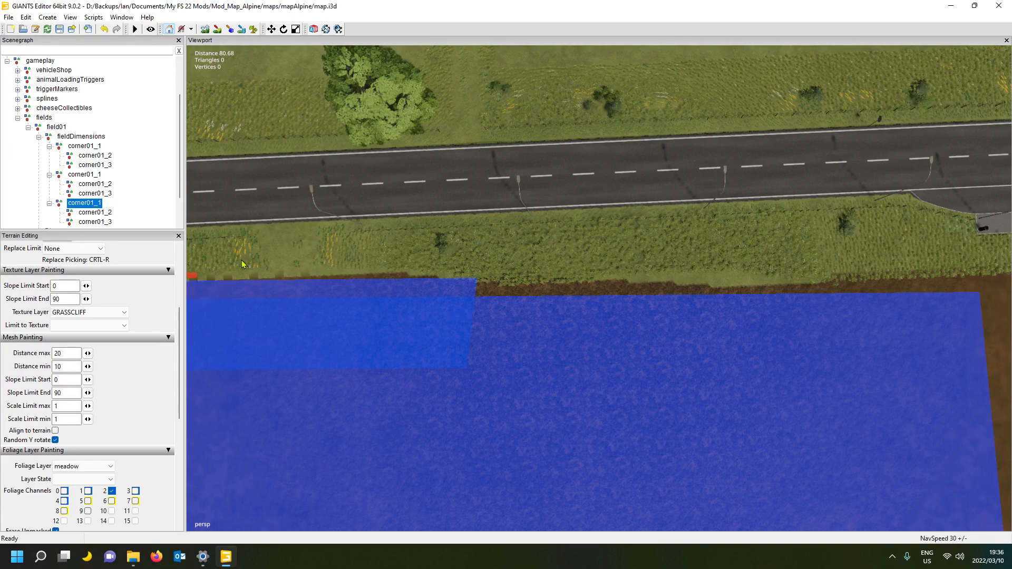
pyautogui.hotkey('ctrl', 'd')
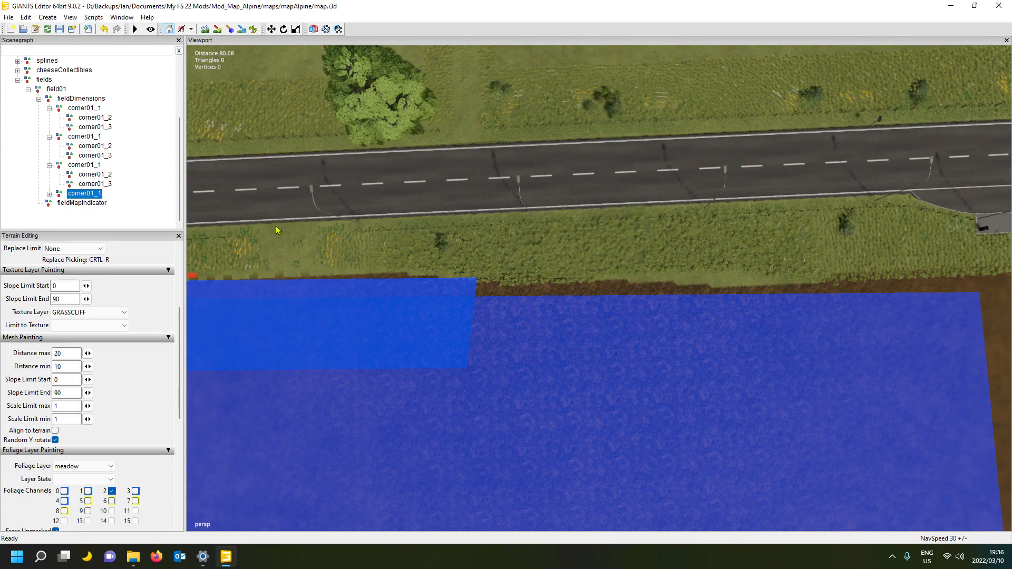
pyautogui.hotkey('ctrl', 'b')
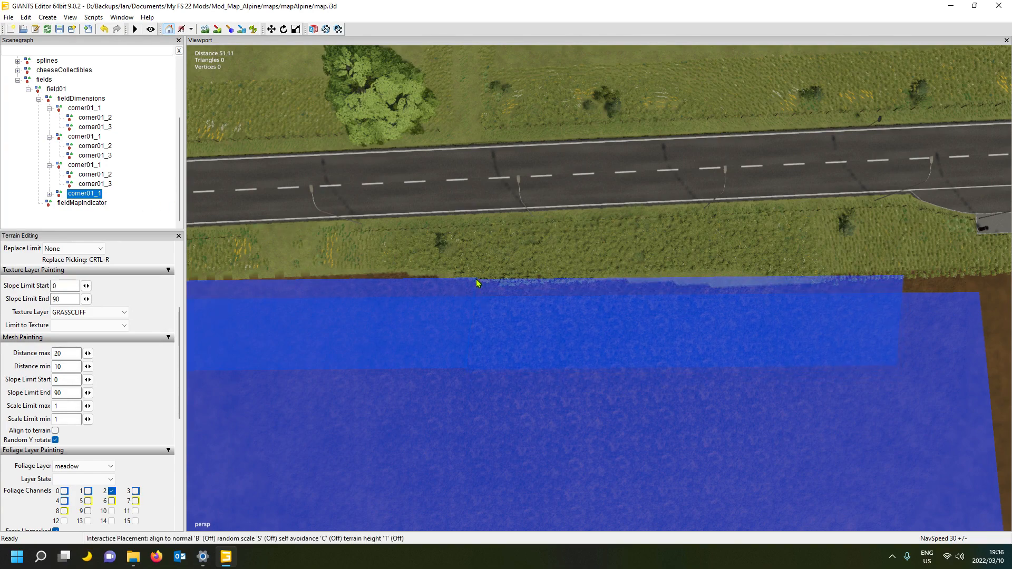
pyautogui.click(477, 283)
# Place the fourth area's corner01_2 where the roadside soil edge dips toward the main area, and its corner01_3 below it inside the field
pyautogui.click(49, 195)
pyautogui.click(95, 203)
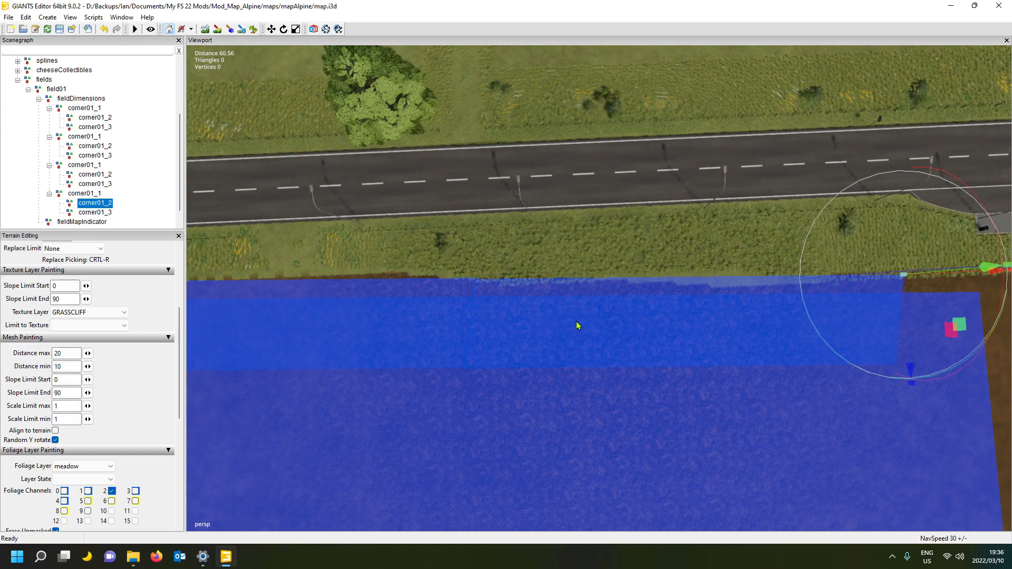
pyautogui.hotkey('ctrl', 'b')
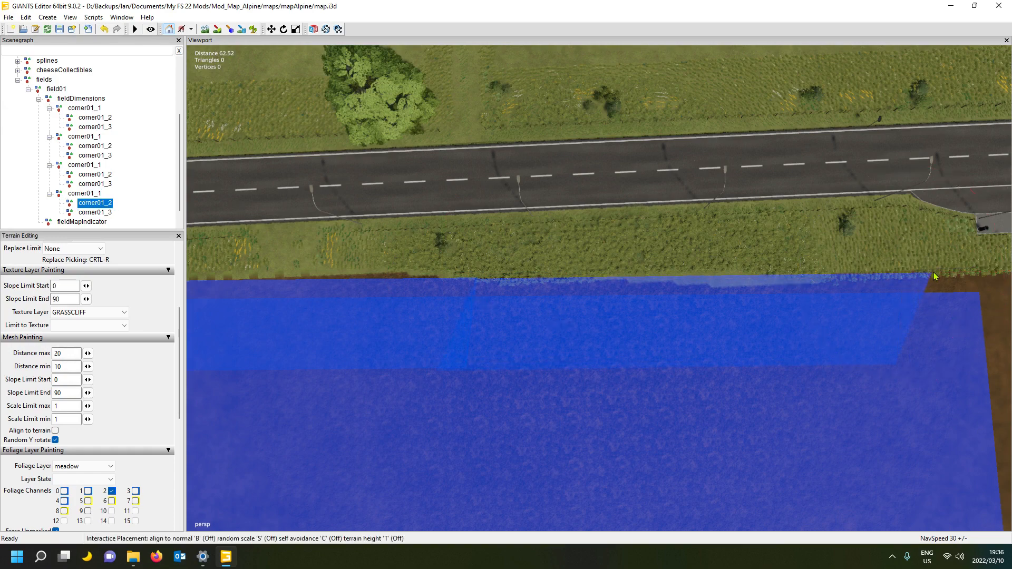
pyautogui.click(713, 288)
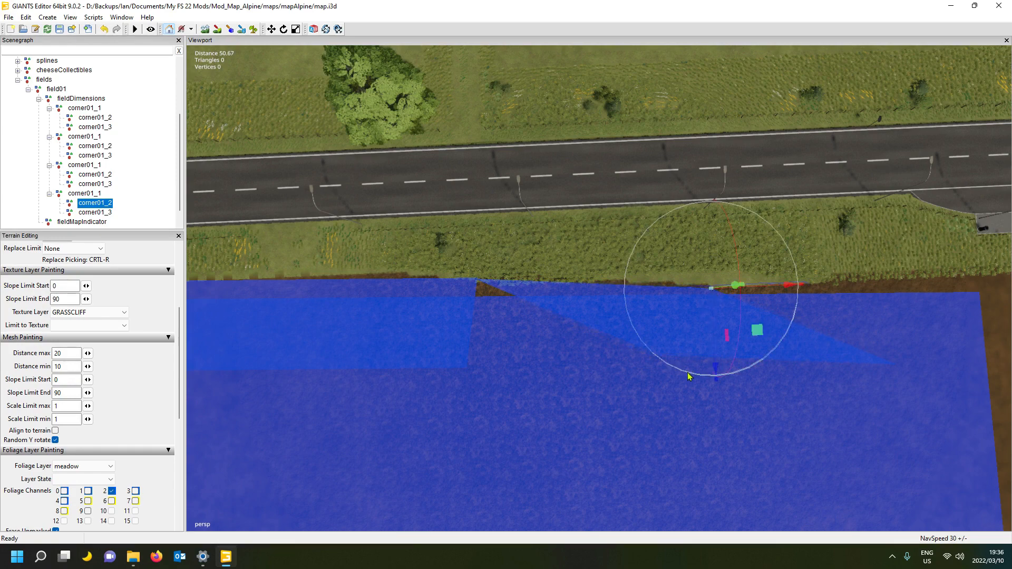
pyautogui.click(107, 213)
pyautogui.hotkey('ctrl', 'b')
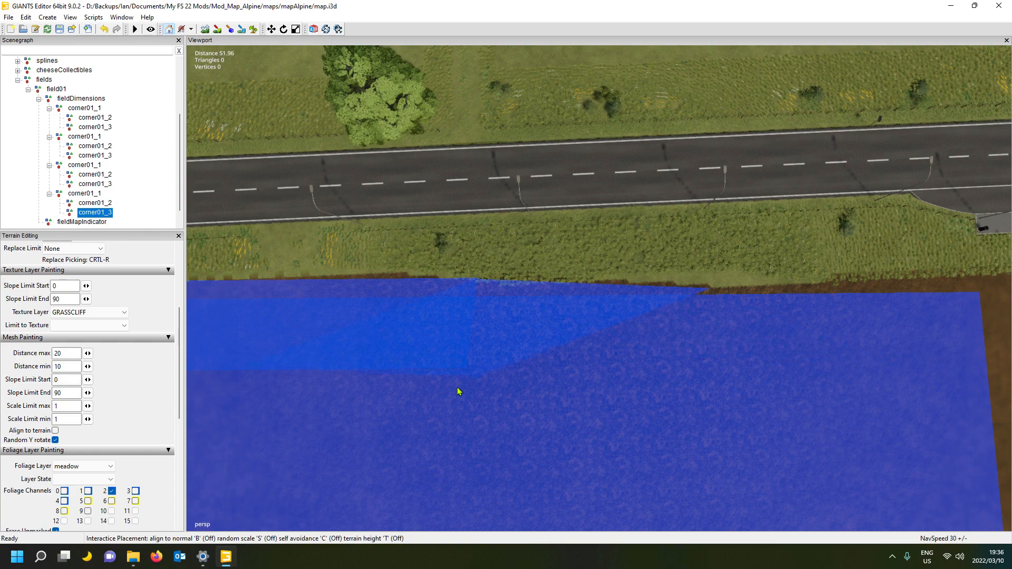
pyautogui.click(670, 384)
# Duplicate the fourth corner01_1 group and place the copy on the fourth area's corner01_2 at the roadside boundary
pyautogui.keyDown('alt'); pyautogui.moveTo(493, 436); pyautogui.dragTo(478, 430); pyautogui.keyUp('alt')
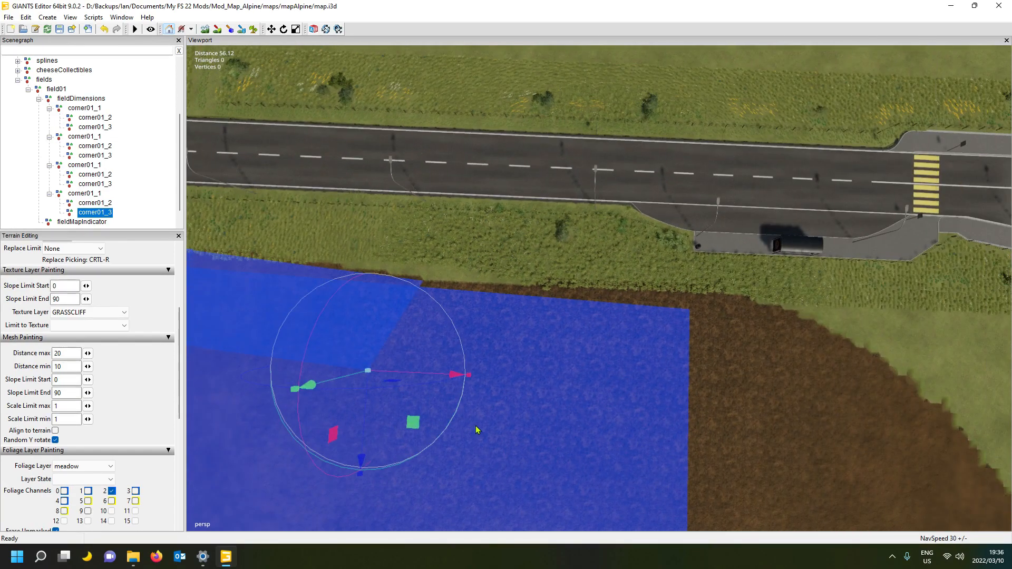
pyautogui.keyDown('alt'); pyautogui.moveTo(548, 248); pyautogui.dragTo(415, 212); pyautogui.keyUp('alt')
pyautogui.keyDown('alt'); pyautogui.moveTo(304, 247); pyautogui.dragTo(439, 310); pyautogui.keyUp('alt')
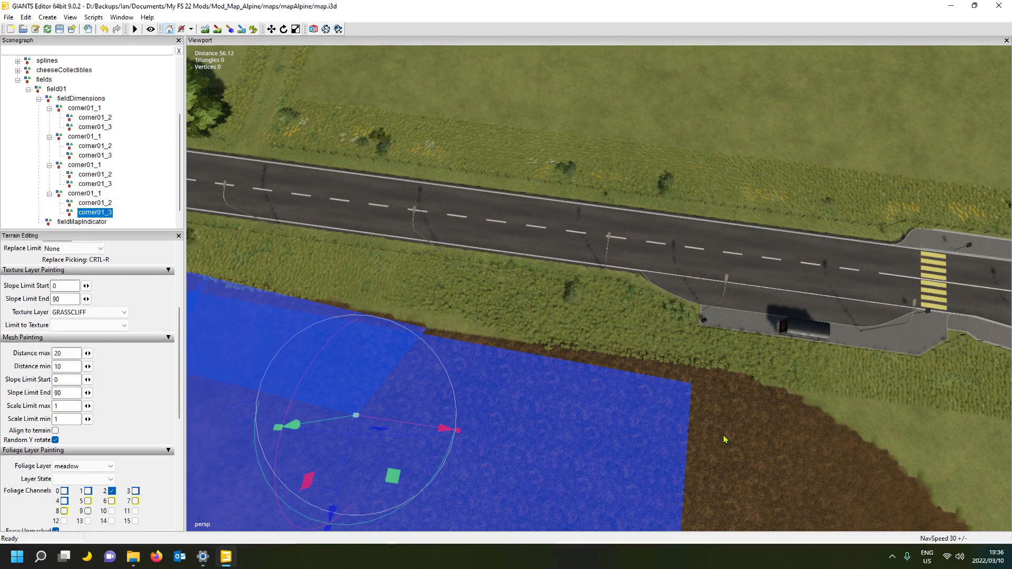
pyautogui.moveTo(531, 381)
pyautogui.keyDown('alt'); pyautogui.mouseDown()
pyautogui.moveTo(545, 417)
pyautogui.moveTo(537, 395)
pyautogui.mouseUp(); pyautogui.keyUp('alt')
pyautogui.press('a')
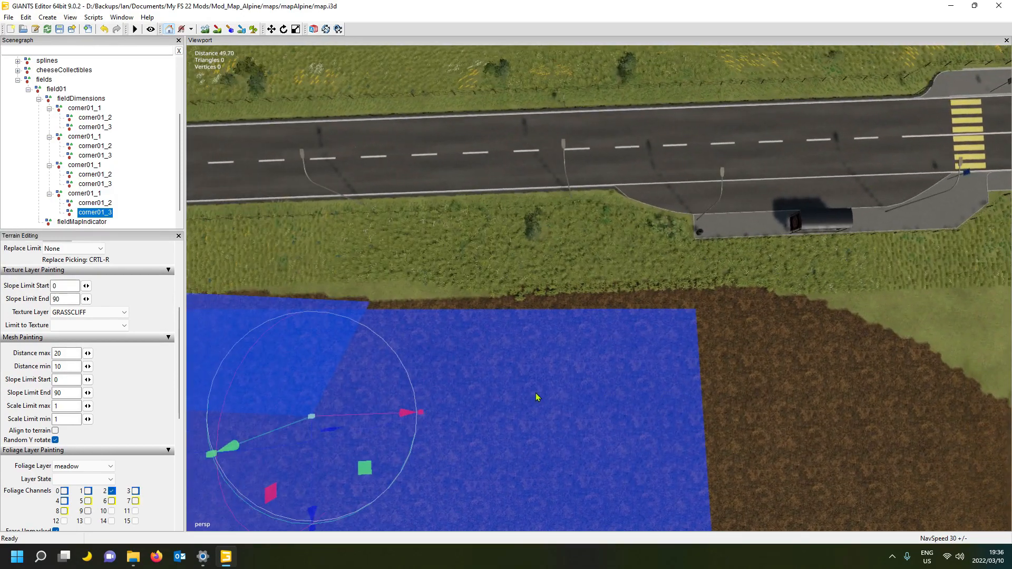
pyautogui.click(80, 195)
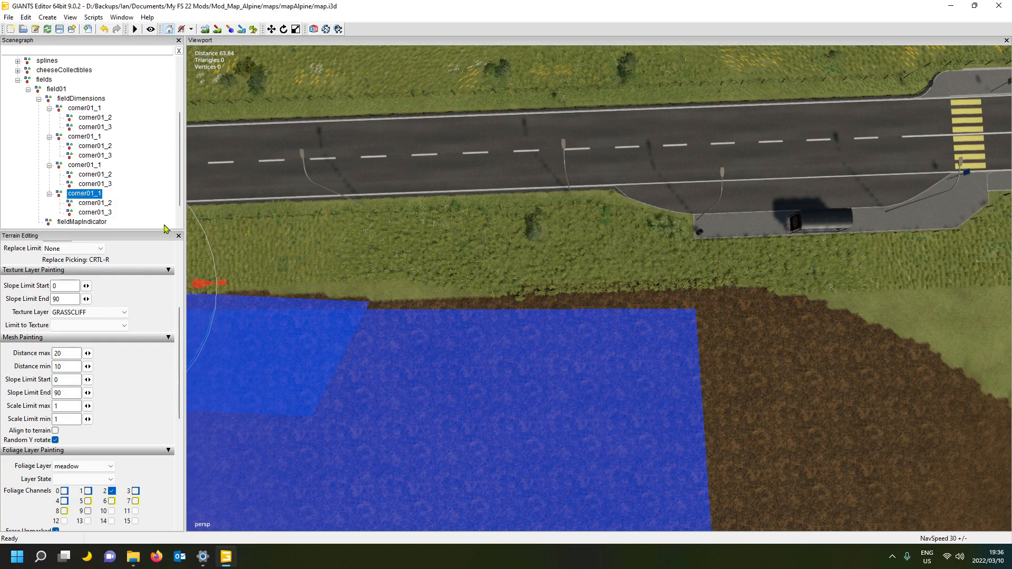
pyautogui.hotkey('ctrl', 'd')
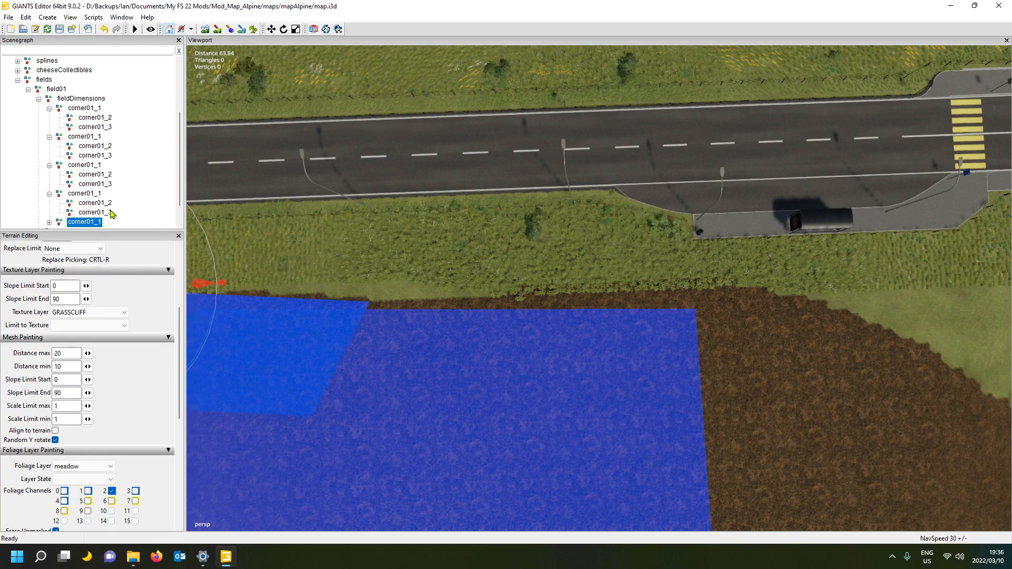
pyautogui.scroll(-1, 150, 200)
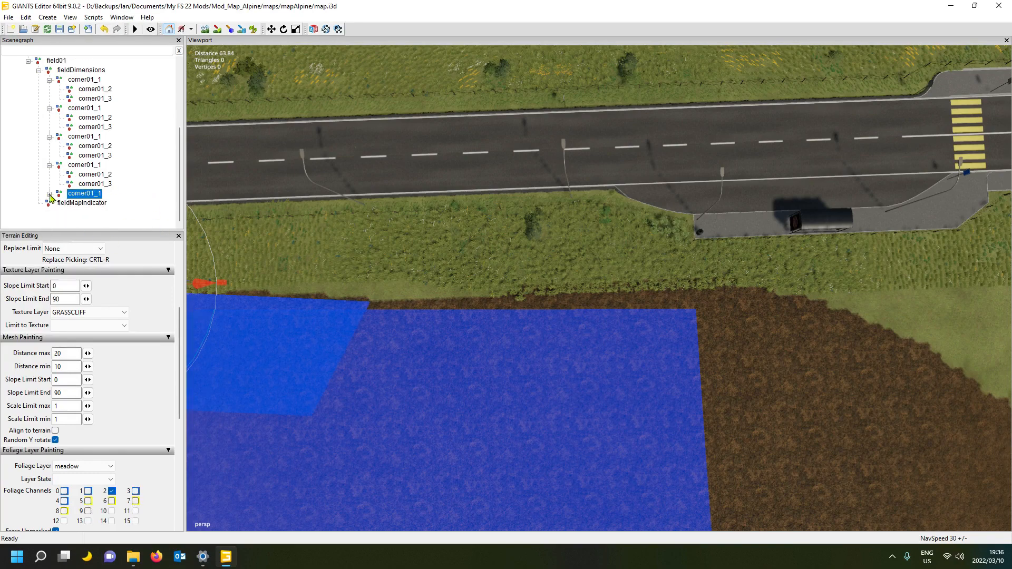
pyautogui.hotkey('ctrl', 'b')
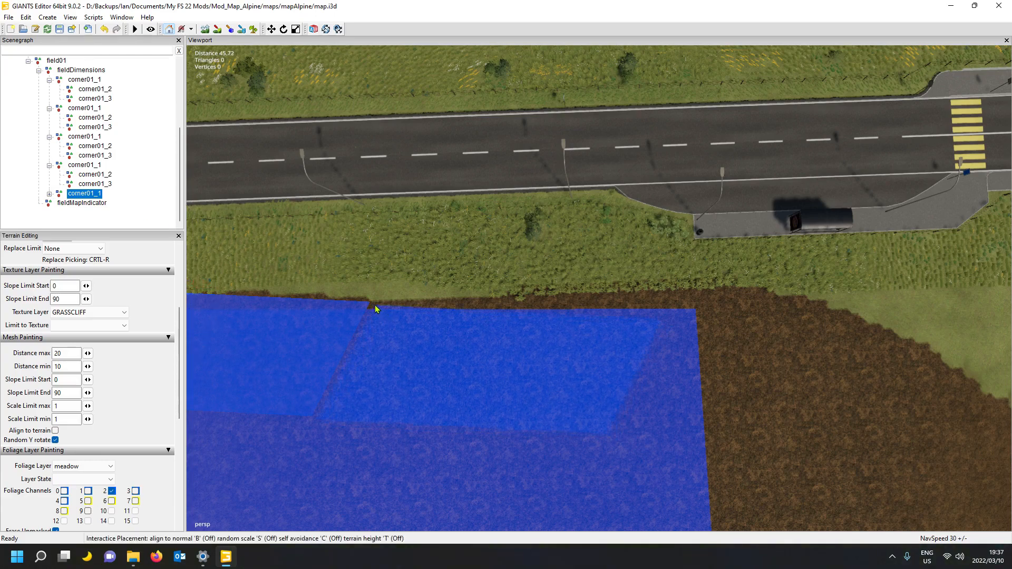
pyautogui.click(367, 307)
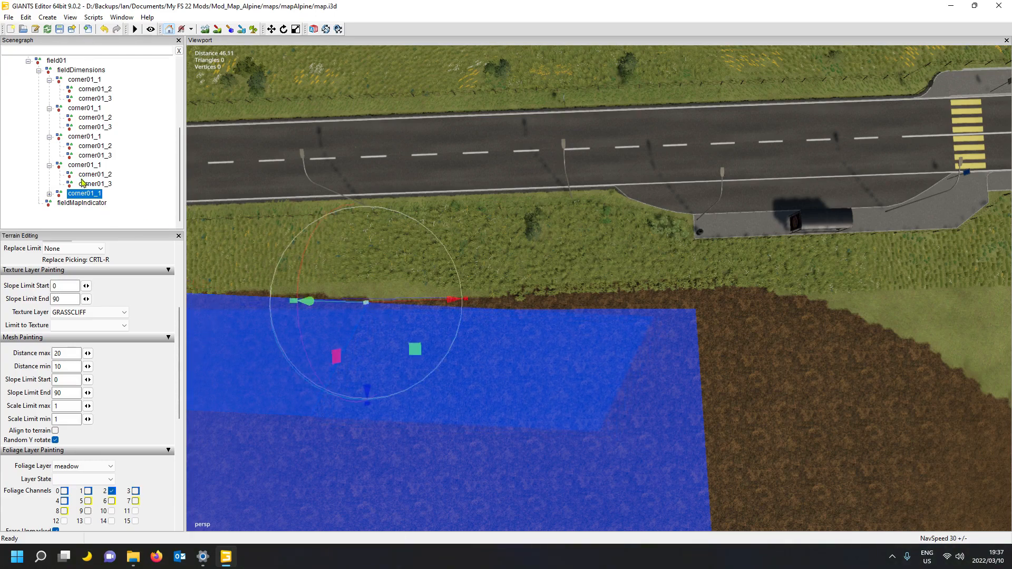
# Place the fifth area's corner01_2 where the painted soil starts curving away from the road, and its corner01_3 just inside the main area's edge
pyautogui.click(49, 194)
pyautogui.click(100, 186)
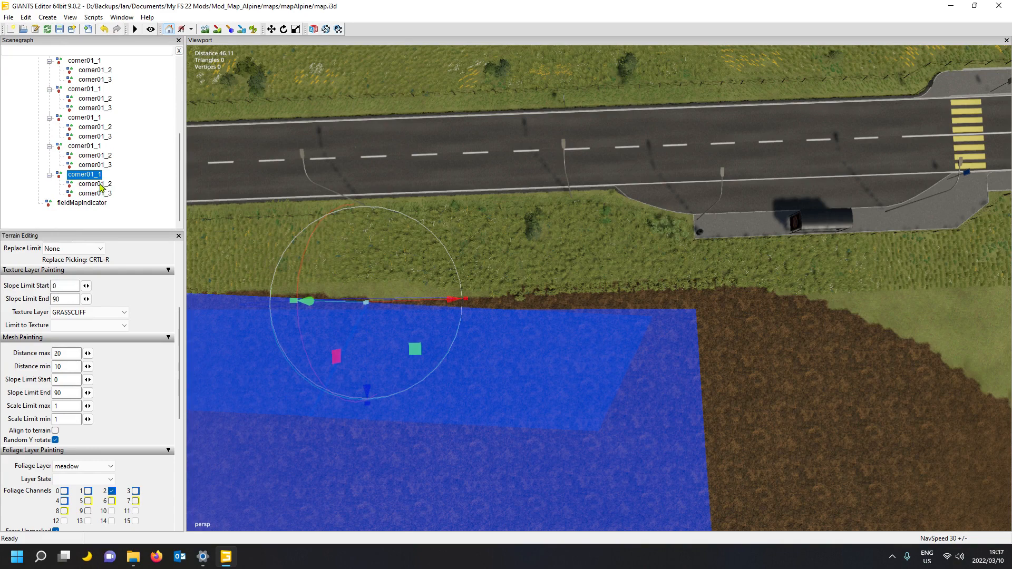
pyautogui.hotkey('ctrl', 'b')
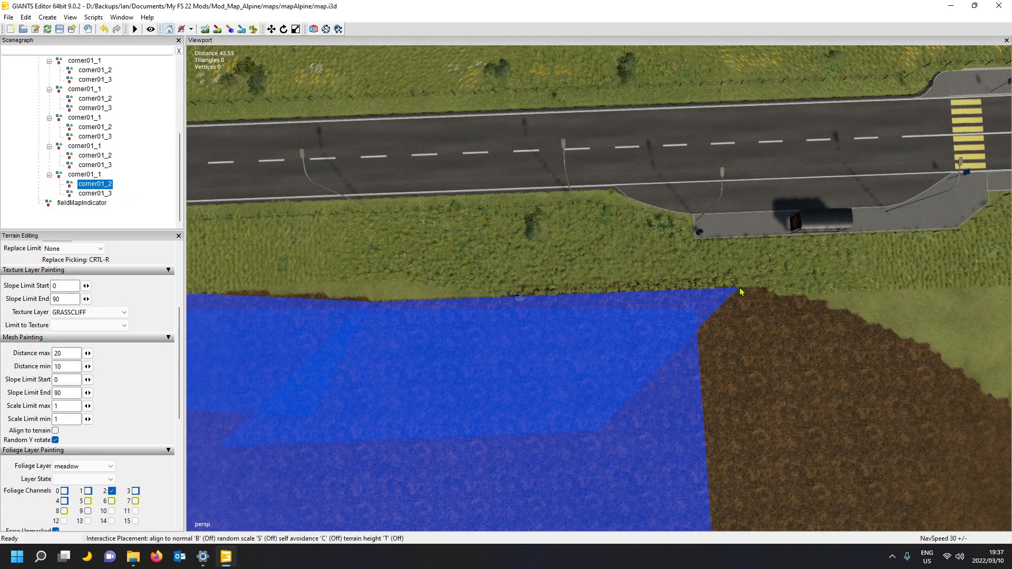
pyautogui.click(737, 286)
pyautogui.click(95, 193)
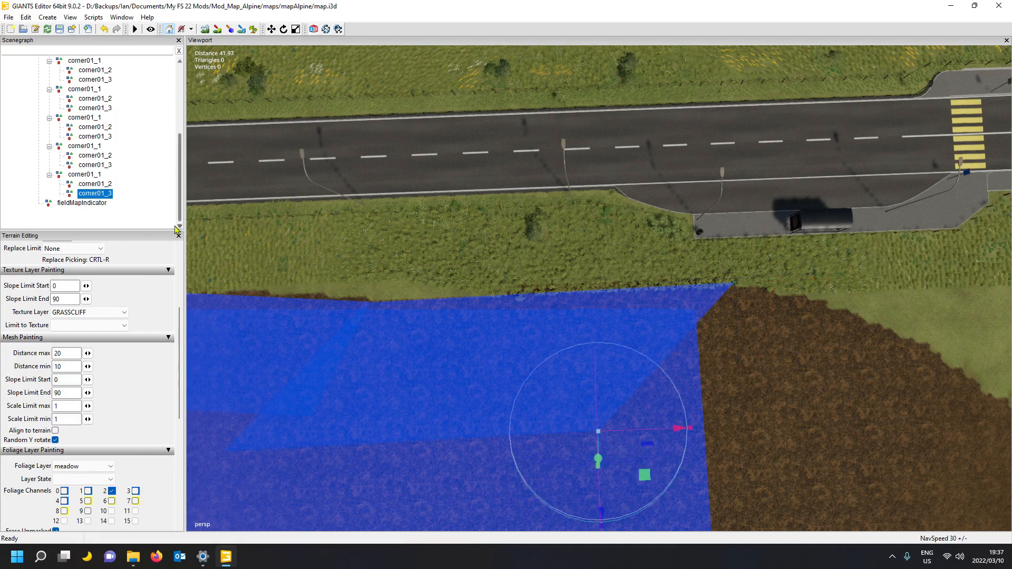
pyautogui.hotkey('ctrl', 'b')
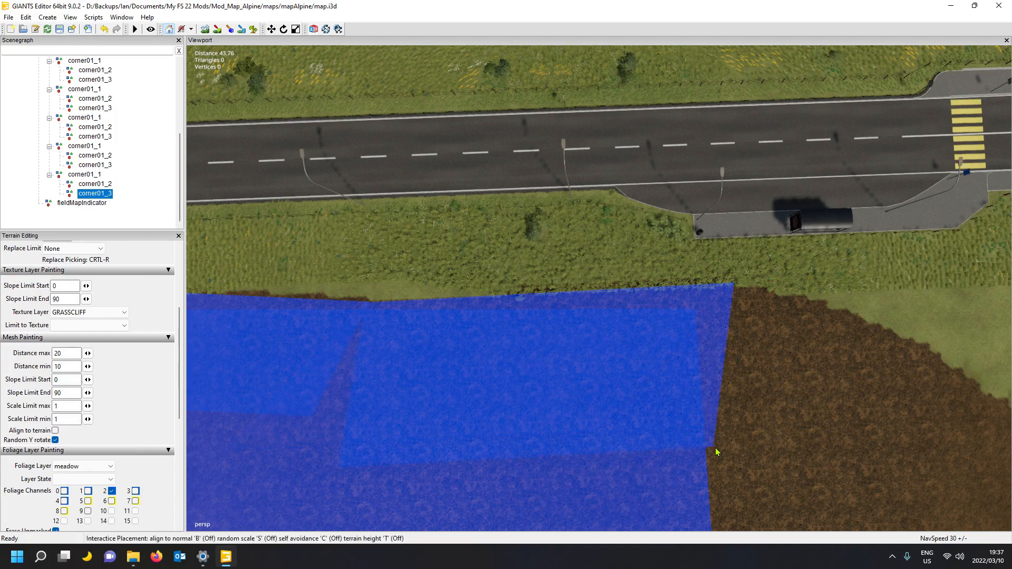
pyautogui.click(676, 442)
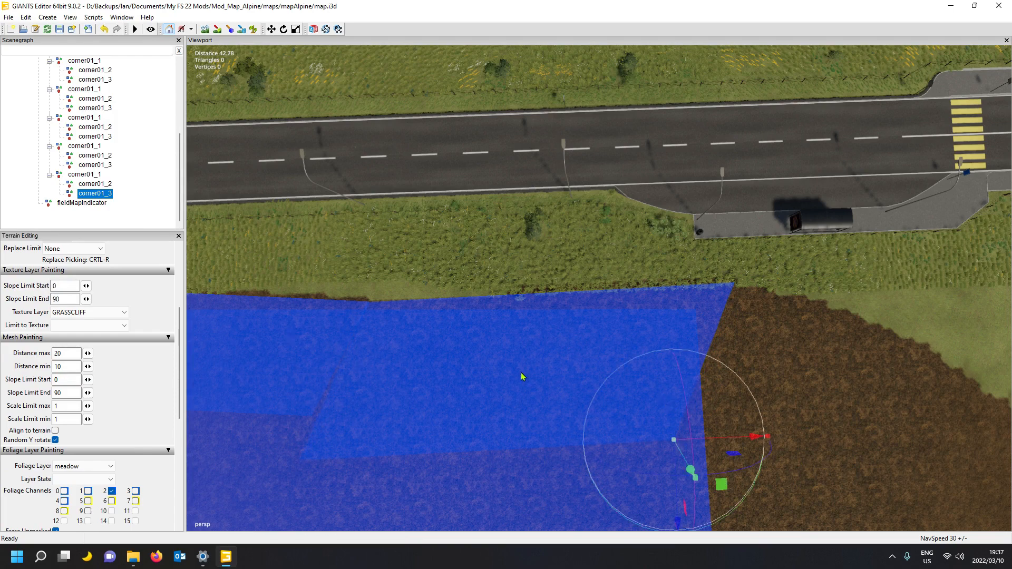
# Duplicate the fifth corner01_1 group and place the copy on the fifth area's corner01_2, where the curved soil boundary begins
pyautogui.keyDown('alt'); pyautogui.moveTo(556, 368); pyautogui.dragTo(644, 356); pyautogui.keyUp('alt')
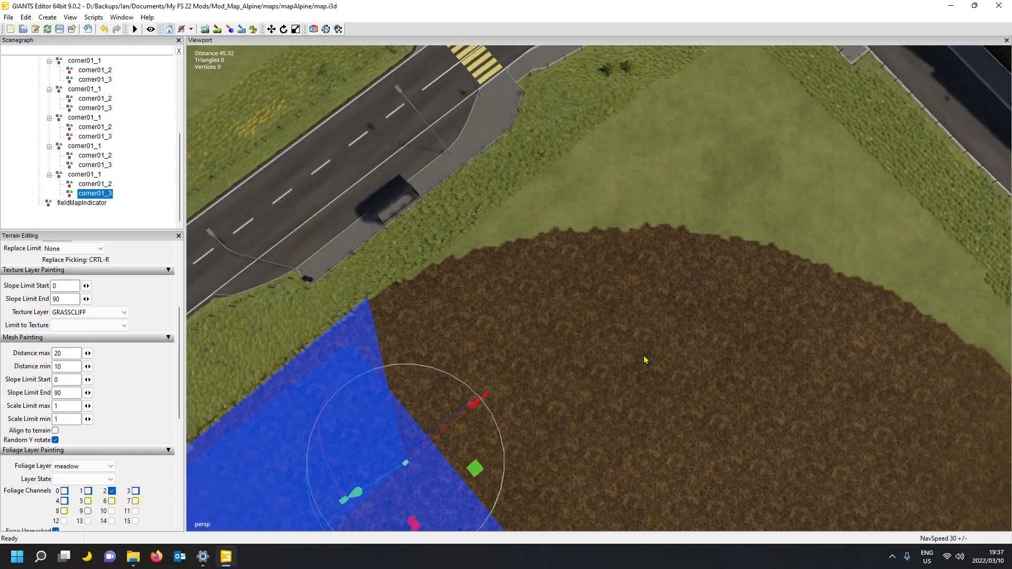
pyautogui.click(90, 179)
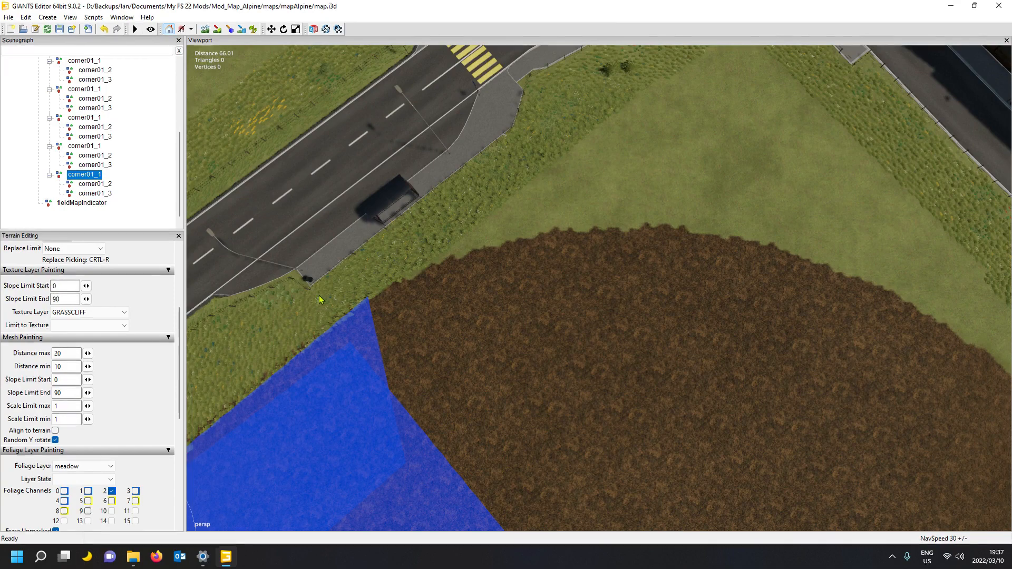
pyautogui.hotkey('ctrl', 'd')
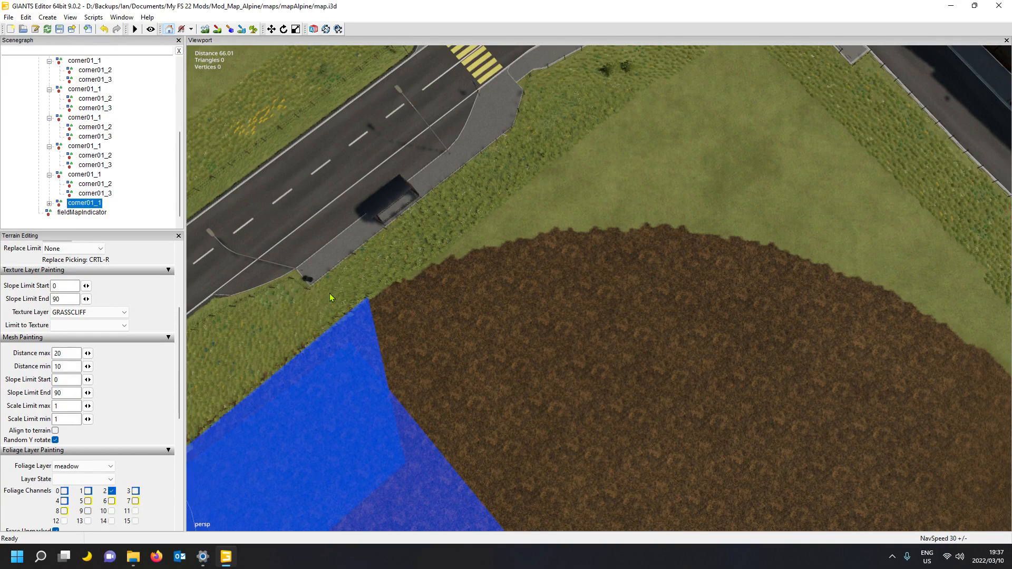
pyautogui.hotkey('ctrl', 'b')
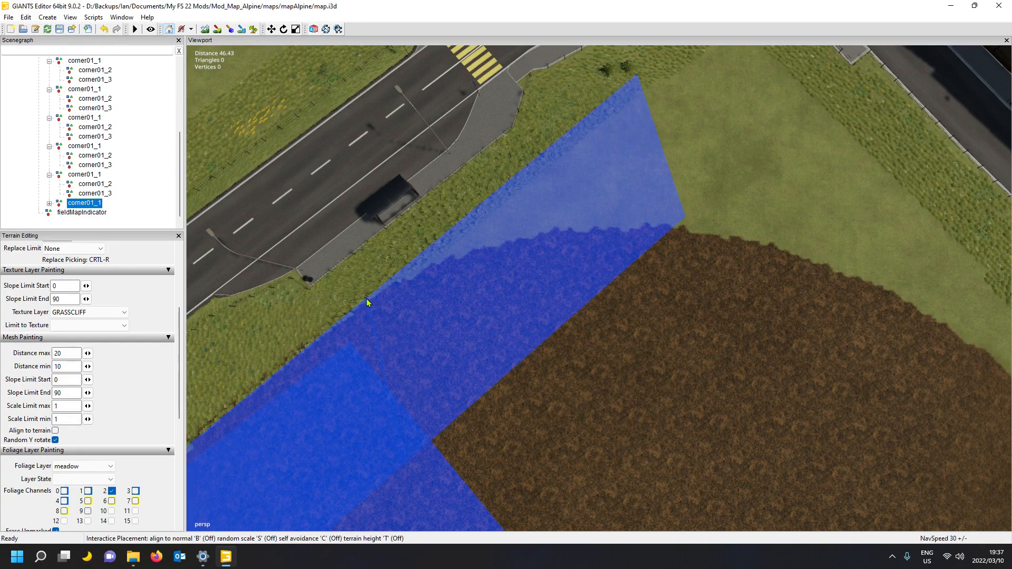
pyautogui.click(368, 302)
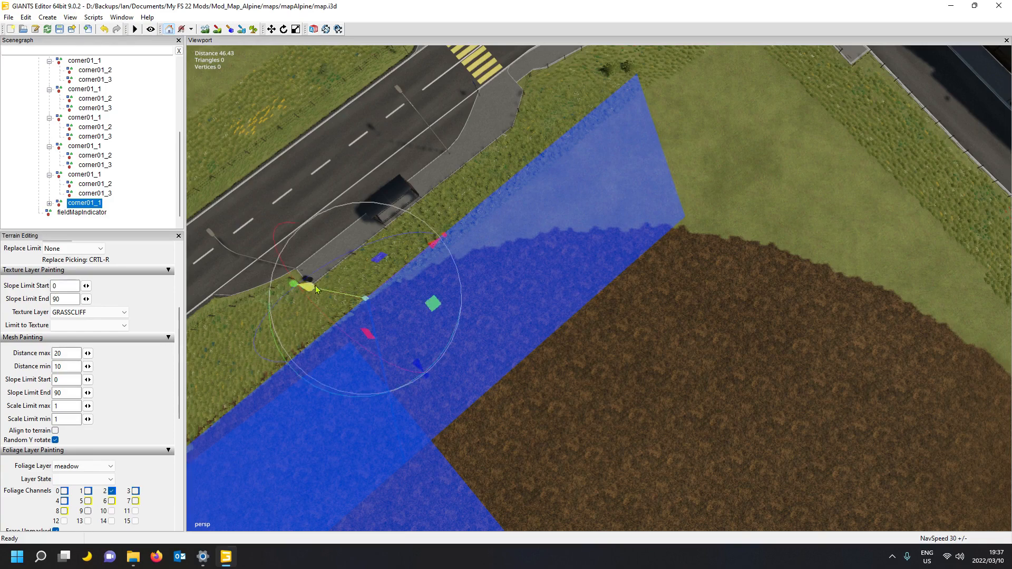
# Place the sixth area's corner01_2 on the curving soil edge past the parked vehicle, and its corner01_3 inside the main area's edge
pyautogui.click(49, 204)
pyautogui.click(96, 213)
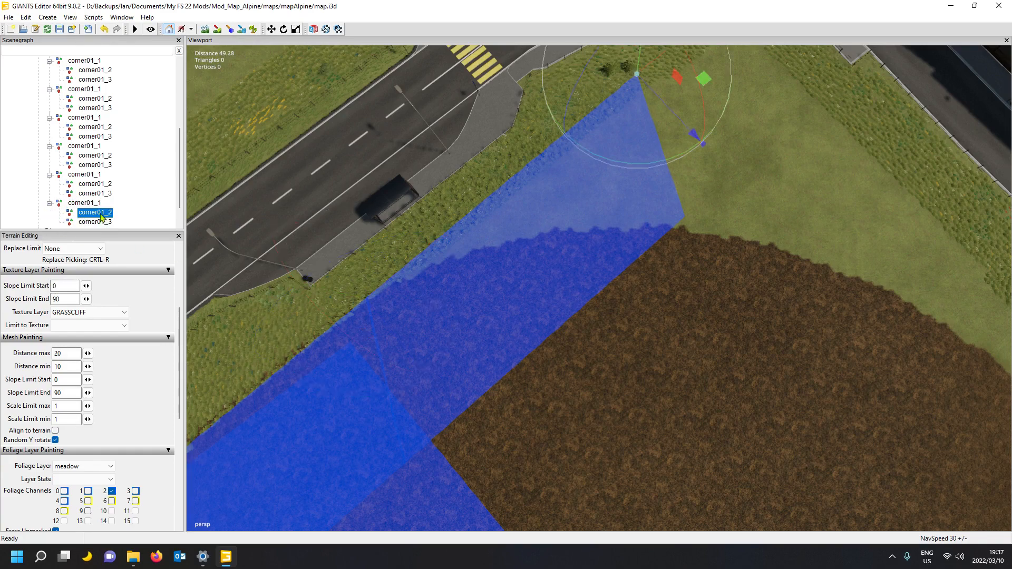
pyautogui.hotkey('ctrl', 'b')
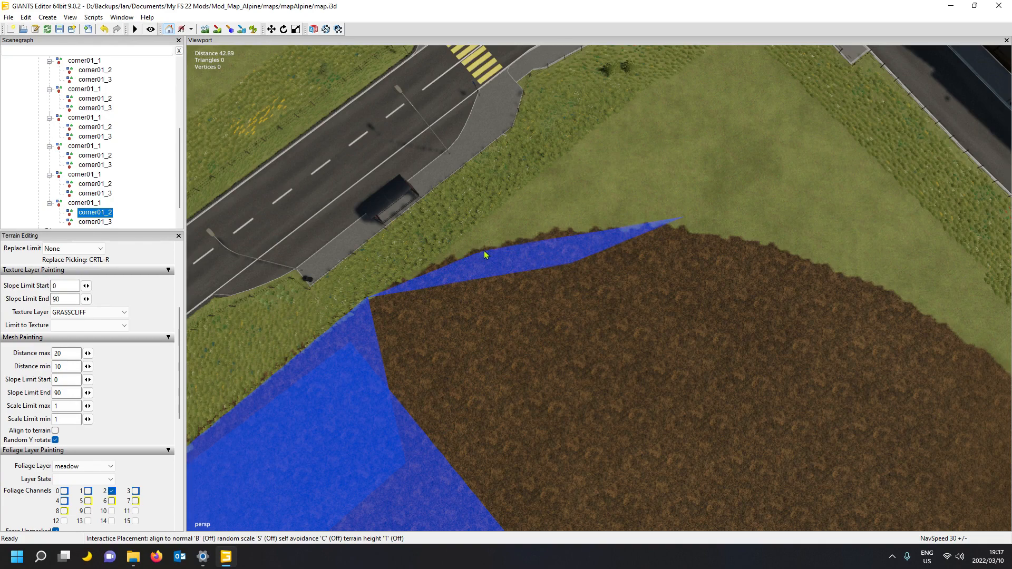
pyautogui.click(459, 254)
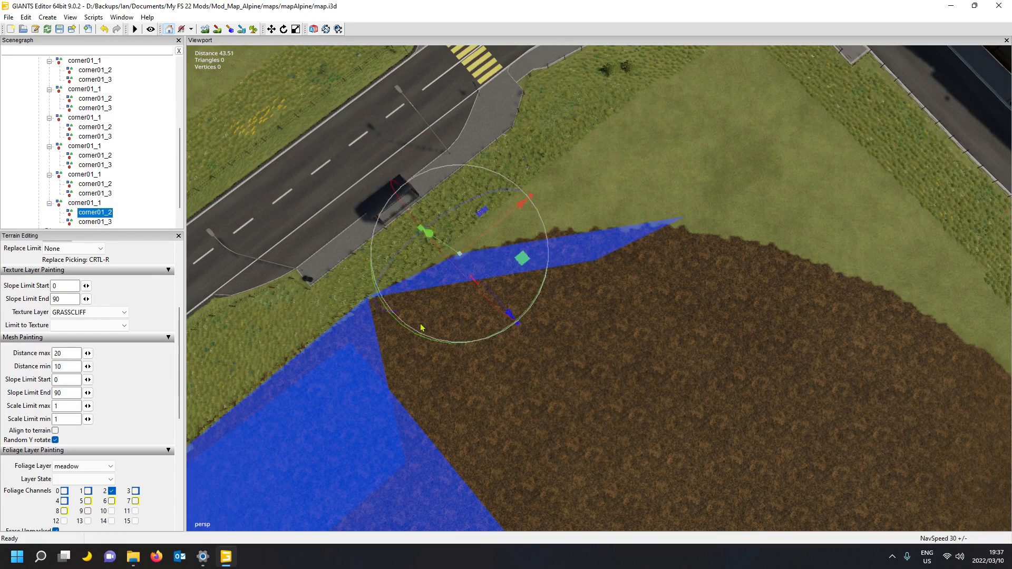
pyautogui.click(112, 224)
pyautogui.hotkey('ctrl', 'b')
pyautogui.click(437, 462)
# Duplicate the sixth corner01_1 group and place the copy on the sixth area's corner01_2 at the curved soil edge
pyautogui.keyDown('alt'); pyautogui.moveTo(628, 381); pyautogui.dragTo(662, 404); pyautogui.keyUp('alt')
pyautogui.scroll(-3, 691, 418)
pyautogui.keyDown('alt'); pyautogui.moveTo(662, 405); pyautogui.dragTo(665, 405, button='middle'); pyautogui.keyUp('alt')
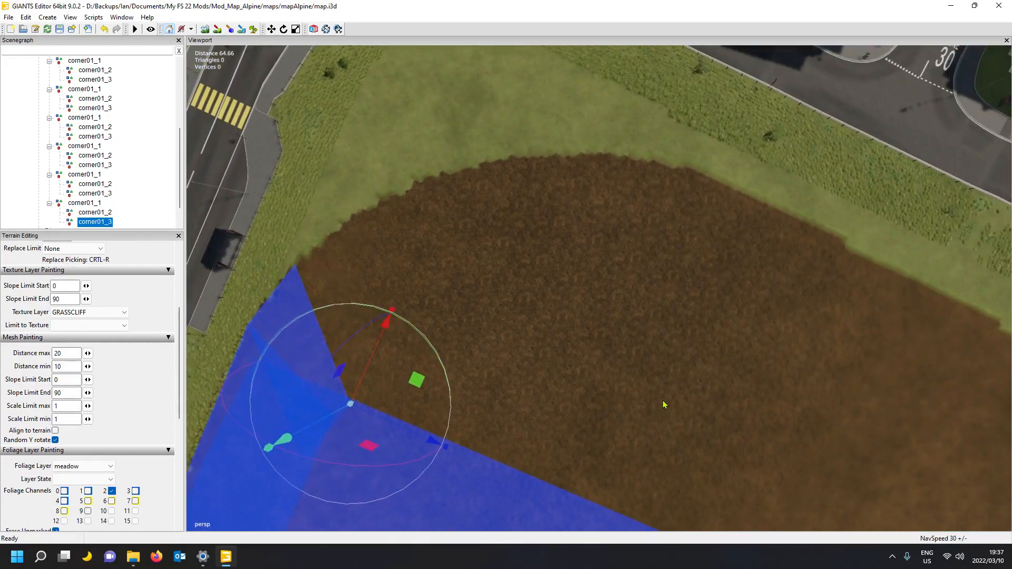
pyautogui.keyDown('alt'); pyautogui.moveTo(661, 404); pyautogui.dragTo(625, 383); pyautogui.keyUp('alt')
pyautogui.scroll(-4, 632, 385)
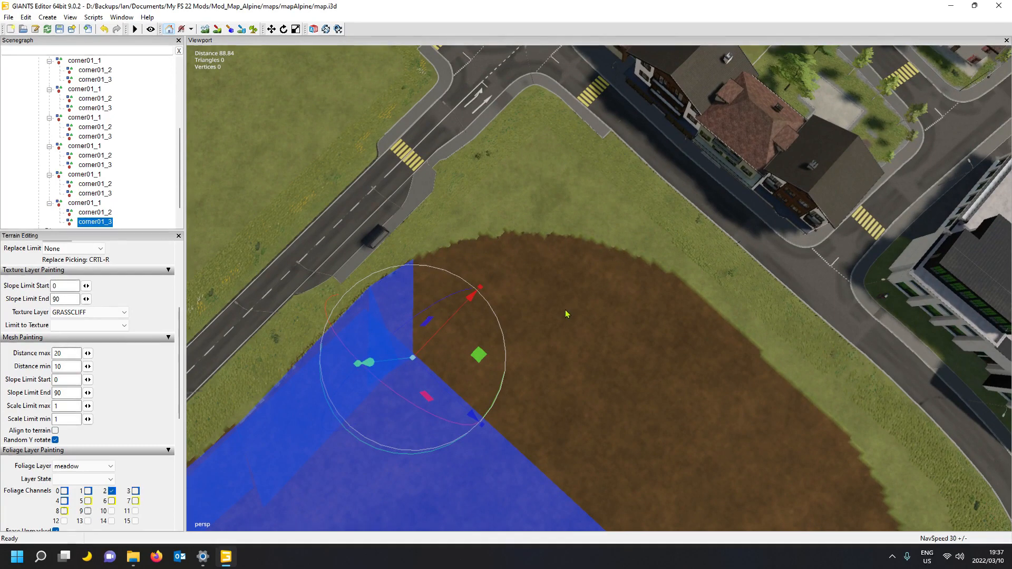
pyautogui.keyDown('alt'); pyautogui.moveTo(567, 314); pyautogui.dragTo(508, 290); pyautogui.keyUp('alt')
pyautogui.press('w')
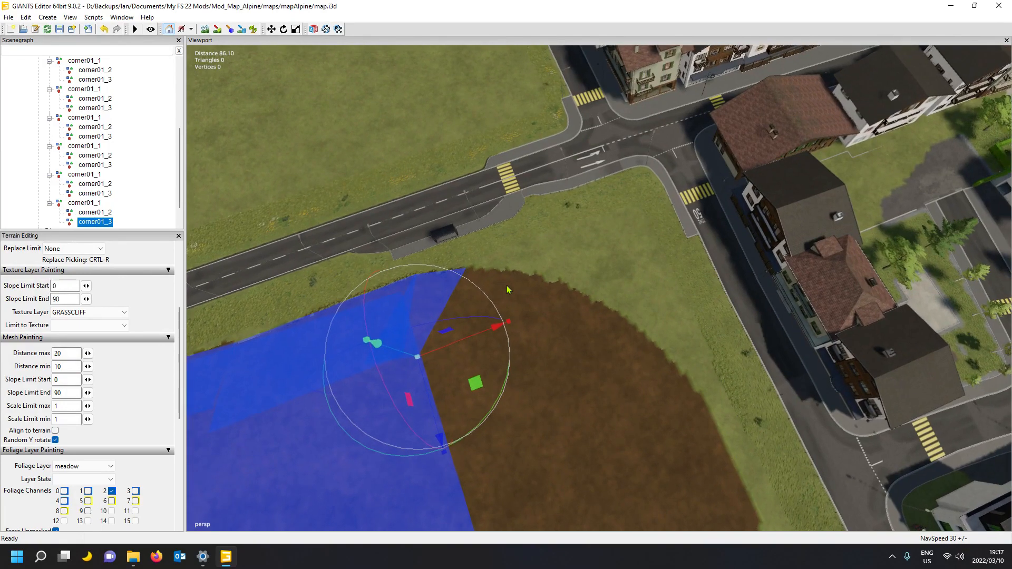
pyautogui.moveTo(507, 287); pyautogui.dragTo(573, 327, button='right')
pyautogui.press('w')
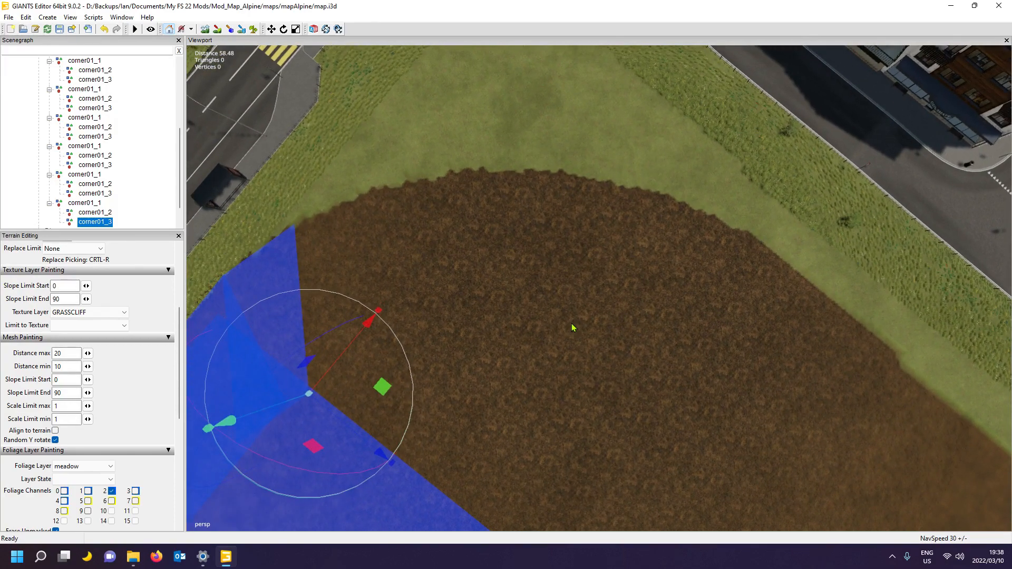
pyautogui.moveTo(570, 320); pyautogui.dragTo(582, 318, button='right')
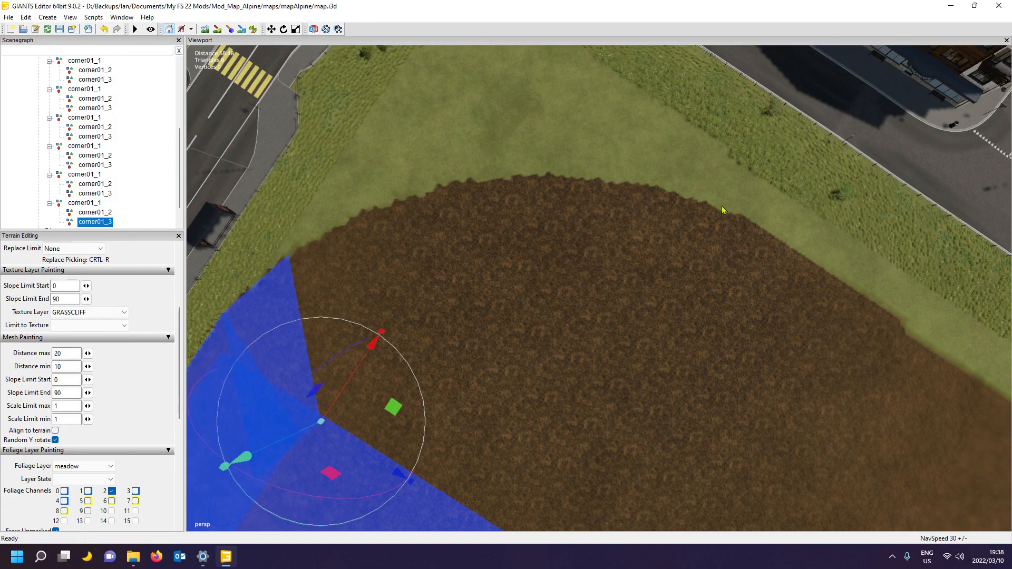
pyautogui.scroll(-1, 100, 159)
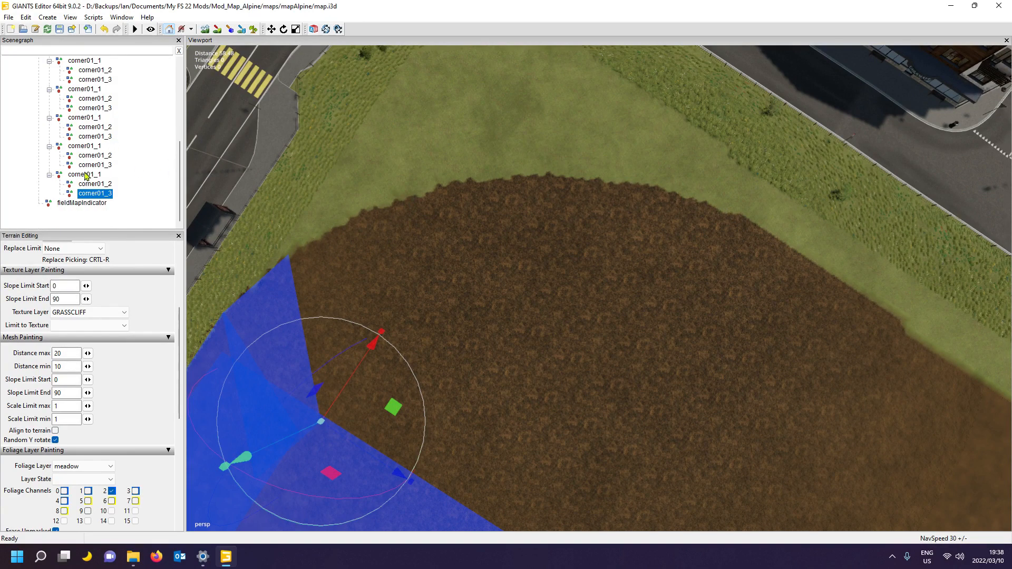
pyautogui.click(85, 175)
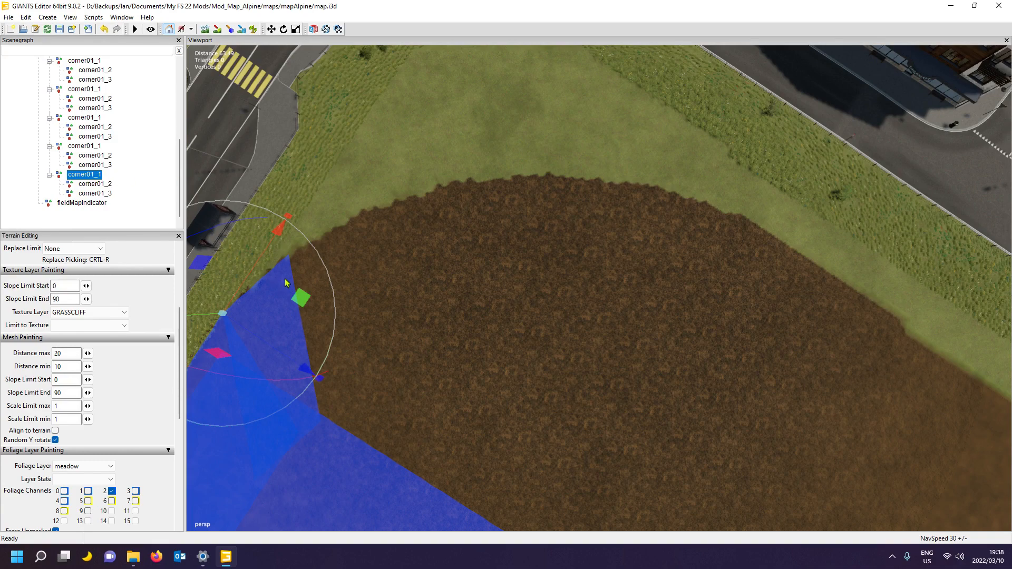
pyautogui.hotkey('ctrl', 'd')
pyautogui.click(50, 203)
pyautogui.click(84, 214)
pyautogui.click(85, 204)
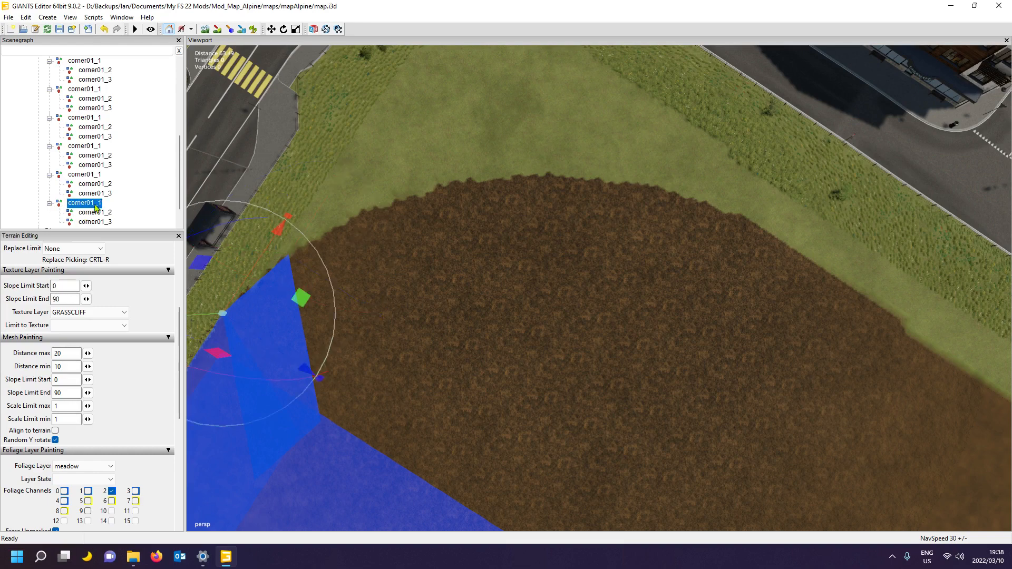
pyautogui.hotkey('ctrl', 'b')
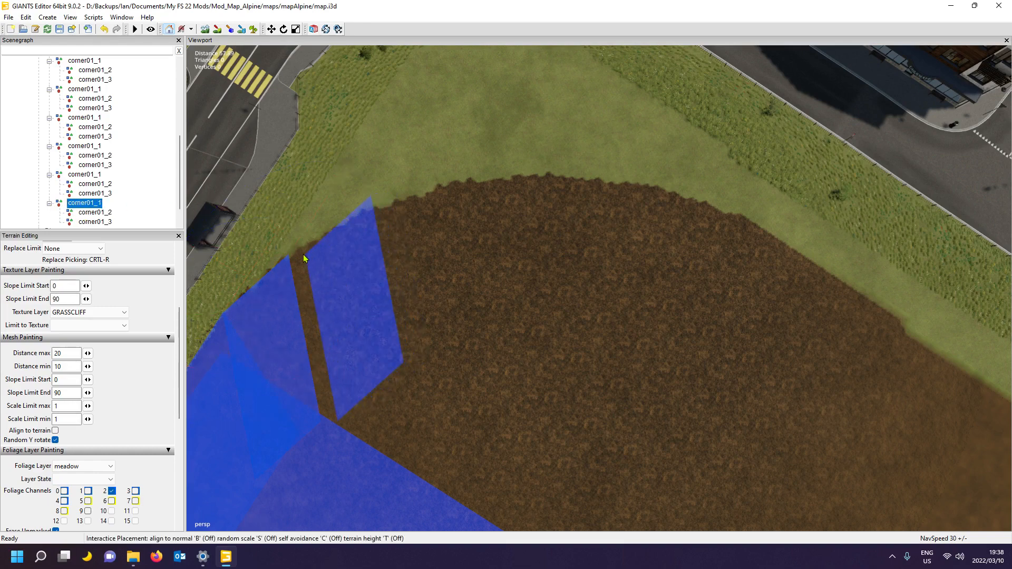
pyautogui.click(288, 260)
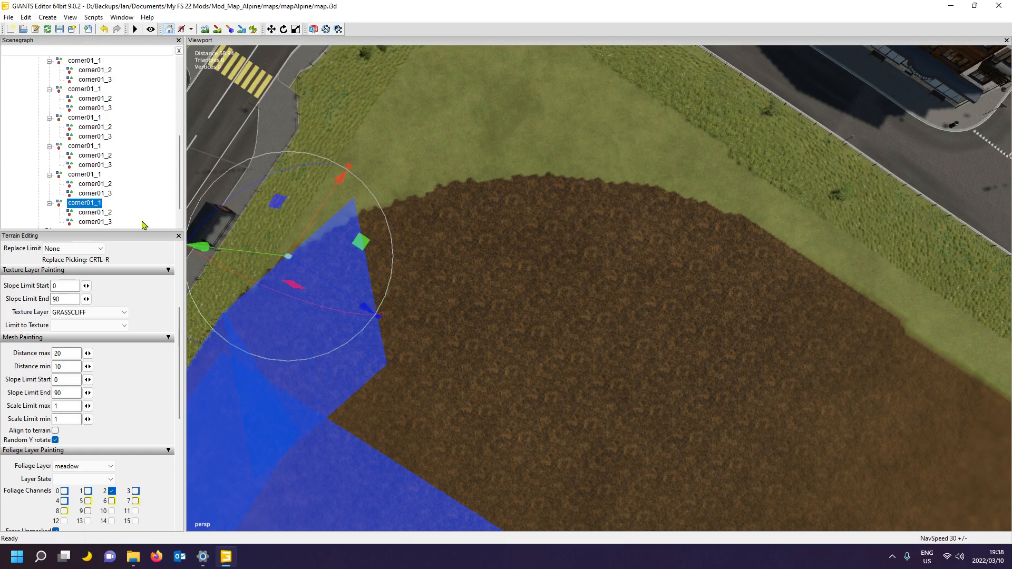
# Place the seventh area's corner01_2 further along the curved soil edge, and its corner01_3 just inside the main area's edge
pyautogui.click(100, 213)
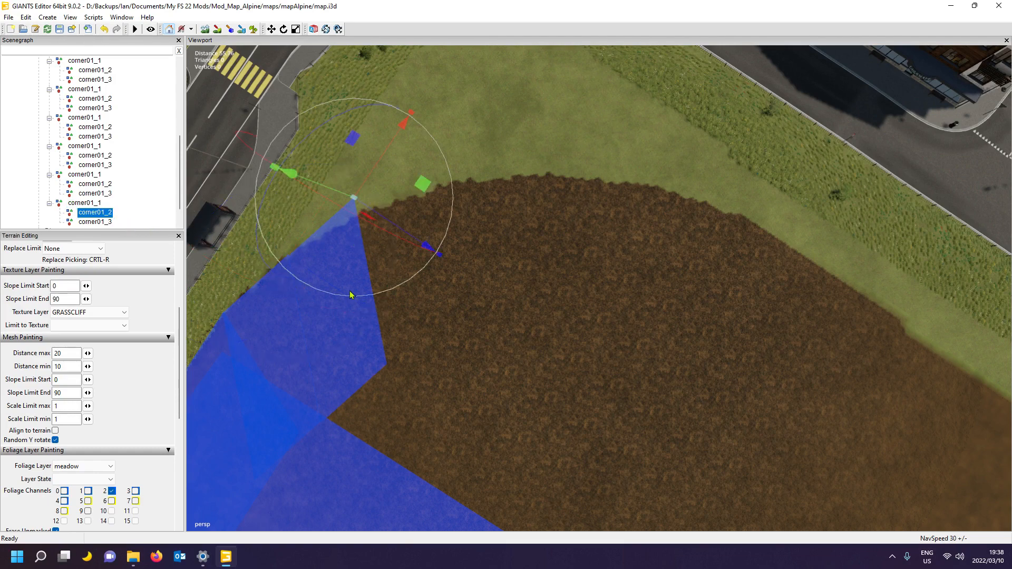
pyautogui.hotkey('ctrl', 'b')
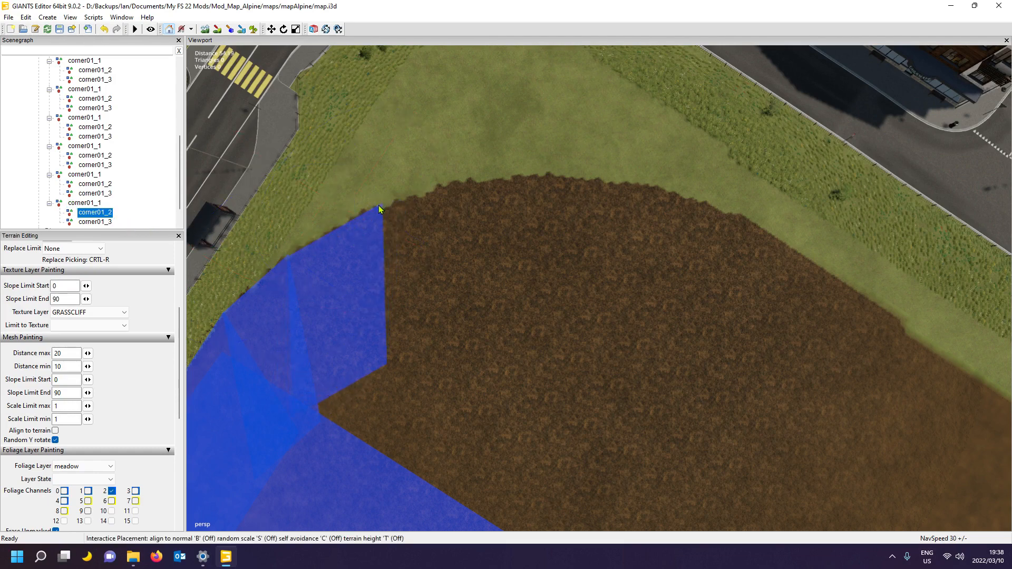
pyautogui.click(377, 207)
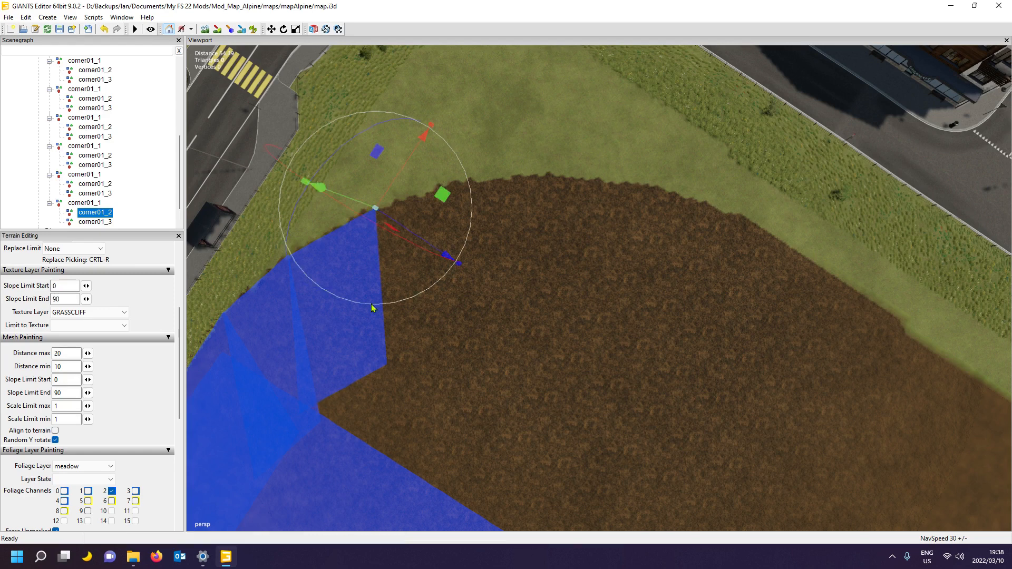
pyautogui.click(105, 222)
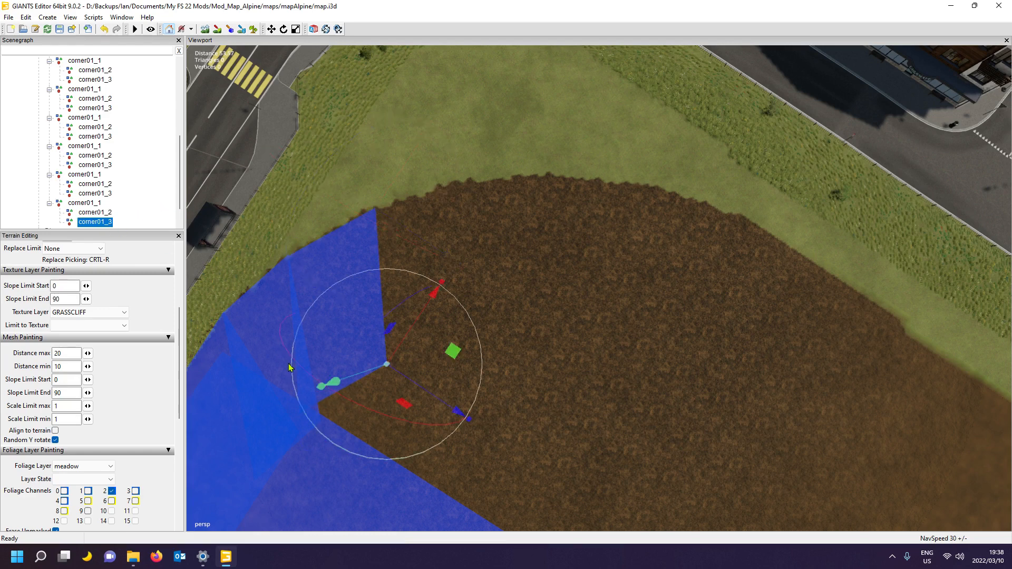
pyautogui.hotkey('ctrl', 'b')
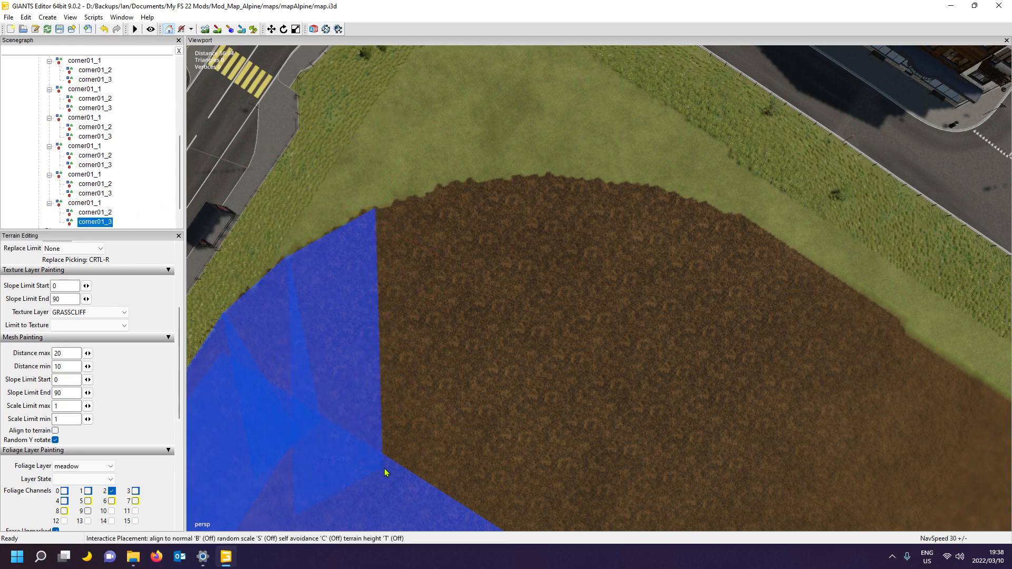
pyautogui.click(385, 468)
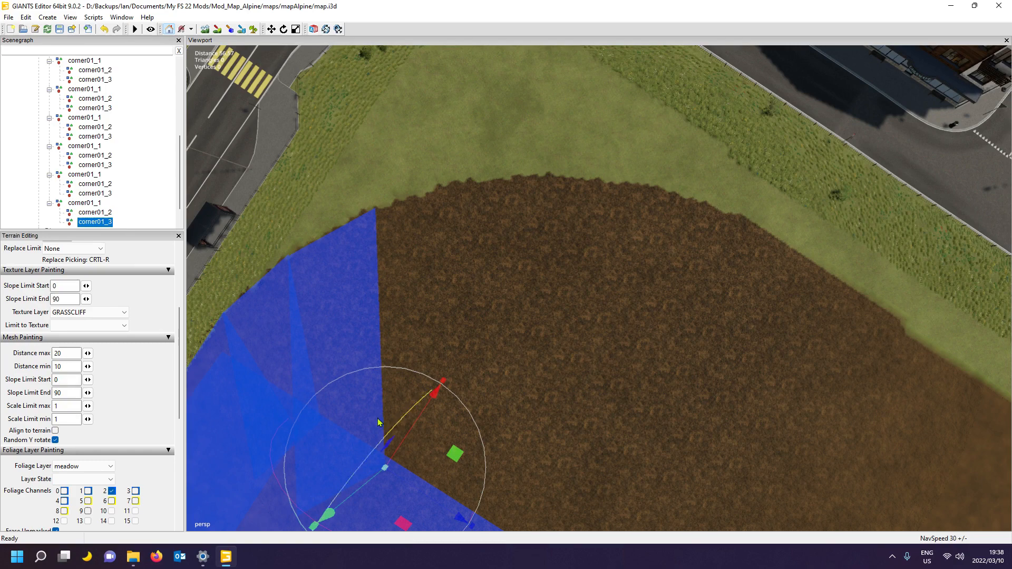
# With Terrain Editing closed, duplicate the seventh corner01_1 group and place the copy on the seventh area's corner01_2
pyautogui.click(89, 205)
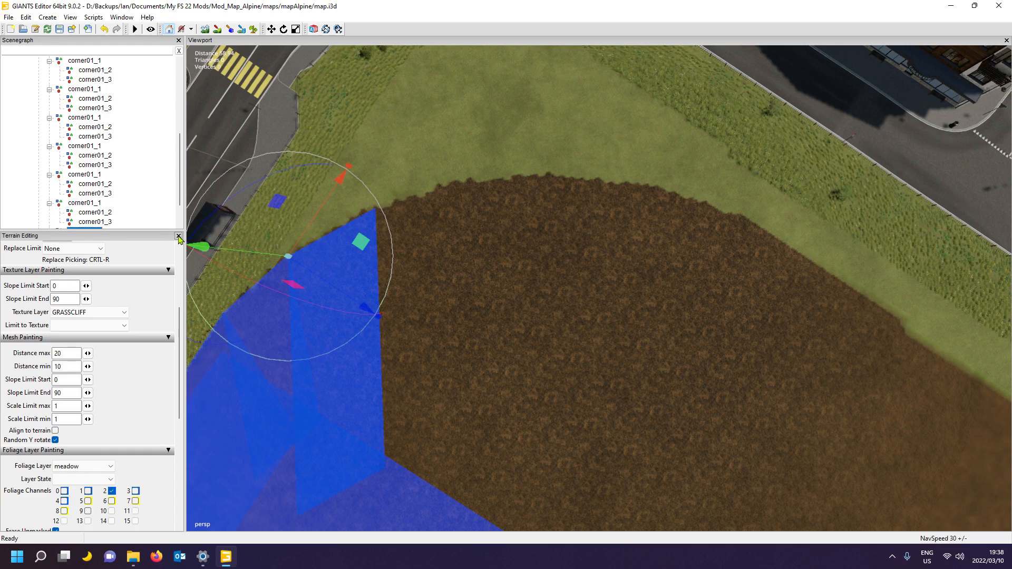
pyautogui.click(178, 236)
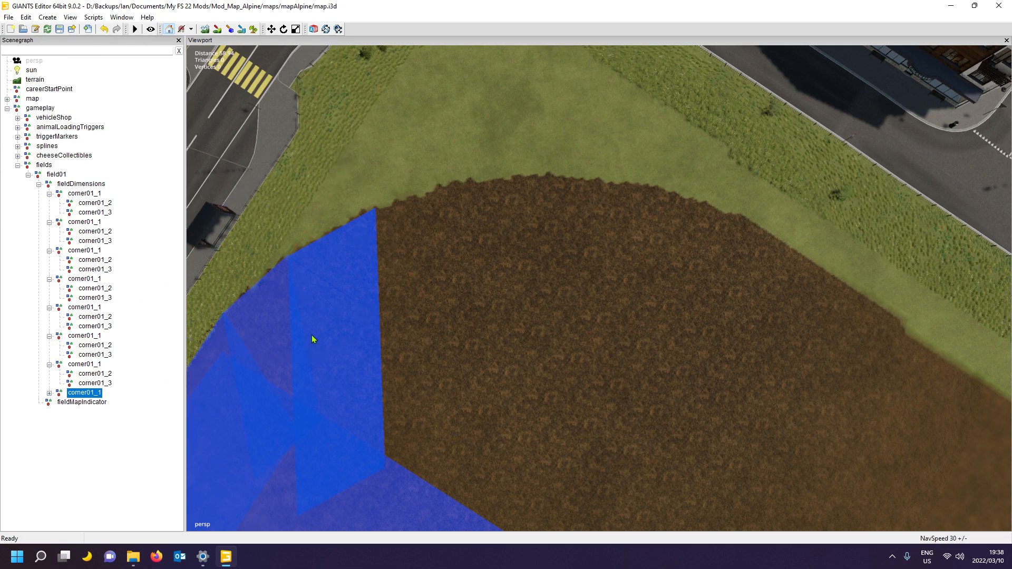
pyautogui.hotkey('ctrl', 'b')
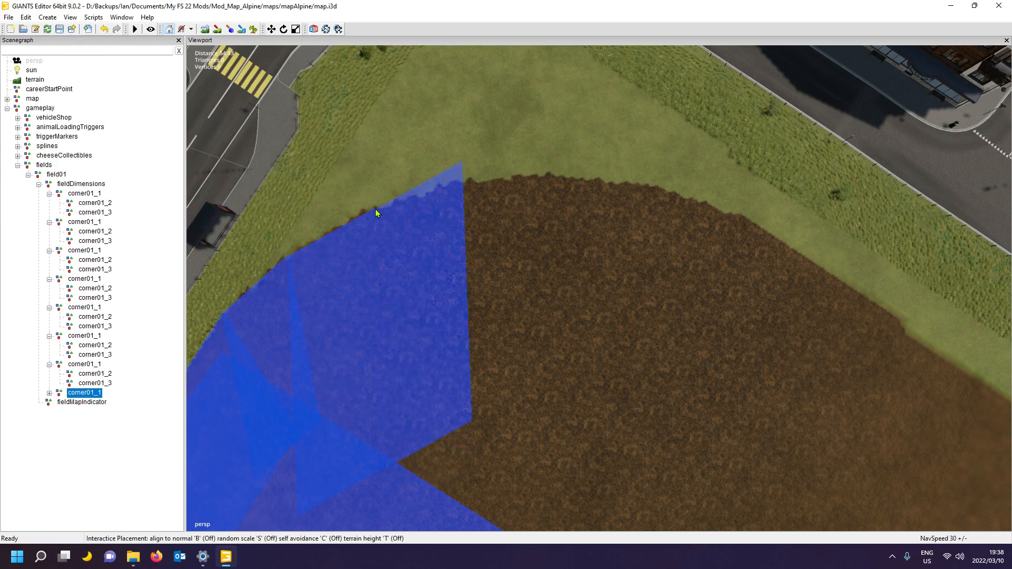
pyautogui.click(375, 210)
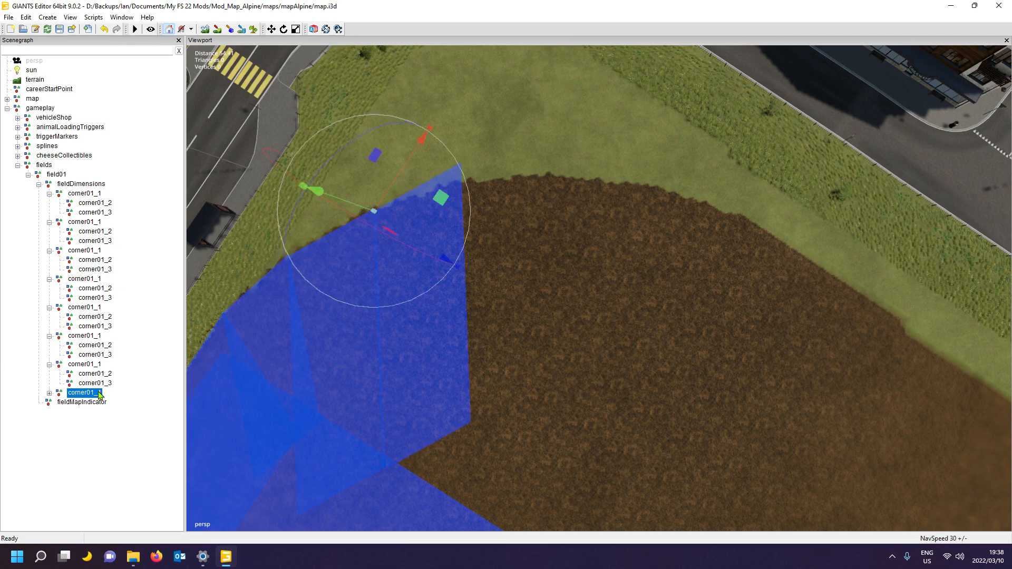
# Place the eighth area's corner01_2 where the soil curve flattens out, and its corner01_3 straight across the field inside the main area's edge
pyautogui.click(49, 393)
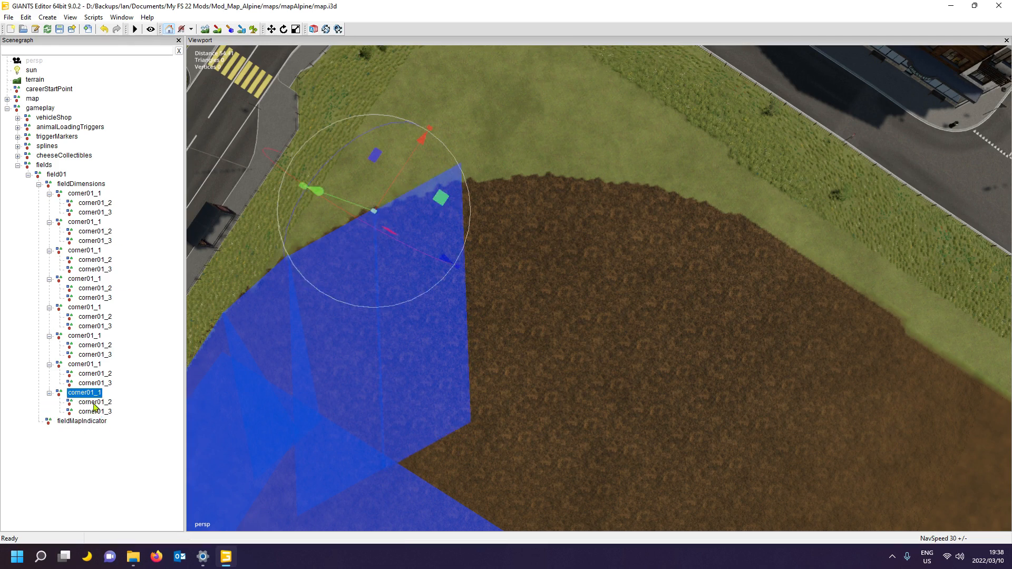
pyautogui.click(95, 403)
pyautogui.hotkey('ctrl', 'b')
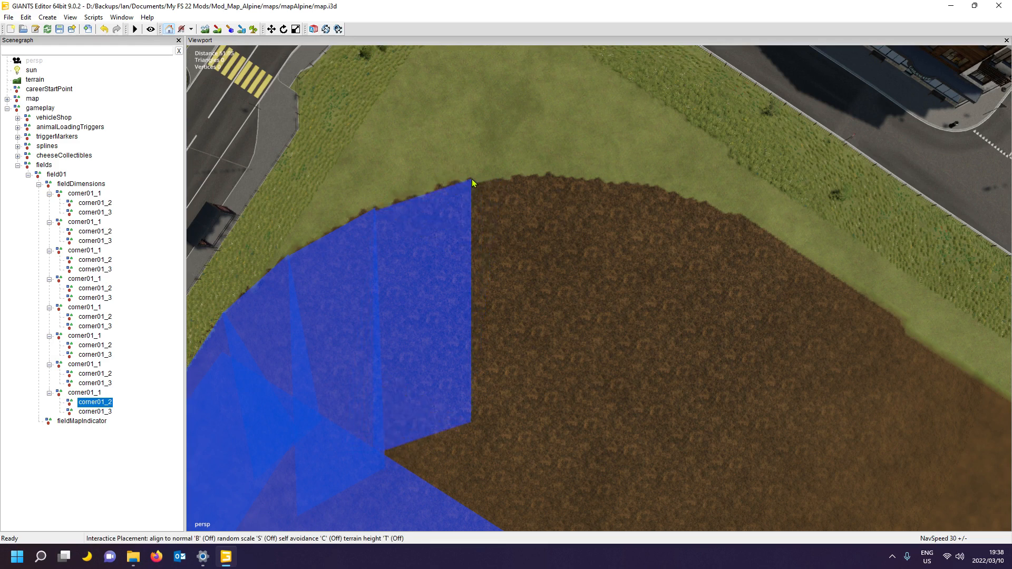
pyautogui.click(473, 179)
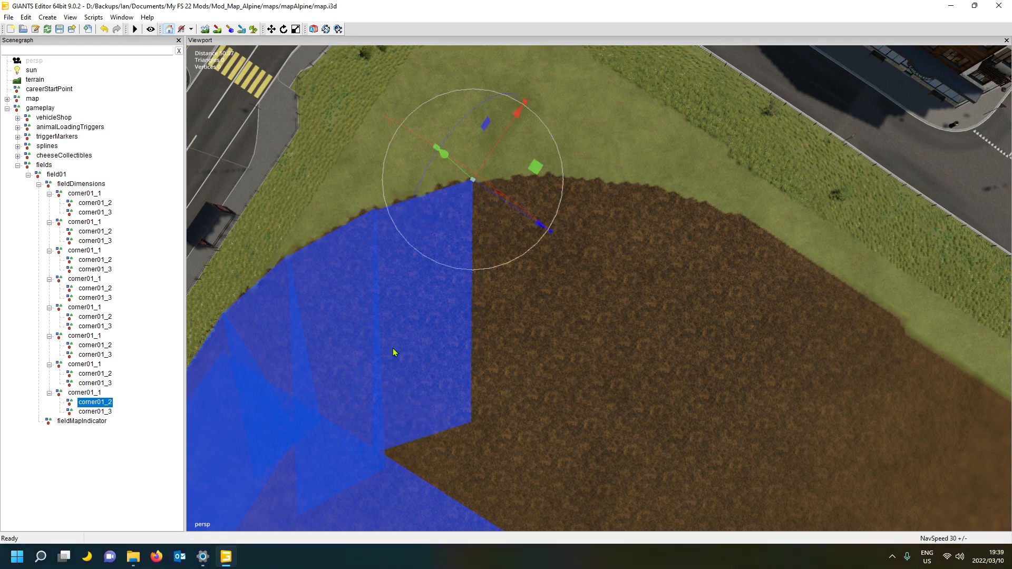
pyautogui.click(86, 414)
pyautogui.click(87, 413)
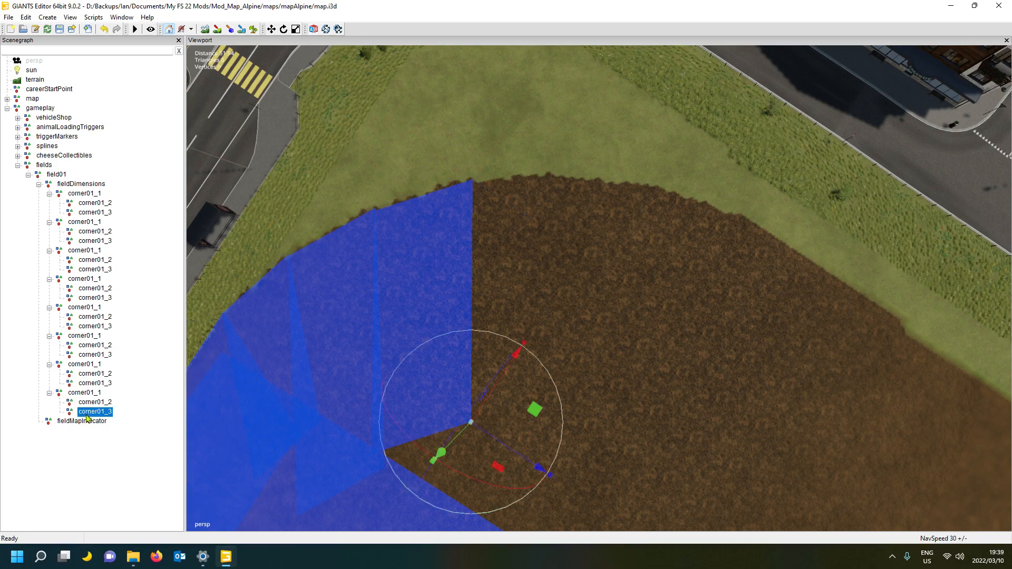
pyautogui.hotkey('ctrl', 'b')
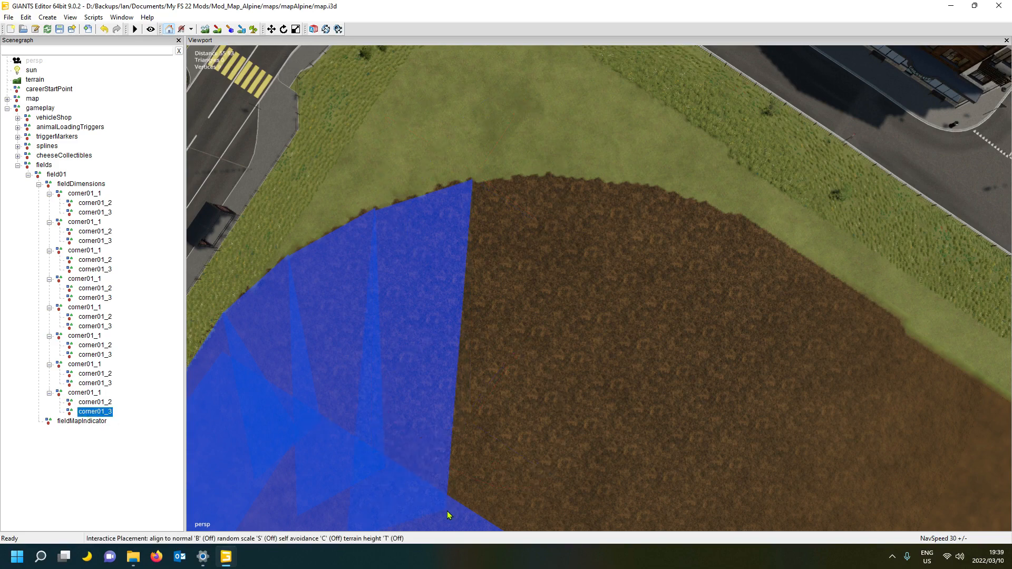
pyautogui.click(448, 514)
# Duplicate the eighth corner01_1 group and place the copy on the eighth area's corner01_2 at the soil boundary
pyautogui.keyDown('alt'); pyautogui.moveTo(468, 396); pyautogui.dragTo(619, 436); pyautogui.keyUp('alt')
pyautogui.keyDown('alt'); pyautogui.moveTo(619, 436); pyautogui.dragTo(604, 415, button='middle'); pyautogui.keyUp('alt')
pyautogui.keyDown('alt'); pyautogui.moveTo(604, 415); pyautogui.dragTo(626, 382); pyautogui.keyUp('alt')
pyautogui.keyDown('alt'); pyautogui.moveTo(626, 381); pyautogui.dragTo(619, 378, button='middle'); pyautogui.keyUp('alt')
pyautogui.keyDown('alt'); pyautogui.moveTo(619, 378); pyautogui.dragTo(546, 366); pyautogui.keyUp('alt')
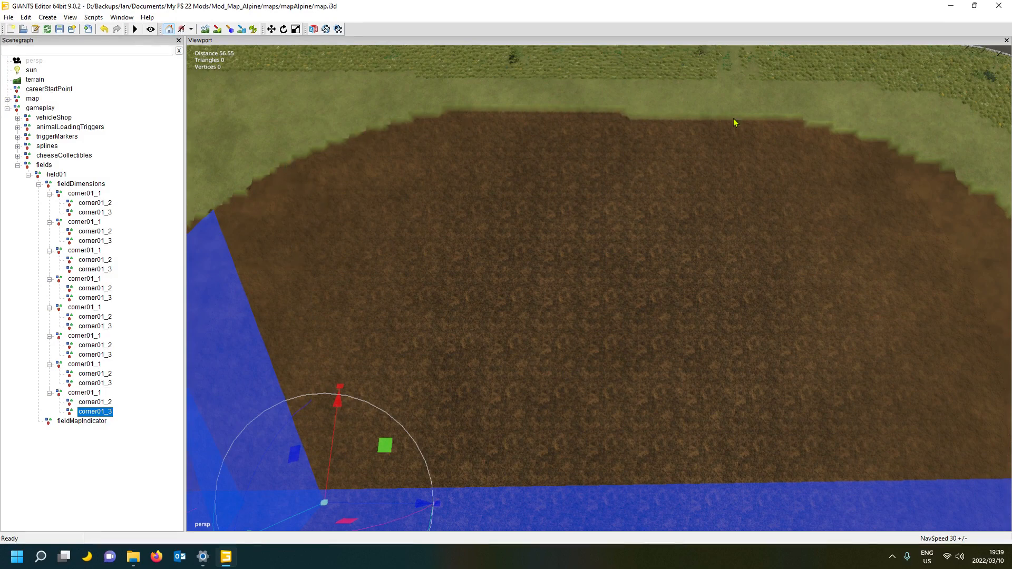
pyautogui.click(99, 393)
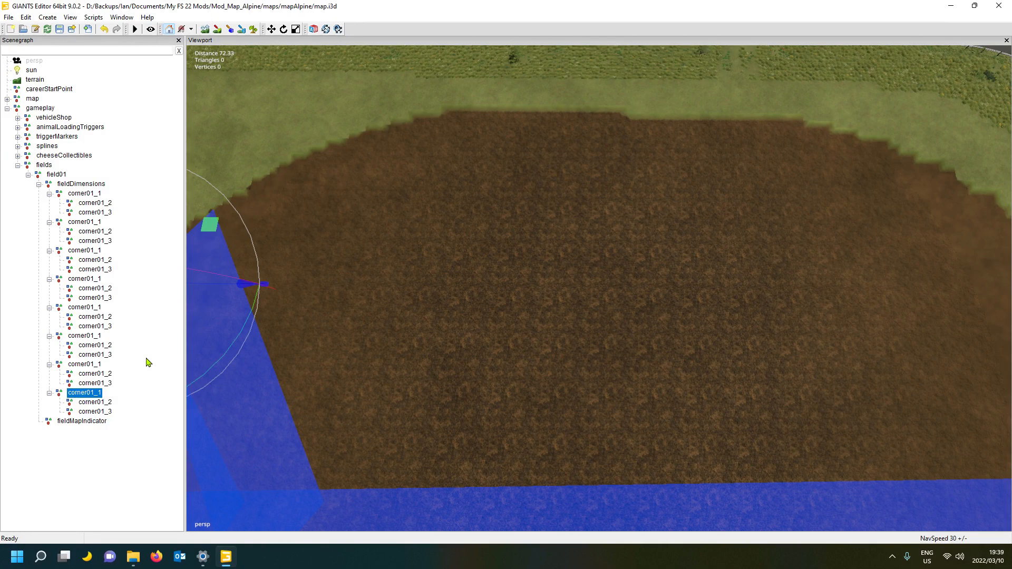
pyautogui.hotkey('ctrl', 'd')
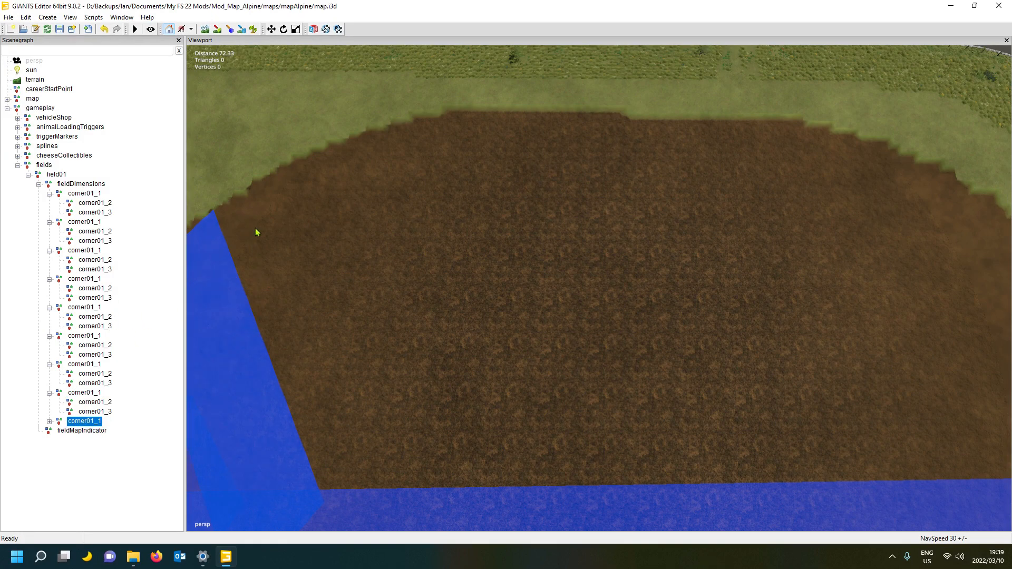
pyautogui.hotkey('ctrl', 'b')
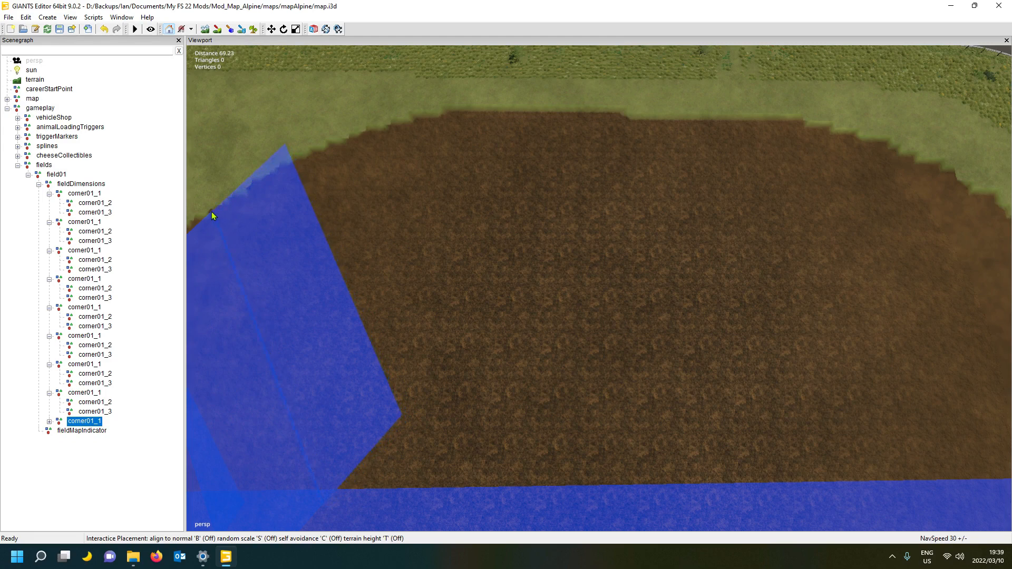
pyautogui.click(211, 211)
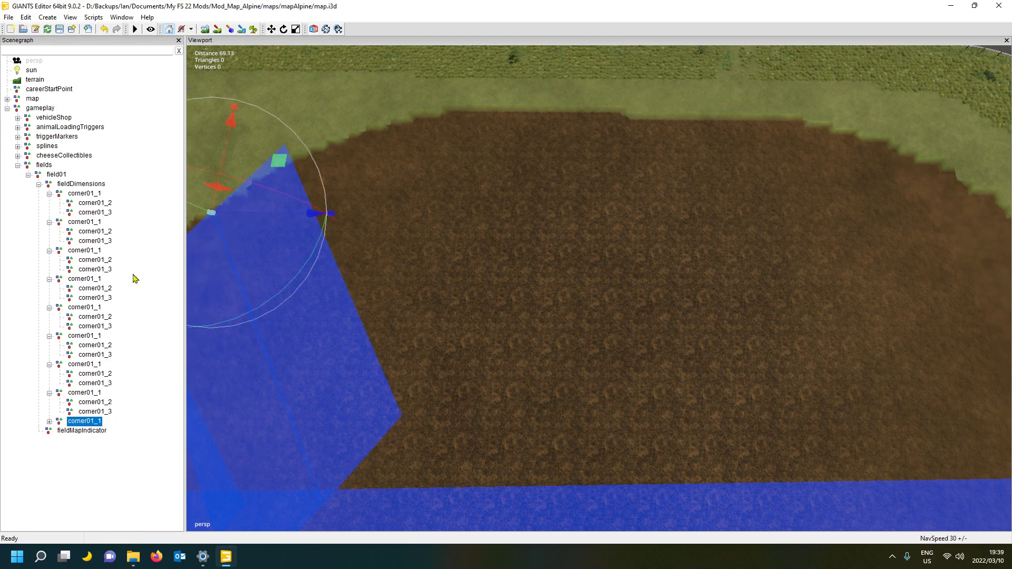
# Place the ninth area's corner01_2 further along the curved soil edge, and its corner01_3 just inside the main area's edge
pyautogui.click(49, 422)
pyautogui.click(91, 431)
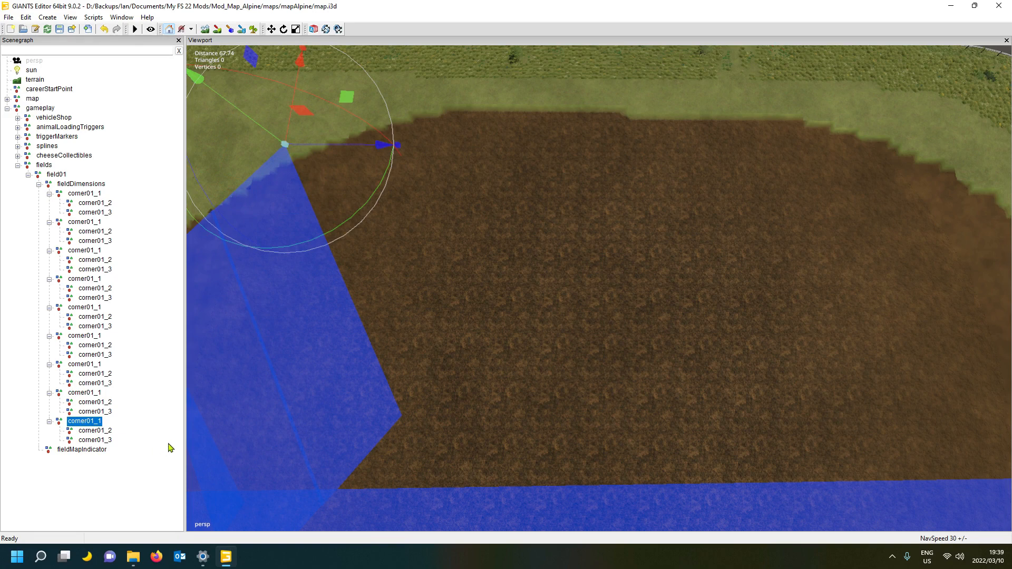
pyautogui.hotkey('ctrl', 'b')
pyautogui.moveTo(411, 426); pyautogui.dragTo(330, 145)
pyautogui.click(95, 440)
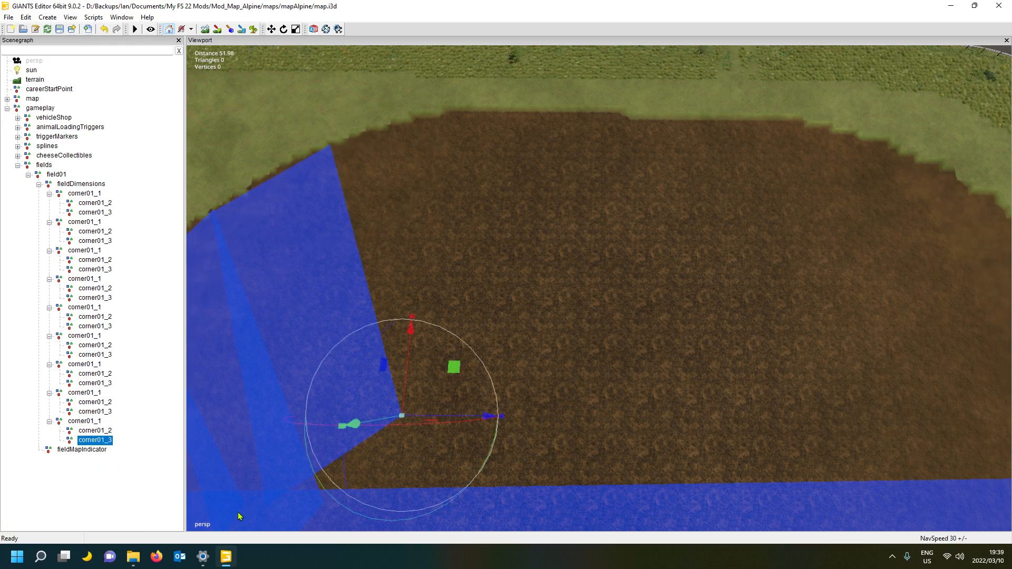
pyautogui.hotkey('ctrl', 'b')
pyautogui.moveTo(412, 511); pyautogui.dragTo(424, 510)
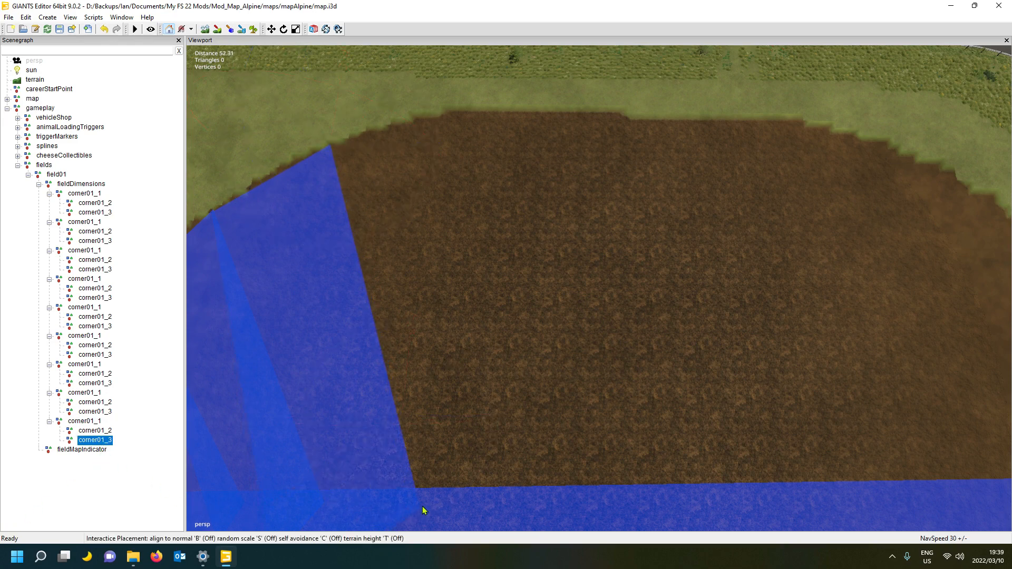
pyautogui.hotkey('ctrl', 'b')
# Fine-tune the seventh area's corner01_1 so it sits on the soil boundary where it meets the sixth area
pyautogui.keyDown('alt'); pyautogui.moveTo(504, 392); pyautogui.dragTo(371, 356); pyautogui.keyUp('alt')
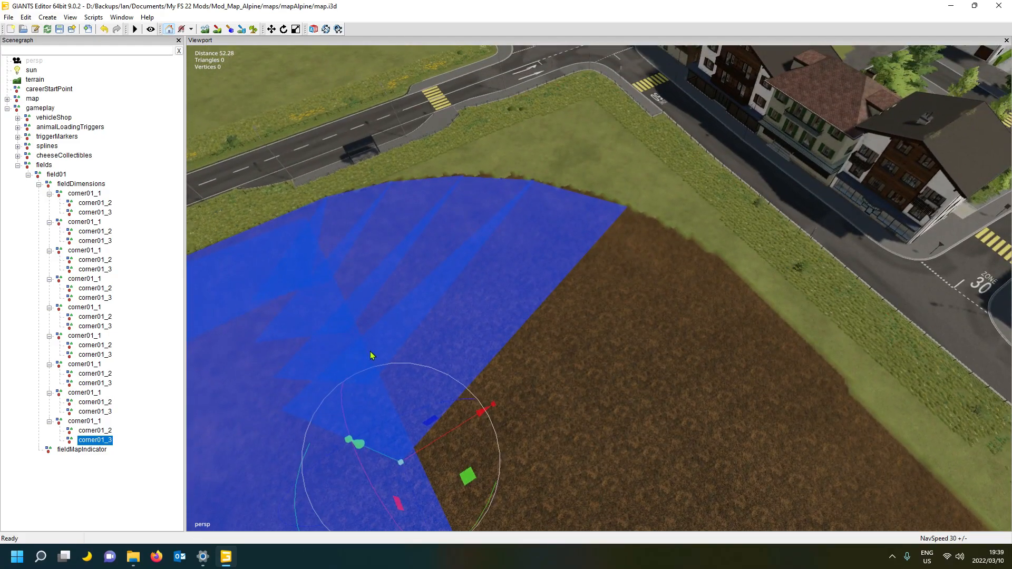
pyautogui.moveTo(553, 427)
pyautogui.keyDown('alt'); pyautogui.mouseDown()
pyautogui.moveTo(521, 366)
pyautogui.moveTo(516, 382)
pyautogui.moveTo(543, 409)
pyautogui.moveTo(528, 391)
pyautogui.moveTo(533, 443)
pyautogui.moveTo(554, 462)
pyautogui.moveTo(550, 424)
pyautogui.mouseUp(); pyautogui.keyUp('alt')
pyautogui.scroll(5, 516, 382)
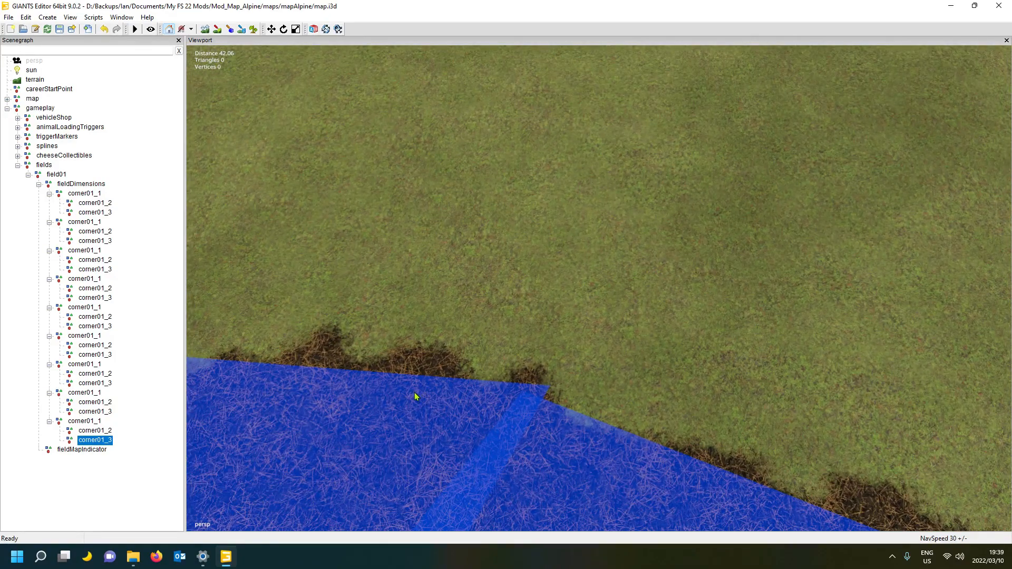
pyautogui.moveTo(416, 396)
pyautogui.keyDown('alt'); pyautogui.mouseDown()
pyautogui.moveTo(439, 413)
pyautogui.moveTo(430, 409)
pyautogui.mouseUp(); pyautogui.keyUp('alt')
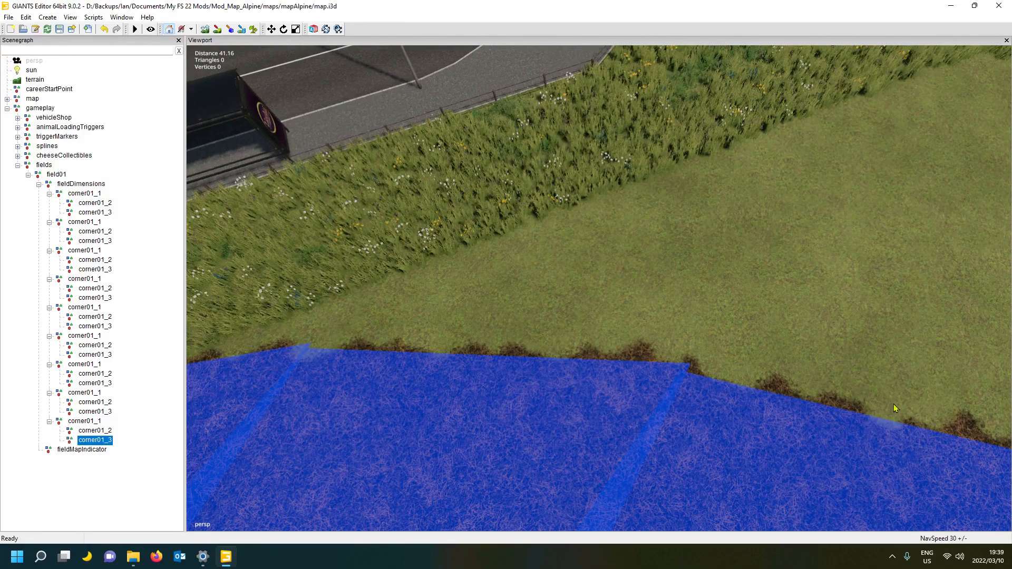
pyautogui.moveTo(532, 418)
pyautogui.keyDown('alt'); pyautogui.mouseDown()
pyautogui.moveTo(960, 305)
pyautogui.moveTo(493, 413)
pyautogui.moveTo(551, 425)
pyautogui.moveTo(517, 427)
pyautogui.mouseUp(); pyautogui.keyUp('alt')
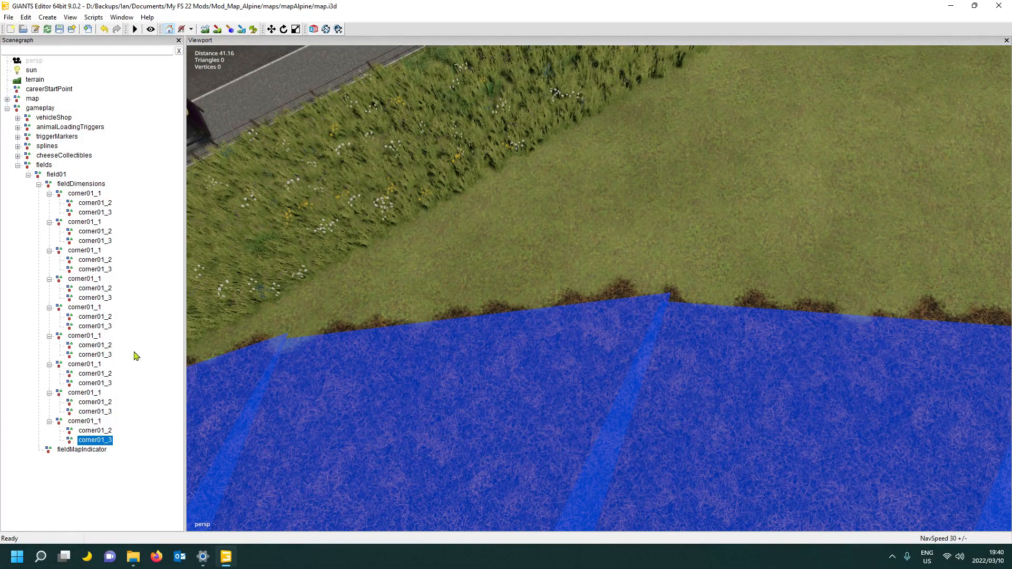
pyautogui.click(88, 338)
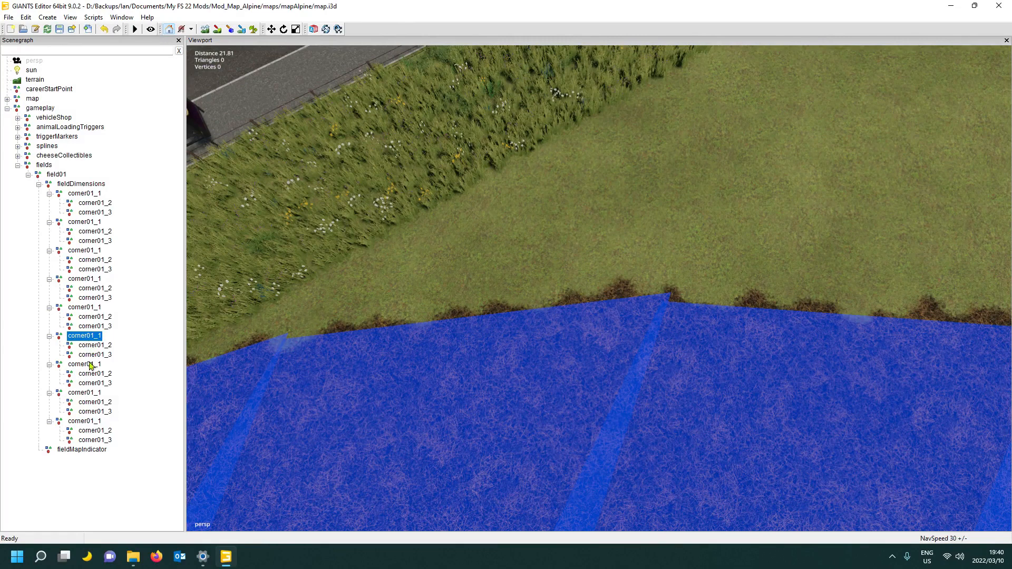
pyautogui.click(90, 366)
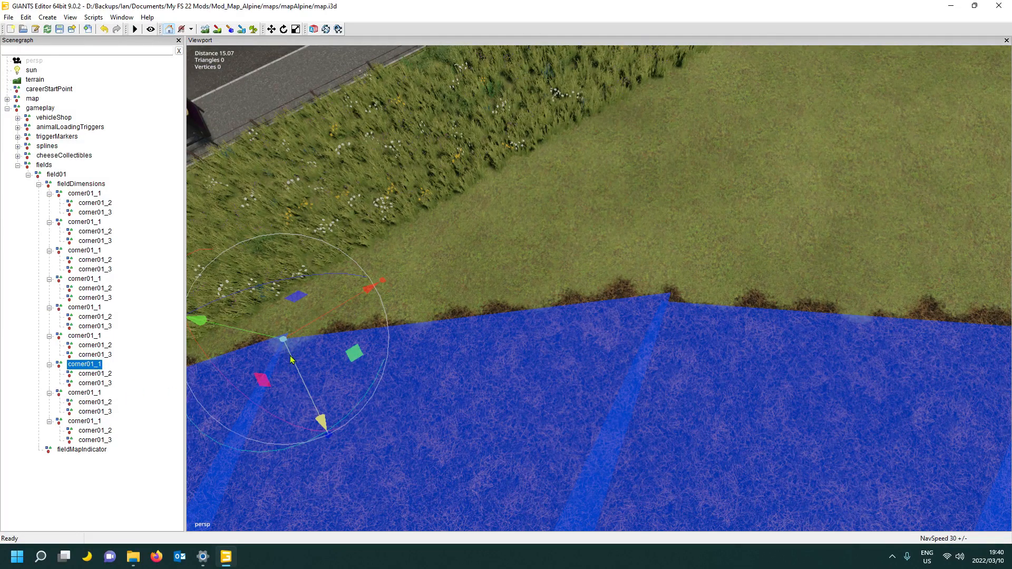
pyautogui.hotkey('ctrl', 'b')
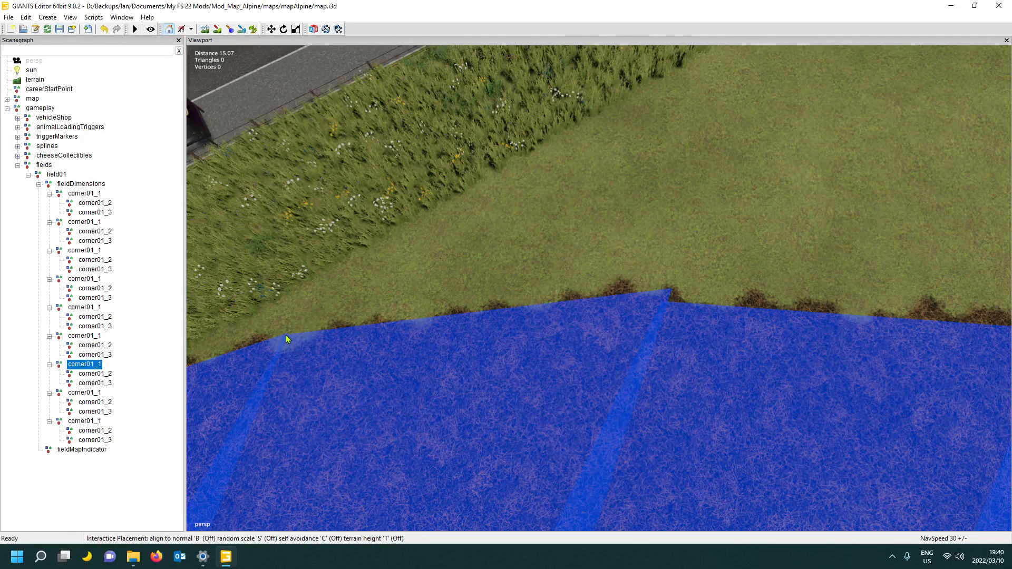
pyautogui.click(286, 335)
# Pull the seventh area's corner01_2 back to meet the eighth area's starting corner at the soil edge
pyautogui.click(108, 374)
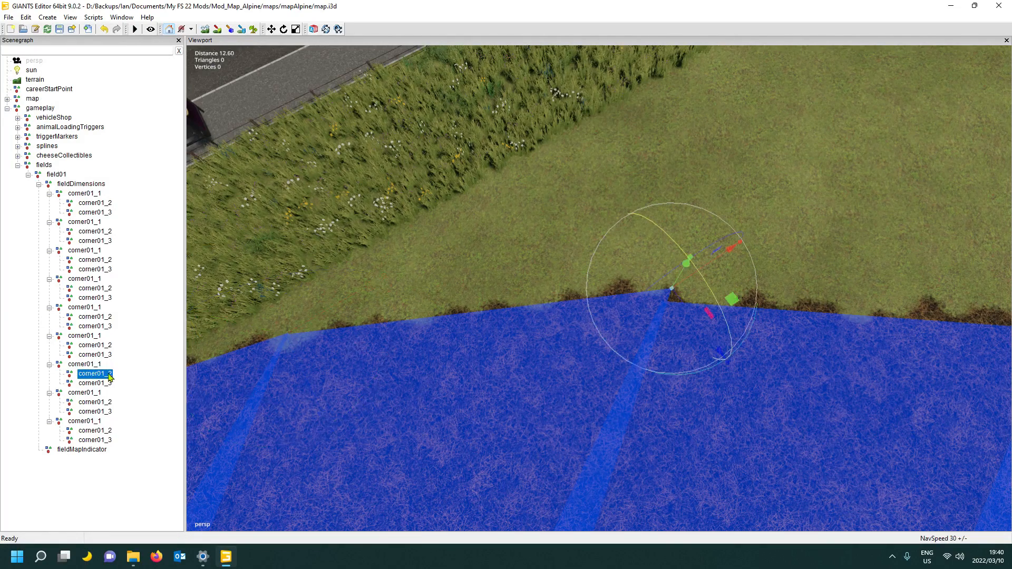
pyautogui.hotkey('ctrl', 'b')
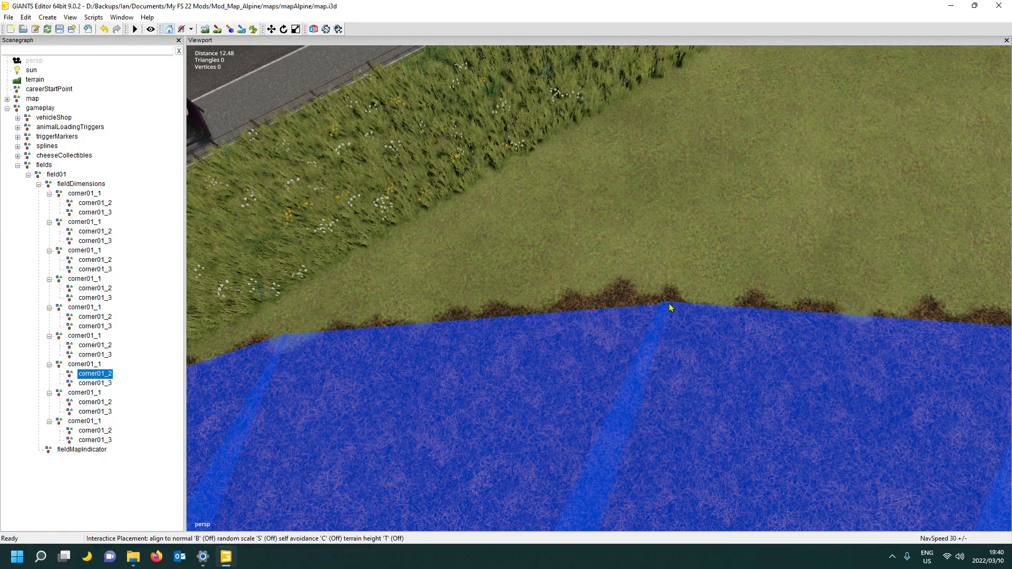
pyautogui.click(667, 302)
pyautogui.keyDown('alt'); pyautogui.moveTo(525, 392); pyautogui.dragTo(538, 382); pyautogui.keyUp('alt')
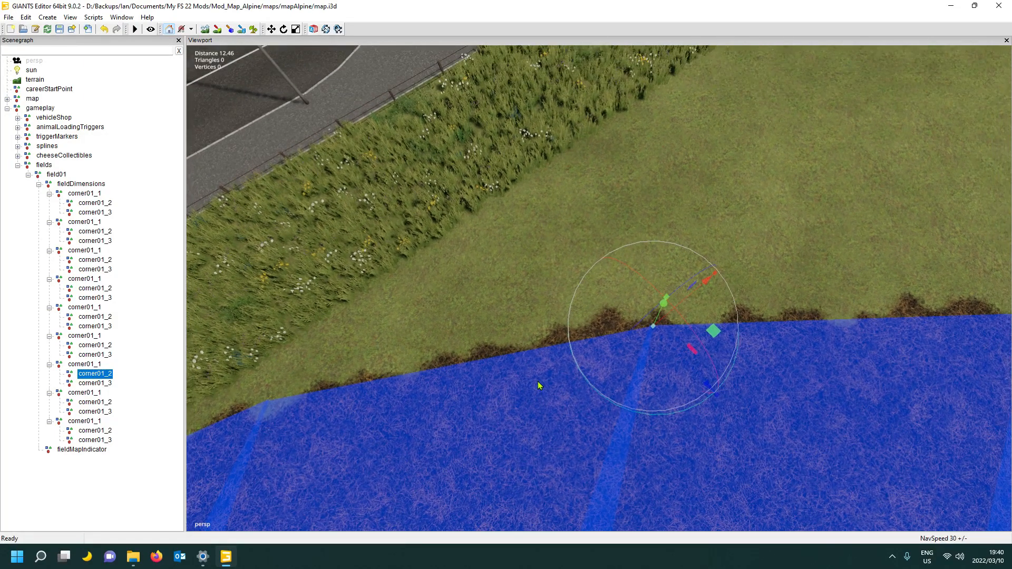
# Adjust the ninth area's corner01_1 so it meets the end of the eighth area at the soil boundary
pyautogui.click(165, 273)
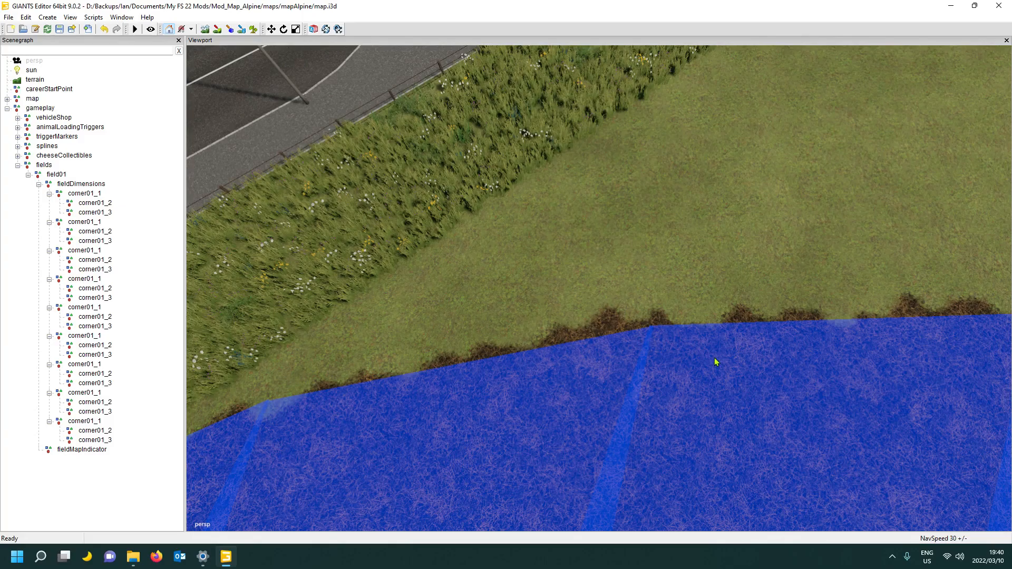
pyautogui.keyDown('alt'); pyautogui.moveTo(715, 361); pyautogui.dragTo(677, 357); pyautogui.keyUp('alt')
pyautogui.keyDown('alt'); pyautogui.moveTo(677, 356); pyautogui.dragTo(714, 388, button='middle'); pyautogui.keyUp('alt')
pyautogui.keyDown('alt'); pyautogui.moveTo(714, 388); pyautogui.dragTo(622, 384); pyautogui.keyUp('alt')
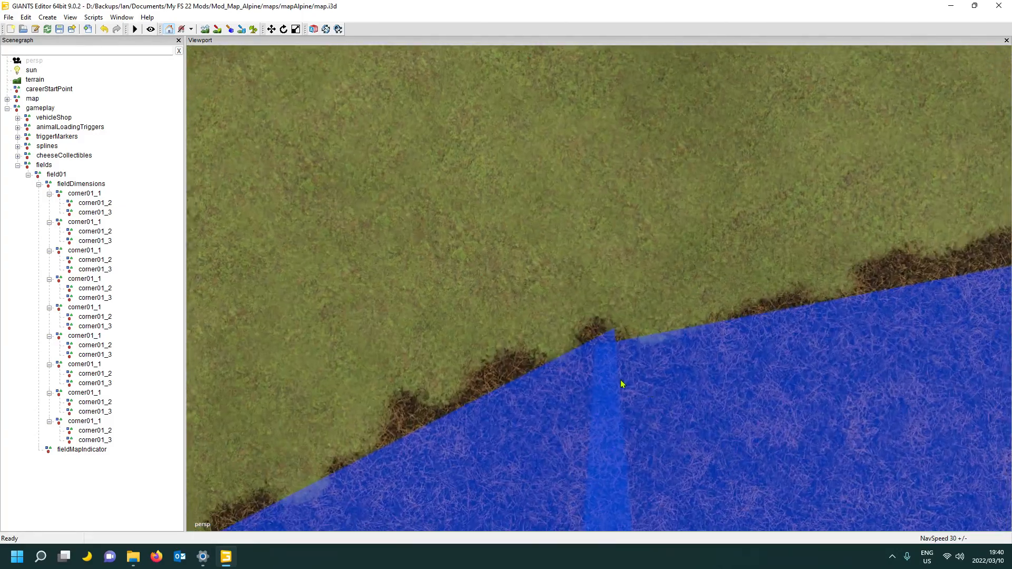
pyautogui.click(84, 422)
pyautogui.moveTo(613, 431); pyautogui.dragTo(613, 331)
pyautogui.scroll(-4, 280, 379)
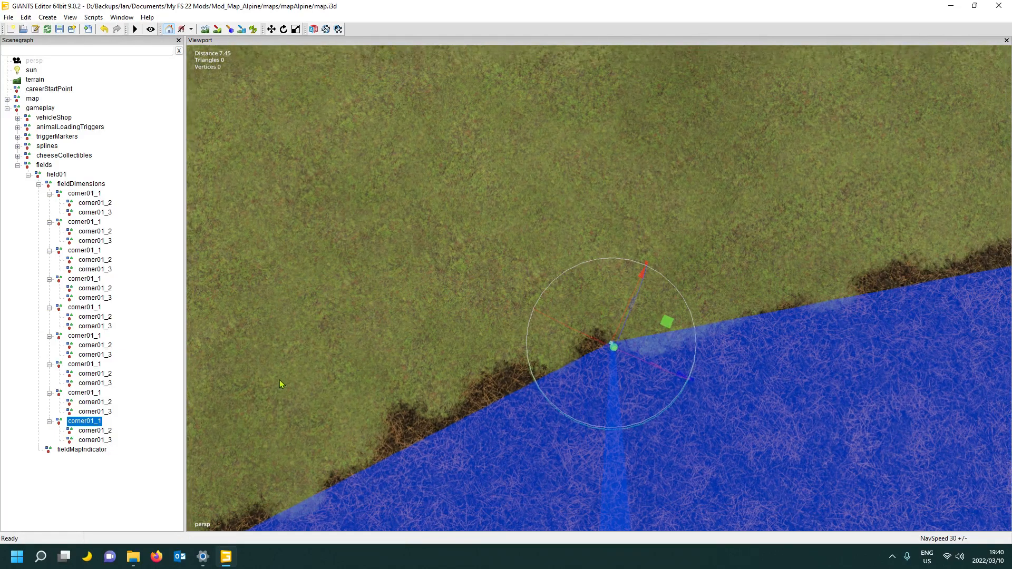
# Move the ninth area's corner01_2 back from the grass onto the edge of the soil
pyautogui.keyDown('alt'); pyautogui.moveTo(280, 380); pyautogui.dragTo(279, 380, button='middle'); pyautogui.keyUp('alt')
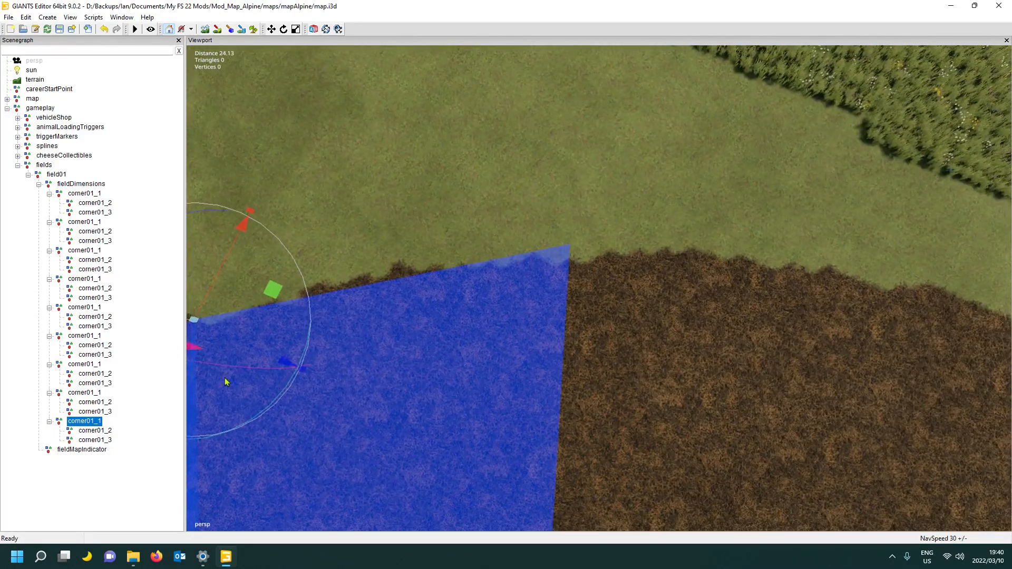
pyautogui.click(88, 431)
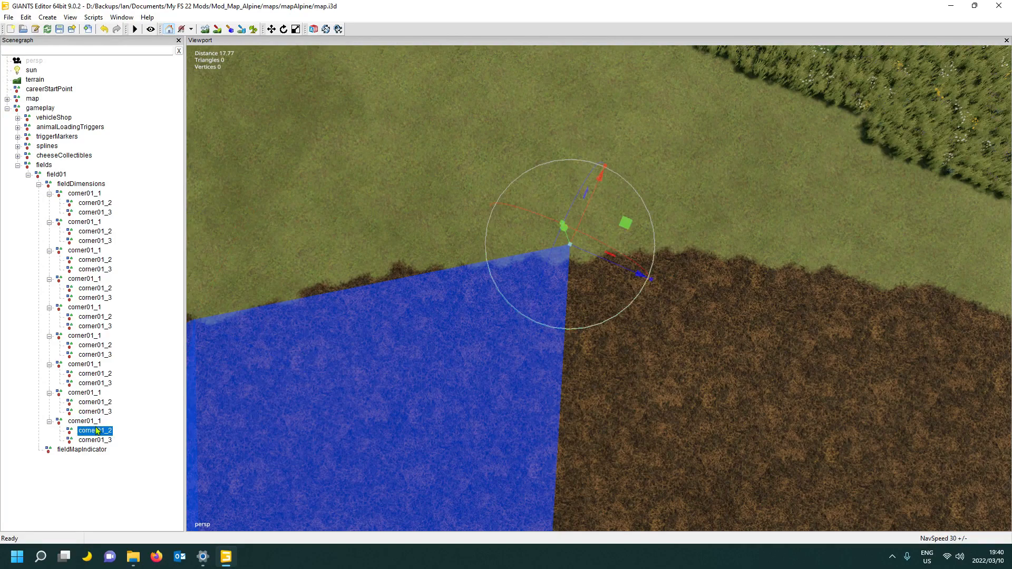
pyautogui.hotkey('ctrl', 'b')
pyautogui.moveTo(586, 287); pyautogui.dragTo(574, 266)
pyautogui.click(571, 263)
# Check the ninth area's corner01_3 against the main area's edge and its corner01_2 against the soil boundary
pyautogui.keyDown('alt'); pyautogui.moveTo(481, 378); pyautogui.dragTo(498, 356); pyautogui.keyUp('alt')
pyautogui.scroll(-6, 491, 380)
pyautogui.scroll(5, 670, 422)
pyautogui.scroll(-2, 498, 356)
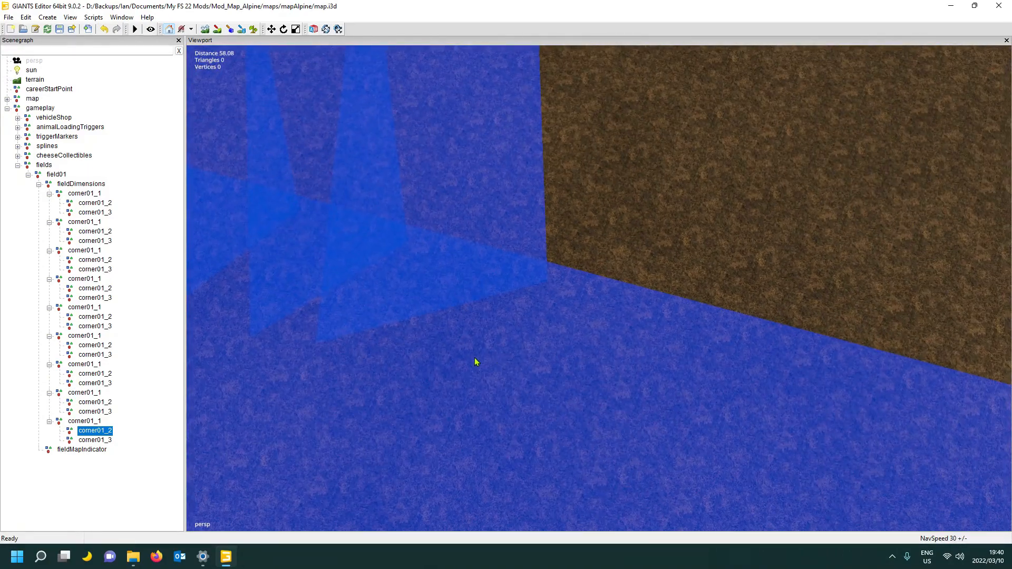
pyautogui.click(108, 441)
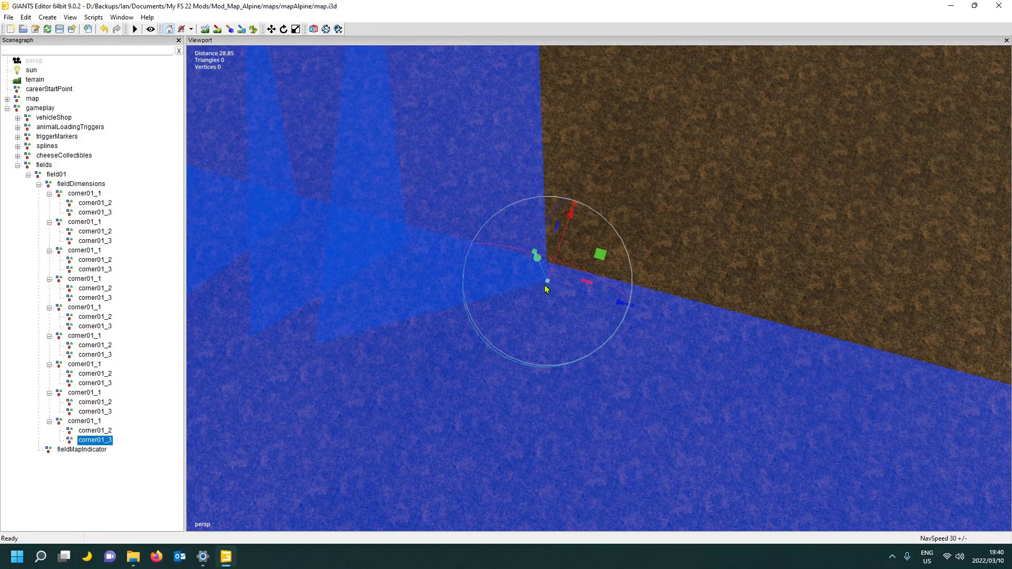
pyautogui.keyDown('alt'); pyautogui.moveTo(558, 372); pyautogui.dragTo(560, 311); pyautogui.keyUp('alt')
pyautogui.keyDown('alt'); pyautogui.moveTo(520, 373); pyautogui.dragTo(505, 417); pyautogui.keyUp('alt')
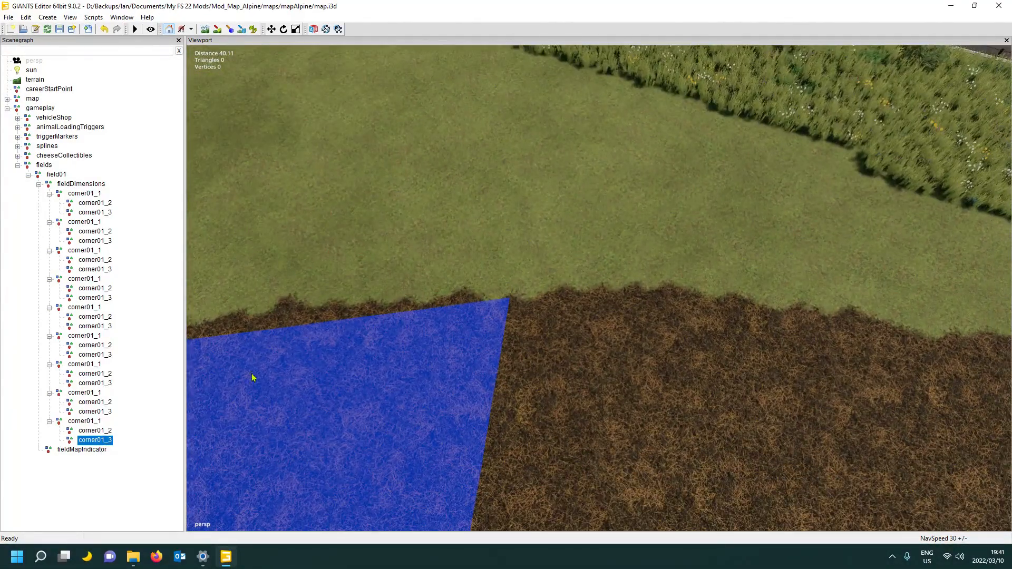
# Duplicate the ninth corner01_1 group and place the copy on the ninth area's corner01_2 at the soil boundary
pyautogui.click(88, 422)
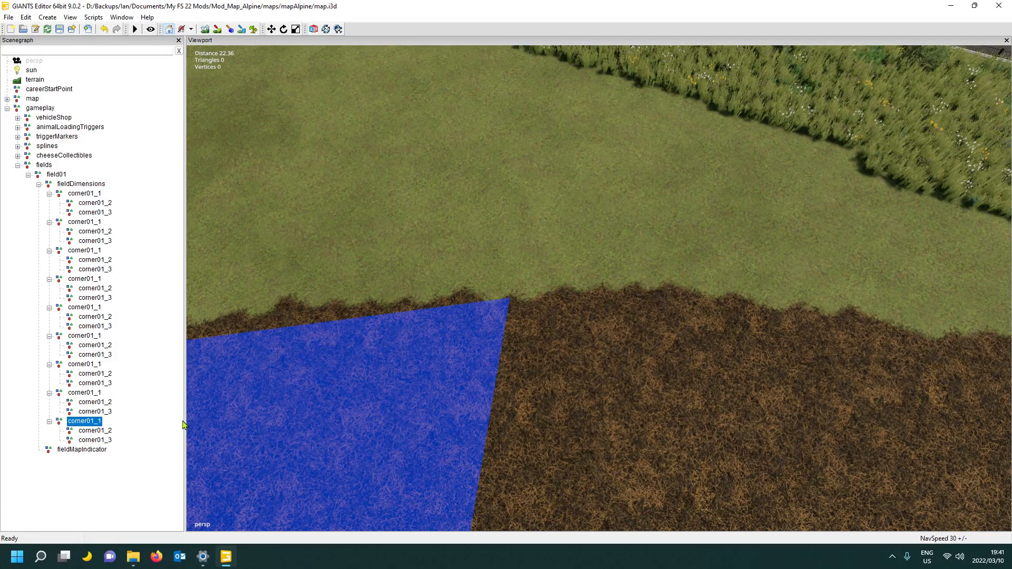
pyautogui.hotkey('ctrl', 'd')
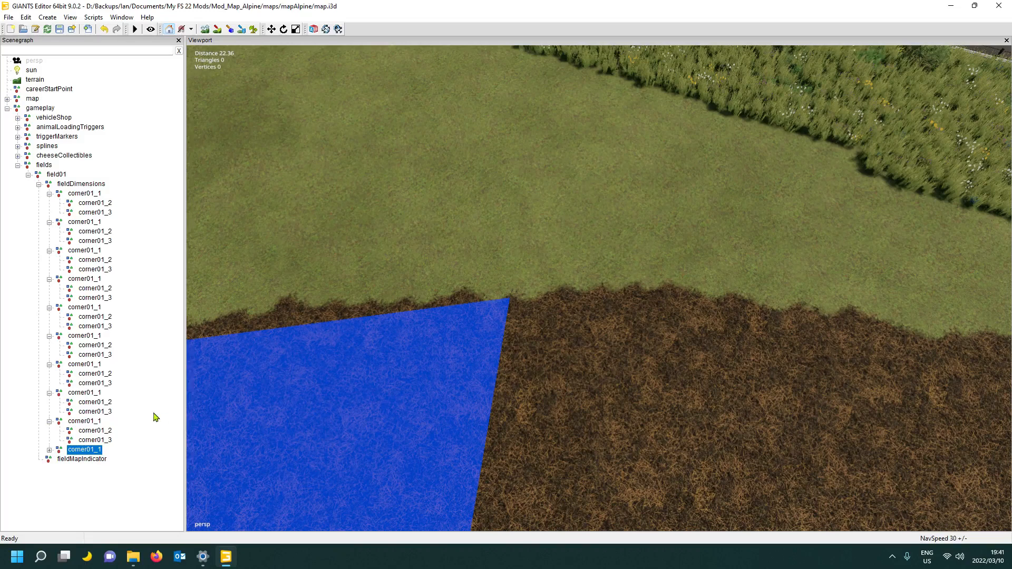
pyautogui.keyDown('ctrl'); pyautogui.keyDown('shift'); pyautogui.moveTo(511, 349); pyautogui.dragTo(507, 303); pyautogui.keyUp('shift'); pyautogui.keyUp('ctrl')
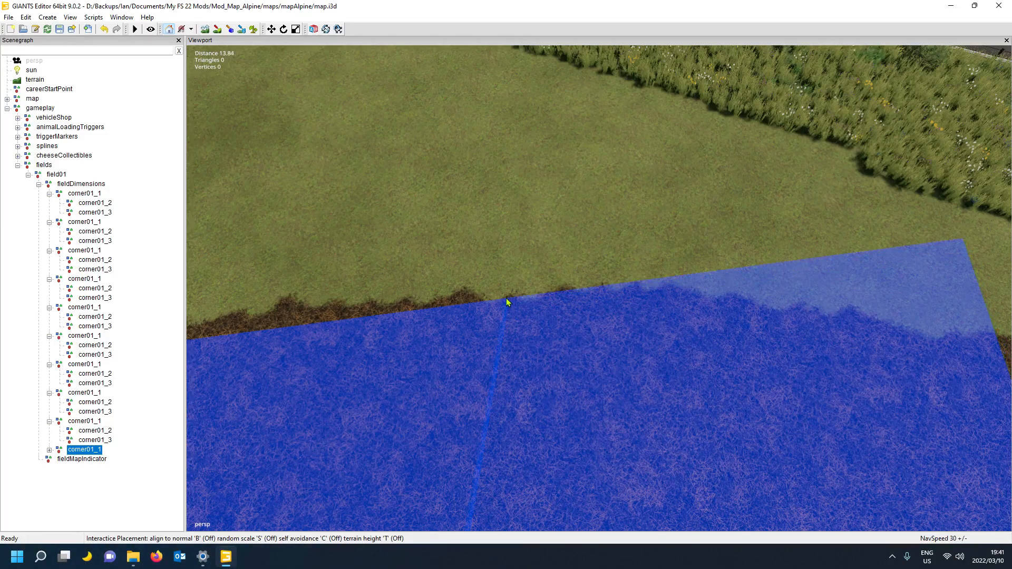
pyautogui.click(507, 300)
# Expand the tenth corner01_1 group and place its corner01_2 further along the soil edge where the curve levels out
pyautogui.keyDown('alt'); pyautogui.moveTo(625, 398); pyautogui.dragTo(664, 397); pyautogui.keyUp('alt')
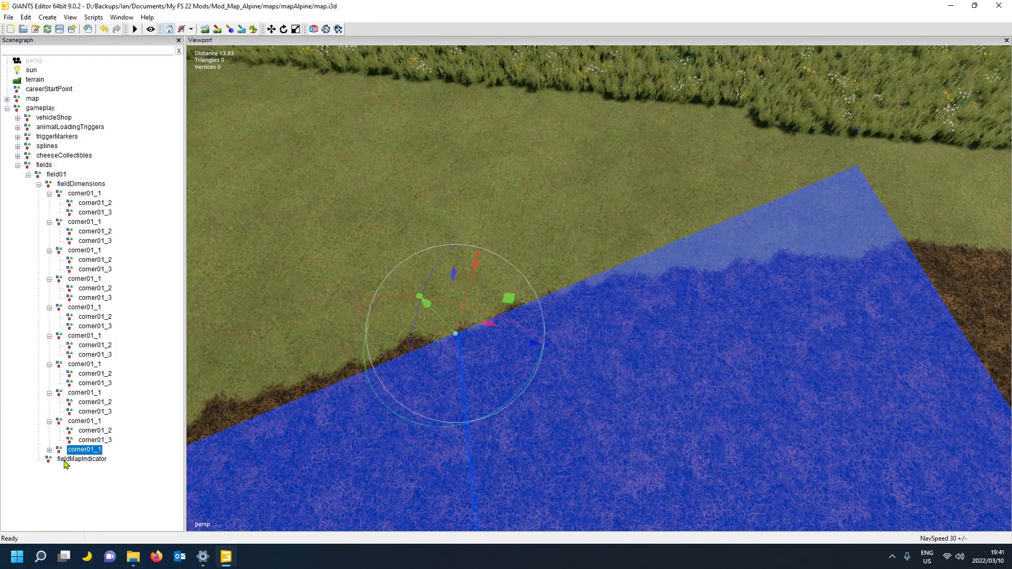
pyautogui.click(49, 450)
pyautogui.click(97, 463)
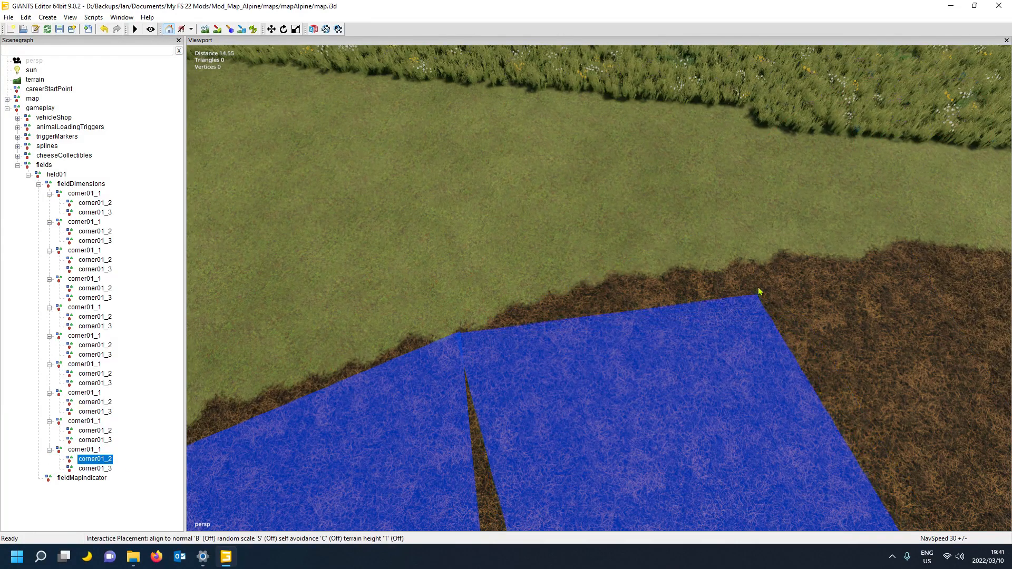
pyautogui.click(914, 246)
# Place the tenth area's corner01_3 across the field, just inside the main area's edge
pyautogui.scroll(-5, 654, 379)
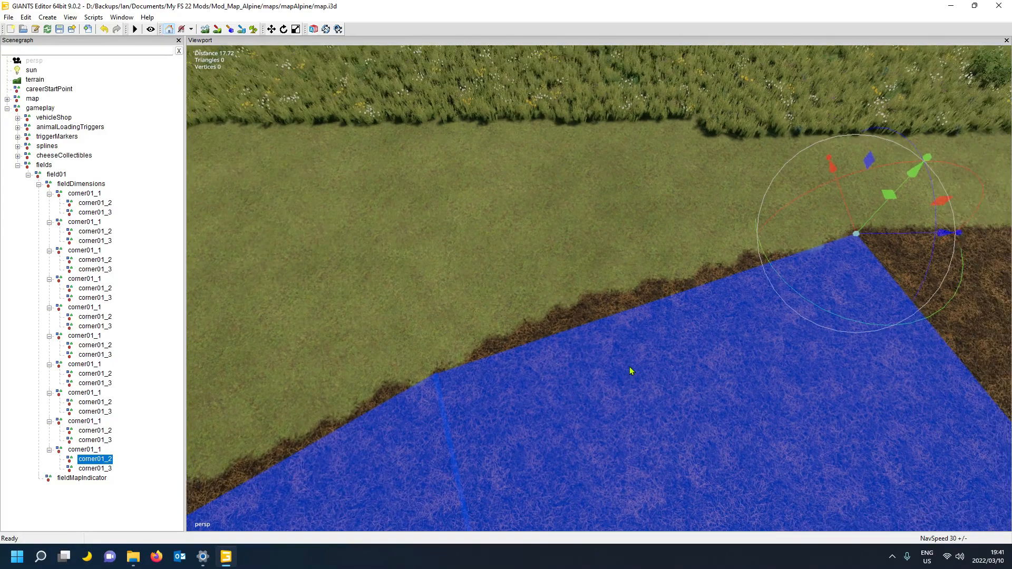
pyautogui.scroll(-5, 652, 403)
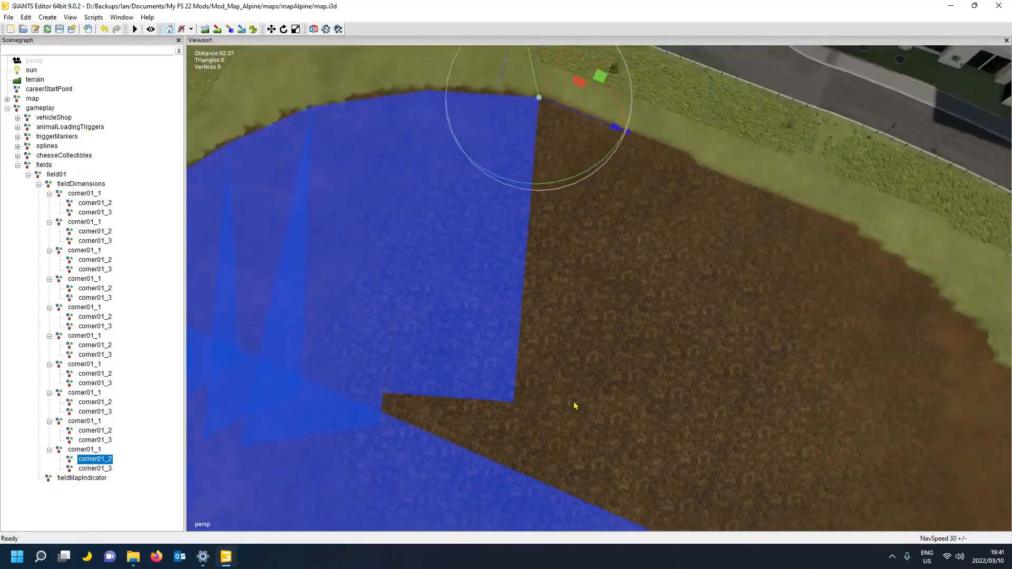
pyautogui.scroll(1, 633, 413)
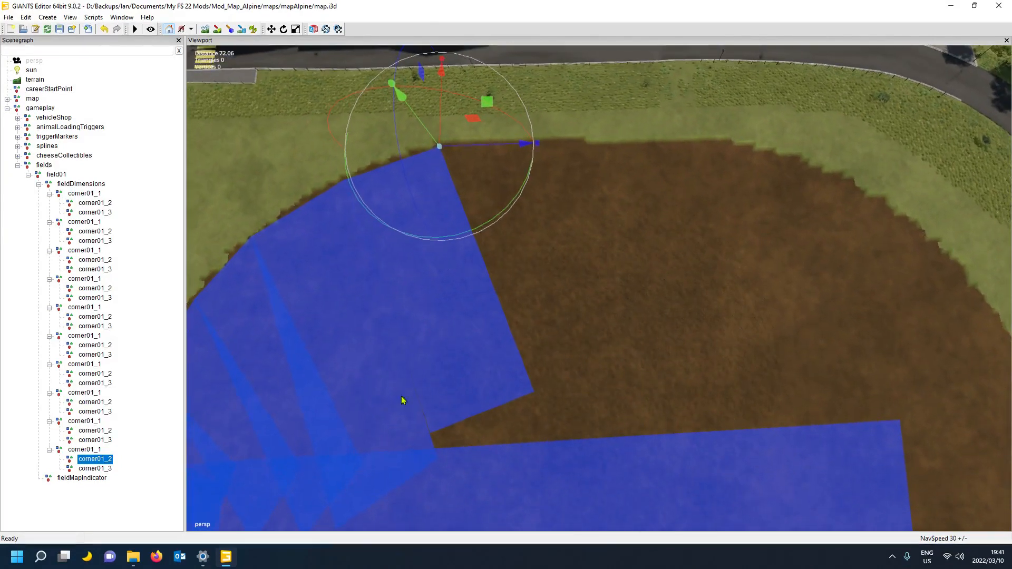
pyautogui.click(103, 469)
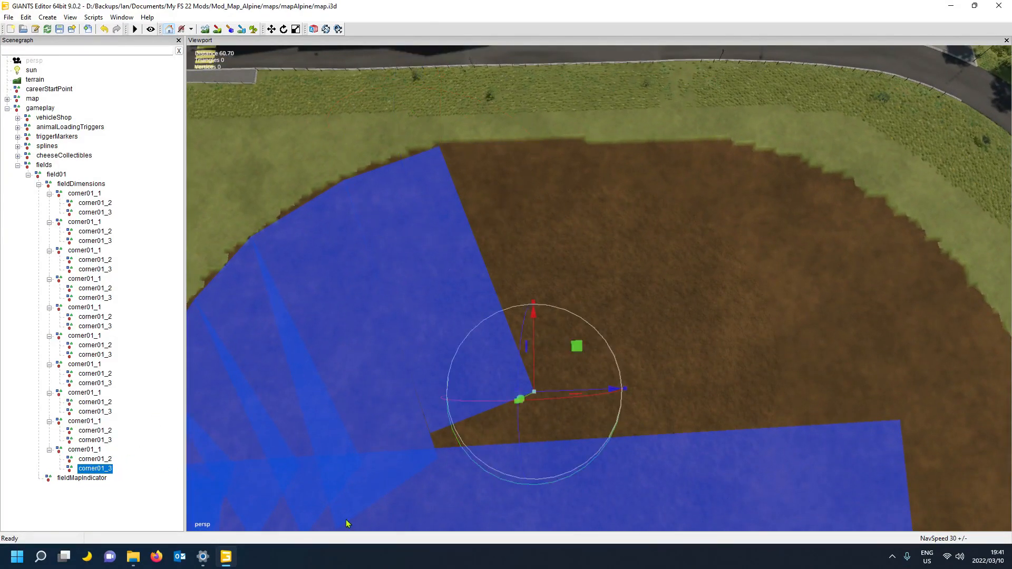
pyautogui.hotkey('ctrl', 'b')
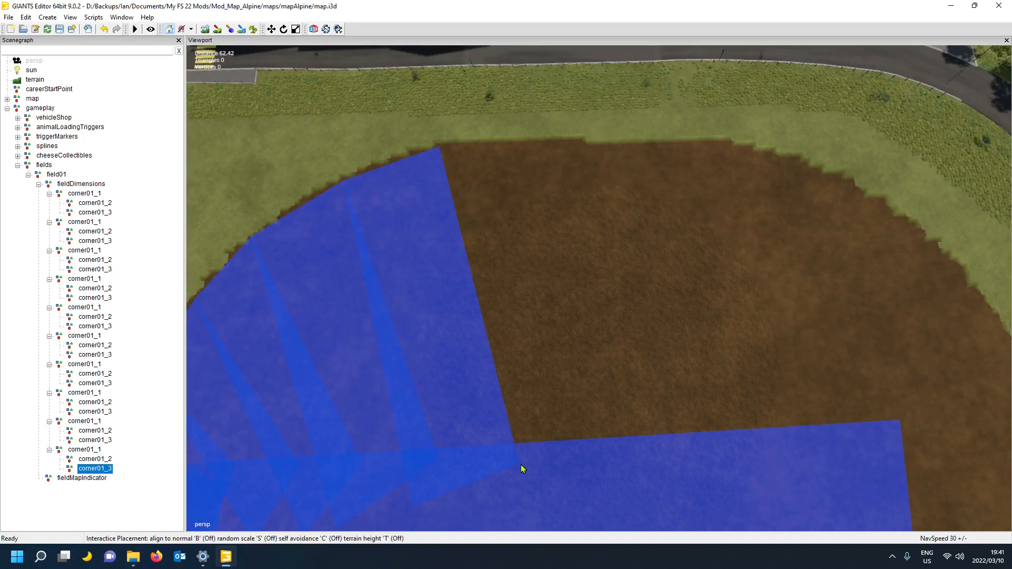
pyautogui.click(520, 464)
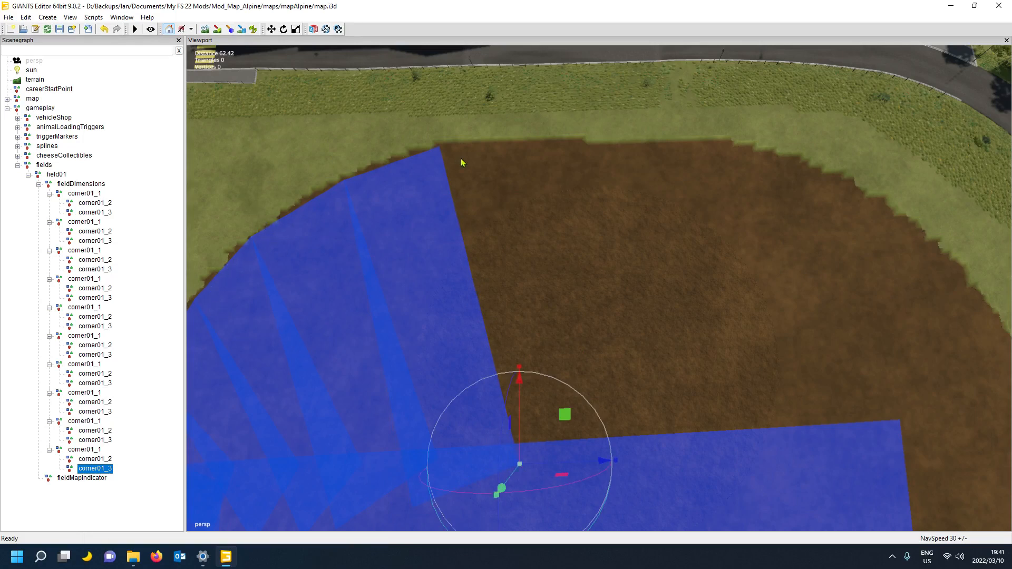
# Duplicate the tenth corner01_1 group and place the copy on the tenth area's corner01_2 at the soil boundary
pyautogui.click(79, 450)
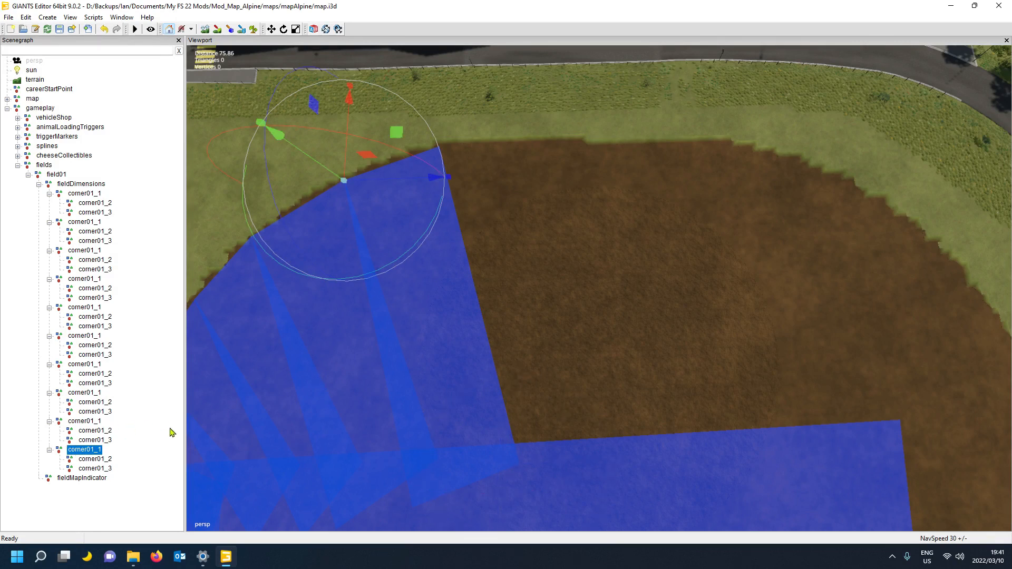
pyautogui.hotkey('ctrl', 'd')
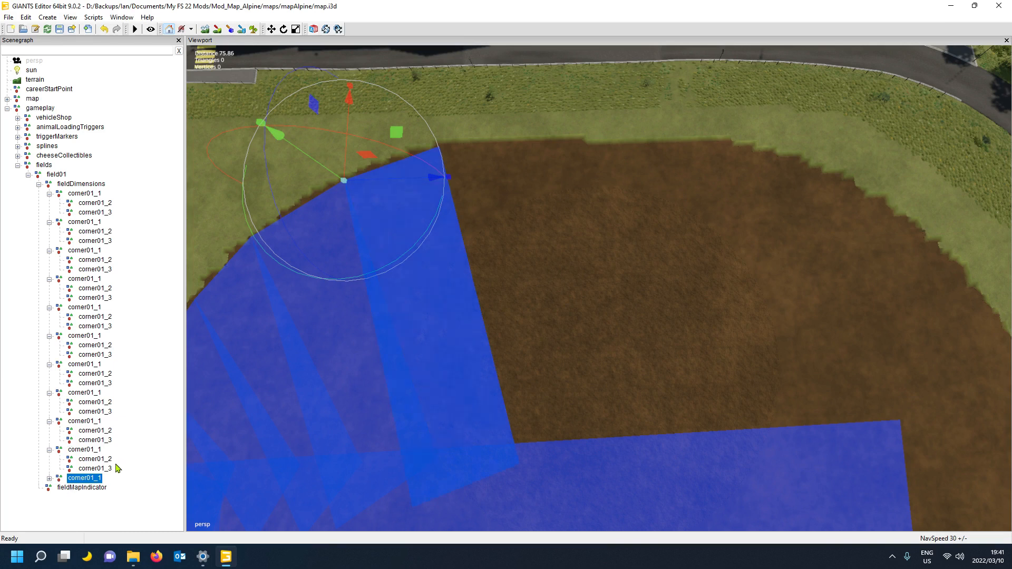
pyautogui.hotkey('ctrl', 'b')
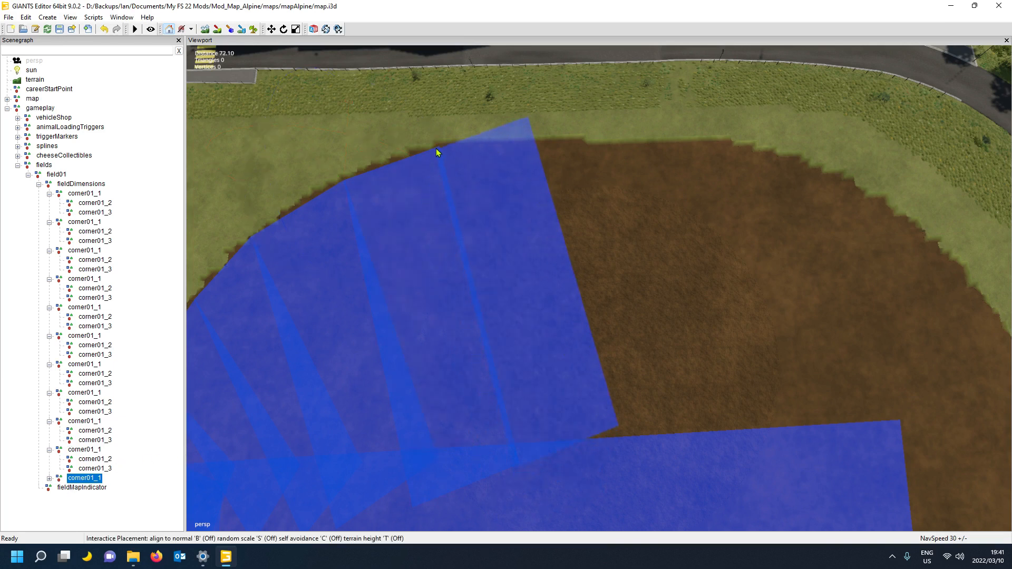
pyautogui.click(436, 150)
# Expand the eleventh corner01_1 group and place its corner01_2 at the far end of the straight stretch of soil edge
pyautogui.click(49, 478)
pyautogui.click(95, 488)
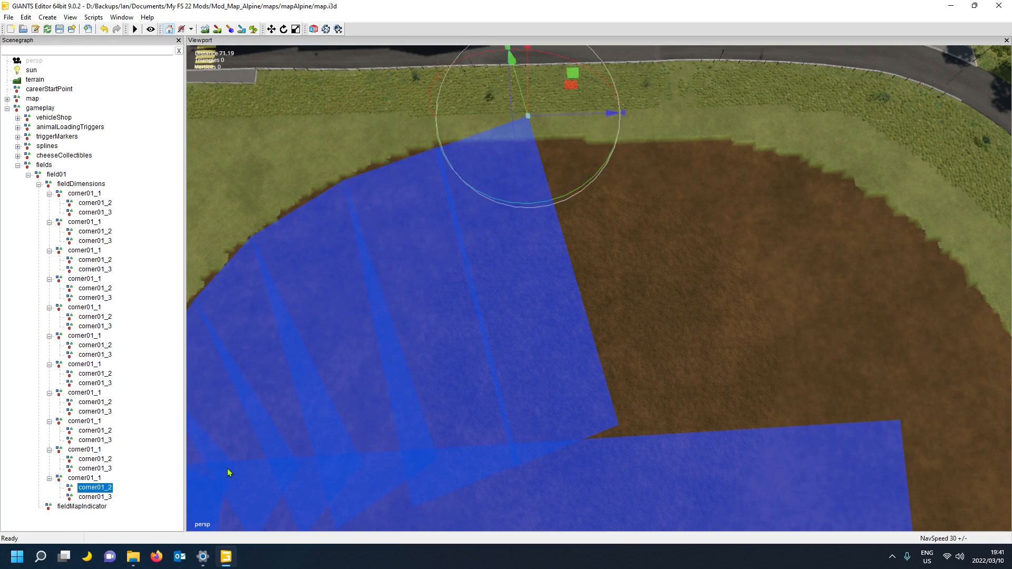
pyautogui.hotkey('ctrl', 'b')
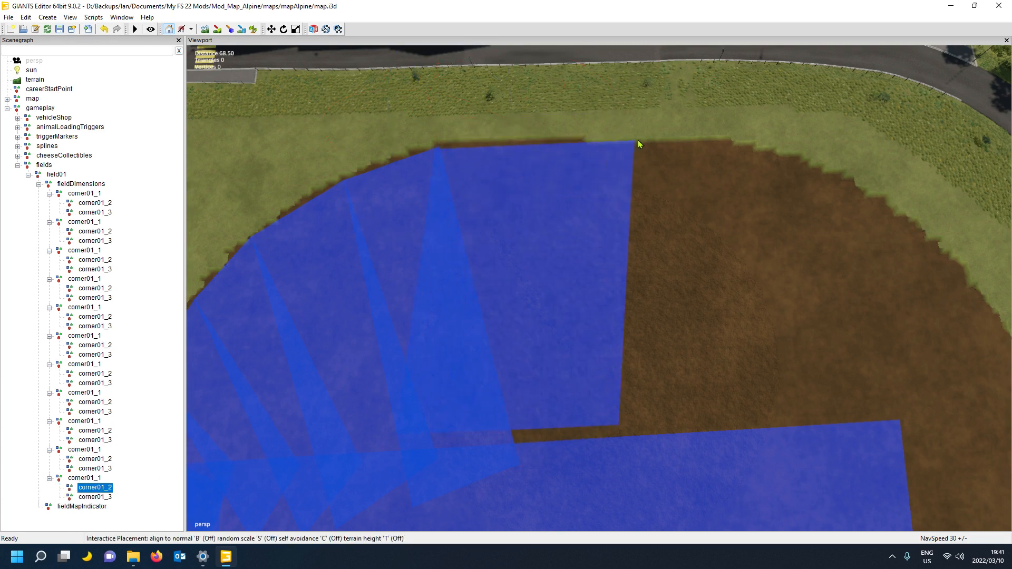
pyautogui.click(732, 141)
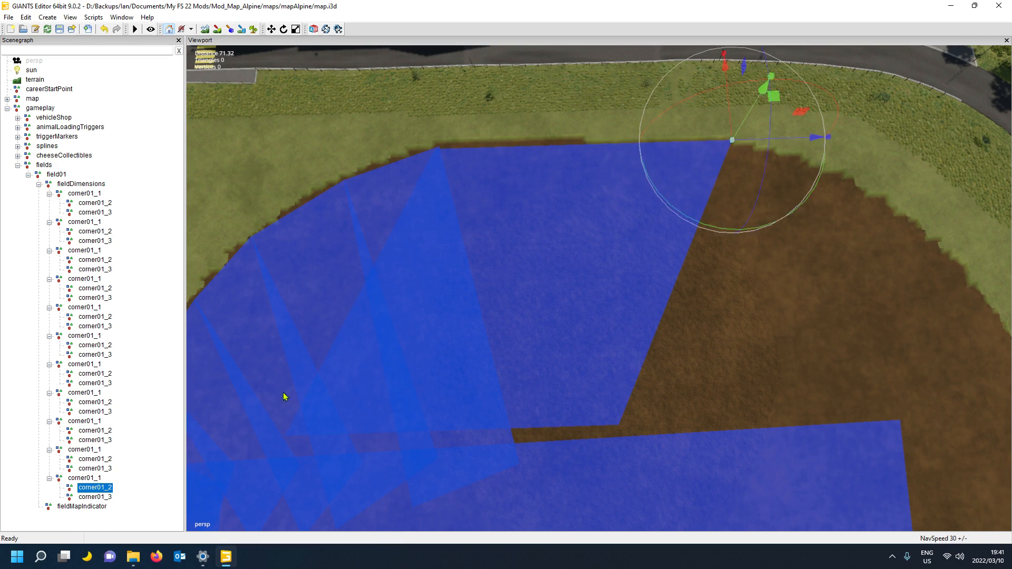
# Place the eleventh area's corner01_3 across the field from its corner01_2, inside the main area's edge
pyautogui.click(92, 497)
pyautogui.hotkey('ctrl', 'b')
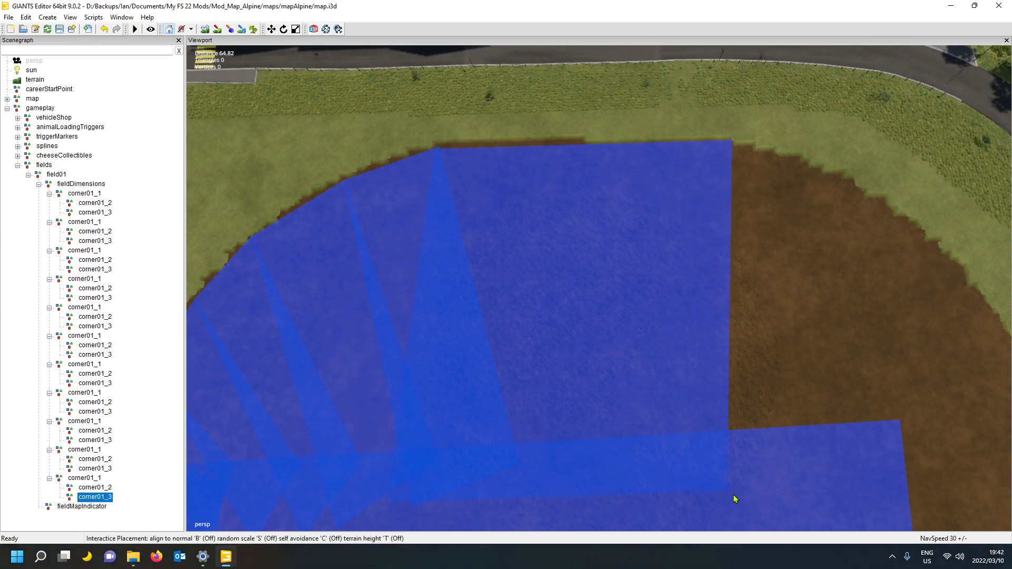
pyautogui.click(742, 498)
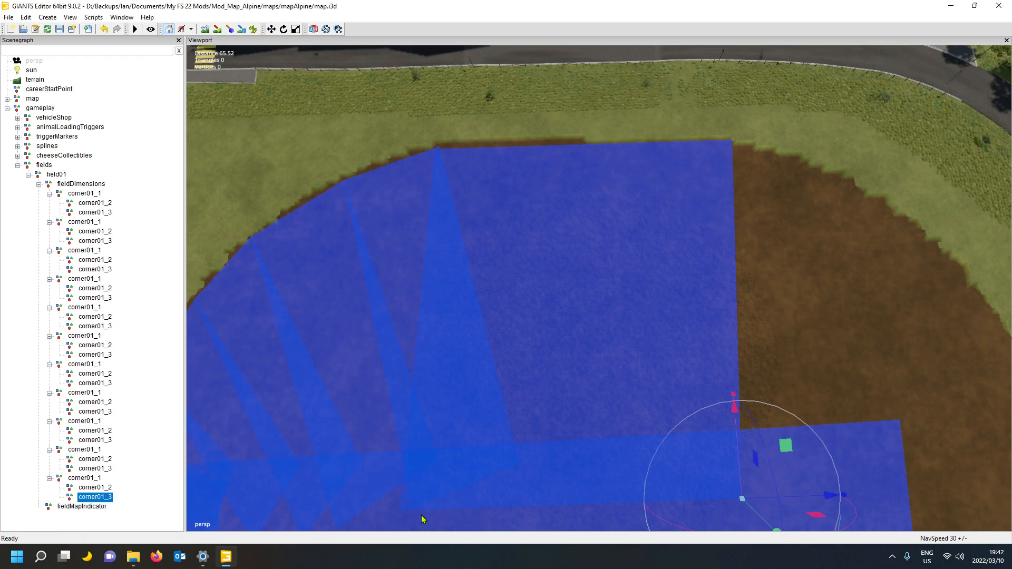
# Select the eleventh corner01_1 group with the uncovered soil curve beyond its corner01_2 in view
pyautogui.scroll(-4, 504, 436)
pyautogui.keyDown('alt'); pyautogui.moveTo(460, 441); pyautogui.dragTo(508, 450); pyautogui.keyUp('alt')
pyautogui.keyDown('alt'); pyautogui.moveTo(509, 449); pyautogui.dragTo(509, 443, button='middle'); pyautogui.keyUp('alt')
pyautogui.moveTo(508, 443)
pyautogui.keyDown('alt'); pyautogui.mouseDown()
pyautogui.moveTo(721, 452)
pyautogui.moveTo(843, 368)
pyautogui.moveTo(710, 438)
pyautogui.moveTo(546, 463)
pyautogui.moveTo(519, 393)
pyautogui.moveTo(485, 381)
pyautogui.moveTo(540, 441)
pyautogui.moveTo(517, 436)
pyautogui.moveTo(527, 443)
pyautogui.mouseUp(); pyautogui.keyUp('alt')
pyautogui.scroll(2, 485, 382)
pyautogui.scroll(3, 506, 413)
pyautogui.scroll(-2, 527, 443)
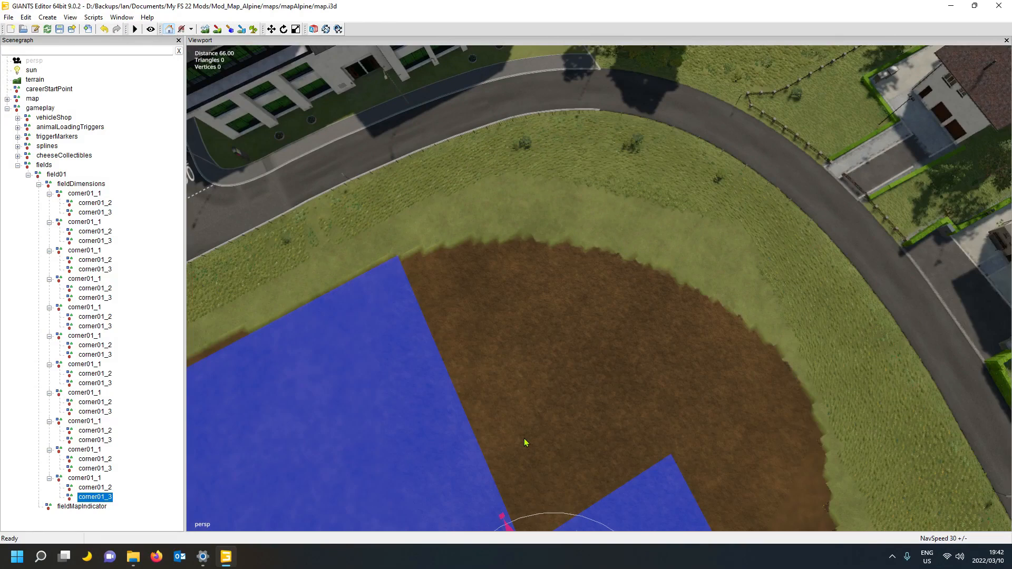
pyautogui.click(97, 479)
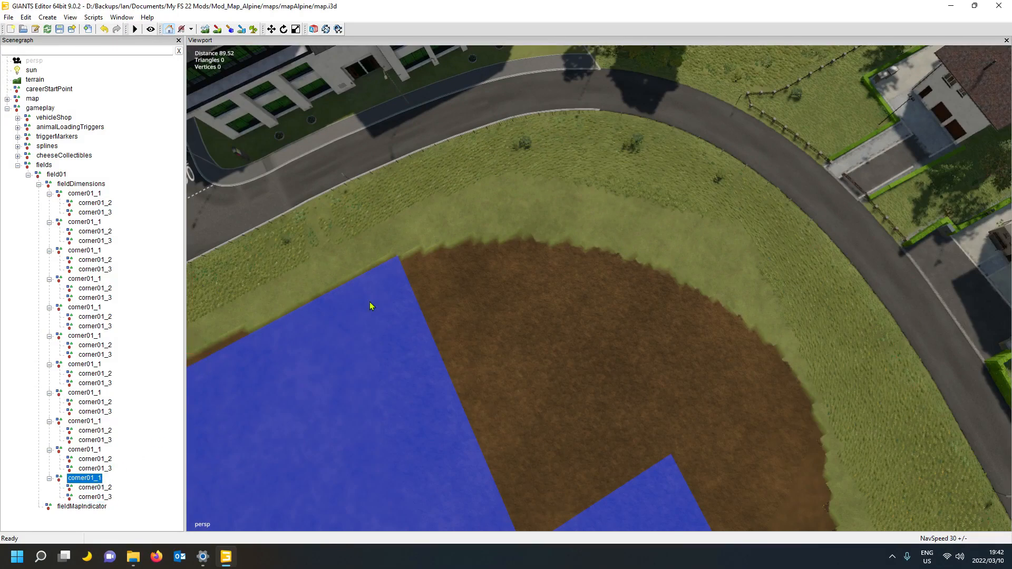
pyautogui.hotkey('ctrl', 'b')
pyautogui.click(401, 266)
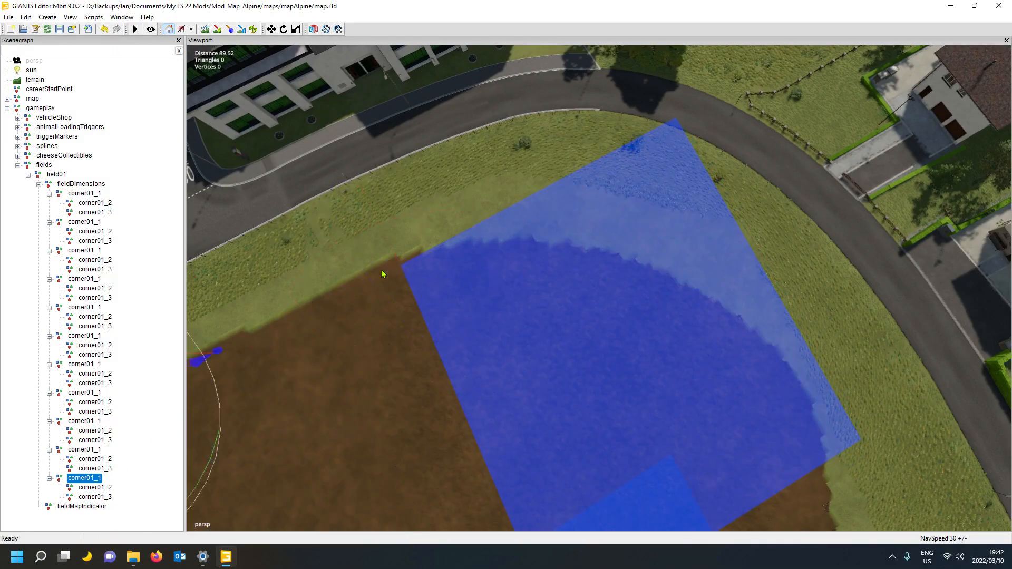
pyautogui.hotkey('ctrl', 'z')
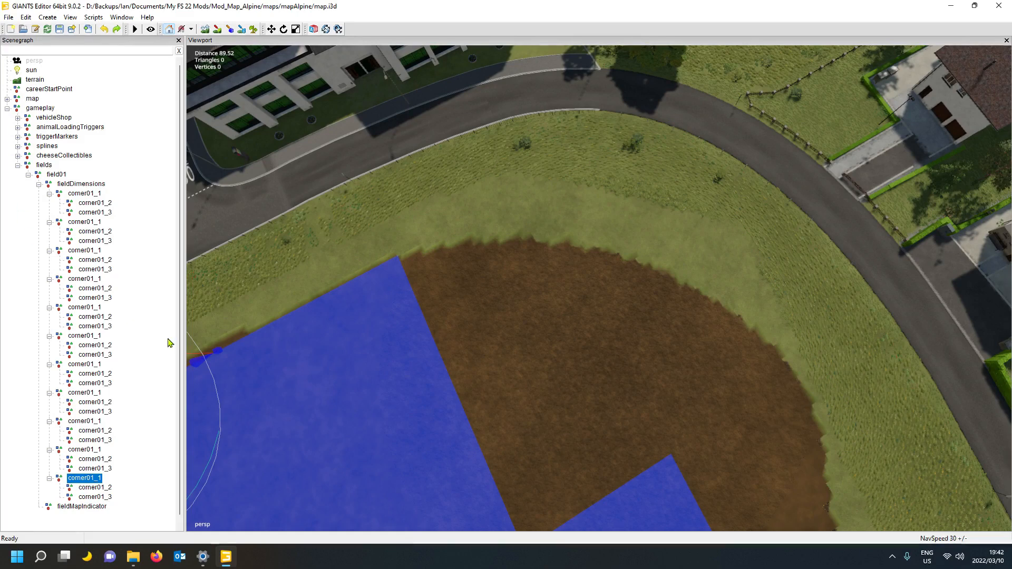
# Duplicate the eleventh corner01_1 group and place the copy on the eleventh area's corner01_2 at the soil boundary
pyautogui.hotkey('ctrl', 'd')
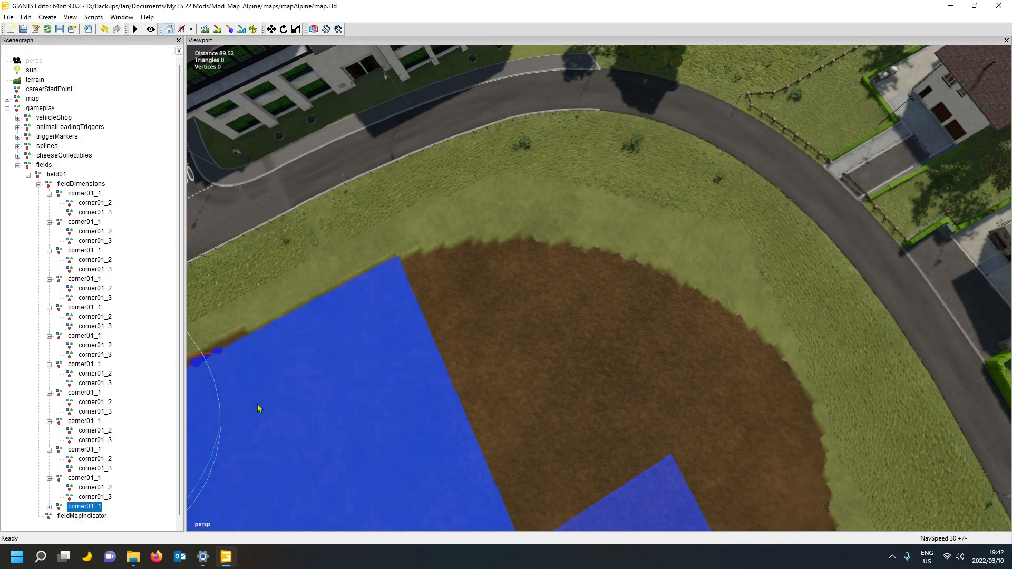
pyautogui.hotkey('ctrl', 'b')
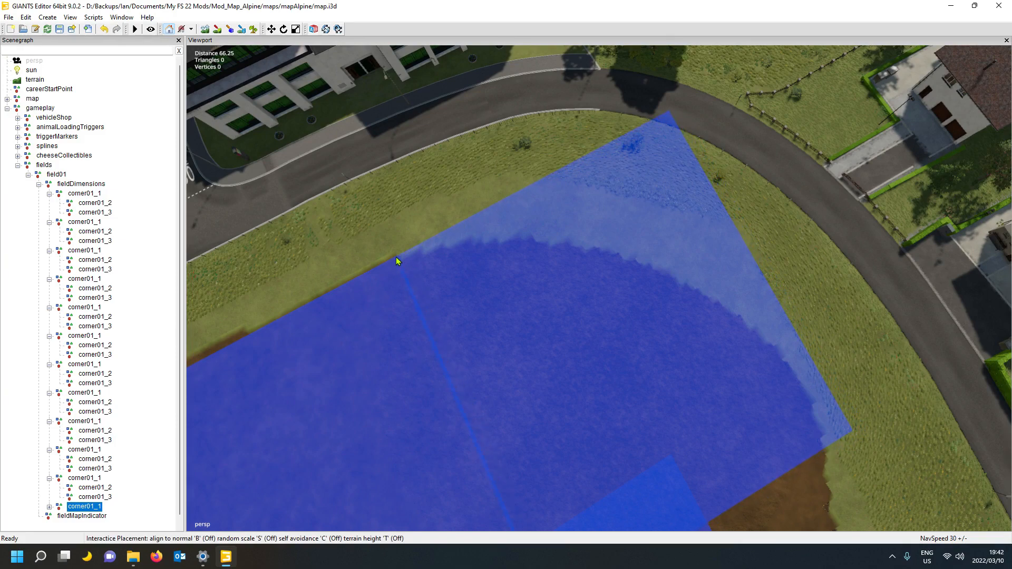
pyautogui.click(397, 259)
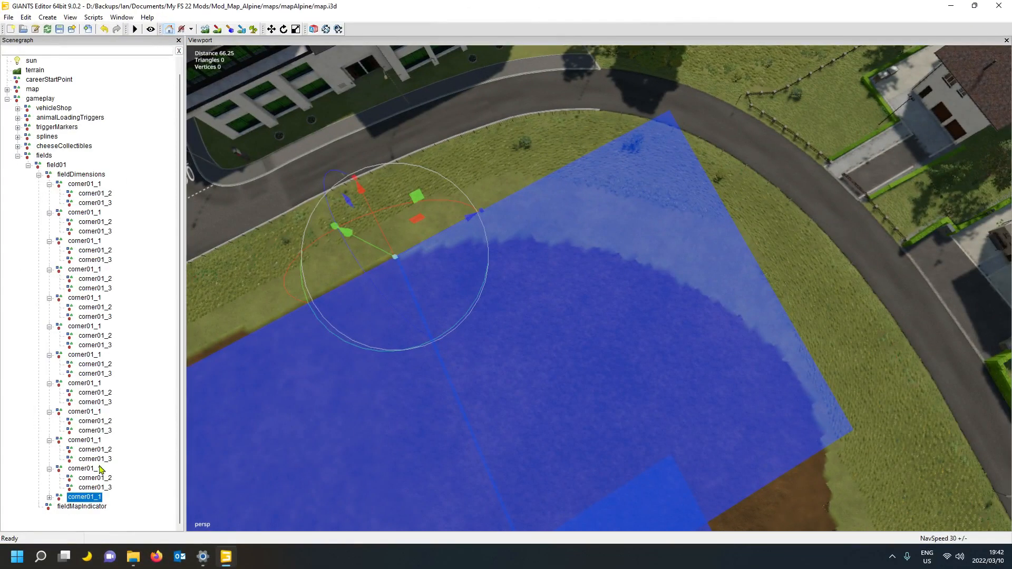
# Expand the twelfth corner01_1 group and place its corner01_2 on the soil edge where the curve begins to bend
pyautogui.click(49, 497)
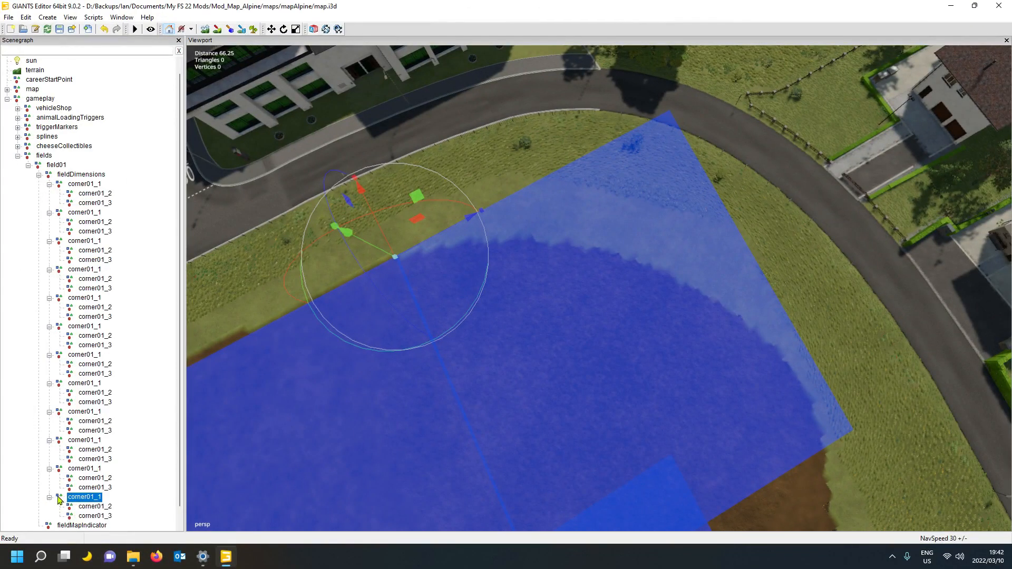
pyautogui.click(97, 506)
pyautogui.hotkey('ctrl', 'b')
pyautogui.moveTo(595, 271); pyautogui.dragTo(531, 239)
# Place the twelfth area's corner01_3 across the field, inside the main area so the gap between them is covered
pyautogui.click(101, 516)
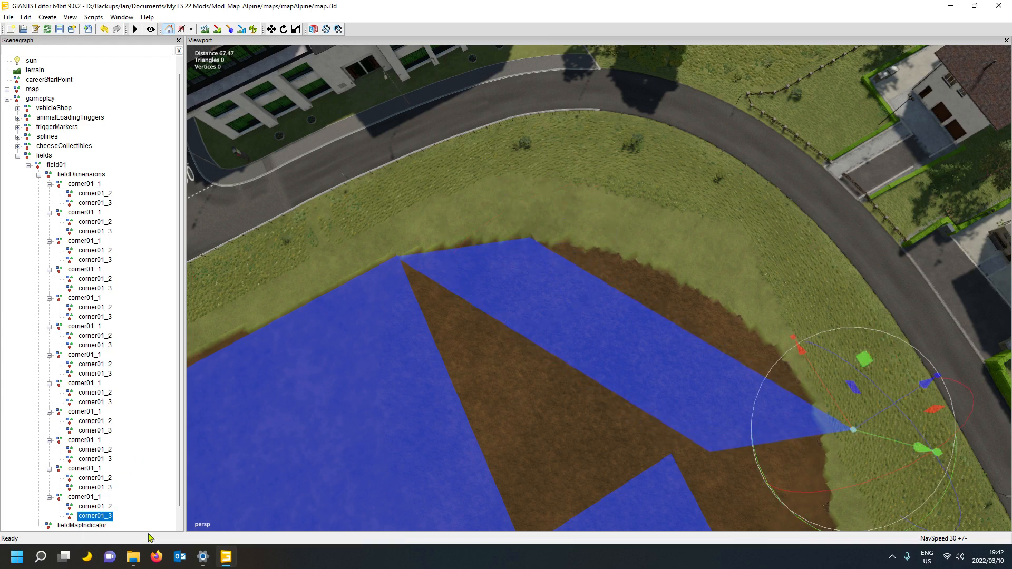
pyautogui.hotkey('ctrl', 'b')
pyautogui.click(581, 520)
pyautogui.keyDown('alt'); pyautogui.moveTo(415, 428); pyautogui.dragTo(601, 451); pyautogui.keyUp('alt')
pyautogui.hotkey('ctrl', 'b')
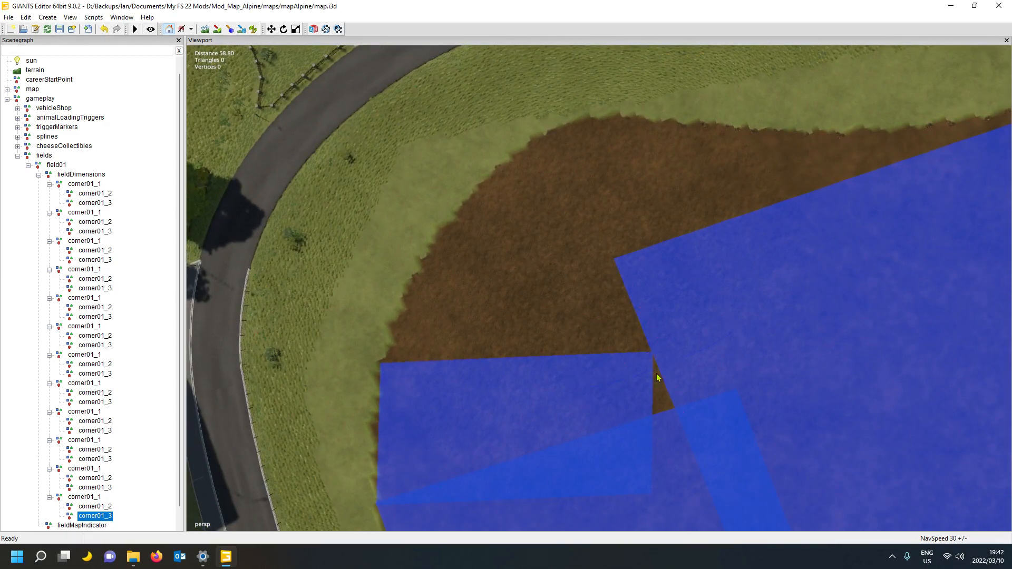
pyautogui.click(745, 352)
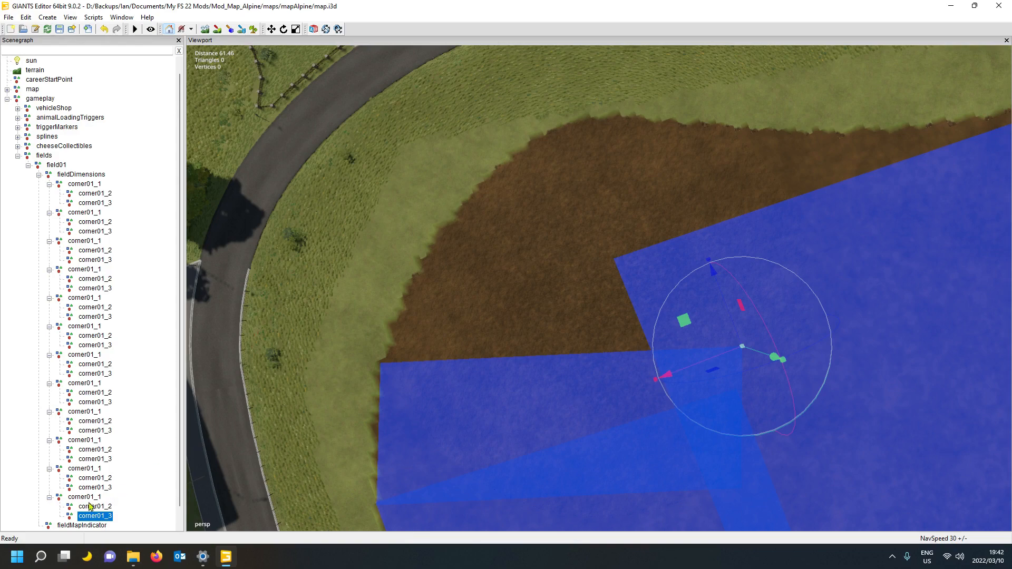
# Duplicate the twelfth corner01_1 group and place the copy on the twelfth area's corner01_2 at the soil boundary
pyautogui.scroll(-1, 100, 504)
pyautogui.click(84, 478)
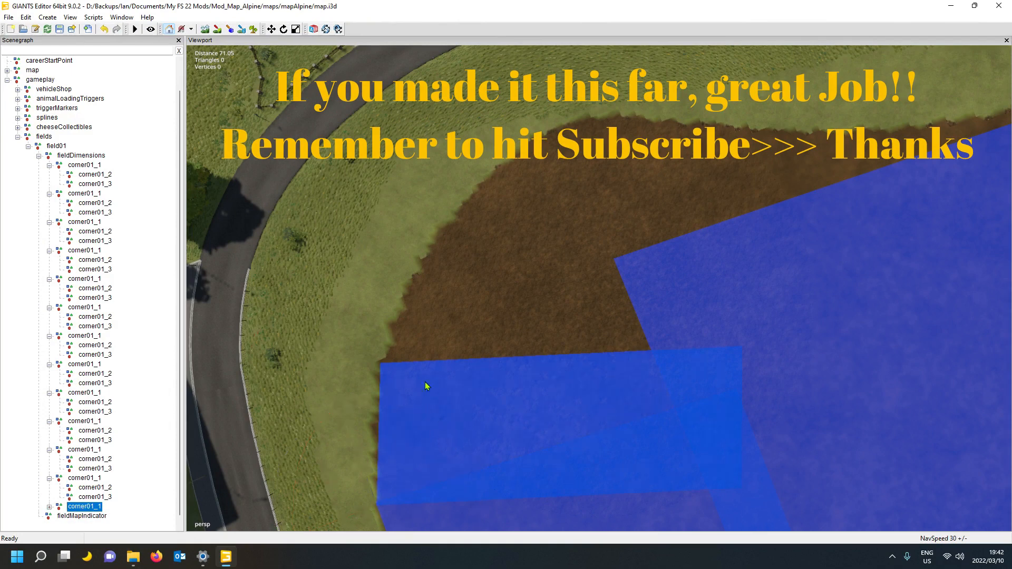
pyautogui.hotkey('ctrl', 'd')
pyautogui.click(381, 363)
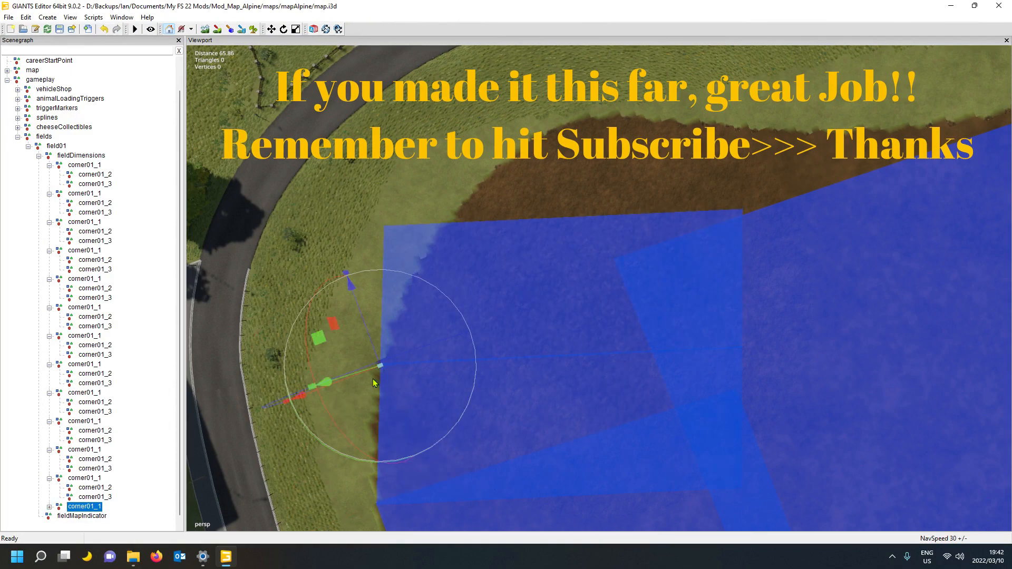
# Expand the thirteenth corner01_1 group and place its corner01_2 further around the curve on the soil edge
pyautogui.click(49, 498)
pyautogui.click(95, 506)
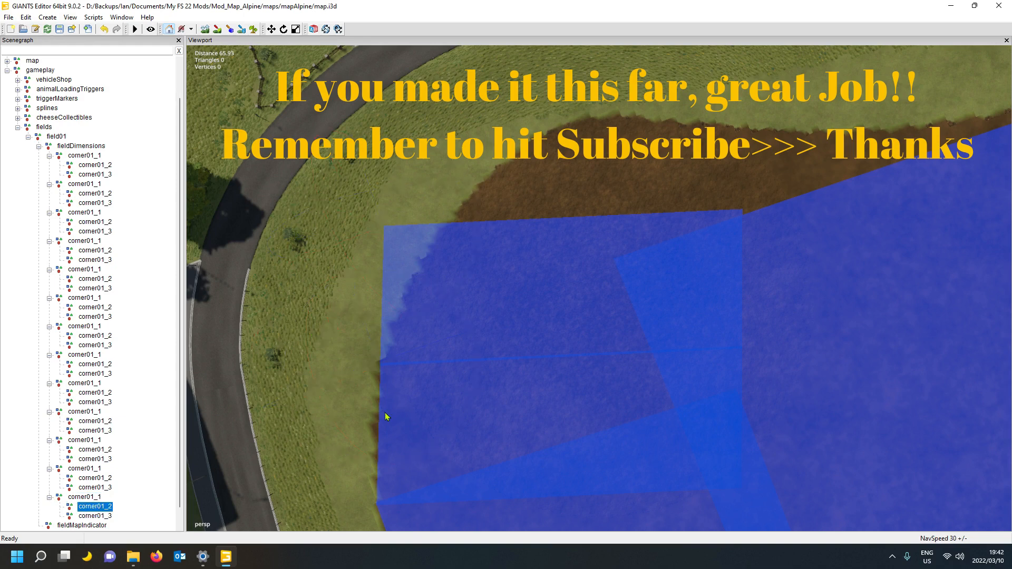
pyautogui.hotkey('ctrl', 'b')
pyautogui.click(435, 241)
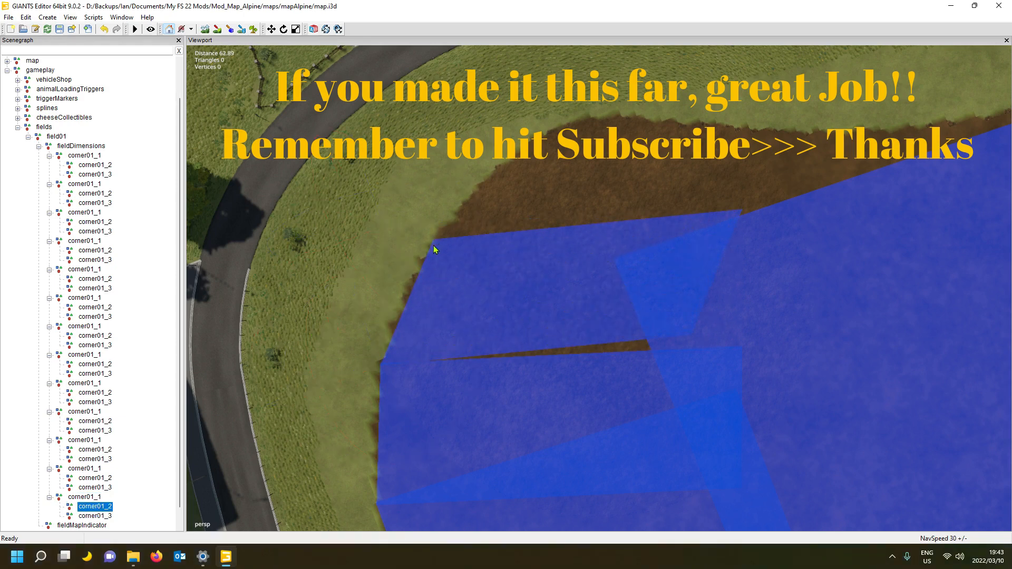
# Place the thirteenth area's corner01_3 level with its corner01_2, inside the main area, so it overlaps the twelfth area
pyautogui.scroll(-1, 121, 479)
pyautogui.click(95, 497)
pyautogui.hotkey('ctrl', 'b')
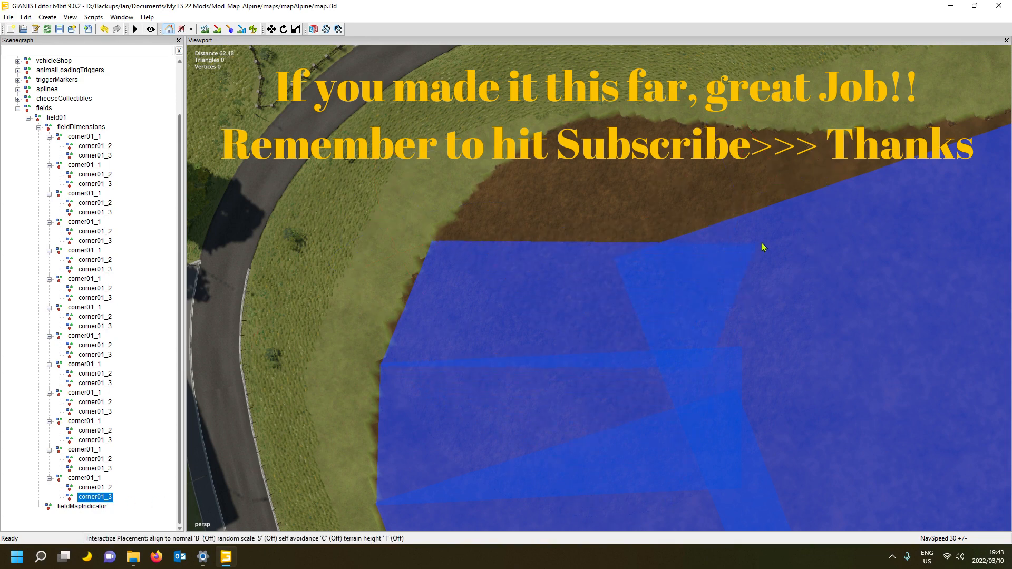
pyautogui.click(771, 247)
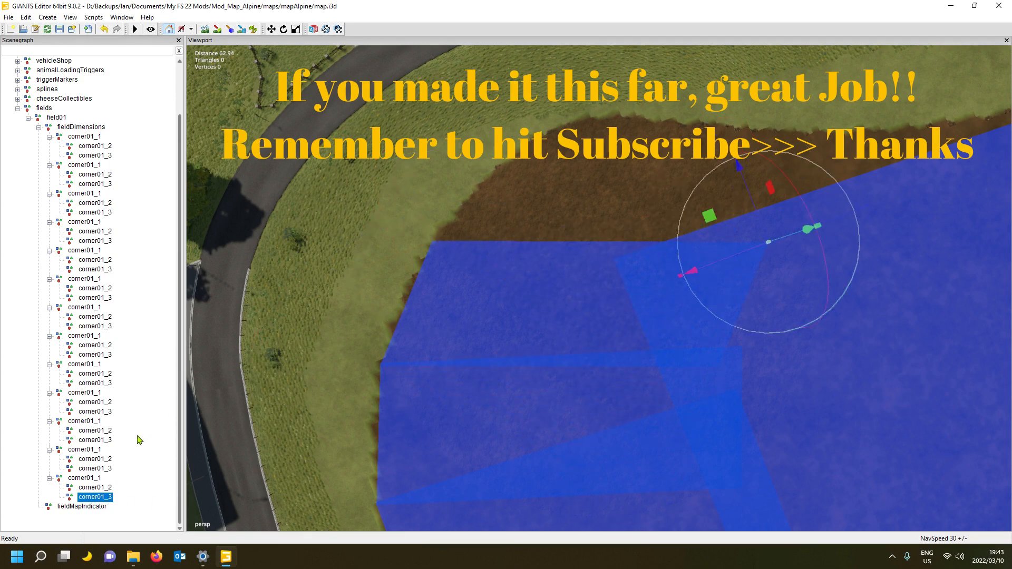
# Duplicate the thirteenth corner01_1 group and place the copy on the thirteenth area's corner01_2 at the soil boundary
pyautogui.click(87, 479)
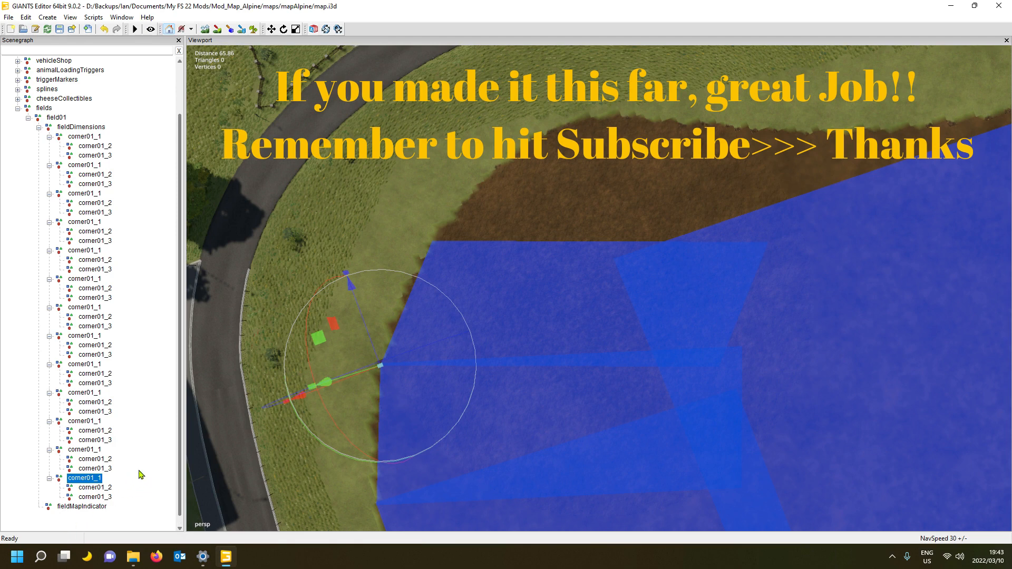
pyautogui.hotkey('ctrl', 'd')
pyautogui.hotkey('ctrl', 'shift', 'p')
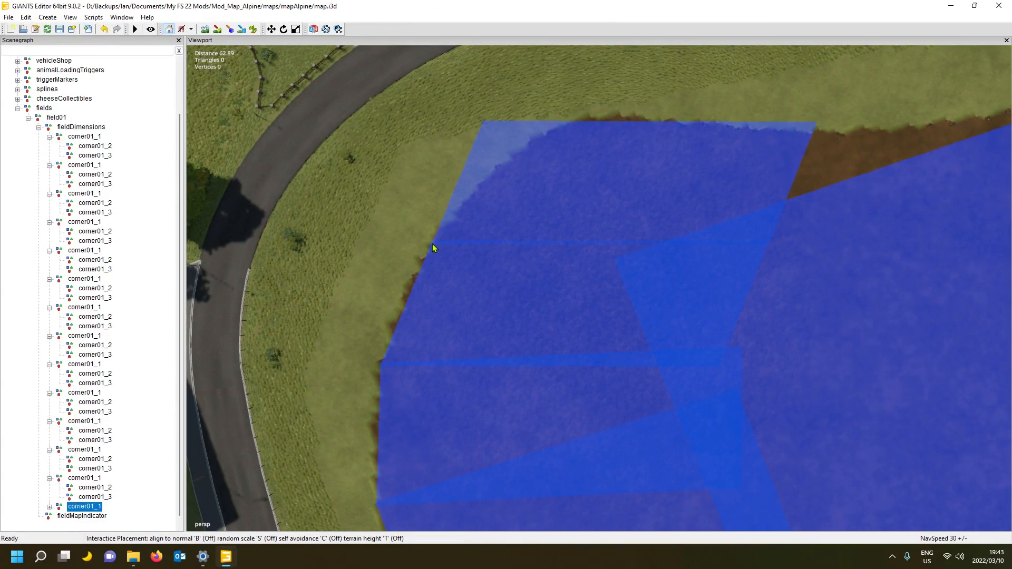
pyautogui.click(432, 245)
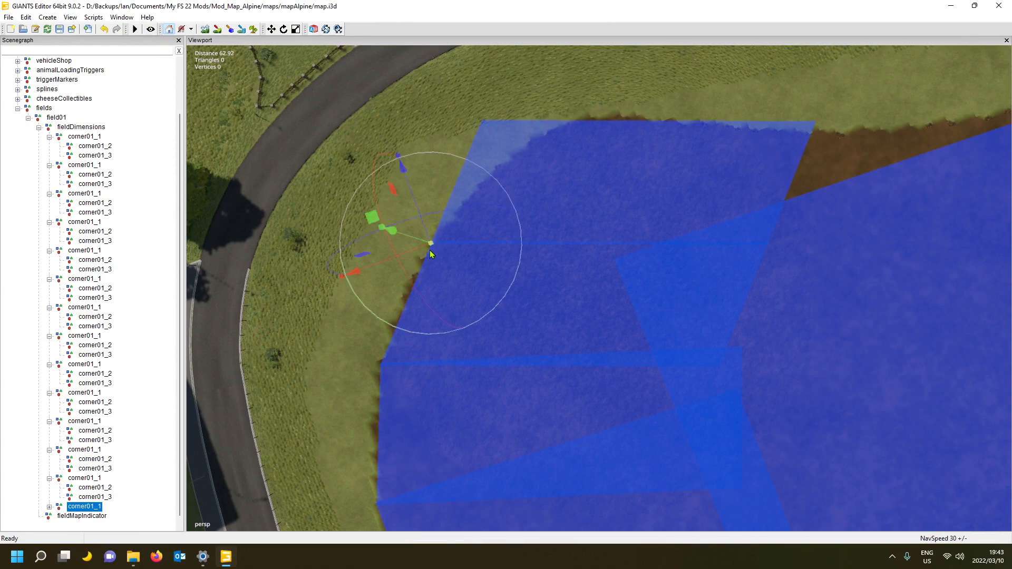
# Expand the fourteenth corner01_1 group and place its corner01_2 on the soil edge near the top of the curve
pyautogui.click(49, 508)
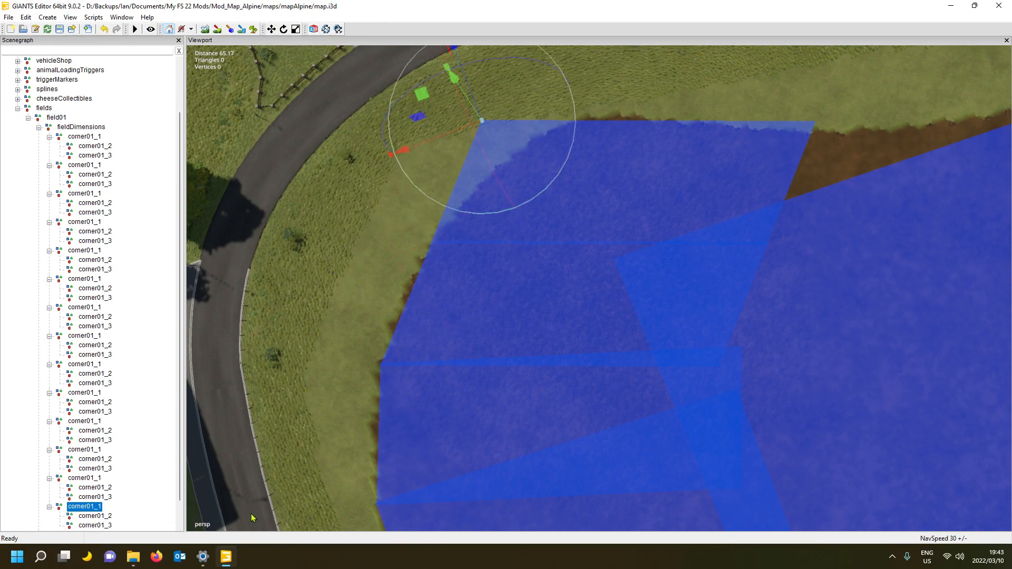
pyautogui.press('Down')
pyautogui.hotkey('ctrl', 'shift', 'p')
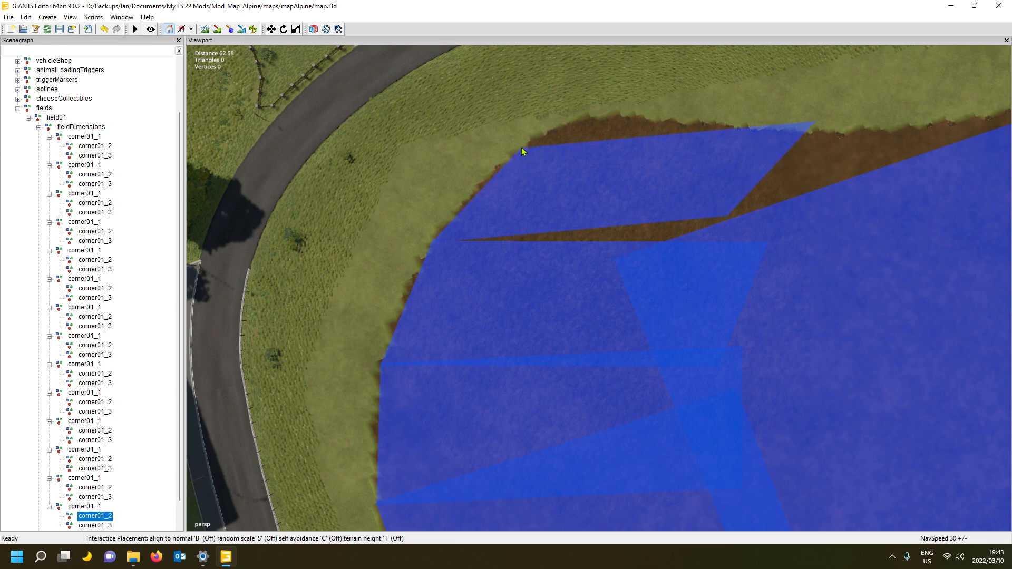
pyautogui.click(524, 150)
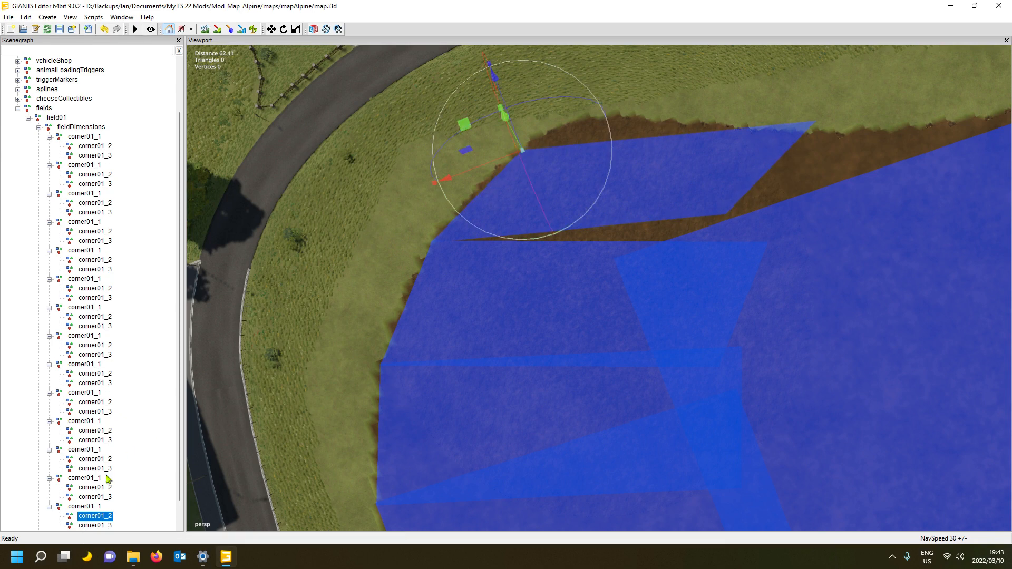
# Place the fourteenth area's corner01_3 just inside the main area's edge, closing the gap to the thirteenth area
pyautogui.click(90, 526)
pyautogui.hotkey('ctrl', 'shift', 'p')
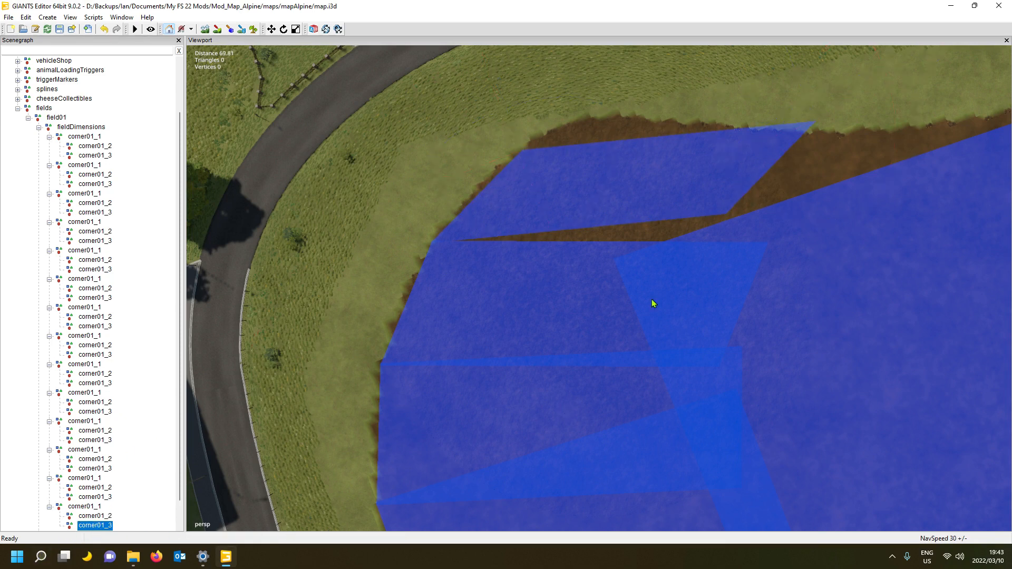
pyautogui.click(816, 212)
# Duplicate the fourteenth corner01_1 group and place the copy on the fourteenth area's corner01_2 at the soil edge
pyautogui.keyDown('alt'); pyautogui.moveTo(690, 384); pyautogui.dragTo(700, 348); pyautogui.keyUp('alt')
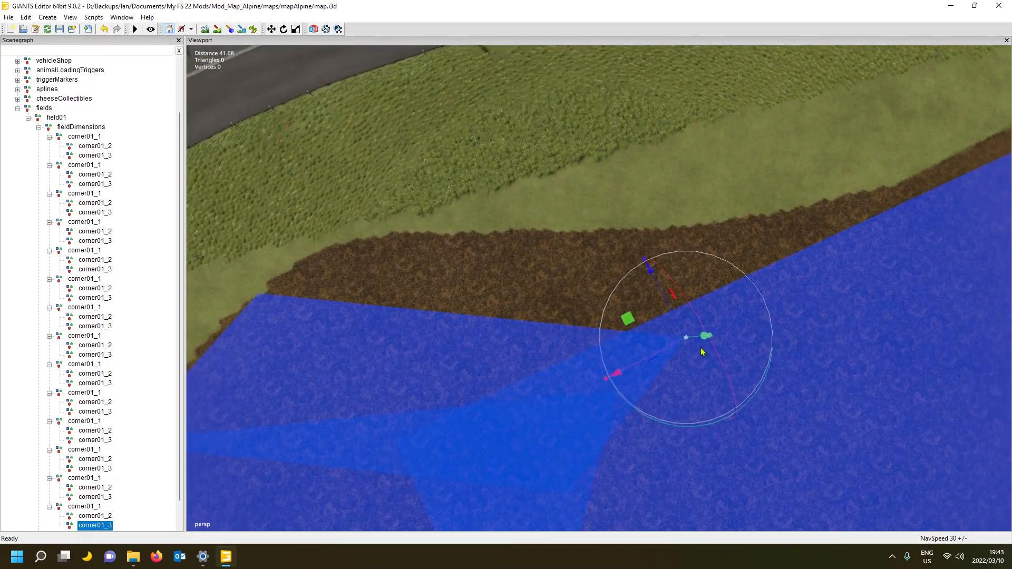
pyautogui.scroll(-1, 120, 417)
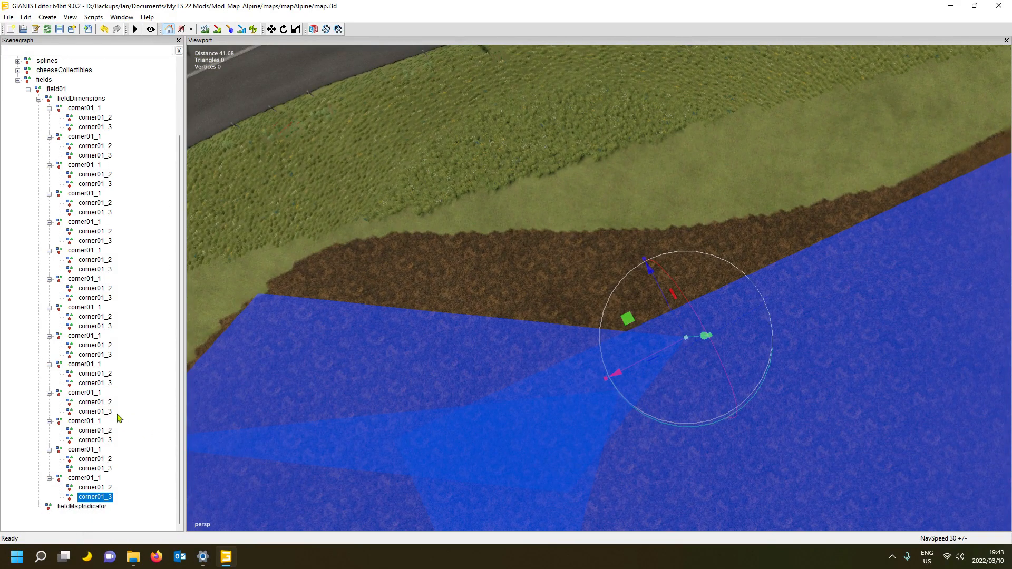
pyautogui.click(87, 479)
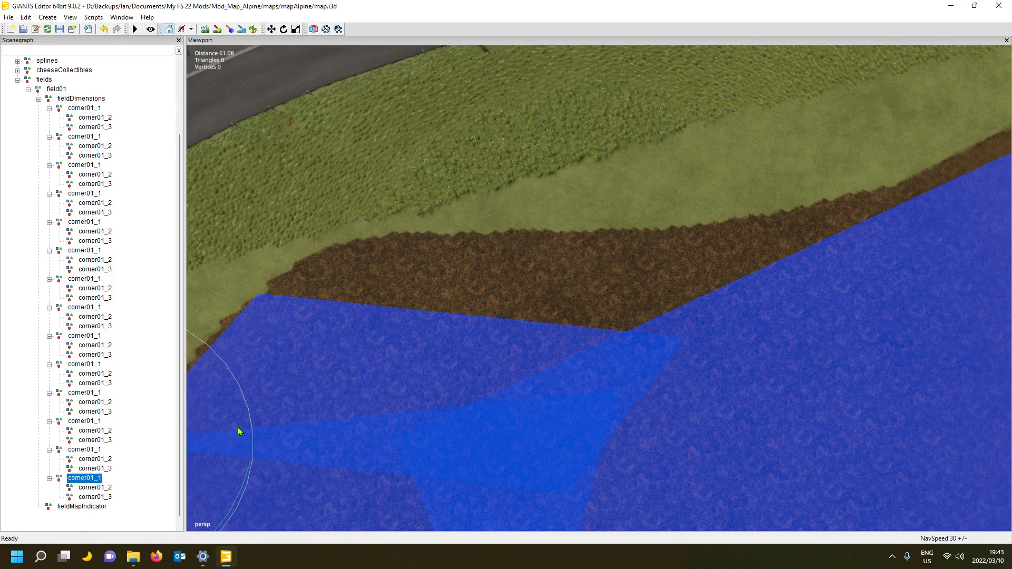
pyautogui.hotkey('ctrl', 'd')
pyautogui.hotkey('ctrl', 'b')
pyautogui.click(261, 299)
pyautogui.moveTo(261, 299); pyautogui.dragTo(258, 296)
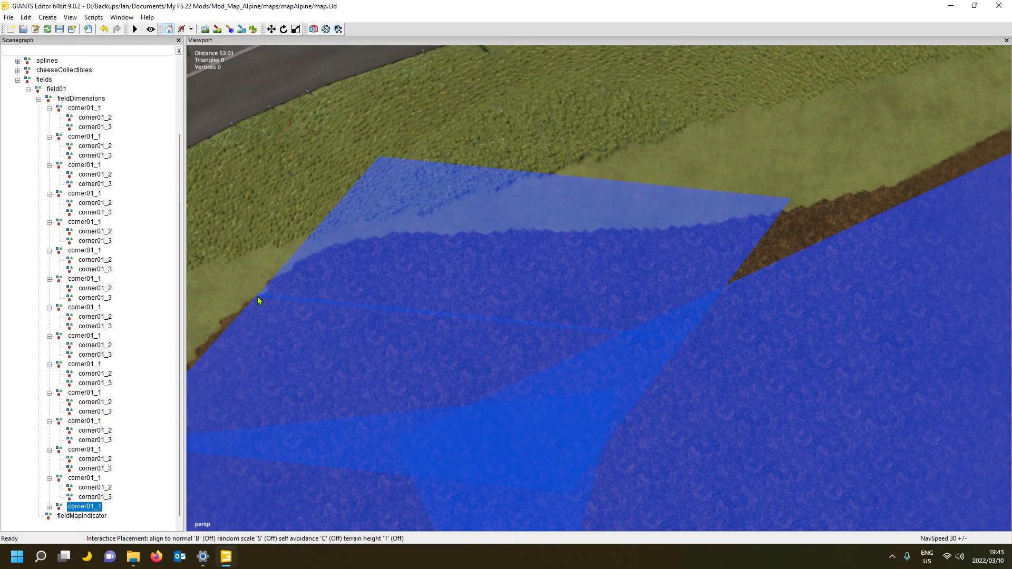
# Expand the fifteenth corner01_1 group and place its corner01_2 on the soil edge at the upper end of the curve
pyautogui.scroll(-1, 131, 425)
pyautogui.click(49, 498)
pyautogui.click(84, 508)
pyautogui.hotkey('ctrl', 'b')
pyautogui.moveTo(338, 330); pyautogui.dragTo(405, 241)
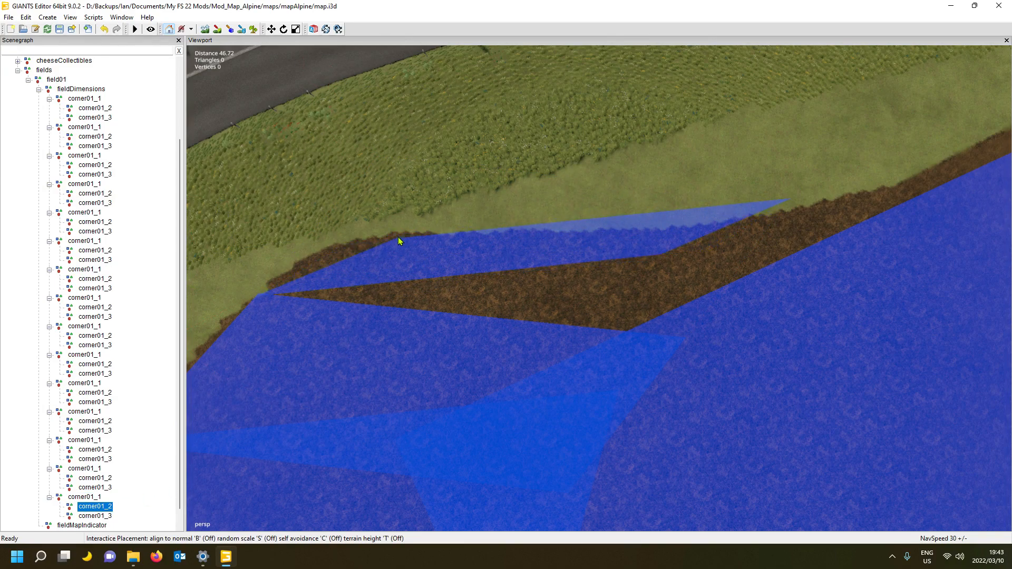
pyautogui.click(406, 233)
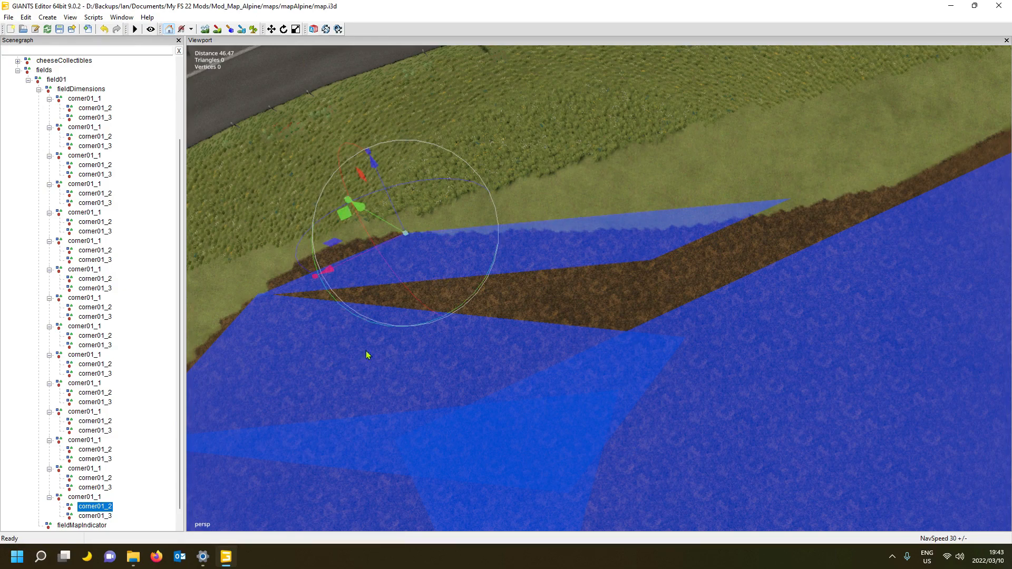
# Place the fifteenth area's corner01_3 inside the main area, deep enough to close the gap to the fourteenth area
pyautogui.click(110, 517)
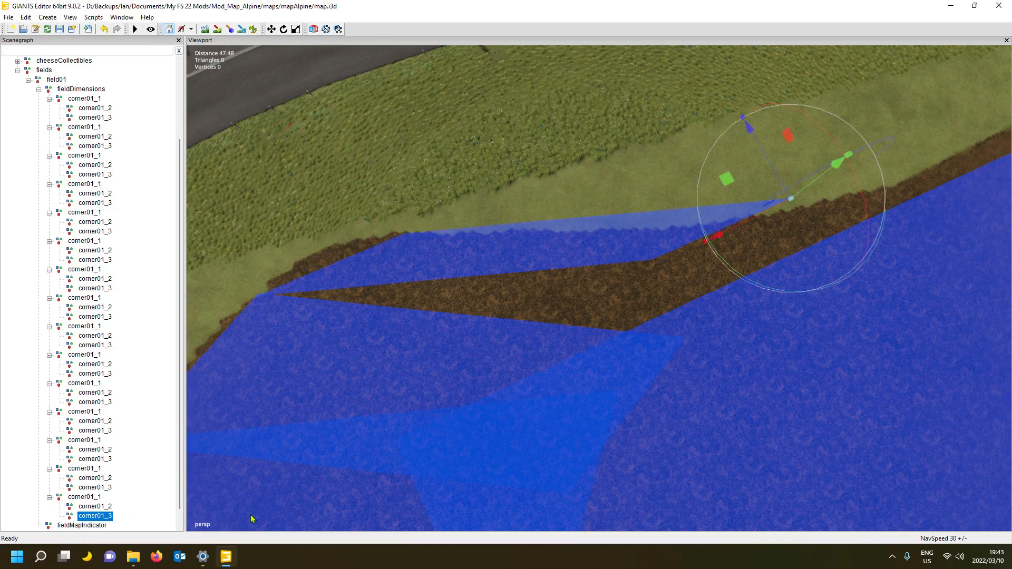
pyautogui.hotkey('ctrl', 'b')
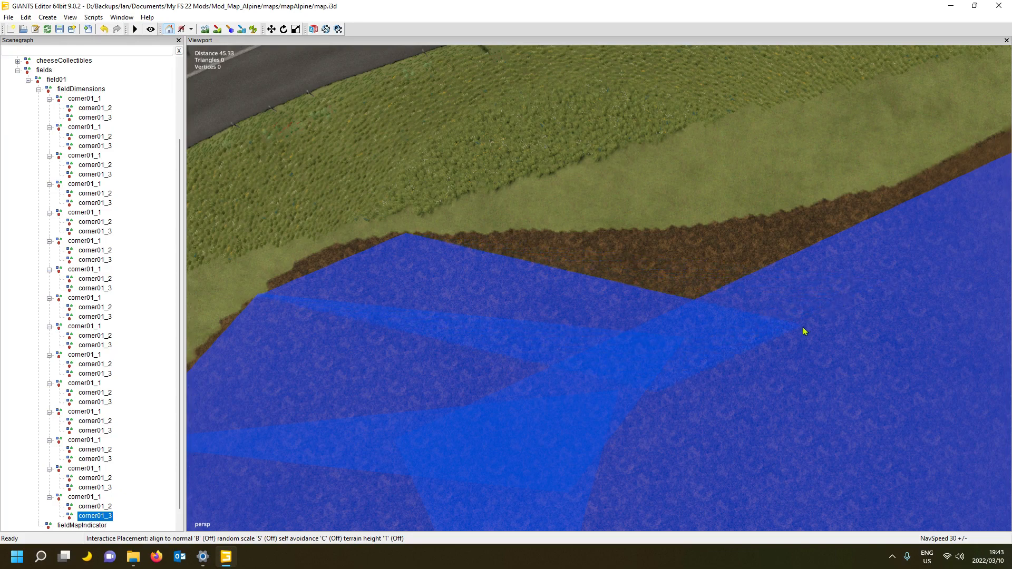
pyautogui.click(828, 262)
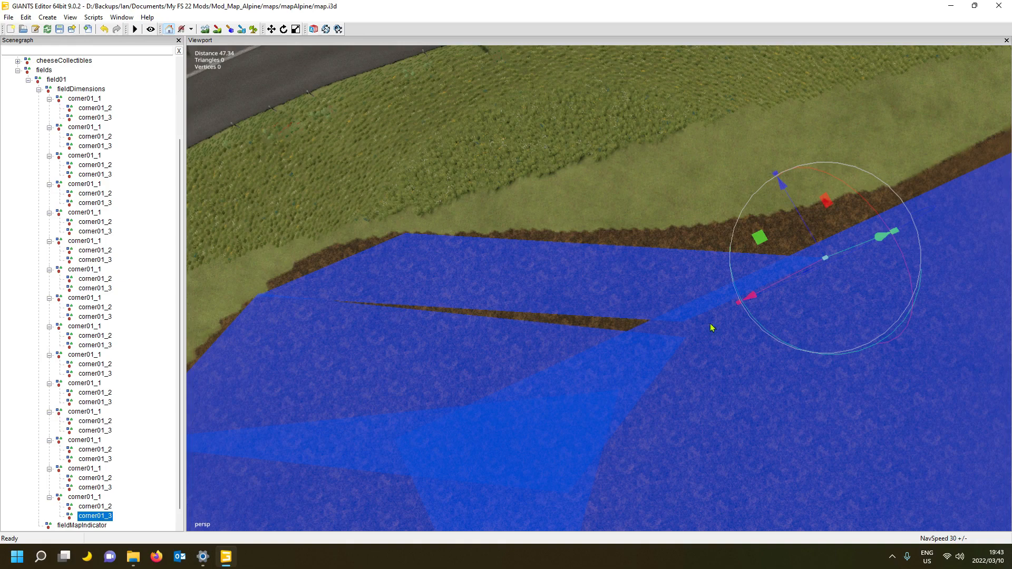
pyautogui.press('p')
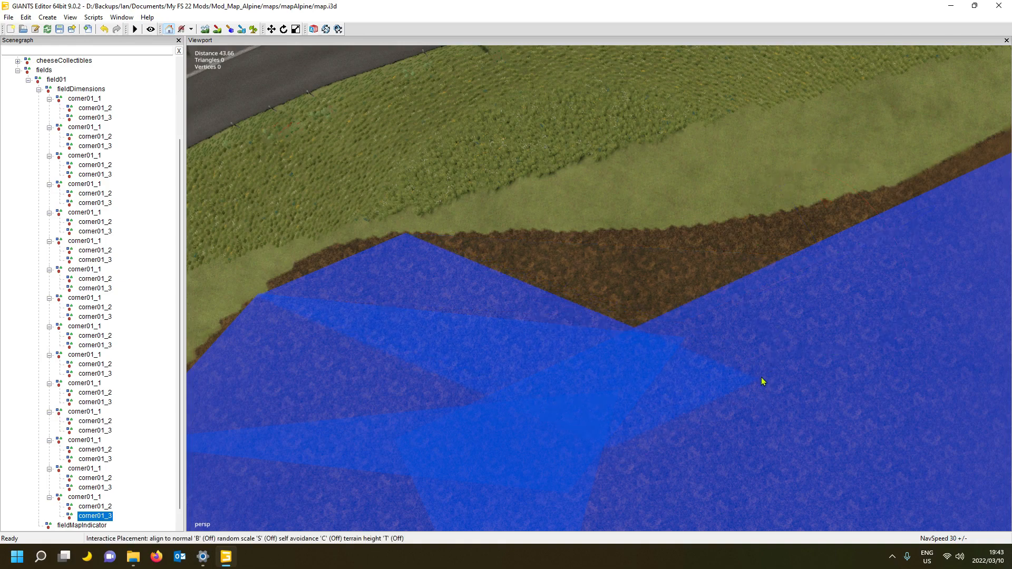
pyautogui.click(826, 314)
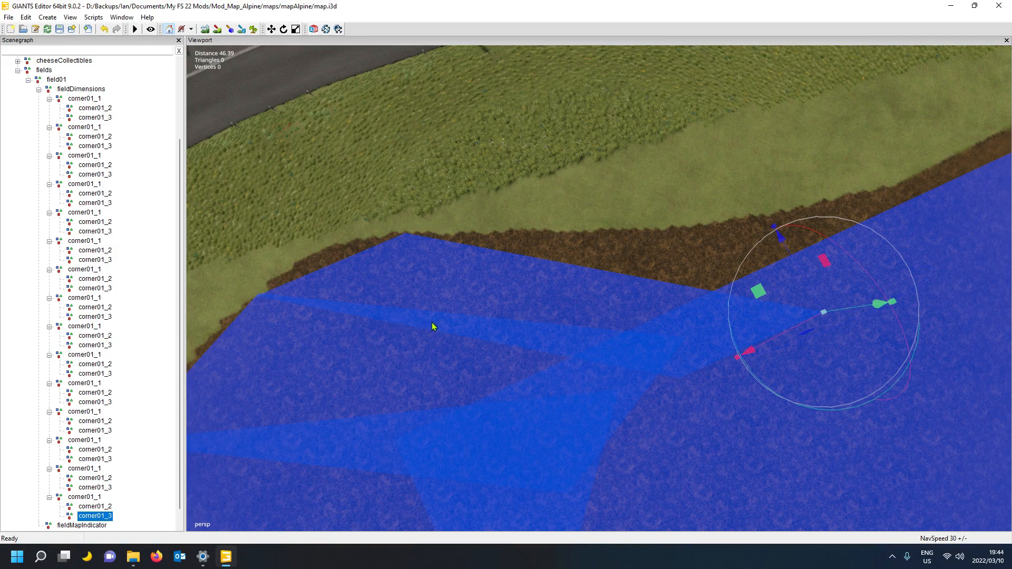
pyautogui.scroll(-4, 431, 380)
pyautogui.keyDown('alt'); pyautogui.moveTo(431, 379); pyautogui.dragTo(391, 395); pyautogui.keyUp('alt')
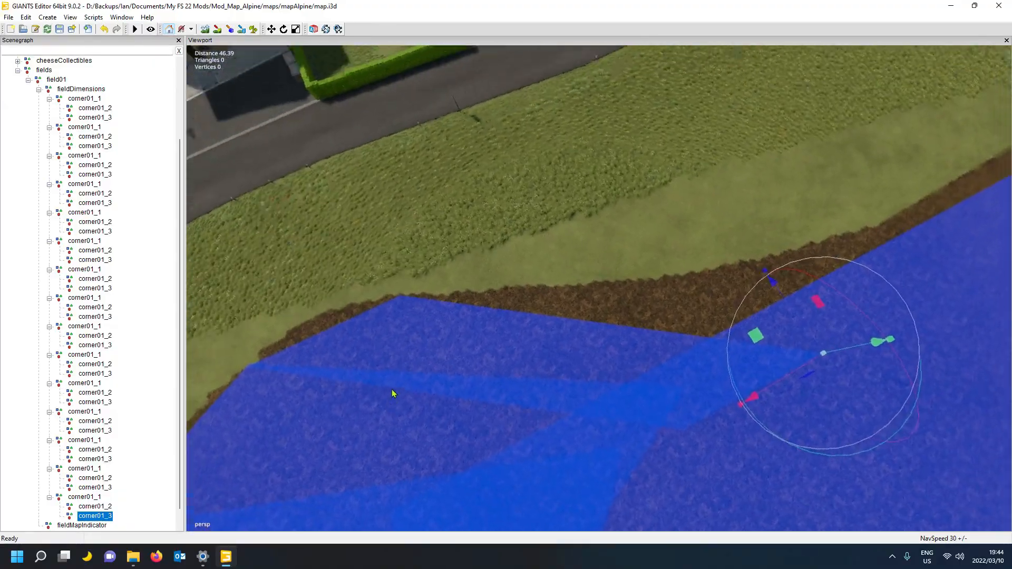
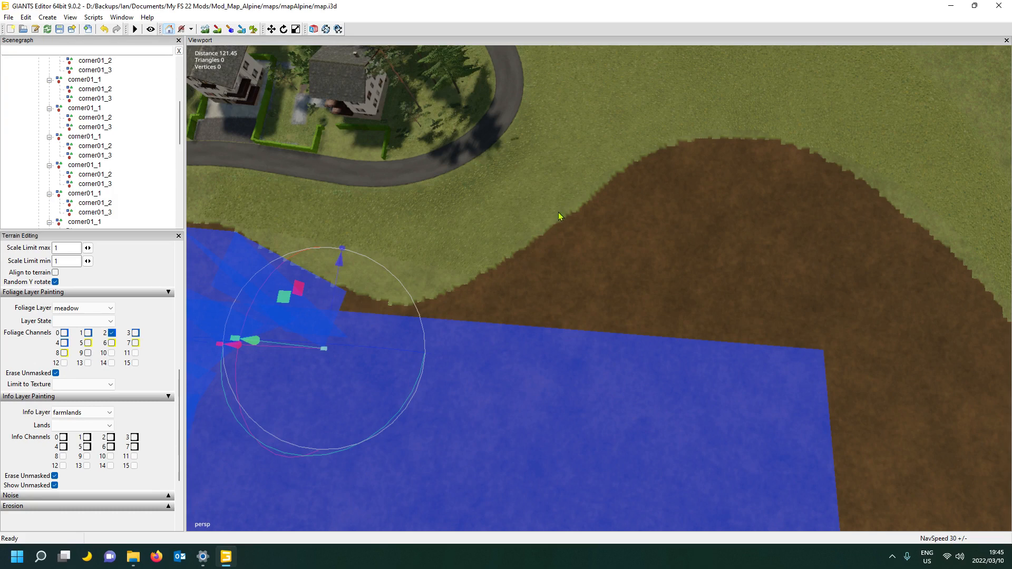
# Duplicate the last corner01_1 group in fieldDimensions and place the copy on the soil edge at the end of the covered strip
pyautogui.keyDown('alt'); pyautogui.moveTo(468, 330); pyautogui.dragTo(452, 336); pyautogui.keyUp('alt')
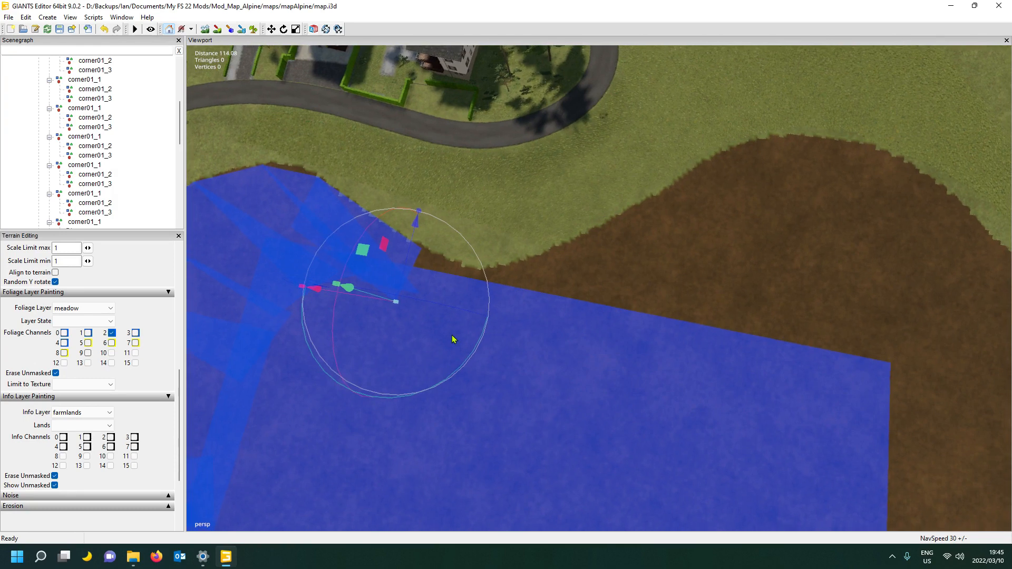
pyautogui.scroll(5, 452, 339)
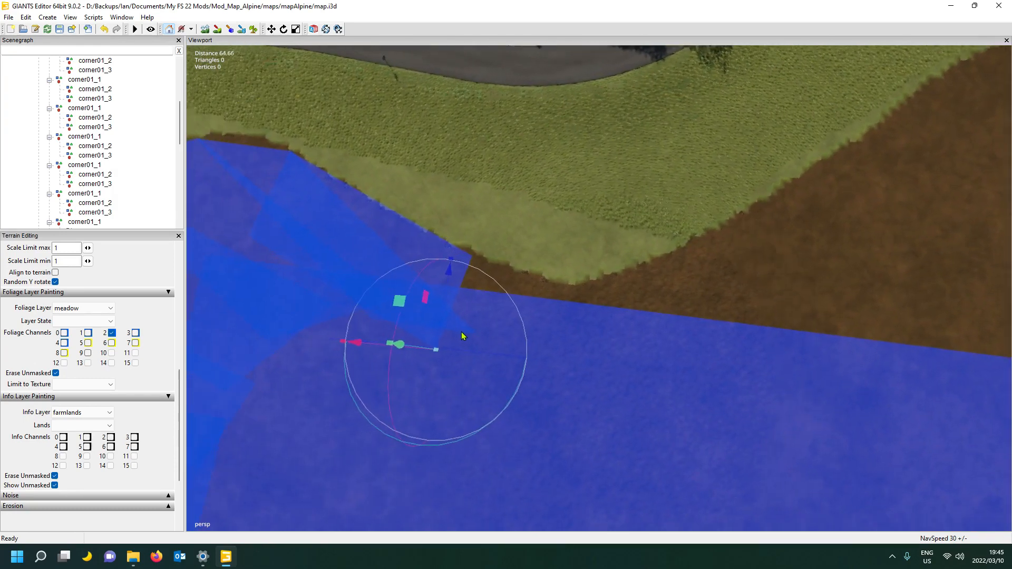
pyautogui.scroll(3, 462, 335)
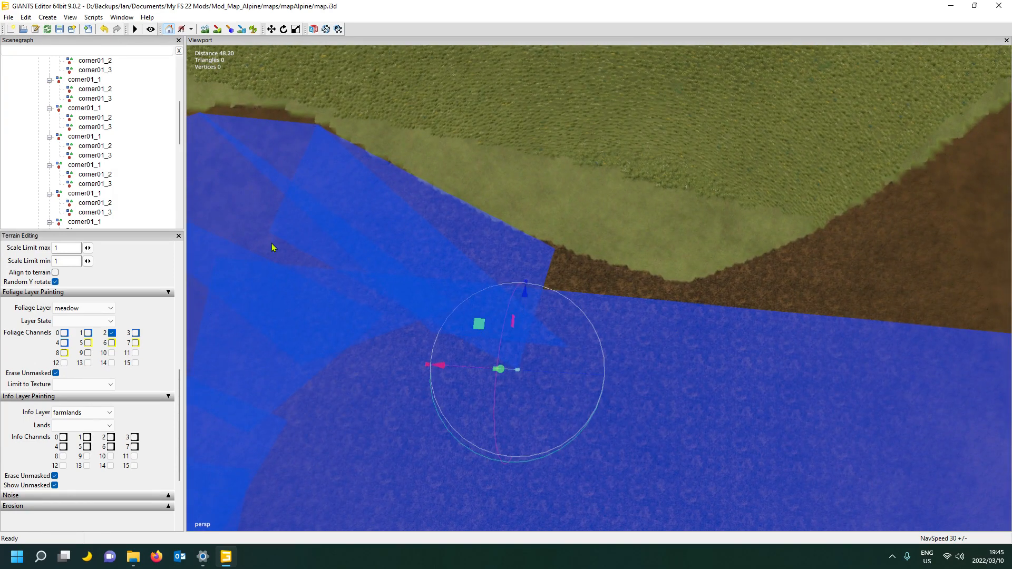
pyautogui.scroll(-10, 132, 166)
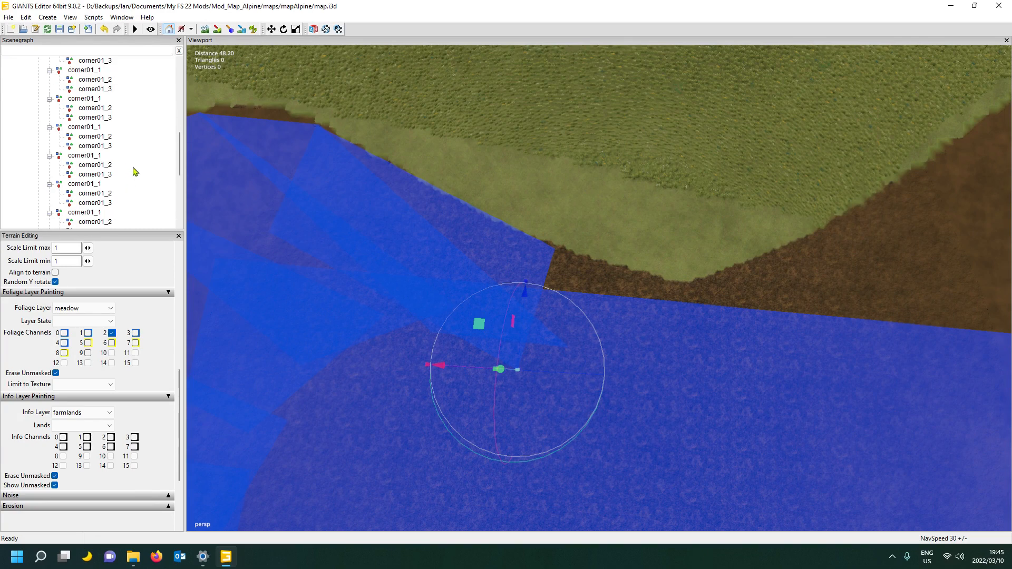
pyautogui.moveTo(181, 174); pyautogui.dragTo(188, 246)
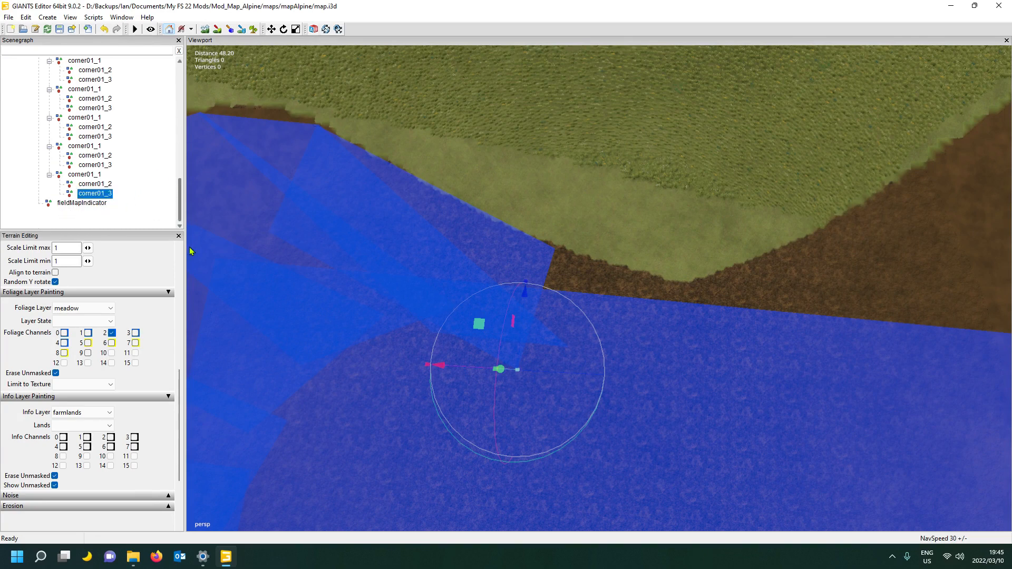
pyautogui.click(81, 174)
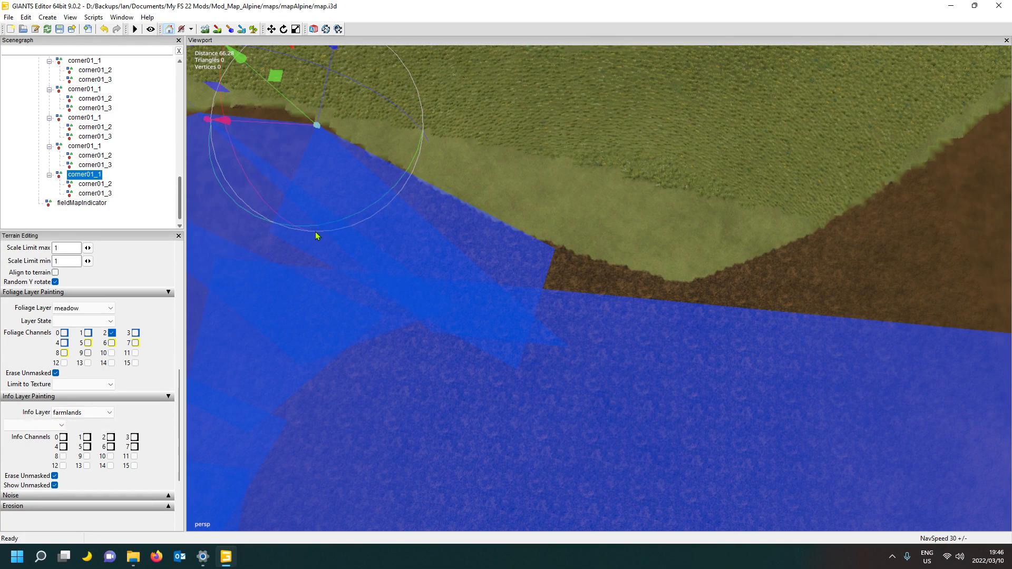
pyautogui.hotkey('ctrl', 'd')
pyautogui.hotkey('ctrl', 'b')
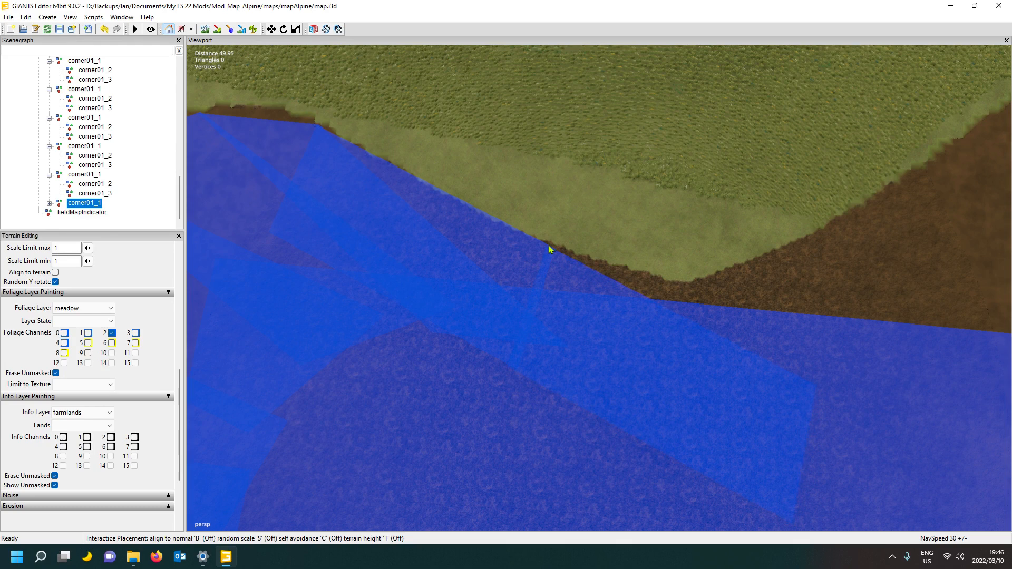
pyautogui.click(549, 245)
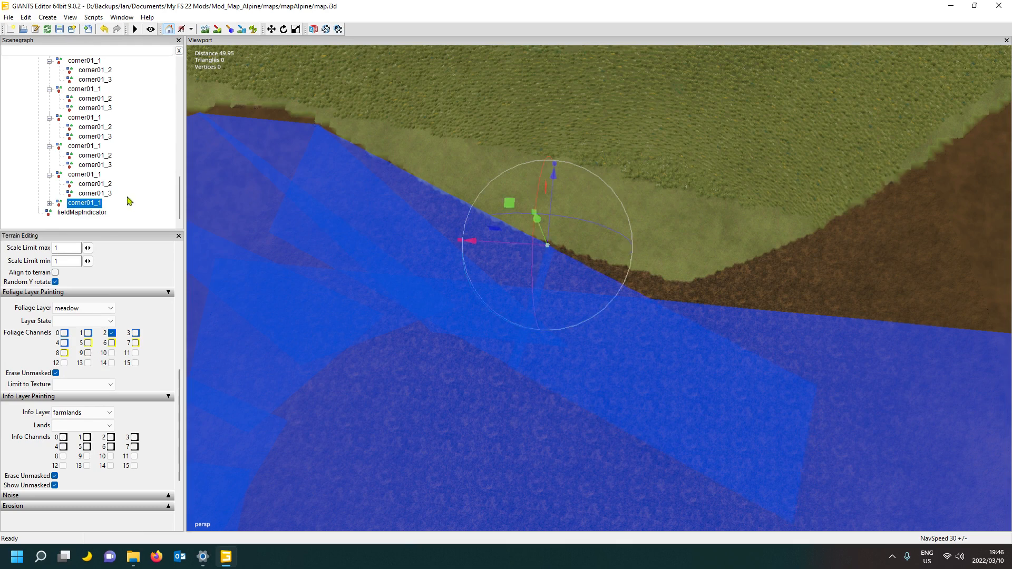
# Expand the copied corner01_1 group and place its corner01_2 on the soil edge near the tip of the grass bulge
pyautogui.click(55, 204)
pyautogui.click(51, 204)
pyautogui.click(90, 212)
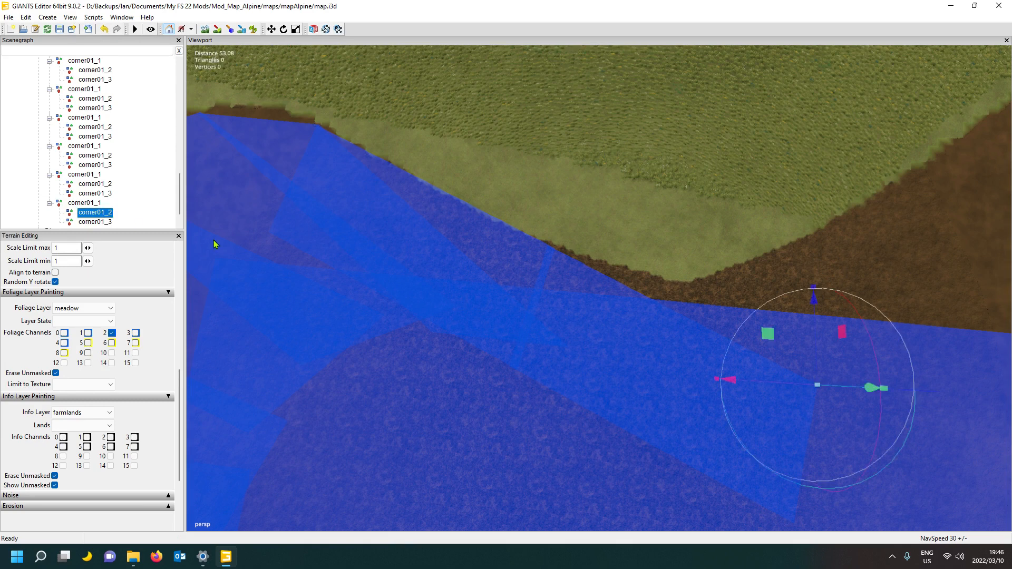
pyautogui.hotkey('ctrl', 'b')
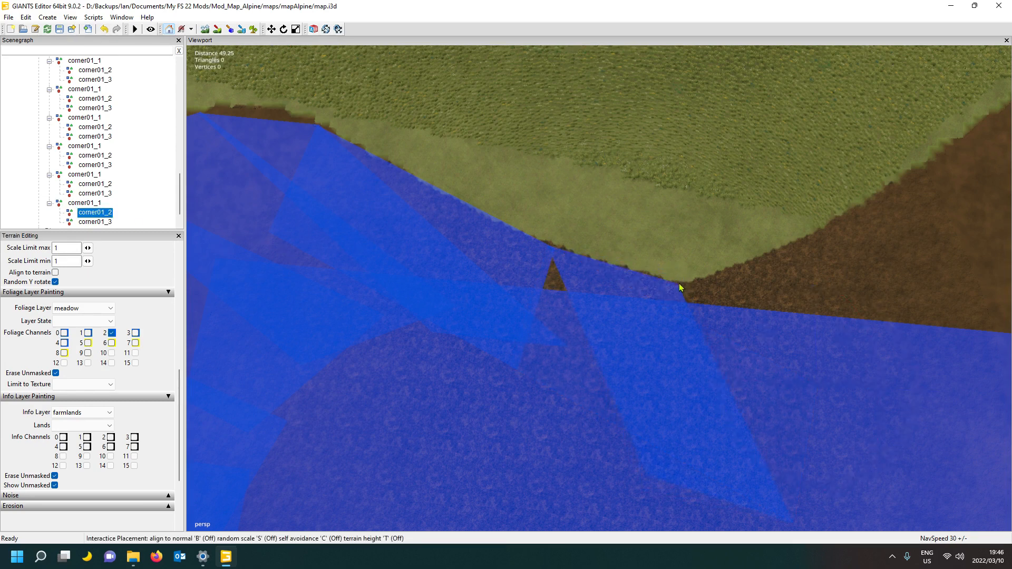
pyautogui.click(673, 285)
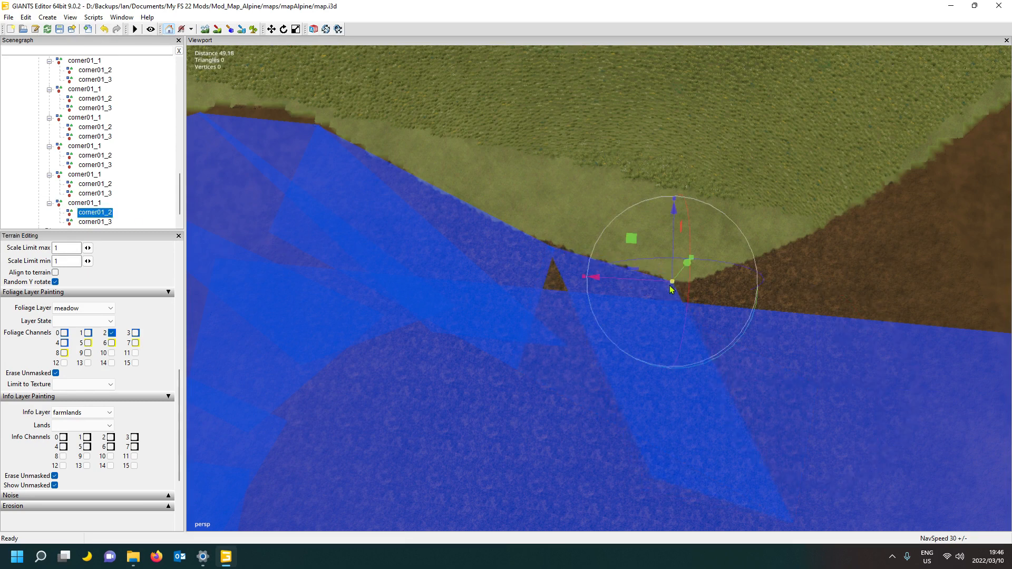
# Place the same area's corner01_3 inside the main area, roughly beneath its corner01_2, overlapping the preceding area
pyautogui.click(94, 222)
pyautogui.hotkey('ctrl', 'b')
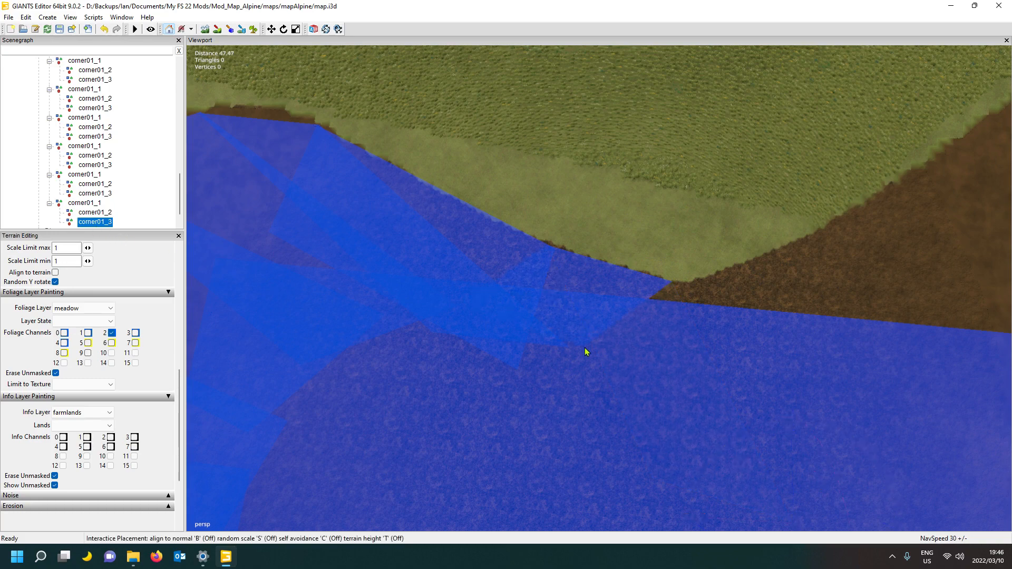
pyautogui.click(646, 368)
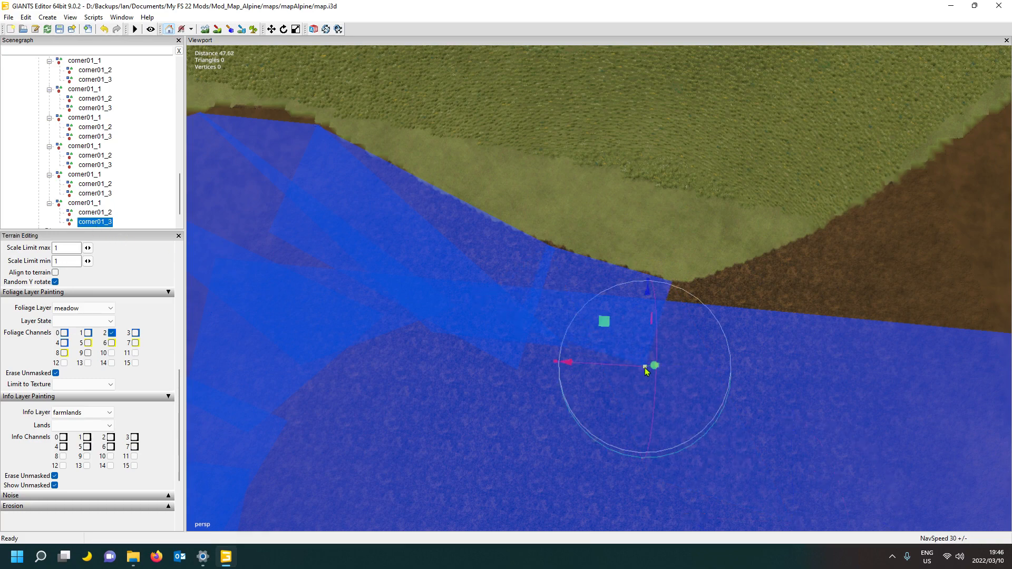
# Duplicate this last corner01_1 group and place the copy on its corner01_2 at the tip of the grass bulge
pyautogui.keyDown('alt'); pyautogui.moveTo(794, 373); pyautogui.dragTo(770, 368); pyautogui.keyUp('alt')
pyautogui.scroll(2, 771, 372)
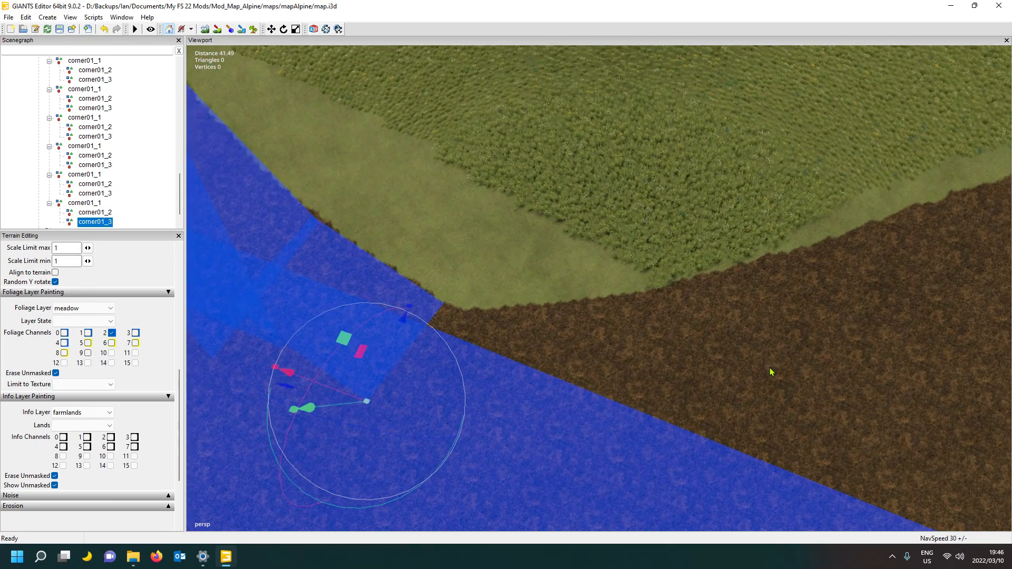
pyautogui.click(87, 203)
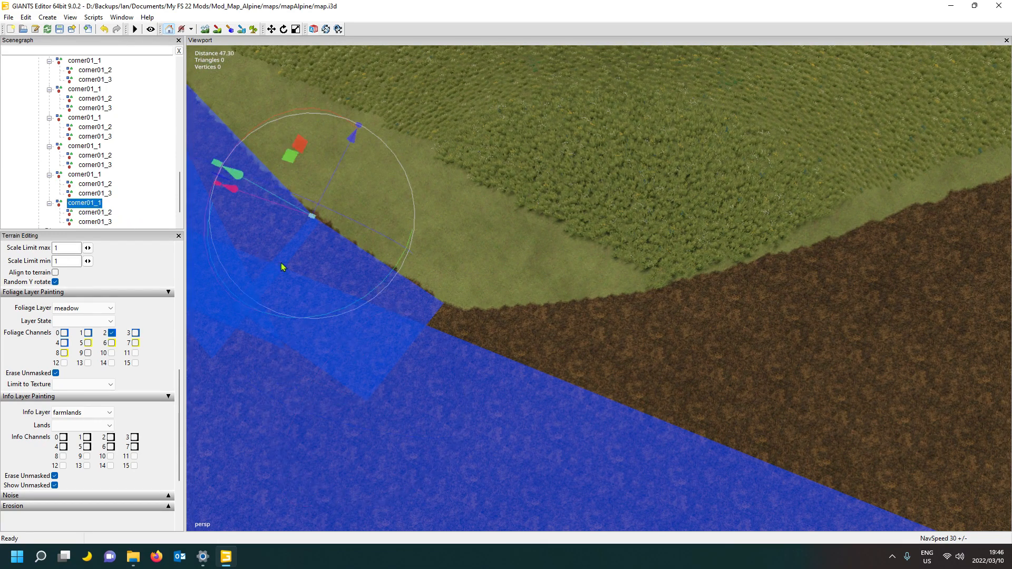
pyautogui.hotkey('ctrl', 'd')
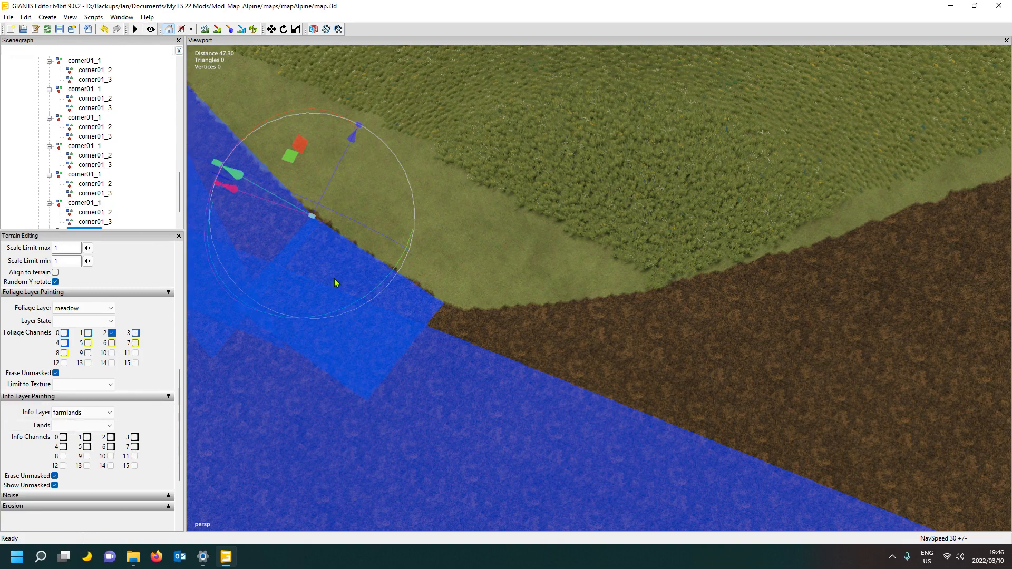
pyautogui.hotkey('ctrl', 'b')
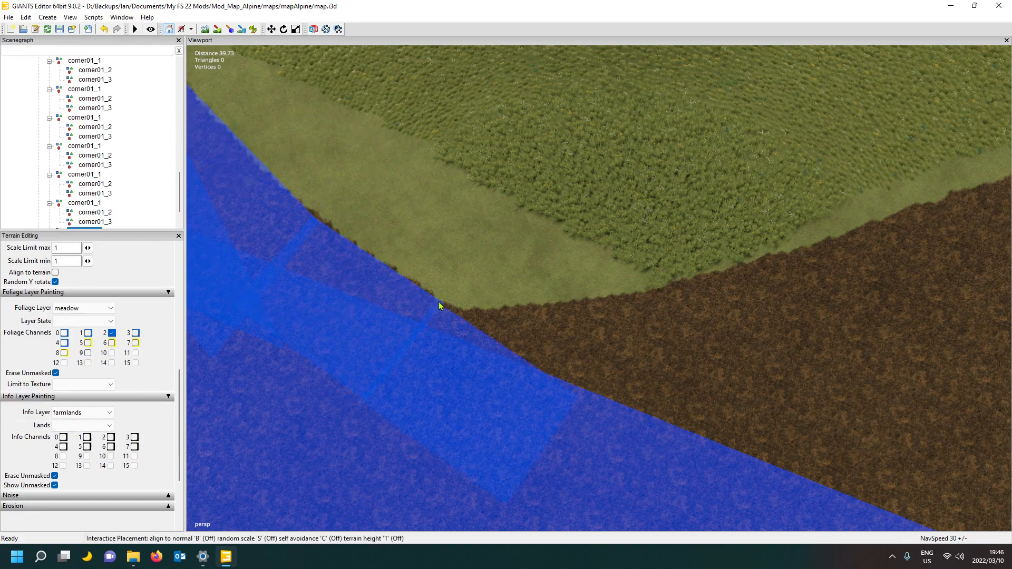
pyautogui.click(441, 302)
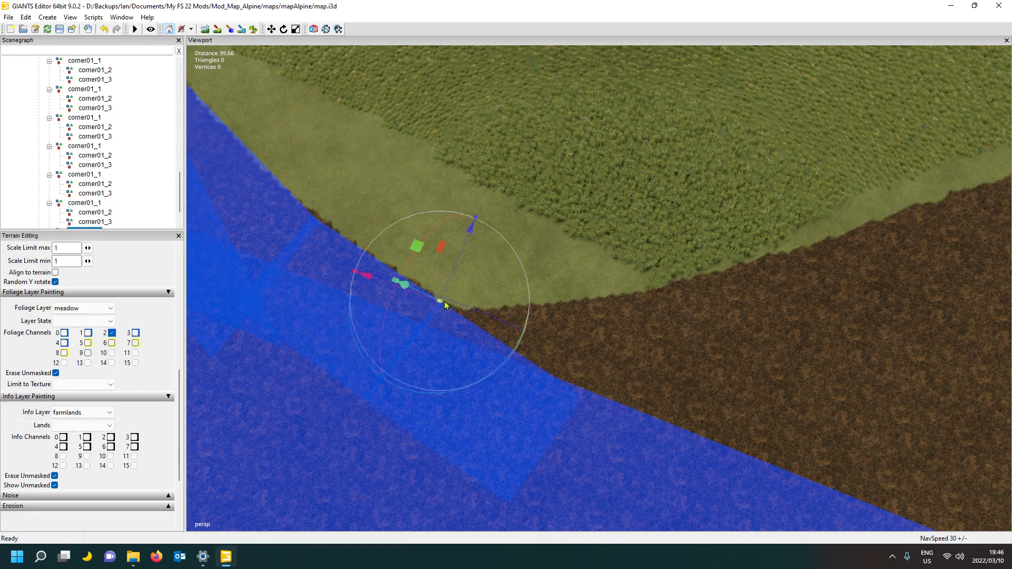
# Expand the newest corner01_1 group and place its corner01_2 on the soil edge just past the tip of the grass bulge
pyautogui.scroll(-2, 138, 180)
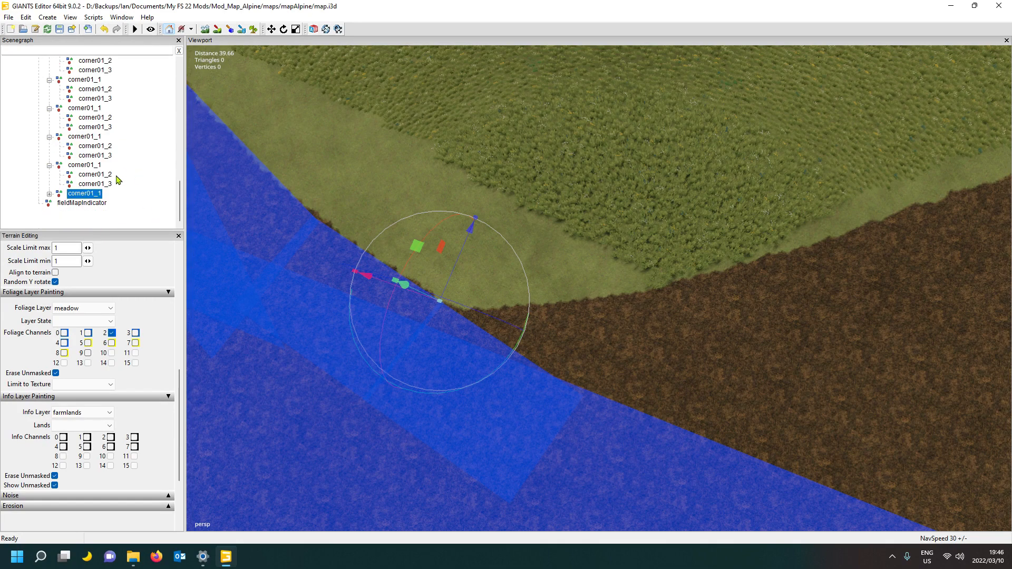
pyautogui.click(49, 193)
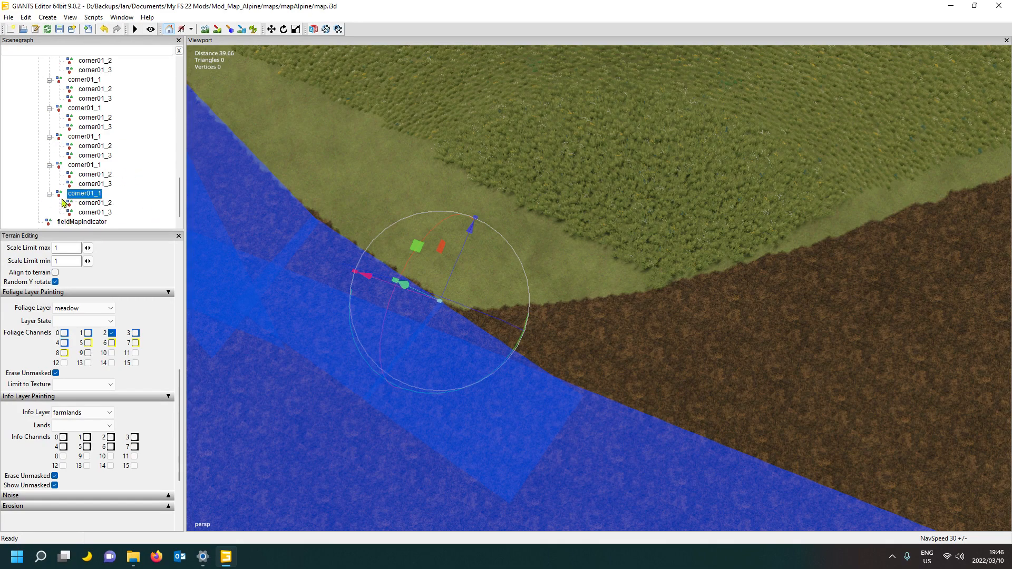
pyautogui.click(97, 206)
pyautogui.hotkey('ctrl', 'b')
pyautogui.moveTo(513, 316)
pyautogui.mouseDown()
pyautogui.moveTo(499, 313)
pyautogui.moveTo(525, 308)
pyautogui.mouseUp()
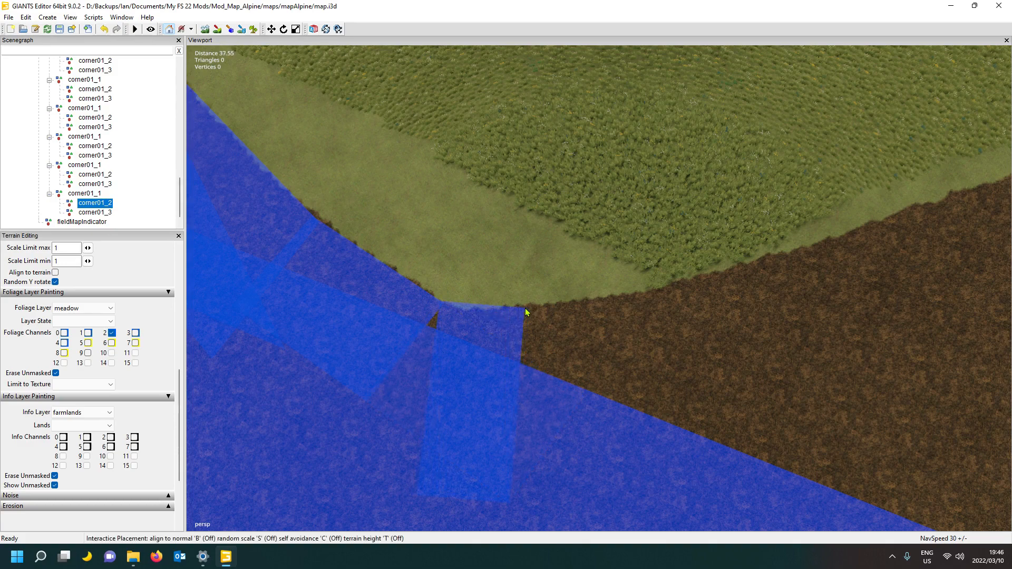
pyautogui.click(524, 308)
# Place the newest area's corner01_3 inside the main area, just below its corner01_1 at the grass bulge's tip
pyautogui.click(98, 212)
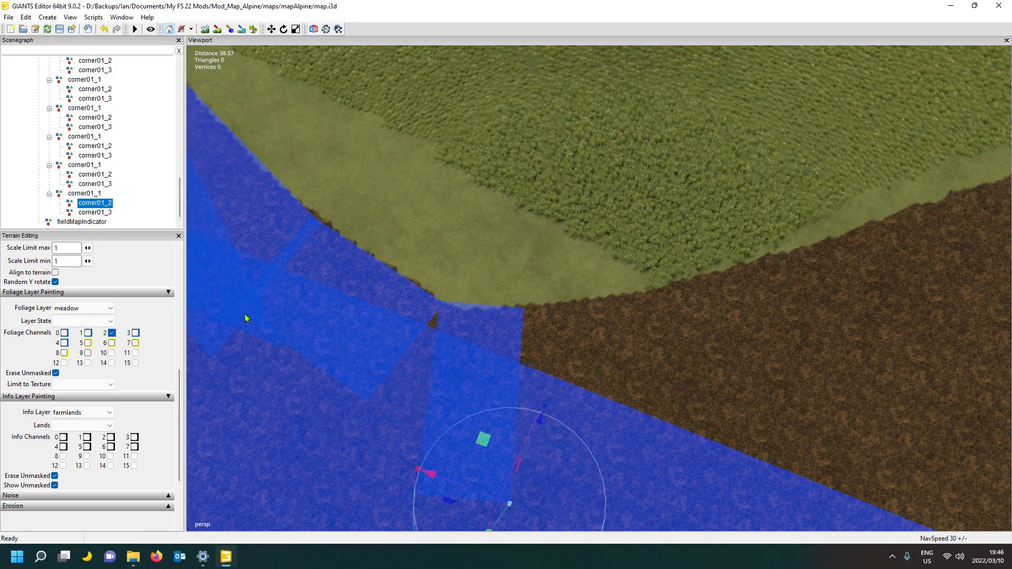
pyautogui.hotkey('ctrl', 'b')
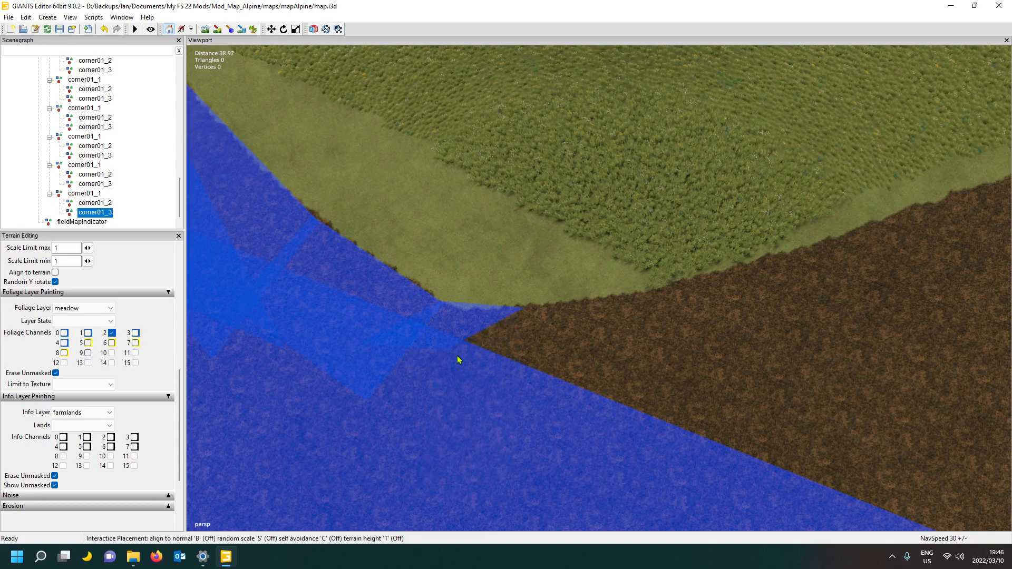
pyautogui.click(430, 346)
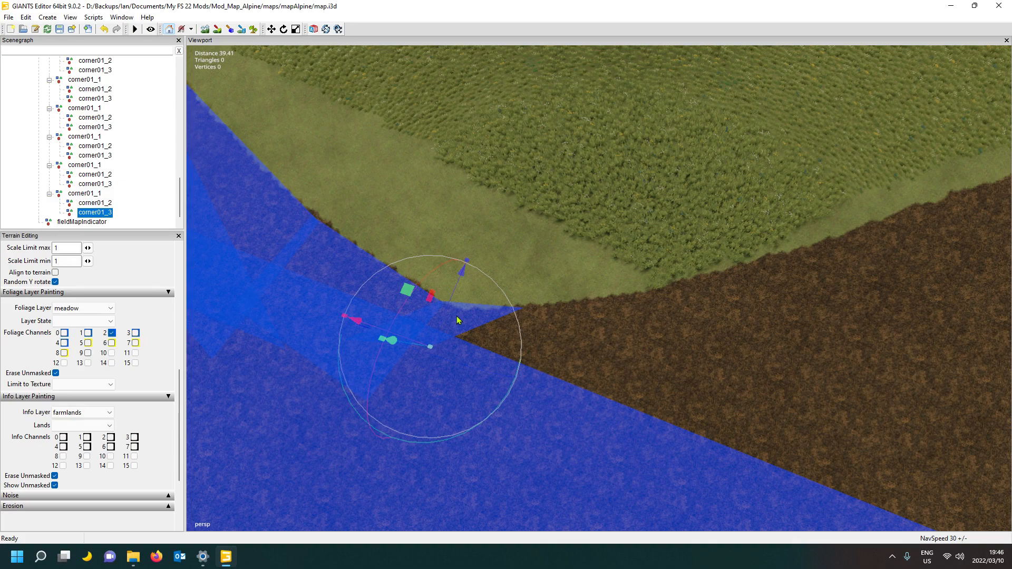
# Reposition the newest corner01_1 inside the covered soil before the bulge's tip and its corner01_2 on bare soil past the tip, skirting the grass
pyautogui.click(85, 195)
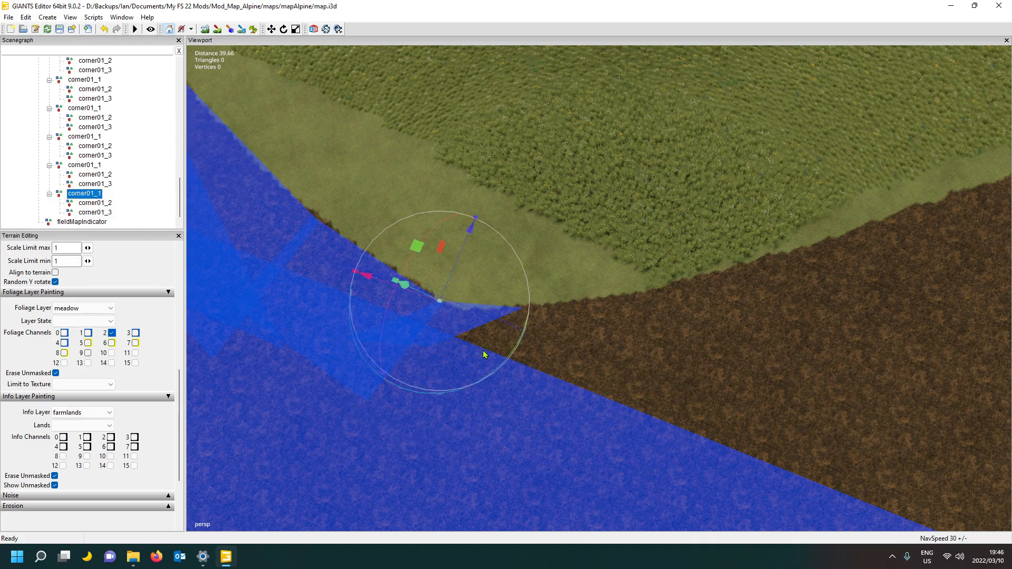
pyautogui.hotkey('ctrl', 'b')
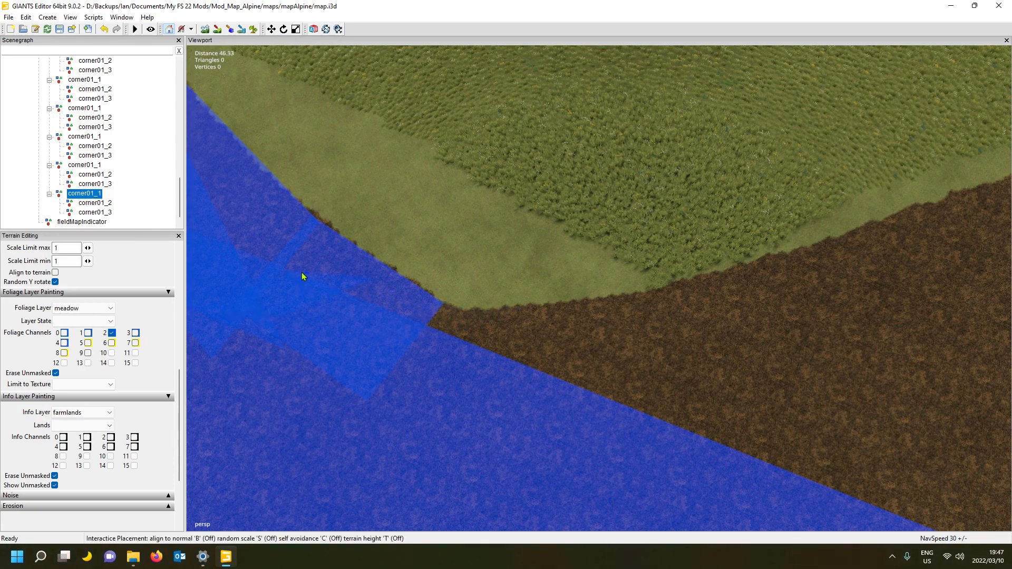
pyautogui.click(334, 282)
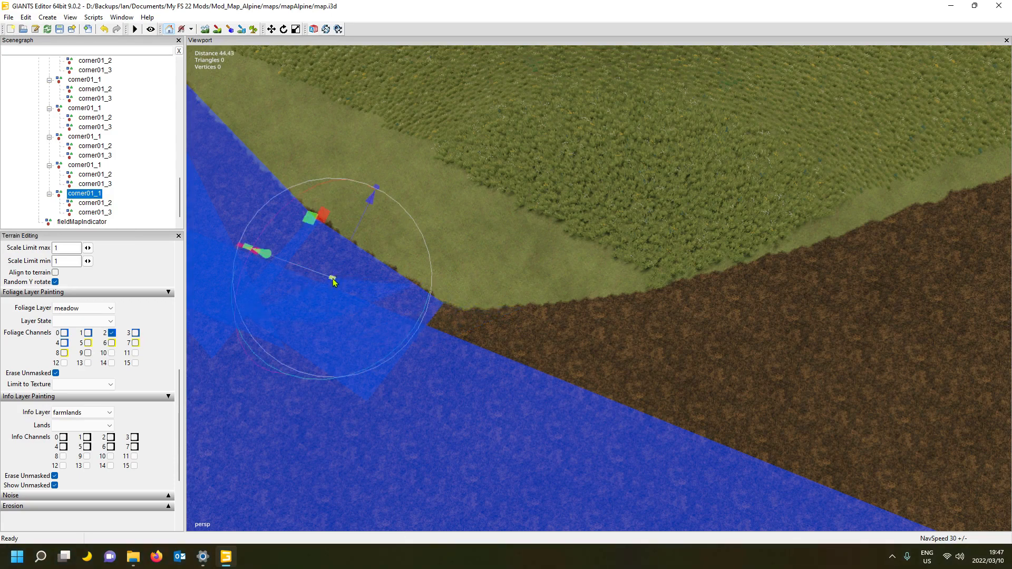
pyautogui.click(107, 203)
pyautogui.hotkey('ctrl', 'b')
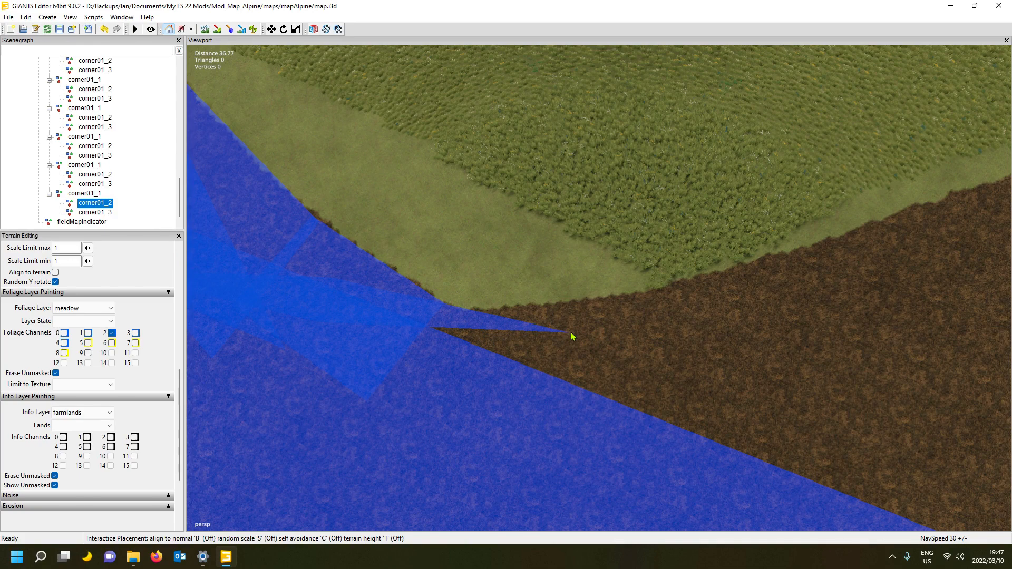
pyautogui.click(572, 337)
# Place the same area's corner01_3 inside the main area, roughly beneath its corner01_2, covering the bare soil past the bulge's tip
pyautogui.click(111, 213)
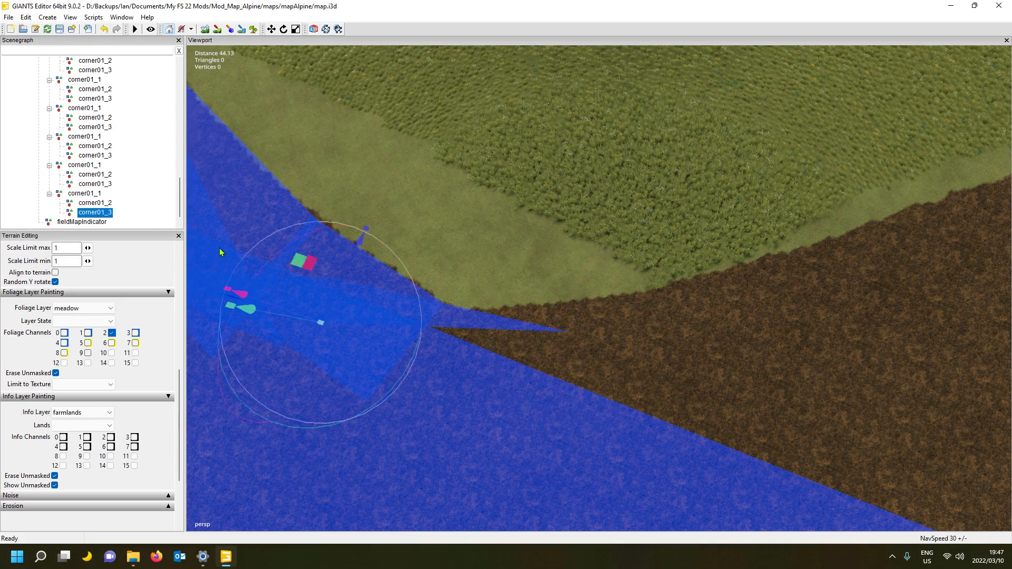
pyautogui.hotkey('ctrl', 'b')
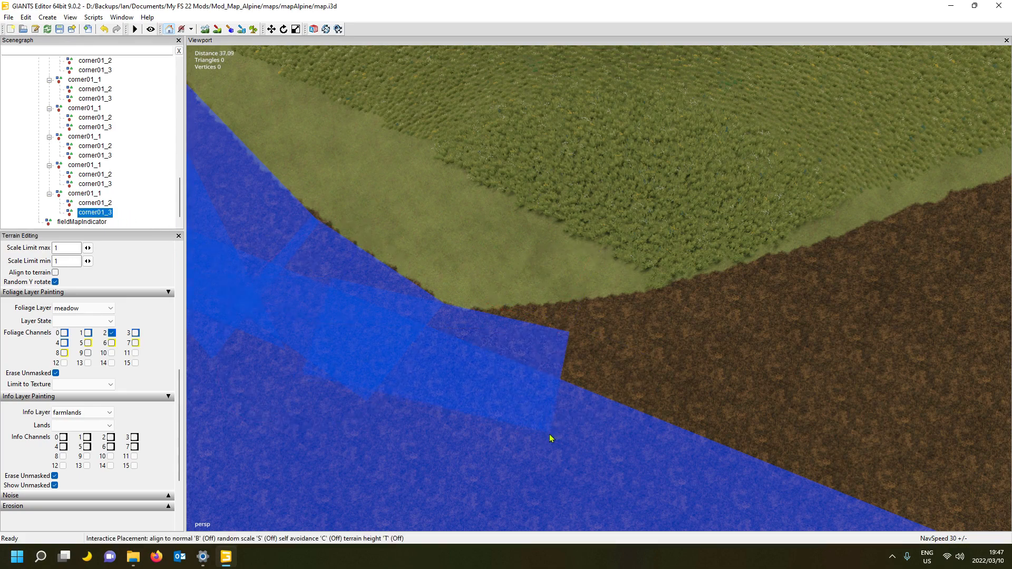
pyautogui.click(552, 439)
# Duplicate the last corner01_1 group and expand the copy to reach its child corners
pyautogui.click(84, 194)
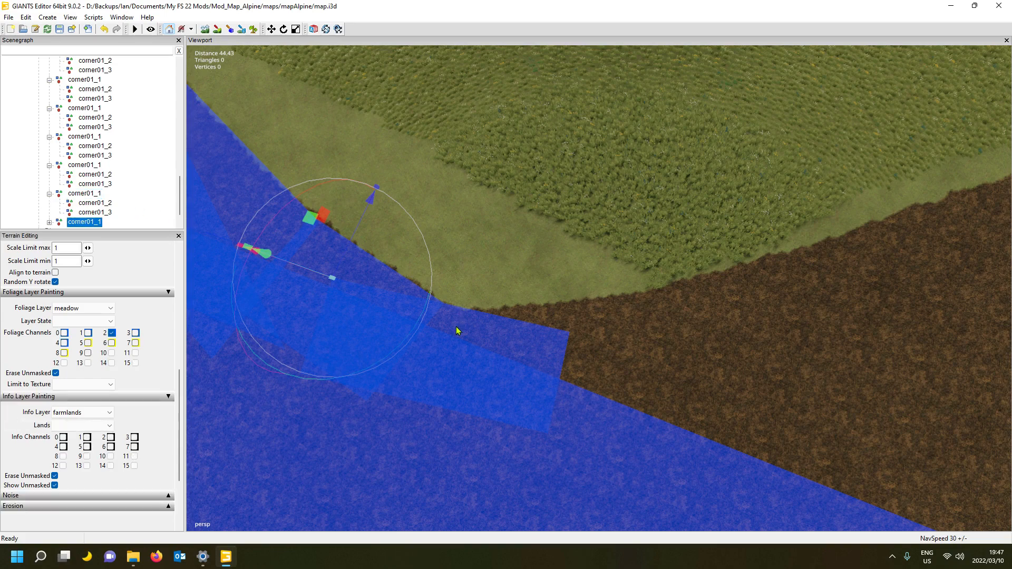
pyautogui.doubleClick(107, 194)
pyautogui.click(49, 193)
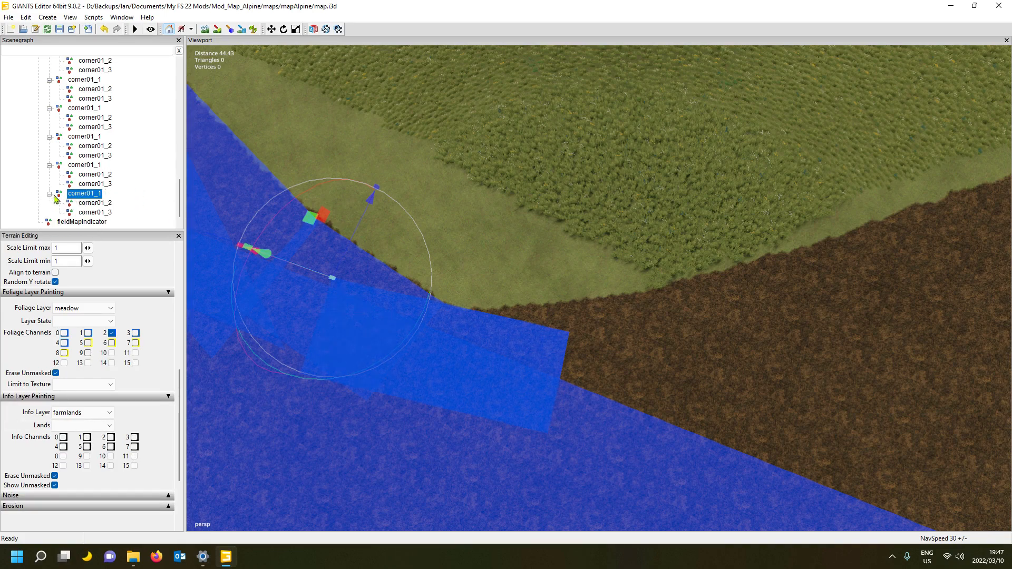
# Move the last corner01_1 of field01 further along the curved grass edge of the field using interactive placement
pyautogui.press('Down')
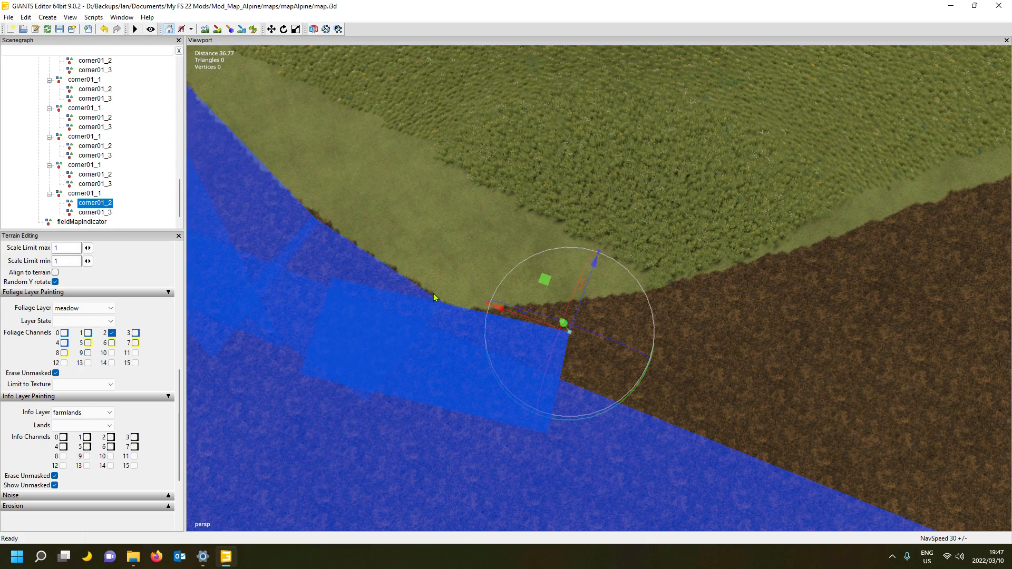
pyautogui.click(97, 193)
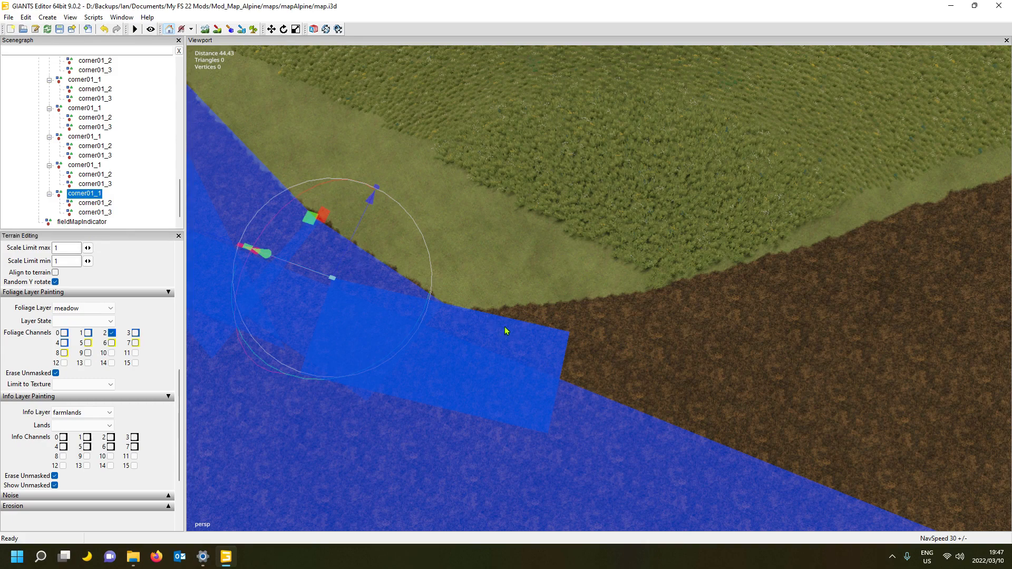
pyautogui.hotkey('ctrl', 'b')
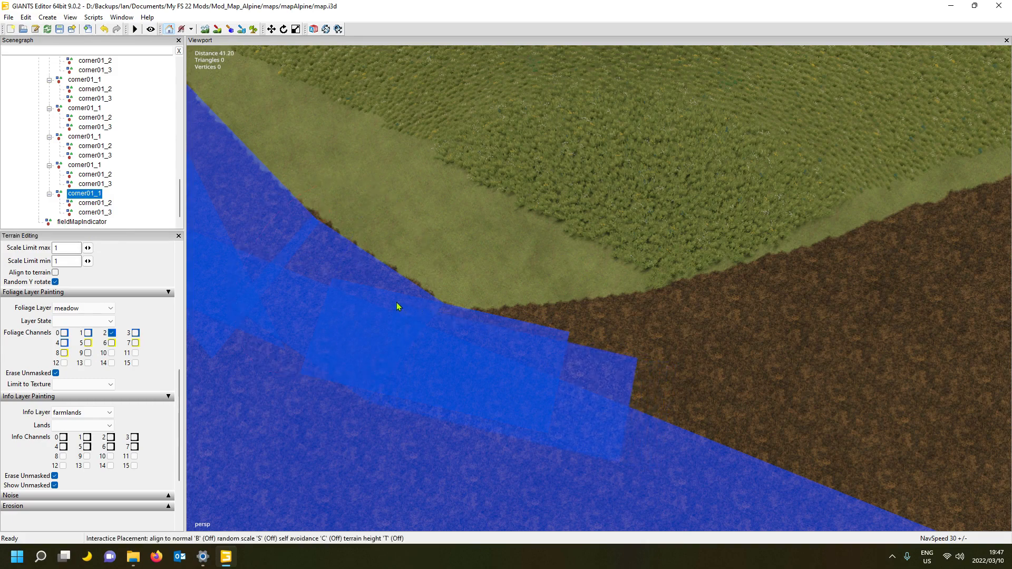
pyautogui.click(398, 306)
# Place the last group's corner01_2 just inside the grass edge and its corner01_3 just past the blue area's straight border
pyautogui.click(97, 203)
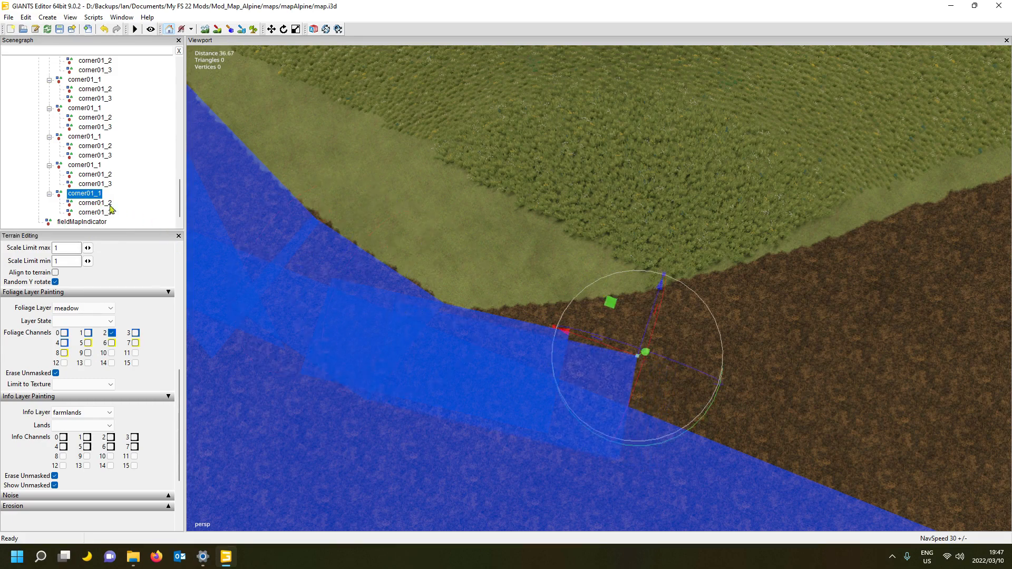
pyautogui.hotkey('ctrl', 'b')
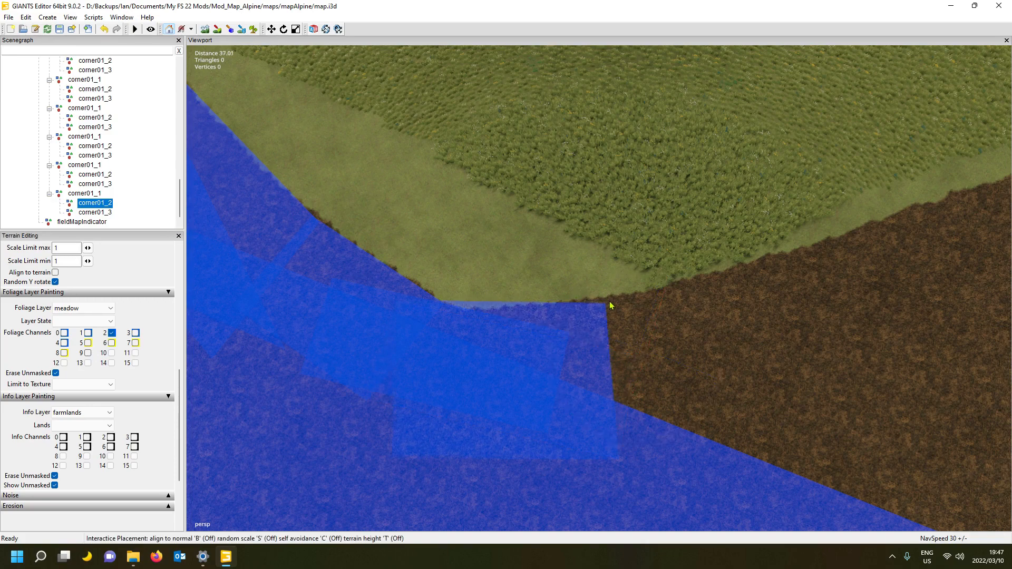
pyautogui.click(584, 326)
pyautogui.click(95, 203)
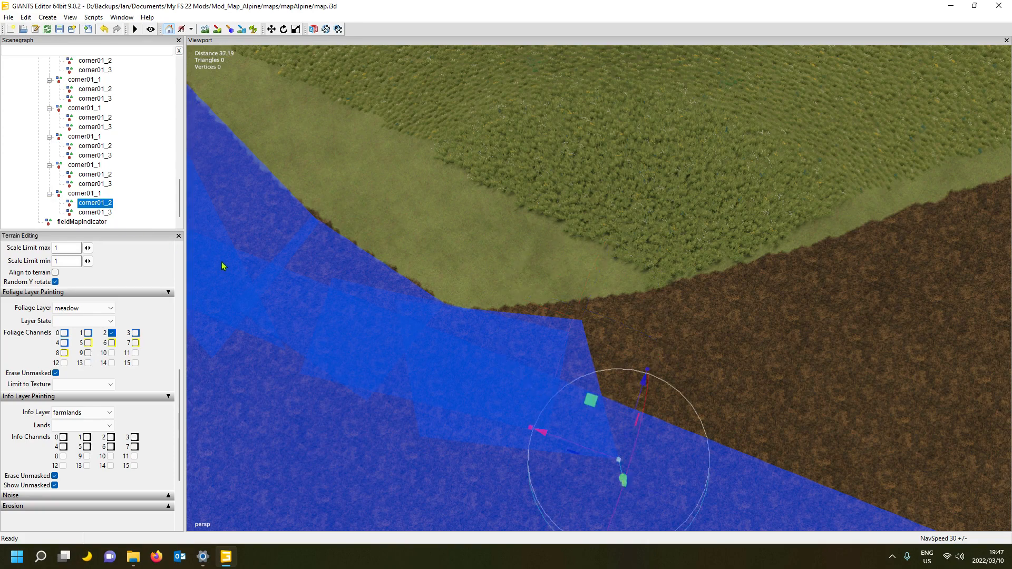
pyautogui.press('Down')
pyautogui.hotkey('ctrl', 'b')
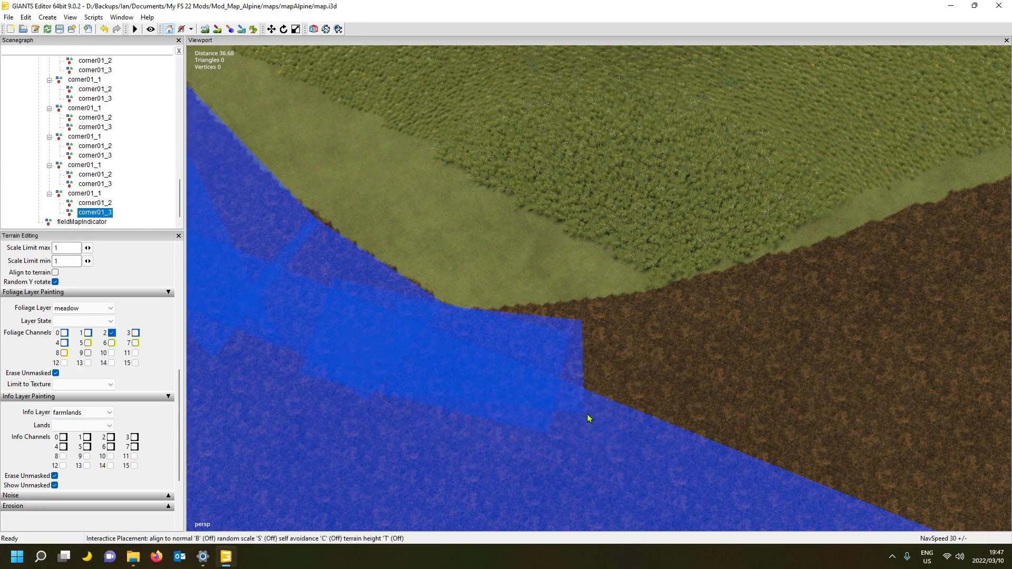
pyautogui.click(589, 418)
# Duplicate the last corner01_1 group, expand the copy and place it slightly further along the grass edge
pyautogui.click(121, 195)
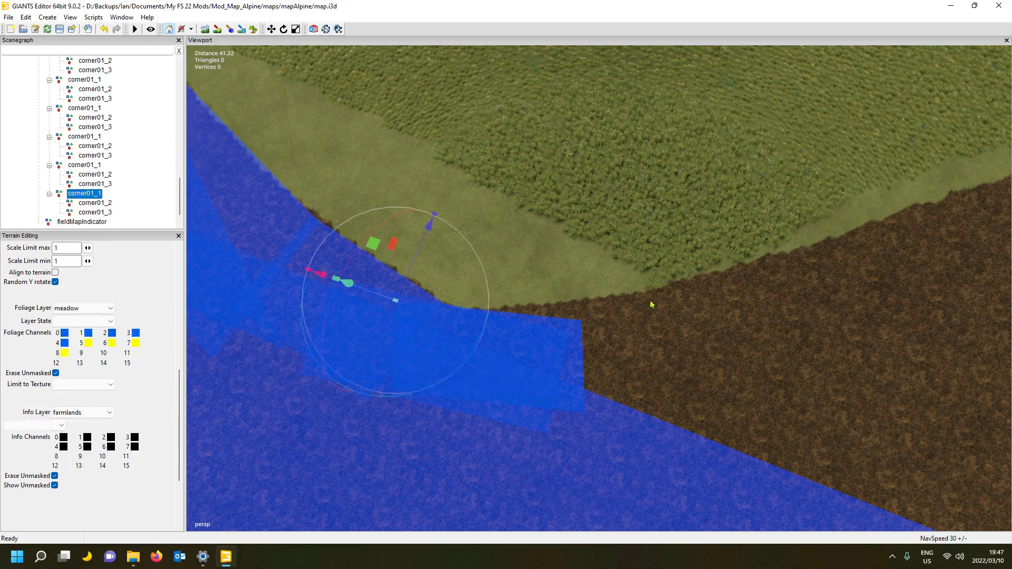
pyautogui.hotkey('ctrl', 'd')
pyautogui.scroll(-1, 130, 199)
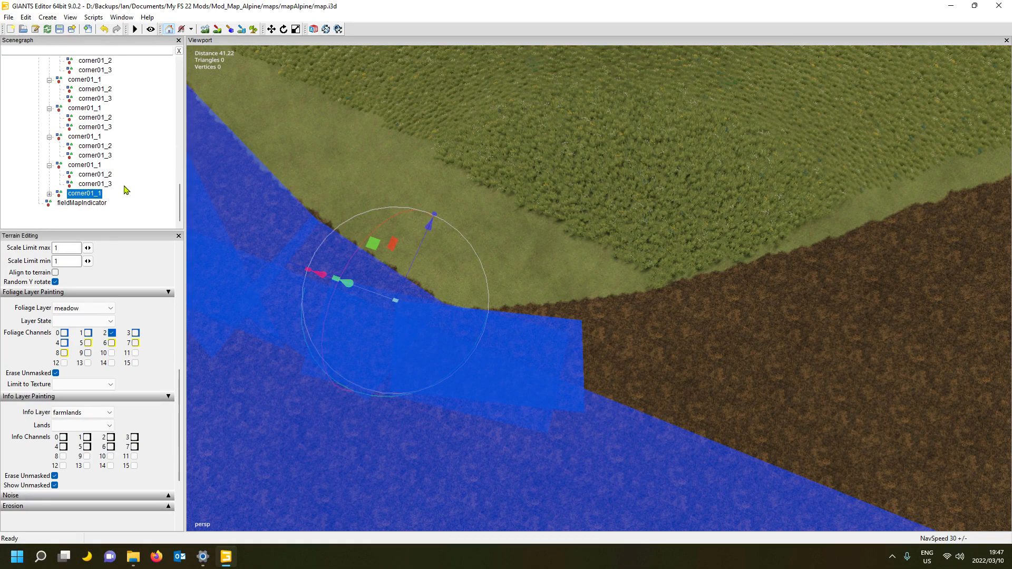
pyautogui.click(49, 195)
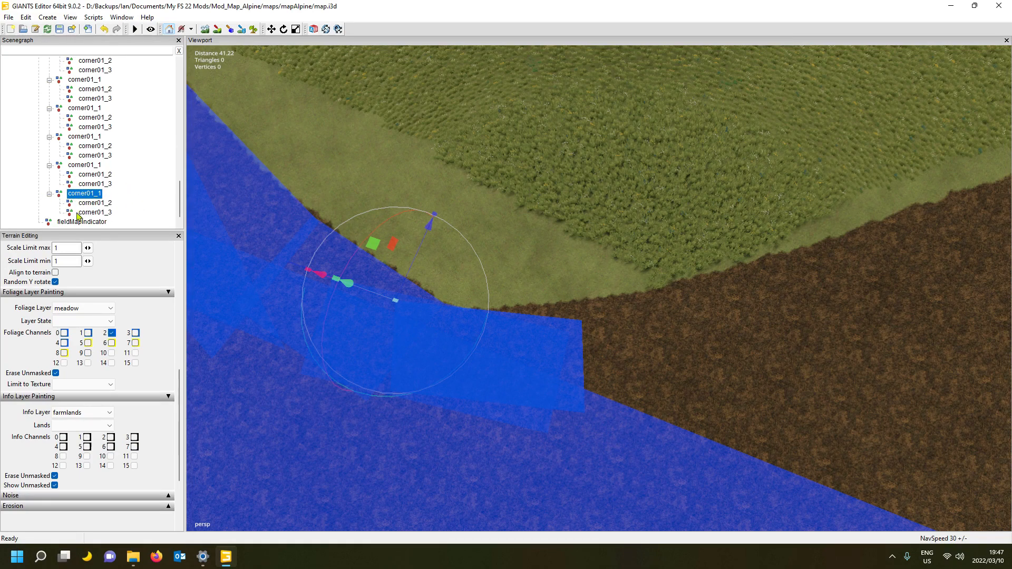
pyautogui.hotkey('ctrl', 'b')
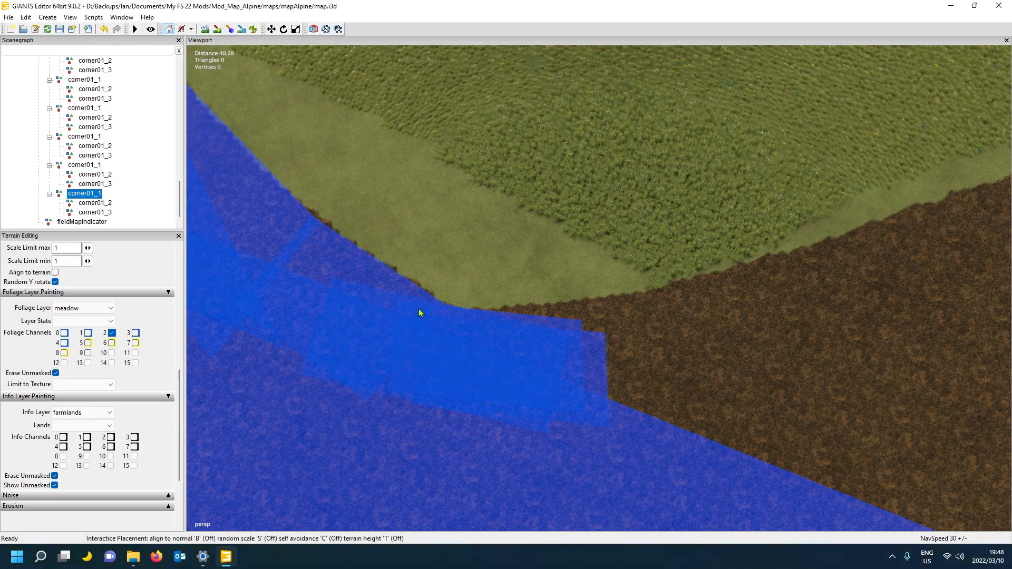
pyautogui.click(416, 307)
# Place the copied group's corner01_2 on the grass edge and its corner01_3 on the straight border of the large blue area
pyautogui.click(97, 203)
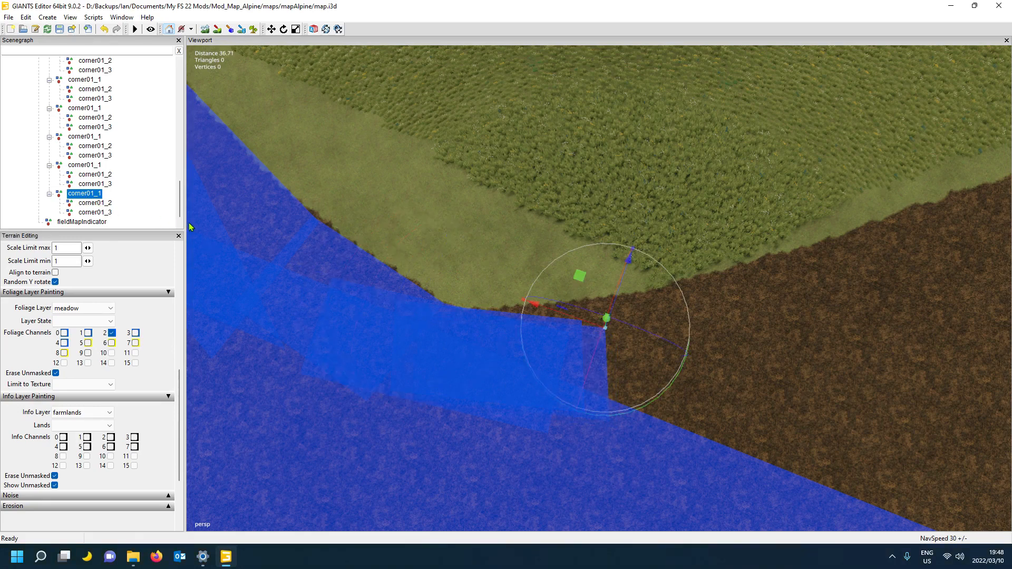
pyautogui.hotkey('ctrl', 'b')
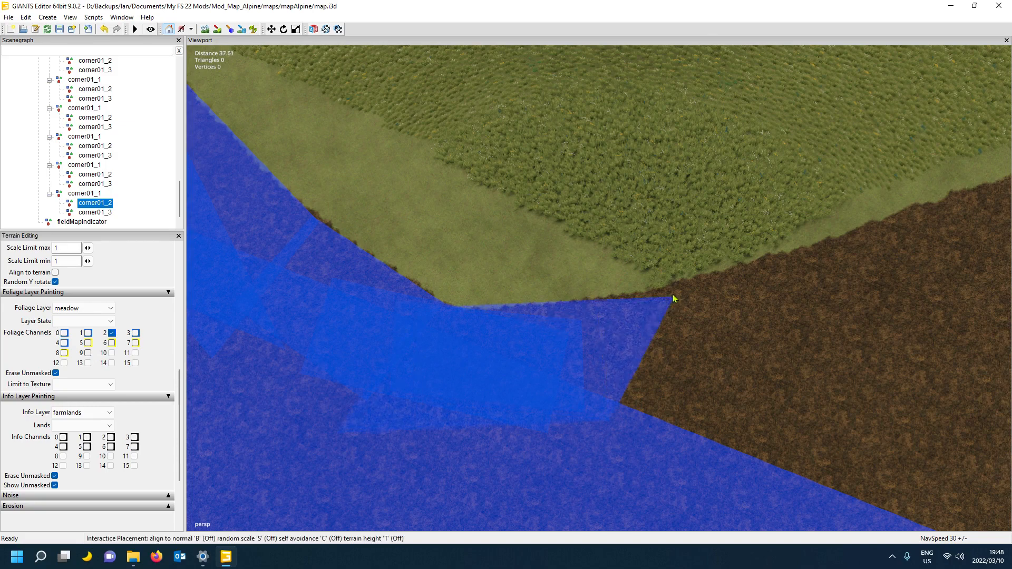
pyautogui.click(589, 307)
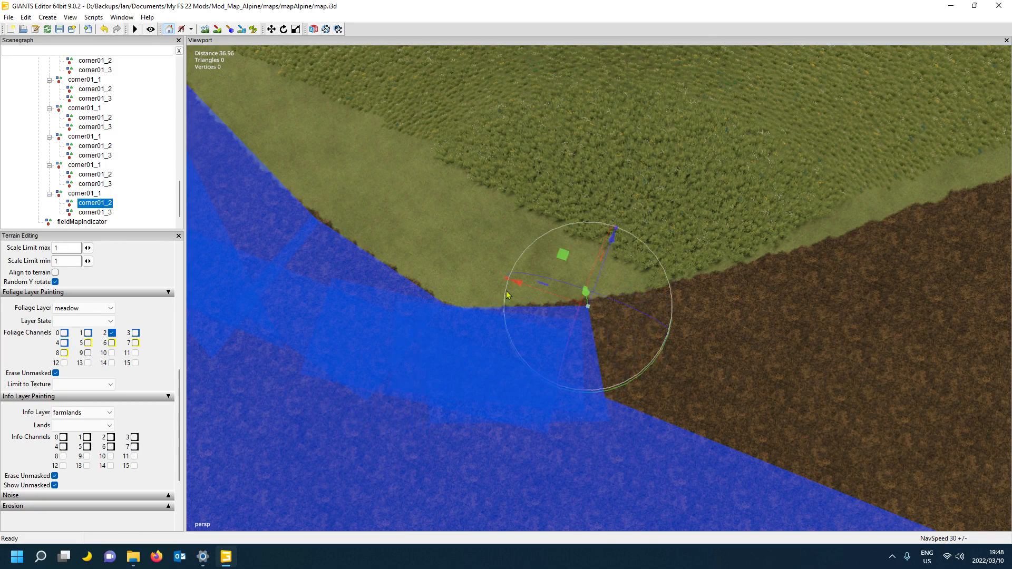
pyautogui.click(110, 212)
pyautogui.press('Down')
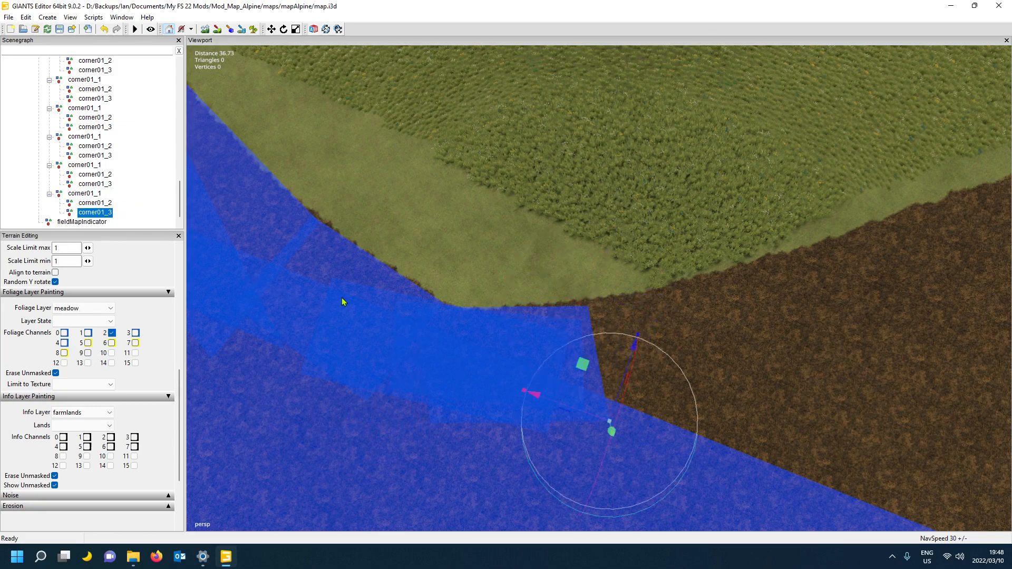
pyautogui.hotkey('ctrl', 'b')
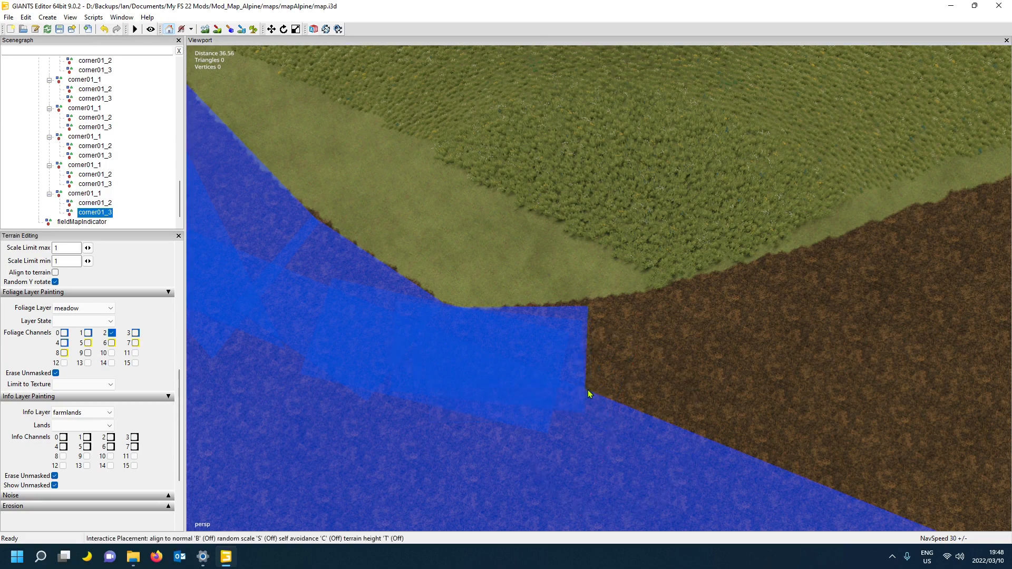
pyautogui.click(593, 391)
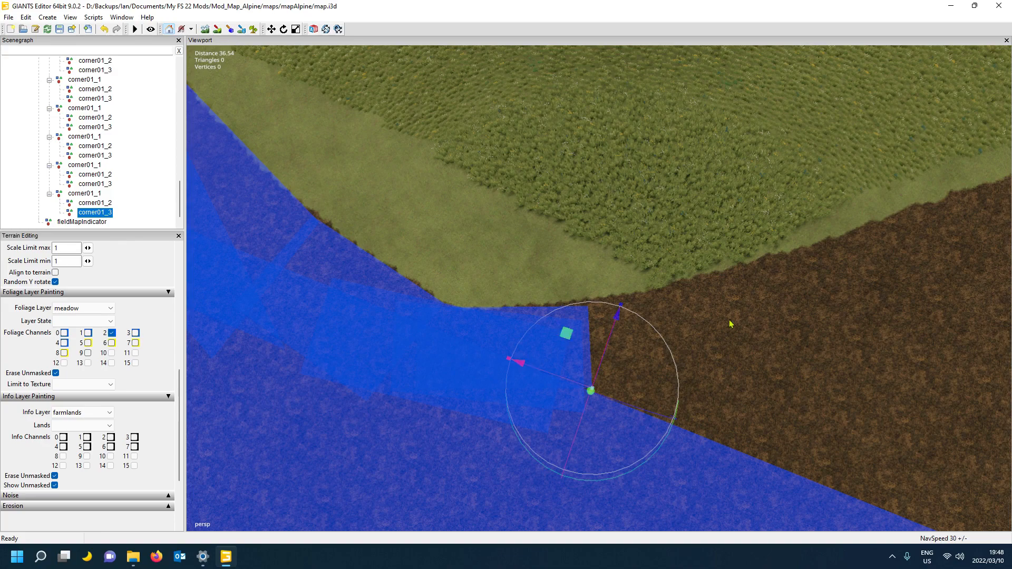
# Place the fieldMapIndicator of field01 near the middle of the blue field area
pyautogui.keyDown('alt'); pyautogui.moveTo(680, 330); pyautogui.dragTo(668, 270); pyautogui.keyUp('alt')
pyautogui.scroll(-3, 828, 266)
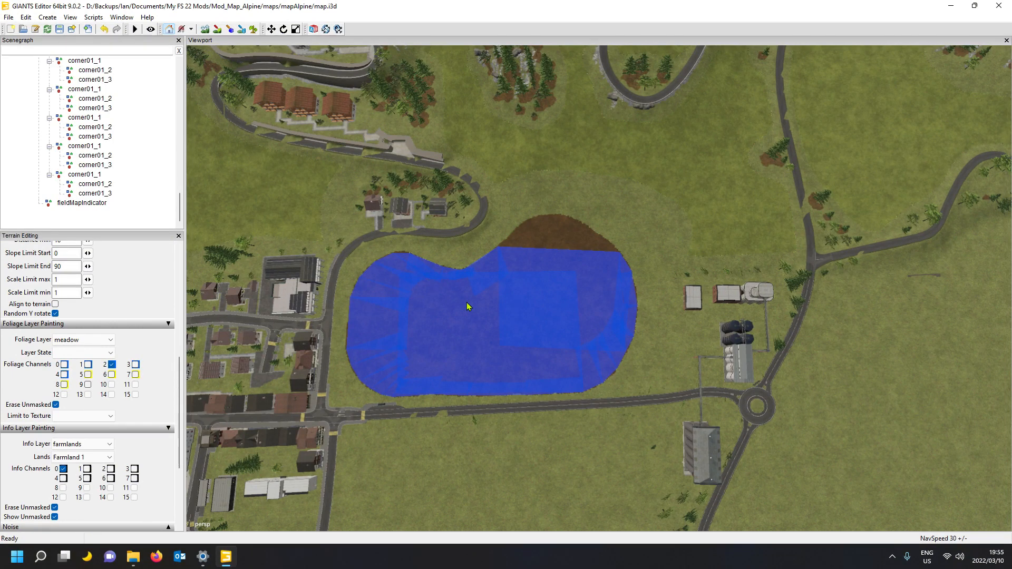
pyautogui.click(82, 204)
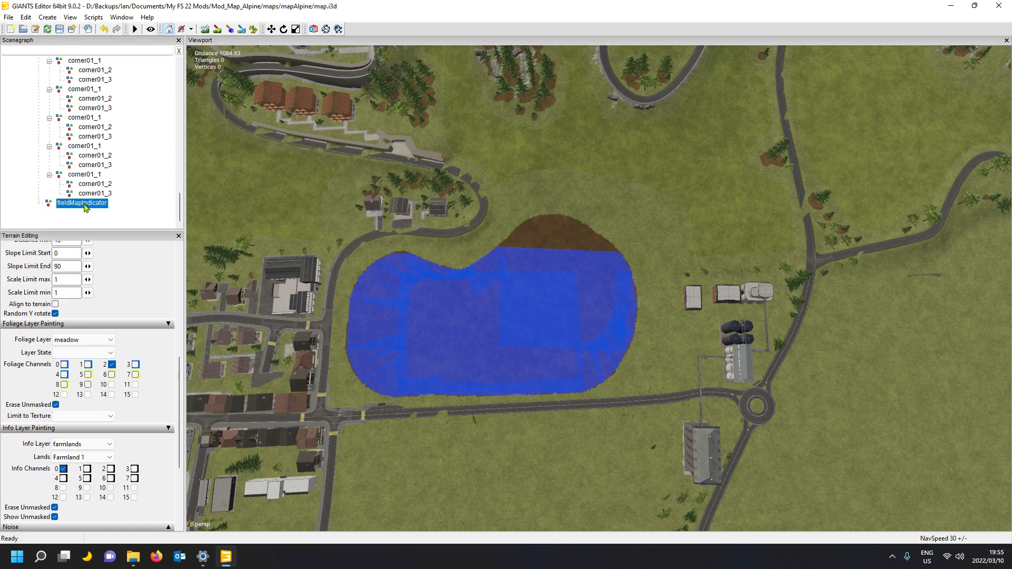
pyautogui.click(481, 323)
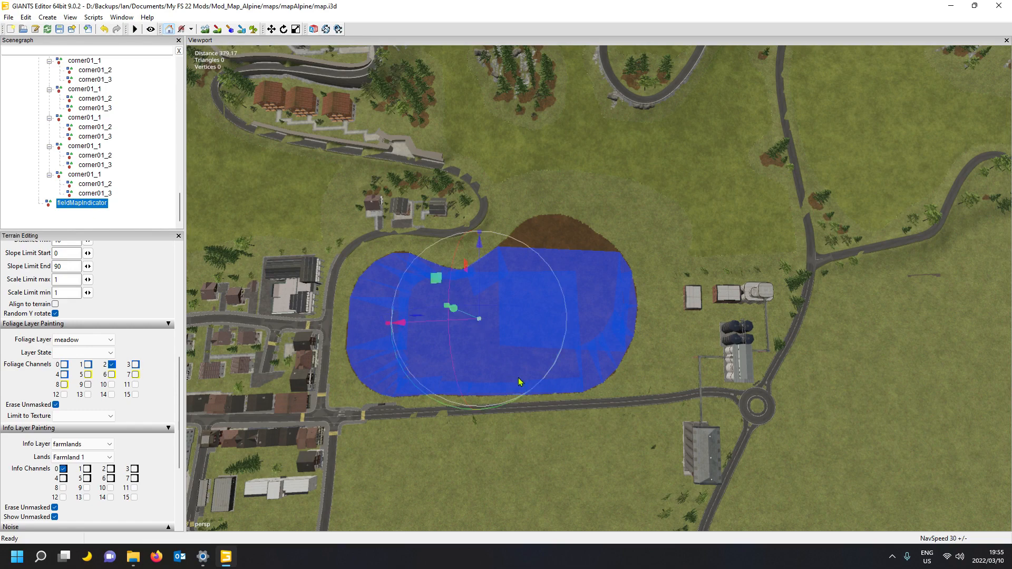
pyautogui.keyDown('alt'); pyautogui.moveTo(590, 393); pyautogui.dragTo(502, 351); pyautogui.keyUp('alt')
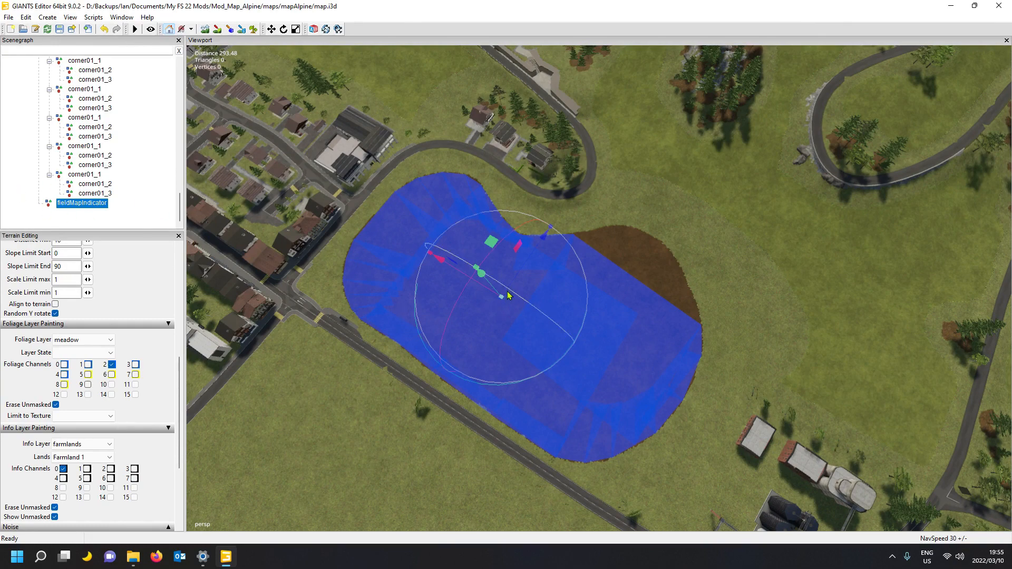
pyautogui.keyDown('alt'); pyautogui.moveTo(563, 367); pyautogui.dragTo(574, 354); pyautogui.keyUp('alt')
pyautogui.scroll(-4, 575, 354)
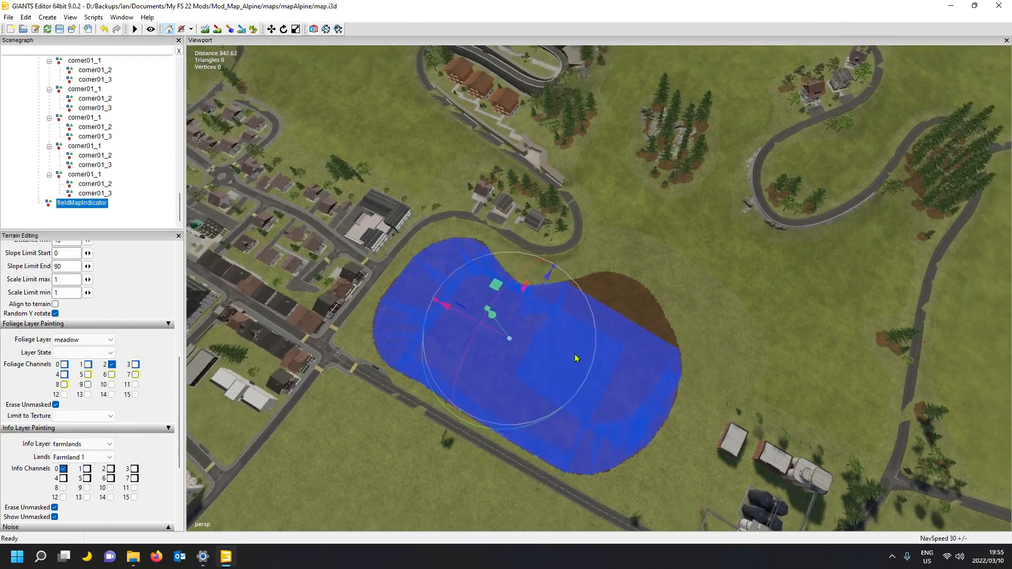
pyautogui.scroll(1, 569, 354)
pyautogui.scroll(-3, 568, 355)
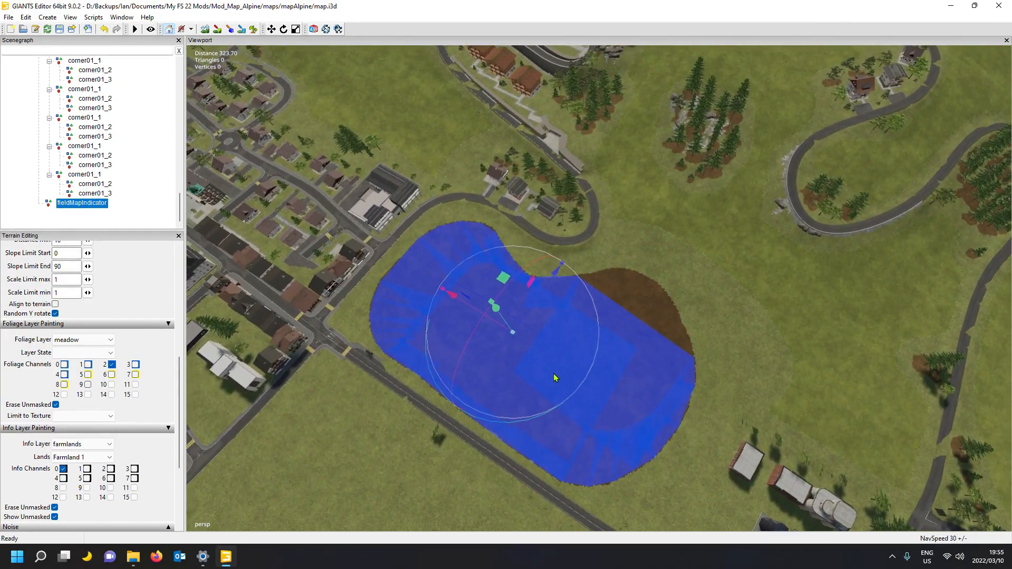
pyautogui.keyDown('alt'); pyautogui.moveTo(555, 376); pyautogui.dragTo(485, 326); pyautogui.keyUp('alt')
pyautogui.scroll(3, 127, 167)
# Collapse field01 in the scenegraph and duplicate the whole field group
pyautogui.scroll(5, 132, 169)
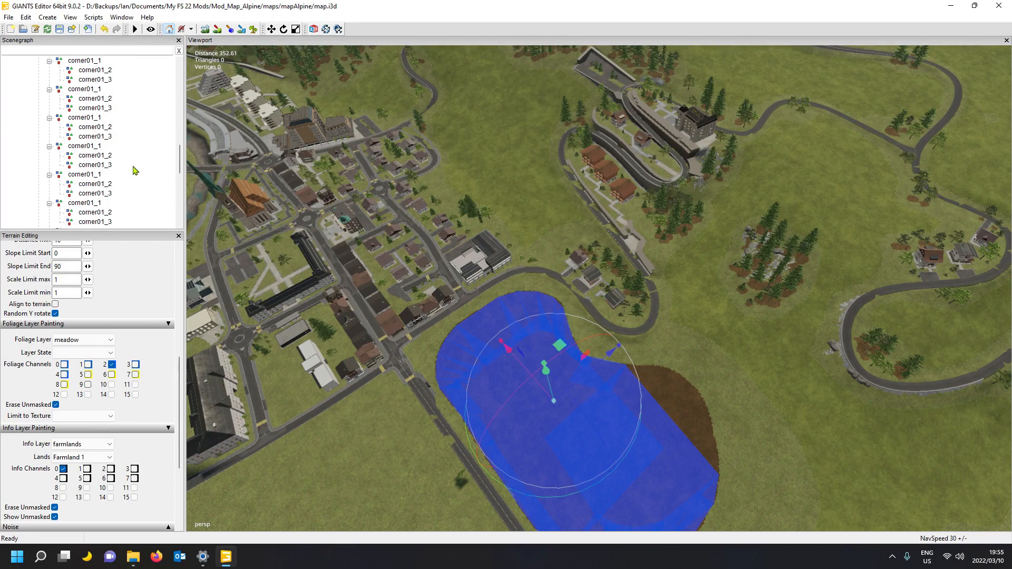
pyautogui.moveTo(180, 138); pyautogui.dragTo(179, 96)
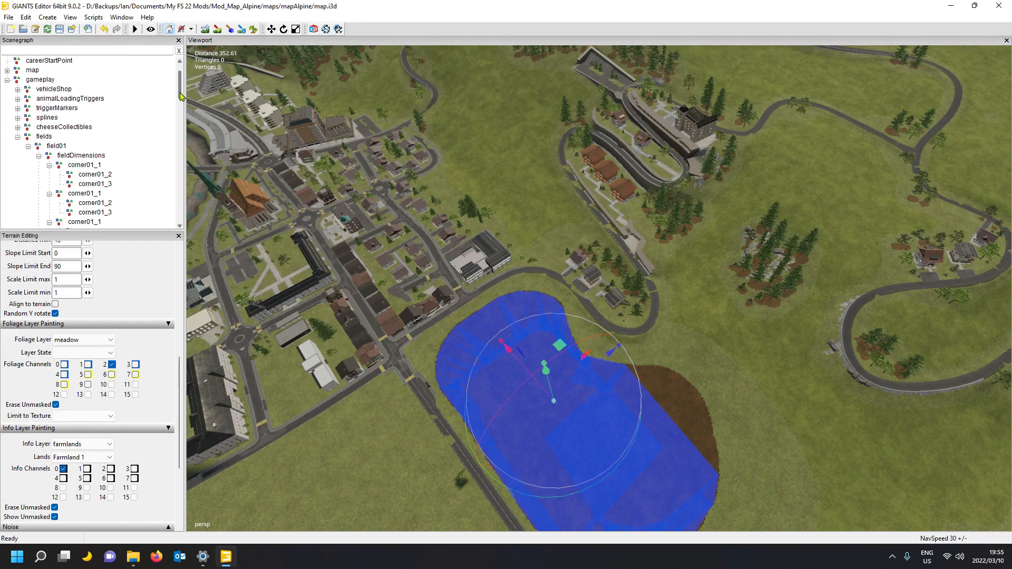
pyautogui.click(60, 146)
pyautogui.click(29, 148)
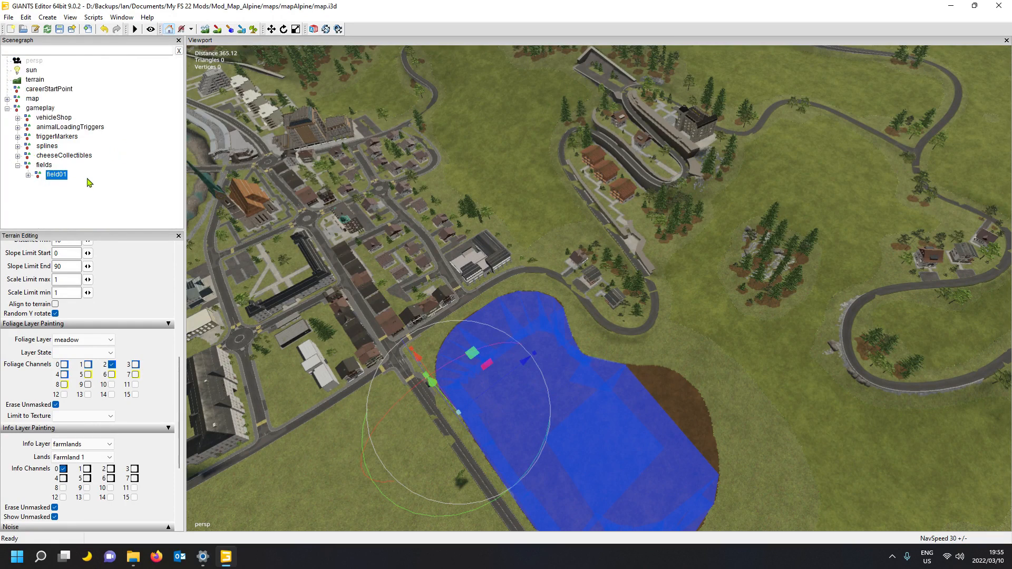
# Show the object attributes and rename the duplicated field group to field02
pyautogui.click(123, 17)
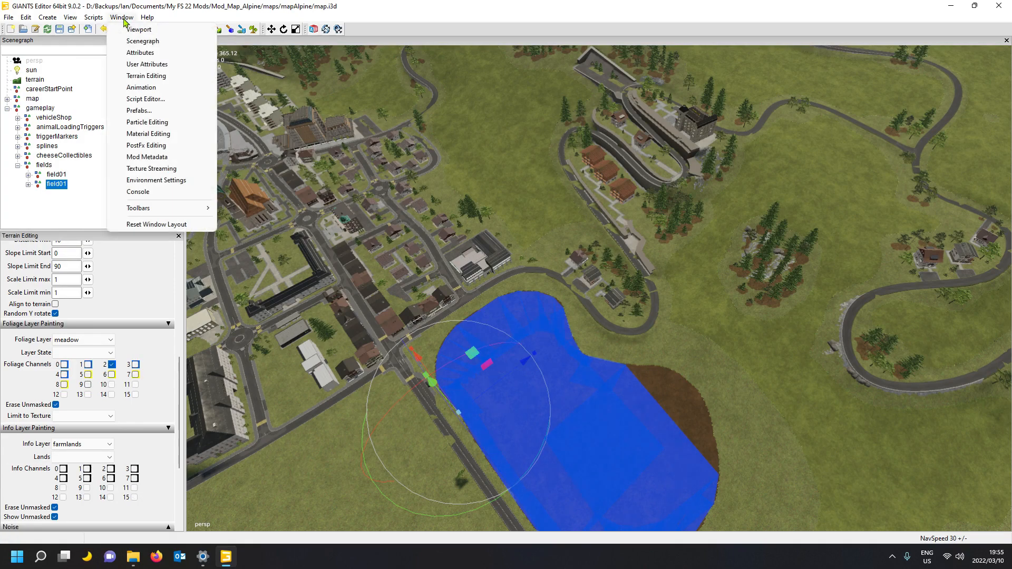
pyautogui.click(140, 53)
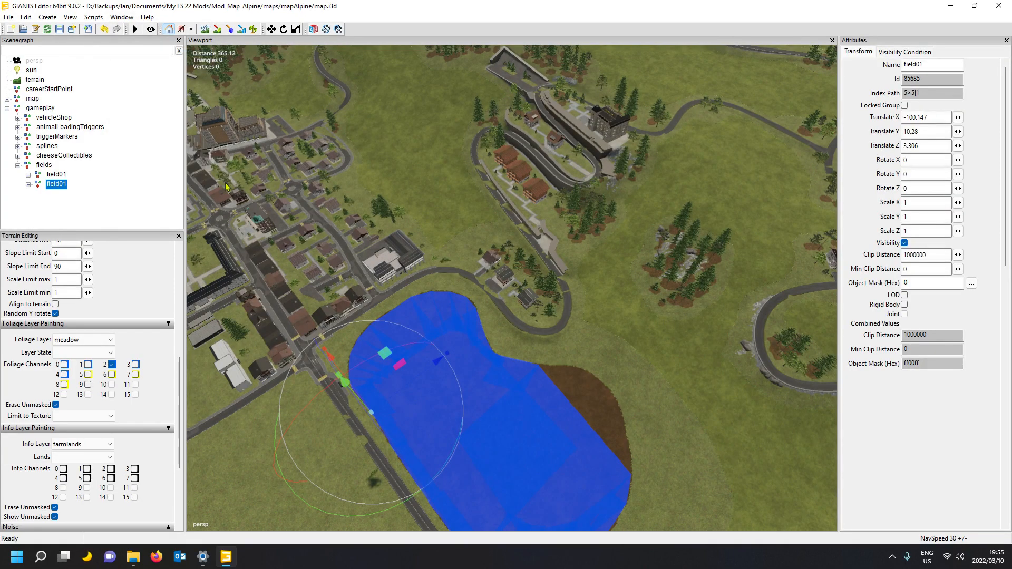
pyautogui.moveTo(920, 66); pyautogui.dragTo(937, 72)
pyautogui.write('2')
pyautogui.press('Return')
# Expand field02's fieldDimensions and place its first corner01_1 in the empty grass area across the road from the first field
pyautogui.click(28, 184)
pyautogui.click(39, 194)
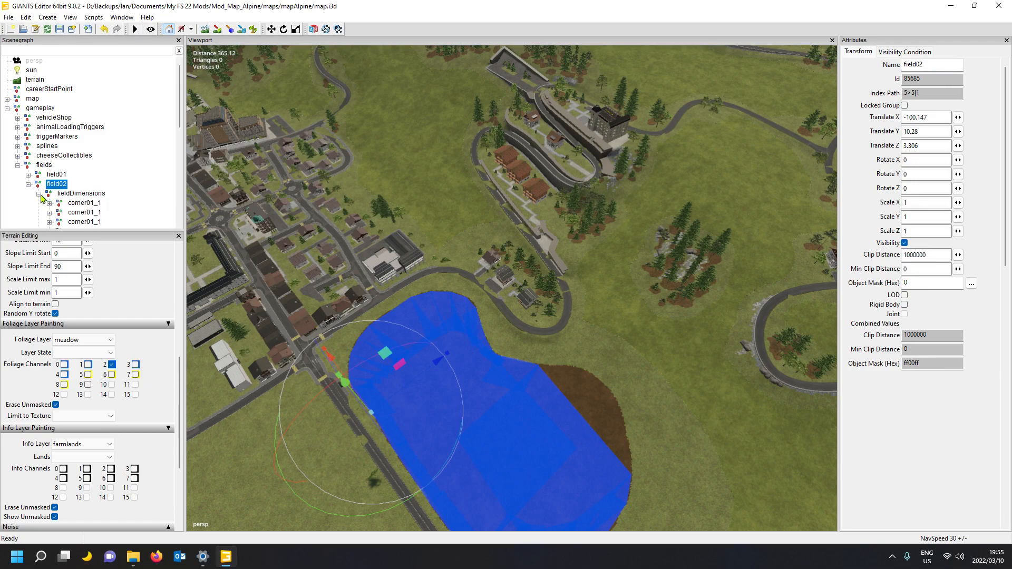
pyautogui.keyDown('alt'); pyautogui.moveTo(579, 304); pyautogui.dragTo(441, 369); pyautogui.keyUp('alt')
pyautogui.keyDown('alt'); pyautogui.moveTo(440, 369); pyautogui.dragTo(485, 340, button='middle'); pyautogui.keyUp('alt')
pyautogui.keyDown('alt'); pyautogui.moveTo(486, 340); pyautogui.dragTo(521, 353); pyautogui.keyUp('alt')
pyautogui.keyDown('alt'); pyautogui.moveTo(521, 353); pyautogui.dragTo(496, 308, button='middle'); pyautogui.keyUp('alt')
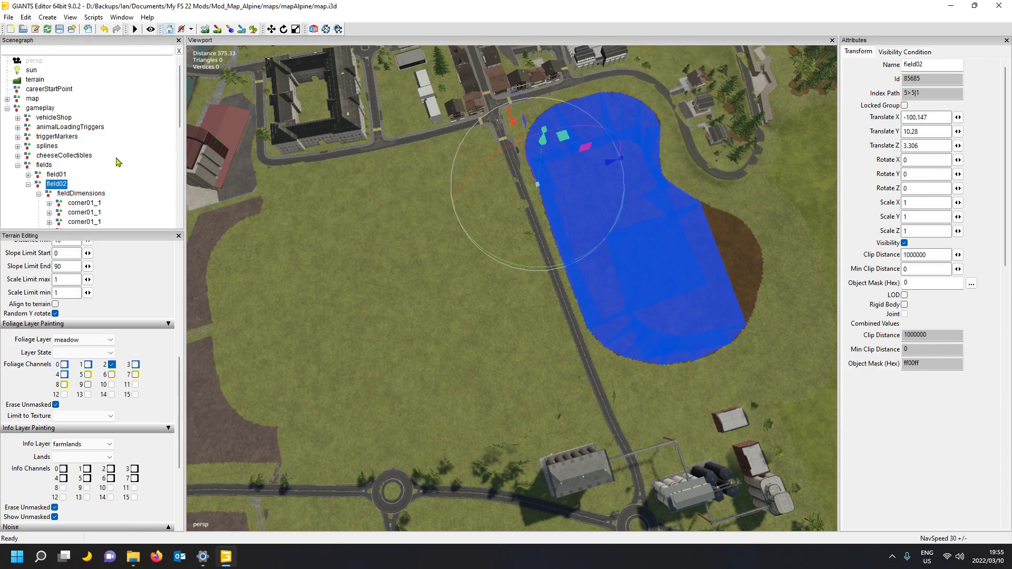
pyautogui.click(83, 204)
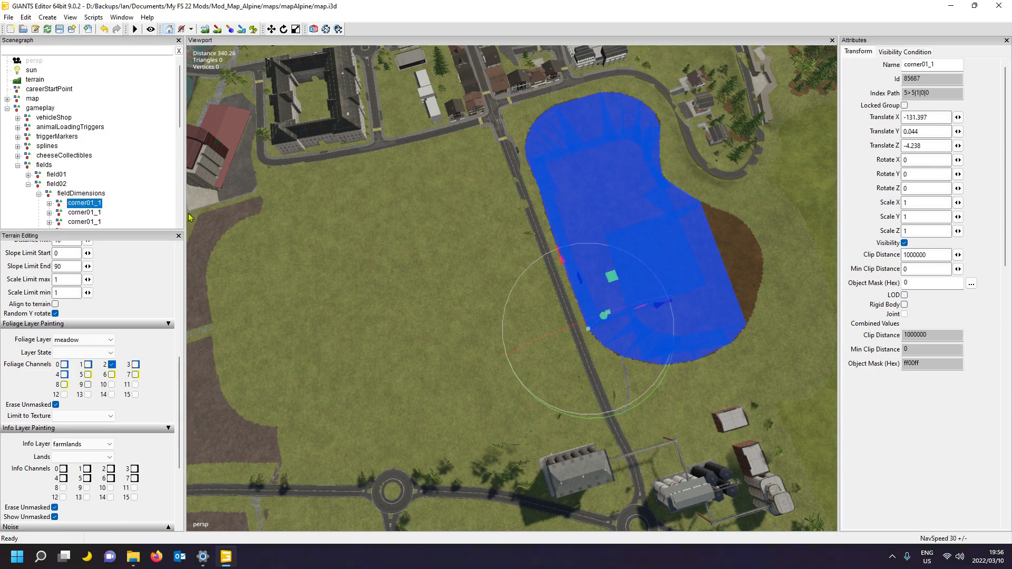
pyautogui.hotkey('ctrl', 'b')
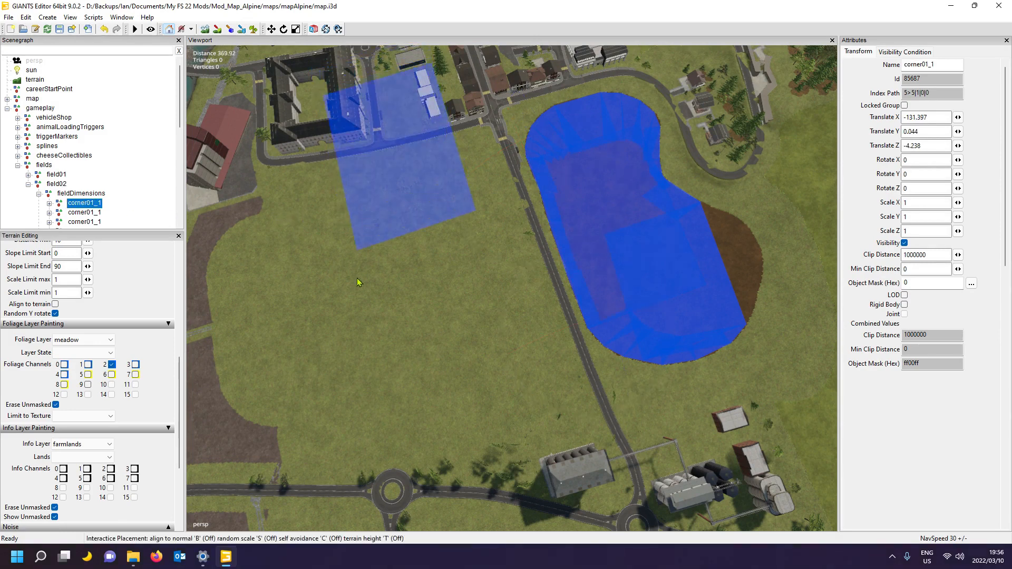
pyautogui.click(365, 397)
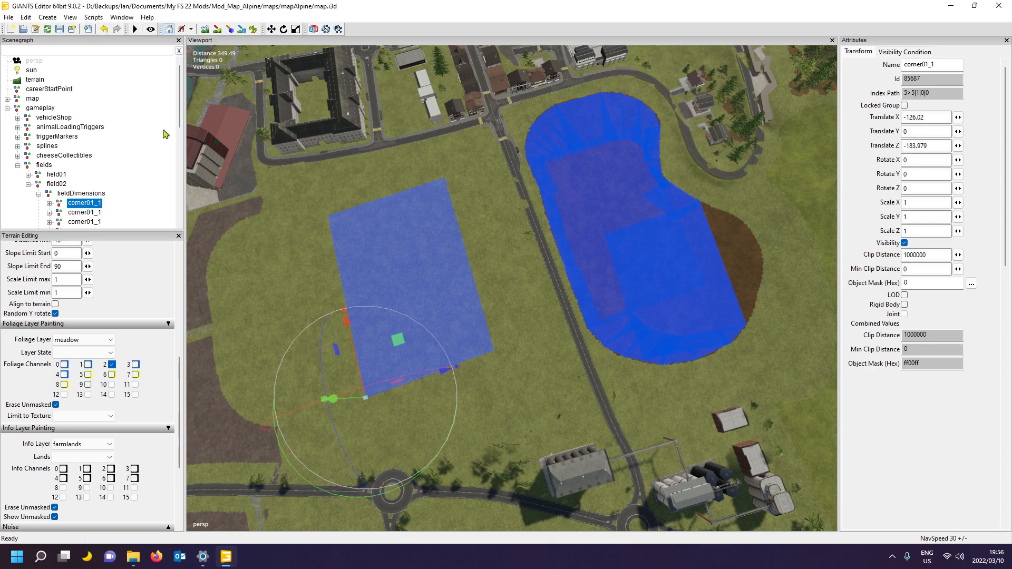
# Delete all of field02's corner01_1 entries under fieldDimensions except the first, already repositioned one
pyautogui.scroll(-3, 170, 132)
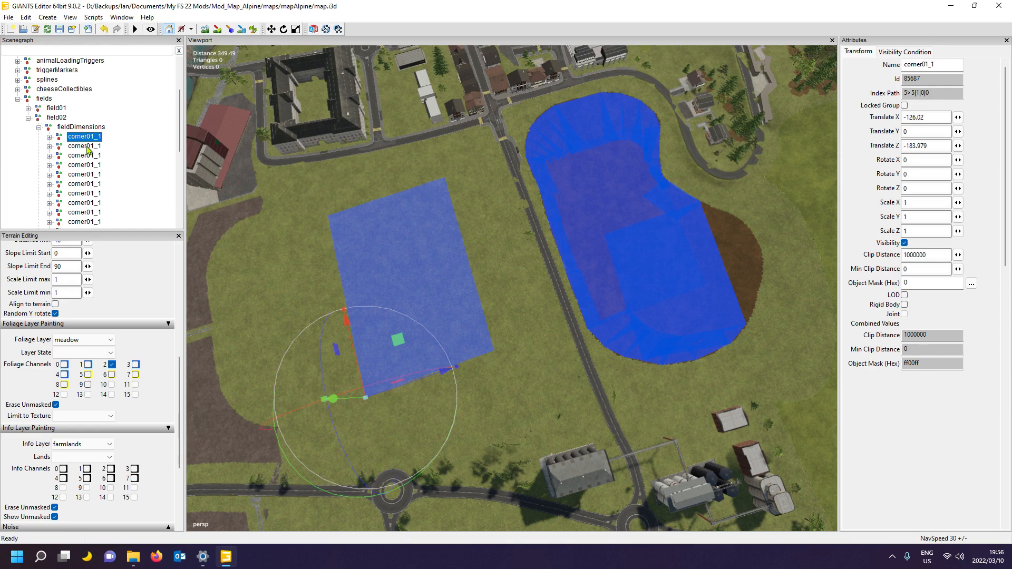
pyautogui.click(87, 148)
pyautogui.moveTo(180, 132); pyautogui.dragTo(191, 218)
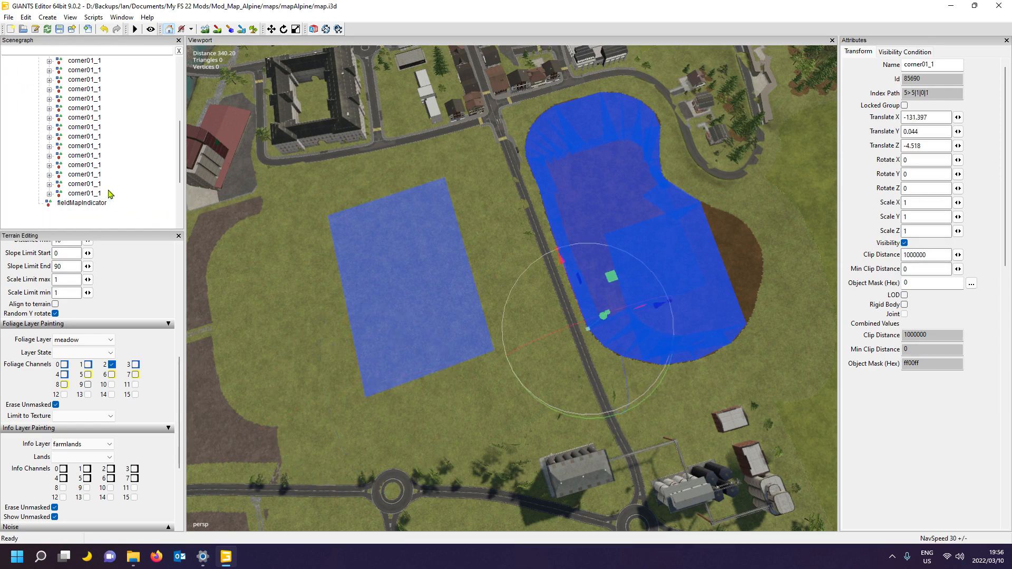
pyautogui.keyDown('shift'); pyautogui.click(108, 194); pyautogui.keyUp('shift')
pyautogui.press('Delete')
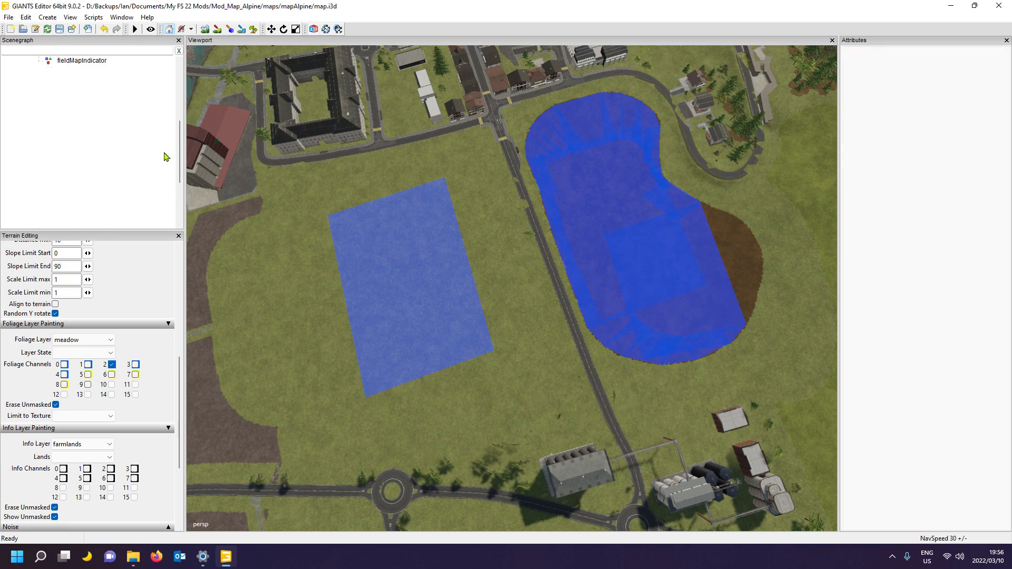
# Select the field02 group and collapse it in the scenegraph
pyautogui.click(80, 148)
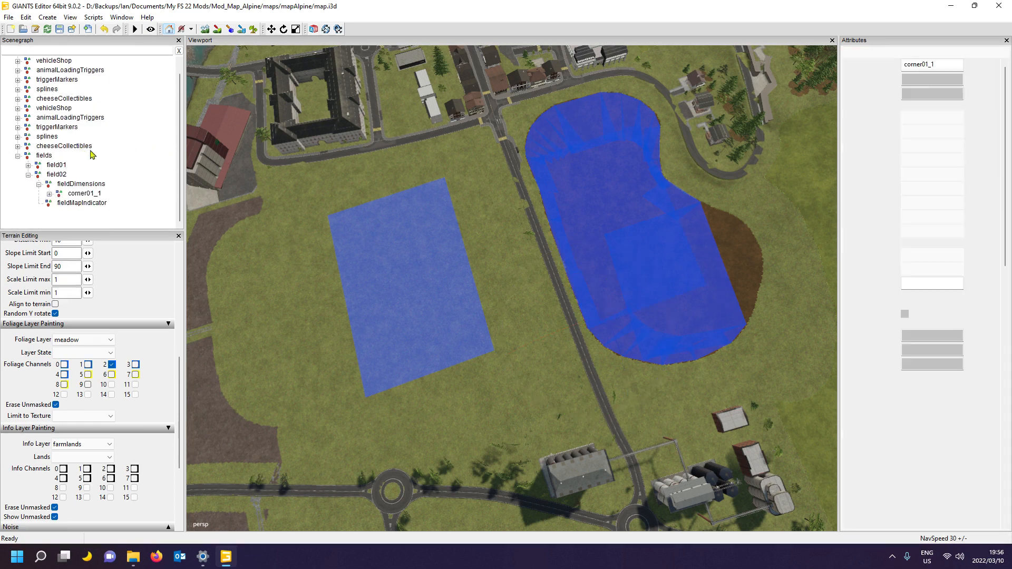
pyautogui.click(61, 176)
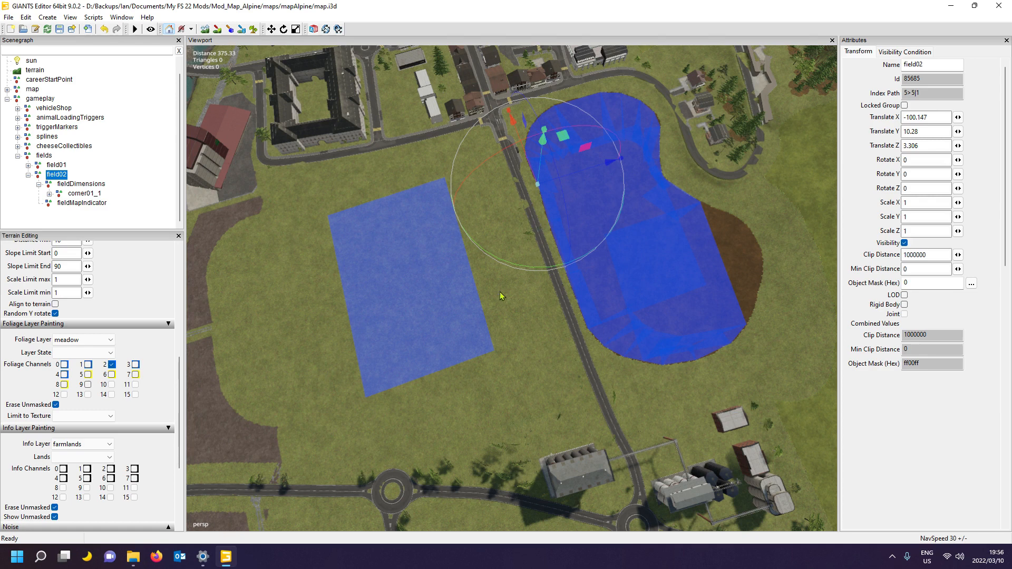
pyautogui.keyDown('alt'); pyautogui.moveTo(468, 298); pyautogui.dragTo(514, 272); pyautogui.keyUp('alt')
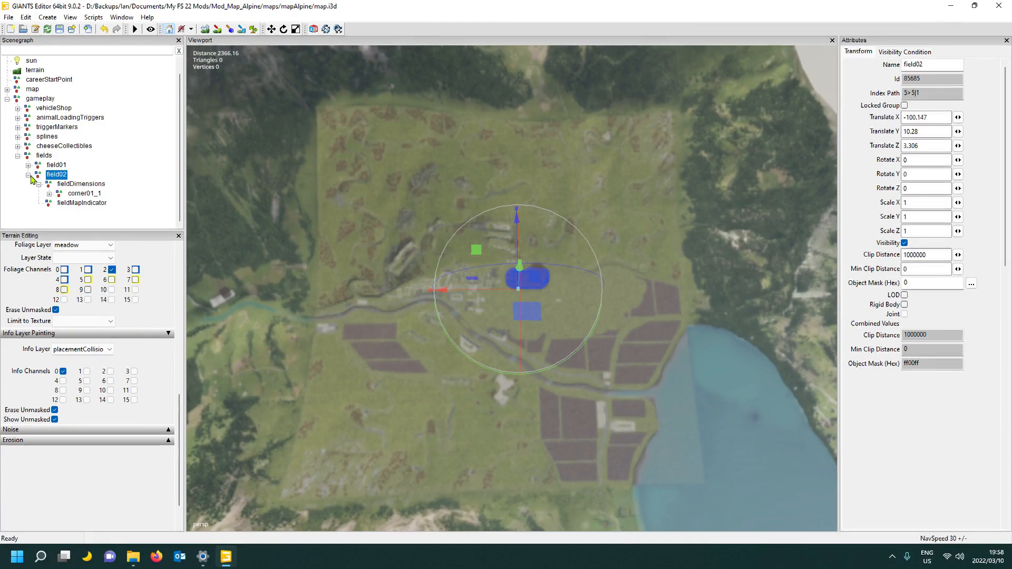
pyautogui.click(28, 175)
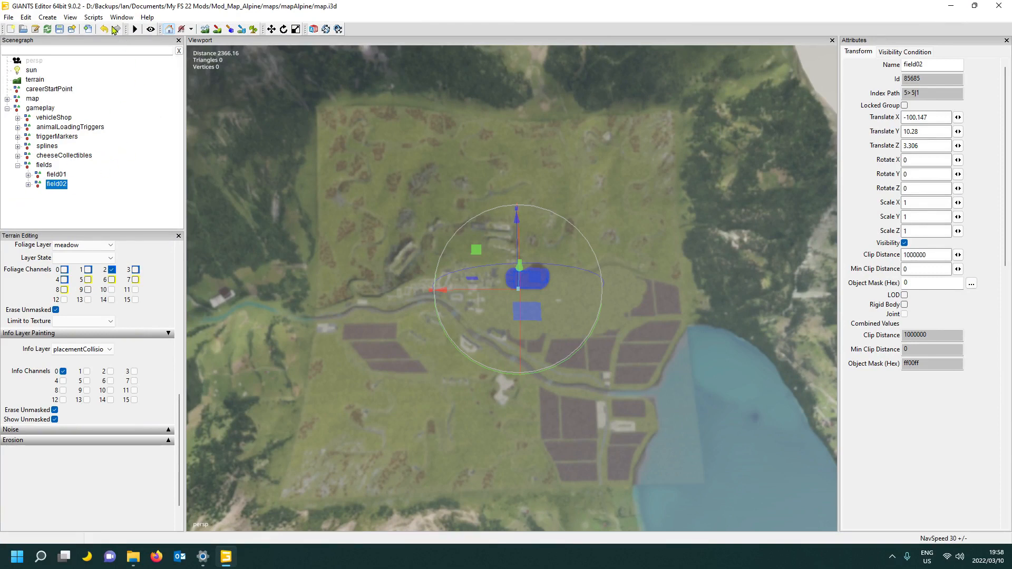
# Run the Create Ground Collision Map script on the map
pyautogui.click(94, 17)
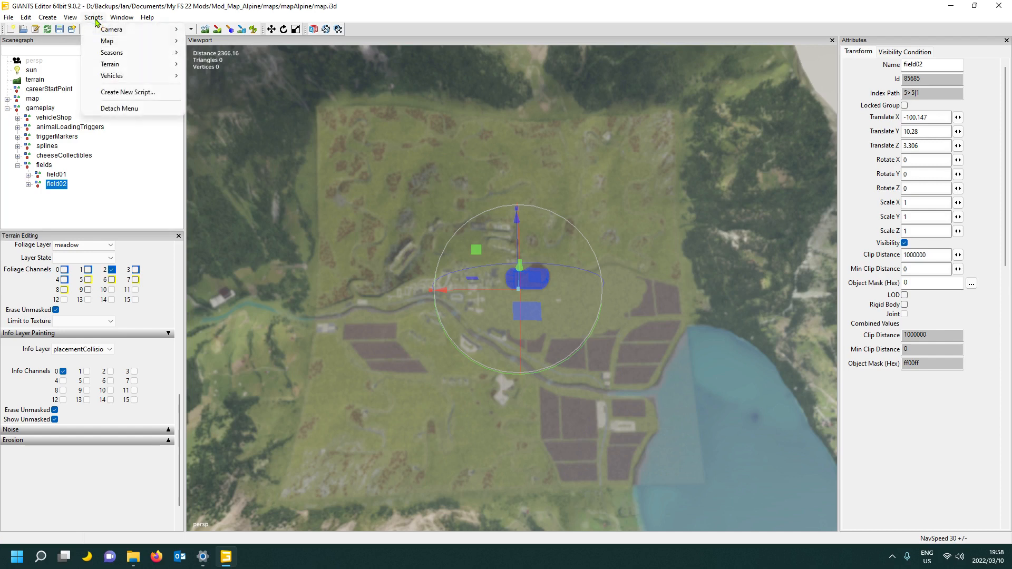
pyautogui.moveTo(108, 41)
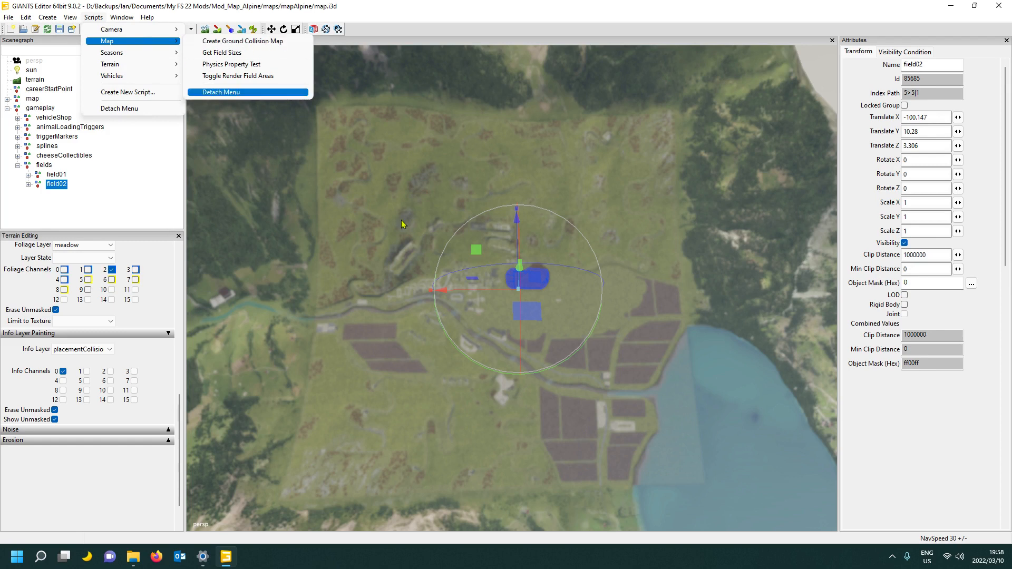
pyautogui.click(249, 42)
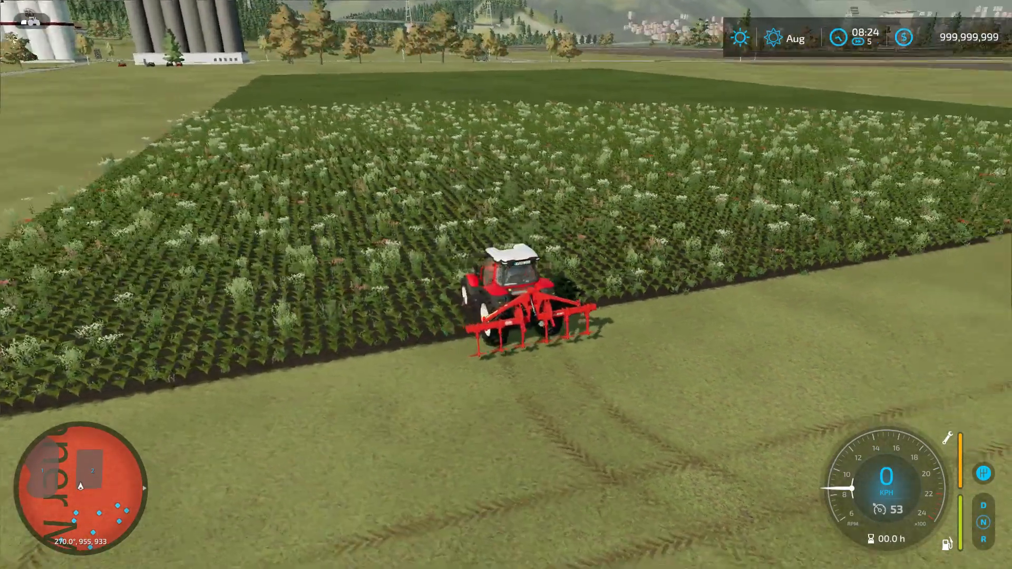
# In Farming Simulator 22, back the tractor up and line it up with the edge of the weedy crop field
pyautogui.press('s')
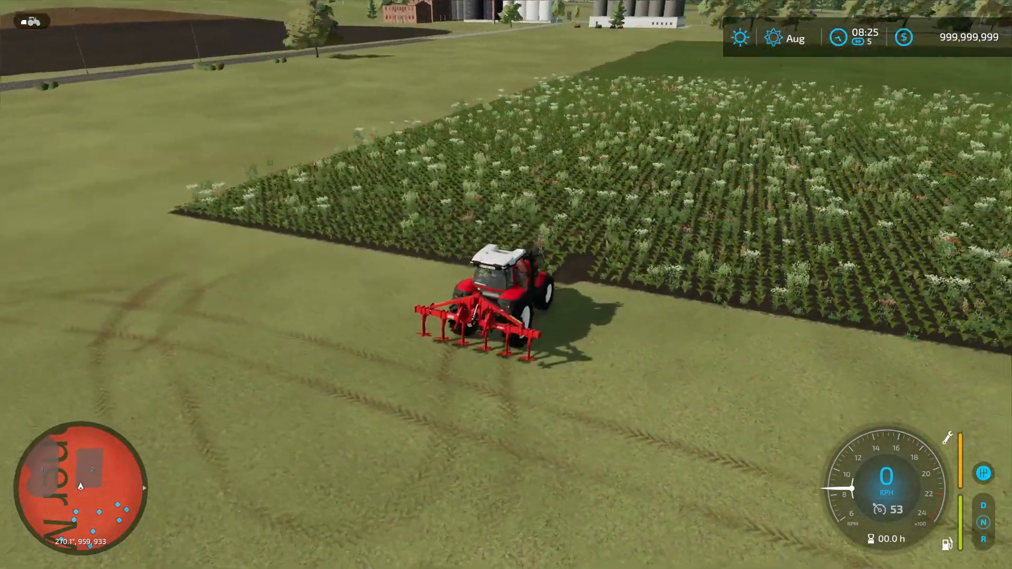
pyautogui.press('s')
pyautogui.press('a')
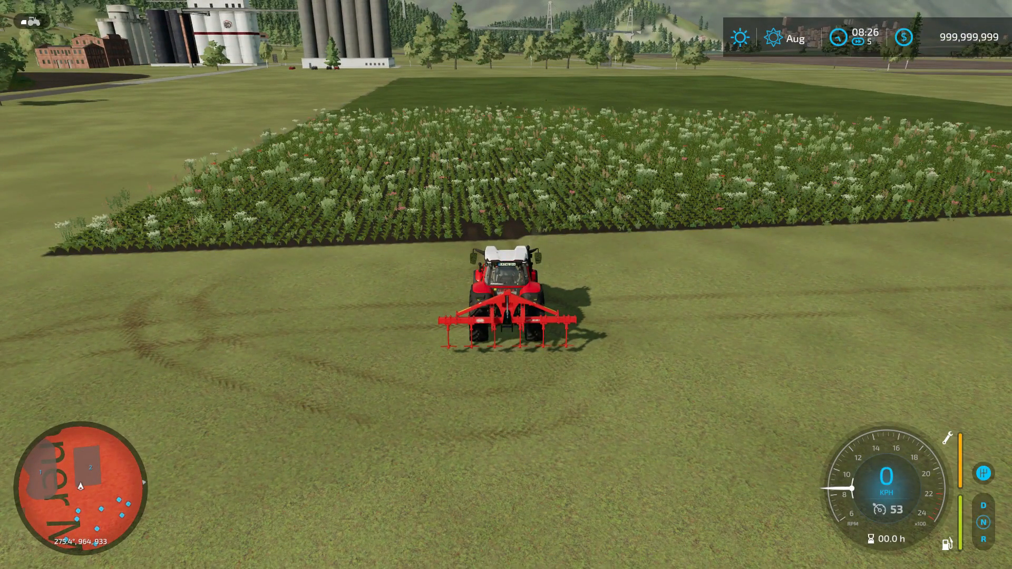
pyautogui.press('s')
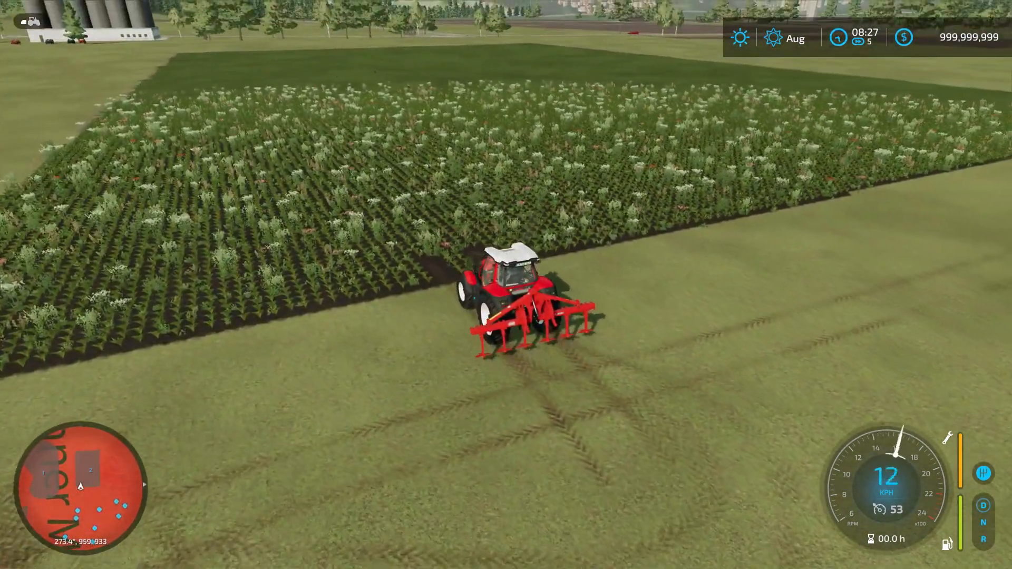
# Hire an AI worker to cultivate a strip into the crop field, and dismiss it
pyautogui.press('h')
pyautogui.press('s')
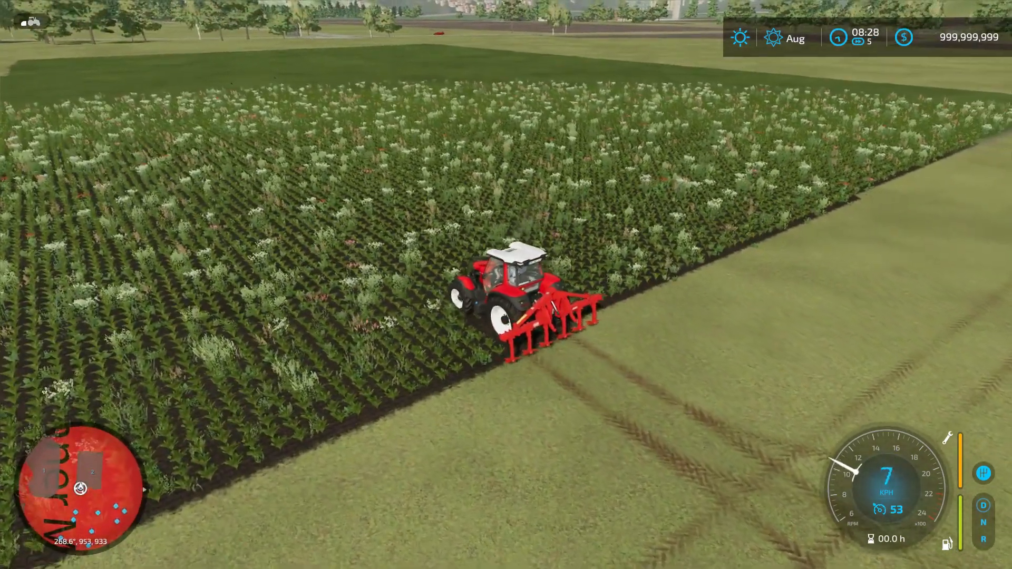
pyautogui.press('w')
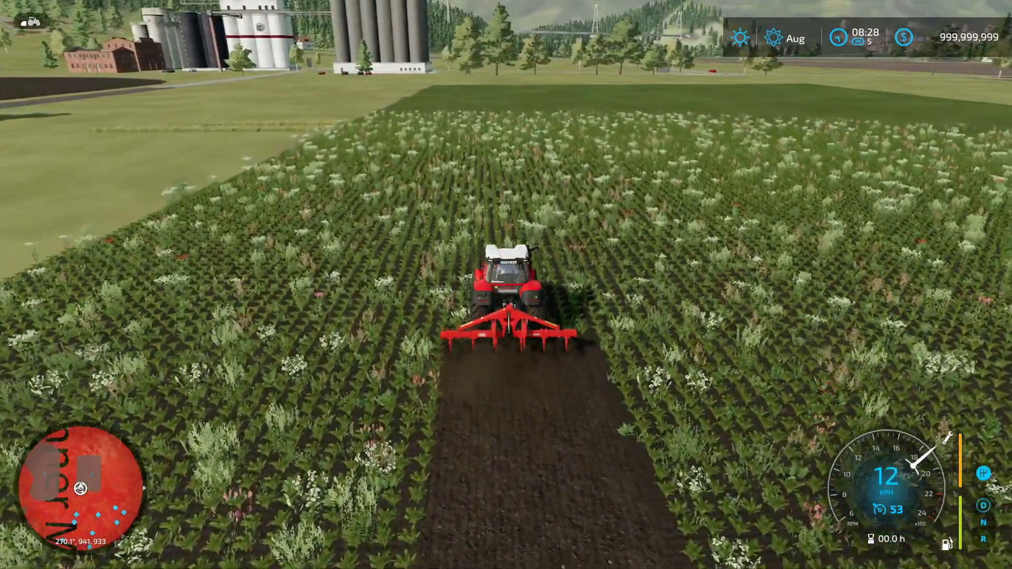
pyautogui.press('h')
# Turn the tractor left out of the worked strip and drive over the grass to the roadside fence
pyautogui.press('w')
pyautogui.press('a')
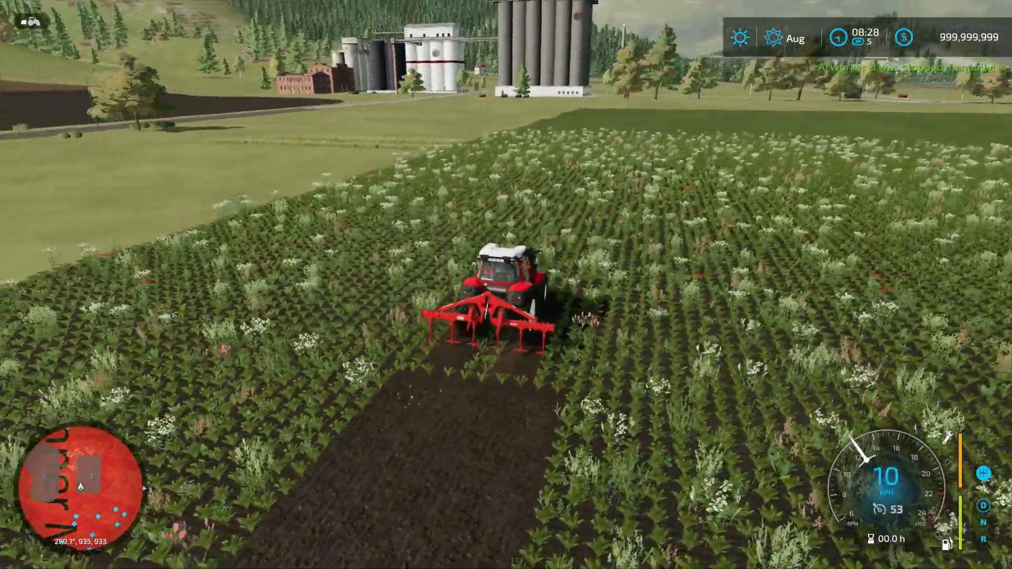
pyautogui.press('w')
pyautogui.press('a')
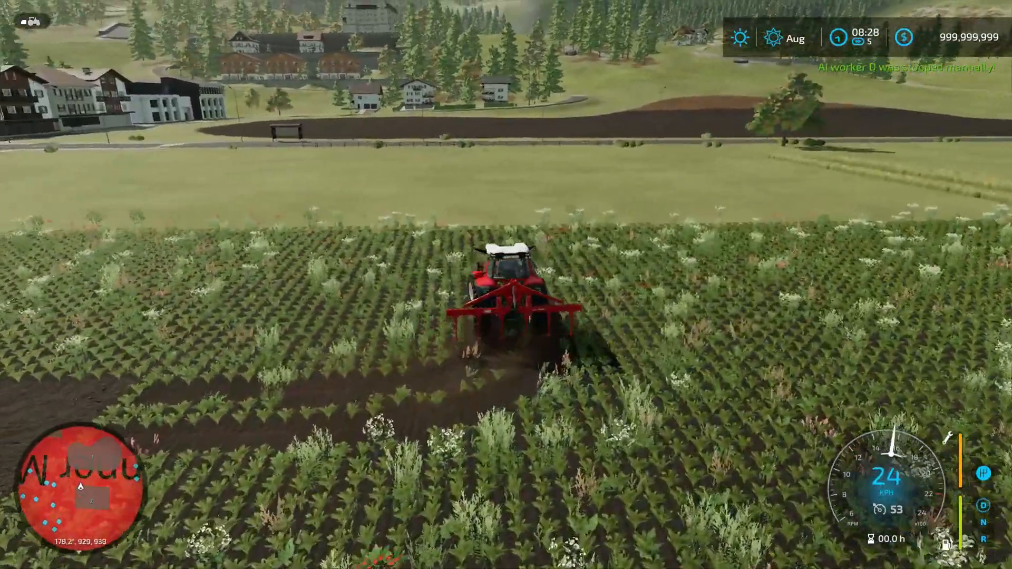
pyautogui.press('w')
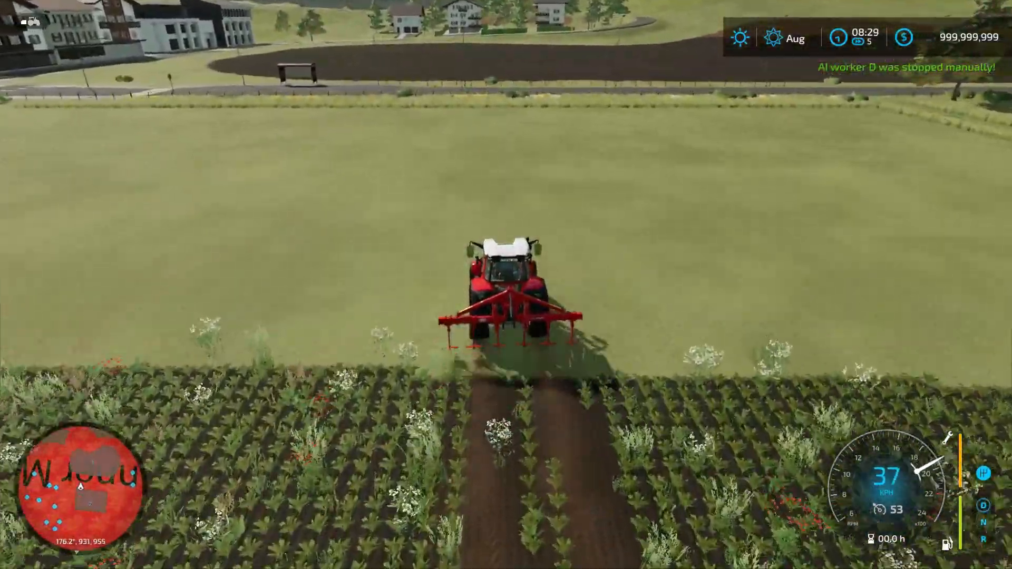
pyautogui.press('w')
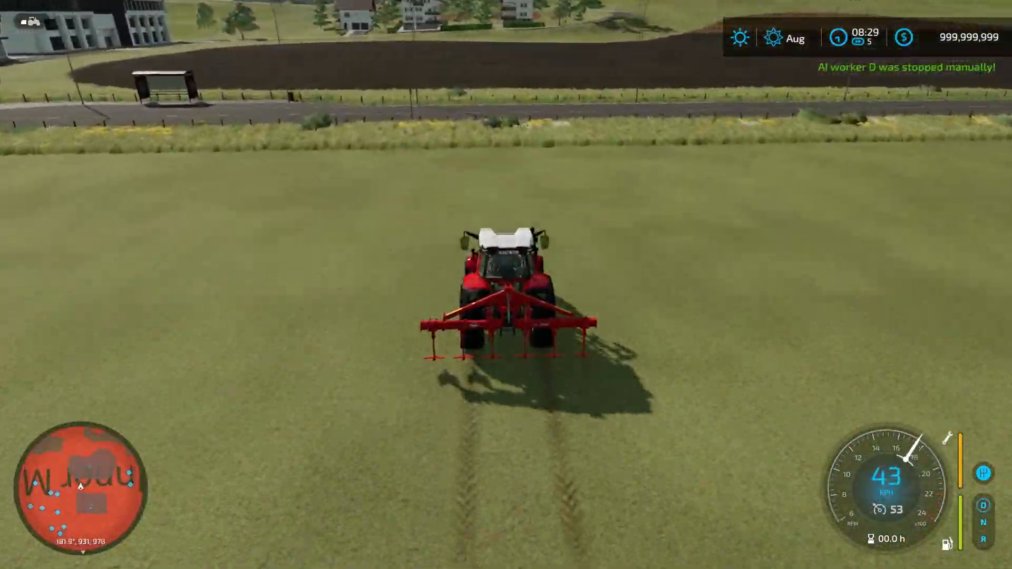
pyautogui.press('w')
pyautogui.press('w')
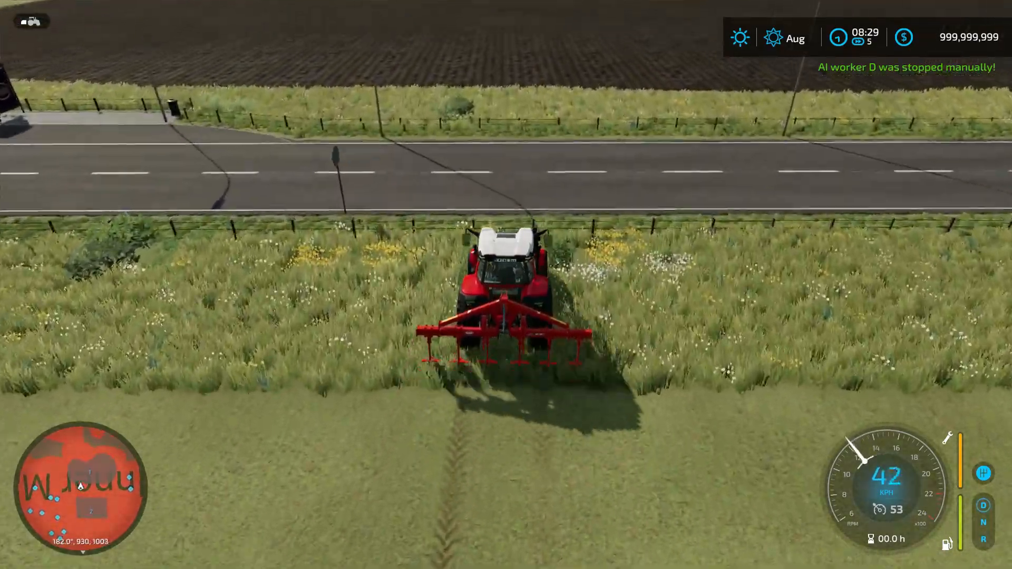
# Cross the road and turn the tractor onto the edge of the ploughed field near the bus shelter
pyautogui.press('a')
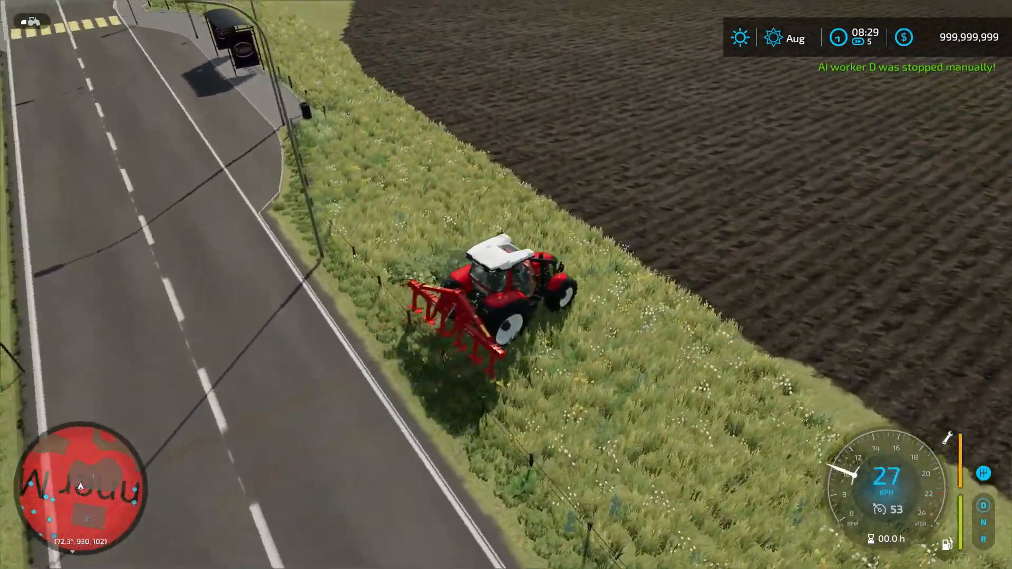
pyautogui.press('a')
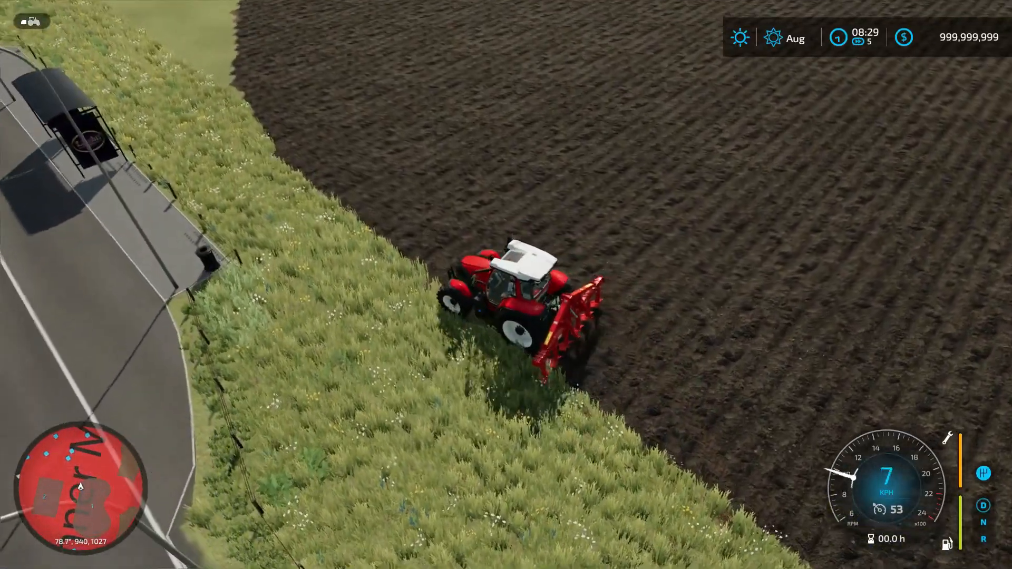
pyautogui.press('d')
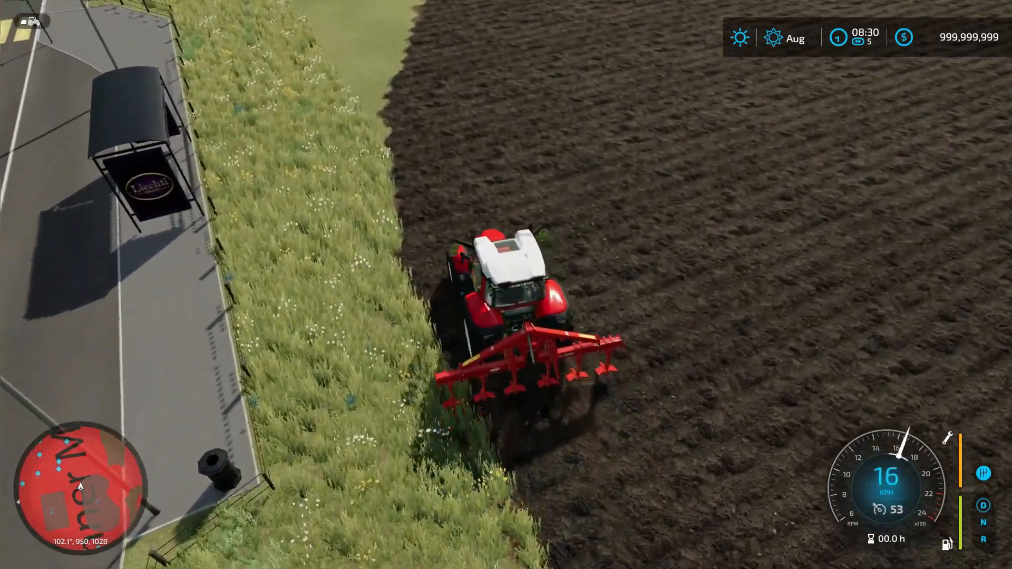
# Drive the tractor along the curved grass border of the ploughed field and turn in towards its middle
pyautogui.press('w')
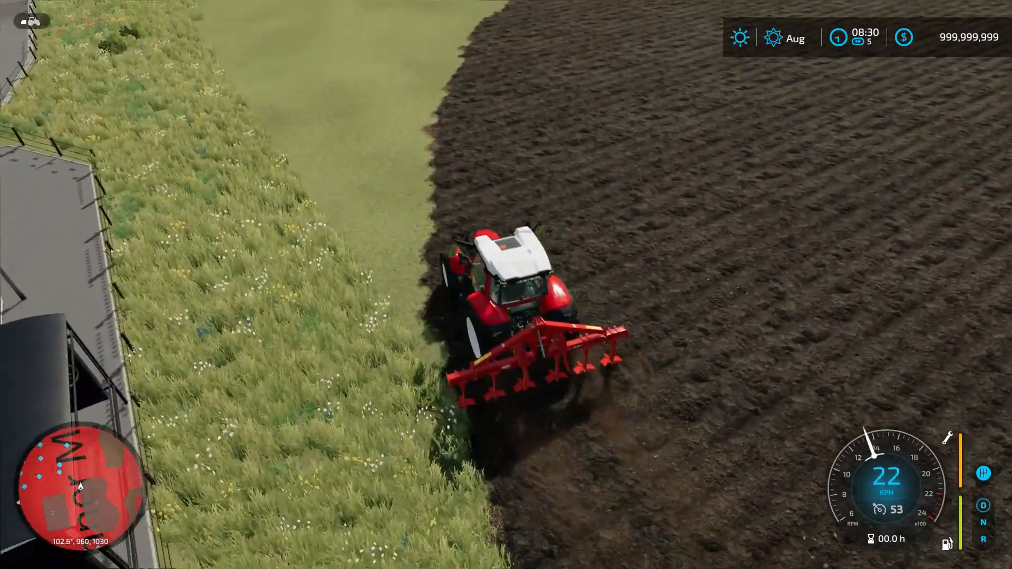
pyautogui.press('w')
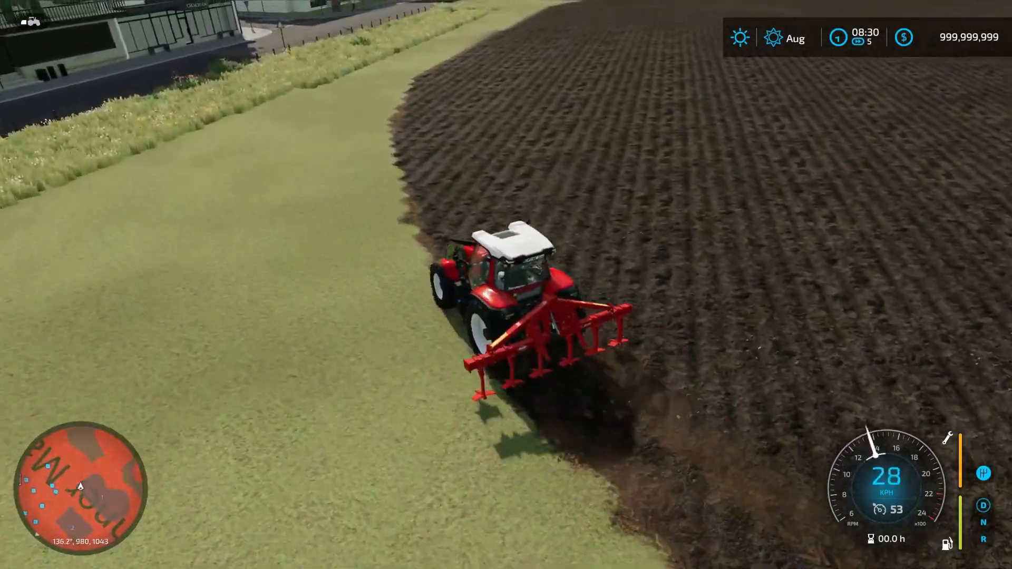
pyautogui.press('w')
pyautogui.press('d')
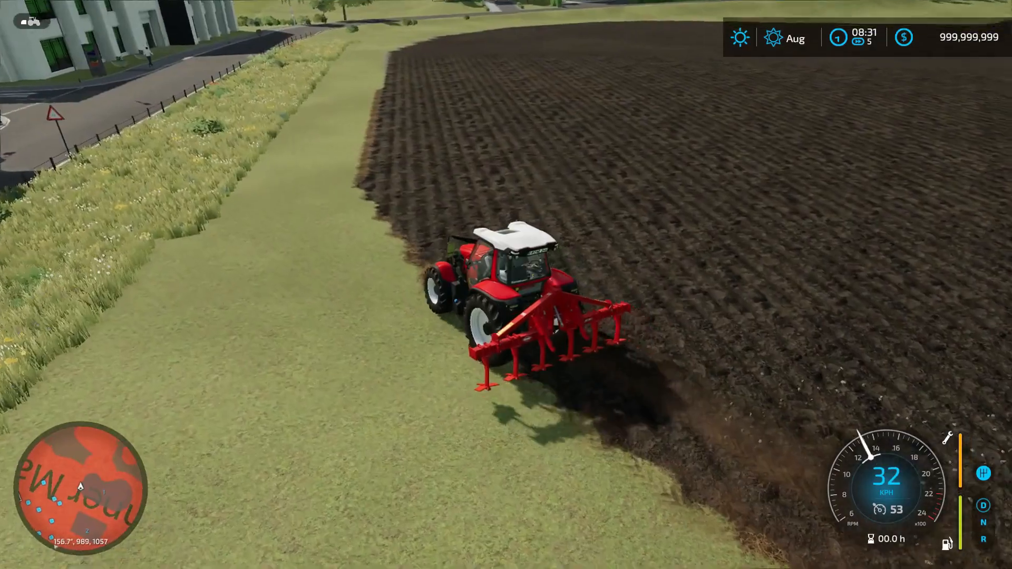
pyautogui.press('w')
pyautogui.press('d')
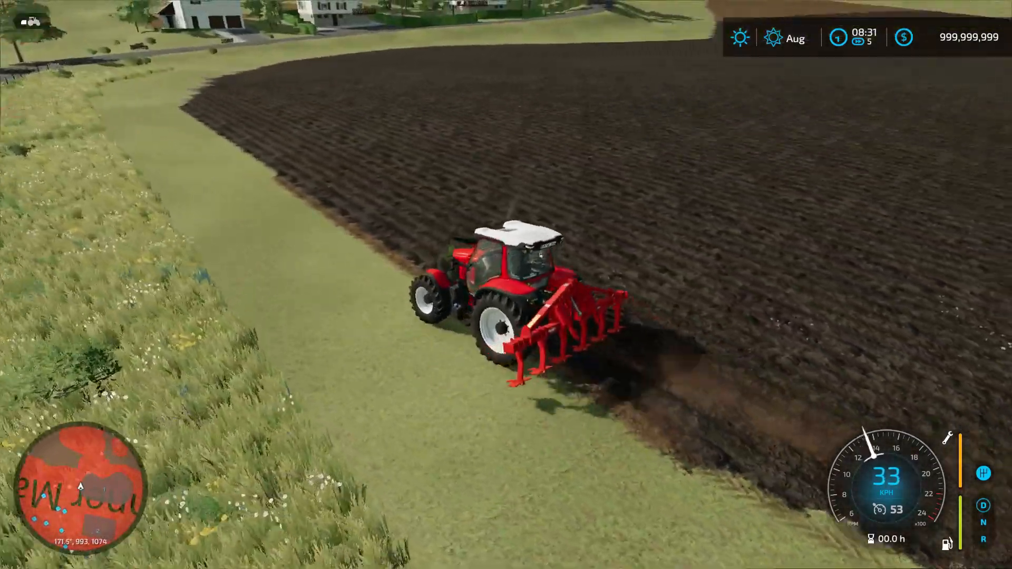
pyautogui.press('w')
pyautogui.press('d')
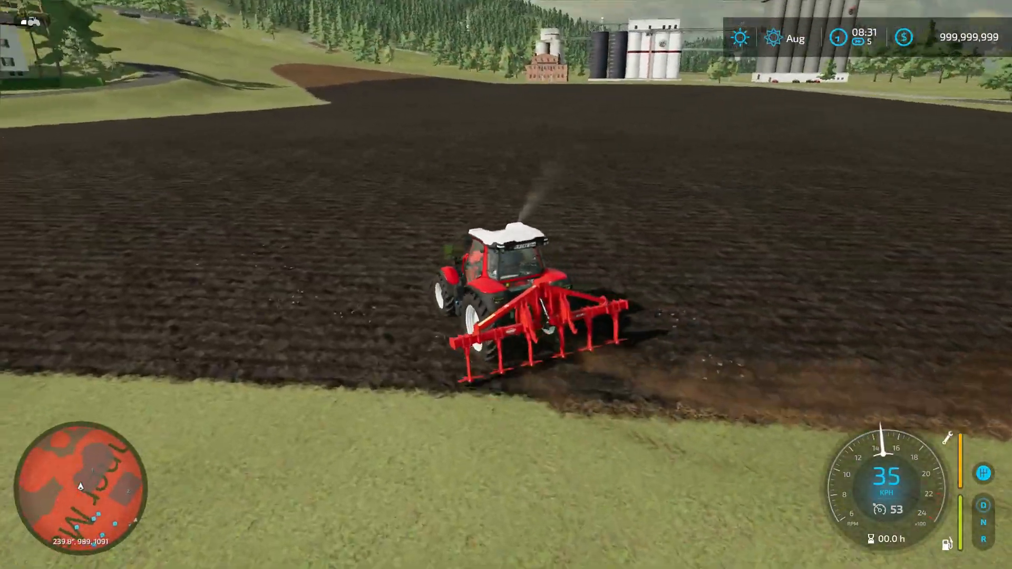
# Drive across the dark ploughed field towards its lighter brown section near the silos
pyautogui.press('w')
pyautogui.press('d')
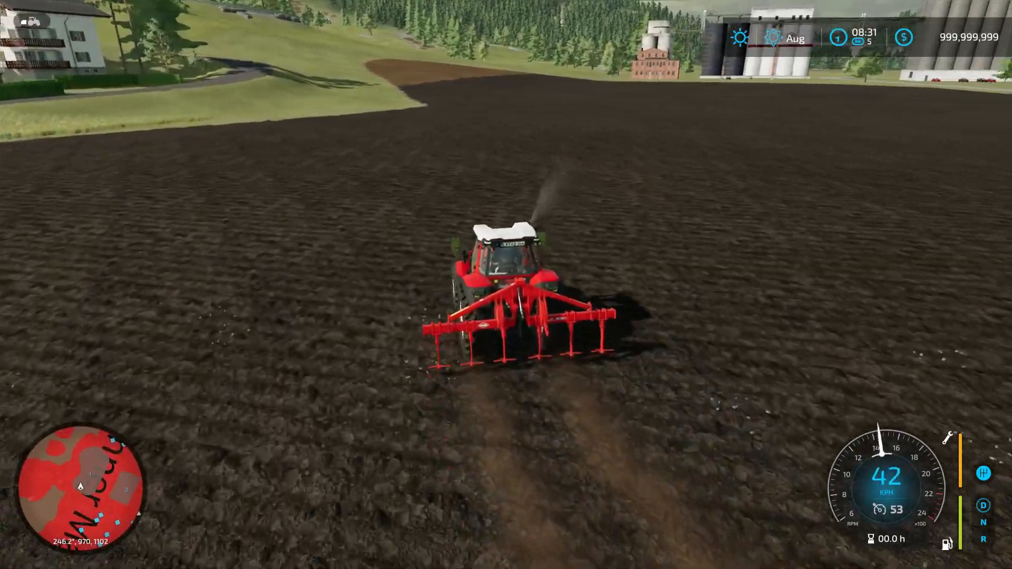
pyautogui.press('w')
pyautogui.press('w')
pyautogui.press('d')
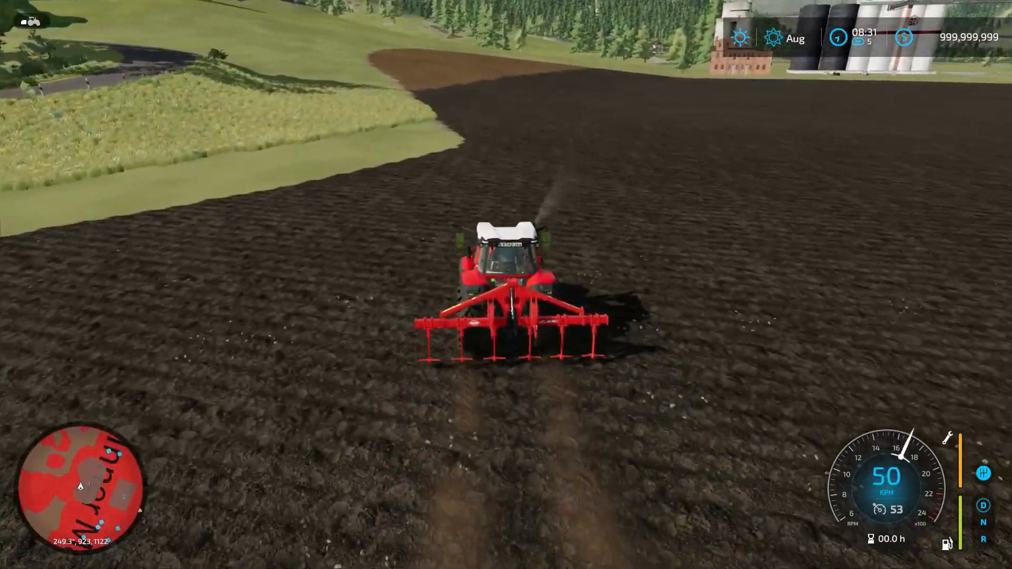
pyautogui.press('w')
pyautogui.press('d')
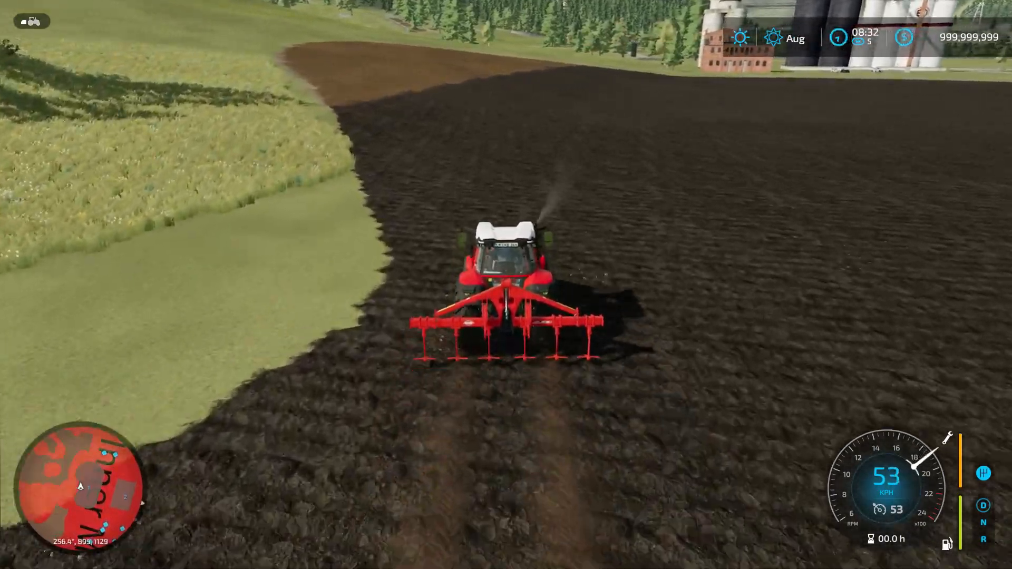
pyautogui.press('w')
pyautogui.press('d')
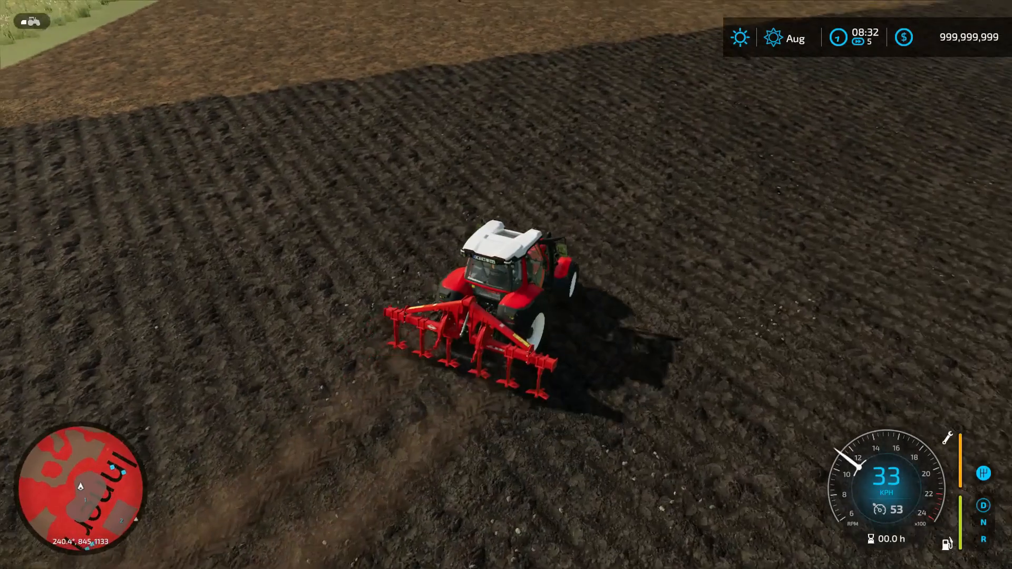
# Stop the tractor facing the lighter brown section and have an AI worker cultivate across it
pyautogui.press('a')
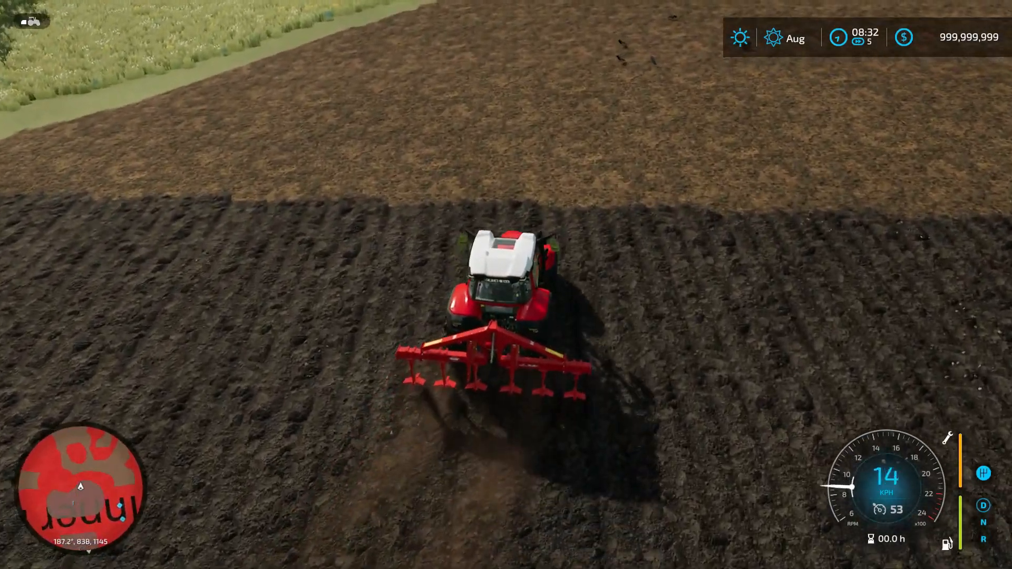
pyautogui.press('s')
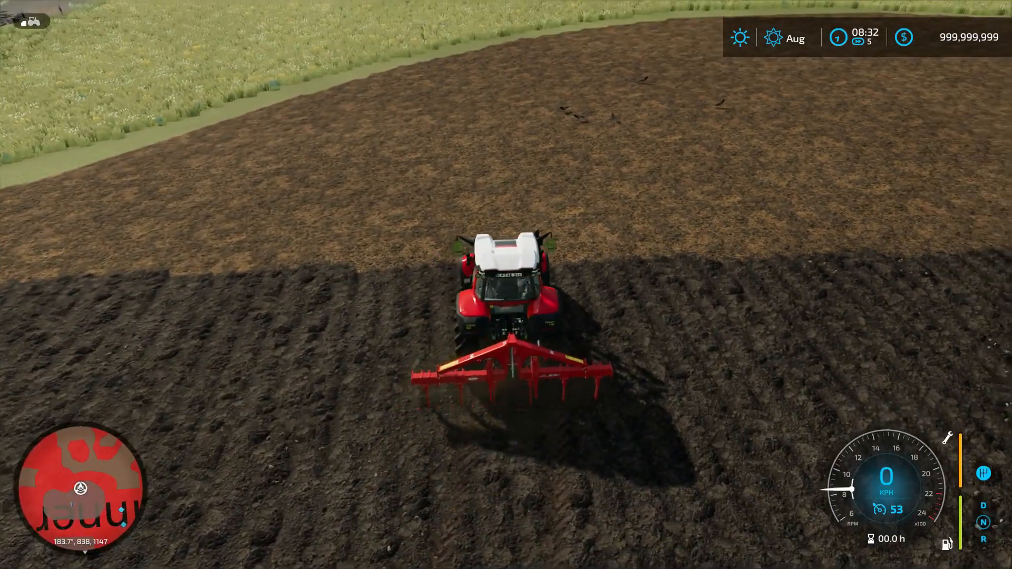
pyautogui.press('w')
pyautogui.press('w')
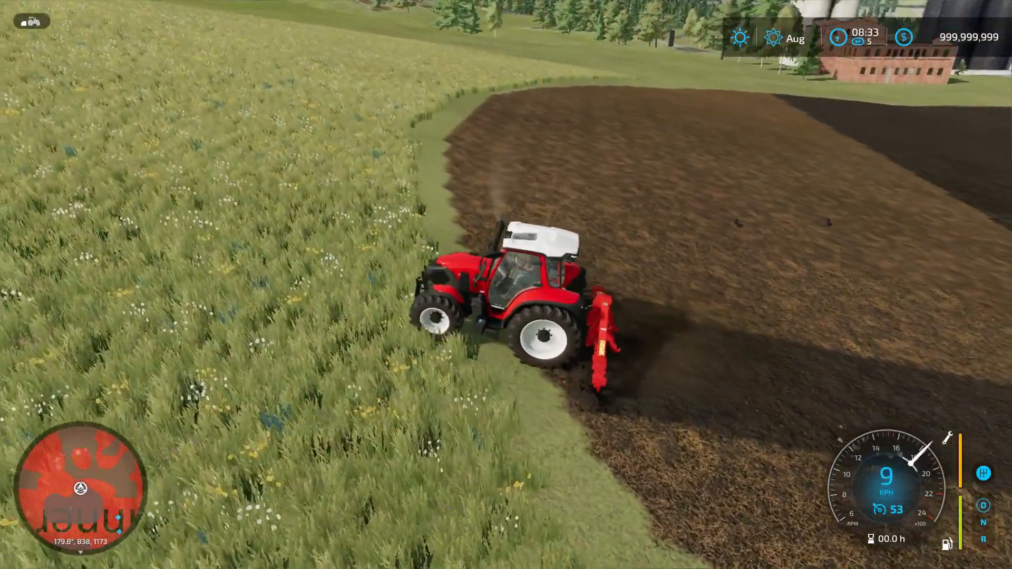
# Lift the cultivator past the field's edge and turn the tractor around on the grass
pyautogui.press('v')
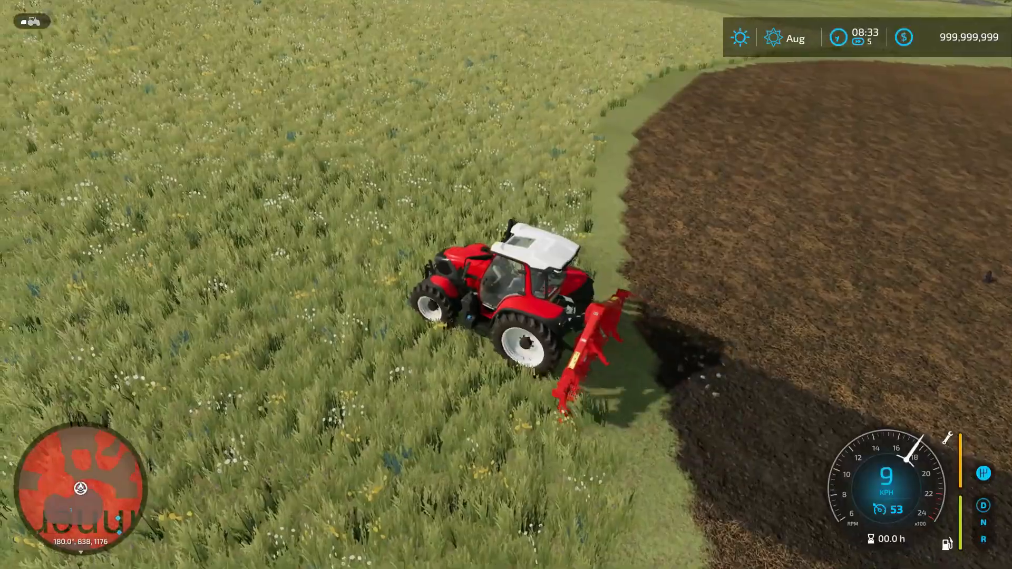
pyautogui.press('s')
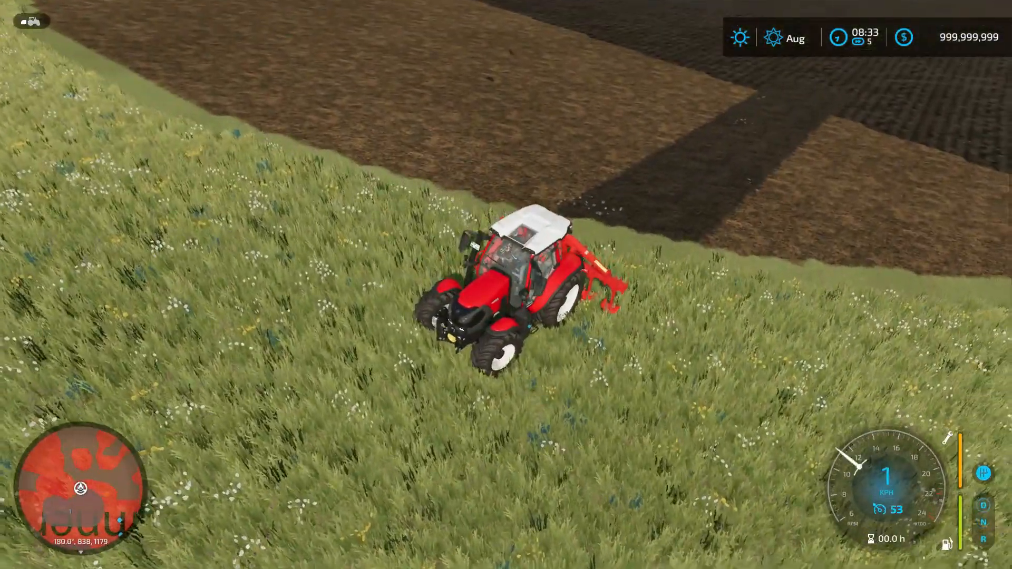
pyautogui.press('w')
pyautogui.press('d')
pyautogui.press('w')
pyautogui.press('d')
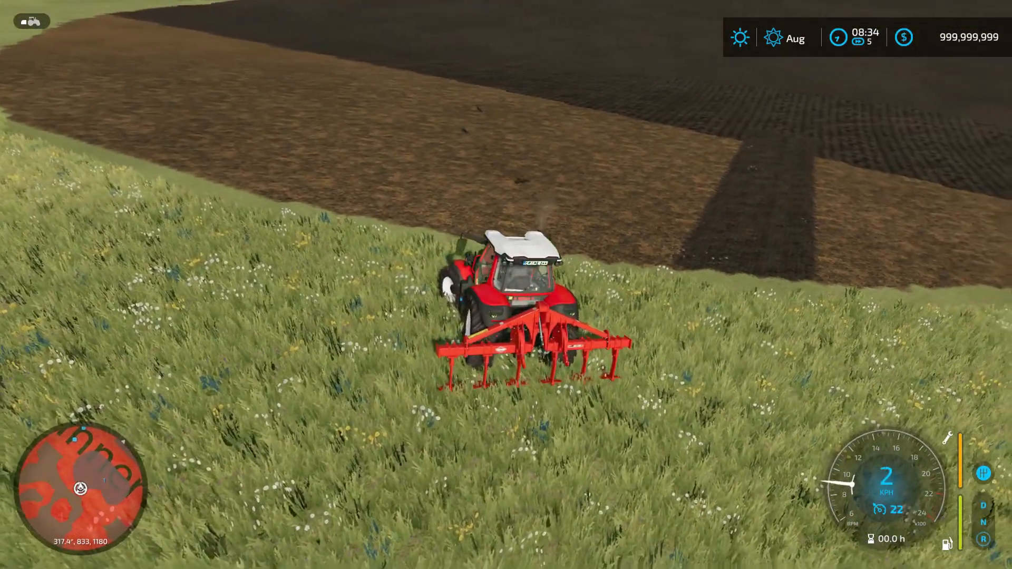
# Line the tractor up beside the cultivated strip at the grass border and cultivate a second strip back towards the road
pyautogui.press('s')
pyautogui.press('a')
pyautogui.press('w')
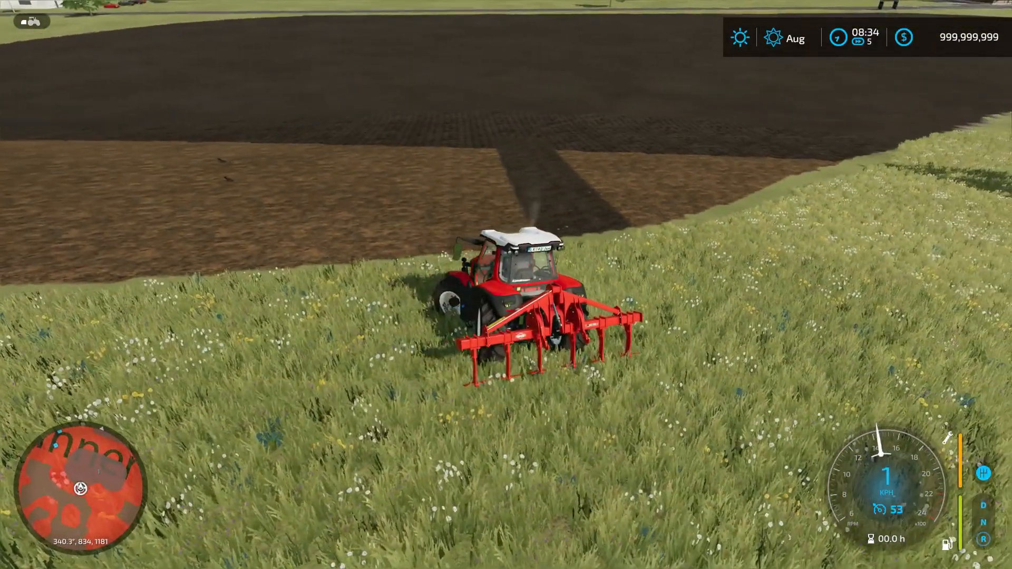
pyautogui.press('w')
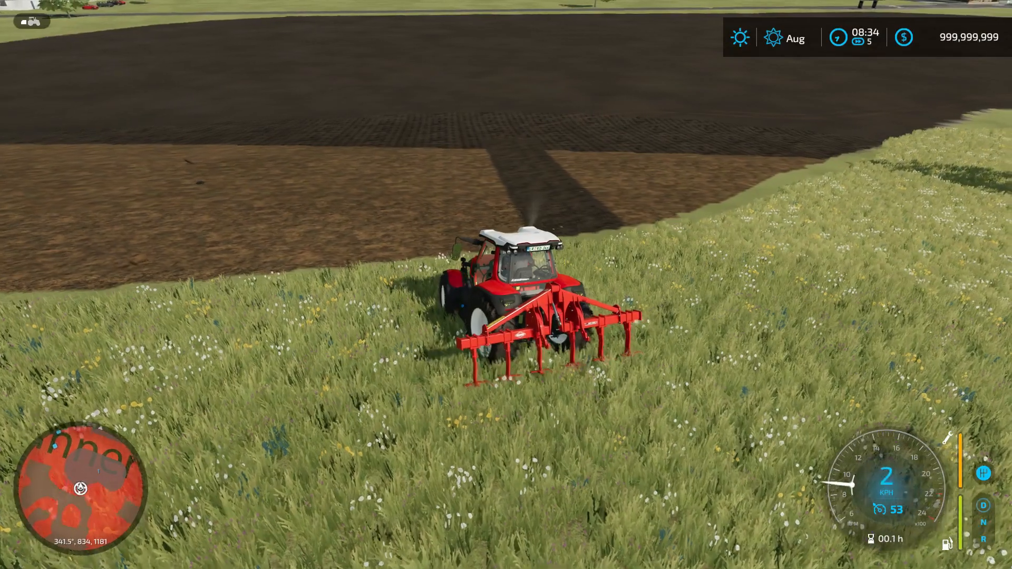
pyautogui.press('d')
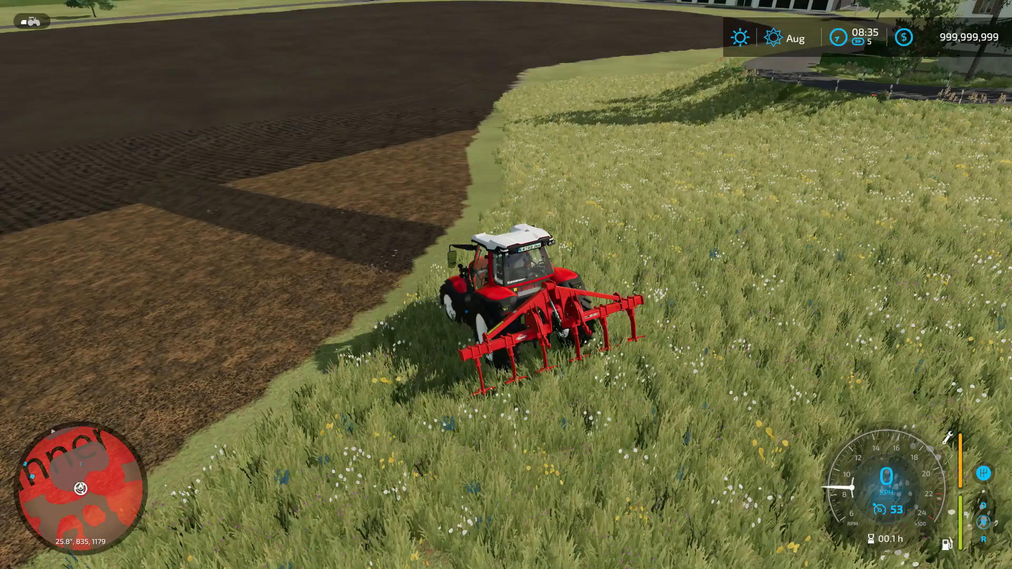
pyautogui.press('w')
pyautogui.press('a')
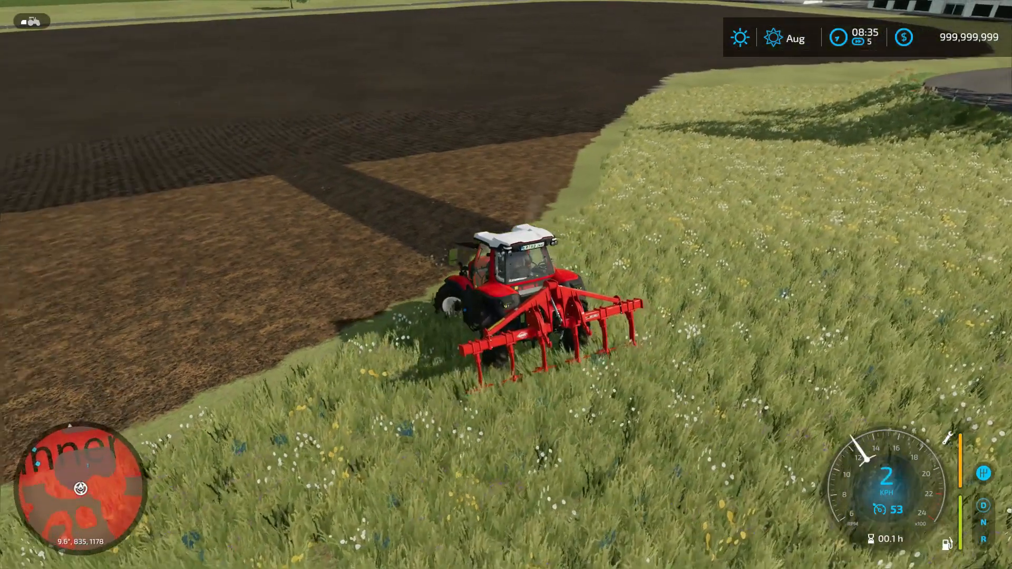
pyautogui.press('w')
pyautogui.press('a')
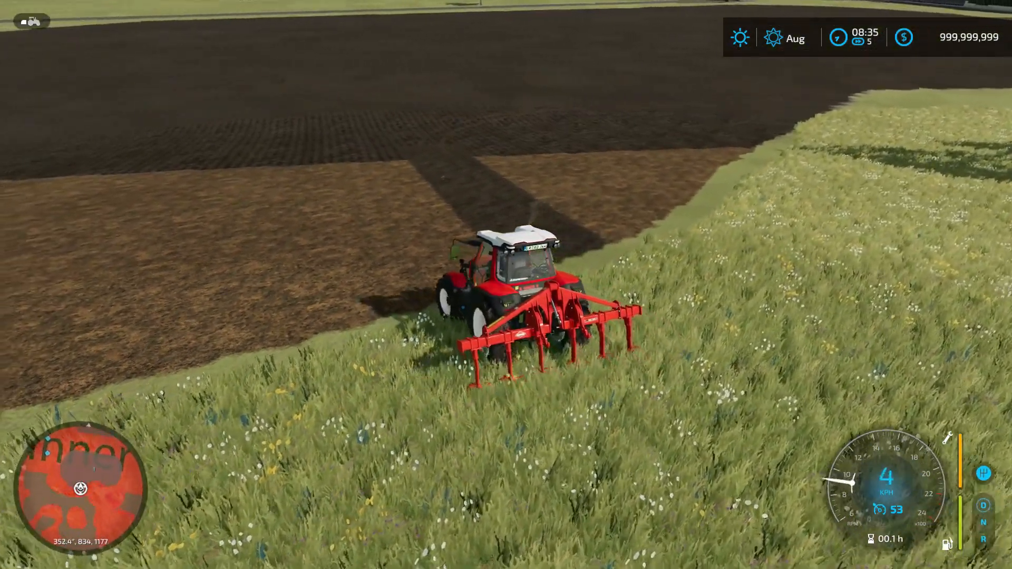
pyautogui.press('w')
pyautogui.press('d')
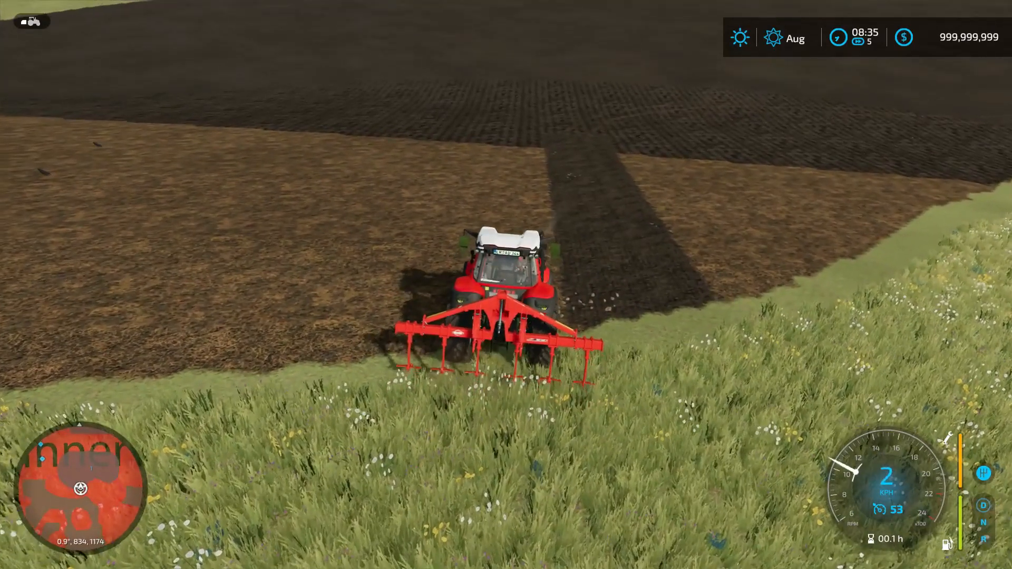
pyautogui.press('w')
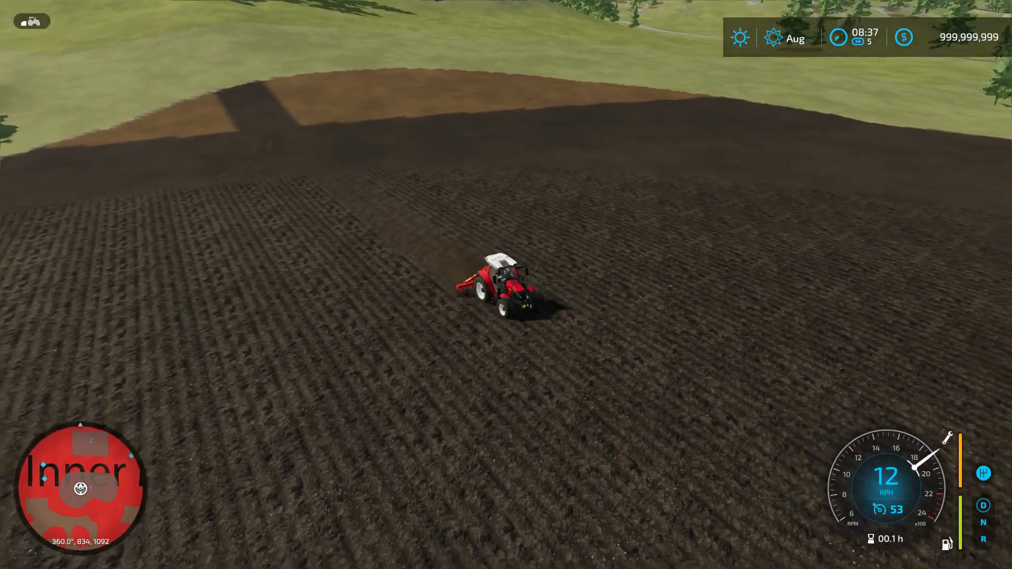
# Check the tractor's location relative to fields 1 and 2 on the in-game map and return to the game
pyautogui.press('Escape')
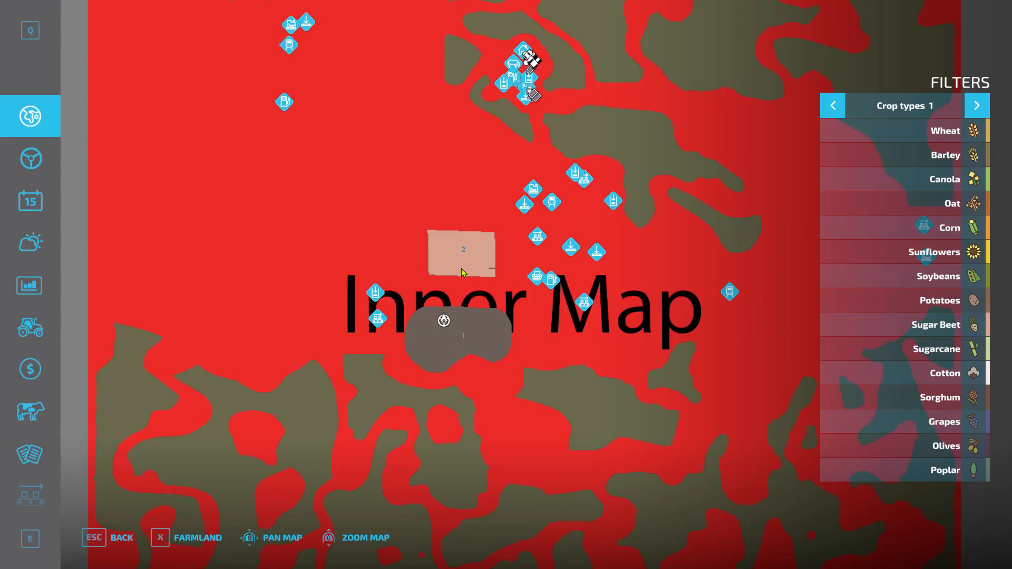
pyautogui.press('Escape')
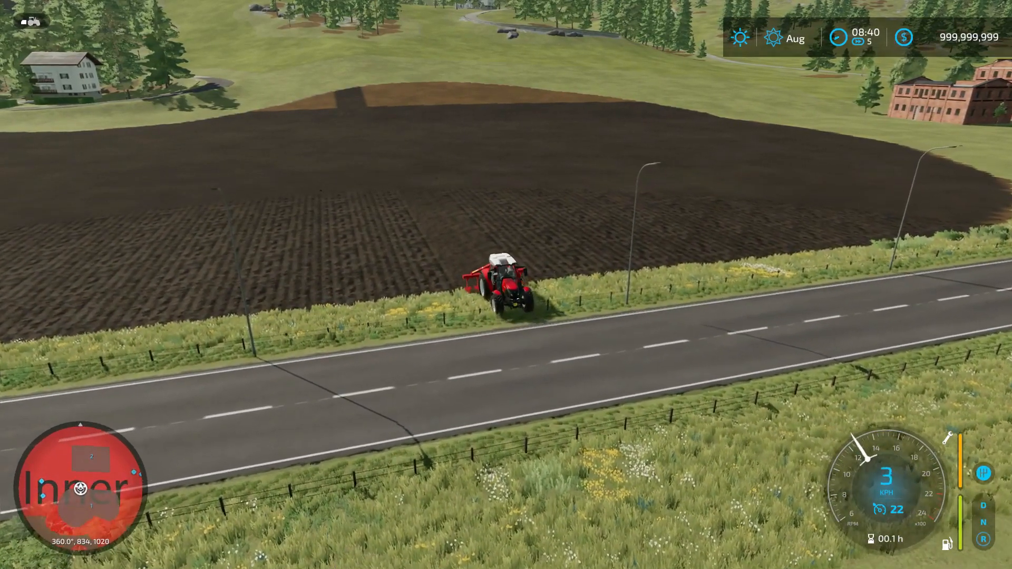
# Turn the tractor around at the roadside edge of the field and line it up for another strip
pyautogui.press('w')
pyautogui.press('d')
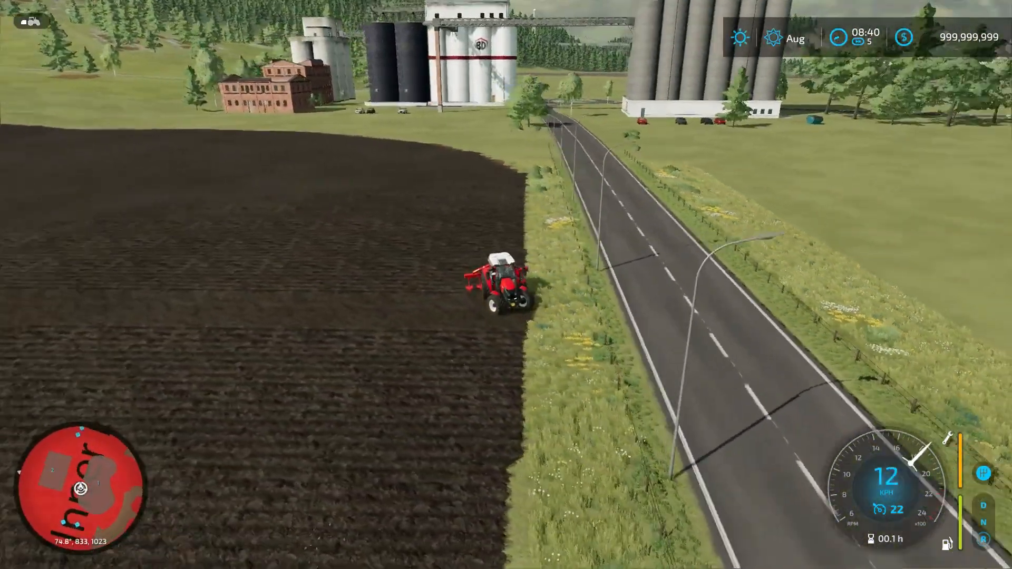
pyautogui.press('w')
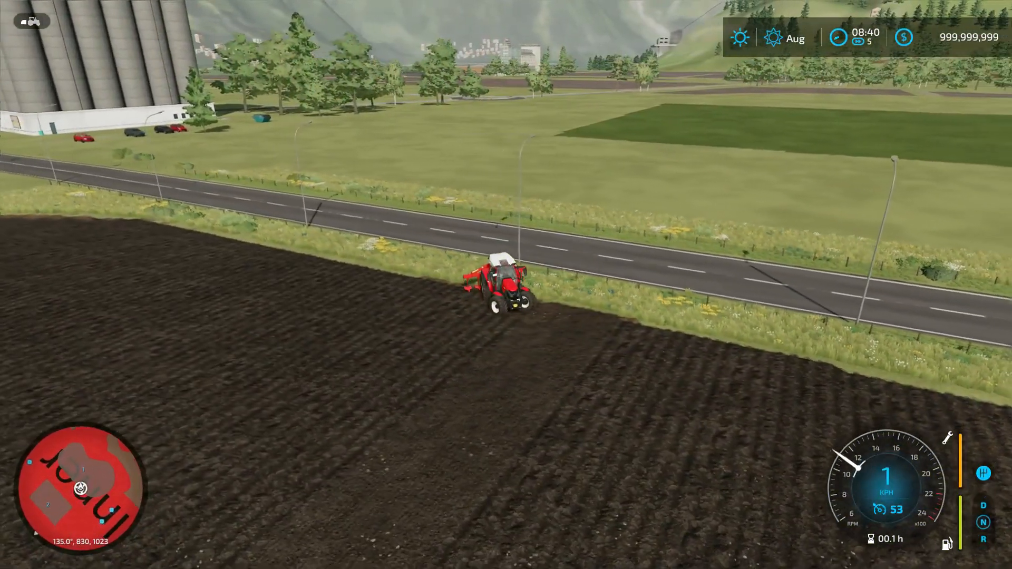
pyautogui.press('w')
pyautogui.press('d')
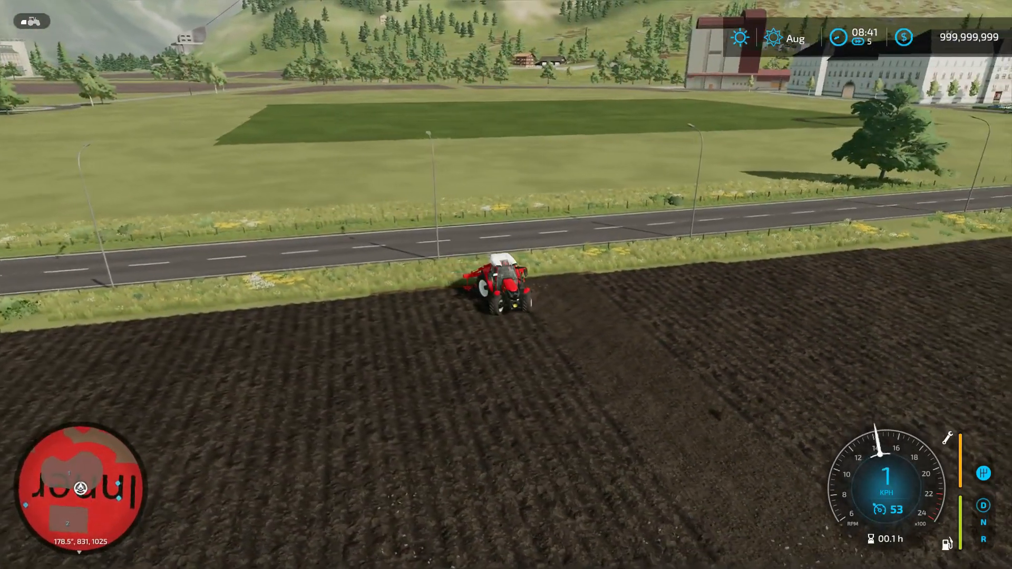
pyautogui.press('s')
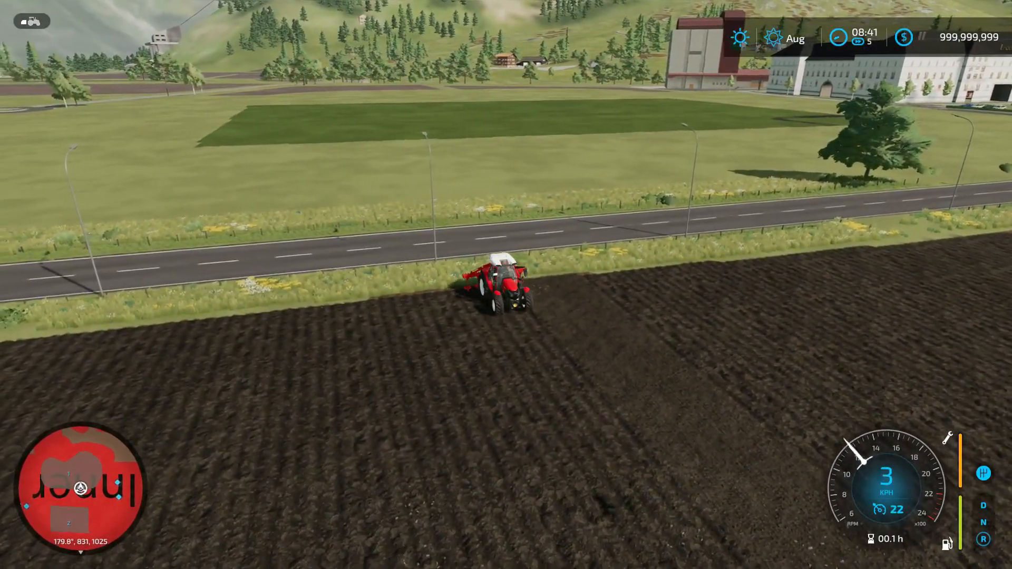
pyautogui.press('w')
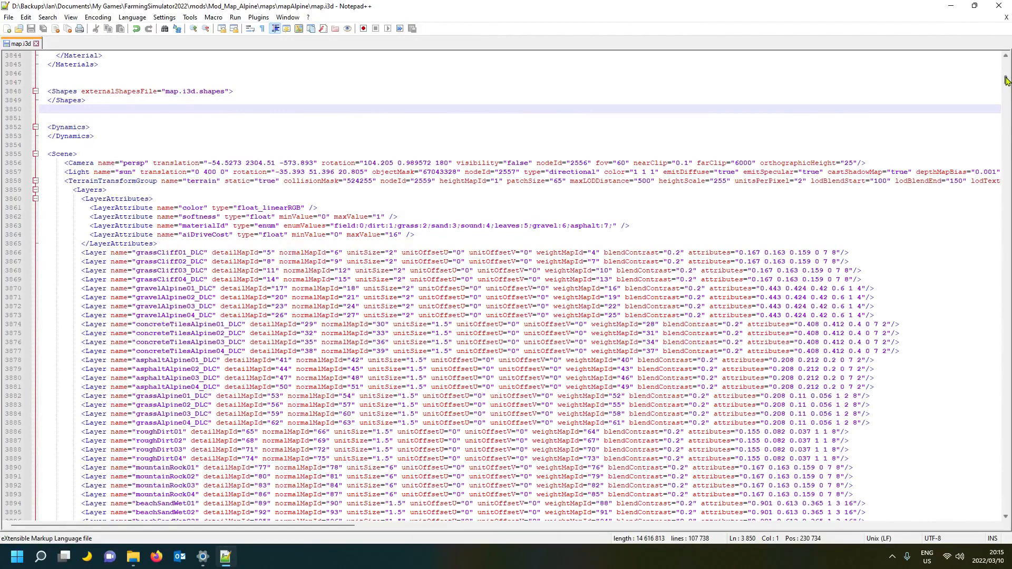
# In Notepad++, search map.i3d from its beginning for "field" until the field01 transform group is reached
pyautogui.moveTo(1006, 79); pyautogui.dragTo(1006, 59)
pyautogui.click(133, 102)
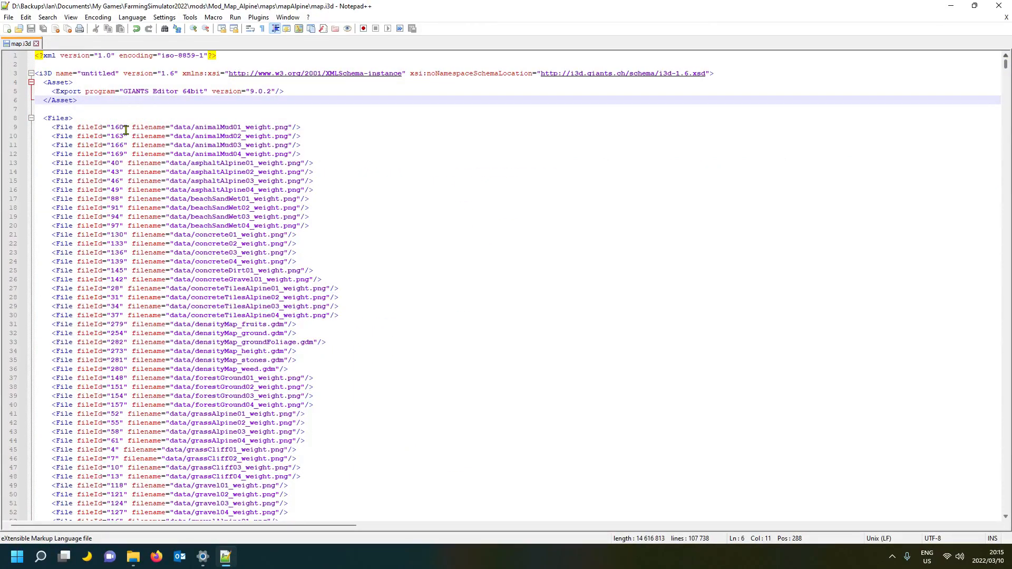
pyautogui.hotkey('ctrl', 'f')
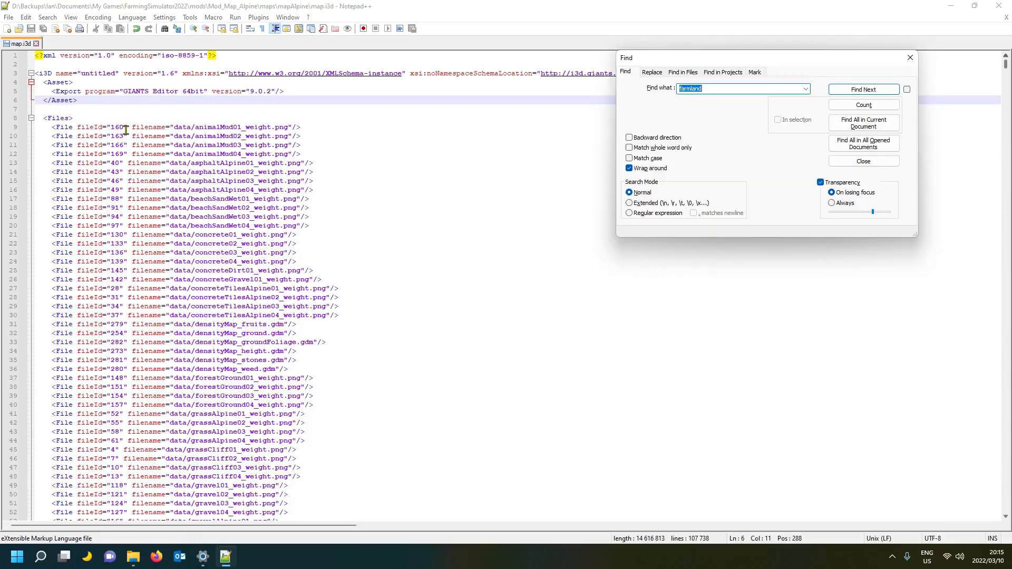
pyautogui.write('field')
pyautogui.press('Return')
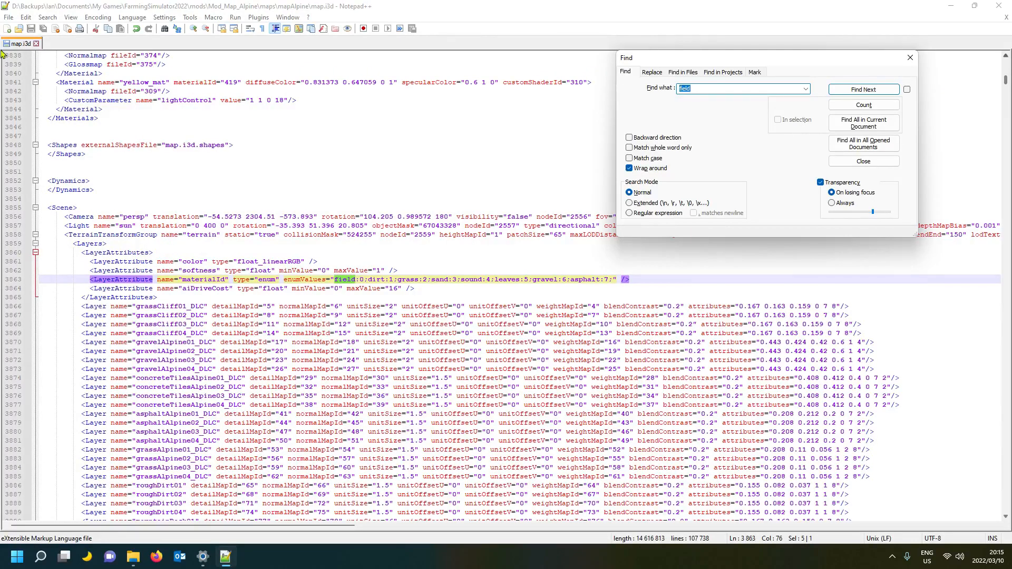
pyautogui.scroll(-1, 245, 302)
pyautogui.click(132, 271)
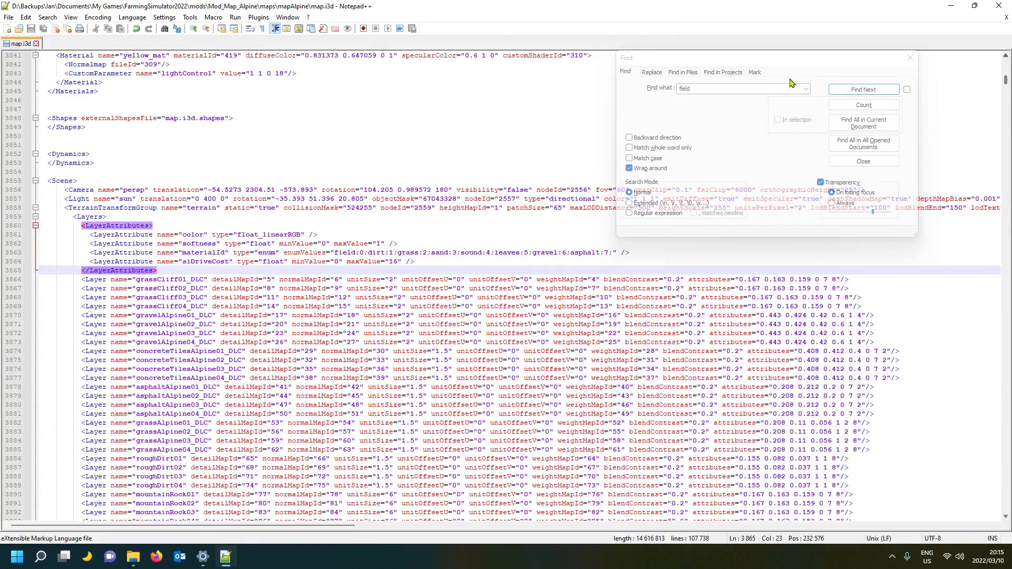
pyautogui.moveTo(786, 64); pyautogui.dragTo(698, 119)
pyautogui.click(774, 149)
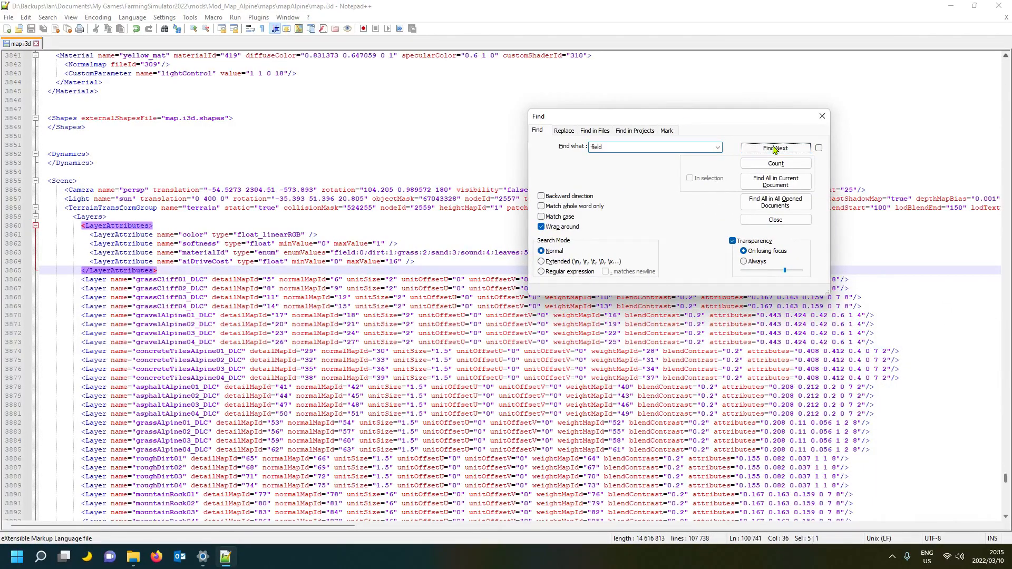
pyautogui.click(774, 149)
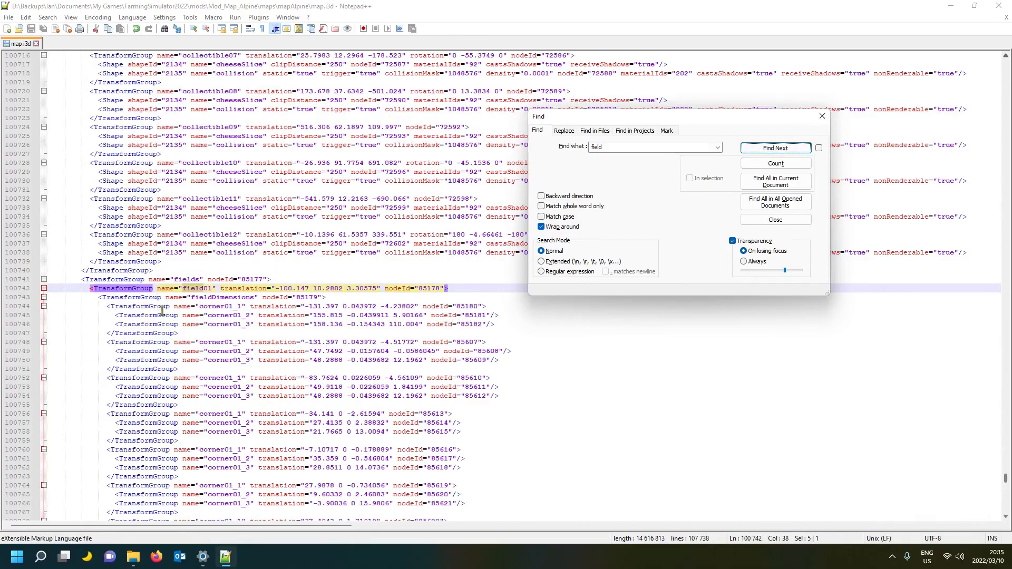
# Examine the corner entries under field01's fieldDimensions and the field02 transform group that follows
pyautogui.scroll(-13, 203, 306)
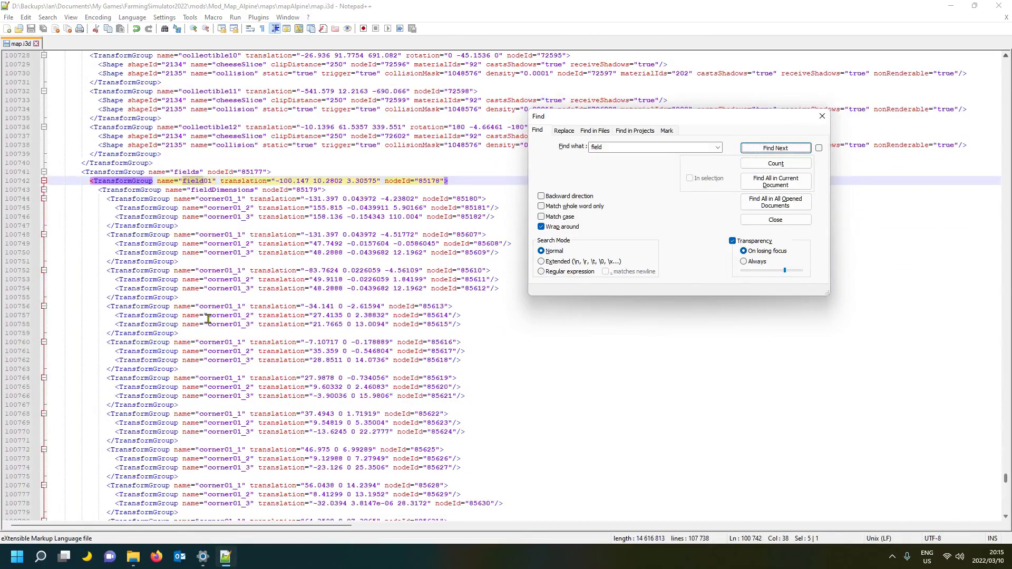
pyautogui.scroll(-20, 209, 319)
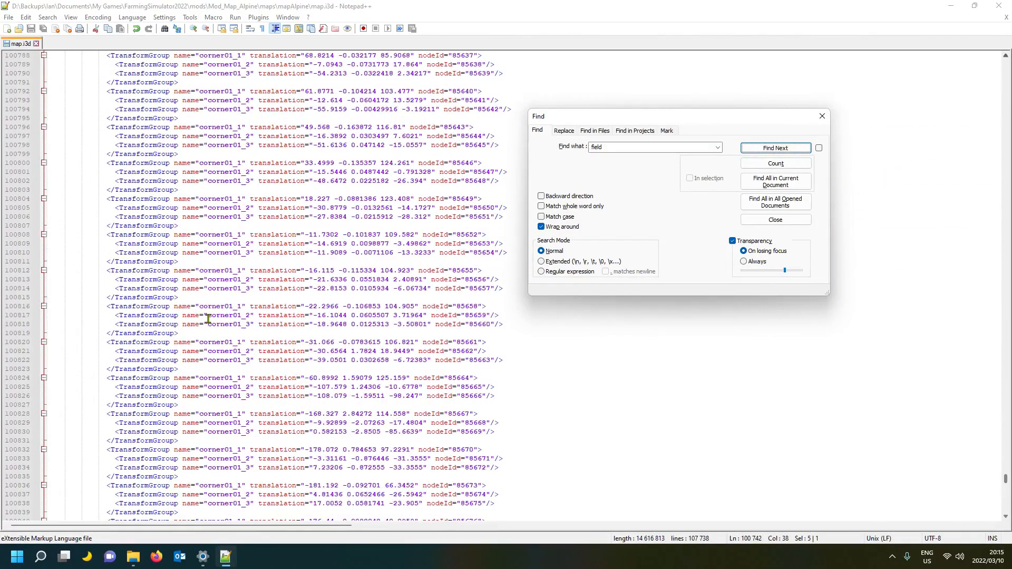
pyautogui.scroll(-1, 205, 326)
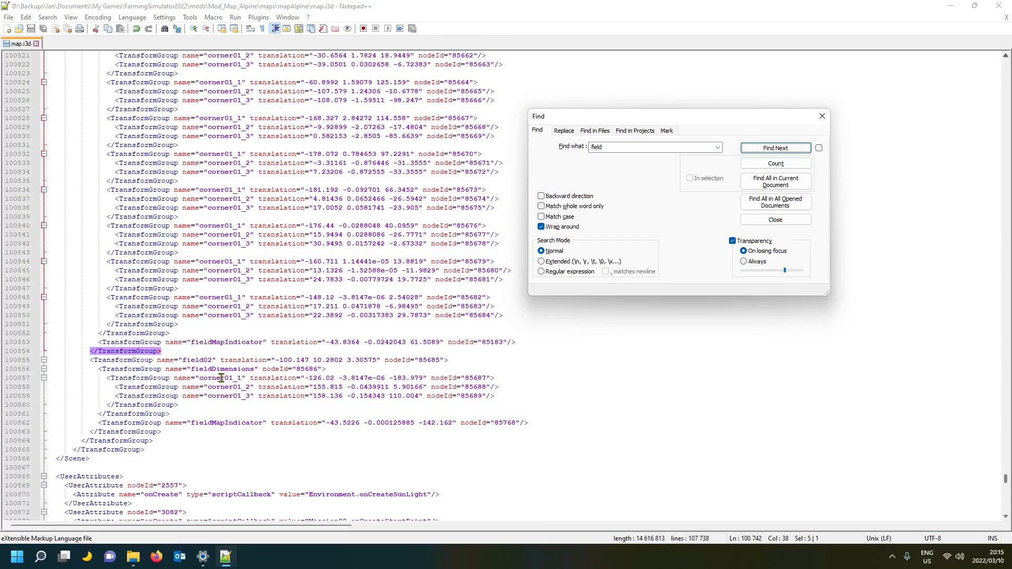
pyautogui.click(203, 361)
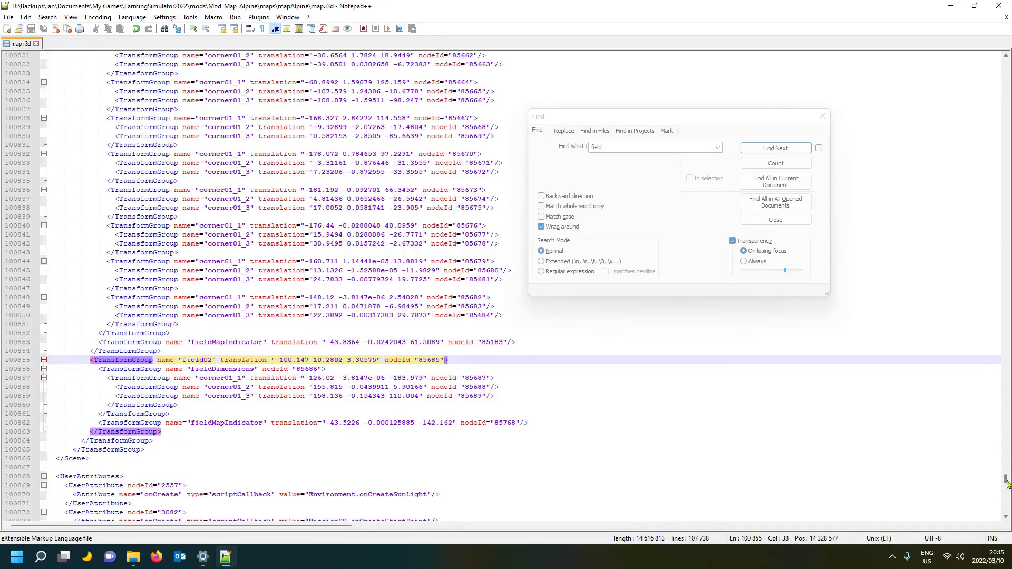
# Return to the beginning of map.i3d, dismiss the search, and close the file and Notepad++
pyautogui.moveTo(1007, 481); pyautogui.dragTo(1008, 53)
pyautogui.click(822, 116)
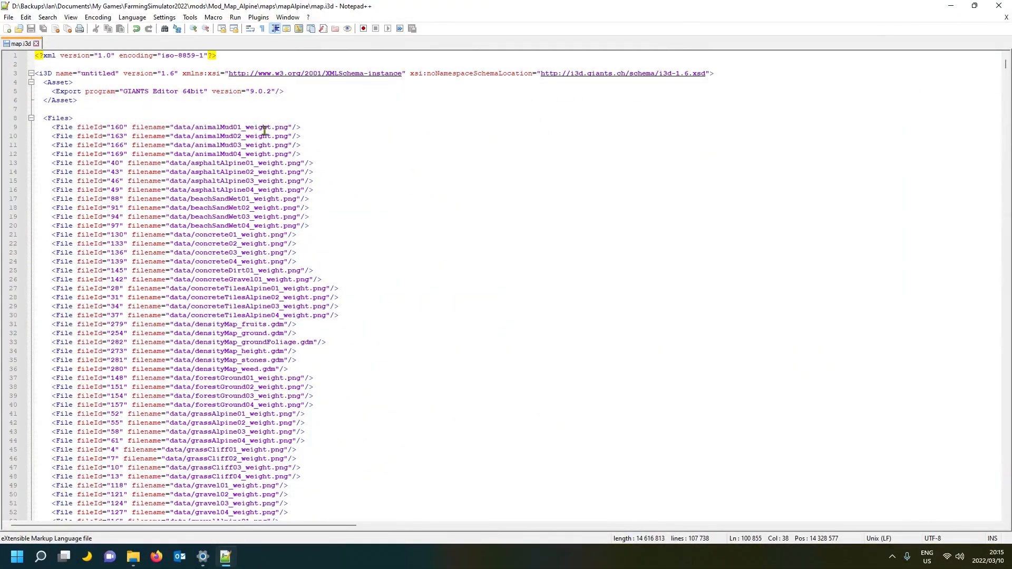
pyautogui.click(1007, 18)
pyautogui.click(1004, 6)
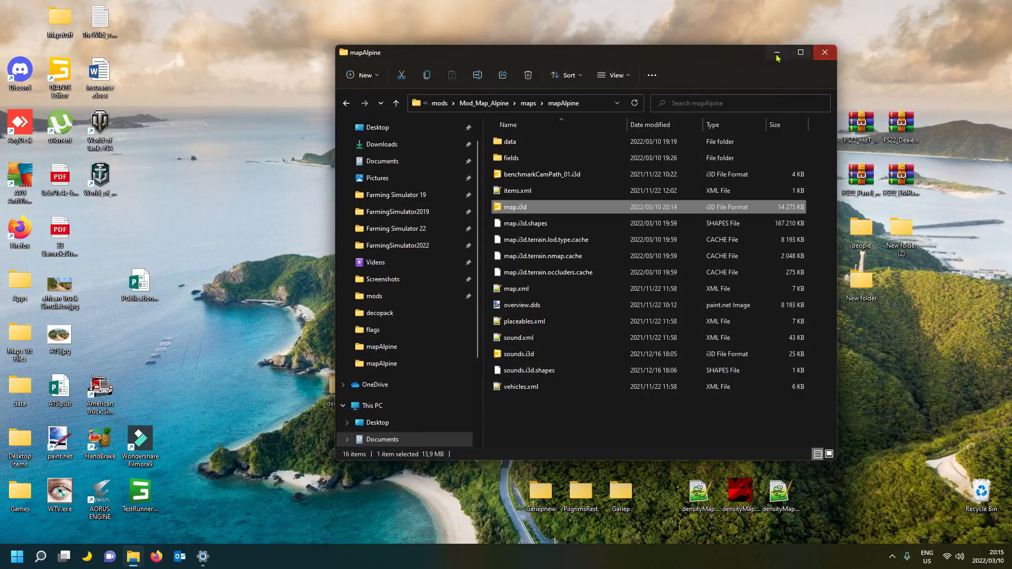
# Open map.i3d from the mapAlpine folder in GIANTS Editor version 9.0.2
pyautogui.moveTo(695, 53); pyautogui.dragTo(582, 63)
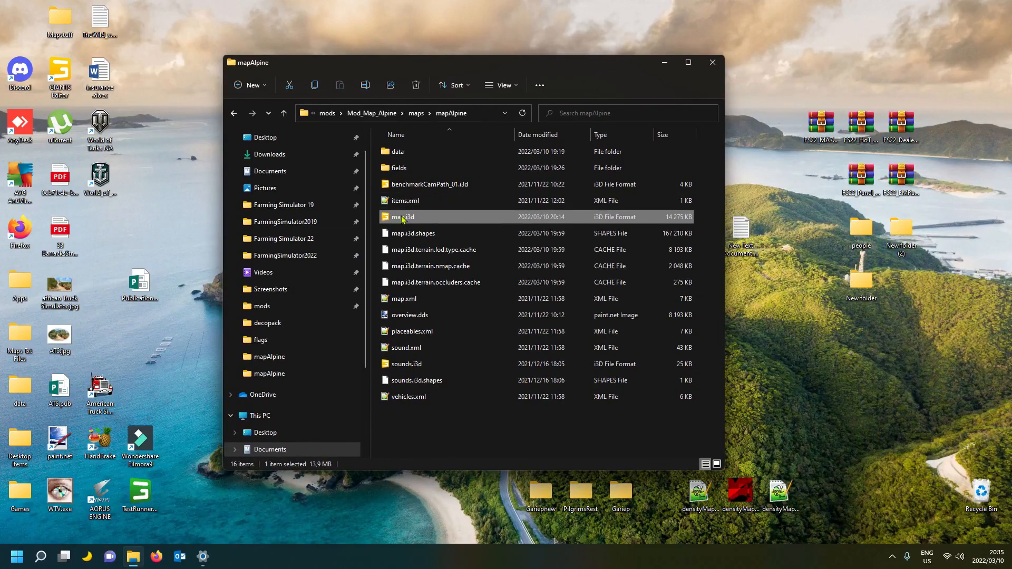
pyautogui.doubleClick(402, 219)
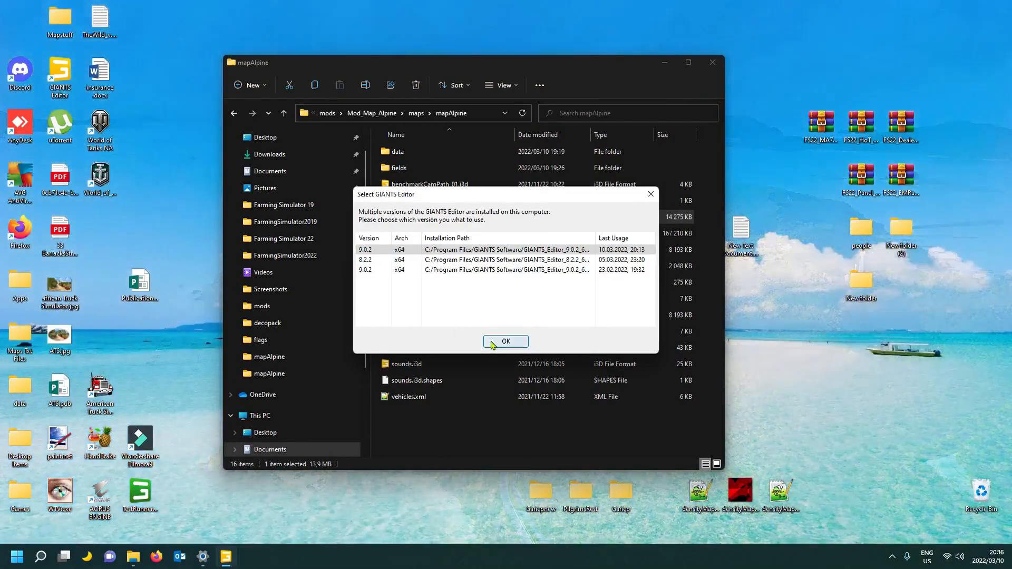
pyautogui.click(495, 342)
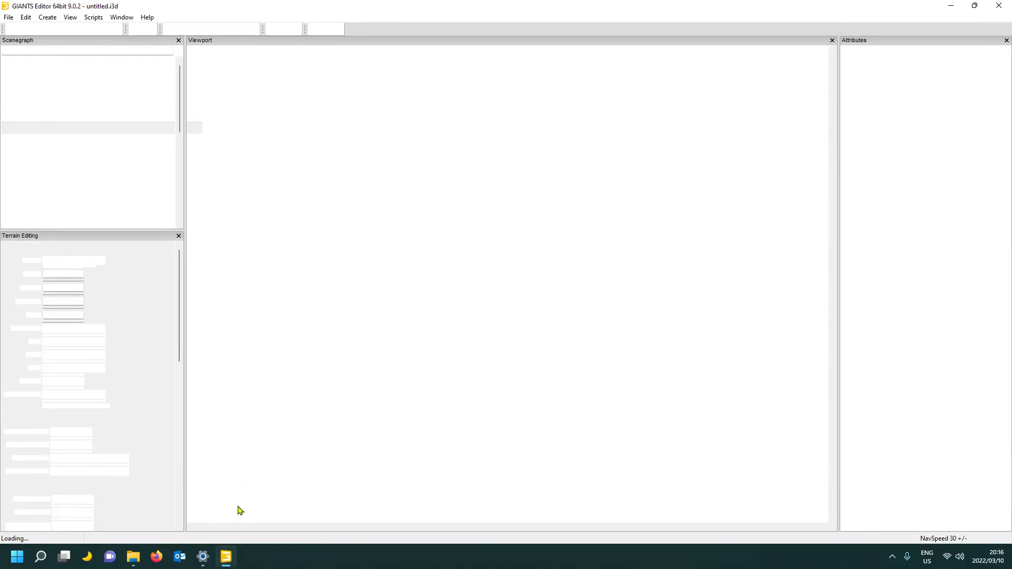
# In File Explorer, look through the map's data folder and go back to the mapAlpine folder
pyautogui.click(133, 557)
pyautogui.scroll(-1, 295, 269)
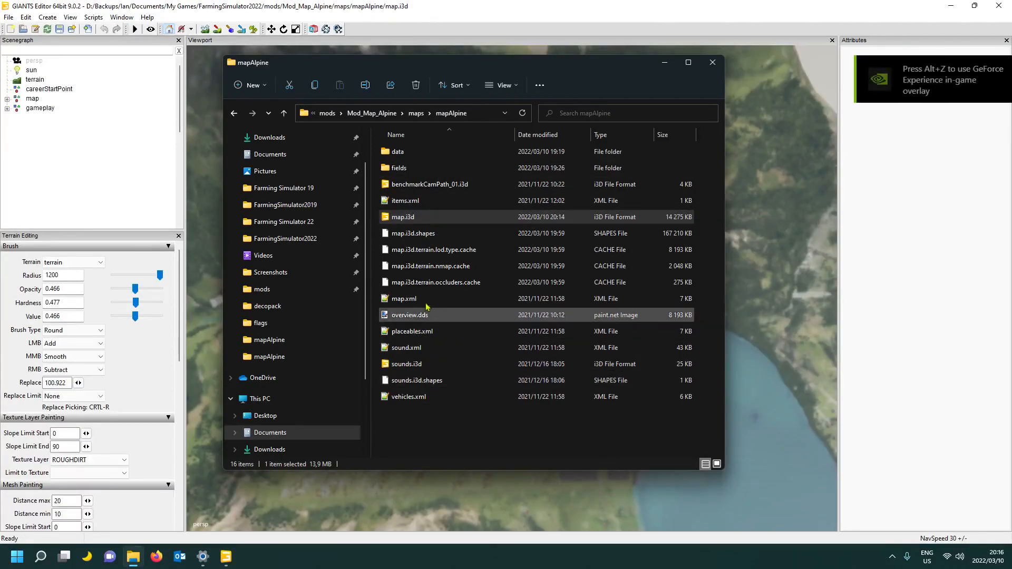
pyautogui.doubleClick(419, 152)
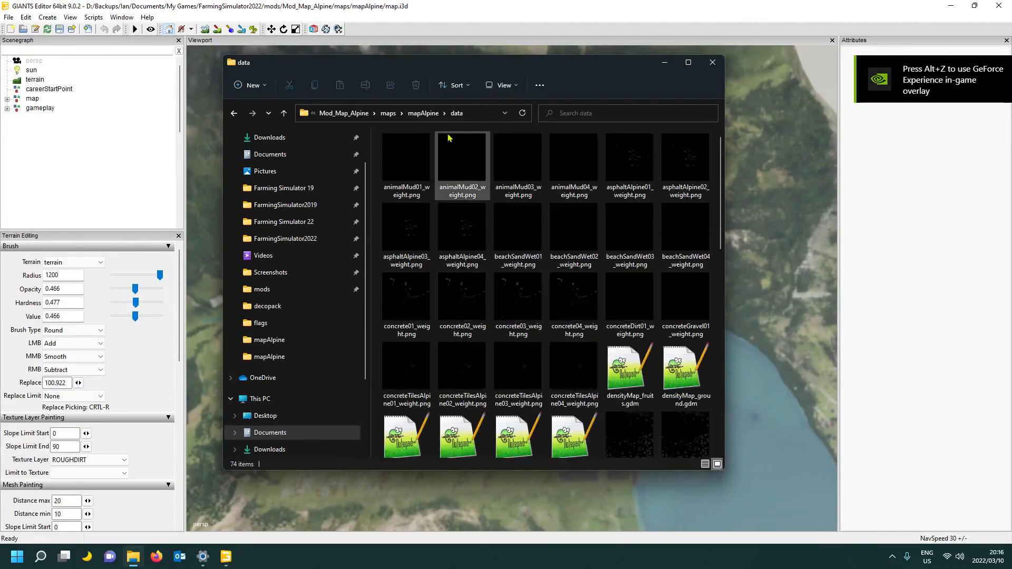
pyautogui.click(422, 113)
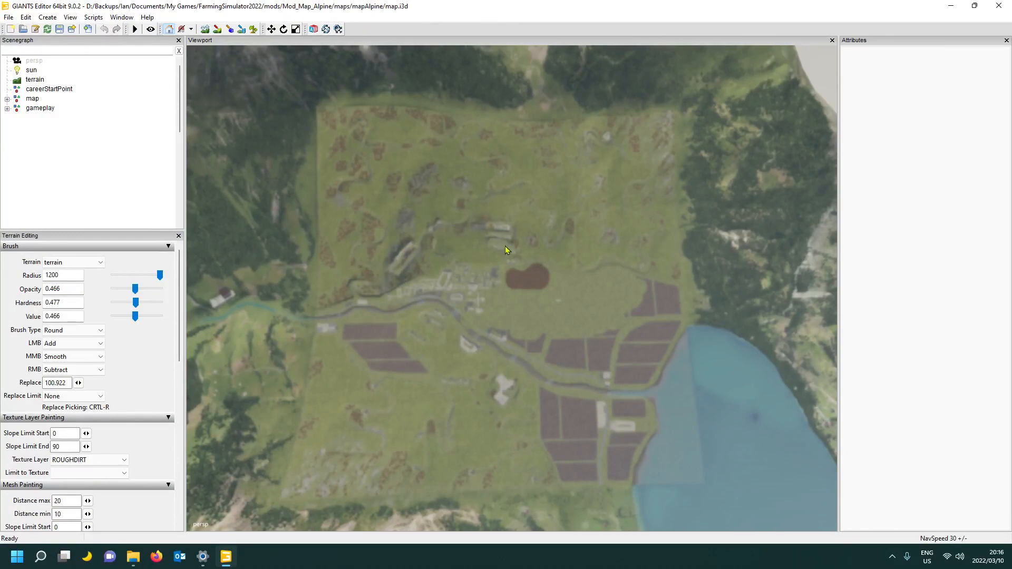
# Zoom in on the grassland below the existing field and locate field02 in the gameplay fields group
pyautogui.scroll(10, 505, 247)
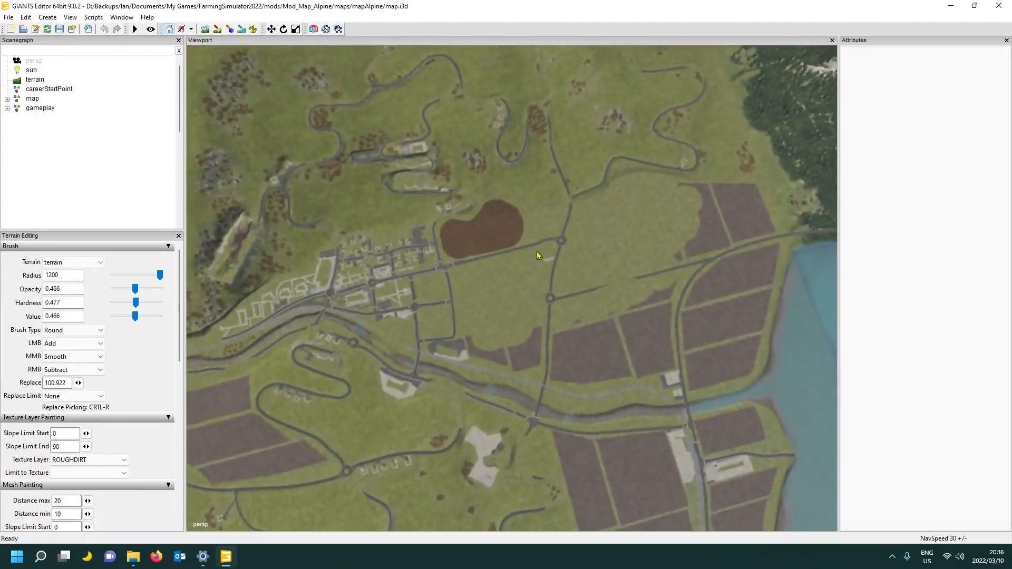
pyautogui.scroll(10, 538, 252)
pyautogui.scroll(3, 507, 248)
pyautogui.scroll(-6, 510, 191)
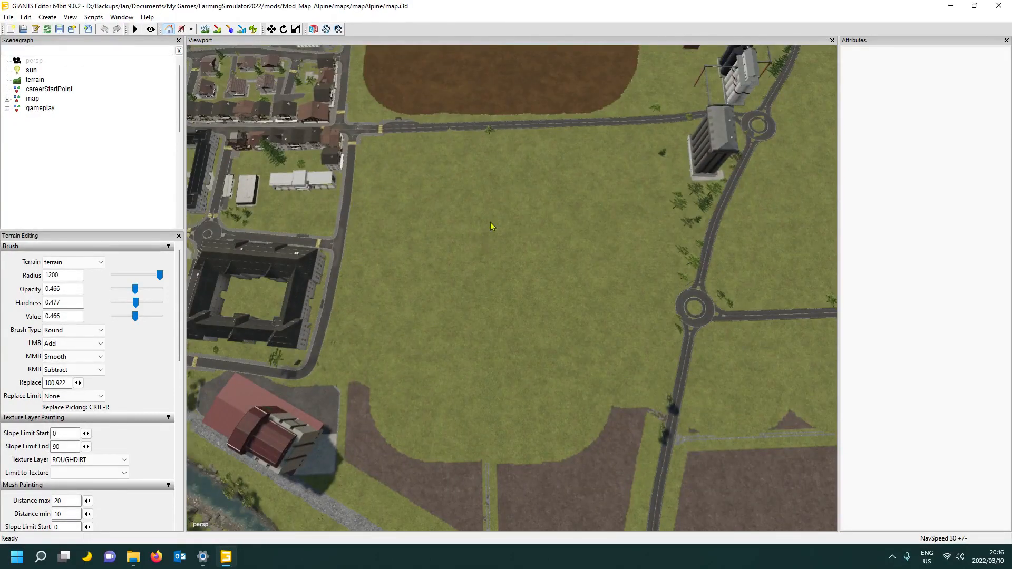
pyautogui.click(7, 99)
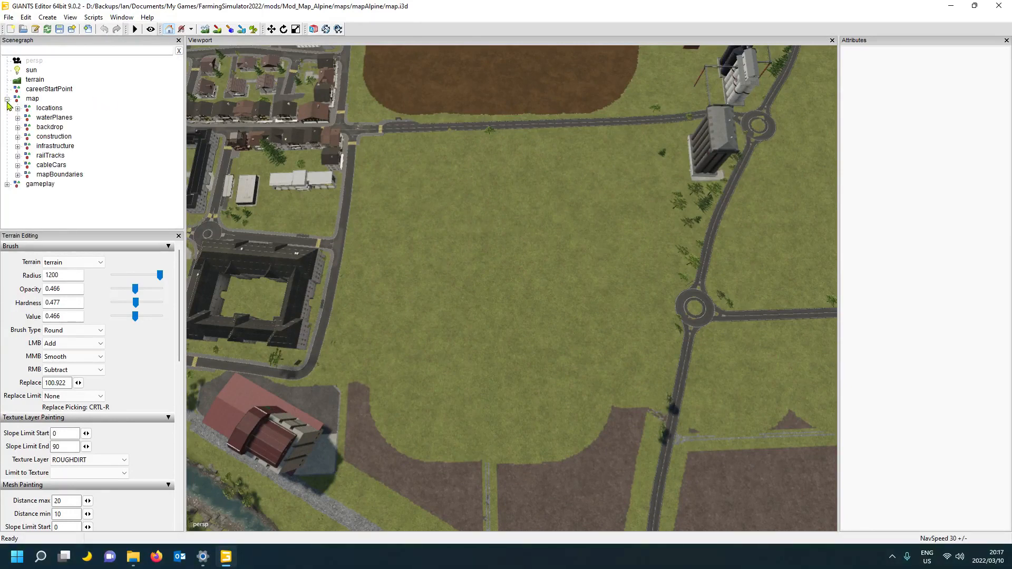
pyautogui.click(7, 99)
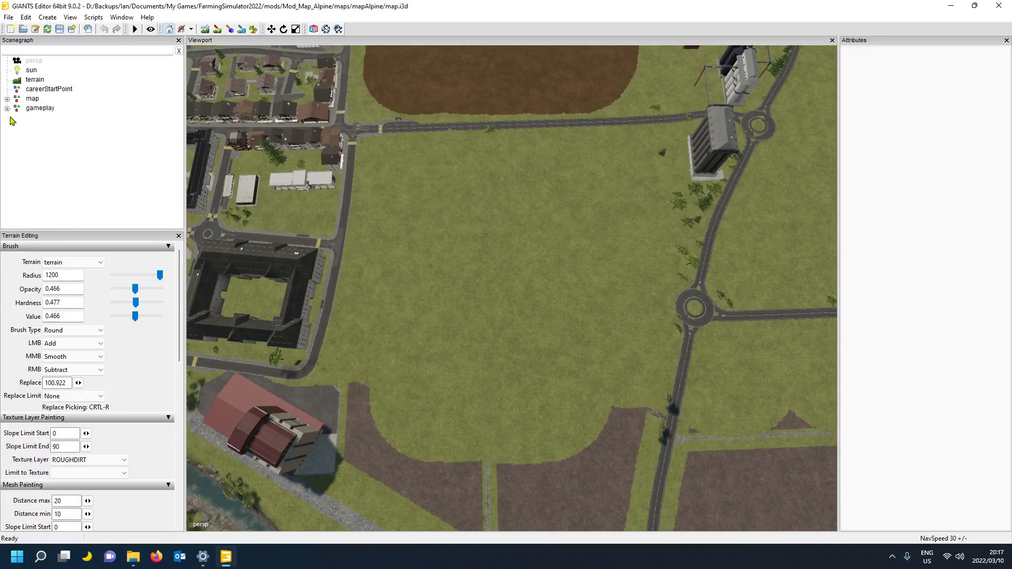
pyautogui.click(7, 109)
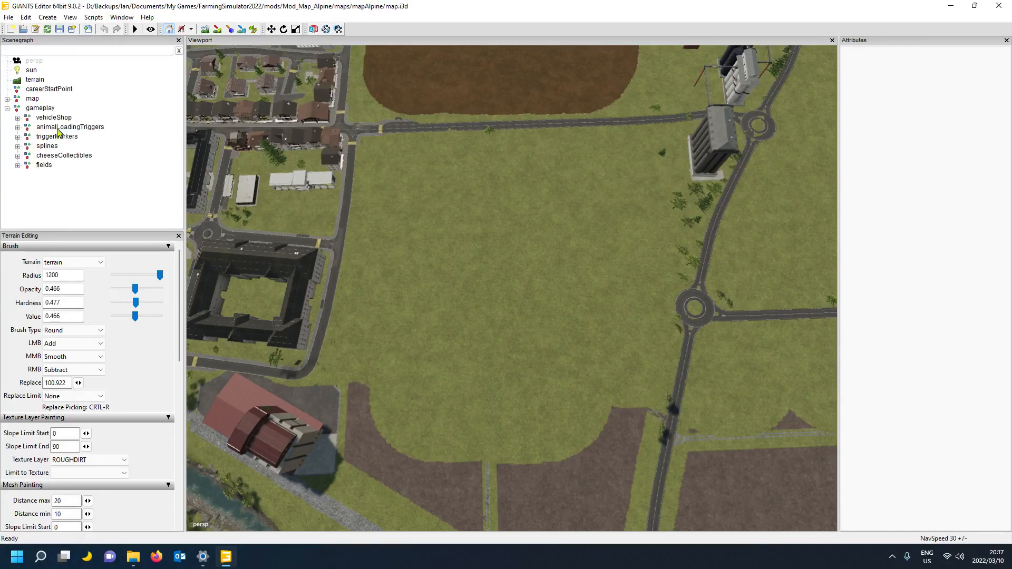
pyautogui.click(17, 165)
pyautogui.click(59, 184)
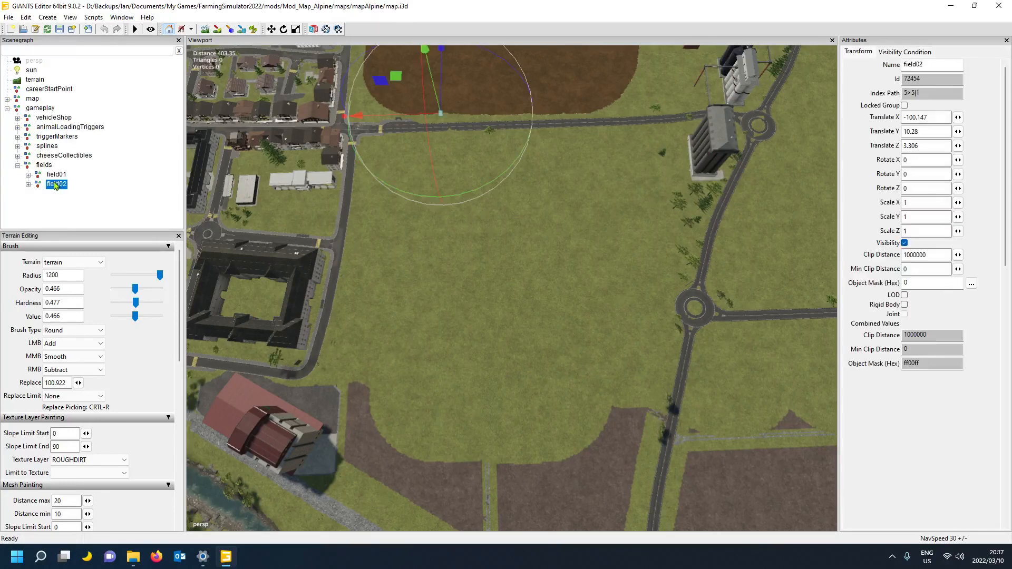
# Select the fields group and turn on the display of field areas with the Toggle Render Field Areas script
pyautogui.click(46, 165)
pyautogui.click(93, 18)
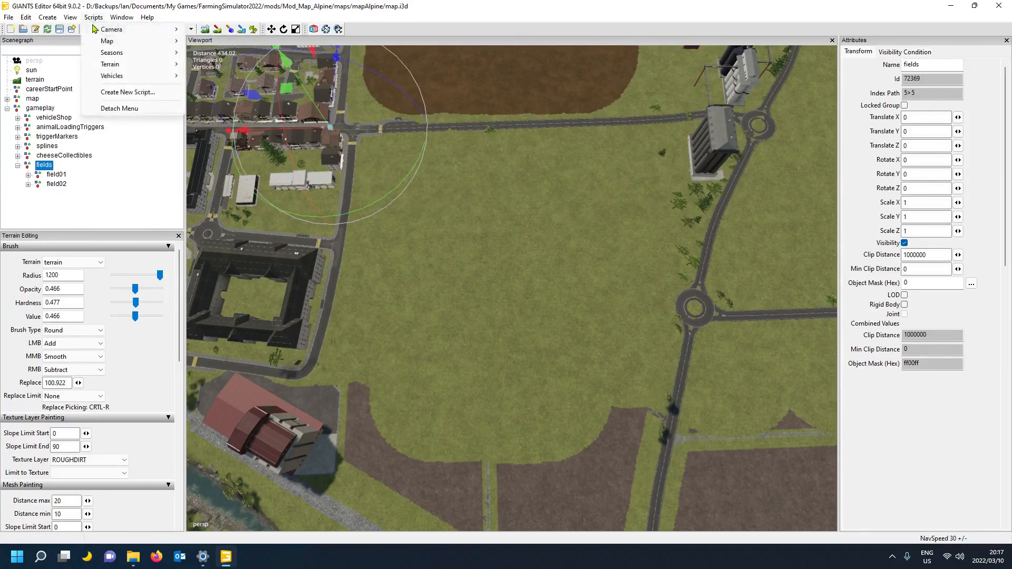
pyautogui.moveTo(107, 42)
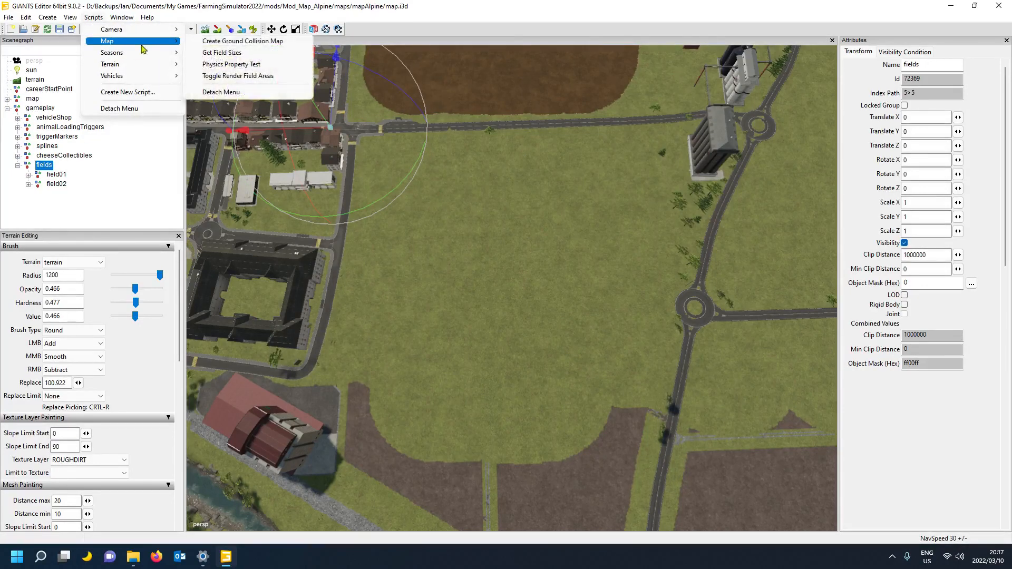
pyautogui.click(216, 76)
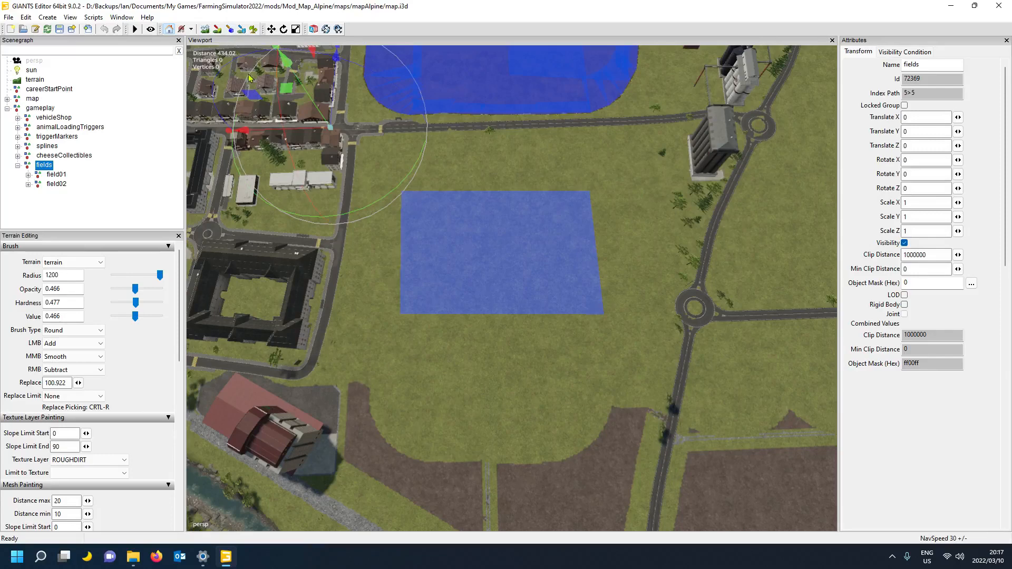
# Set up foliage painting with the terrainDetail foliage layer and the Stubble Tillage ground type
pyautogui.click(254, 30)
pyautogui.moveTo(179, 360); pyautogui.dragTo(179, 422)
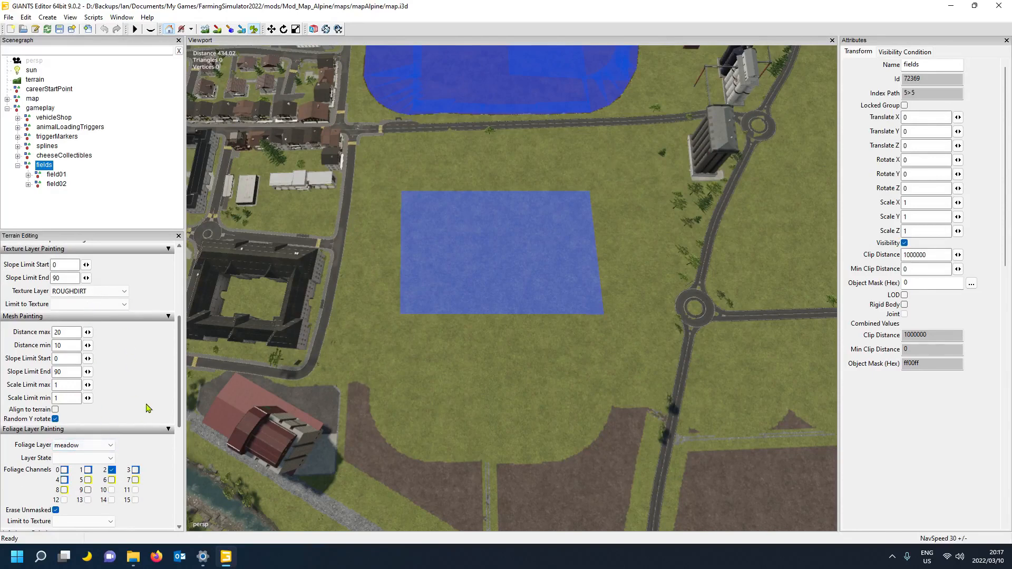
pyautogui.scroll(-1, 148, 410)
pyautogui.scroll(-1, 181, 410)
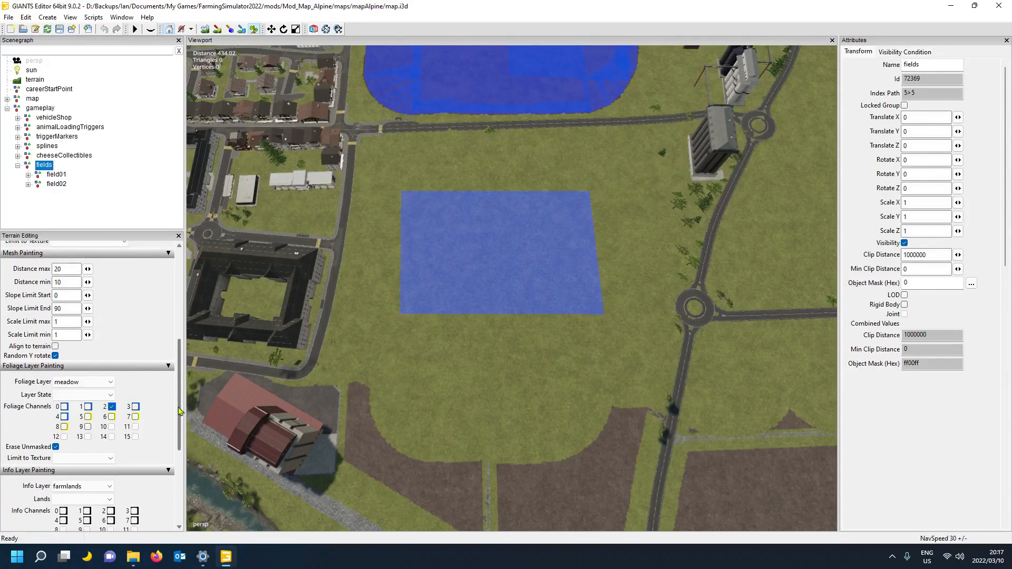
pyautogui.click(84, 383)
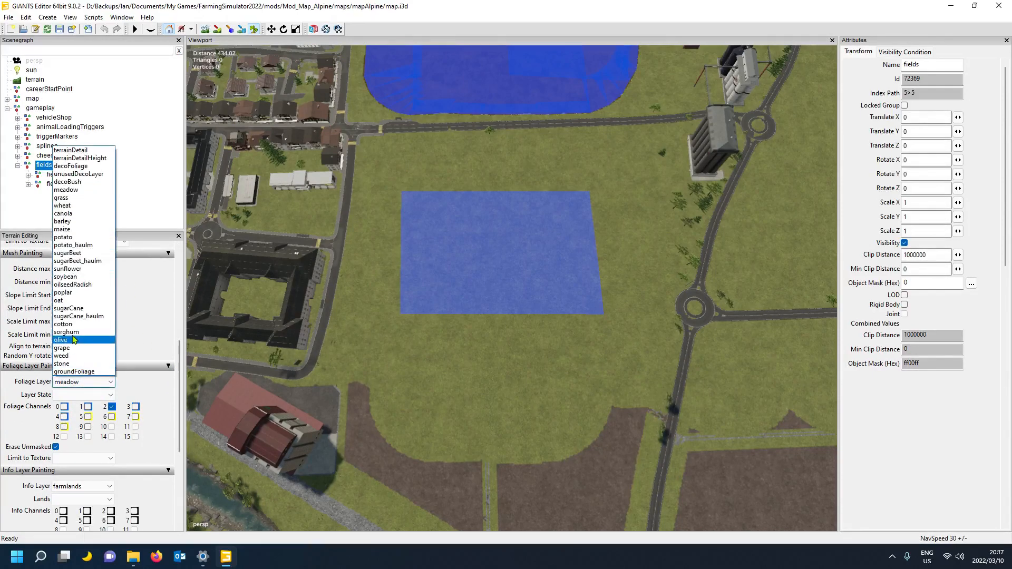
pyautogui.click(70, 151)
pyautogui.click(85, 395)
pyautogui.click(87, 413)
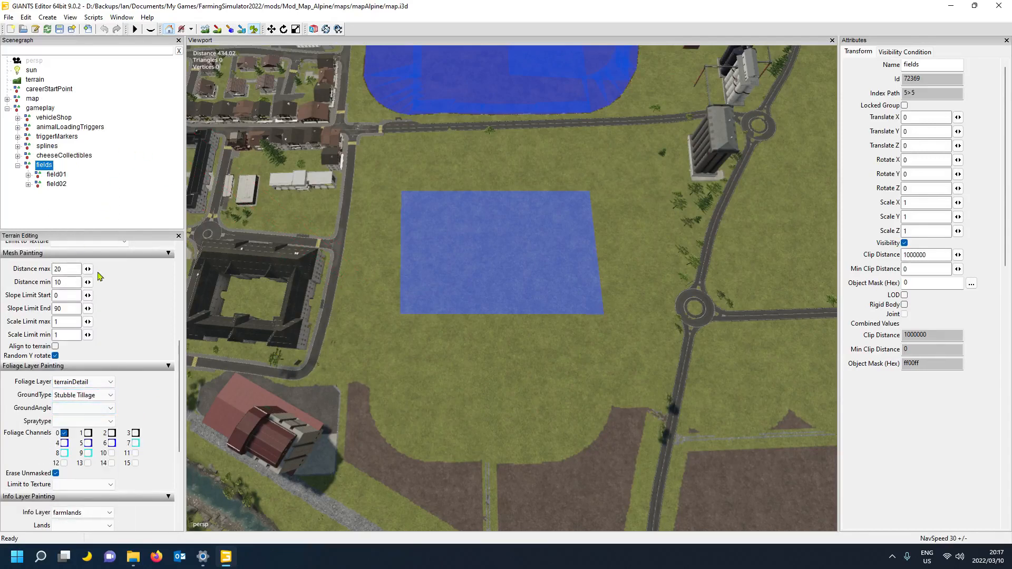
# Configure the terrain brush as Square with a radius of about 24.7
pyautogui.moveTo(180, 375); pyautogui.dragTo(185, 274)
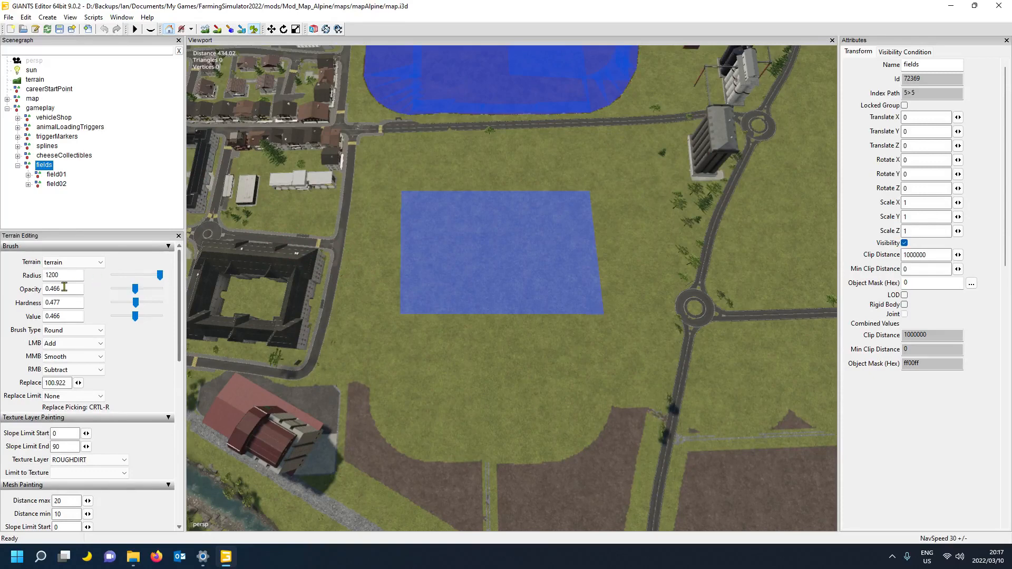
pyautogui.moveTo(160, 275); pyautogui.dragTo(114, 276)
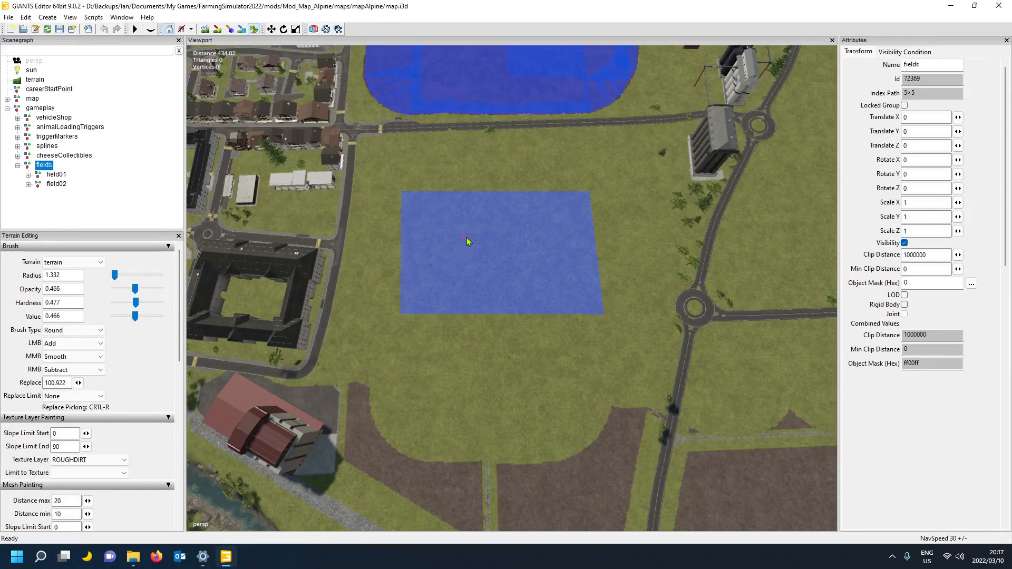
pyautogui.click(74, 330)
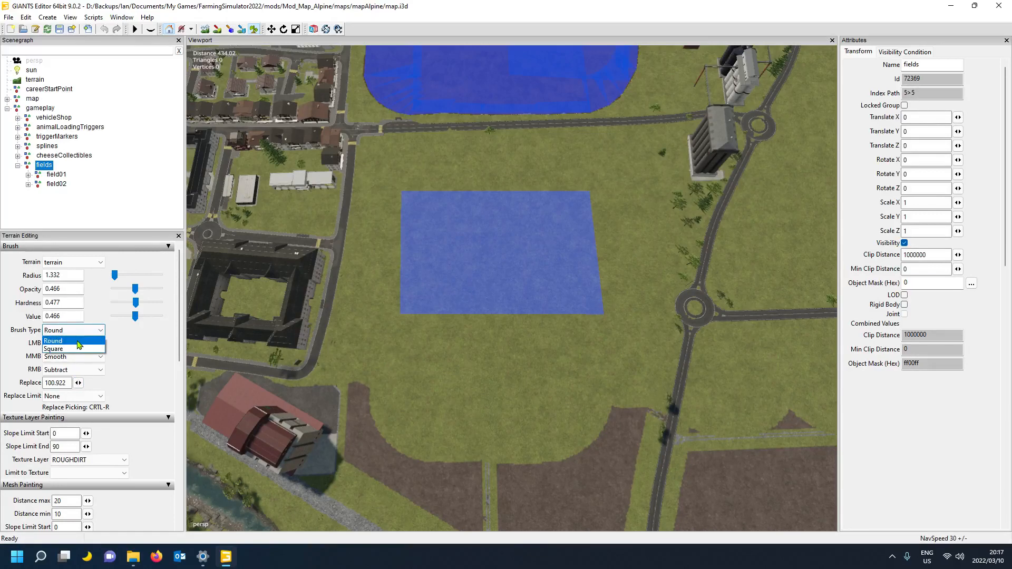
pyautogui.click(64, 347)
pyautogui.moveTo(115, 276); pyautogui.dragTo(131, 277)
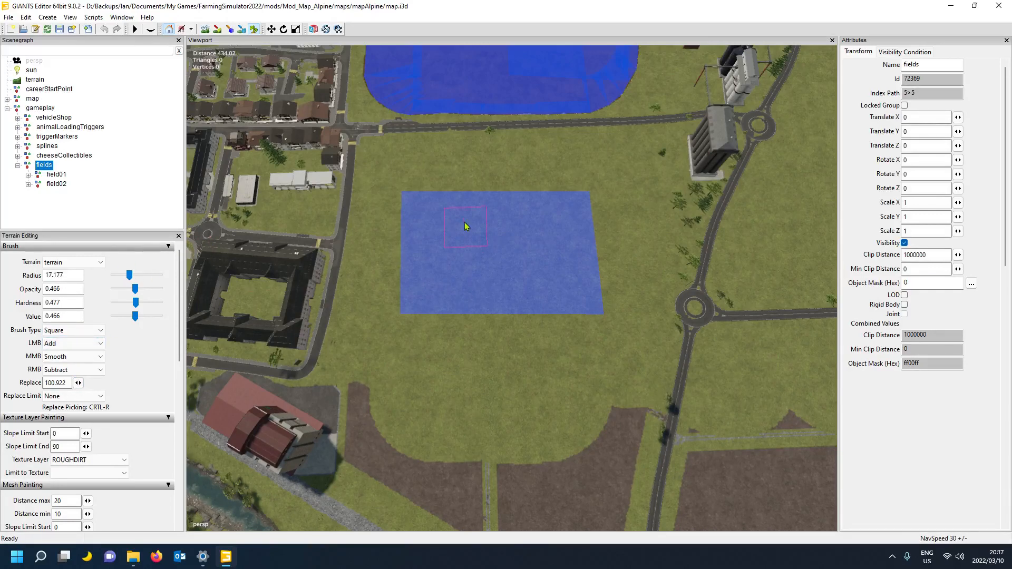
pyautogui.scroll(2, 438, 230)
pyautogui.scroll(2, 436, 232)
# Paint the whole blue rectangular field area below the road with stubble tillage, and leave foliage painting
pyautogui.moveTo(434, 222); pyautogui.dragTo(442, 222)
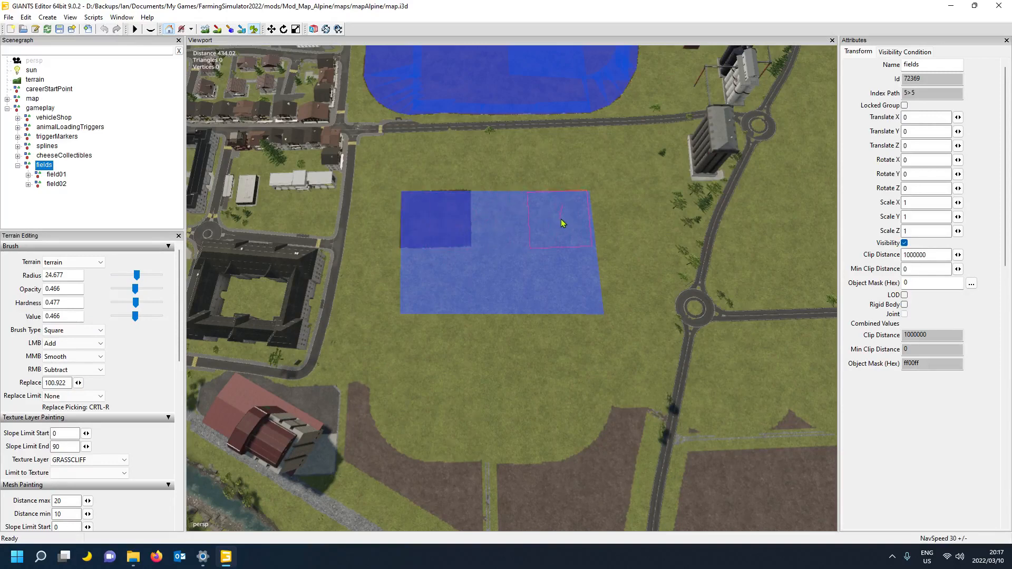
pyautogui.moveTo(564, 236)
pyautogui.mouseDown()
pyautogui.moveTo(572, 279)
pyautogui.moveTo(433, 294)
pyautogui.mouseUp()
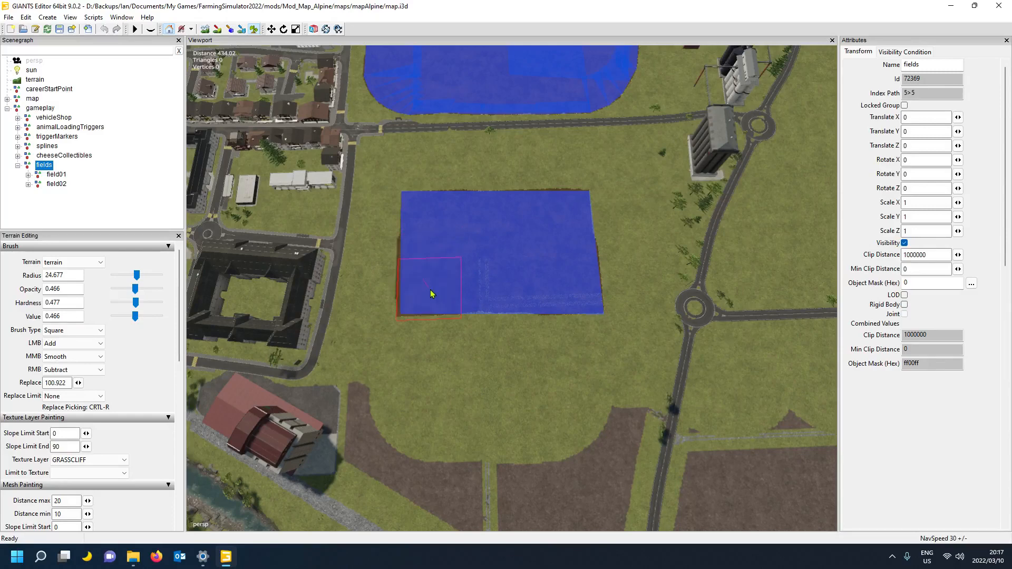
pyautogui.click(254, 28)
# Frame field01 and survey the surrounding terrain from above for further field locations
pyautogui.keyDown('alt'); pyautogui.moveTo(438, 239); pyautogui.dragTo(448, 216); pyautogui.keyUp('alt')
pyautogui.press('f')
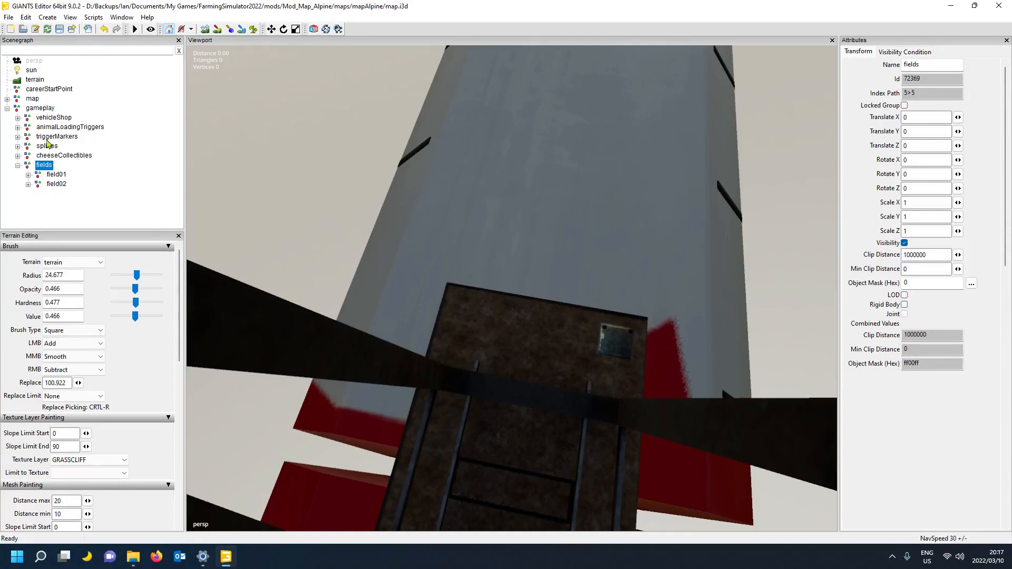
pyautogui.click(56, 176)
pyautogui.press('f')
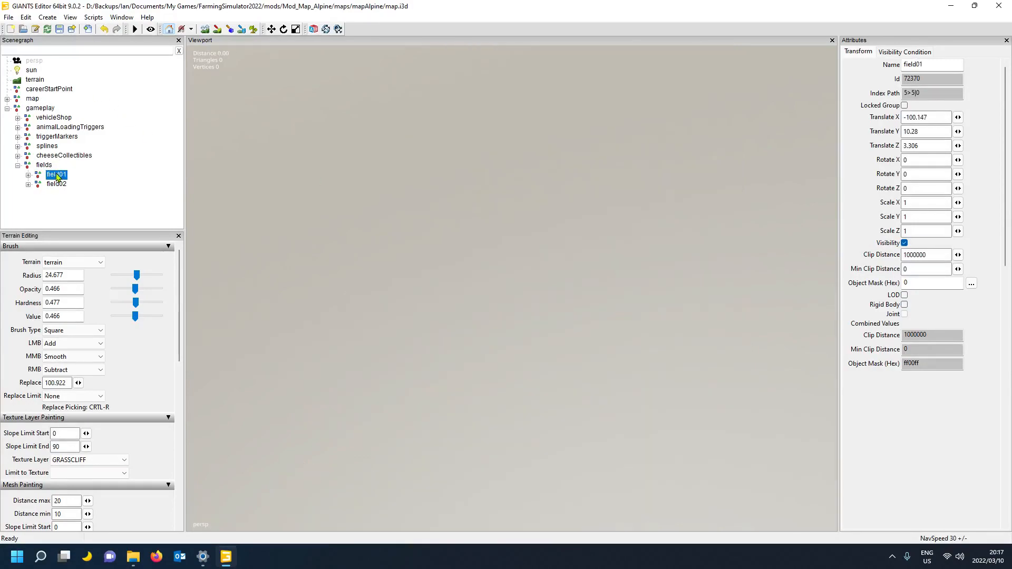
pyautogui.scroll(-10, 348, 203)
pyautogui.keyDown('alt'); pyautogui.moveTo(348, 208); pyautogui.dragTo(364, 190); pyautogui.keyUp('alt')
pyautogui.scroll(-15, 368, 194)
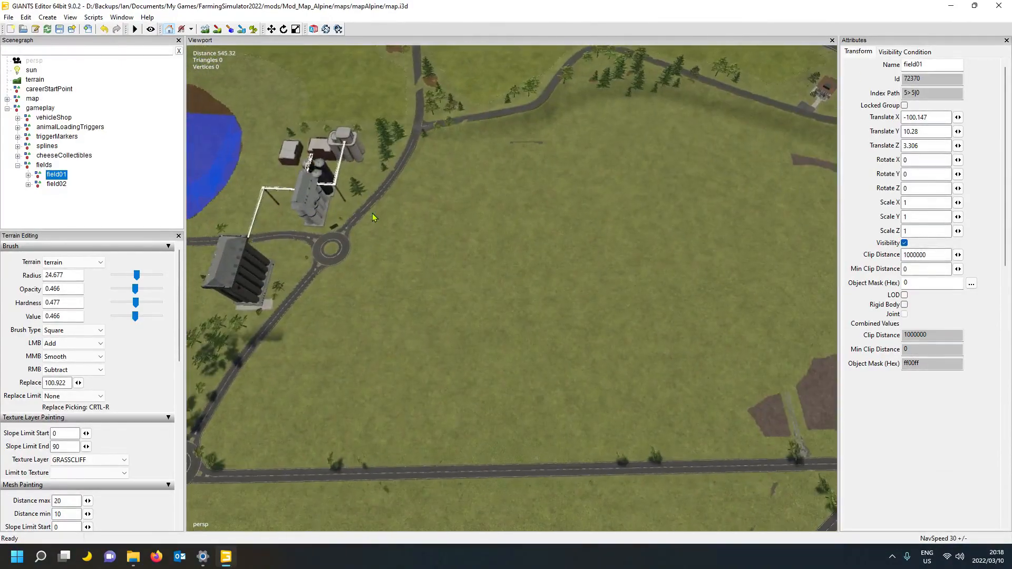
pyautogui.keyDown('alt'); pyautogui.moveTo(377, 171); pyautogui.dragTo(369, 262); pyautogui.keyUp('alt')
pyautogui.scroll(5, 363, 250)
pyautogui.scroll(-8, 366, 255)
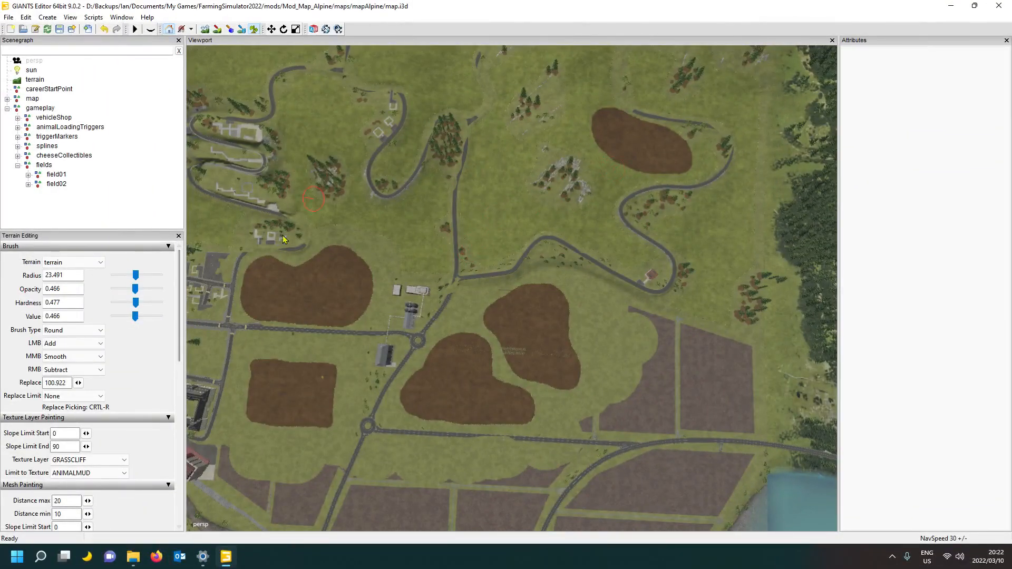
pyautogui.click(94, 17)
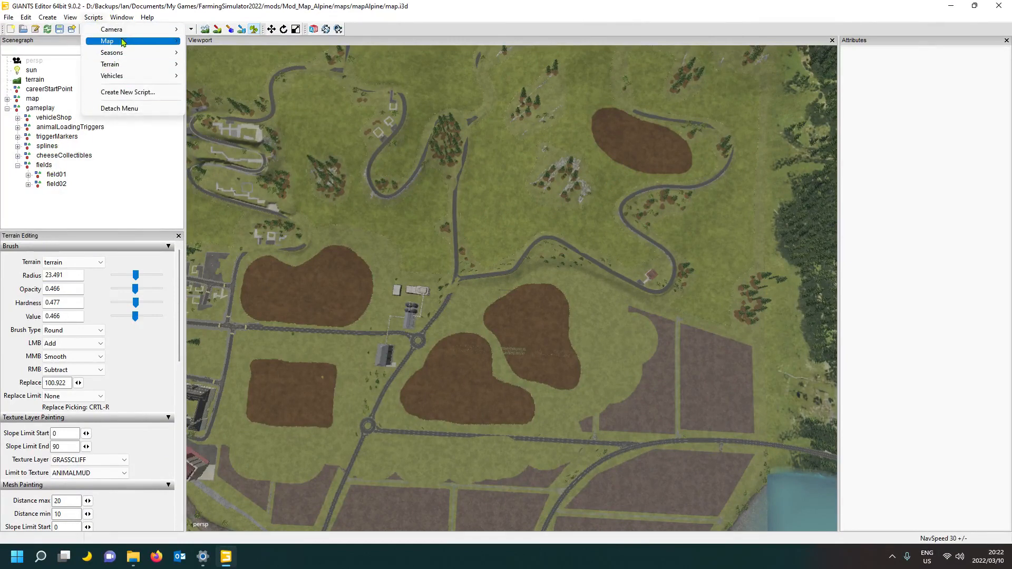
pyautogui.moveTo(124, 42)
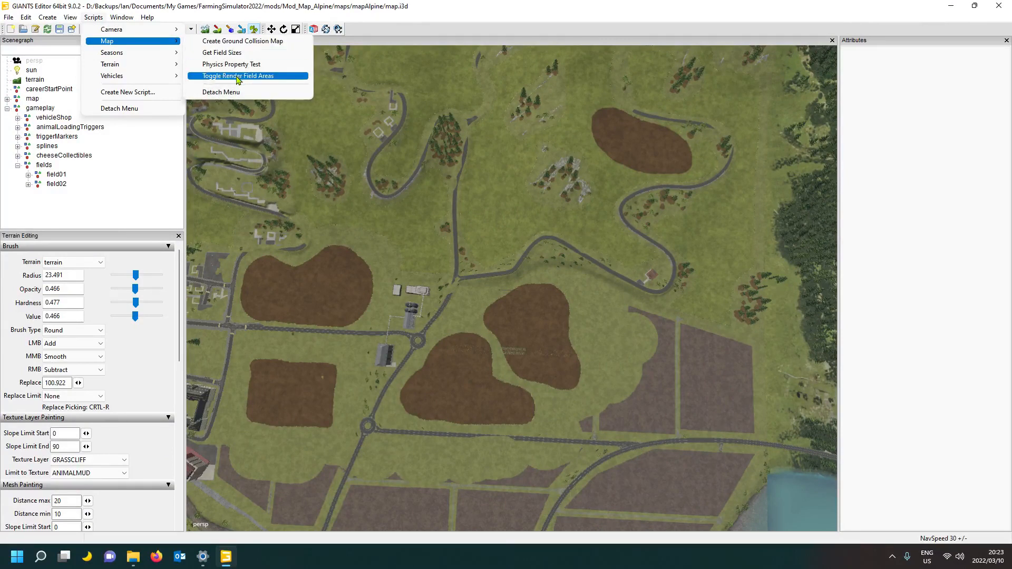
pyautogui.click(473, 17)
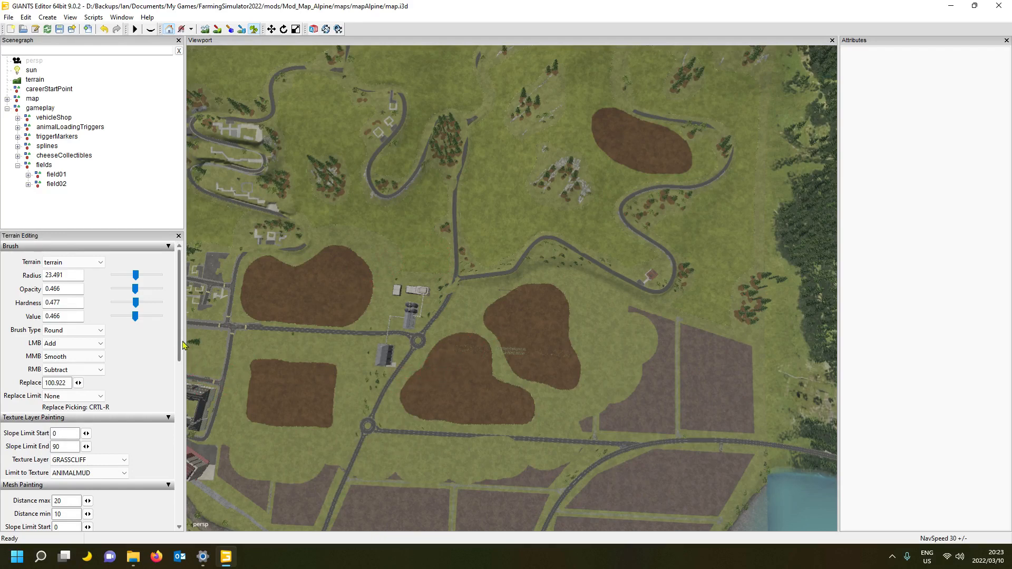
# Choose the terrainDetail foliage layer again with Stubble Tillage as its ground type
pyautogui.scroll(-4, 84, 396)
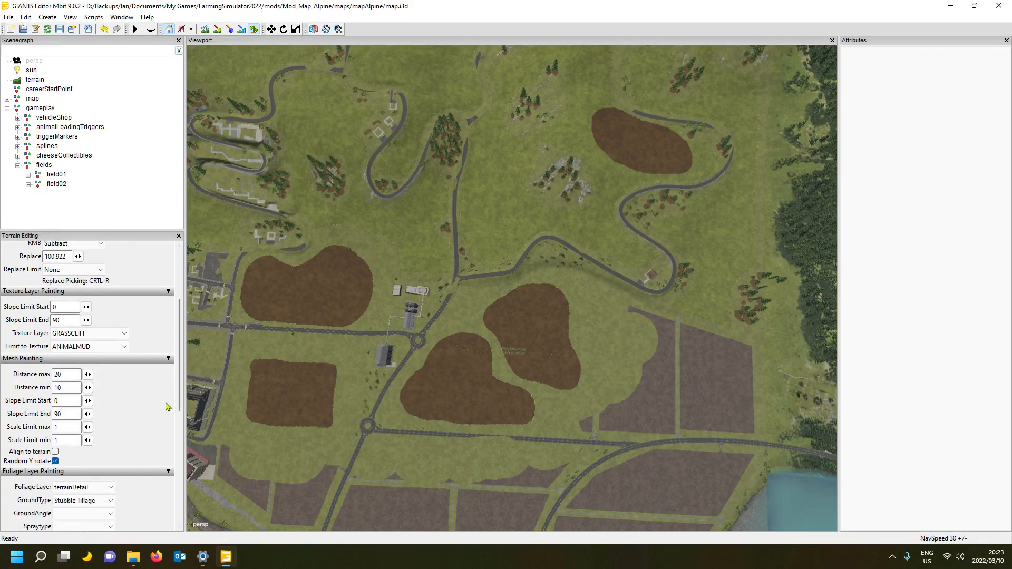
pyautogui.scroll(-2, 158, 414)
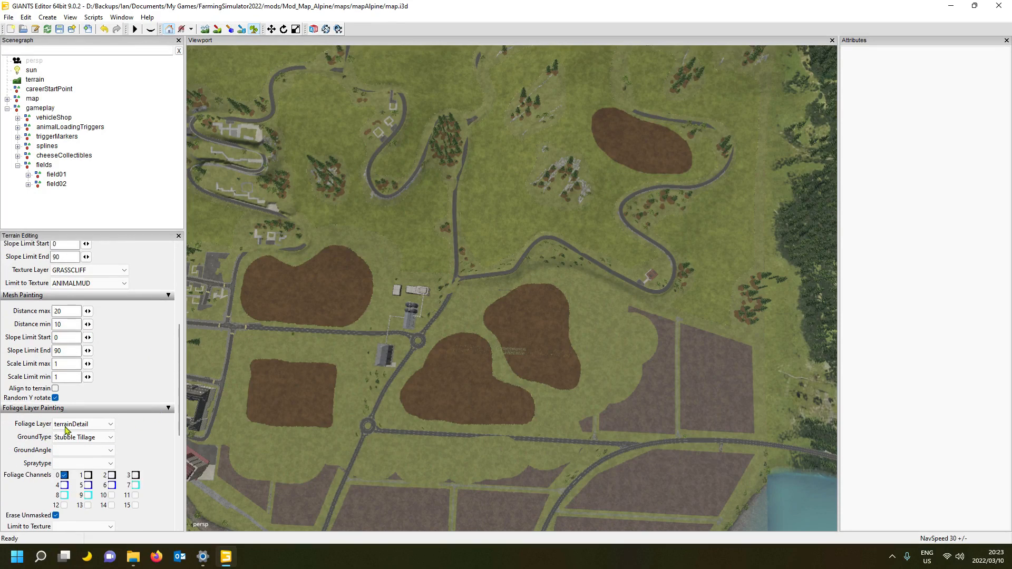
pyautogui.click(69, 430)
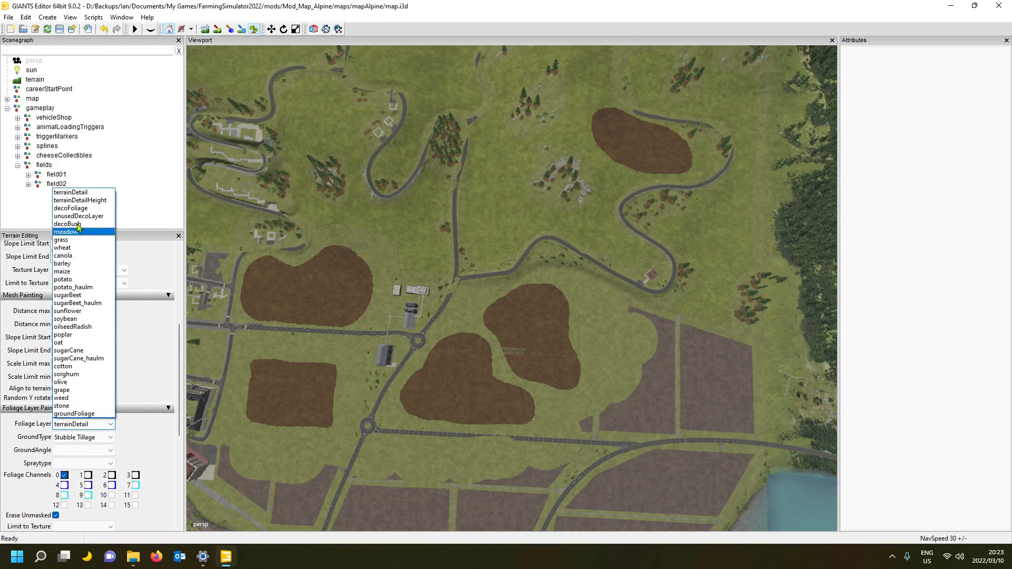
pyautogui.click(82, 196)
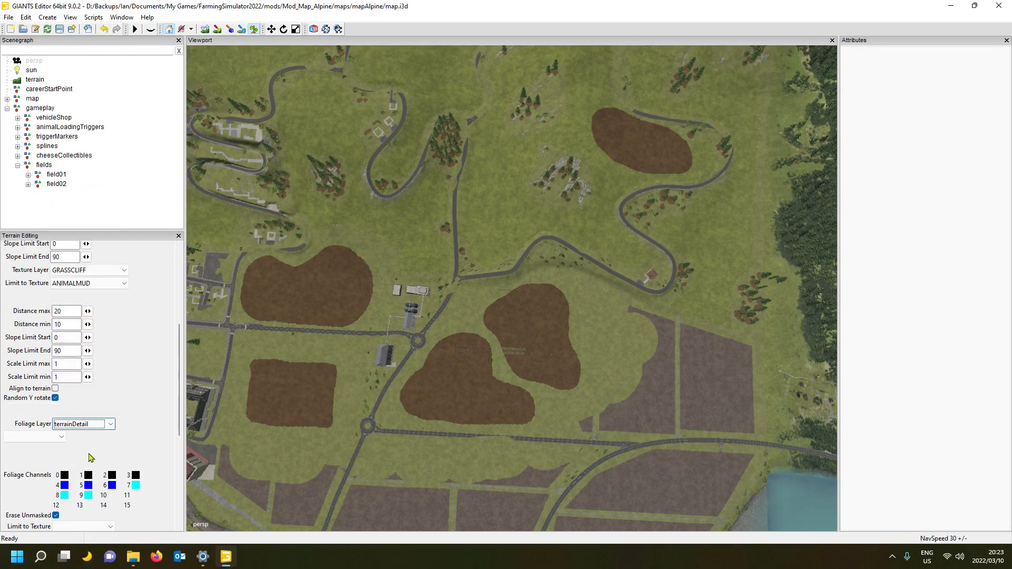
pyautogui.click(78, 439)
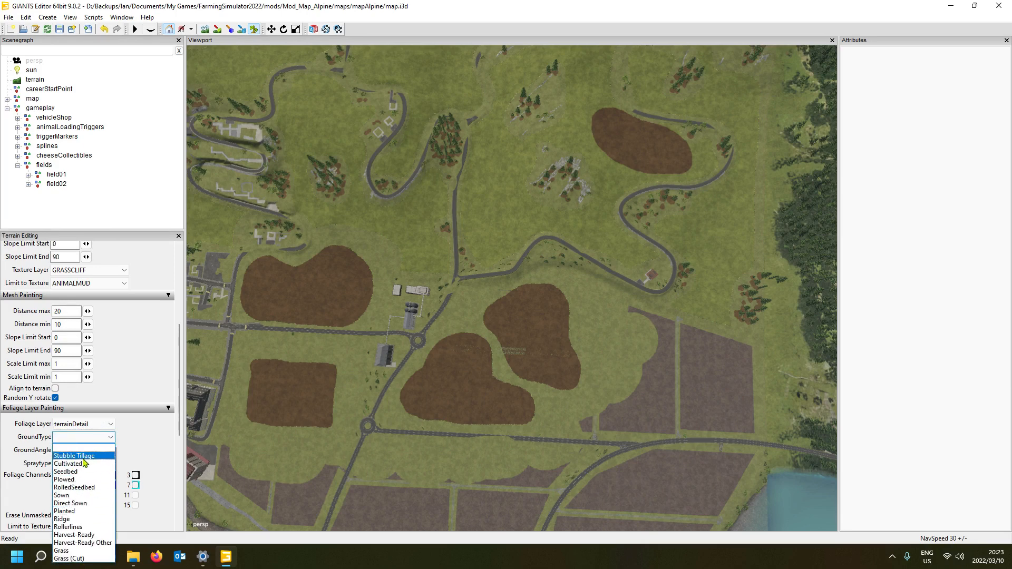
pyautogui.click(82, 456)
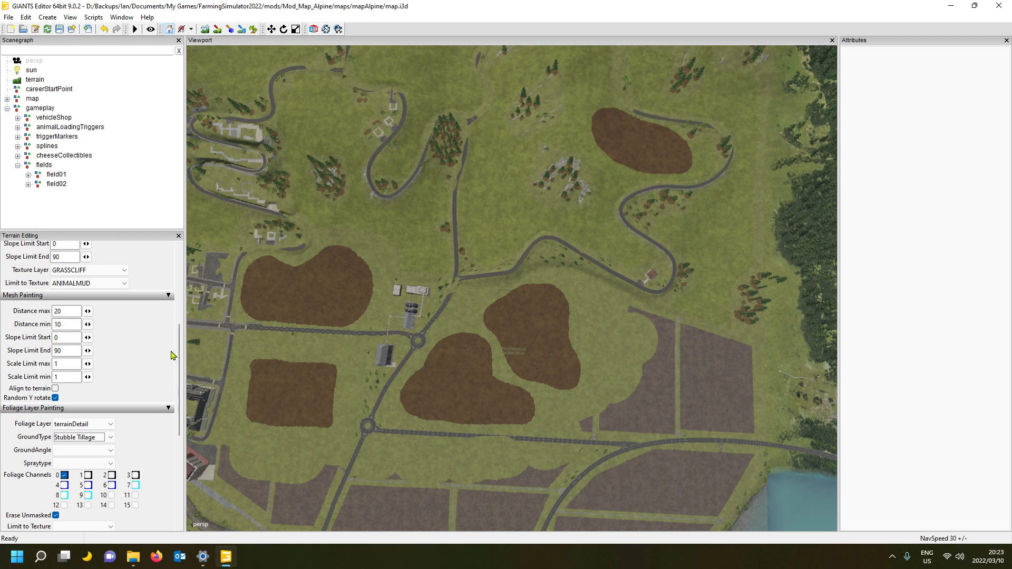
# Select the field02 group and save the map
pyautogui.click(56, 185)
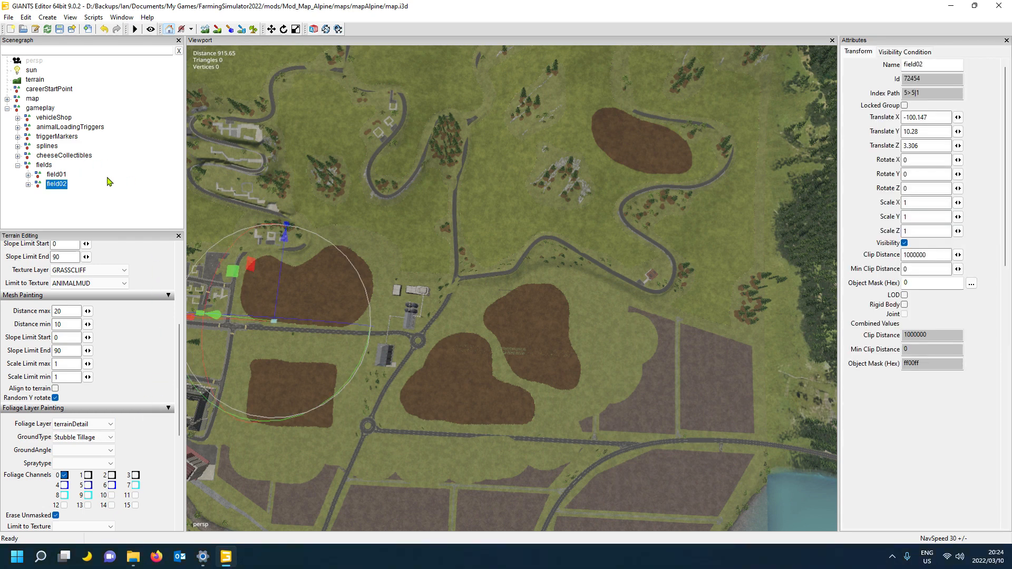
pyautogui.click(60, 29)
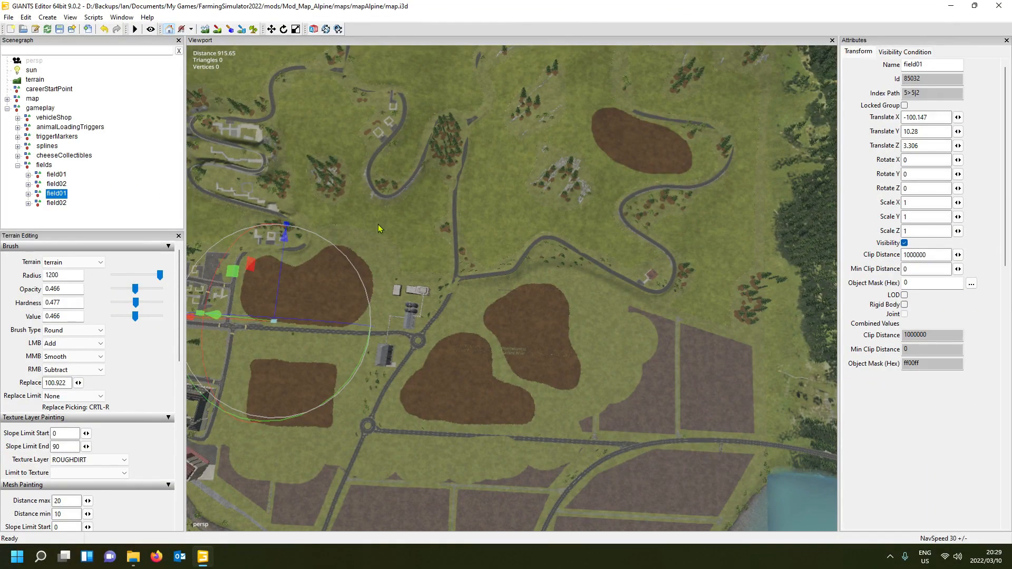
# Duplicate the original field02 group to add another field entry inside the fields group
pyautogui.click(56, 176)
pyautogui.click(62, 184)
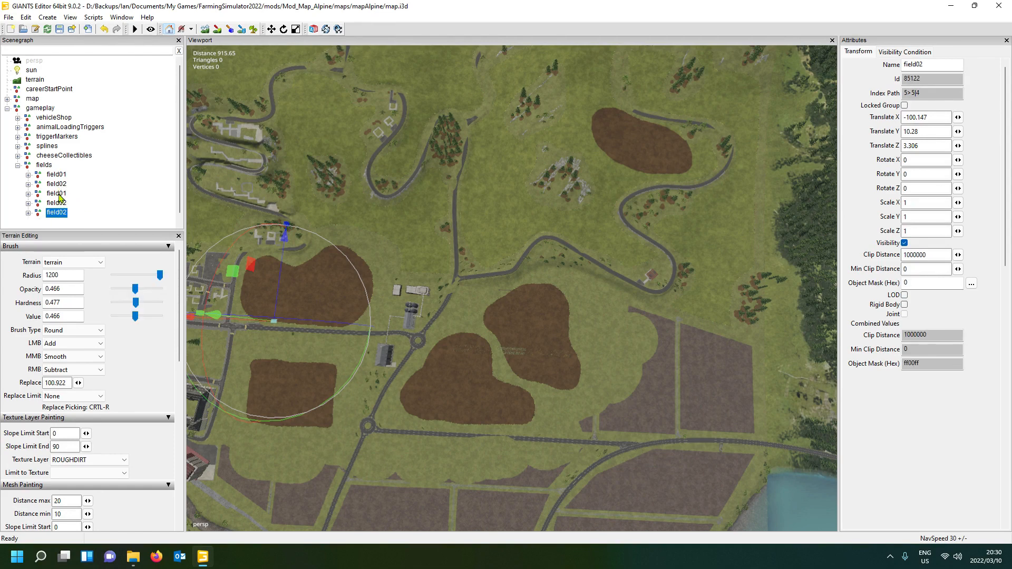
# Rename the duplicated field01 group as field03
pyautogui.click(66, 195)
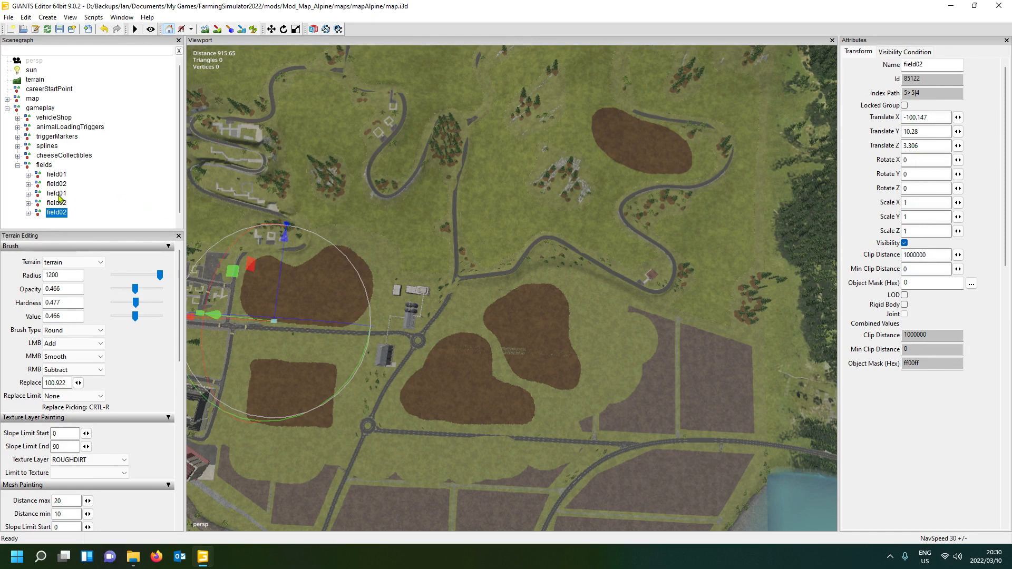
pyautogui.click(930, 71)
pyautogui.hotkey('shift', 'Left')
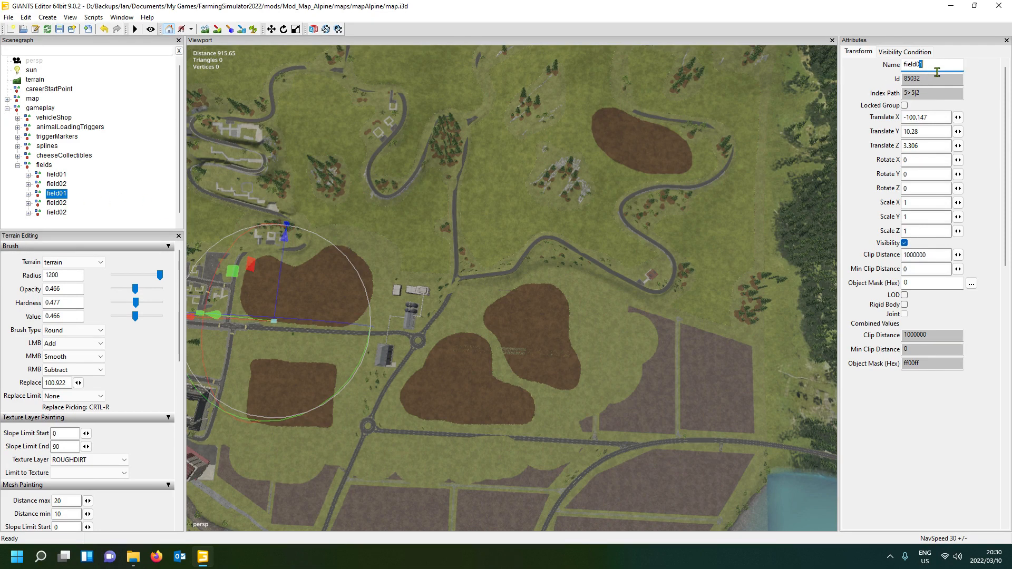
pyautogui.write('3')
pyautogui.press('Return')
# Rename the first duplicated field02 group, directly below field03, as field04
pyautogui.click(54, 205)
pyautogui.click(929, 69)
pyautogui.hotkey('shift', 'Left')
pyautogui.write('4')
pyautogui.press('Return')
# Rename the last duplicated field02 group in the fields group as field05
pyautogui.click(57, 212)
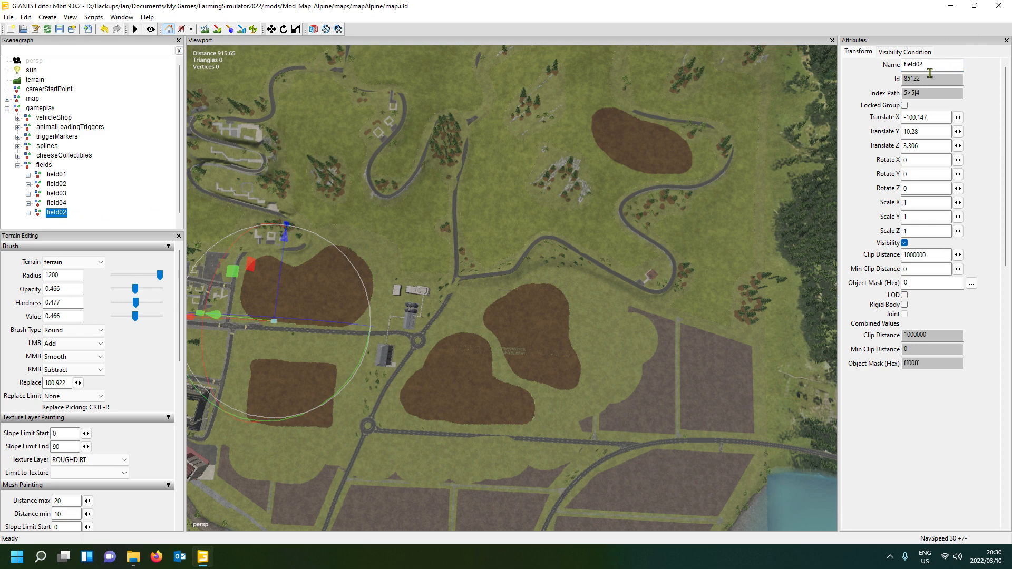
pyautogui.click(952, 68)
pyautogui.hotkey('shift', 'Left')
pyautogui.write('5')
pyautogui.press('Return')
# Delete the fieldDimensions groups from field02 and field03, keeping each field's fieldMapIndicator
pyautogui.click(28, 185)
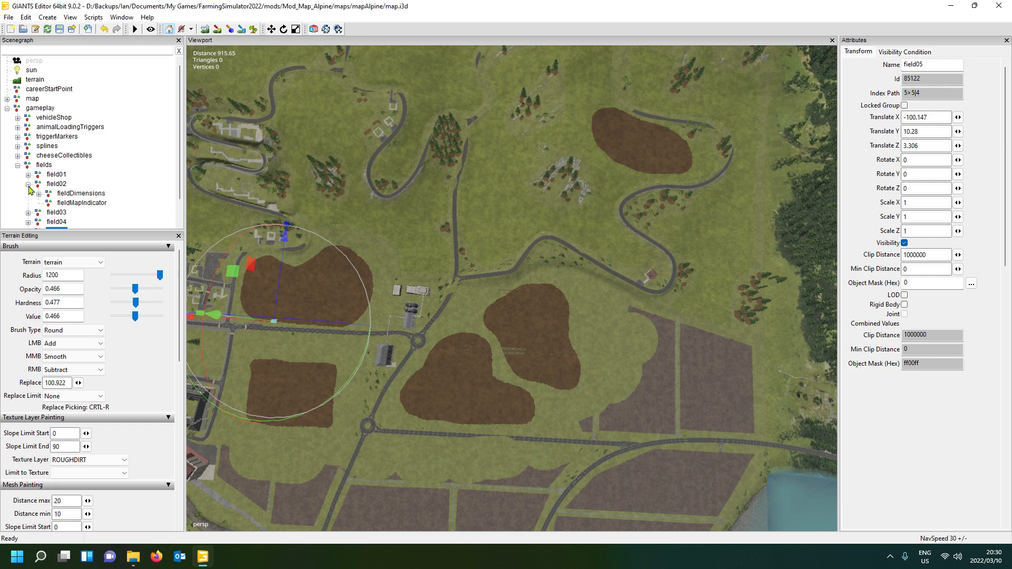
pyautogui.click(79, 195)
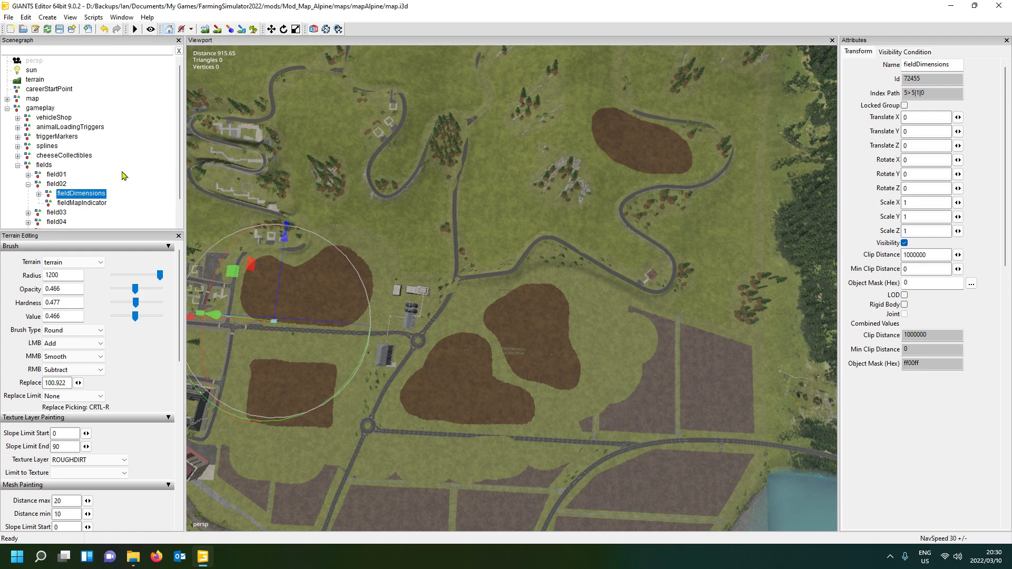
pyautogui.press('Delete')
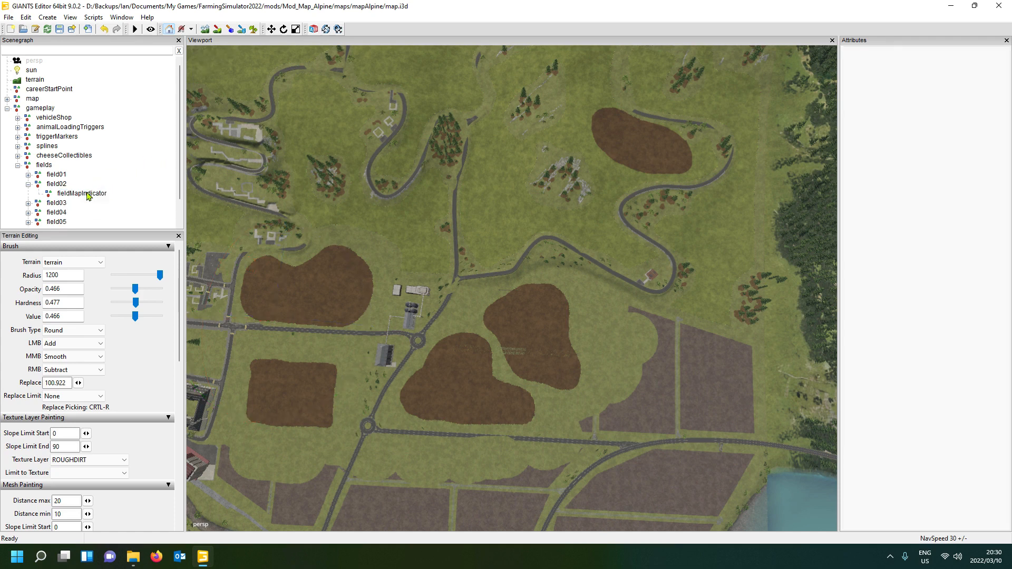
pyautogui.click(87, 194)
pyautogui.scroll(-1, 74, 201)
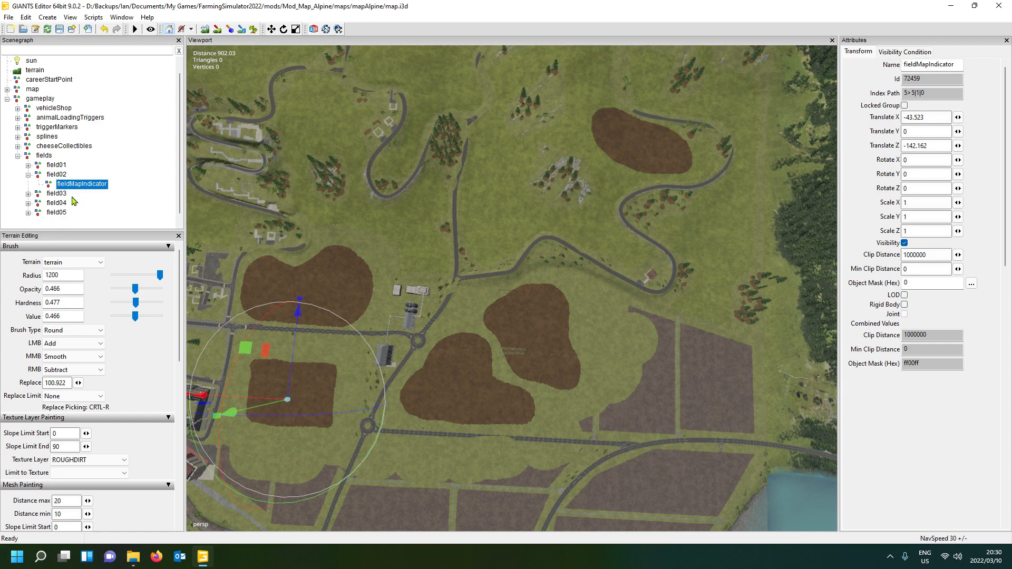
pyautogui.click(28, 194)
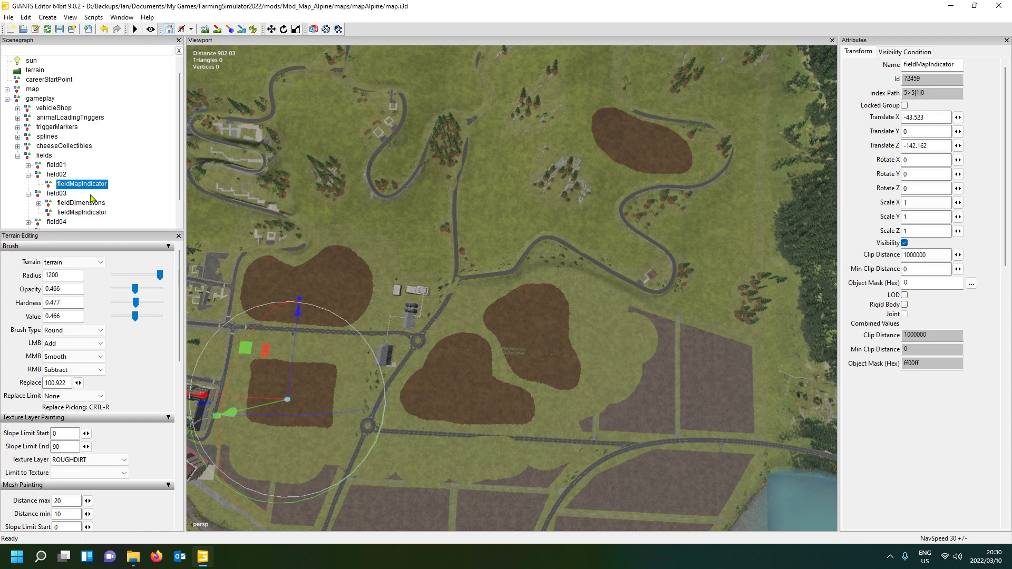
pyautogui.click(76, 206)
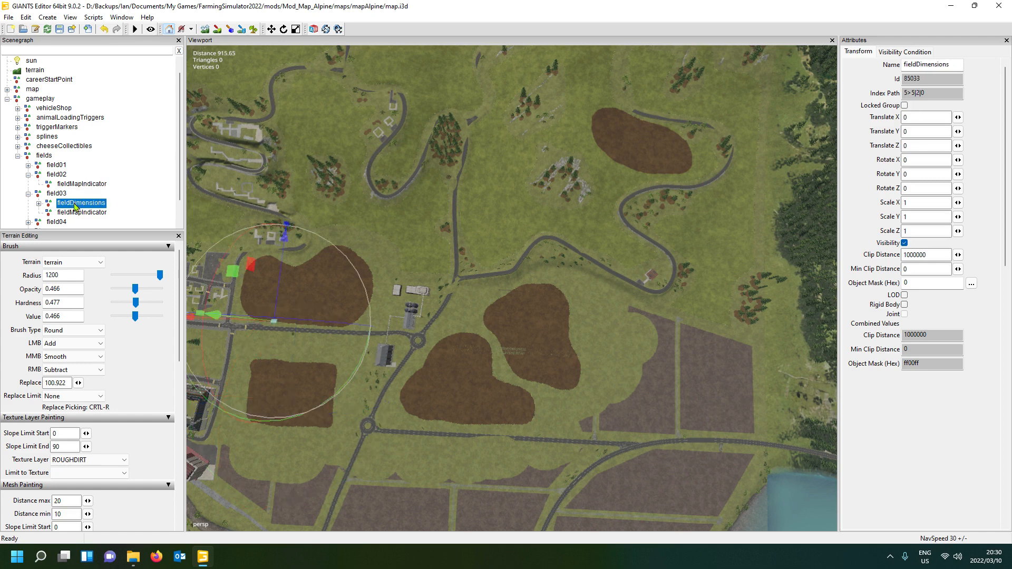
pyautogui.press('Delete')
# Delete the fieldDimensions groups from field04 and field05
pyautogui.scroll(-1, 79, 170)
pyautogui.click(28, 195)
pyautogui.click(74, 203)
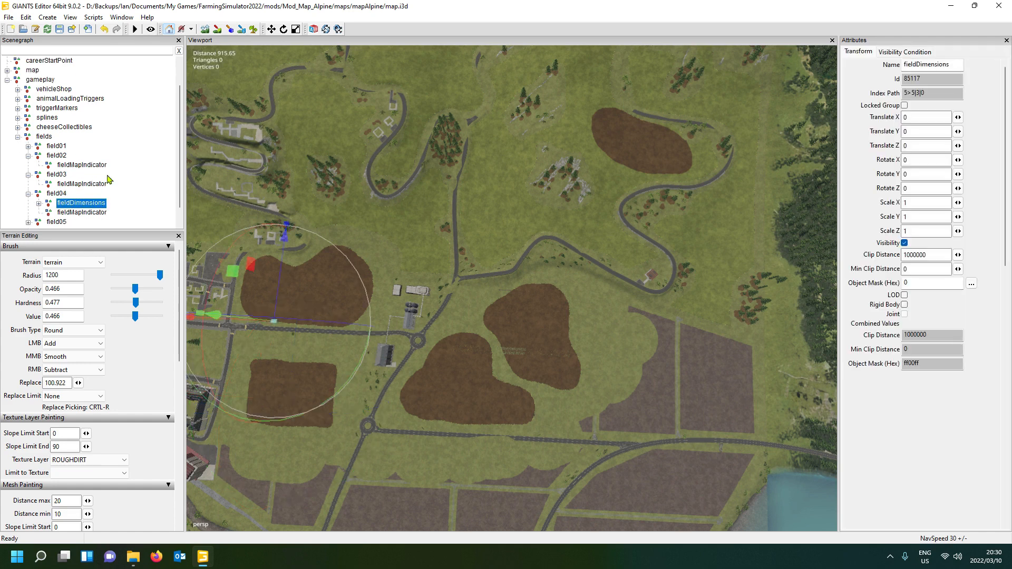
pyautogui.press('Delete')
pyautogui.click(28, 213)
pyautogui.scroll(-1, 70, 210)
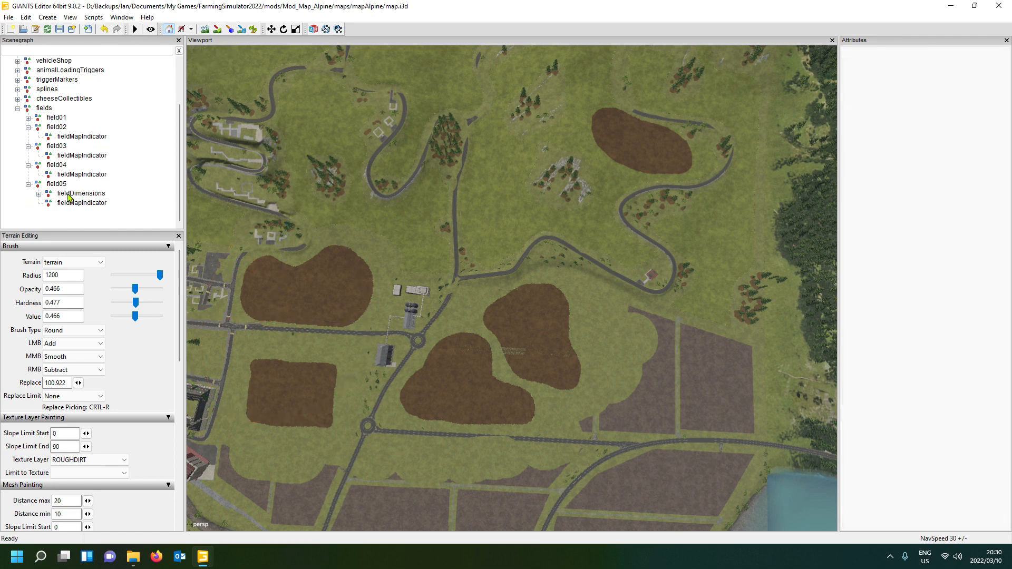
pyautogui.click(68, 194)
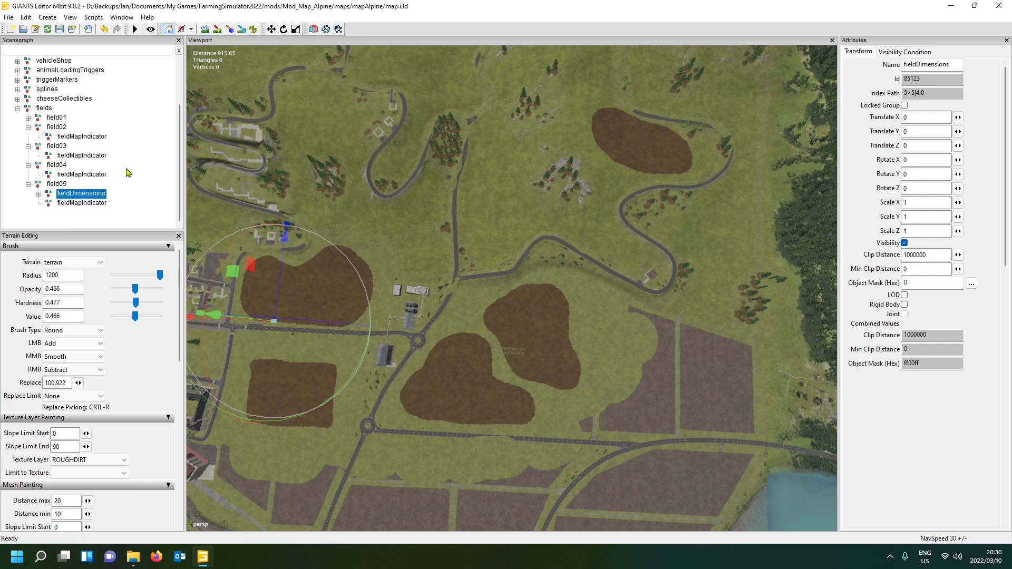
pyautogui.press('Delete')
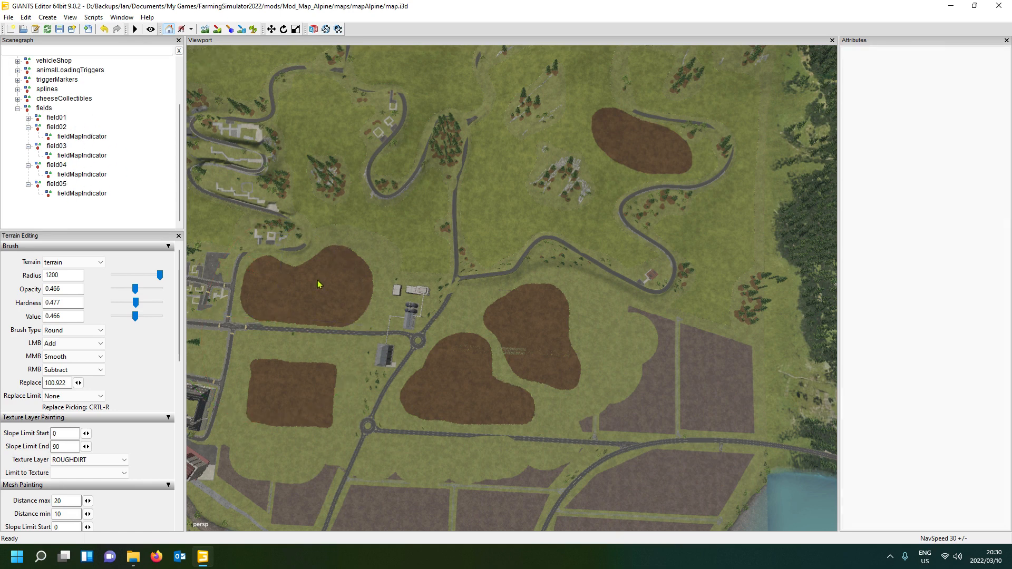
# Move the field03 group onto the heart-shaped painted field beside the road between the two roundabouts
pyautogui.click(82, 156)
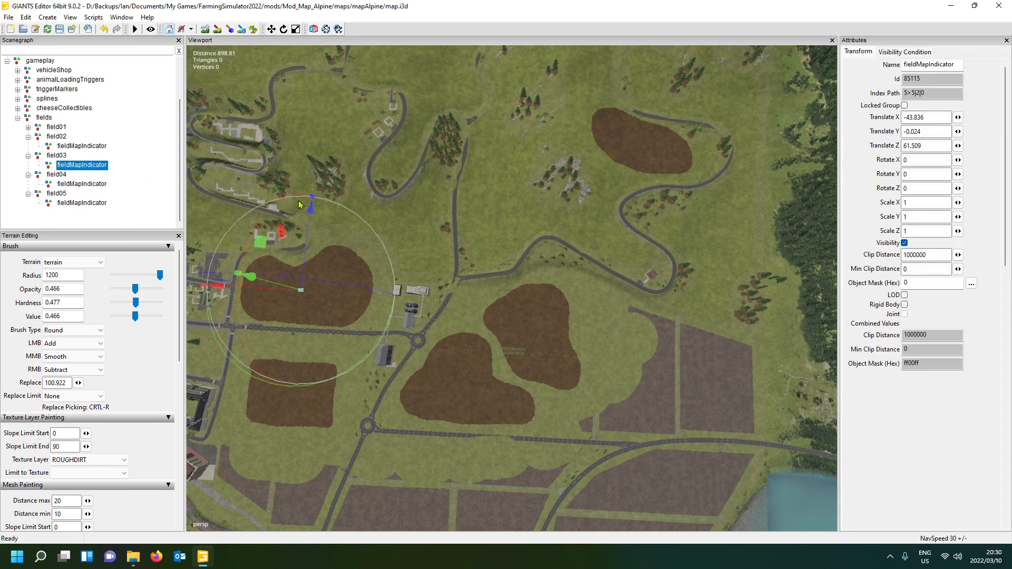
pyautogui.click(58, 156)
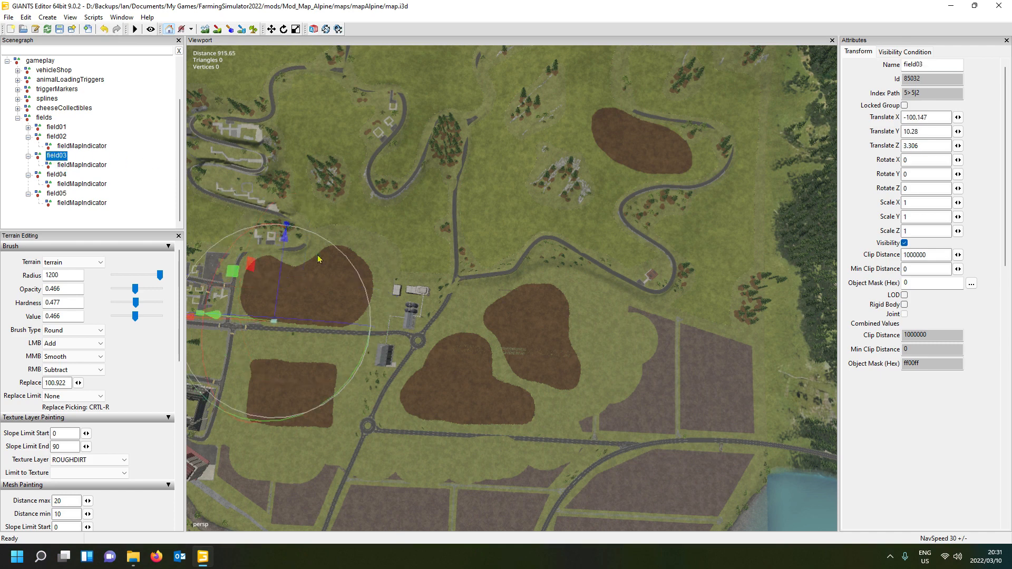
pyautogui.hotkey('ctrl', 'b')
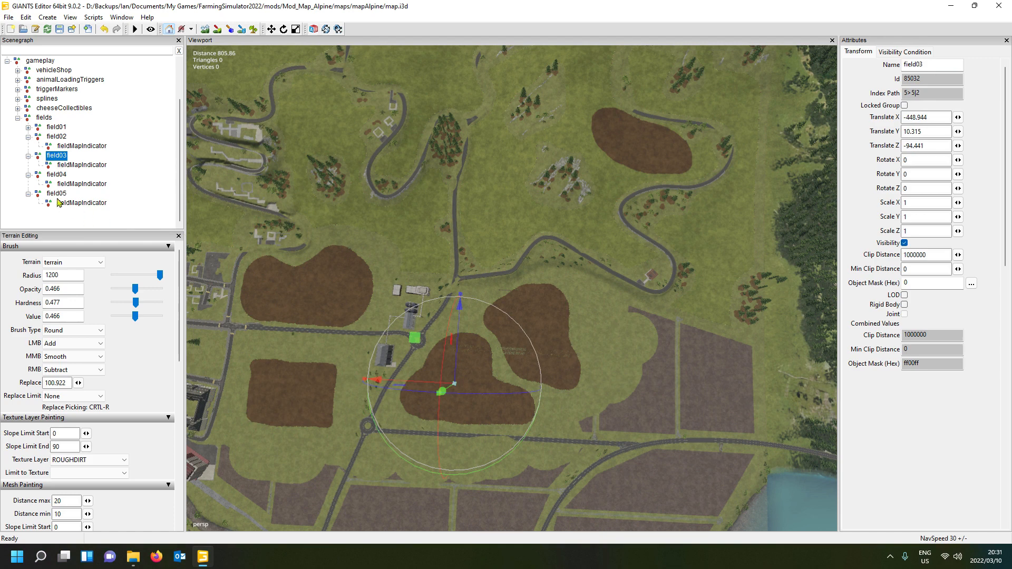
# Move the field04 group to the middle of the painted field directly northeast of field03
pyautogui.click(60, 176)
pyautogui.hotkey('ctrl', 'b')
pyautogui.click(532, 330)
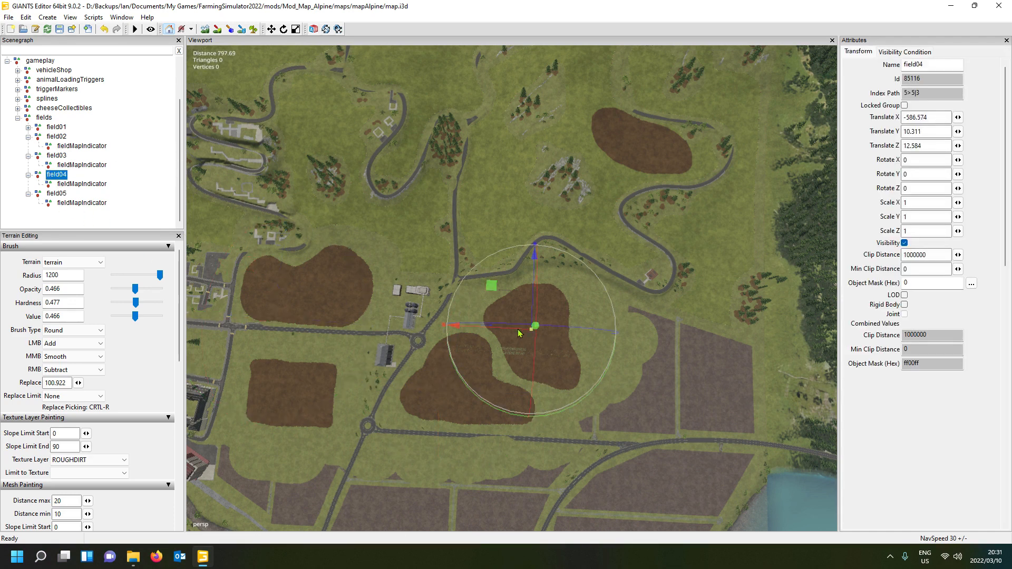
# Move the field05 group onto the oval painted field beside the winding road in the northeast
pyautogui.click(63, 193)
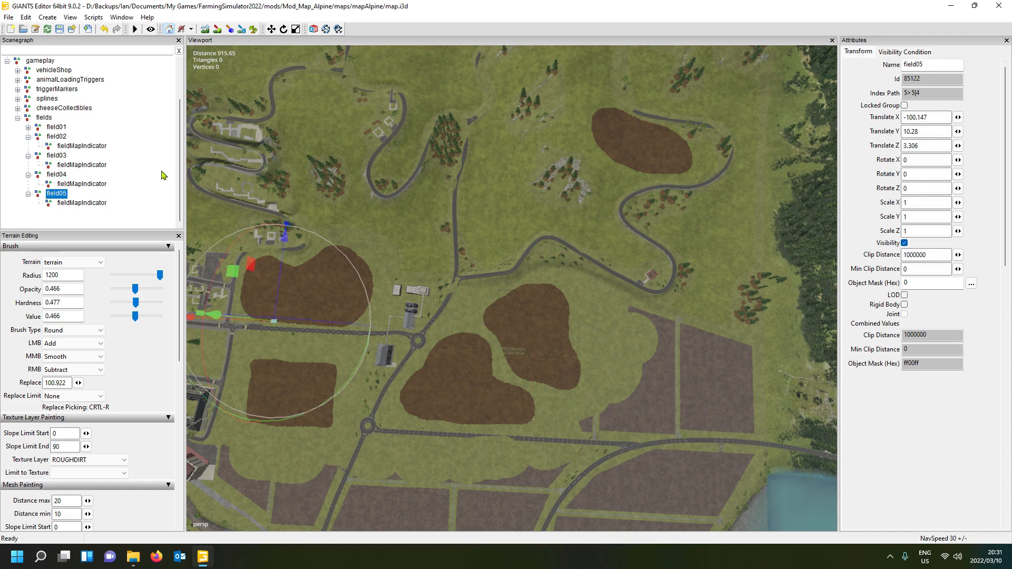
pyautogui.hotkey('ctrl', 'b')
pyautogui.click(635, 142)
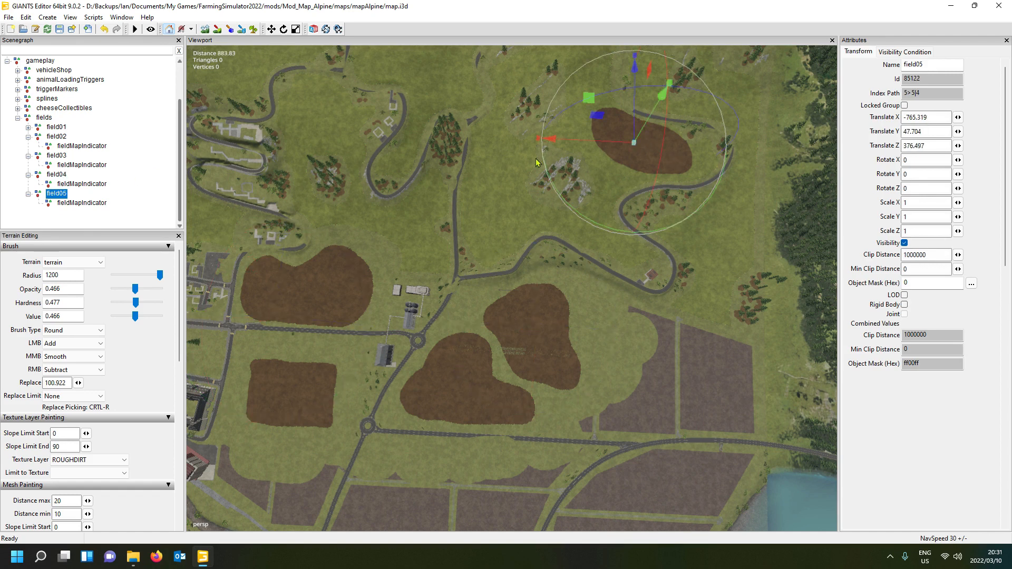
# Collapse all groups in the scenegraph and save the map
pyautogui.click(58, 30)
pyautogui.rightClick(131, 91)
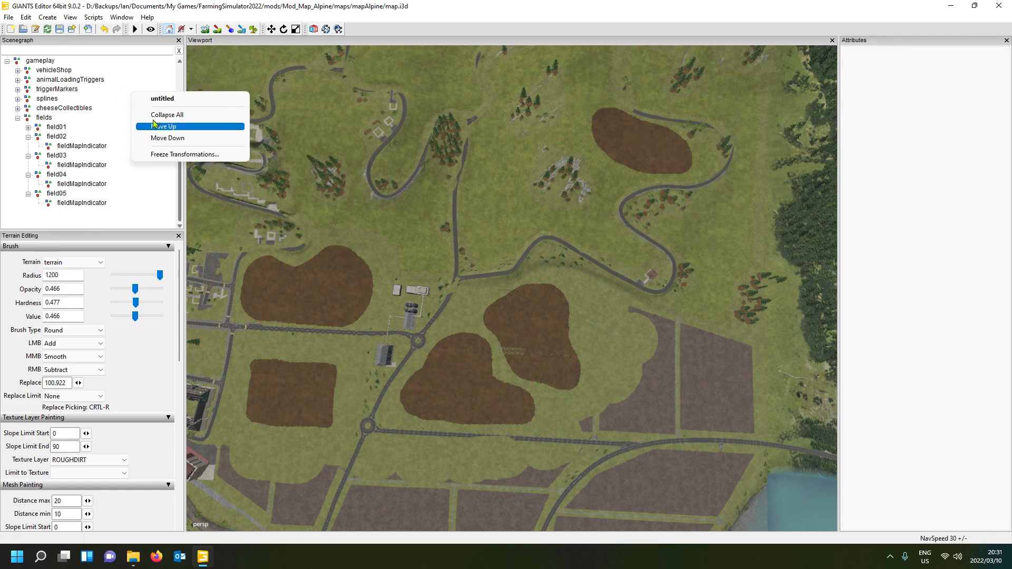
pyautogui.click(152, 116)
pyautogui.hotkey('ctrl', 's')
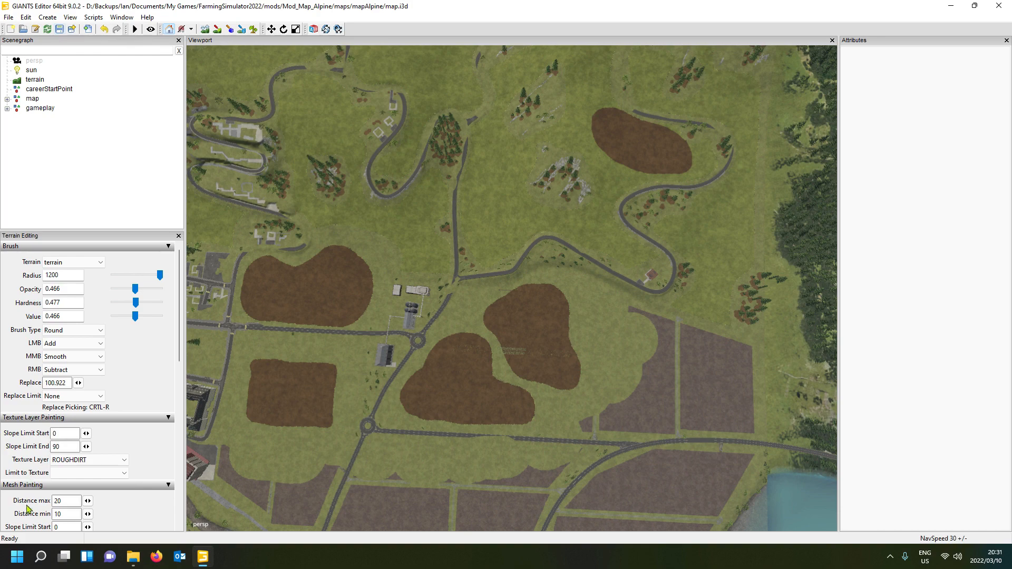
# Close the editor and reopen map.i3d from the mapAlpine folder
pyautogui.click(989, 7)
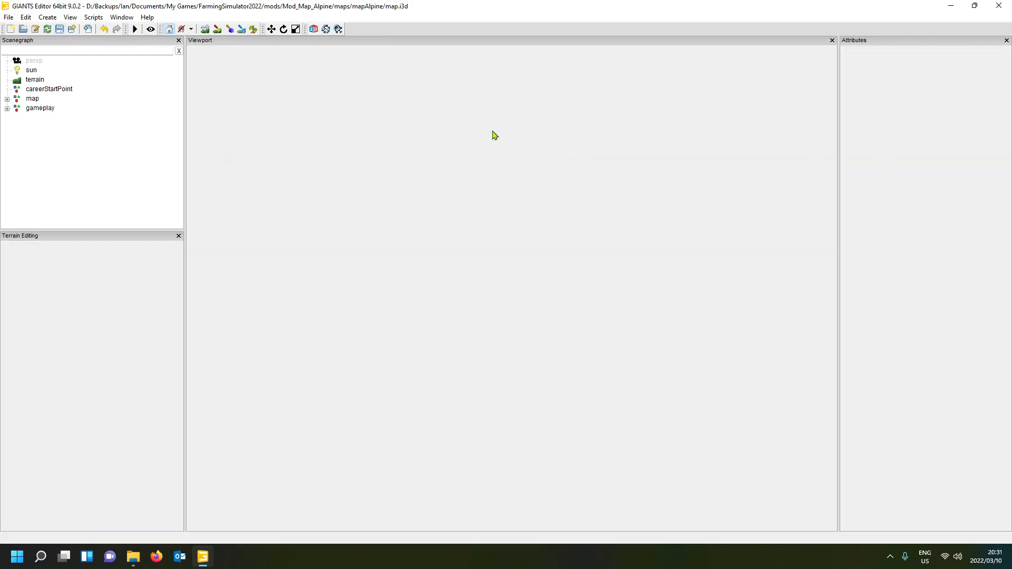
pyautogui.doubleClick(602, 237)
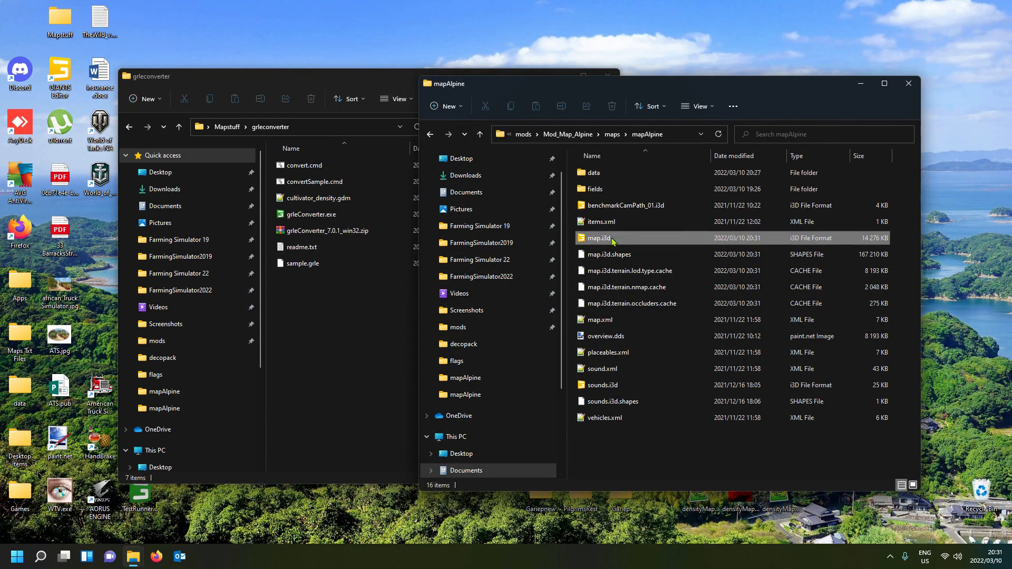
pyautogui.click(510, 342)
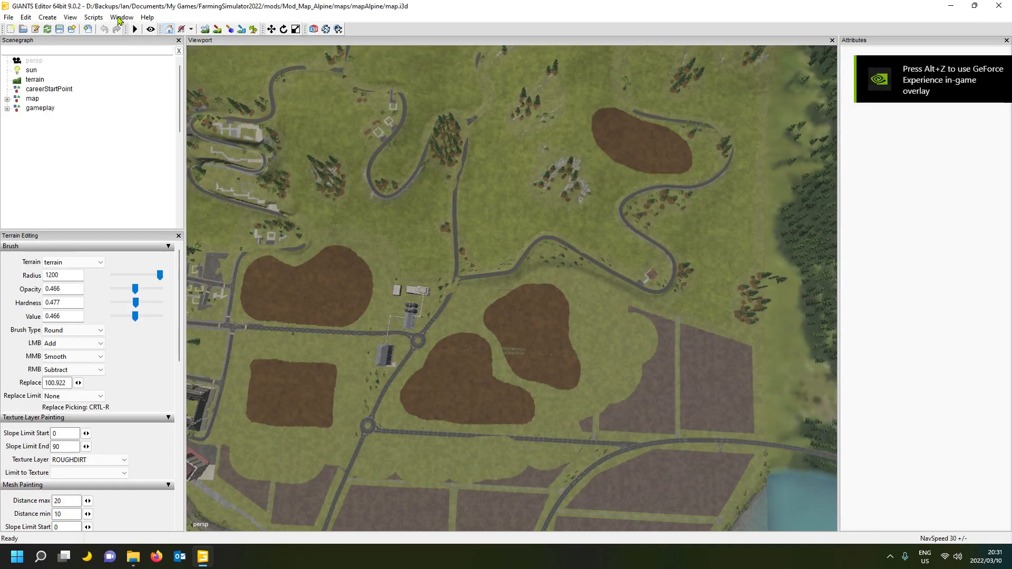
# Open the Console window, enlarge it and read through the map's loading log for errors
pyautogui.click(121, 17)
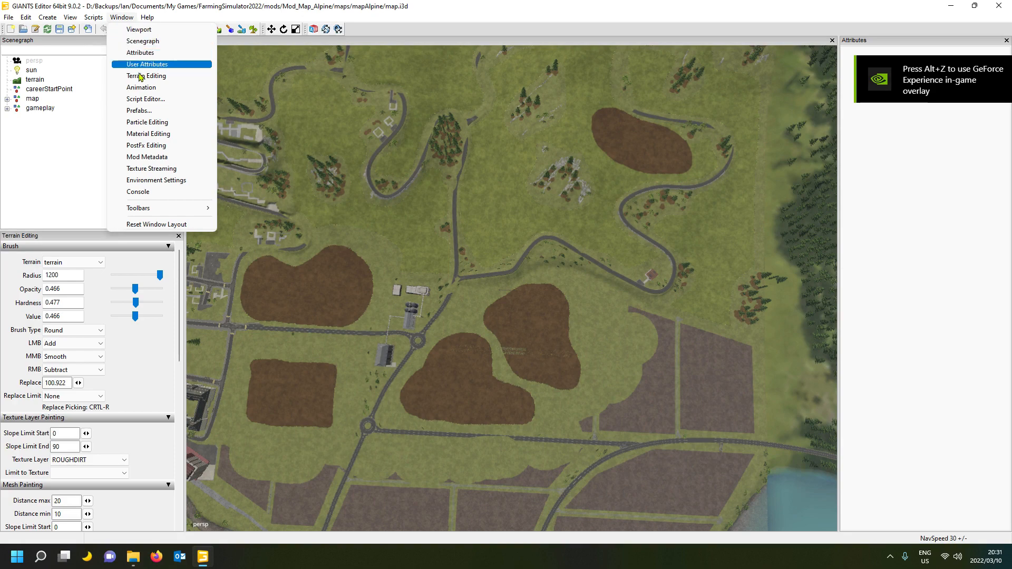
pyautogui.click(152, 192)
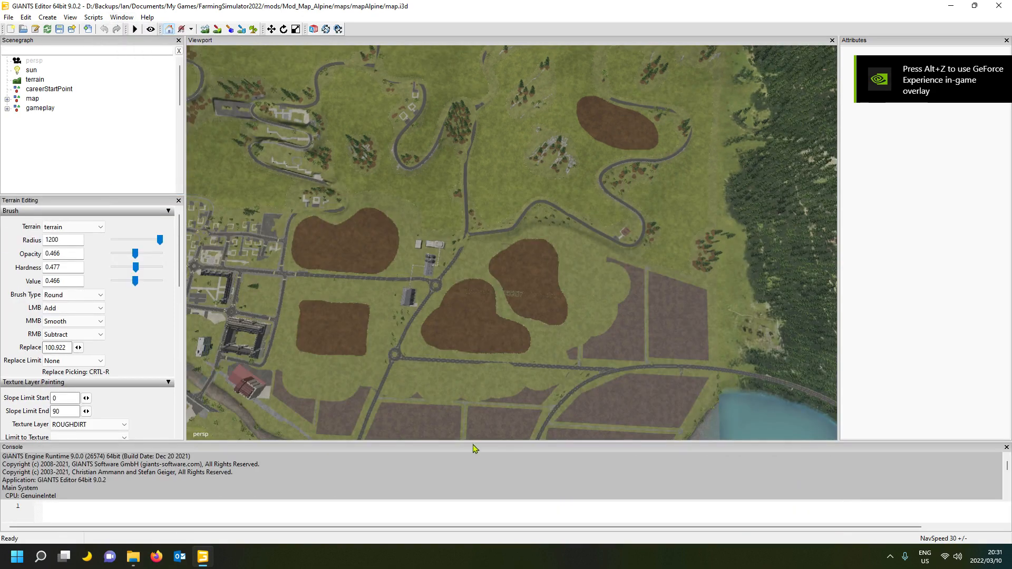
pyautogui.moveTo(475, 448); pyautogui.dragTo(475, 185)
pyautogui.scroll(-12, 208, 319)
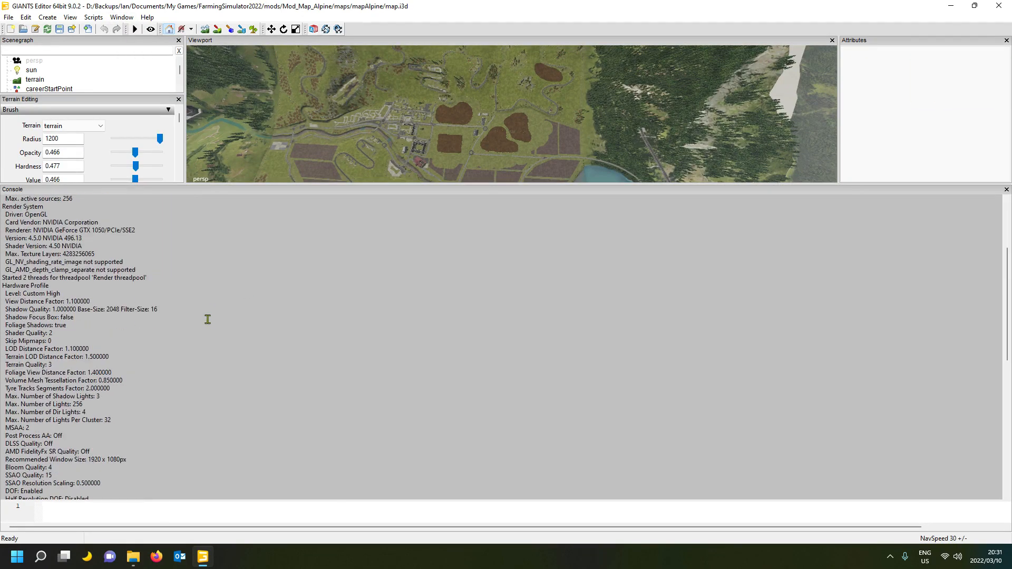
pyautogui.scroll(-4, 207, 320)
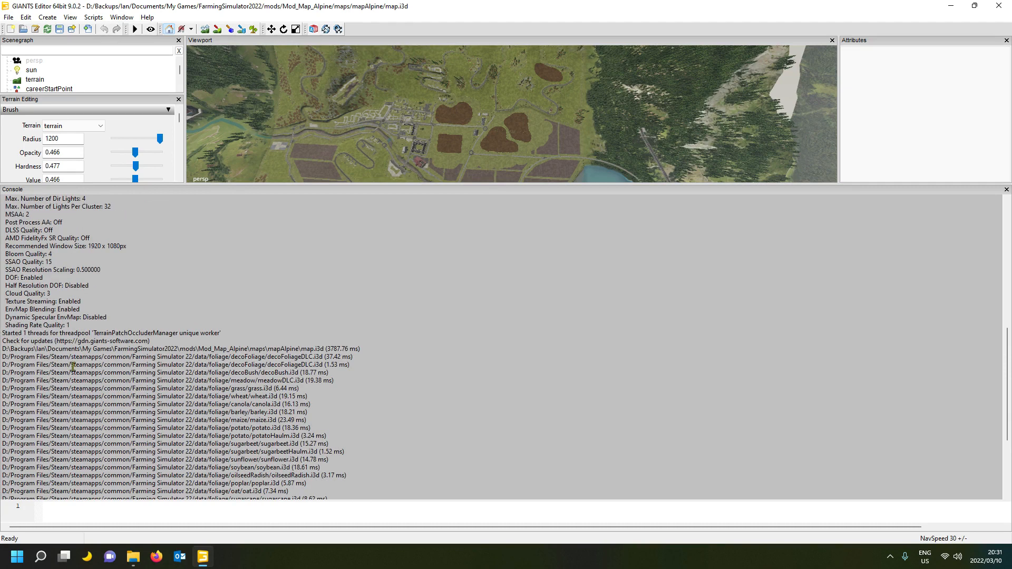
pyautogui.scroll(-6, 73, 366)
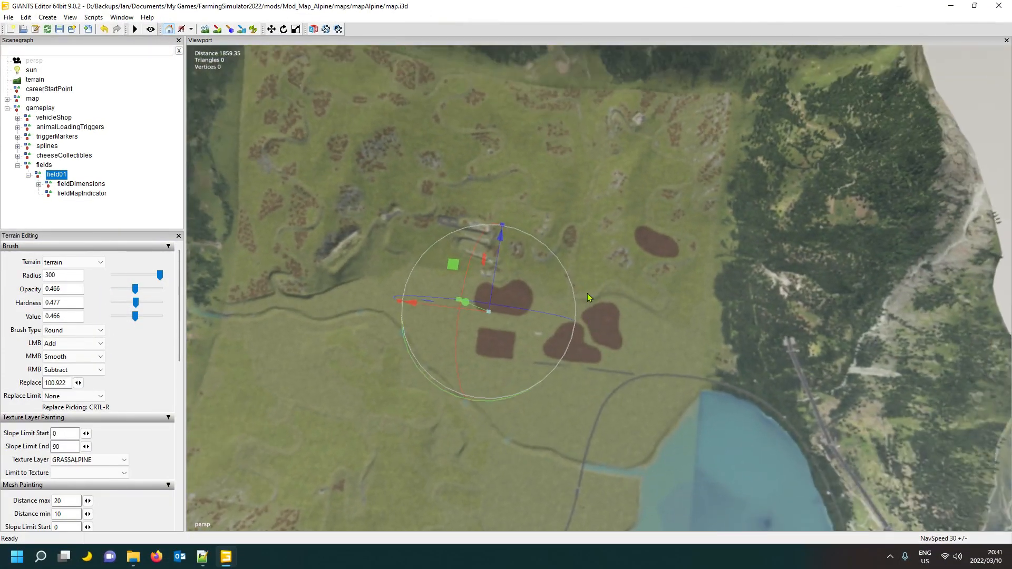
# Duplicate the field01 group five times inside the fields group
pyautogui.scroll(5, 587, 293)
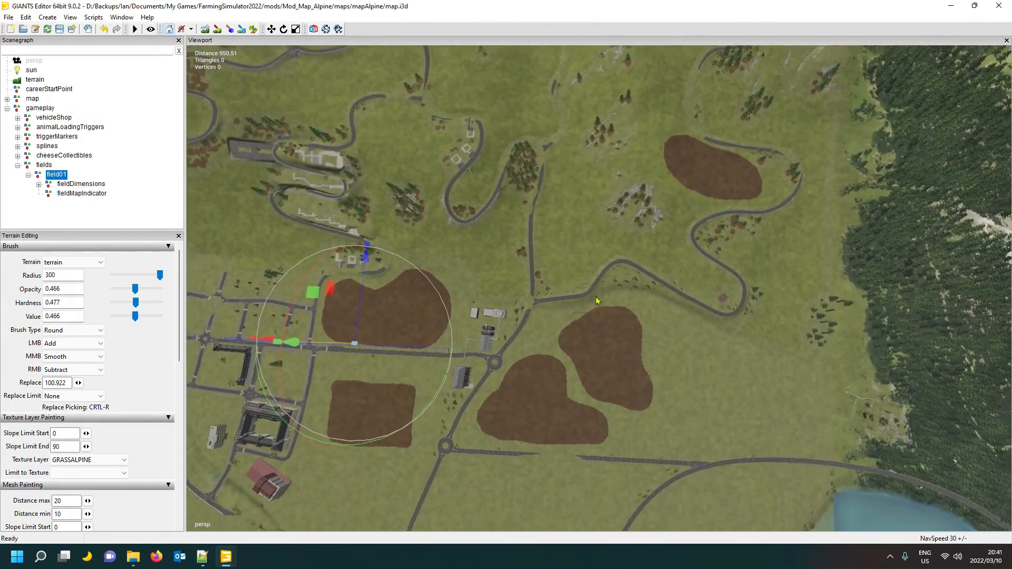
pyautogui.press('a')
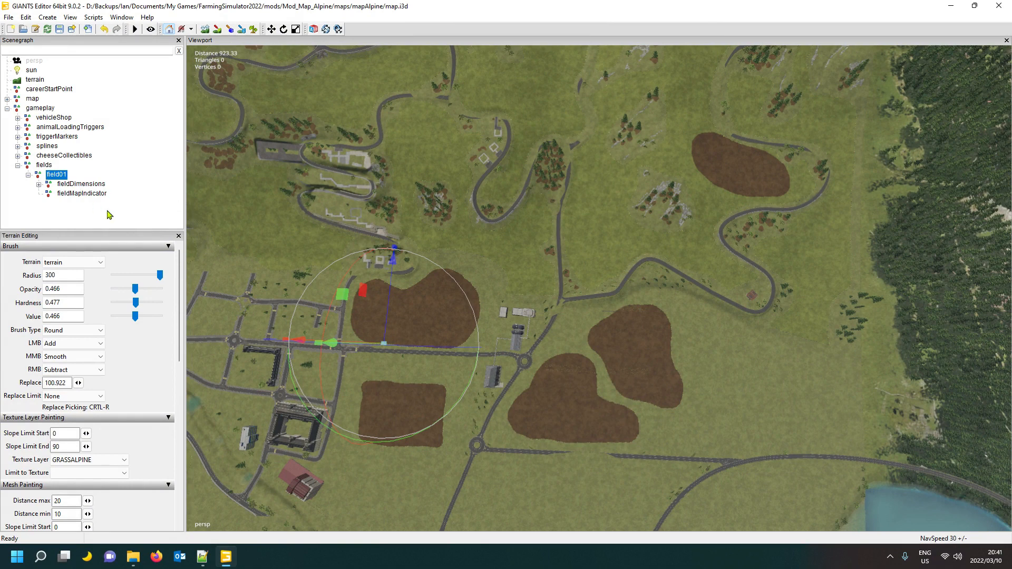
pyautogui.hotkey('ctrl', 'd')
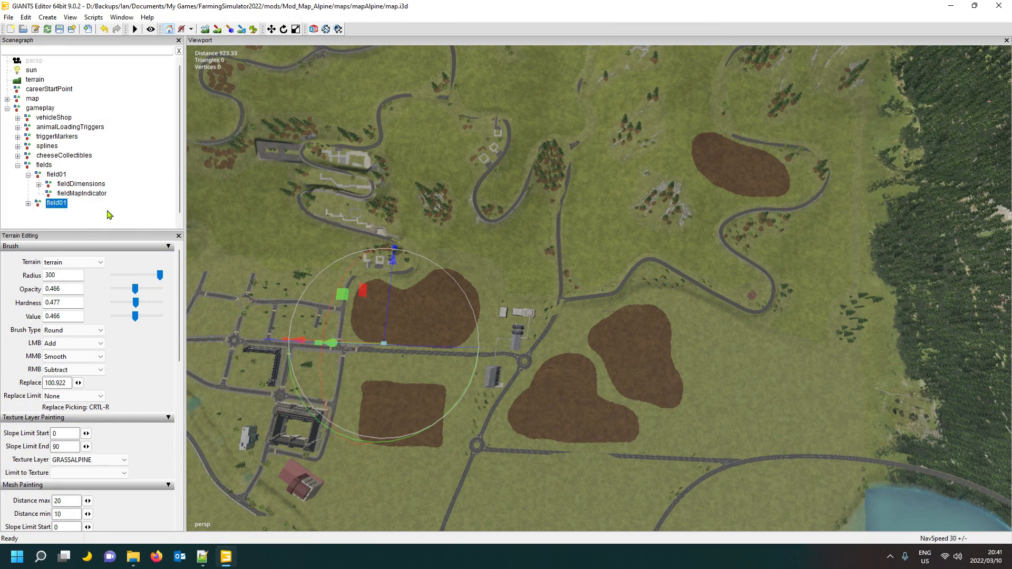
pyautogui.hotkey('ctrl', 'd')
pyautogui.hotkey('ctrl', 'd')
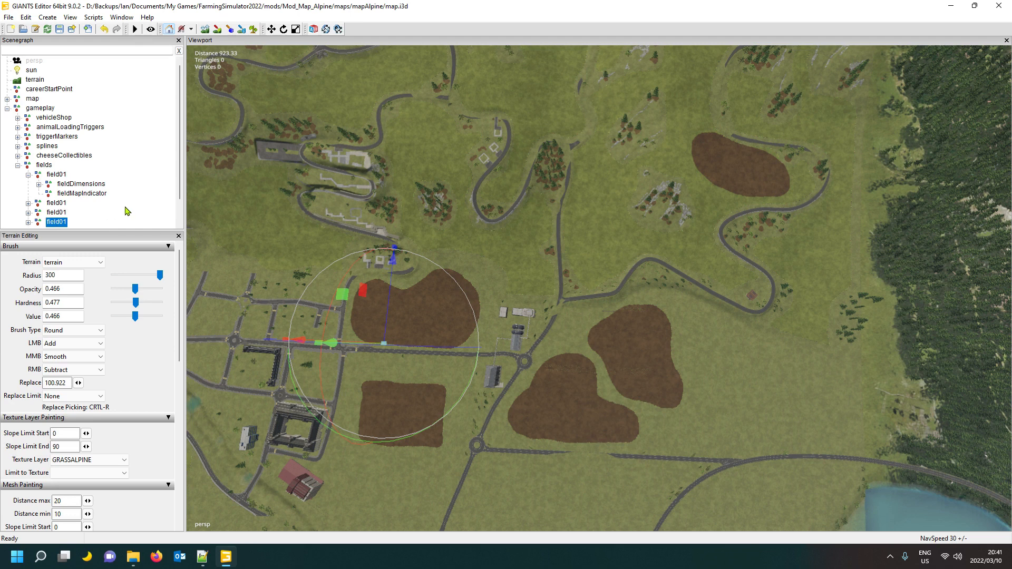
pyautogui.hotkey('ctrl', 'd')
pyautogui.hotkey('ctrl', 'd')
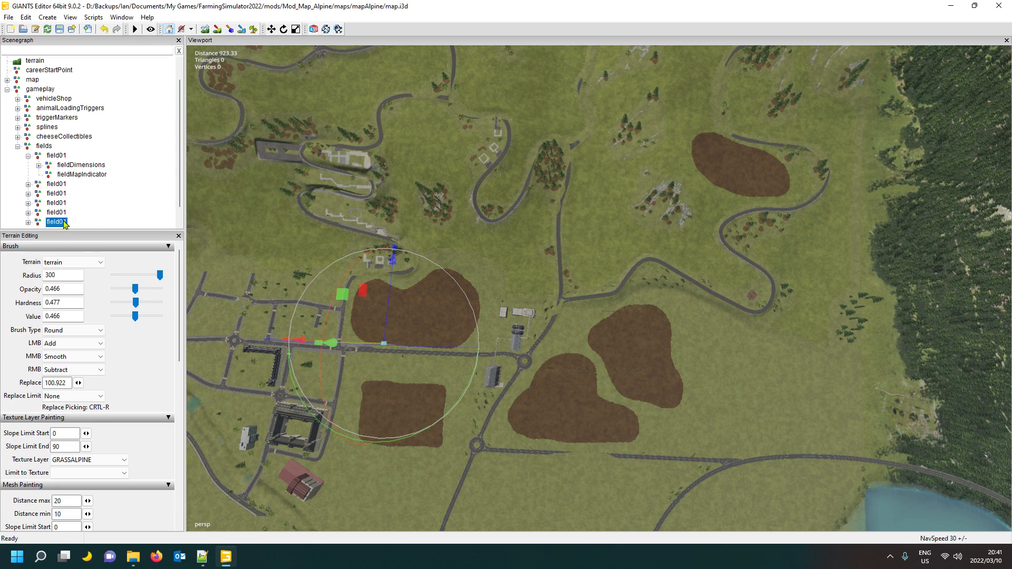
# Show the Attributes window and rename the first duplicate of the field01 group as field02
pyautogui.click(57, 186)
pyautogui.click(121, 18)
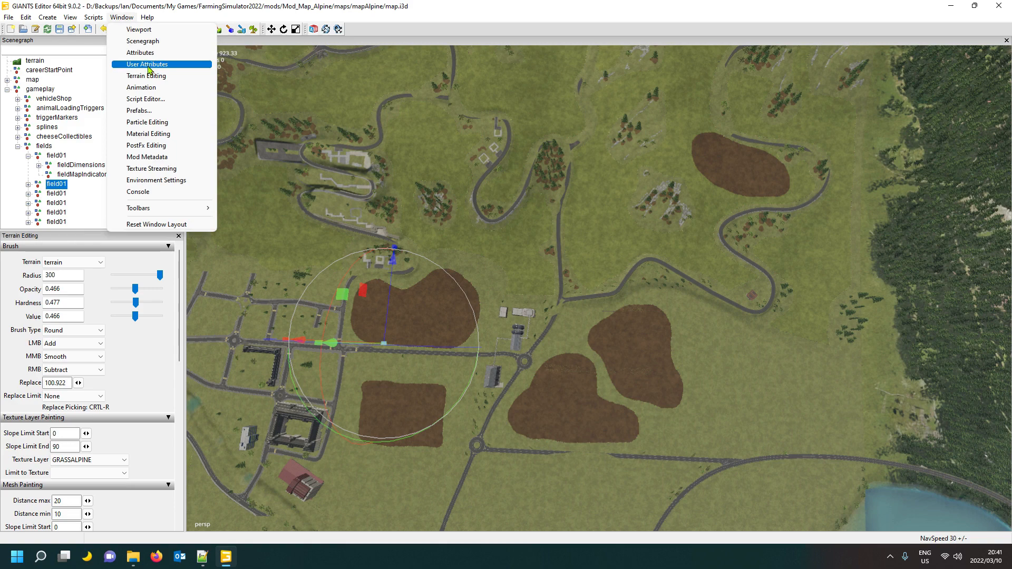
pyautogui.click(140, 53)
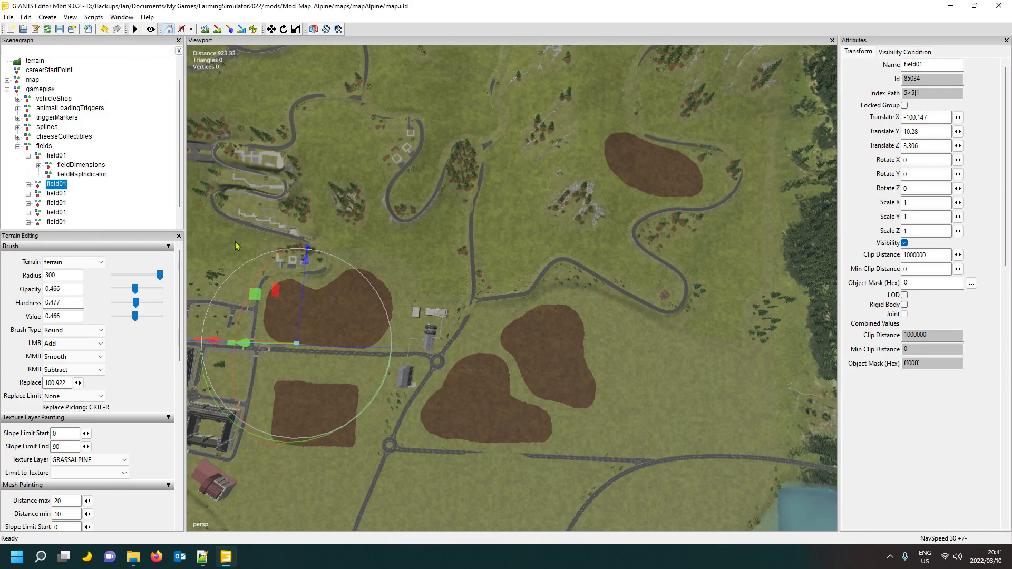
pyautogui.moveTo(920, 67); pyautogui.dragTo(937, 74)
pyautogui.write('2')
# Rename the second duplicate of the field01 group as field03
pyautogui.click(57, 194)
pyautogui.moveTo(929, 71); pyautogui.dragTo(920, 65)
pyautogui.write('2')
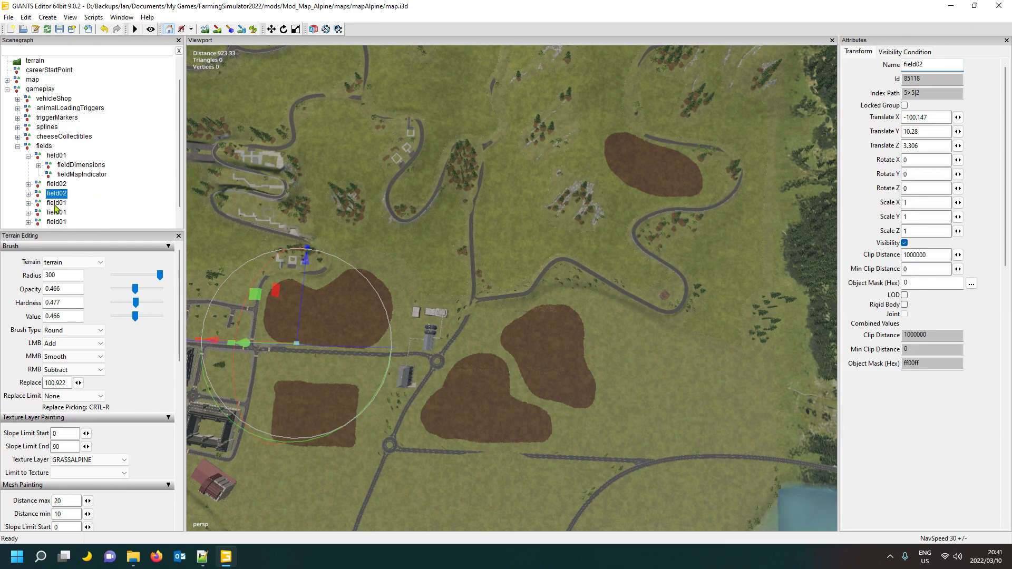
pyautogui.click(55, 204)
pyautogui.click(59, 195)
pyautogui.moveTo(920, 65); pyautogui.dragTo(939, 71)
pyautogui.write('3')
# Rename the third duplicate of the field01 group as field04
pyautogui.click(64, 206)
pyautogui.moveTo(928, 67); pyautogui.dragTo(920, 67)
pyautogui.write('3')
pyautogui.press('BackSpace')
pyautogui.write('4')
# Rename the fourth duplicate of the field01 group as field05 and delete the surplus fifth duplicate
pyautogui.click(58, 212)
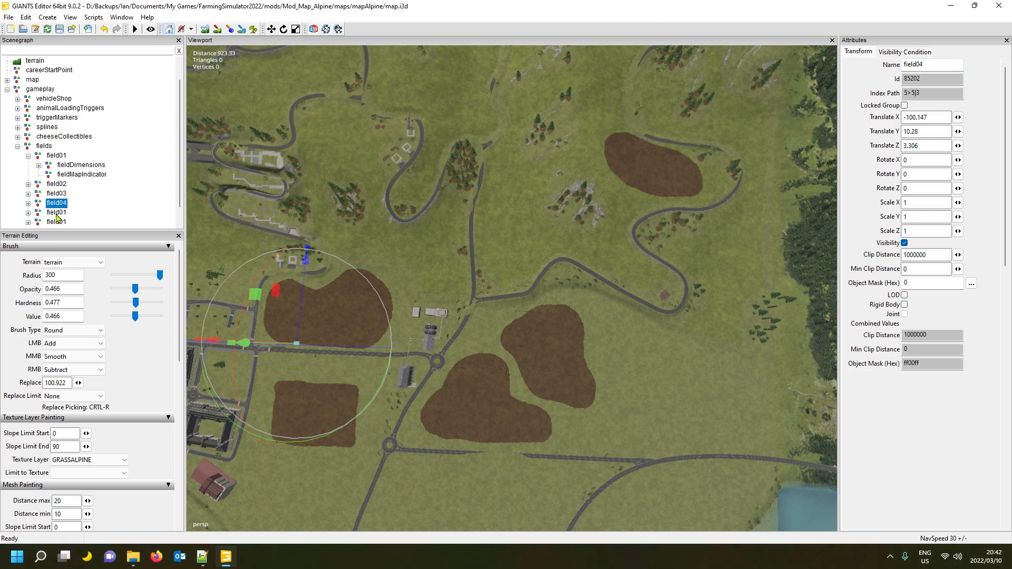
pyautogui.moveTo(920, 66); pyautogui.dragTo(937, 73)
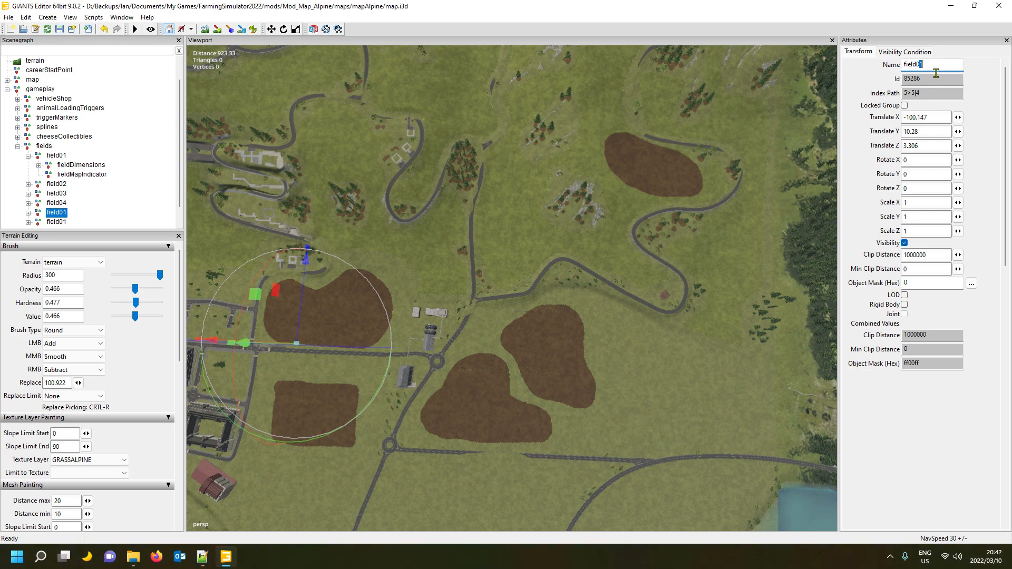
pyautogui.write('5')
pyautogui.press('Return')
pyautogui.click(58, 222)
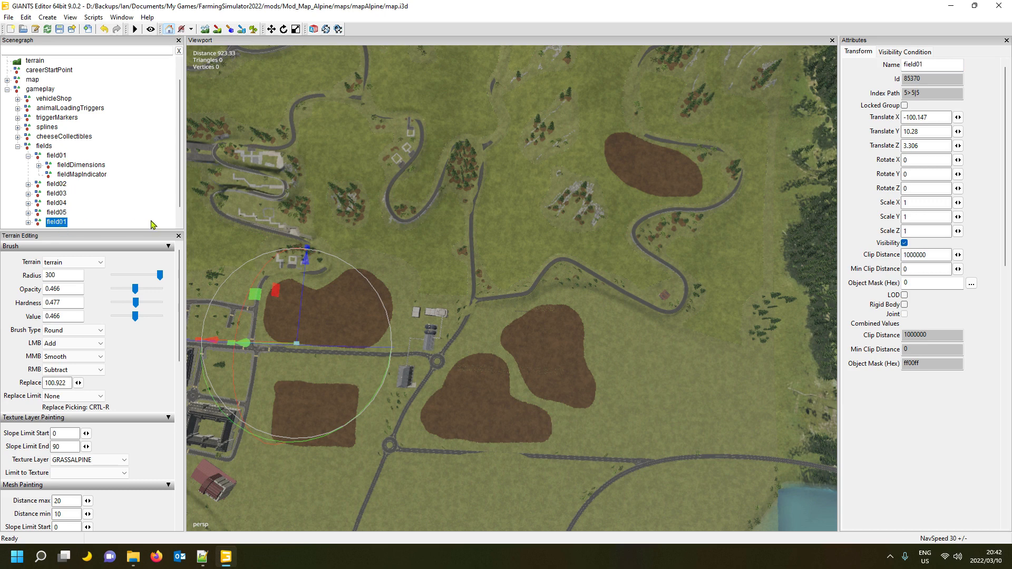
pyautogui.press('Delete')
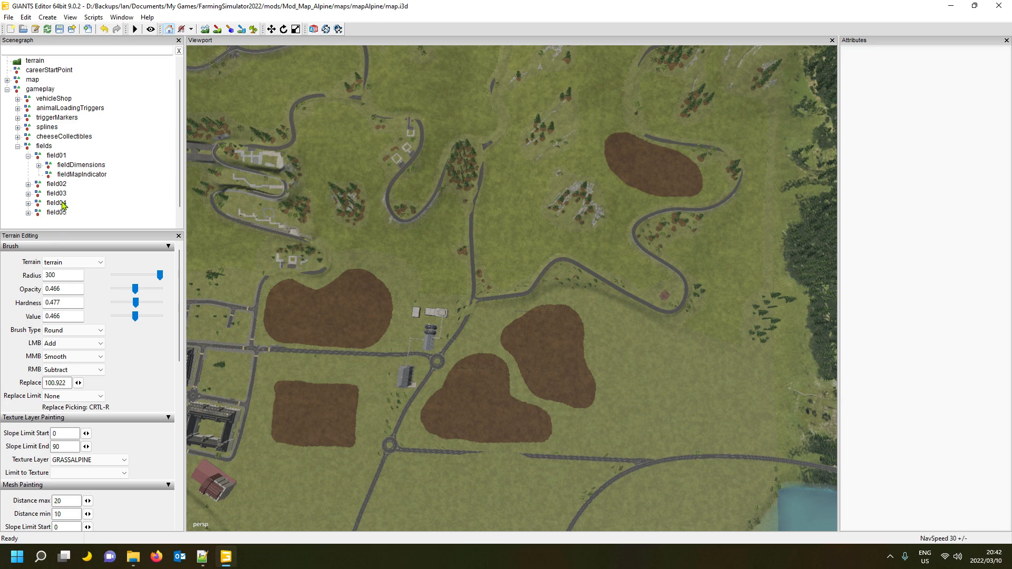
# Delete all corner01_1 groups except the first from the fieldDimensions group of field02
pyautogui.click(28, 184)
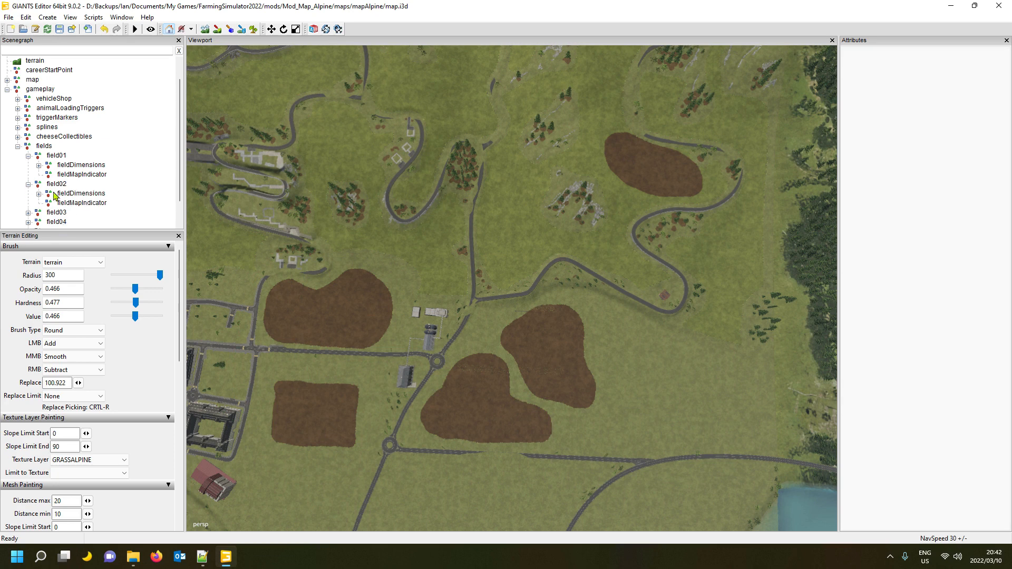
pyautogui.click(38, 194)
pyautogui.moveTo(180, 107); pyautogui.dragTo(180, 140)
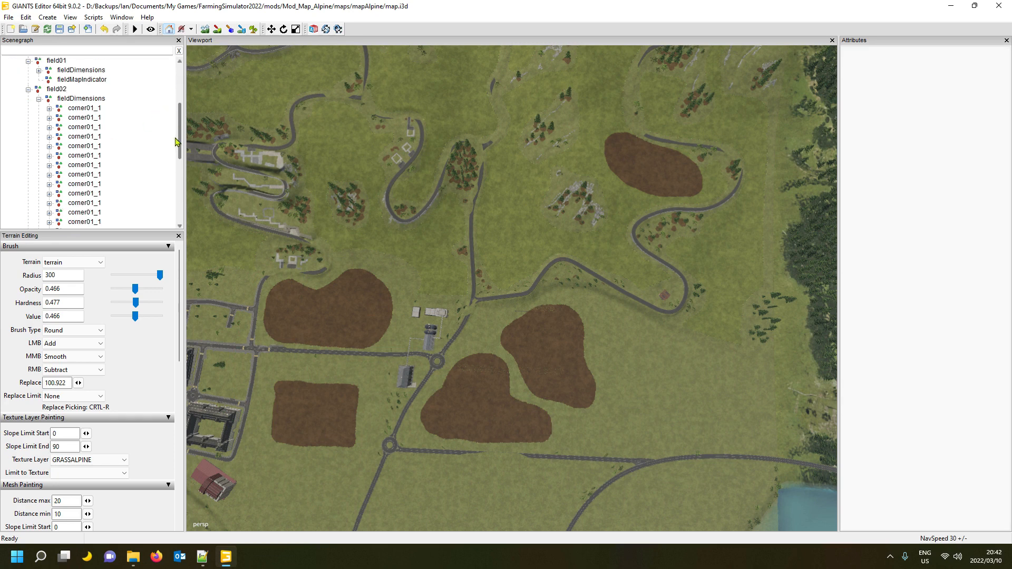
pyautogui.click(85, 118)
pyautogui.moveTo(179, 138); pyautogui.dragTo(178, 196)
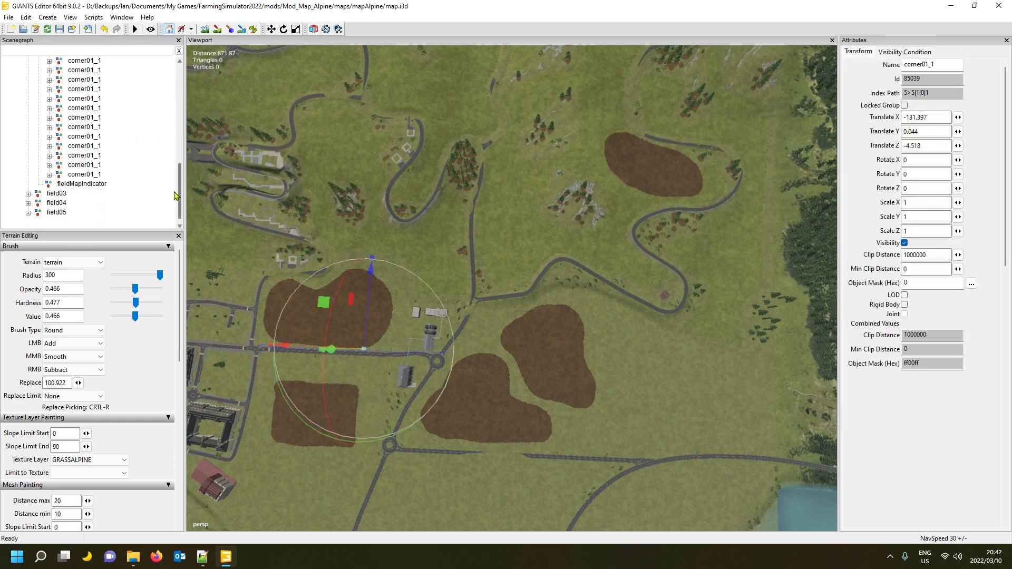
pyautogui.keyDown('shift'); pyautogui.click(77, 176); pyautogui.keyUp('shift')
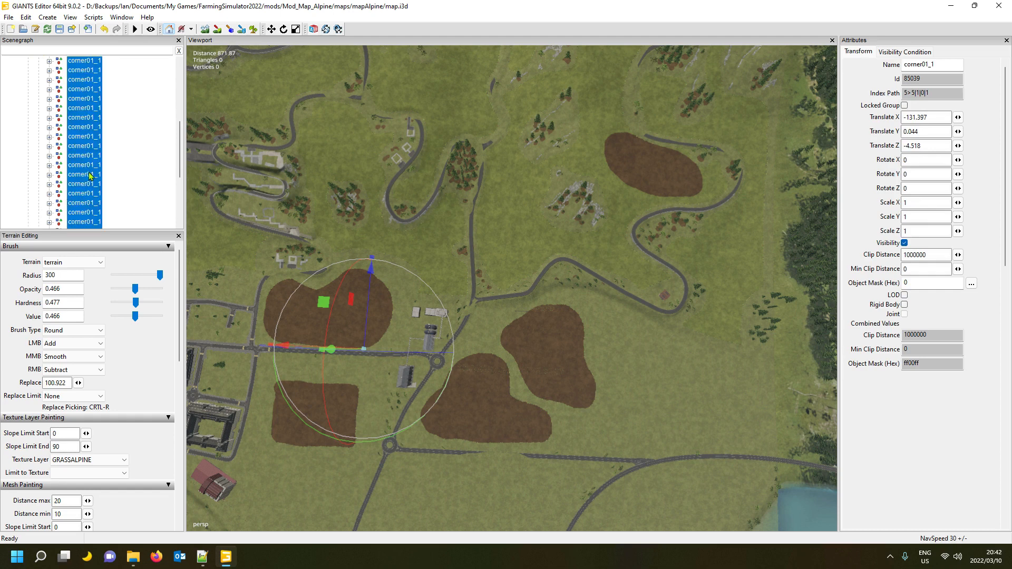
pyautogui.press('Delete')
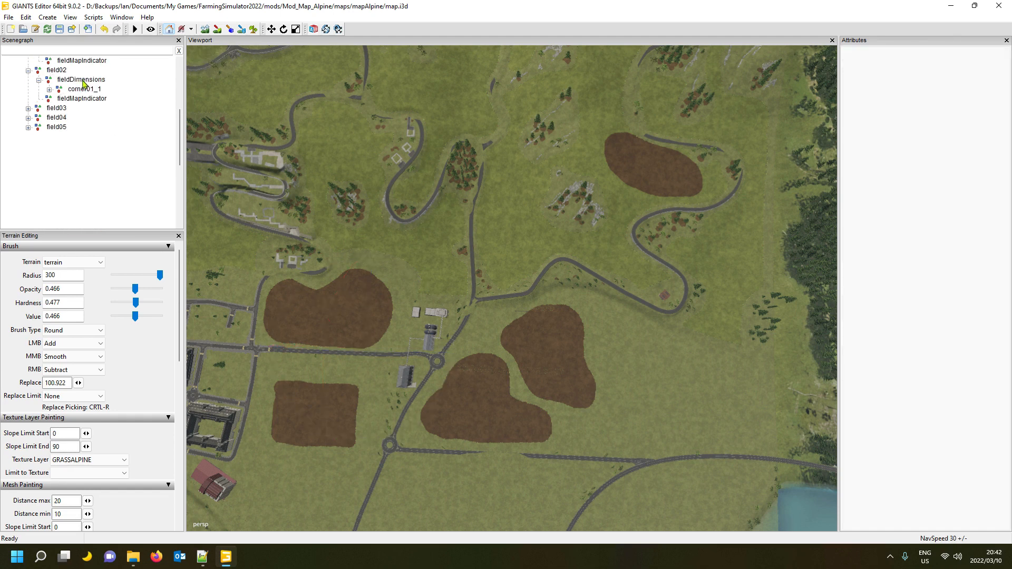
# Delete all corner01_1 groups except the first from the fieldDimensions group of field03
pyautogui.click(28, 108)
pyautogui.scroll(2, 49, 114)
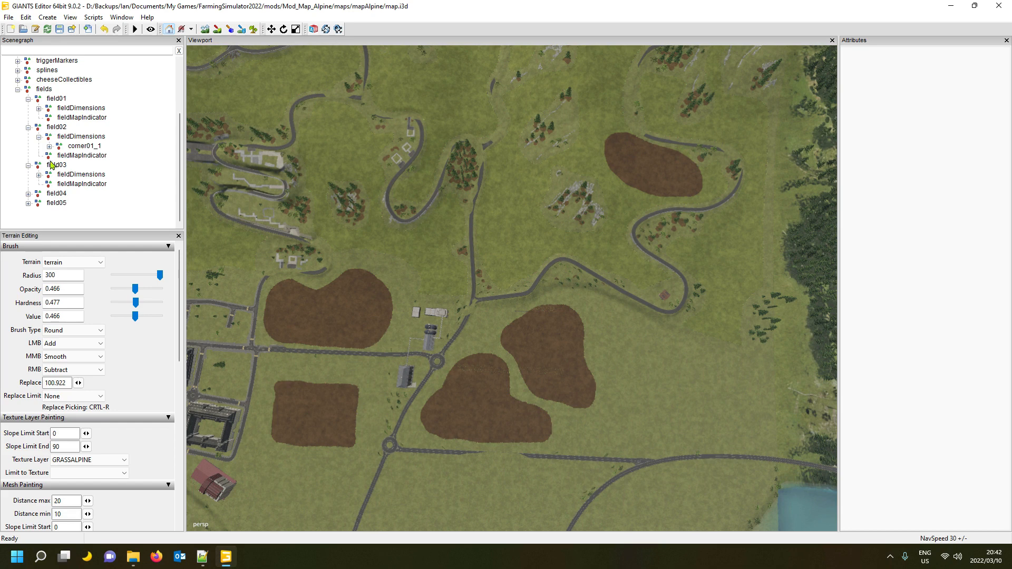
pyautogui.click(39, 175)
pyautogui.scroll(-1, 92, 175)
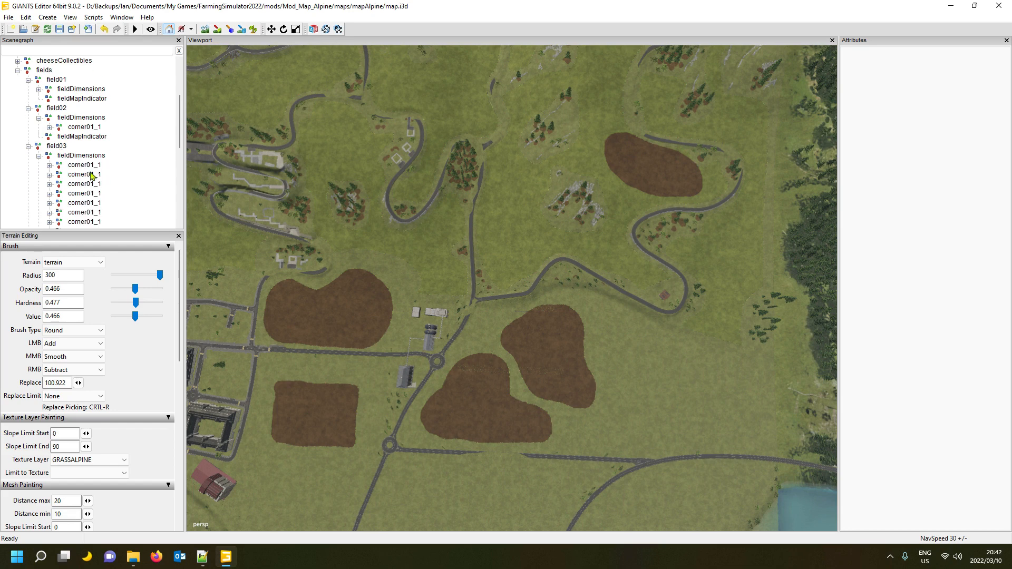
pyautogui.click(91, 176)
pyautogui.moveTo(181, 140); pyautogui.dragTo(174, 205)
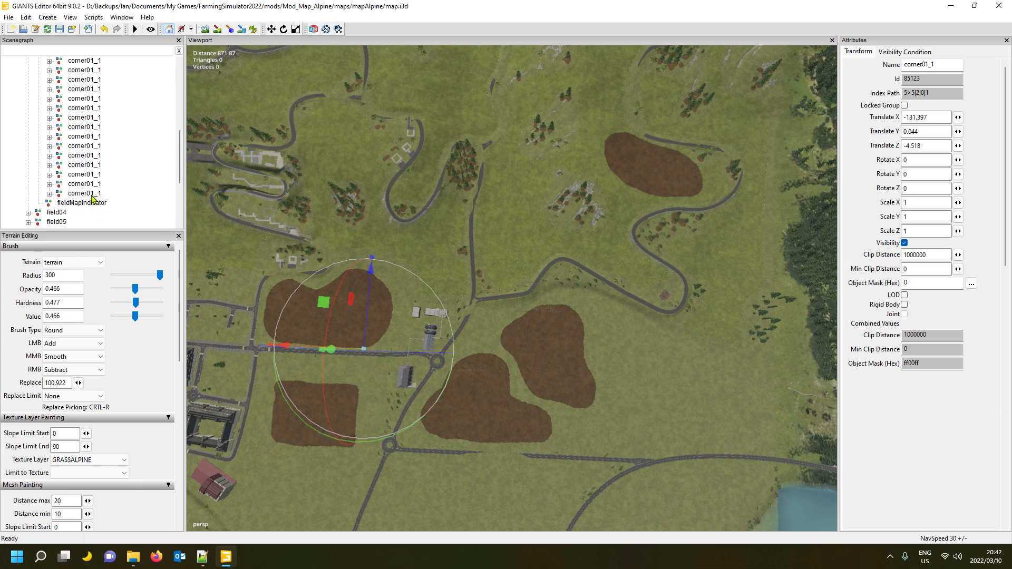
pyautogui.keyDown('shift'); pyautogui.click(92, 193); pyautogui.keyUp('shift')
pyautogui.press('Delete')
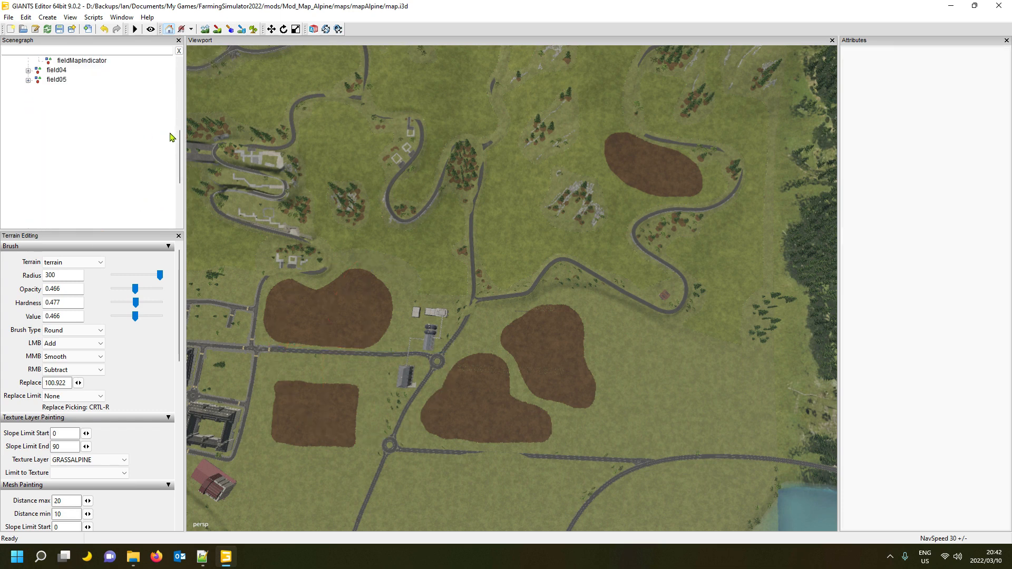
# Delete all corner01_1 groups except the first from the fieldDimensions group of field04
pyautogui.scroll(2, 69, 93)
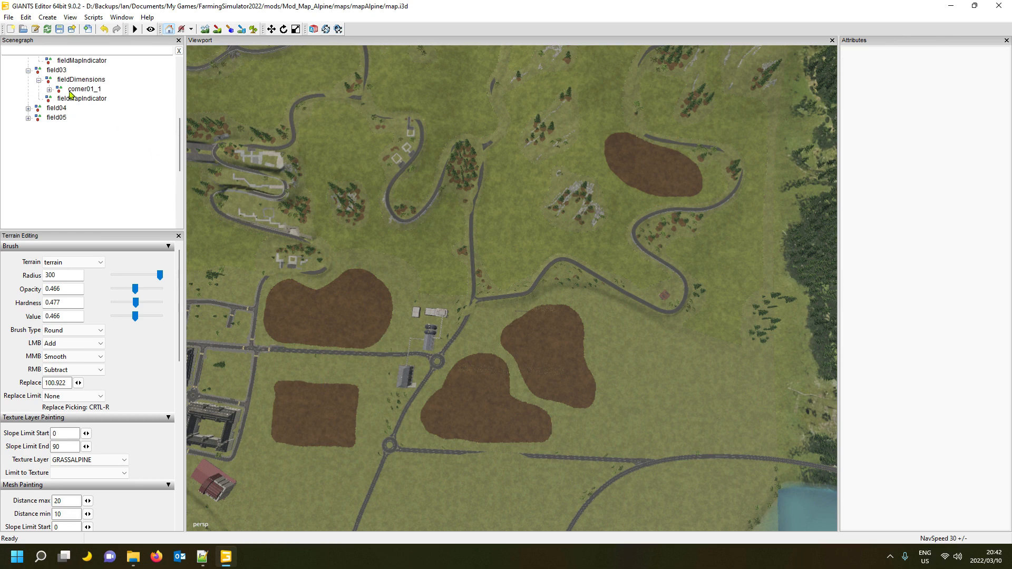
pyautogui.click(28, 108)
pyautogui.scroll(3, 35, 115)
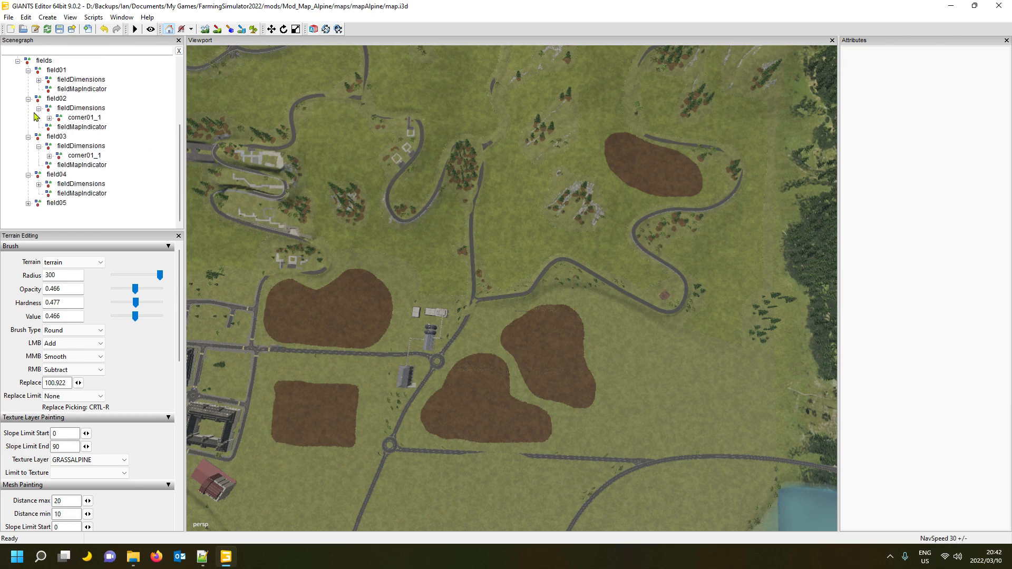
pyautogui.click(39, 185)
pyautogui.click(77, 205)
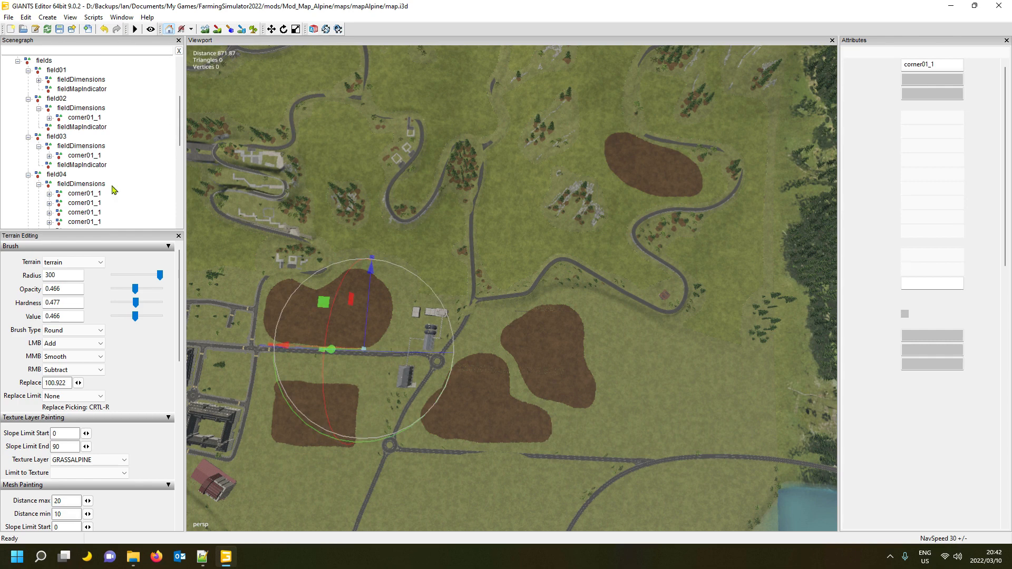
pyautogui.moveTo(180, 135); pyautogui.dragTo(180, 213)
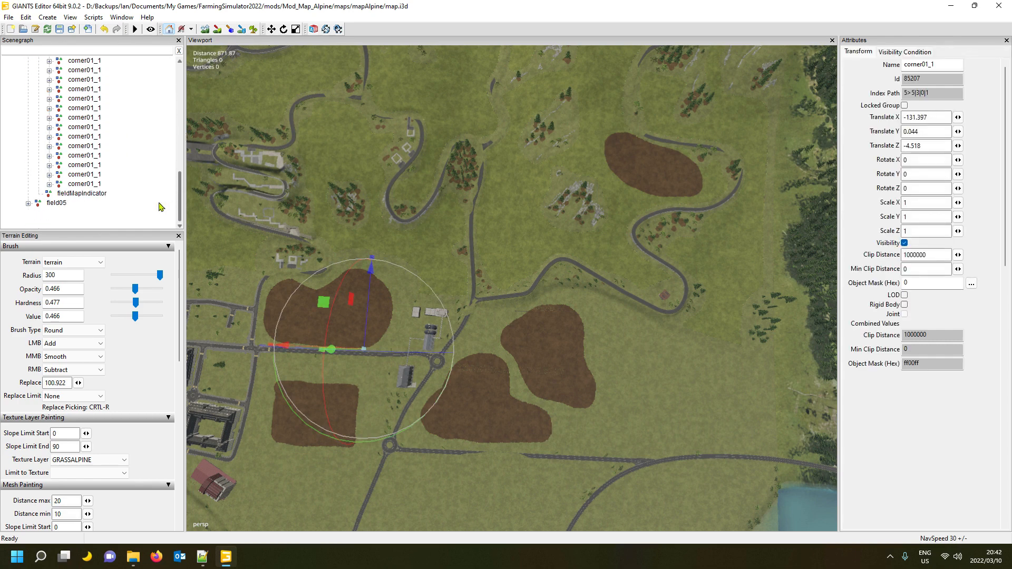
pyautogui.keyDown('shift'); pyautogui.click(92, 184); pyautogui.keyUp('shift')
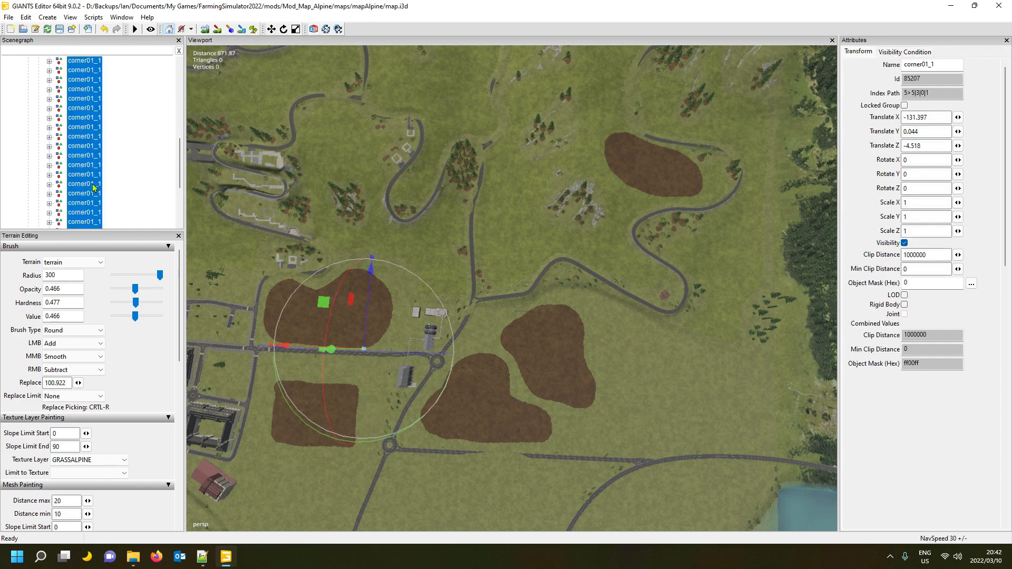
pyautogui.press('Delete')
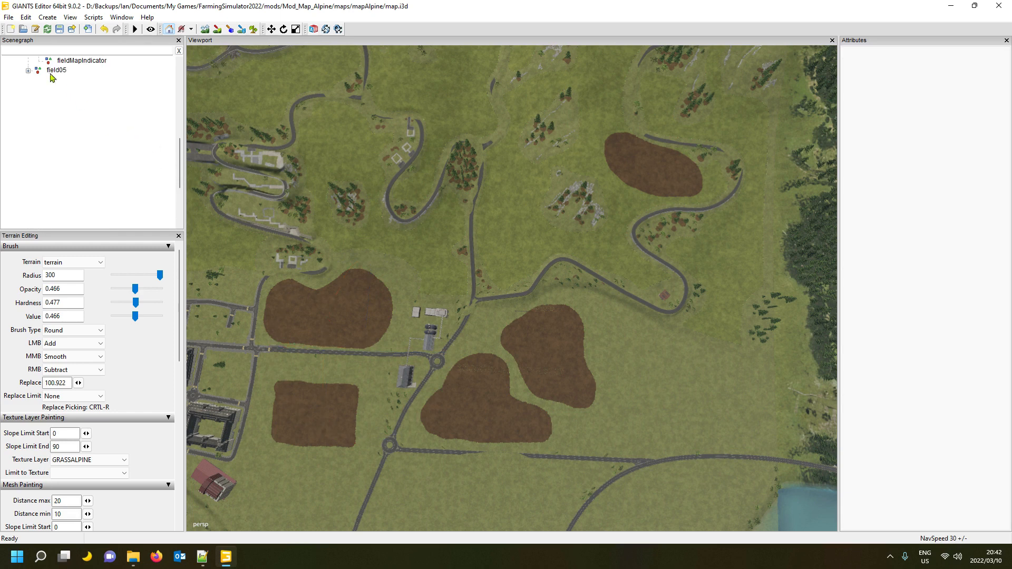
# Delete all corner01_1 groups except the first from the fieldDimensions group of field05
pyautogui.click(30, 73)
pyautogui.scroll(3, 150, 183)
pyautogui.scroll(-3, 149, 186)
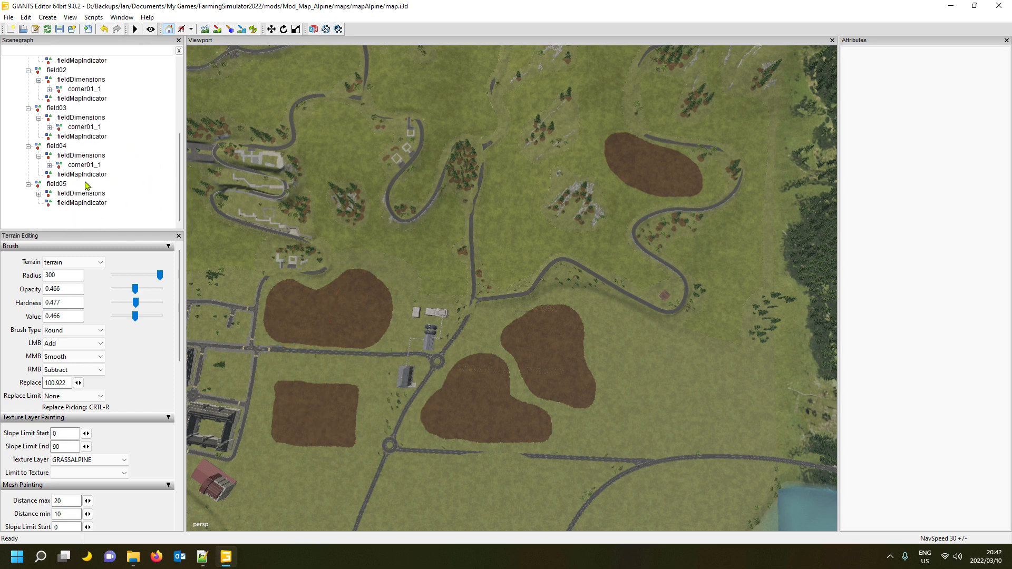
pyautogui.scroll(-2, 108, 182)
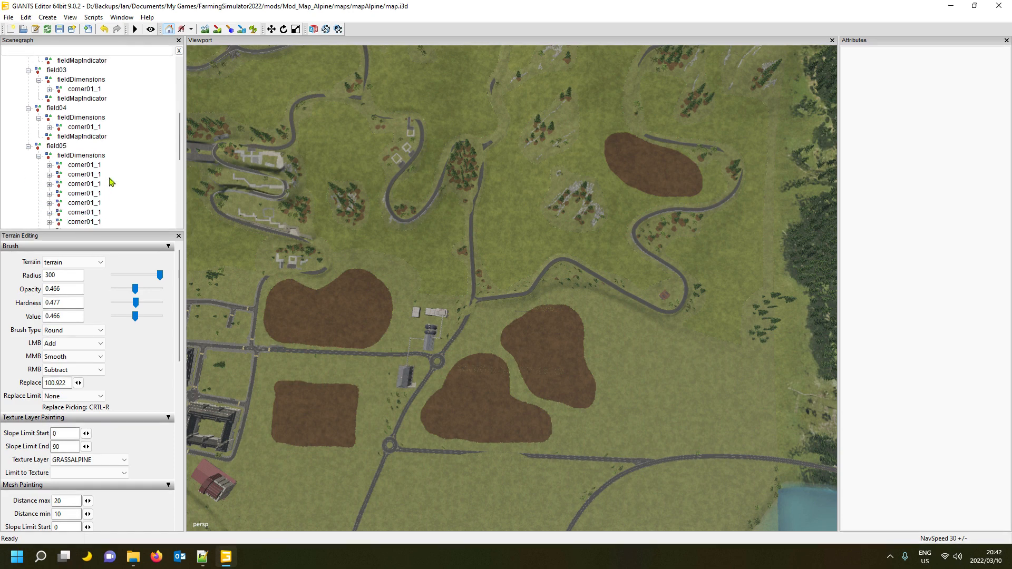
pyautogui.click(82, 175)
pyautogui.moveTo(179, 146); pyautogui.dragTo(178, 206)
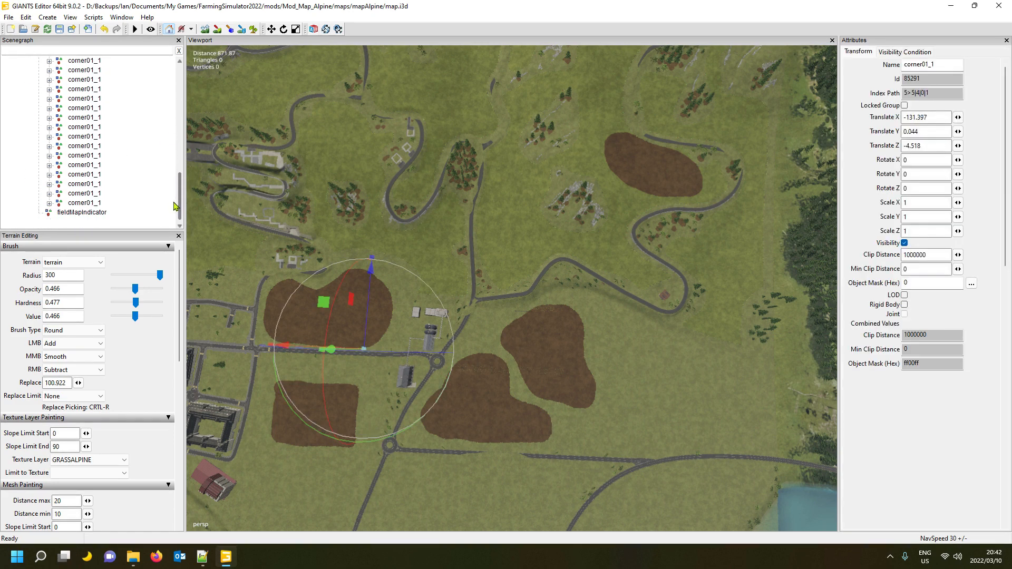
pyautogui.keyDown('shift'); pyautogui.click(92, 203); pyautogui.keyUp('shift')
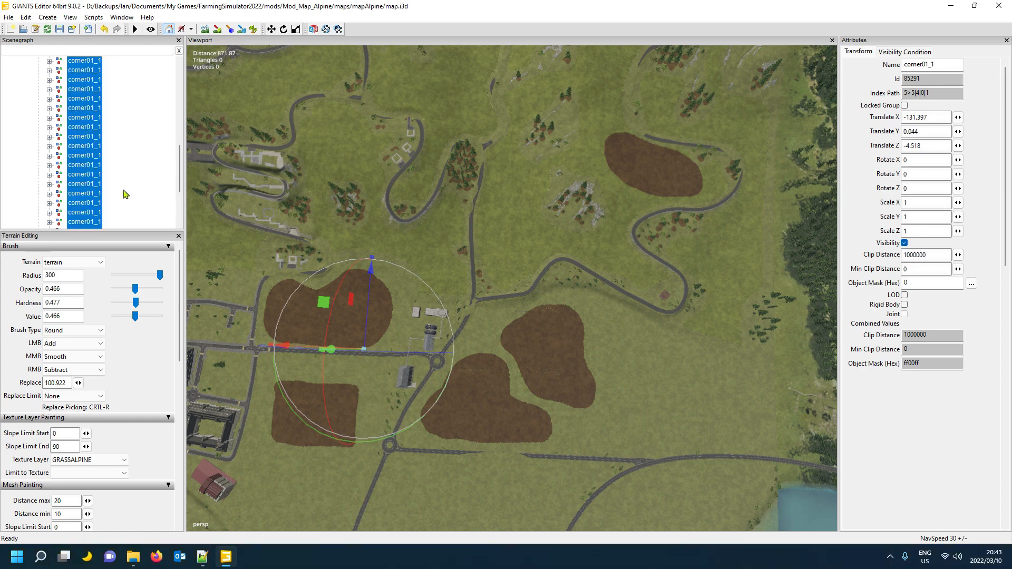
pyautogui.press('Delete')
pyautogui.scroll(2, 136, 131)
pyautogui.scroll(-3, 136, 130)
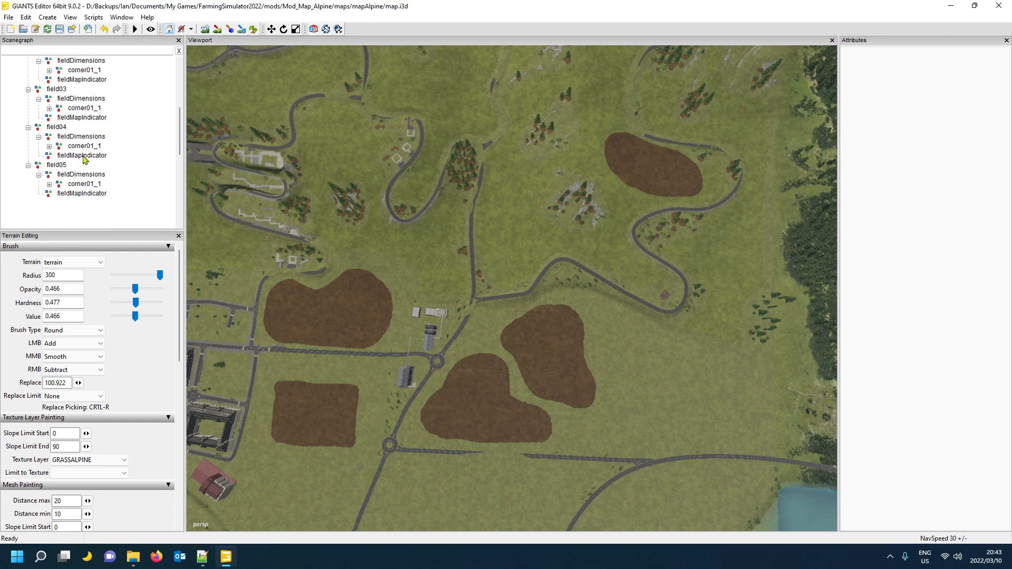
pyautogui.scroll(2, 129, 163)
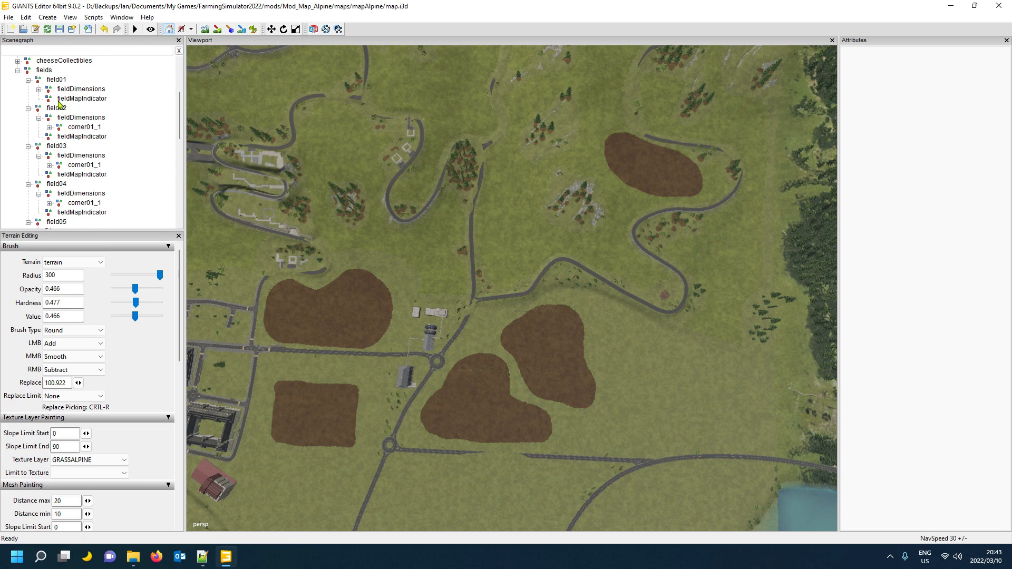
# Move the field02 group to the middle of the rectangular painted field south of the road beside the town
pyautogui.click(84, 127)
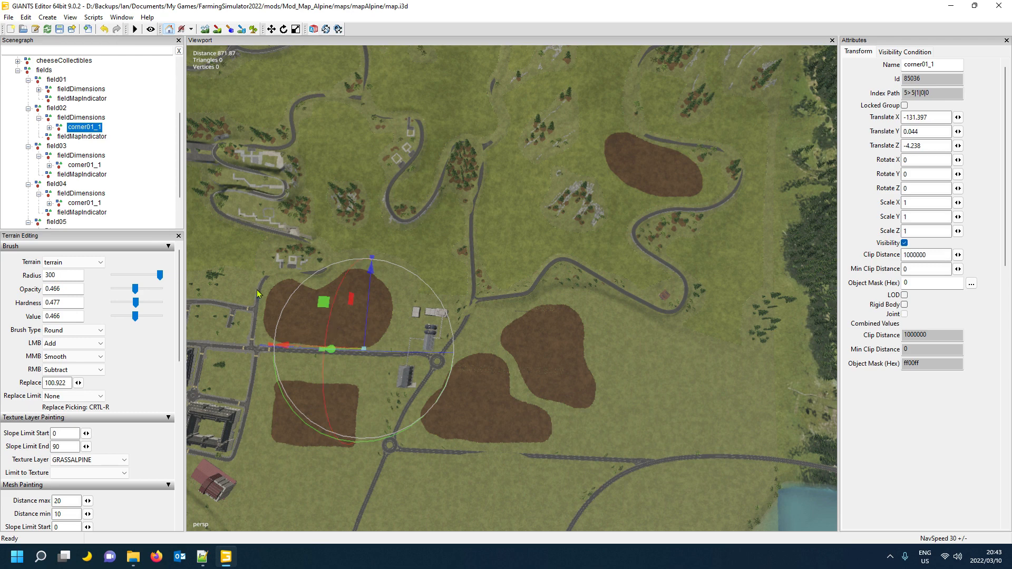
pyautogui.click(58, 108)
pyautogui.click(392, 464)
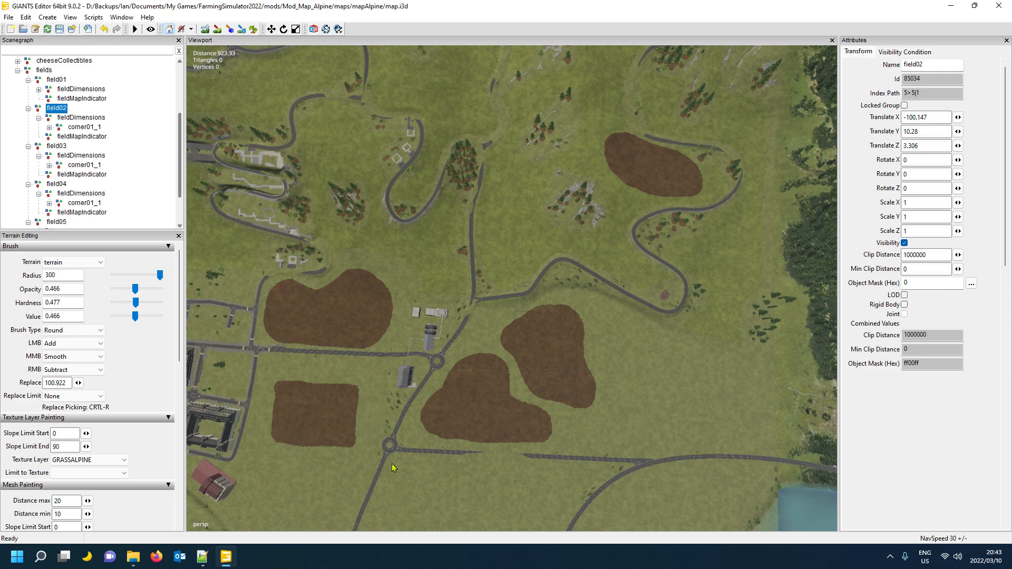
pyautogui.hotkey('ctrl', 'b')
pyautogui.click(315, 414)
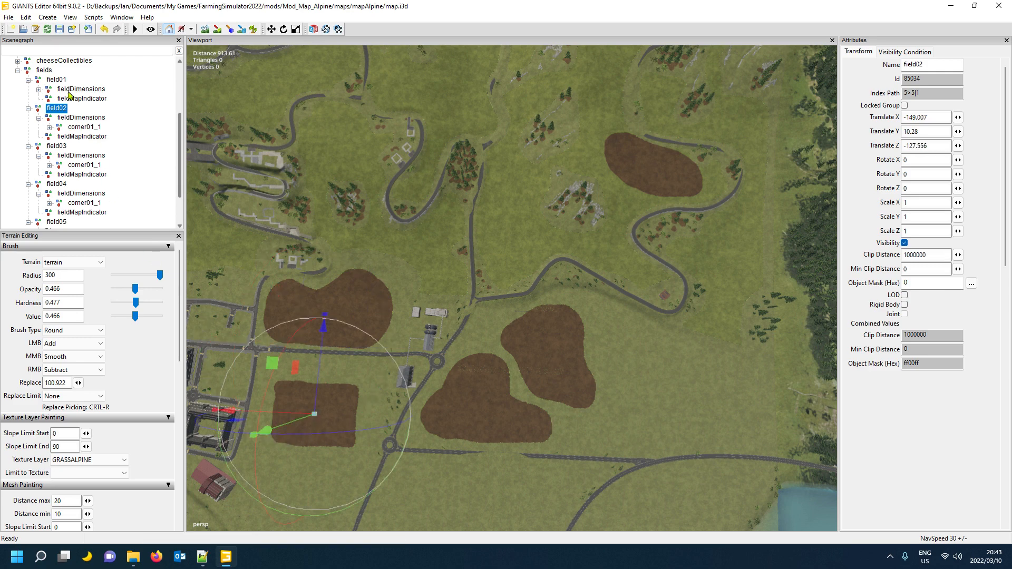
# Move field02's corner01_1 group onto the rectangular painted field and expand it to show its child corners
pyautogui.click(83, 127)
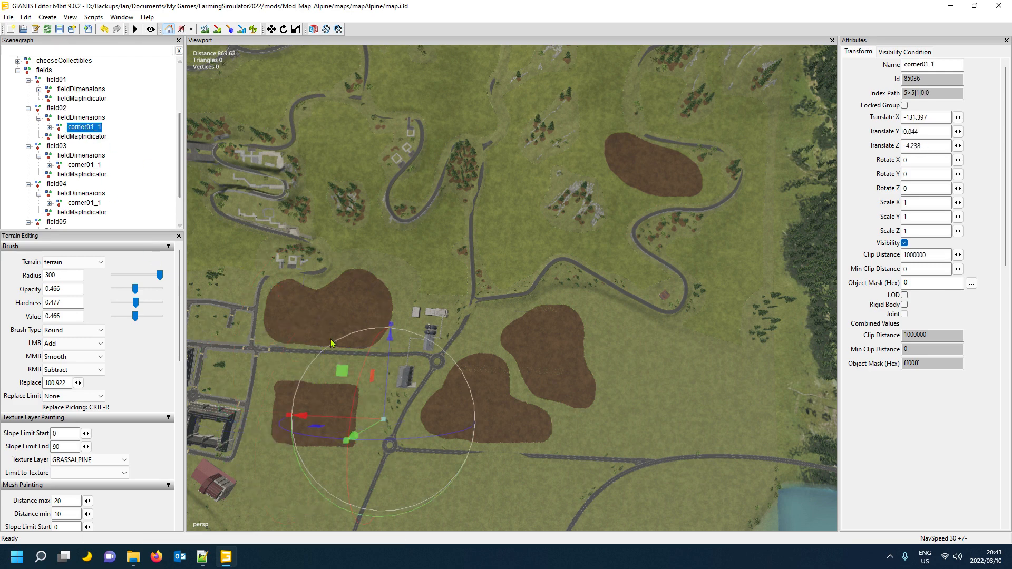
pyautogui.hotkey('ctrl', 'b')
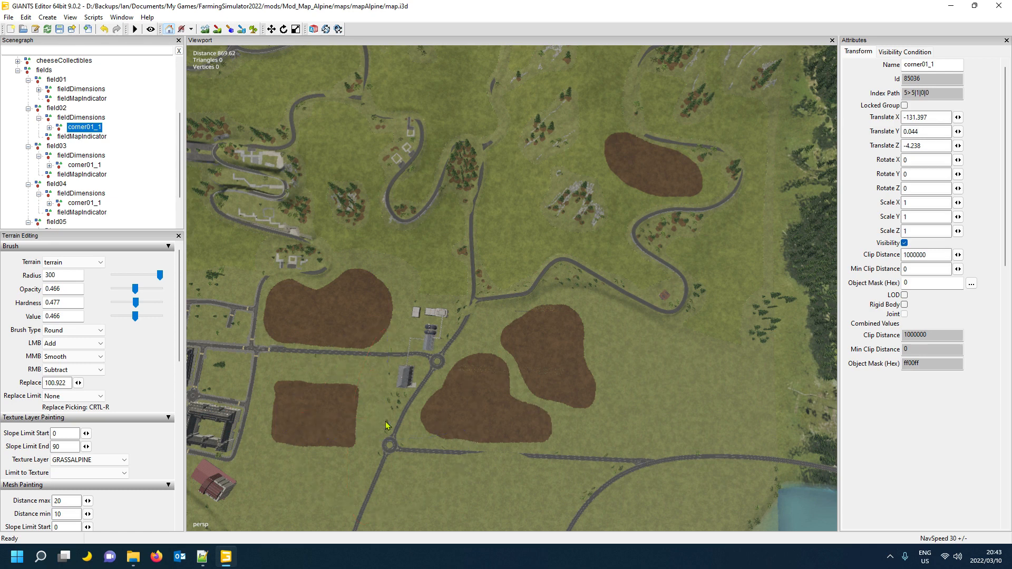
pyautogui.click(327, 422)
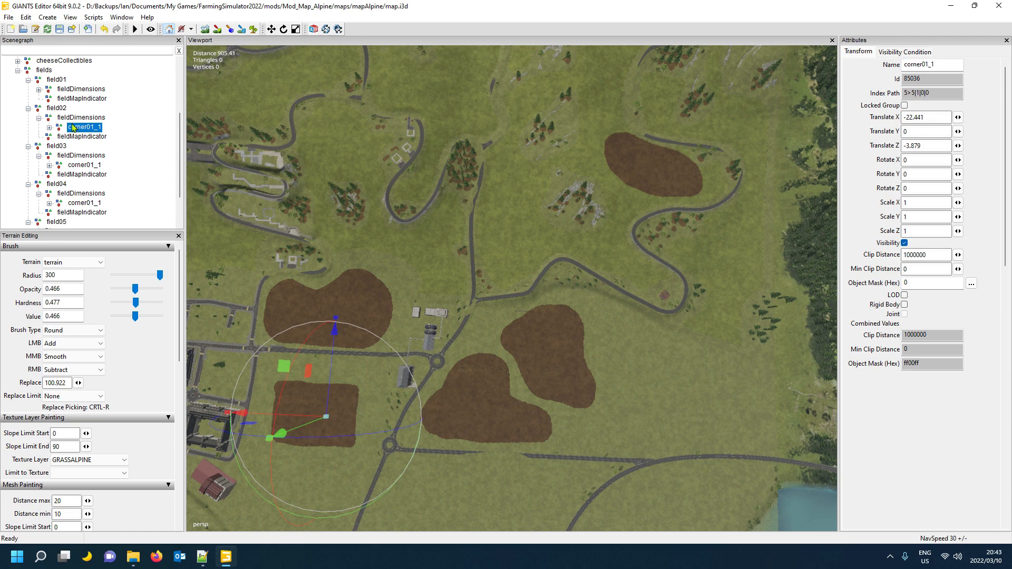
pyautogui.click(49, 127)
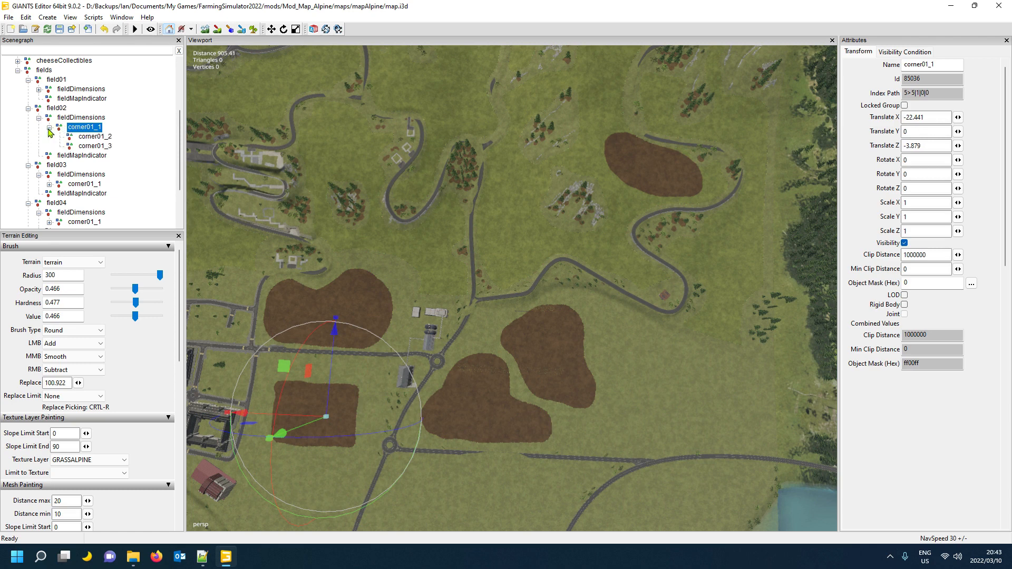
# Shift field02's corner01_2 and corner01_3 markers along their axes towards the rectangular painted field
pyautogui.click(84, 138)
pyautogui.moveTo(231, 410); pyautogui.dragTo(261, 400)
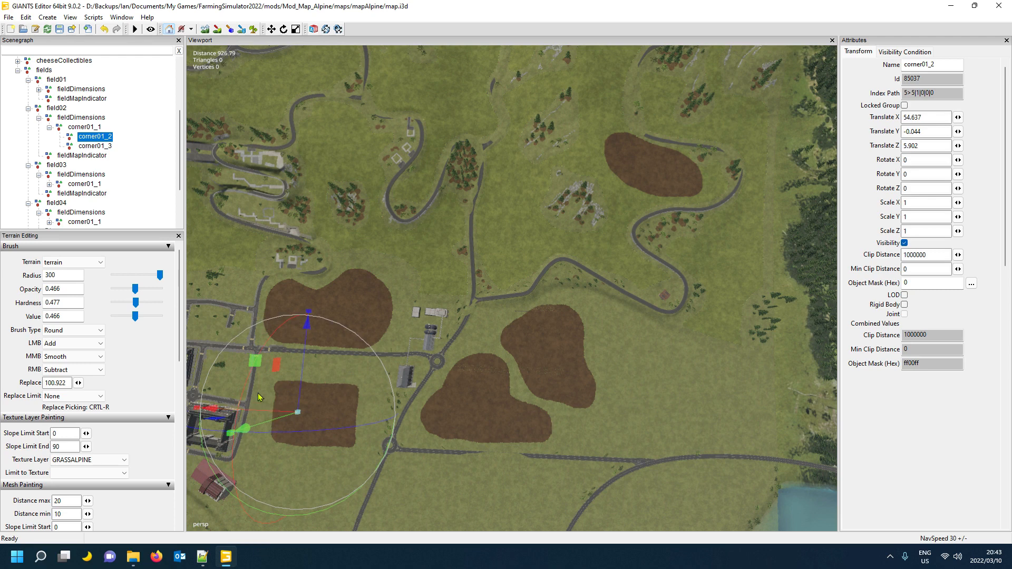
pyautogui.click(104, 148)
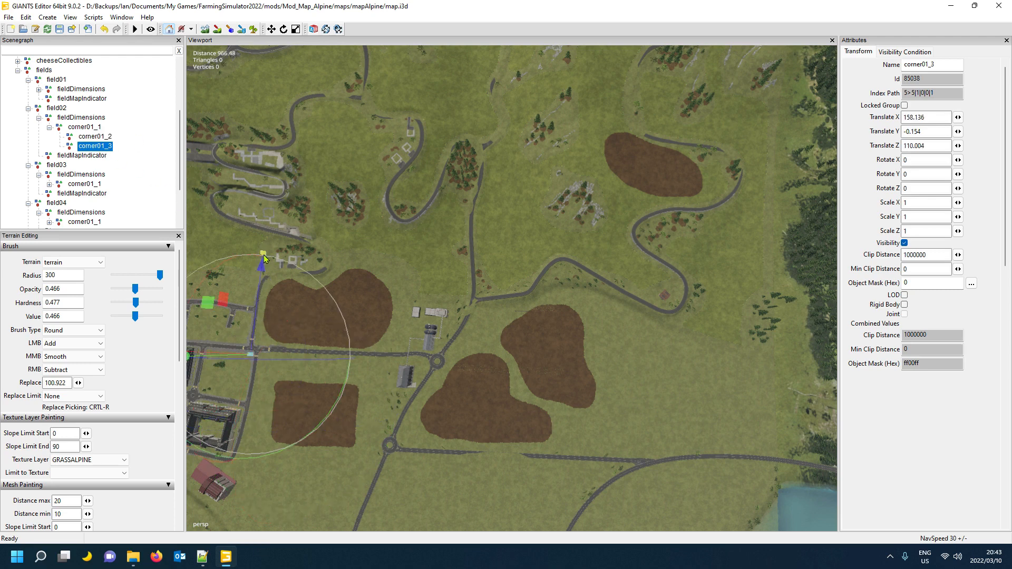
pyautogui.moveTo(259, 280); pyautogui.dragTo(262, 301)
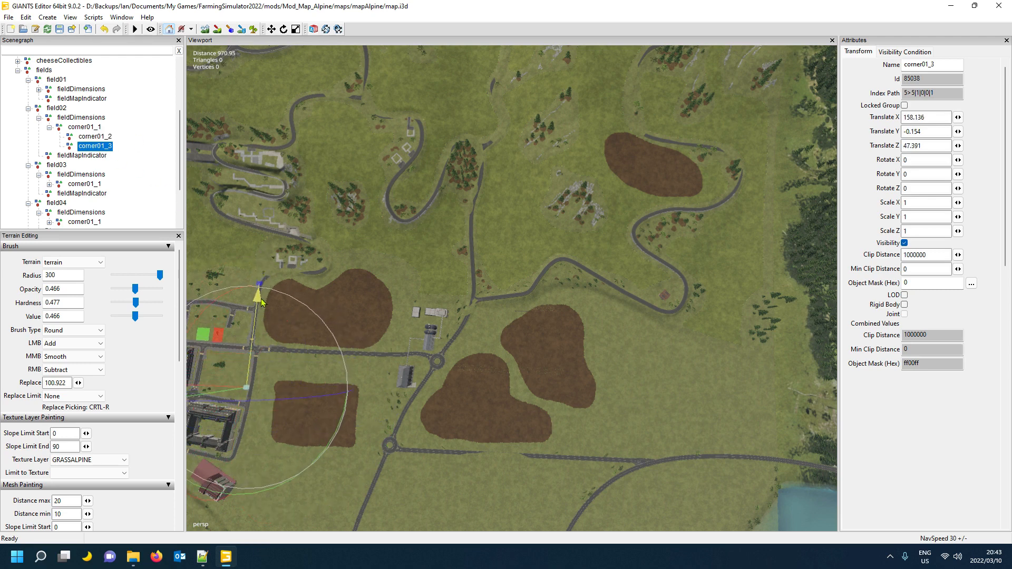
pyautogui.click(98, 137)
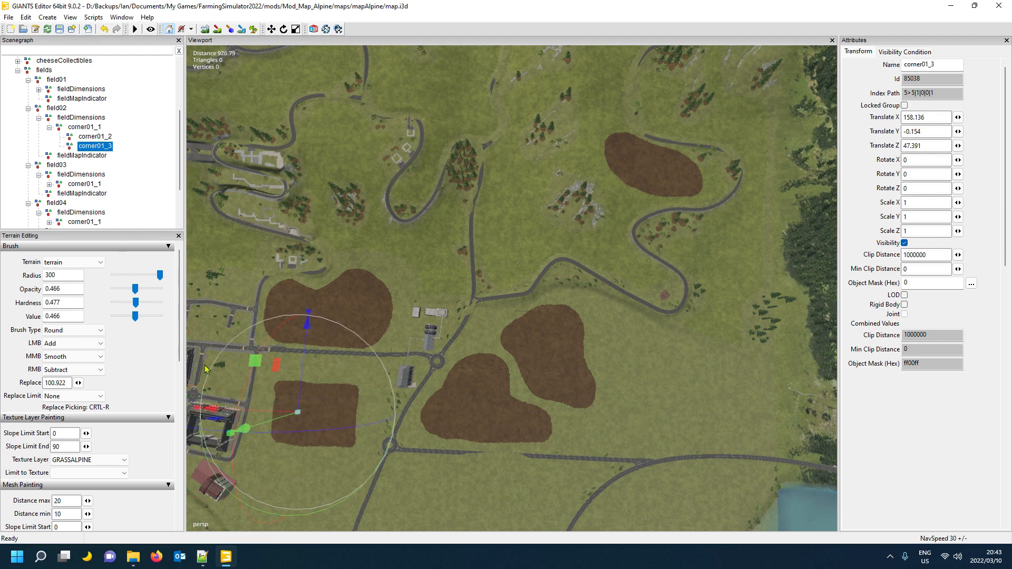
# Select the fields group and run the Toggle Render Field Areas script for the map
pyautogui.scroll(1, 84, 116)
pyautogui.click(42, 100)
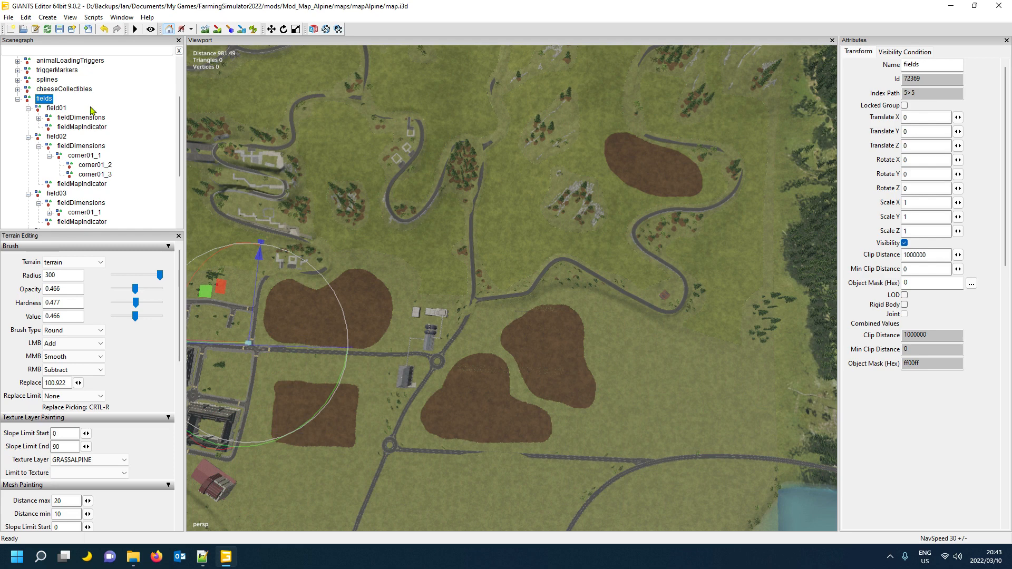
pyautogui.click(61, 31)
pyautogui.click(99, 19)
pyautogui.moveTo(111, 41)
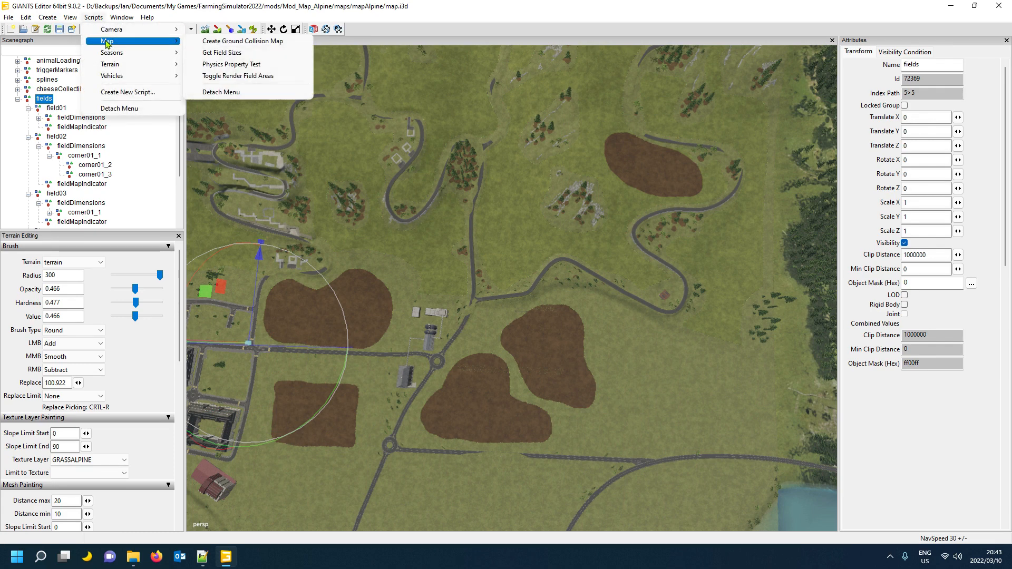
pyautogui.click(240, 77)
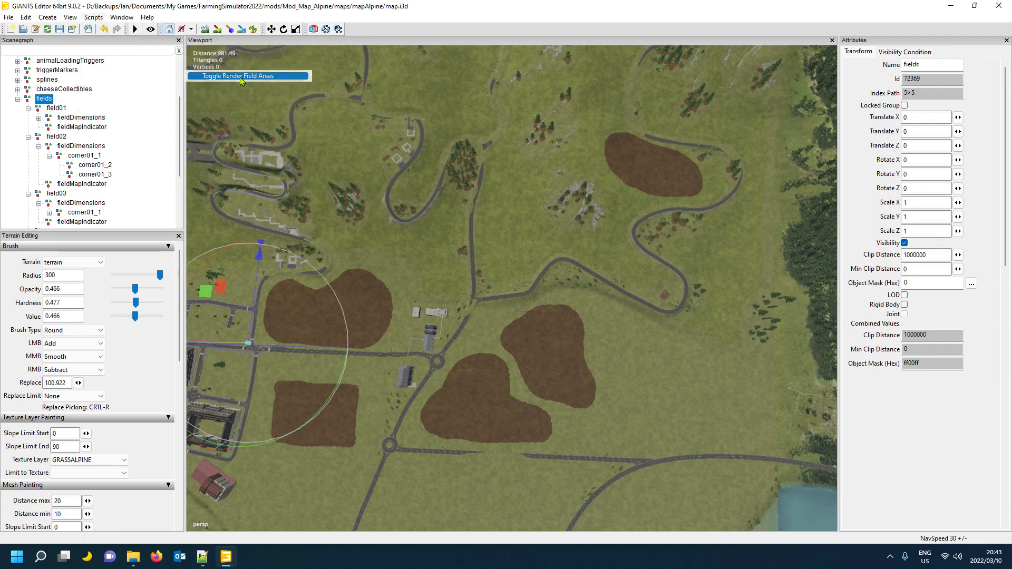
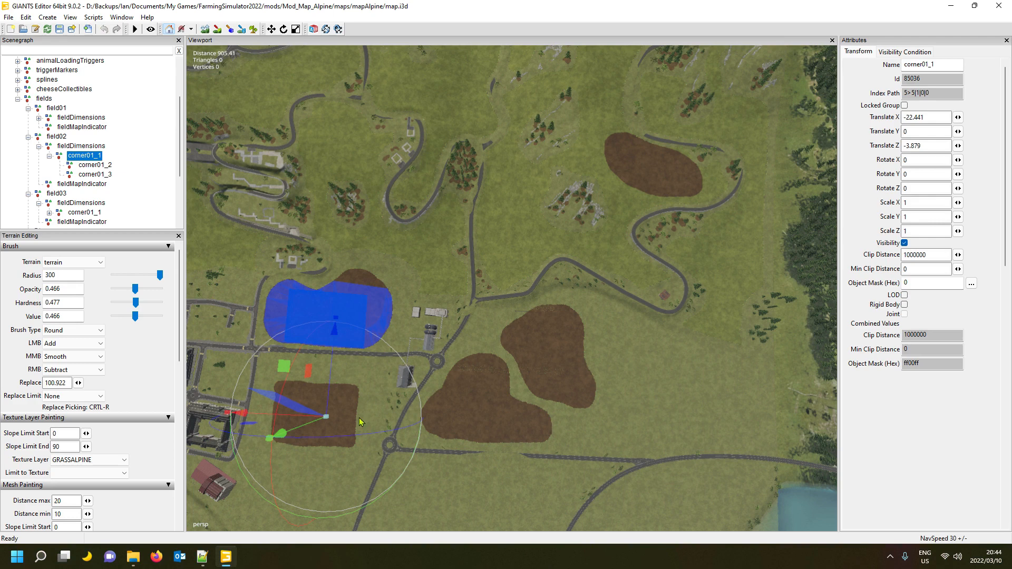
# Place field02's corner01_2 and corner01_3 markers inside the rectangular painted field, west of corner01_1, with corner01_3 at about X 59.4, Z 29.5
pyautogui.click(94, 166)
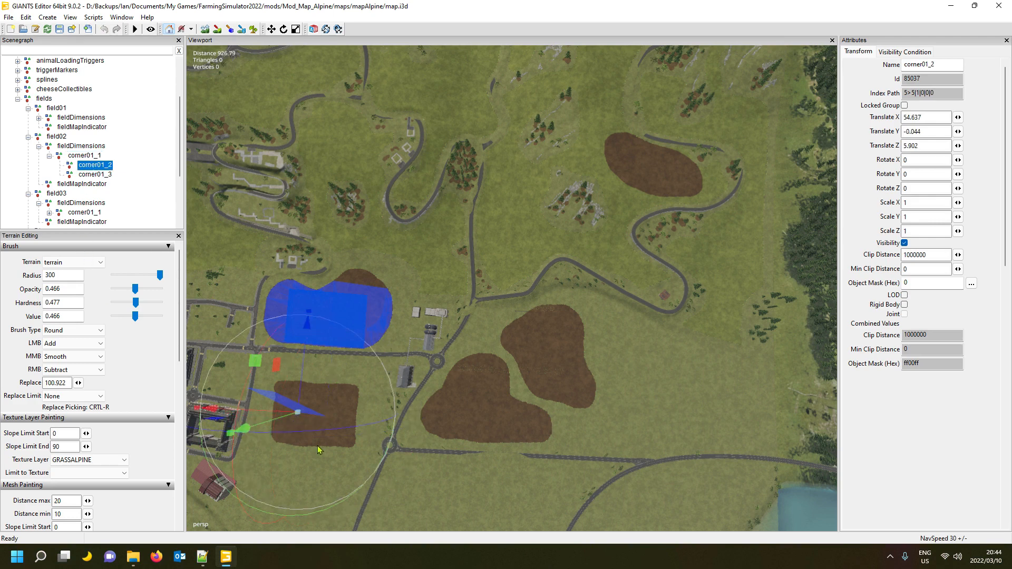
pyautogui.hotkey('ctrl', 'b')
pyautogui.click(293, 420)
pyautogui.click(107, 174)
pyautogui.hotkey('ctrl', 'b')
pyautogui.click(311, 399)
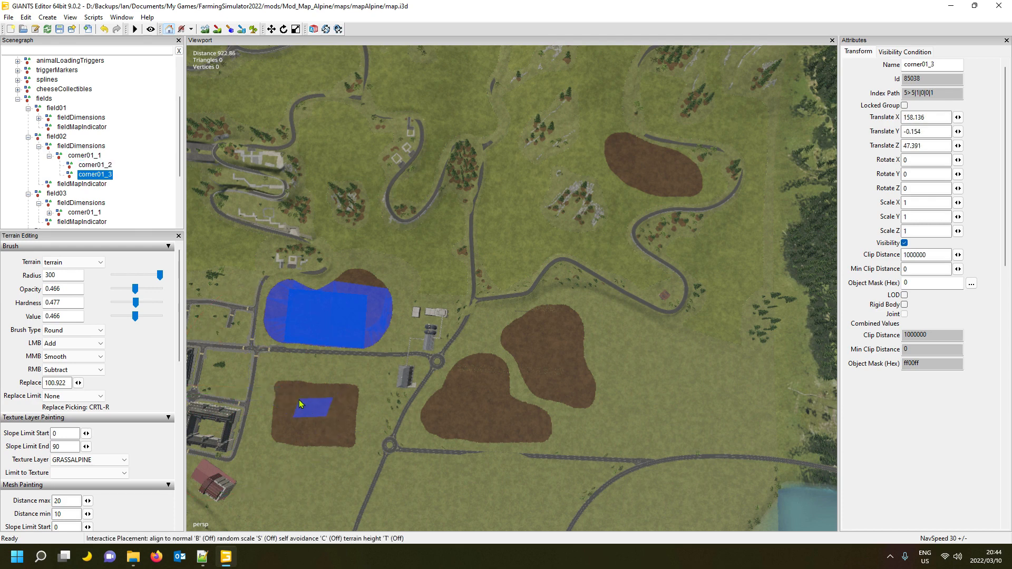
pyautogui.click(299, 400)
# Try to place field03's corner01_1 group on the painted field southeast of the roundabout, and undo the move
pyautogui.scroll(-1, 112, 177)
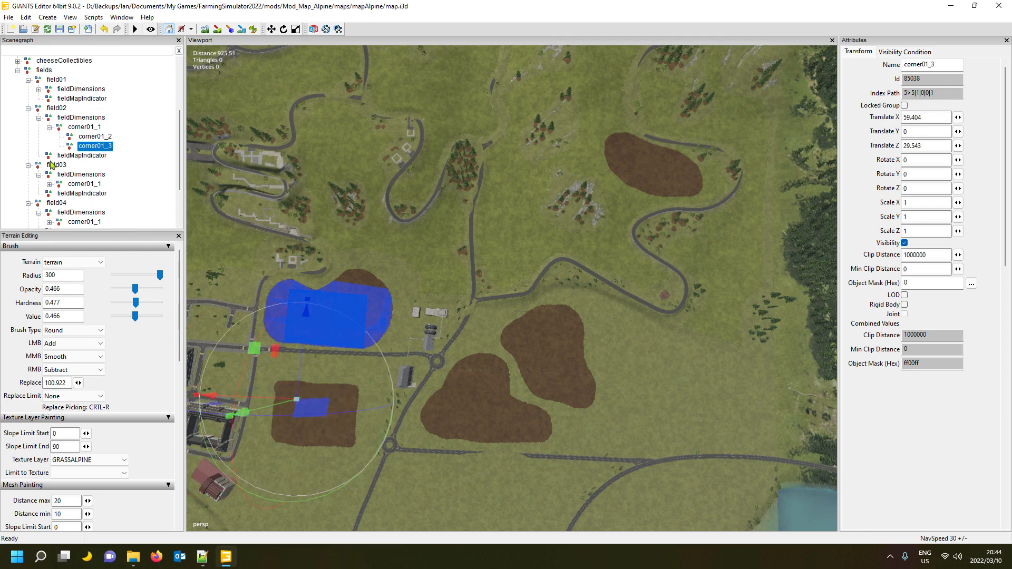
pyautogui.click(27, 167)
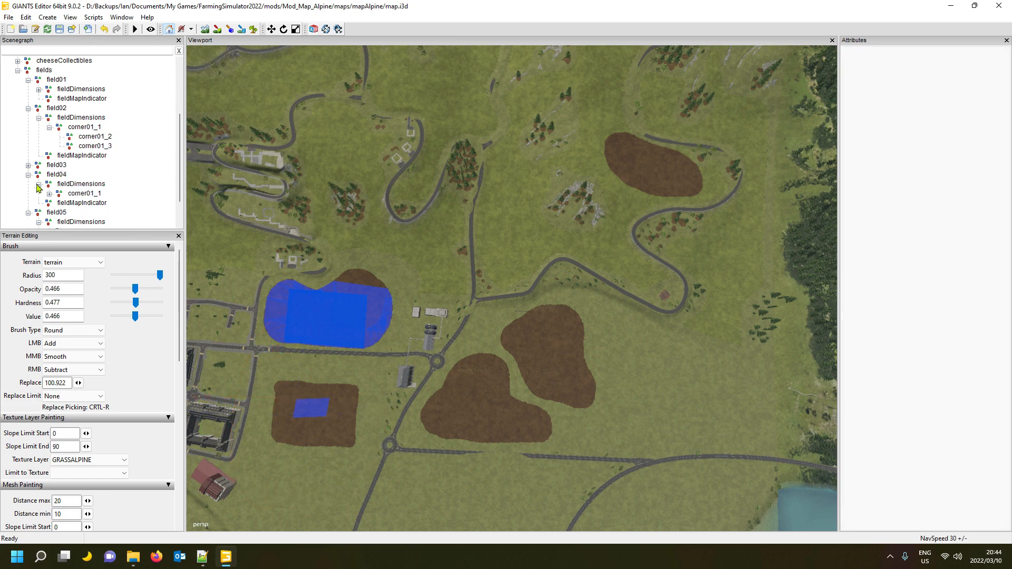
pyautogui.click(28, 166)
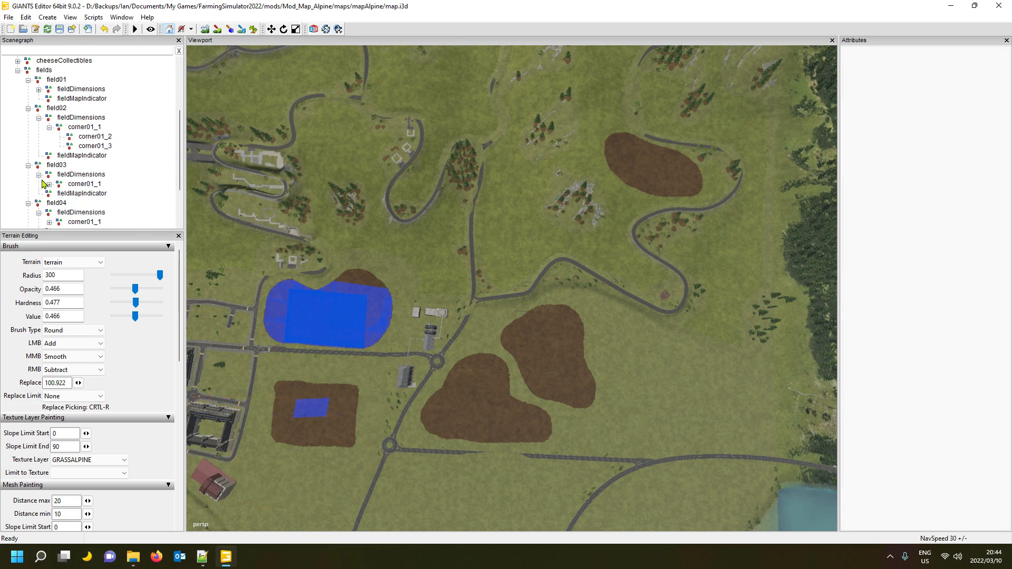
pyautogui.click(85, 184)
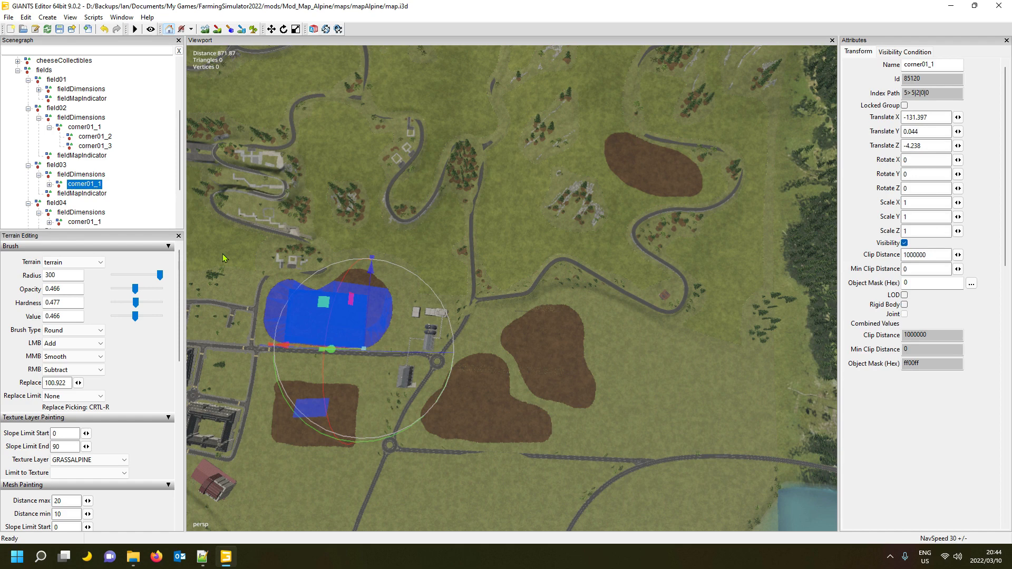
pyautogui.hotkey('ctrl', 'b')
pyautogui.click(473, 407)
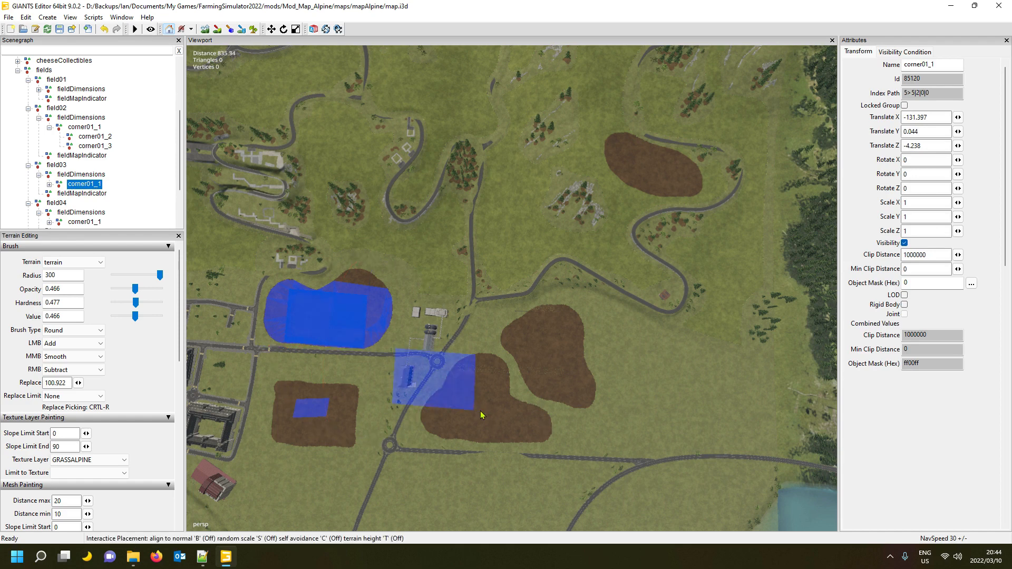
pyautogui.hotkey('ctrl', 'z')
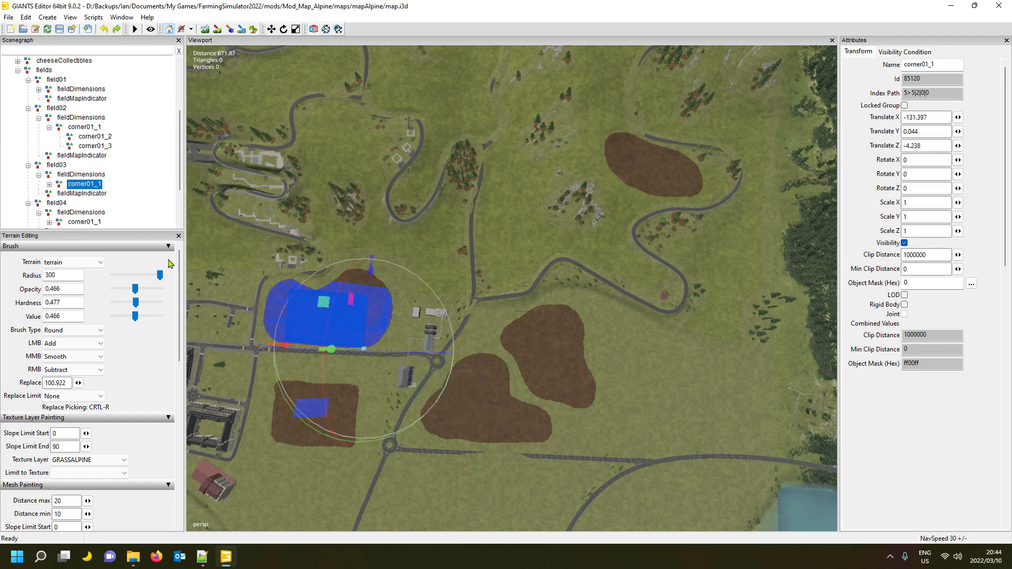
# Move the field03 group onto the painted field southeast of the roundabout and place its corner01_1 near that field's southern edge
pyautogui.click(57, 165)
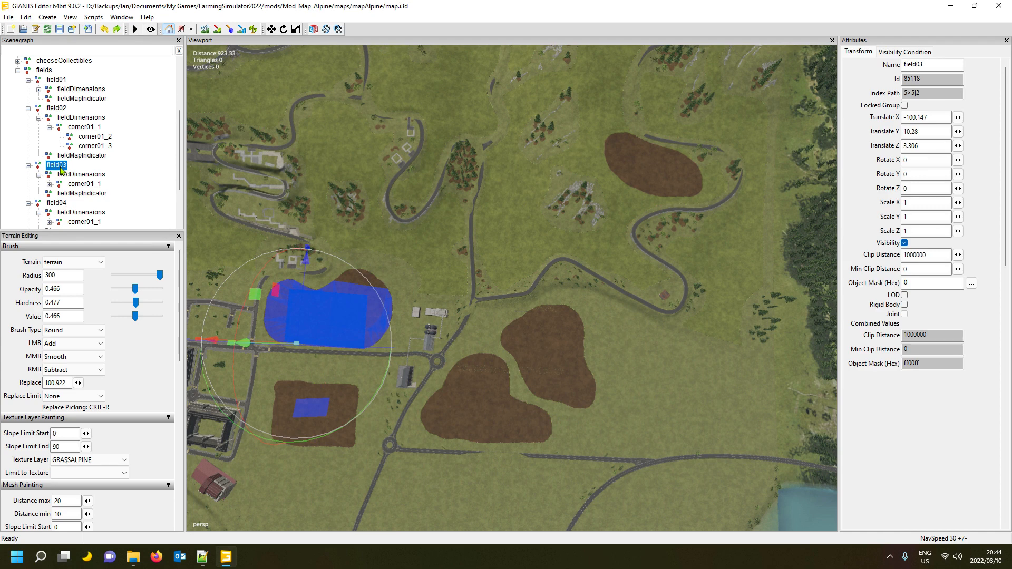
pyautogui.hotkey('ctrl', 'b')
pyautogui.click(474, 402)
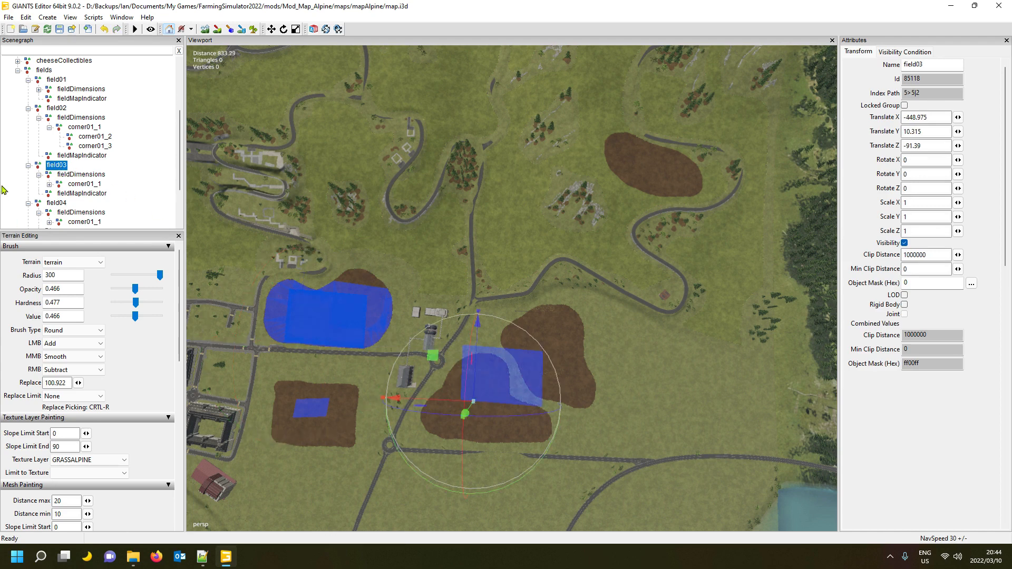
pyautogui.click(49, 184)
pyautogui.click(83, 184)
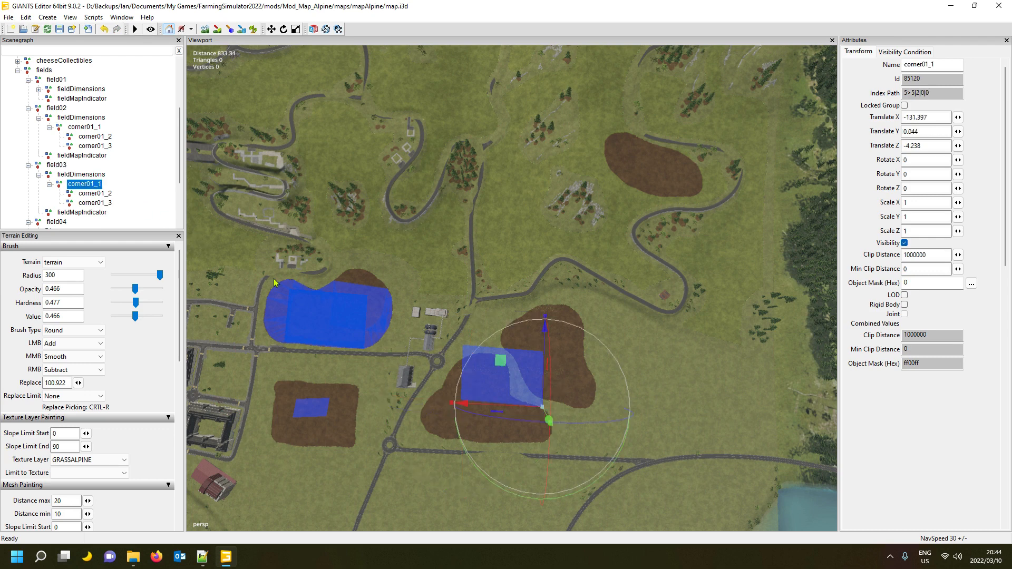
pyautogui.hotkey('ctrl', 'b')
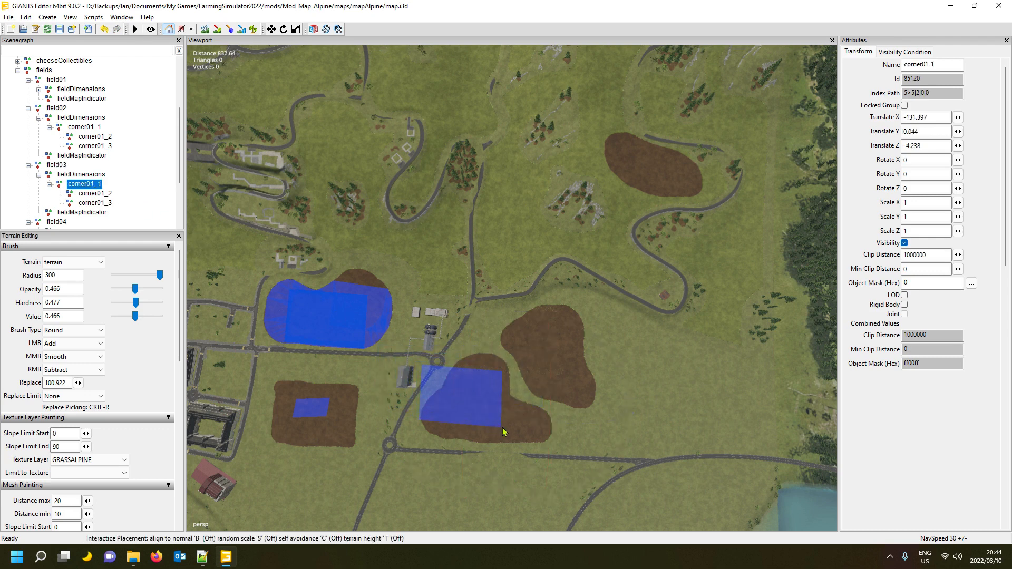
pyautogui.click(503, 432)
# Move field03's corner01_2 marker eastward so it lies inside the painted field, west of corner01_1
pyautogui.click(95, 193)
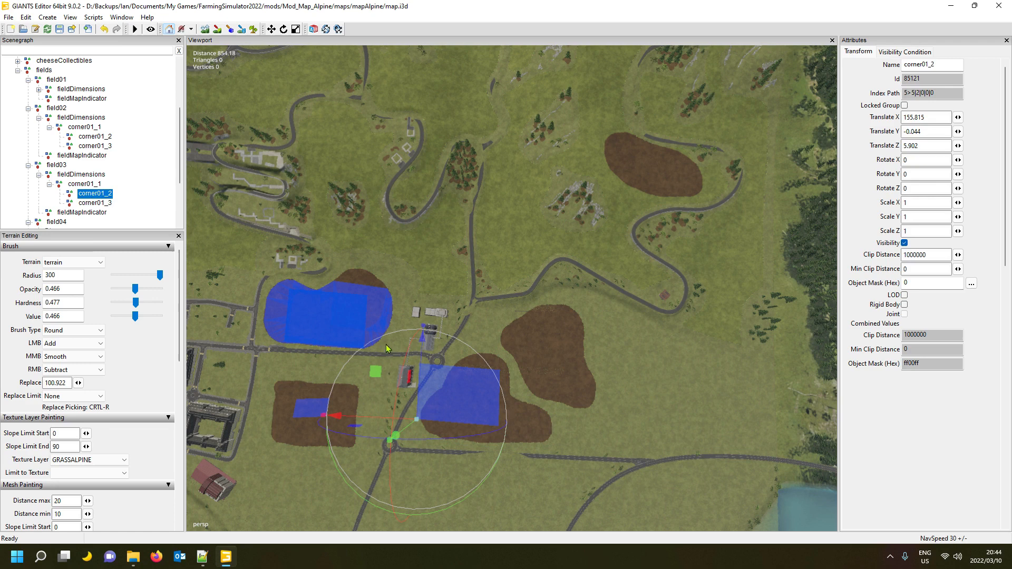
pyautogui.moveTo(364, 427); pyautogui.dragTo(403, 426)
pyautogui.click(95, 203)
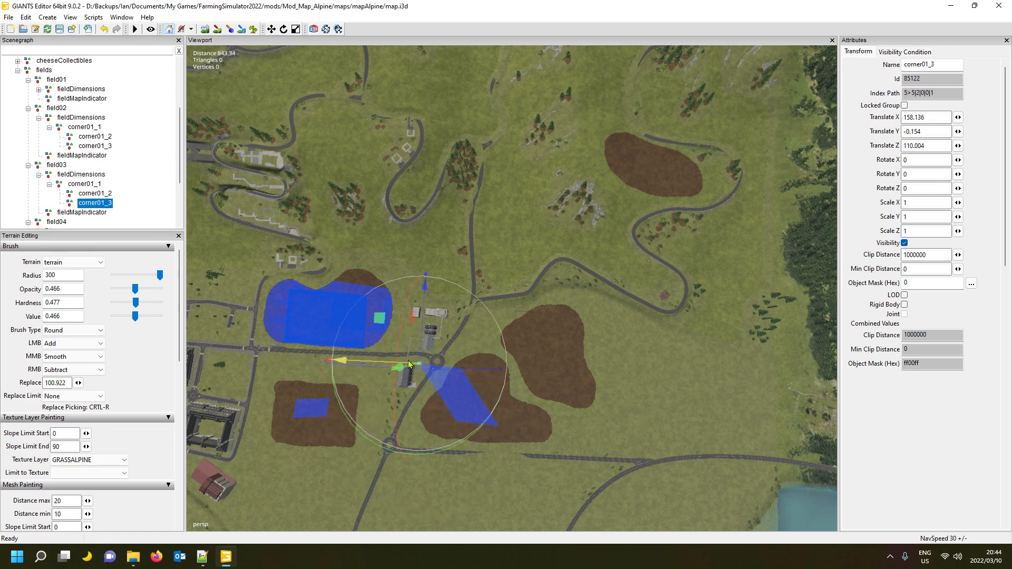
pyautogui.moveTo(456, 360); pyautogui.dragTo(444, 368)
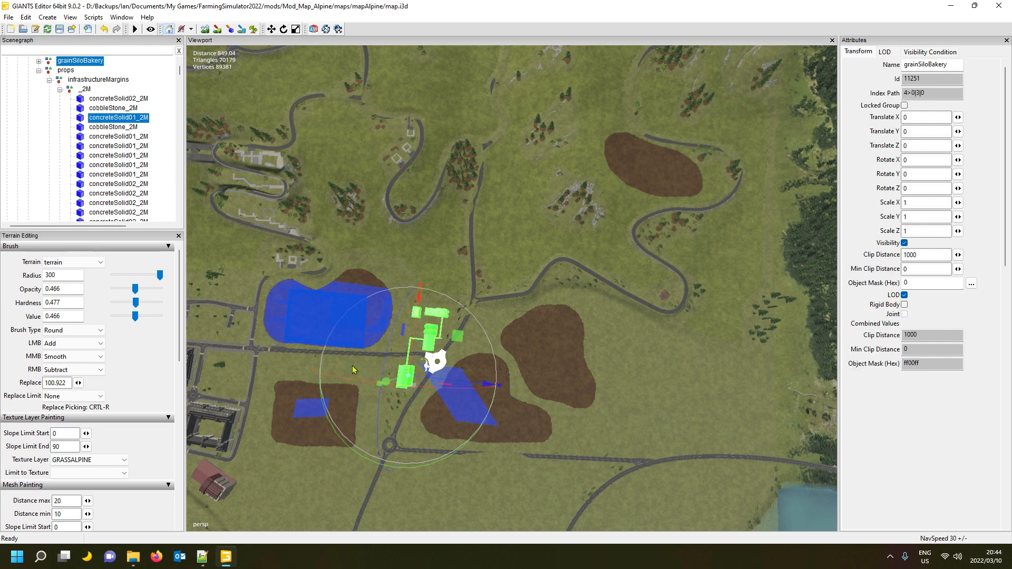
# Collapse the locations and map groups in the scenegraph to get back to the field groups
pyautogui.scroll(4, 97, 144)
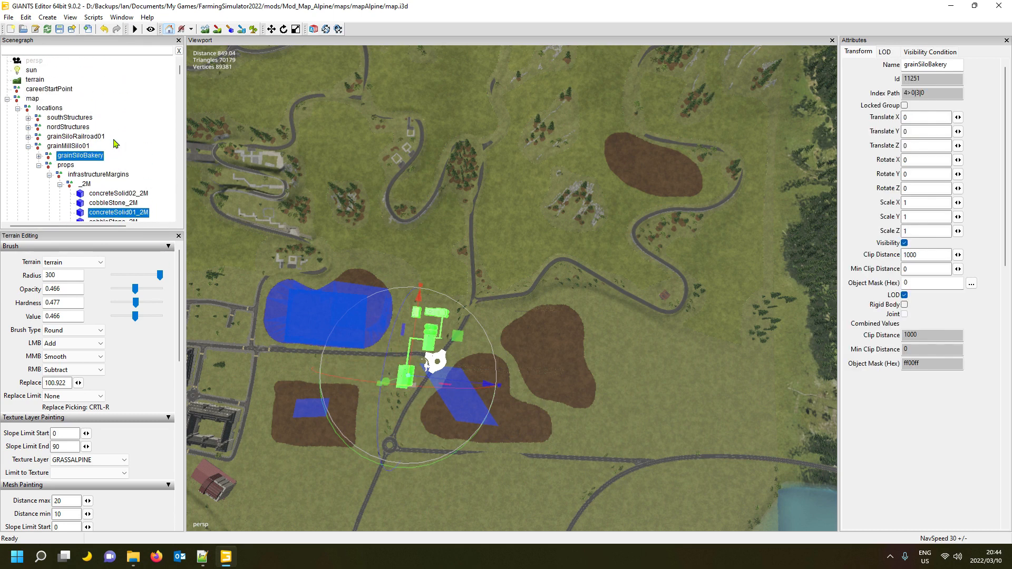
pyautogui.click(17, 109)
pyautogui.scroll(-1, 21, 79)
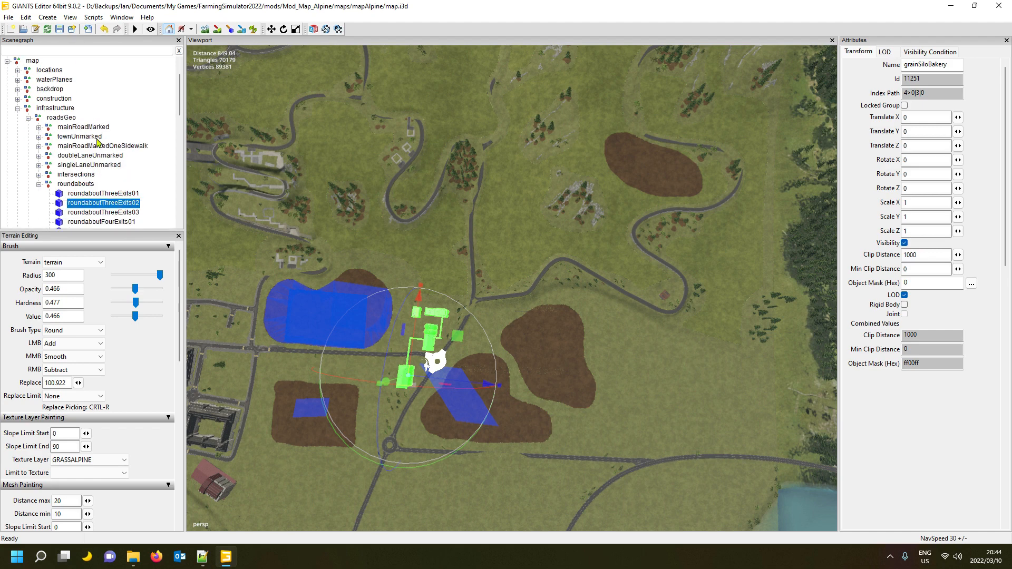
pyautogui.click(7, 61)
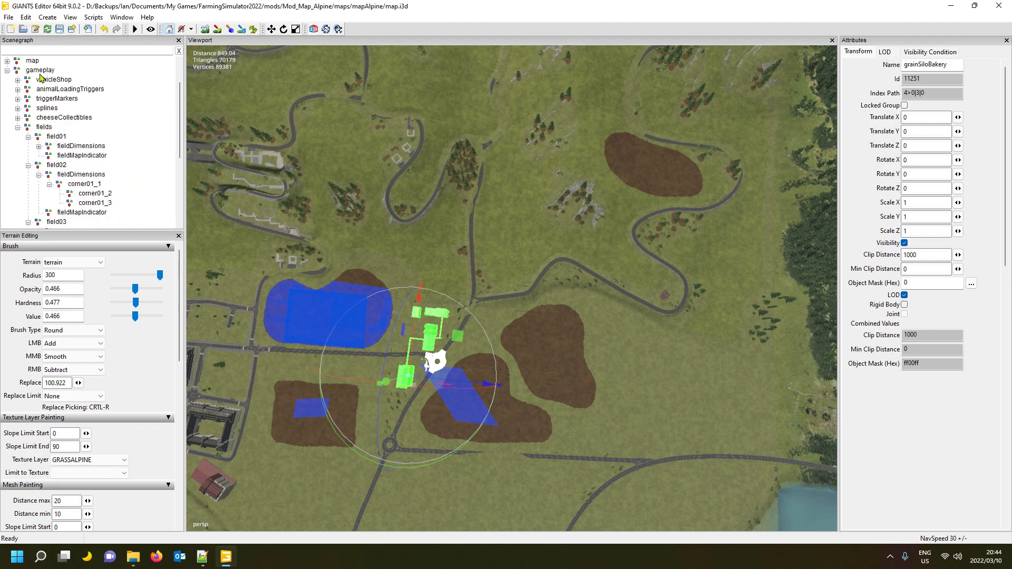
# Place field03's corner01_3 marker inside its painted field, north of corner01_2, at about X 86.7, Z 82.1
pyautogui.click(95, 204)
pyautogui.scroll(-1, 105, 174)
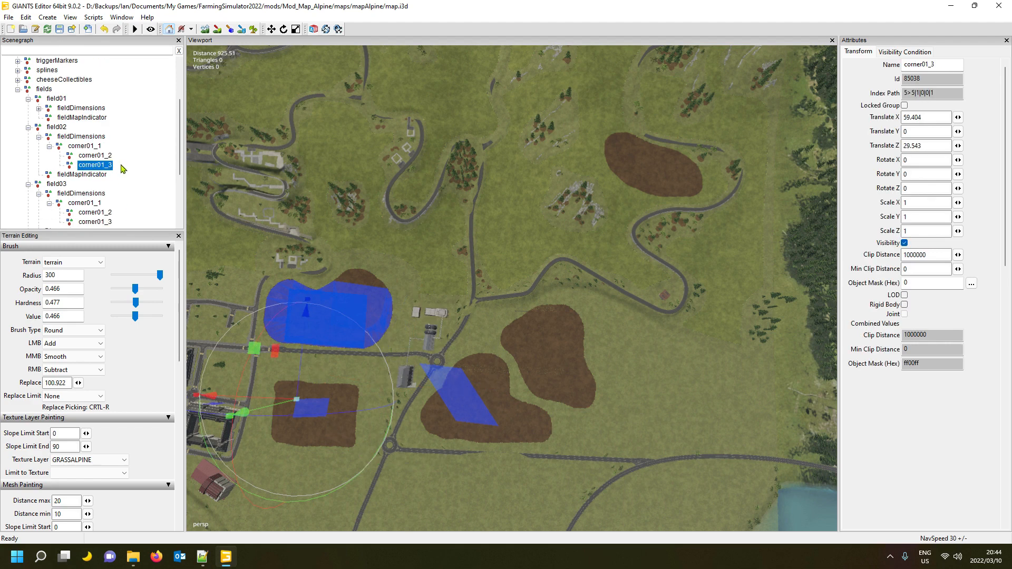
pyautogui.scroll(-1, 123, 168)
pyautogui.click(99, 186)
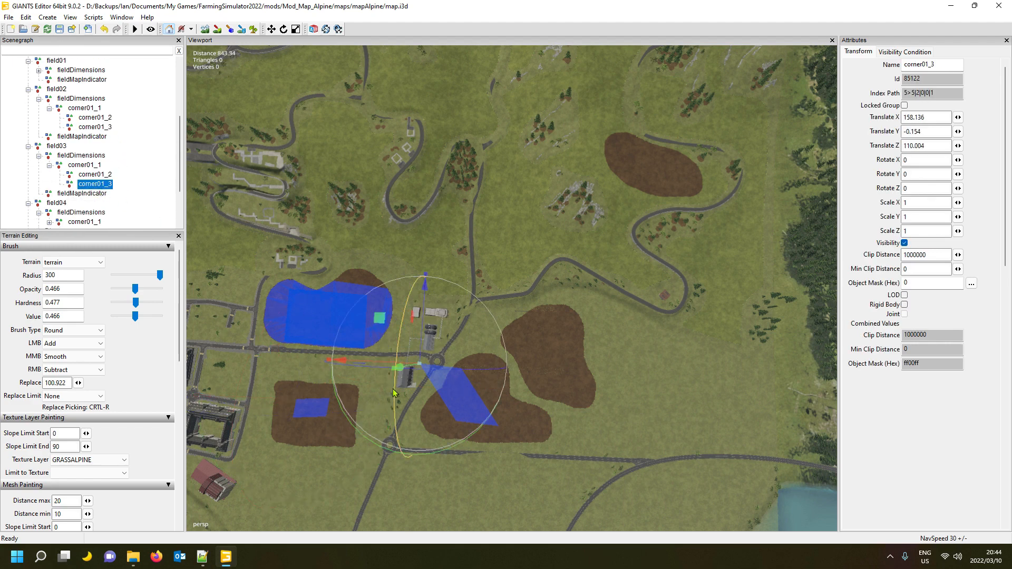
pyautogui.click(457, 380)
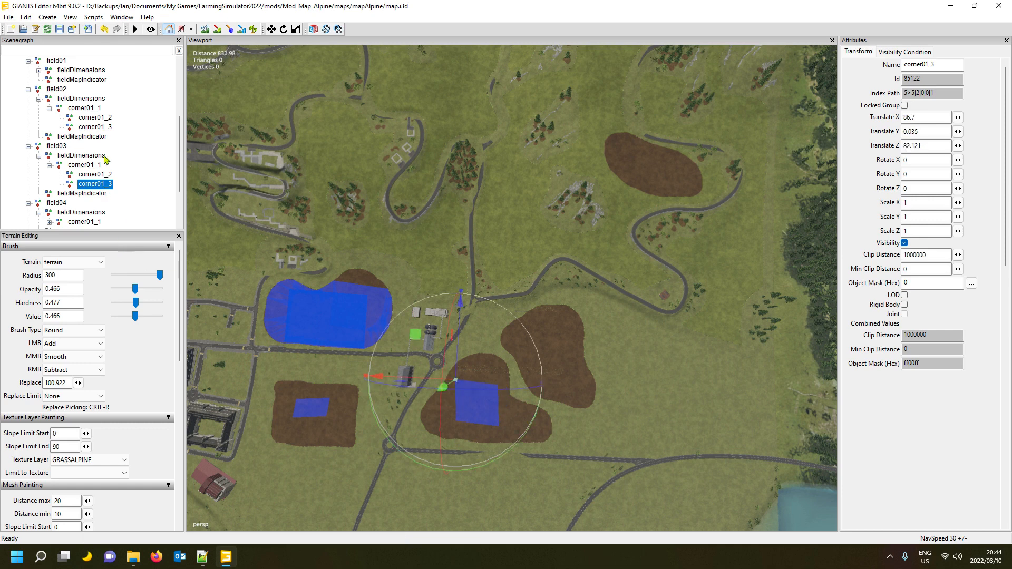
# Move the field04 group onto the northern part of the next painted field east of the roundabout
pyautogui.scroll(-2, 107, 152)
pyautogui.click(28, 137)
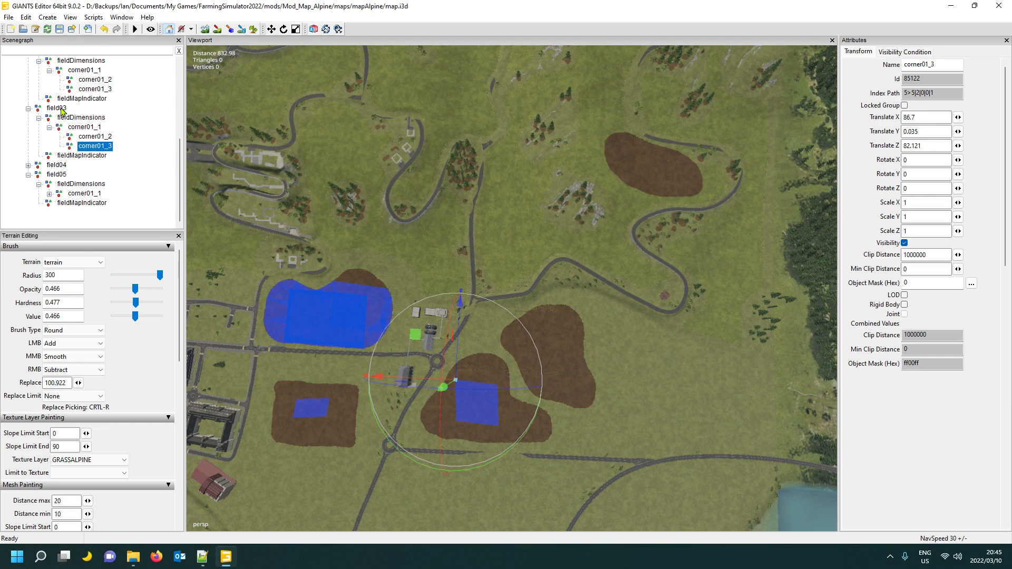
pyautogui.click(57, 166)
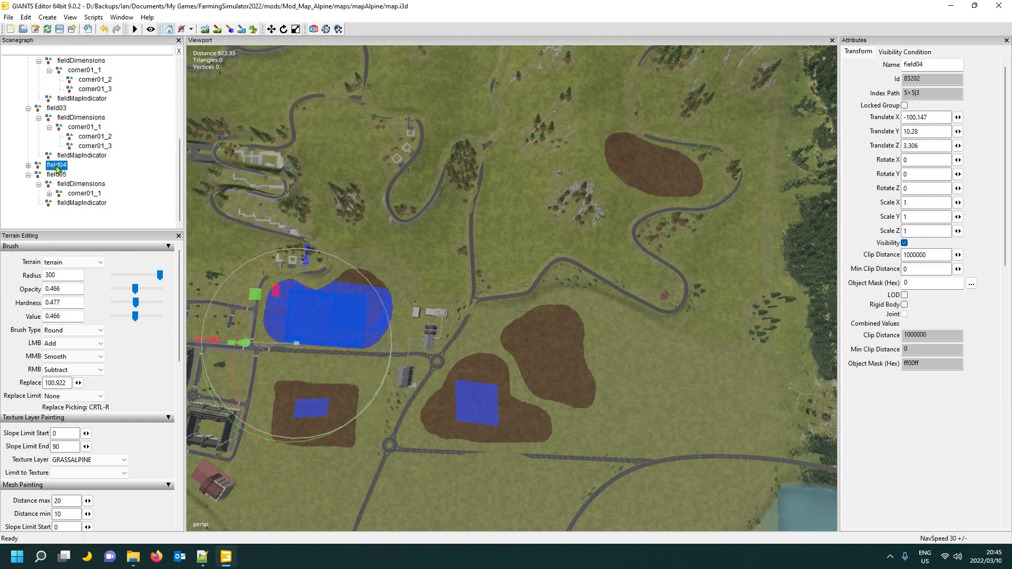
pyautogui.hotkey('ctrl', 'b')
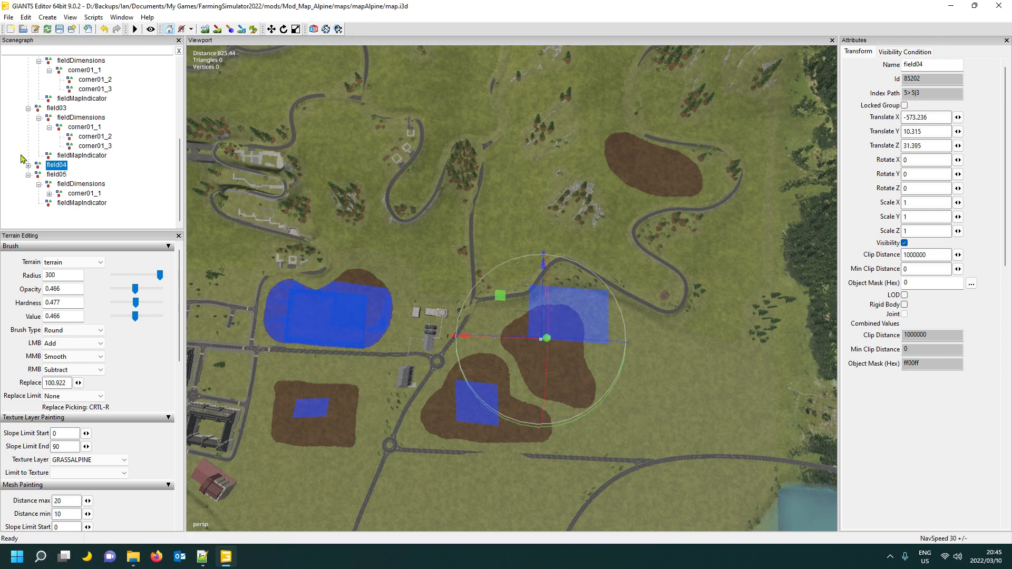
# Expand field04's corner01_1 group and place it in the southern part of its painted field, at about X -56.5, Z -54.9
pyautogui.click(30, 168)
pyautogui.click(28, 166)
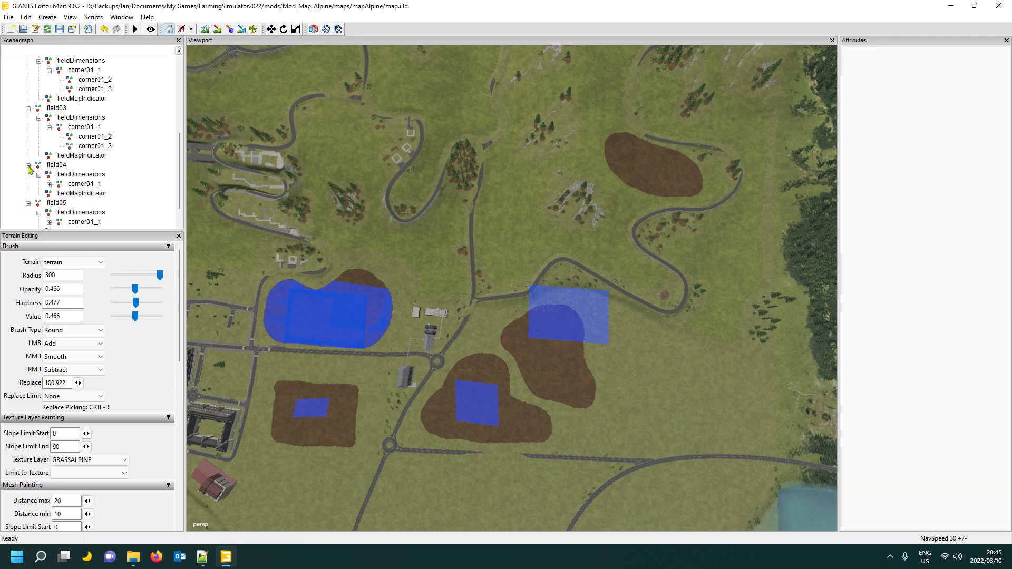
pyautogui.click(49, 184)
pyautogui.click(94, 184)
pyautogui.hotkey('ctrl', 'b')
pyautogui.hotkey('ctrl', 'b')
pyautogui.click(570, 373)
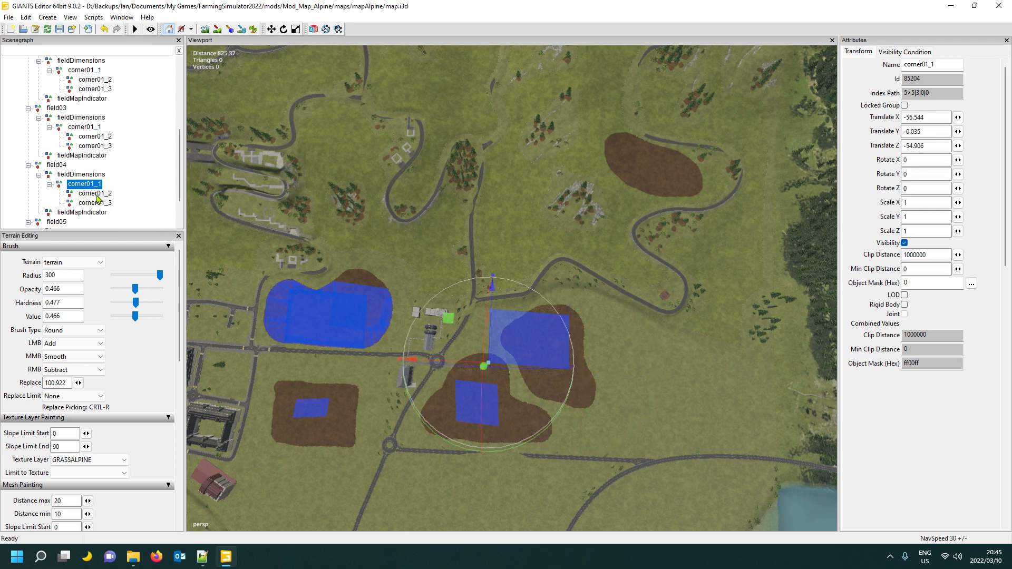
# Place field04's corner01_2 at about X 72.0, Z 1.9 and corner01_3 at about X 70.6, Z 76.7 inside its painted field
pyautogui.click(95, 194)
pyautogui.hotkey('ctrl', 'b')
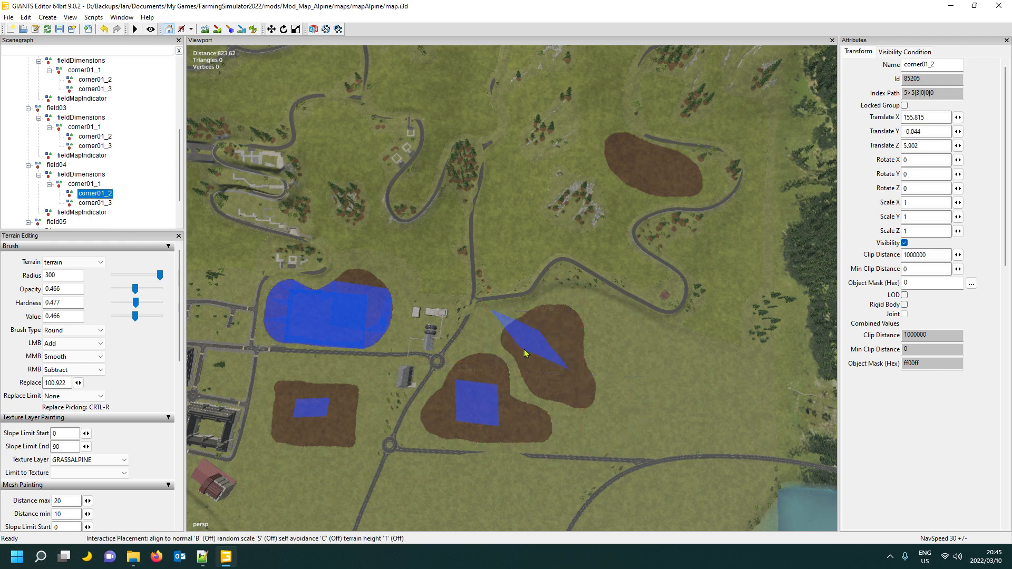
pyautogui.click(534, 371)
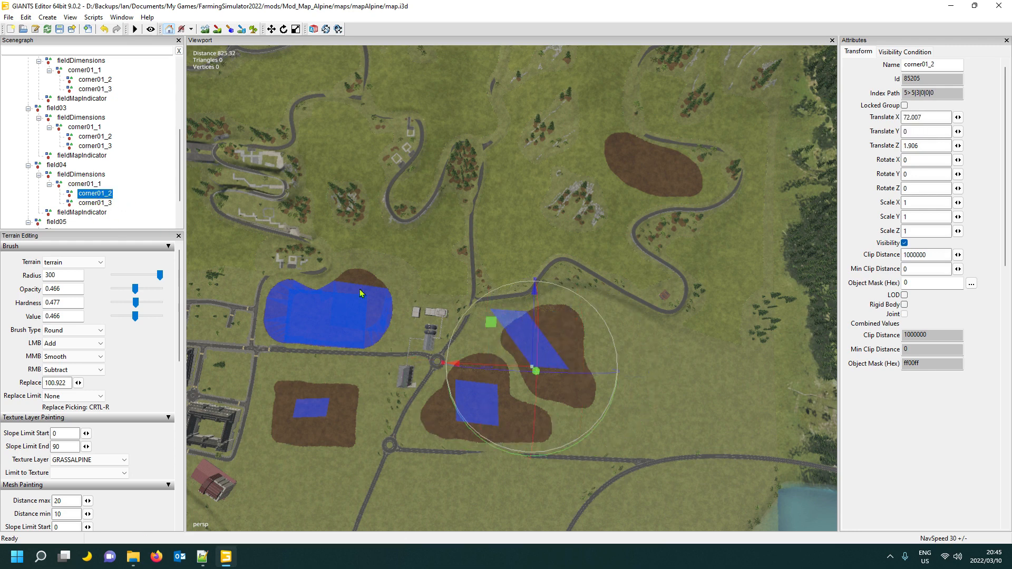
pyautogui.click(97, 204)
pyautogui.hotkey('ctrl', 'b')
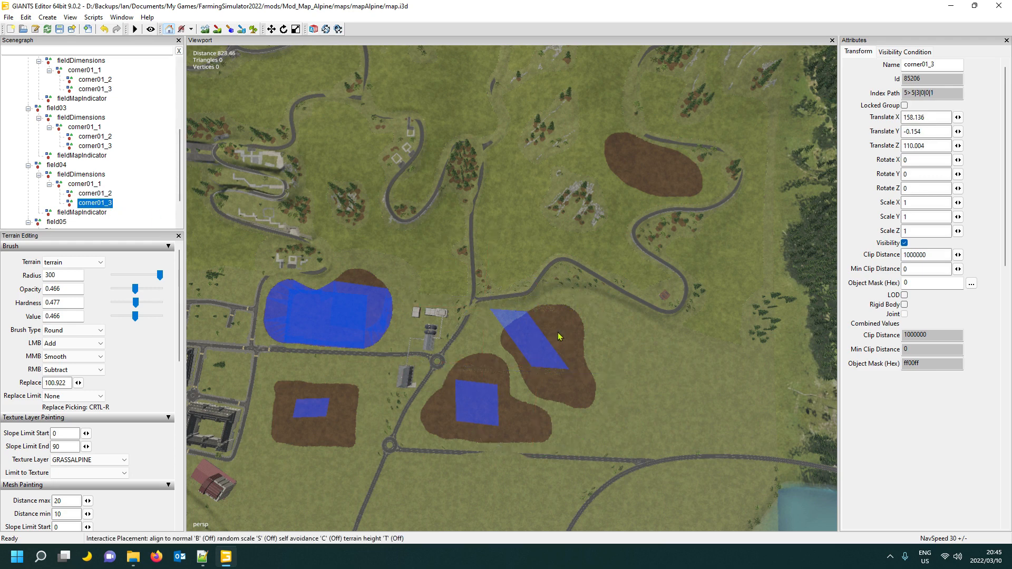
pyautogui.click(537, 331)
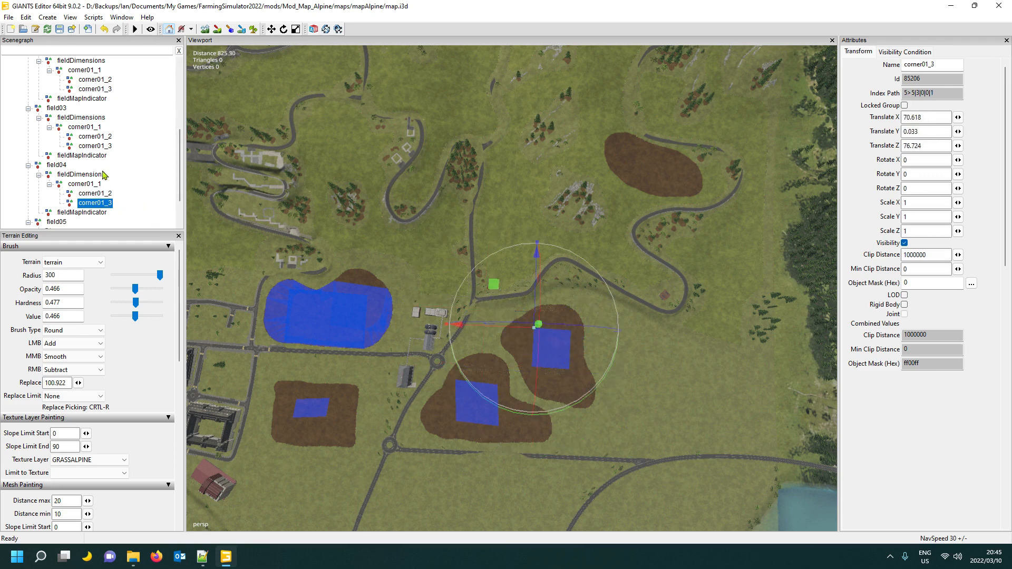
# Move the field05 group onto the painted field in the northeast, at about X -774.3, Z 368.6
pyautogui.scroll(-2, 104, 175)
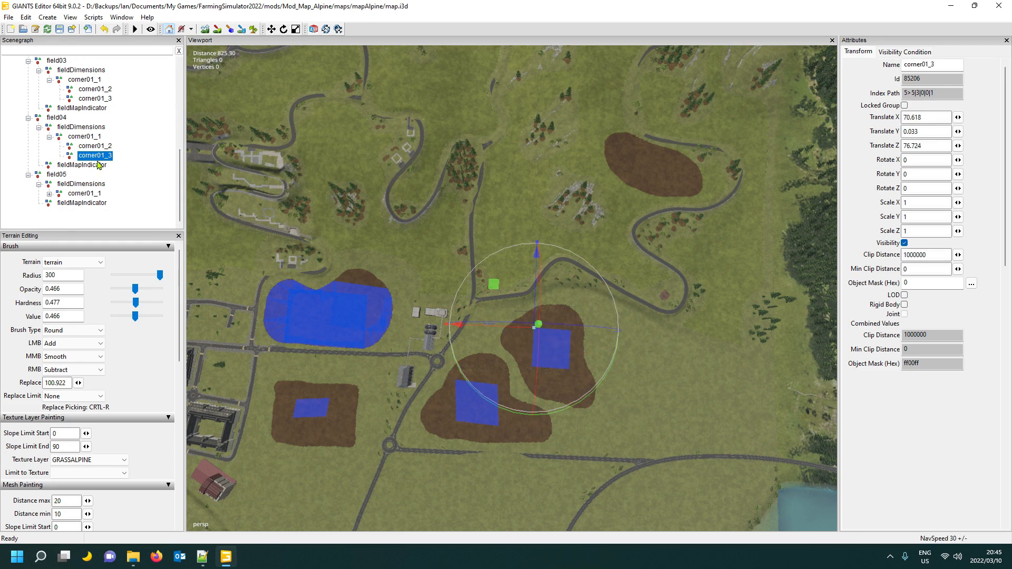
pyautogui.click(58, 175)
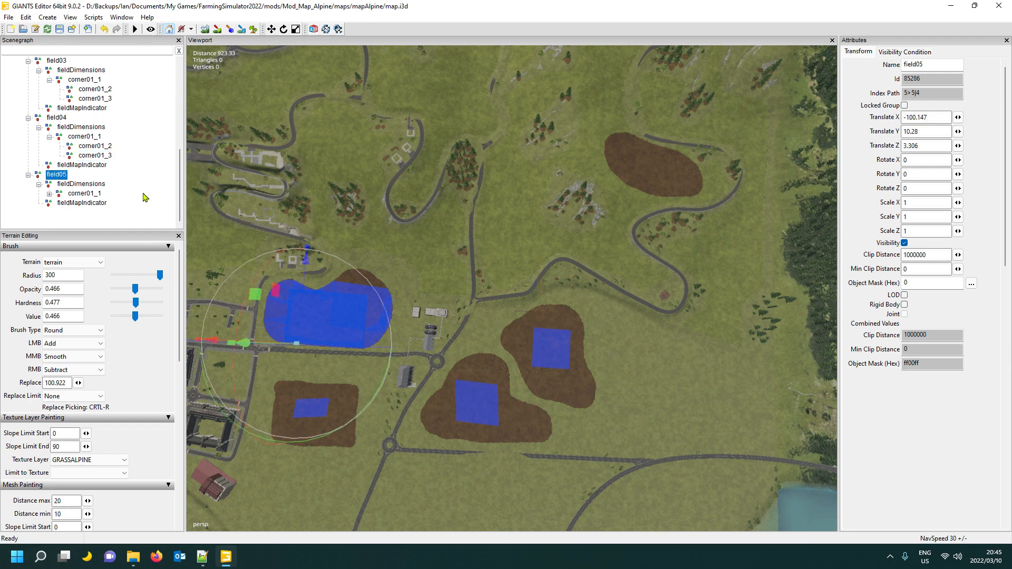
pyautogui.hotkey('ctrl', 'b')
pyautogui.click(651, 170)
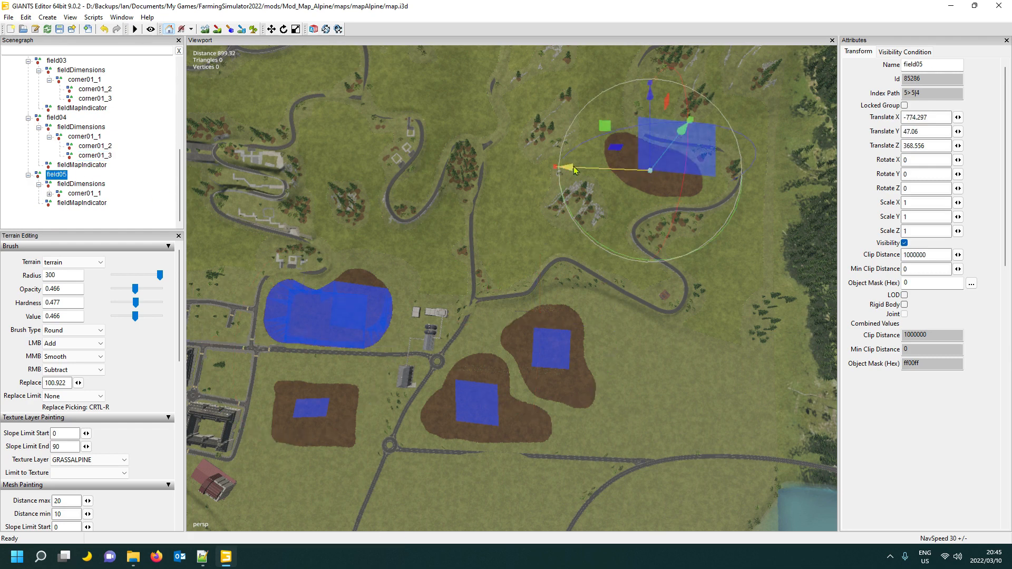
# Expand field05's corner01_1 group and place it in the southeastern part of its painted field, at about X -49.1, Z -21.8
pyautogui.click(49, 194)
pyautogui.click(84, 194)
pyautogui.hotkey('ctrl', 'b')
pyautogui.click(676, 182)
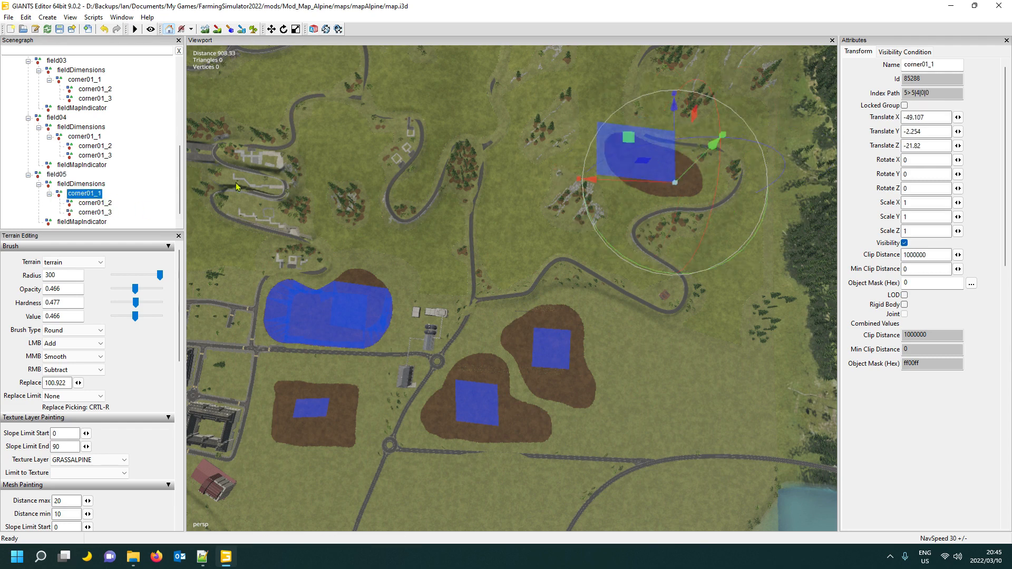
# Place field05's corner01_2 at about X 86.9, Z 17.0 and corner01_3 at about X 83.3, Z 60.1 inside its painted field
pyautogui.click(102, 204)
pyautogui.hotkey('ctrl', 'b')
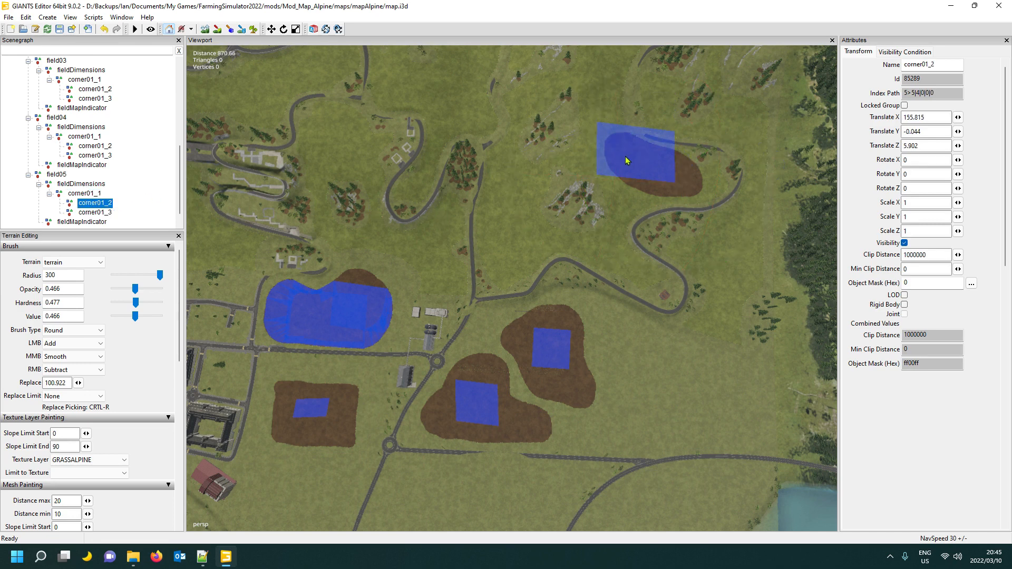
pyautogui.click(634, 176)
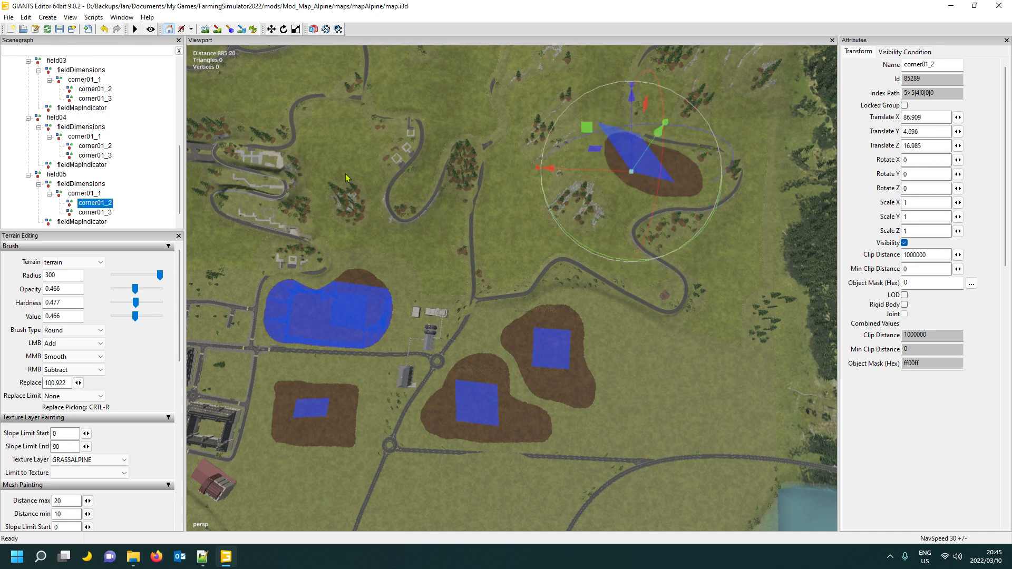
pyautogui.click(103, 212)
pyautogui.hotkey('ctrl', 'b')
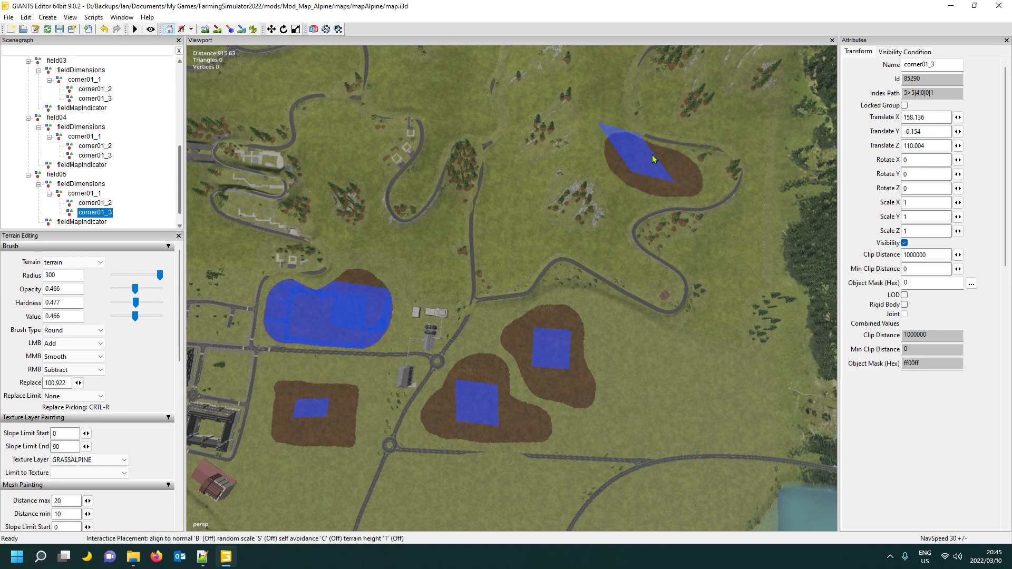
pyautogui.click(633, 150)
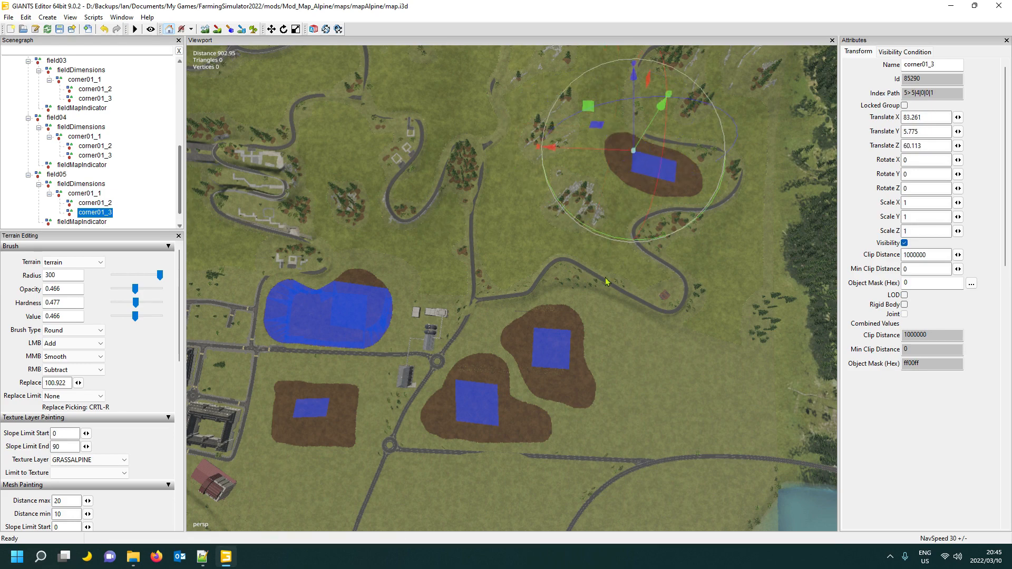
# Save the map with all five field groups positioned
pyautogui.scroll(-4, 636, 309)
pyautogui.keyDown('alt'); pyautogui.moveTo(642, 300); pyautogui.dragTo(631, 304); pyautogui.keyUp('alt')
pyautogui.click(60, 30)
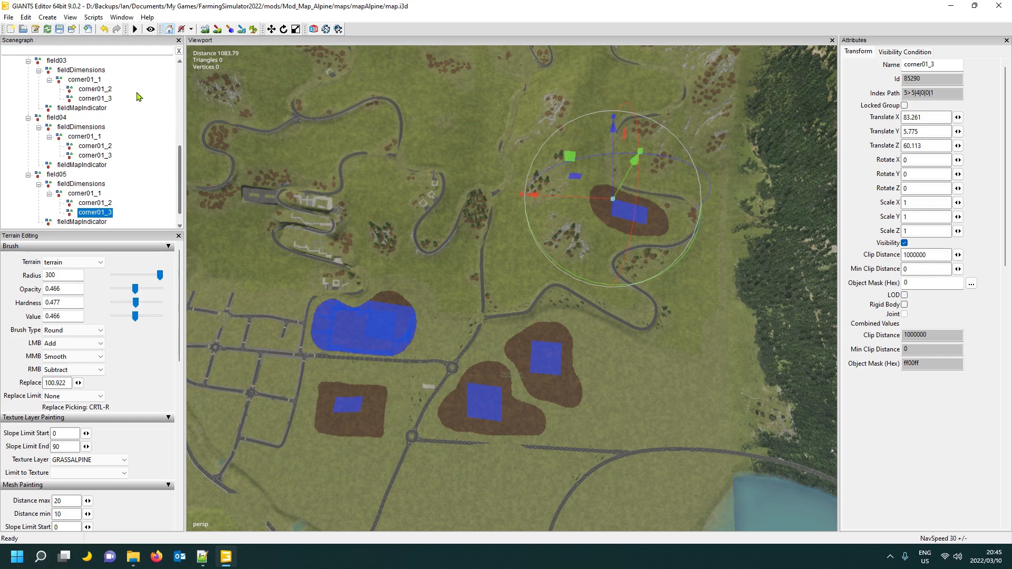
# Collapse the whole scenegraph, expand the gameplay group and select its fields group
pyautogui.scroll(1, 138, 97)
pyautogui.scroll(3, 138, 97)
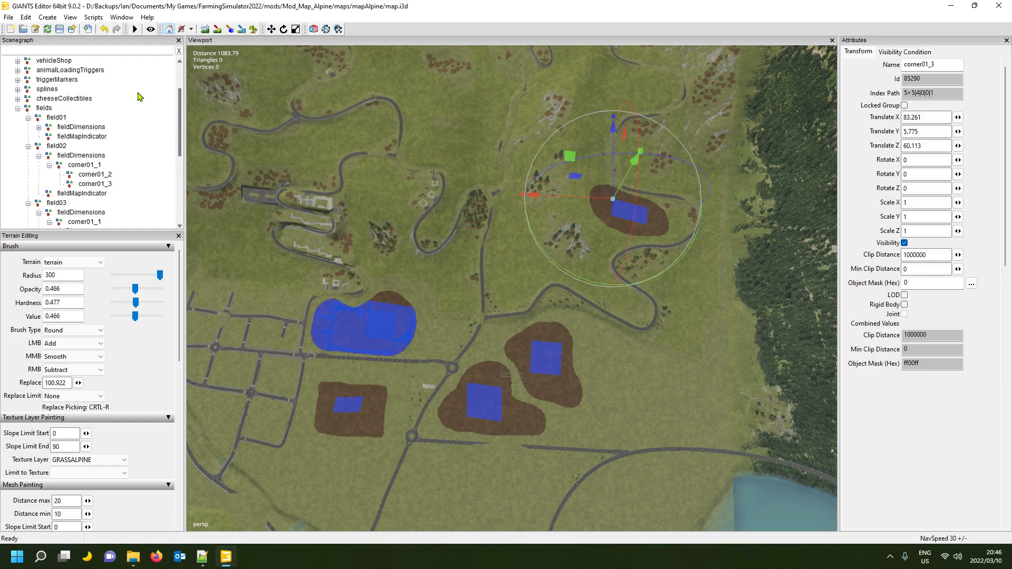
pyautogui.rightClick(139, 100)
pyautogui.click(153, 123)
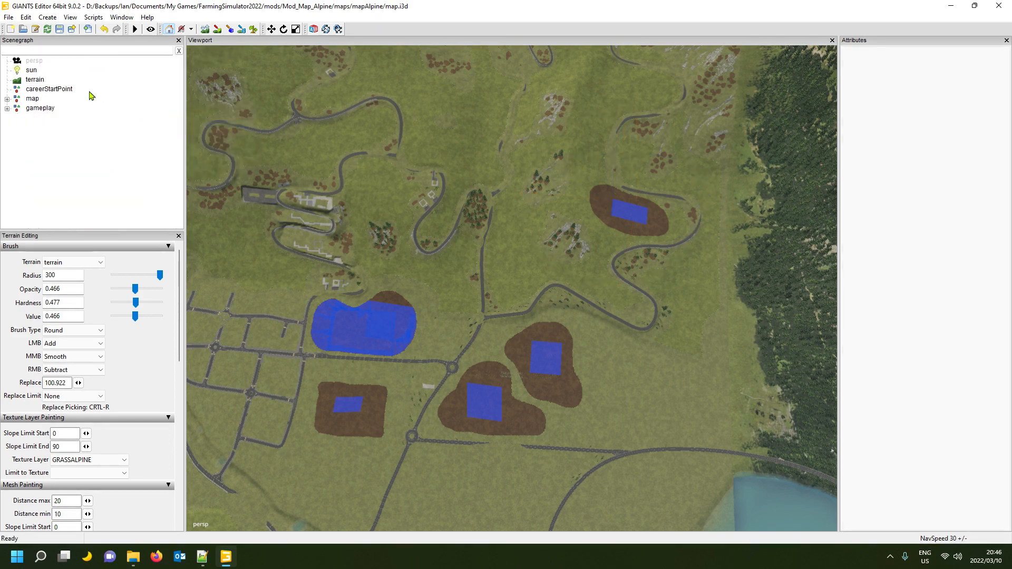
pyautogui.click(7, 109)
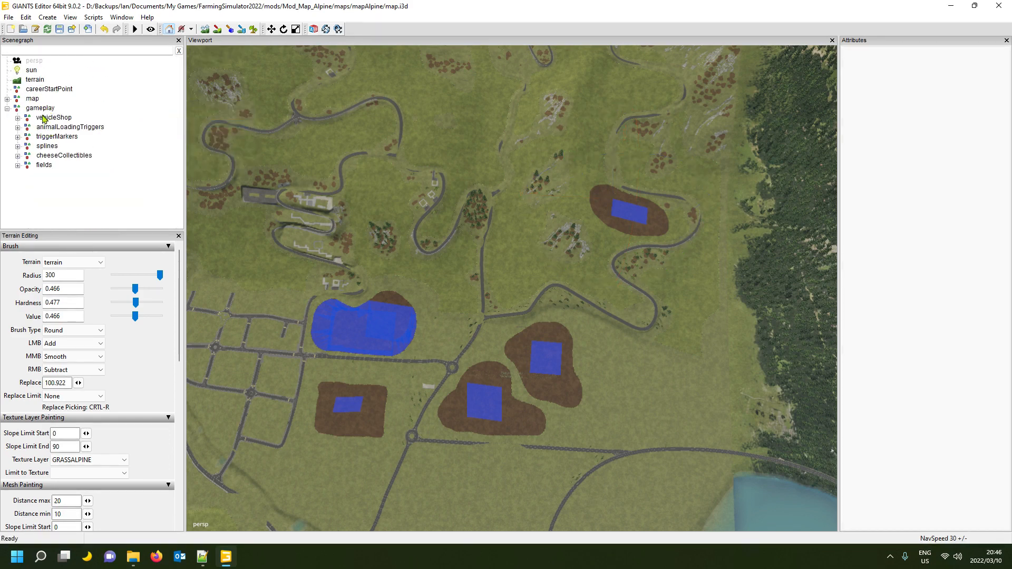
pyautogui.click(45, 165)
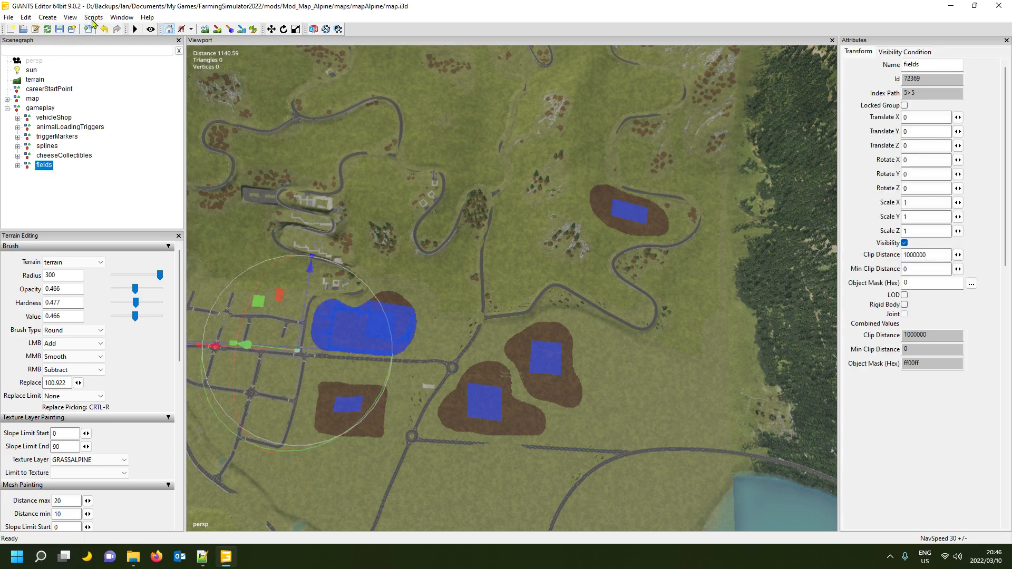
# Run the map script that hides the blue field area overlays for the fields group and save the map
pyautogui.click(94, 18)
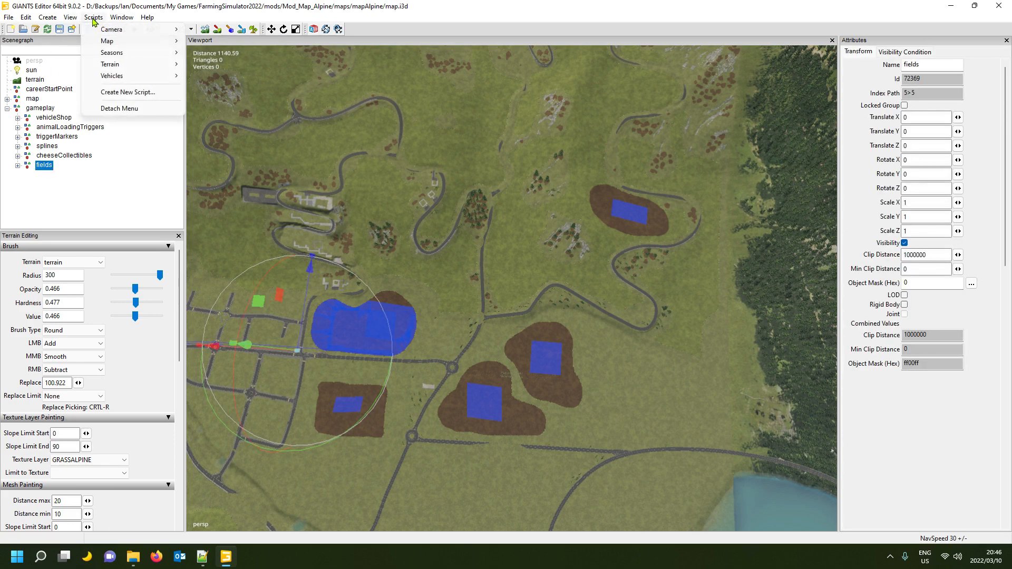
pyautogui.moveTo(143, 43)
pyautogui.click(210, 77)
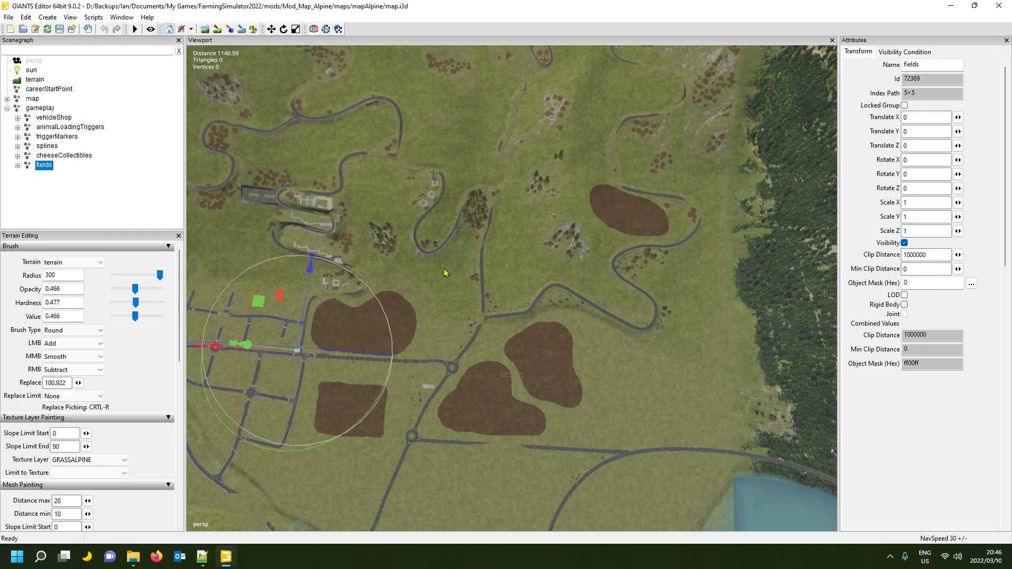
pyautogui.keyDown('alt'); pyautogui.moveTo(485, 246); pyautogui.dragTo(479, 246); pyautogui.keyUp('alt')
pyautogui.scroll(-2, 480, 246)
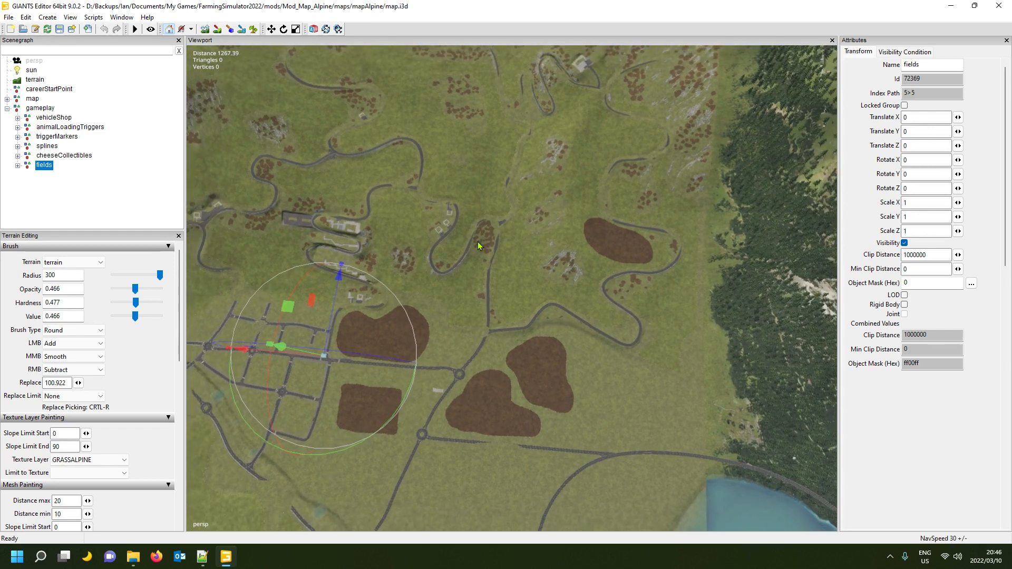
pyautogui.click(60, 29)
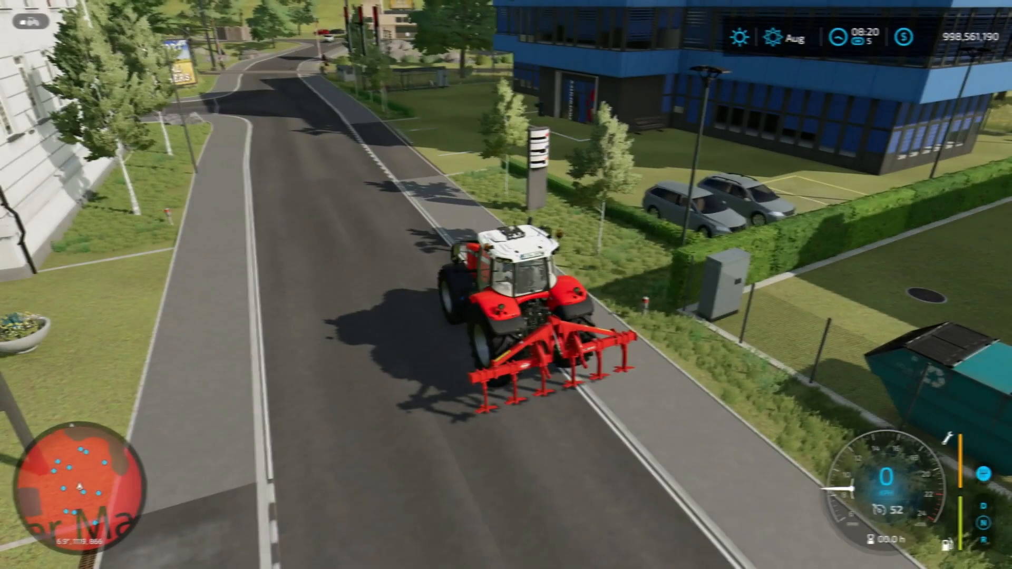
# In Farming Simulator 22, enlarge the minimap to show the whole map with its field numbers
pyautogui.scroll(5, 506, 285)
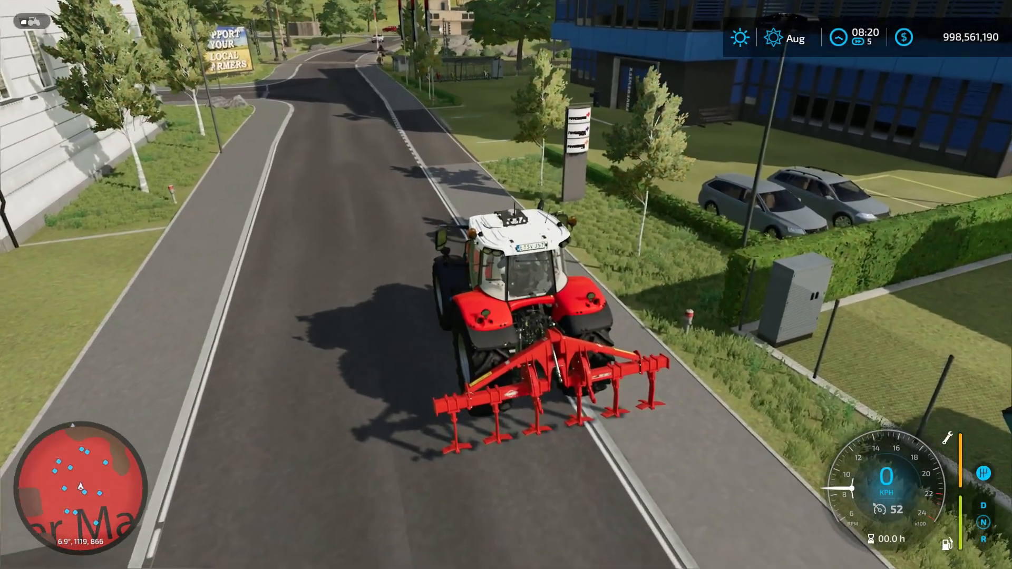
pyautogui.press('9')
pyautogui.press('9')
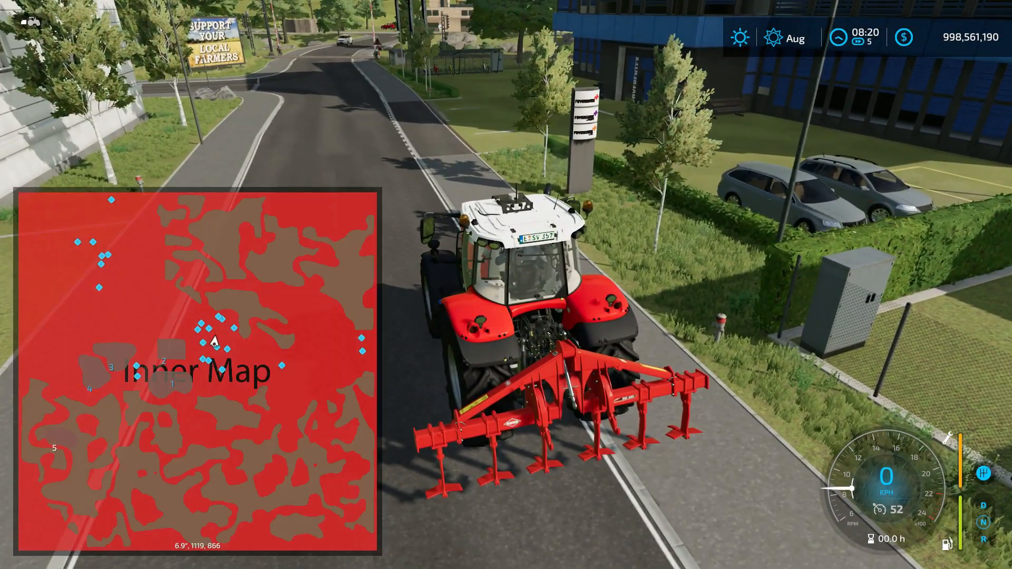
# Open the full in-game map and examine the numbers, outlines and crop areas of fields 1 to 5
pyautogui.press('Escape')
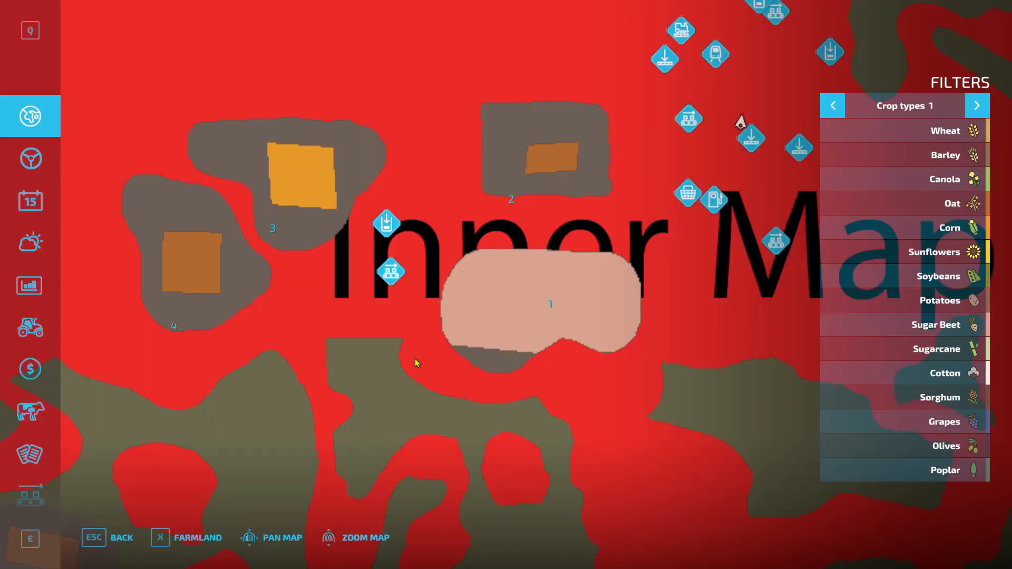
pyautogui.moveTo(430, 369); pyautogui.dragTo(562, 99)
pyautogui.scroll(-3, 481, 220)
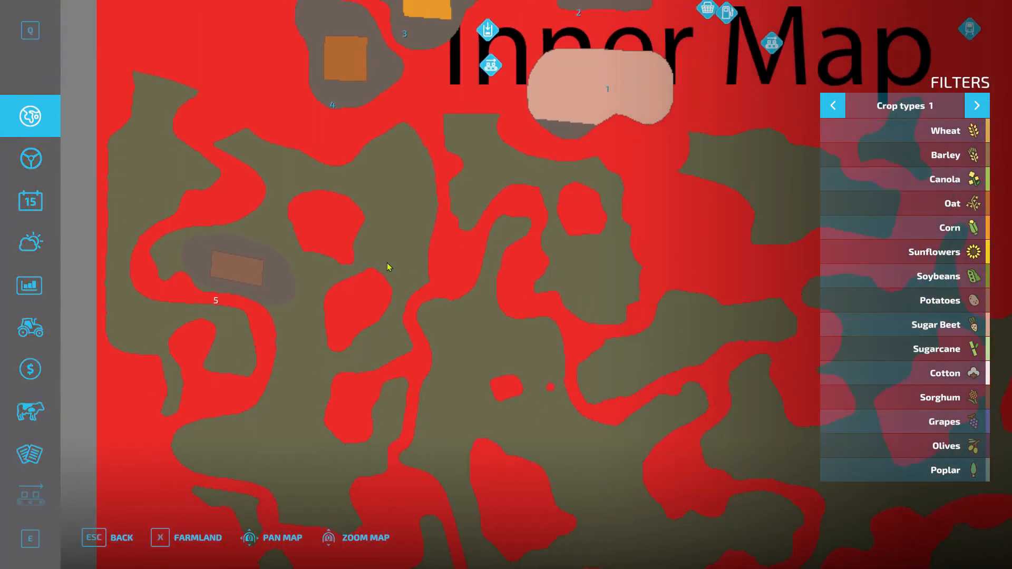
pyautogui.moveTo(434, 200); pyautogui.dragTo(408, 448)
pyautogui.moveTo(448, 266); pyautogui.dragTo(435, 287)
pyautogui.scroll(3, 435, 288)
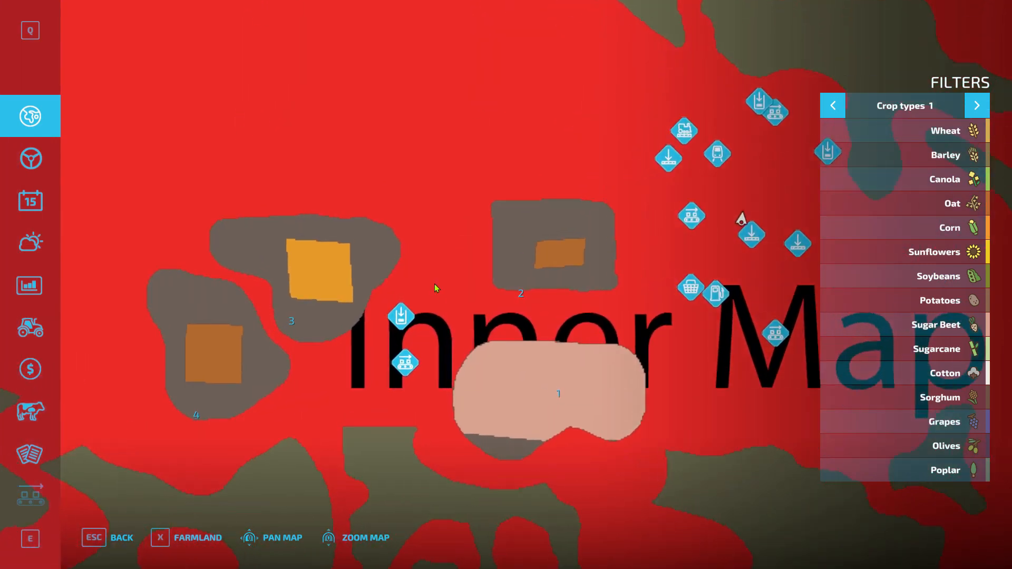
pyautogui.scroll(2, 435, 285)
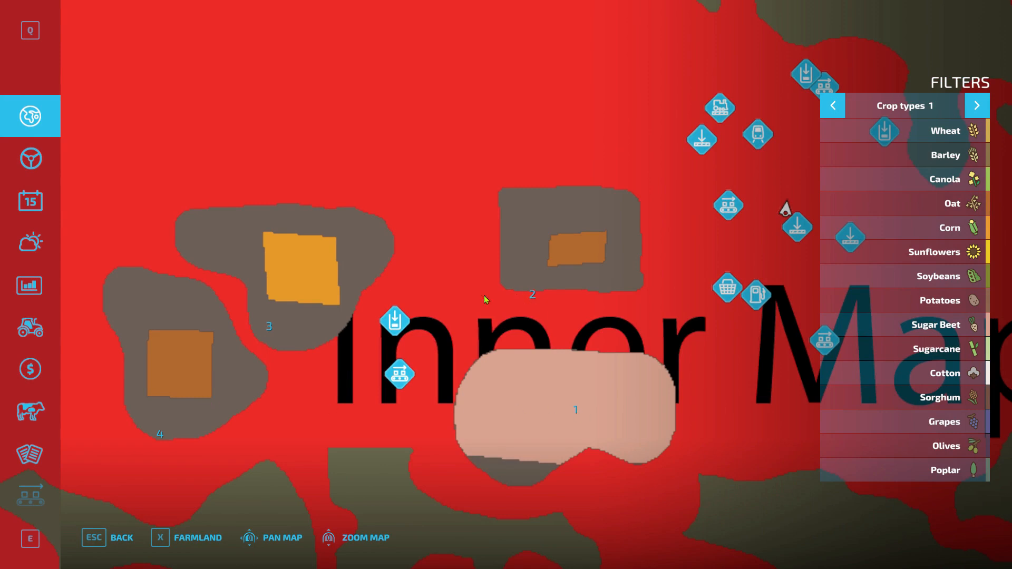
pyautogui.moveTo(369, 374); pyautogui.dragTo(495, 54)
pyautogui.moveTo(200, 321); pyautogui.dragTo(254, 286)
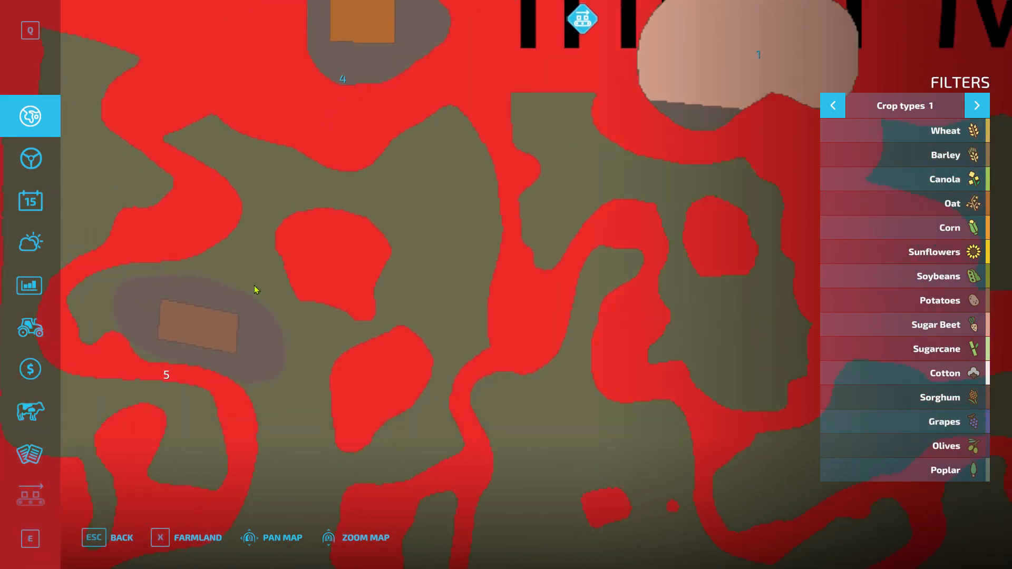
pyautogui.moveTo(569, 158); pyautogui.dragTo(385, 350)
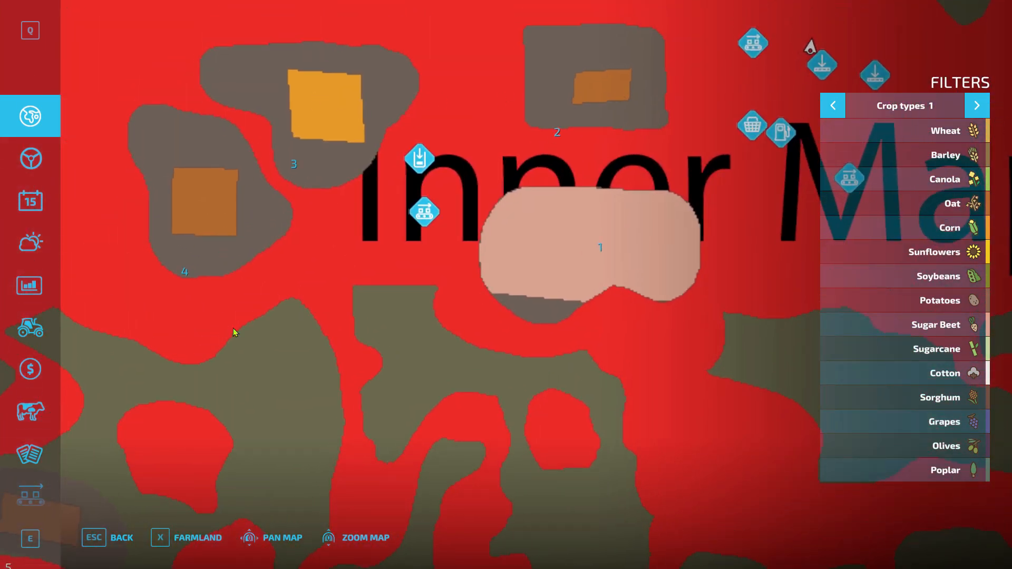
pyautogui.moveTo(234, 333); pyautogui.dragTo(554, 118)
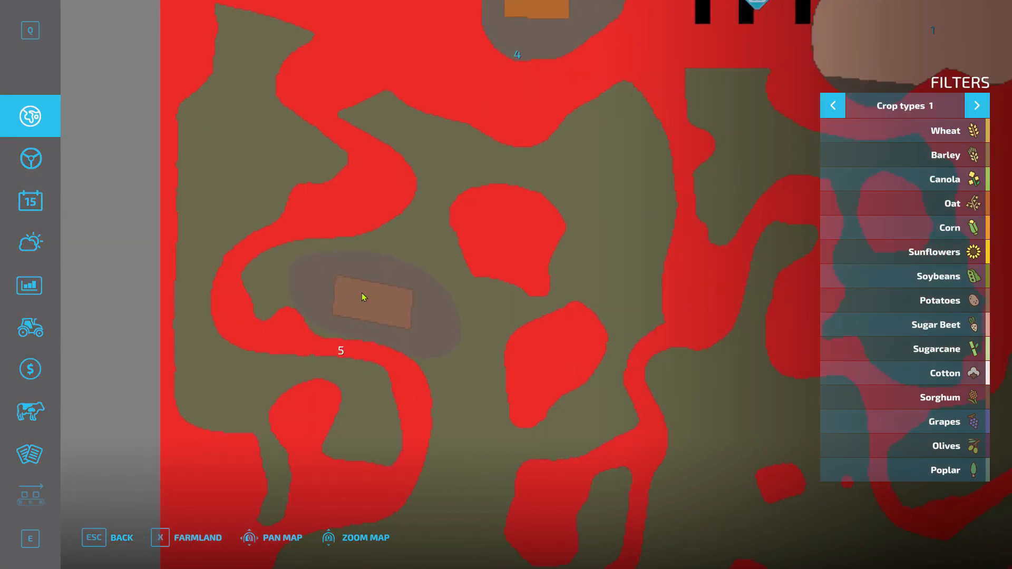
pyautogui.moveTo(634, 167); pyautogui.dragTo(416, 406)
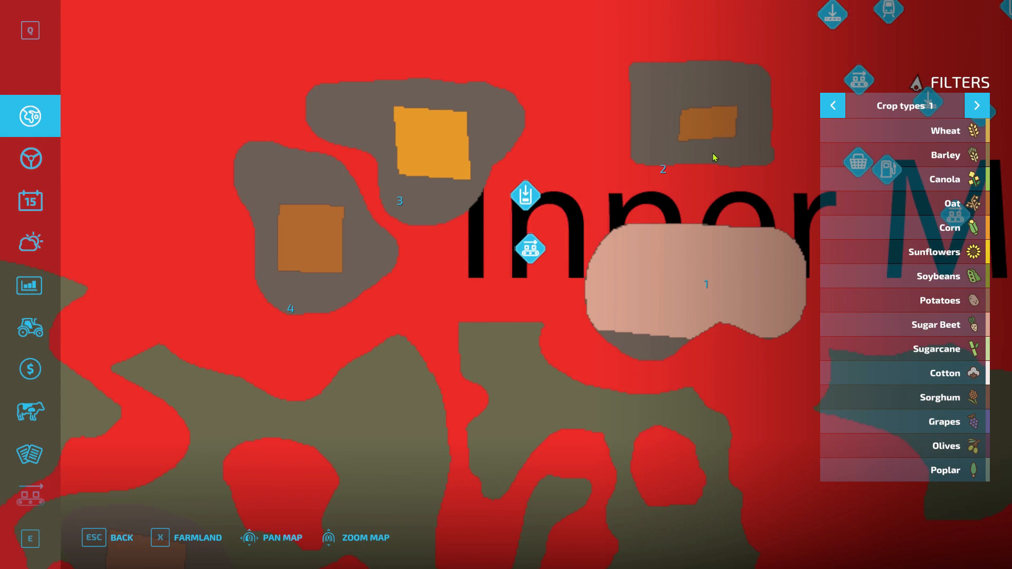
pyautogui.moveTo(713, 205); pyautogui.dragTo(583, 255)
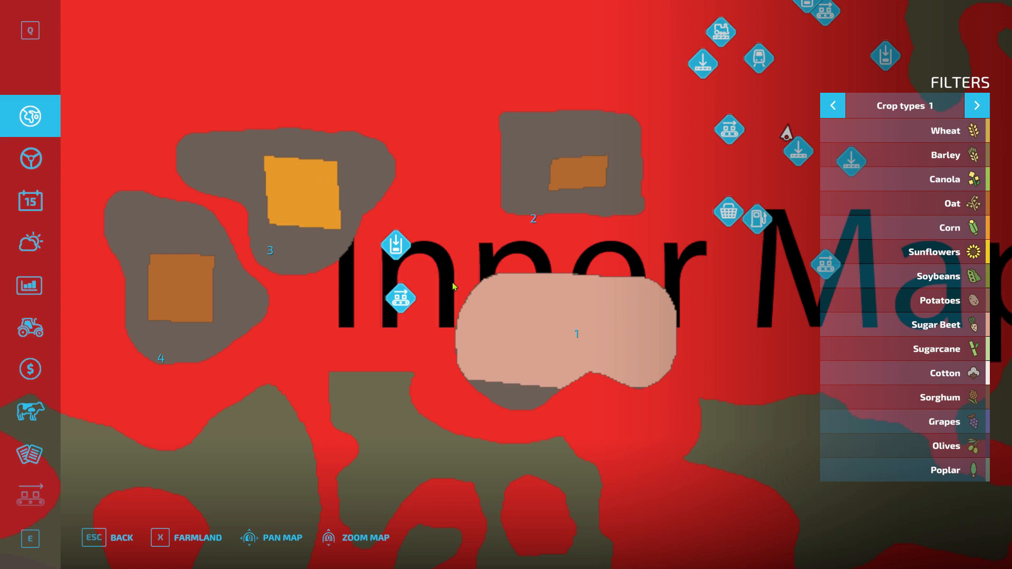
# Create and start a Fieldwork job for the MF 7720 S with its target position at the northeast end of field 3, heading south
pyautogui.click(38, 174)
pyautogui.click(464, 536)
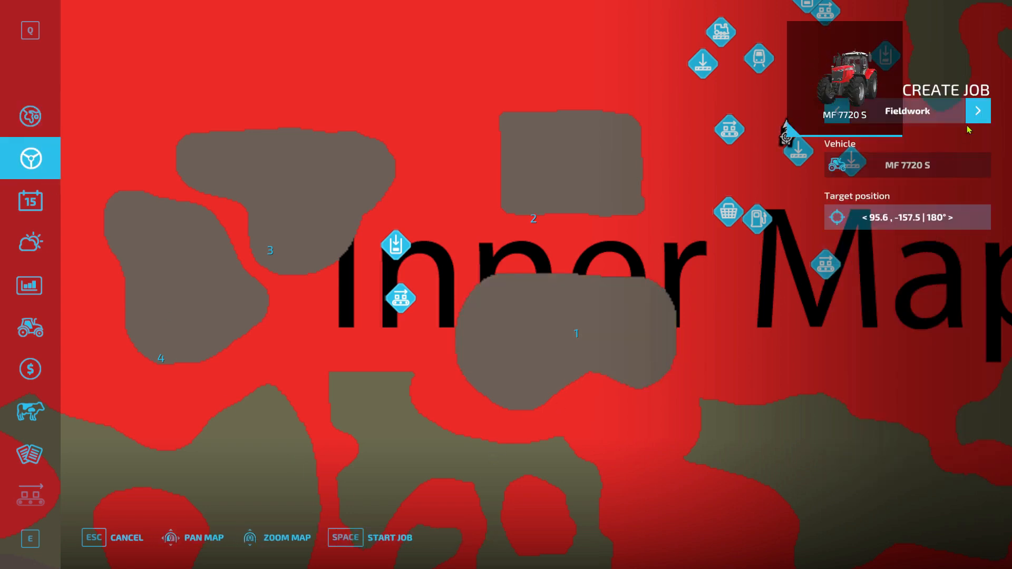
pyautogui.click(979, 112)
pyautogui.click(979, 112)
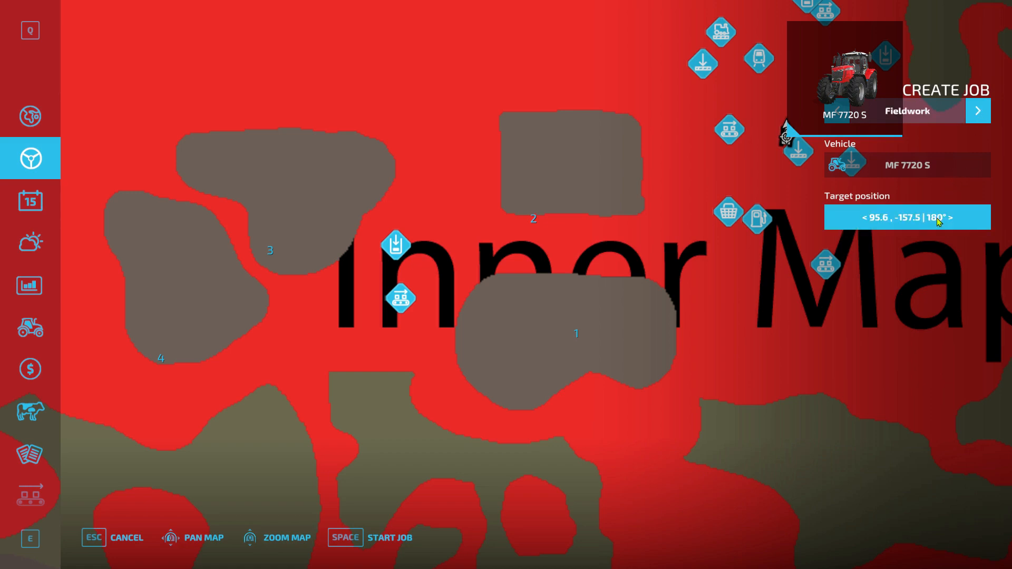
pyautogui.click(899, 222)
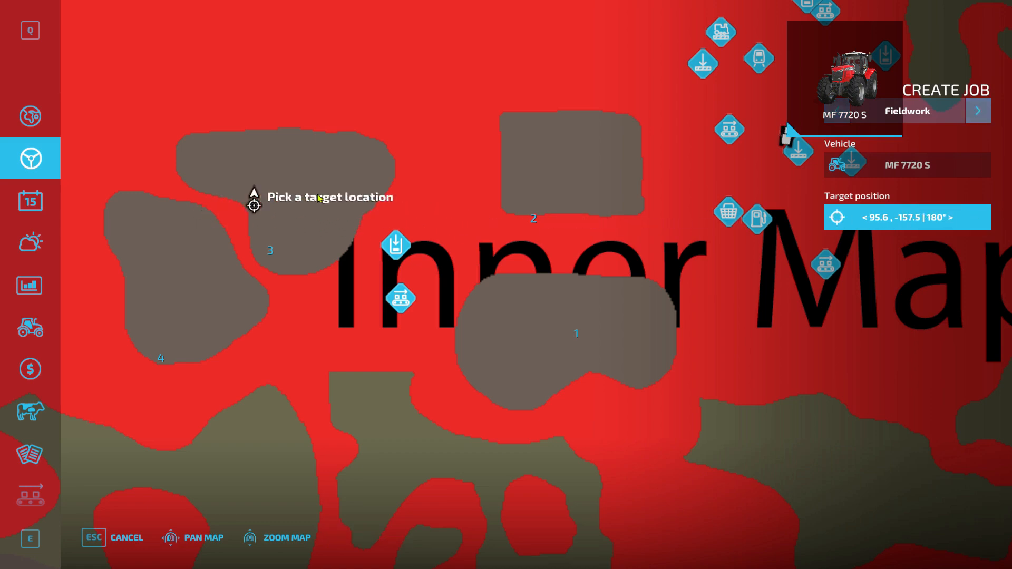
pyautogui.click(376, 151)
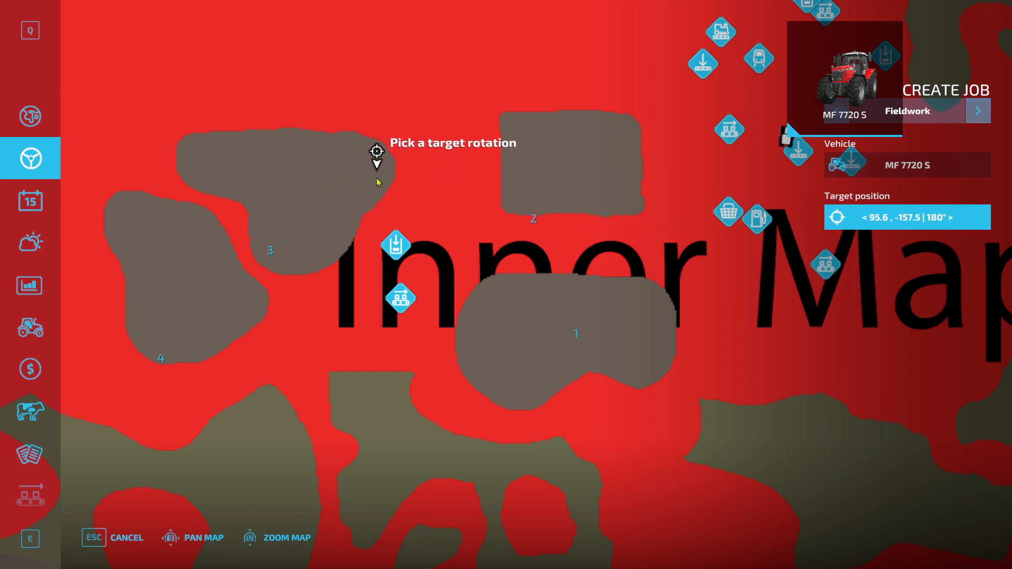
pyautogui.click(362, 242)
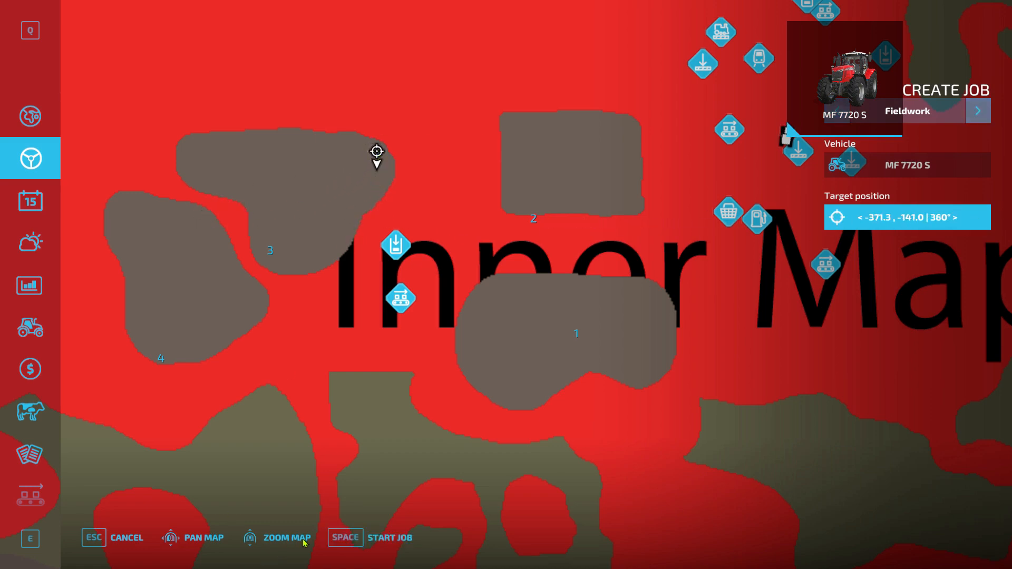
pyautogui.click(362, 538)
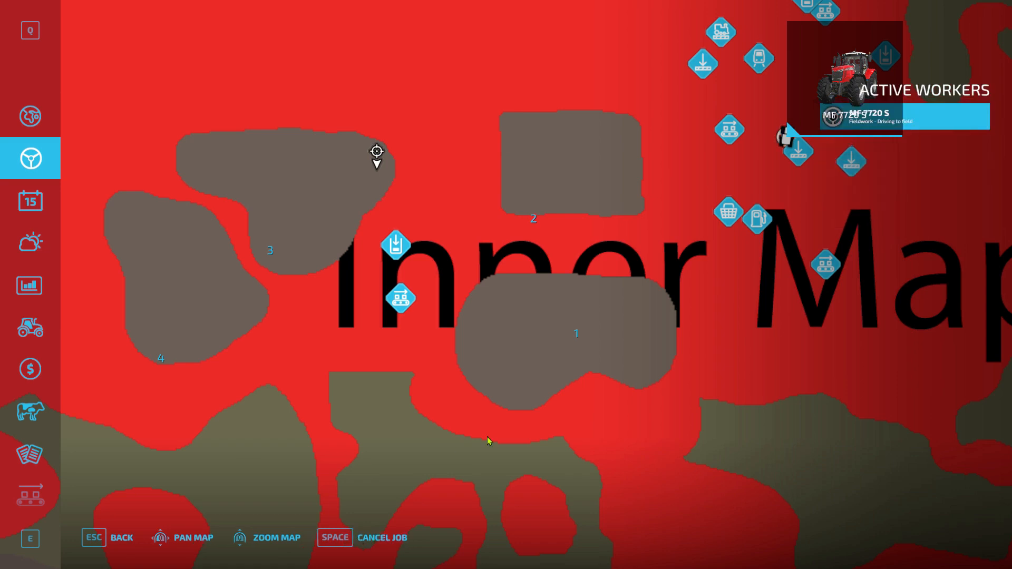
pyautogui.press('Escape')
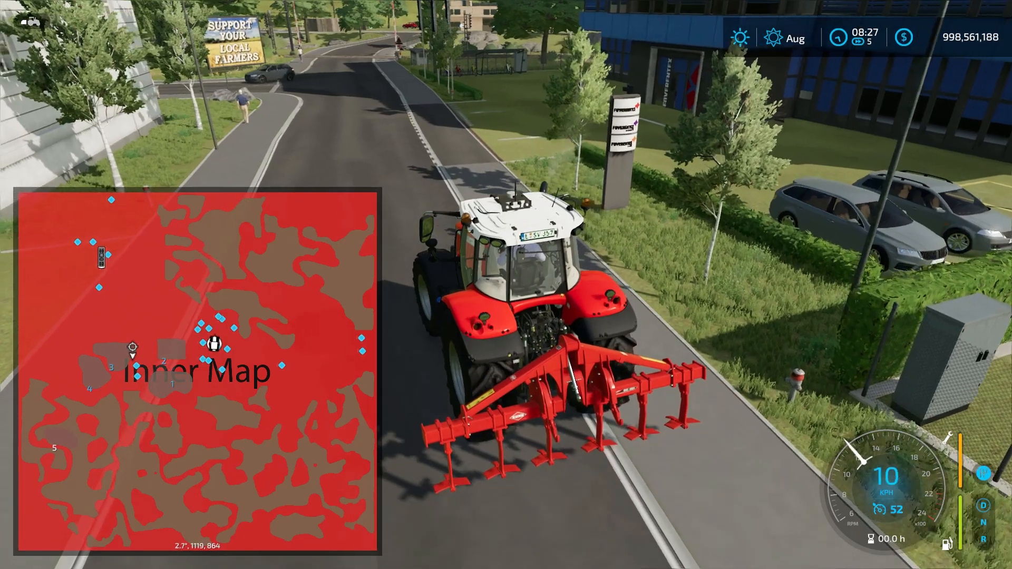
# Shrink and hide the minimap, and check on the in-game map where the MF 7720 S worker is driving
pyautogui.press('9')
pyautogui.press('9')
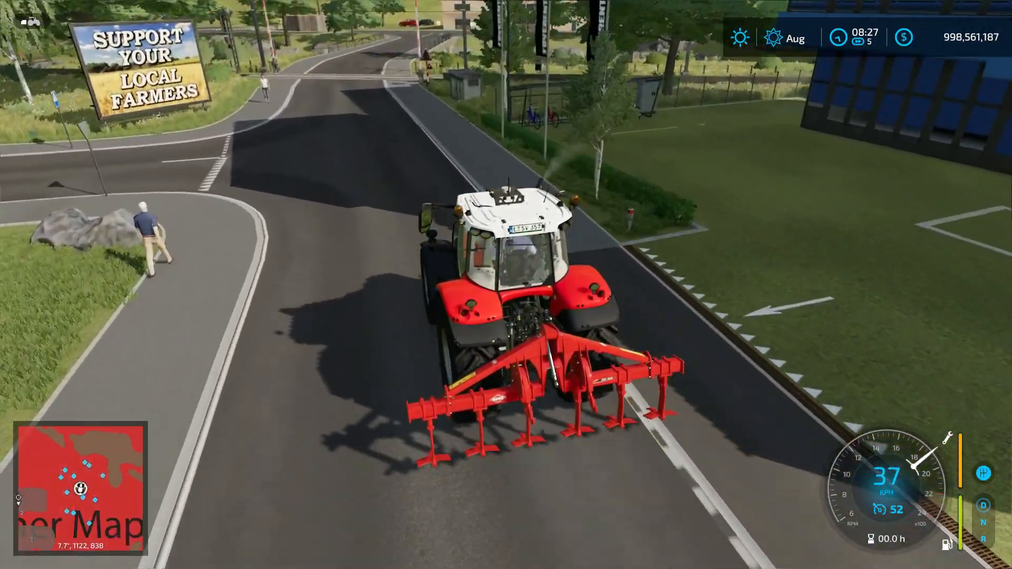
pyautogui.press('9')
pyautogui.press('9')
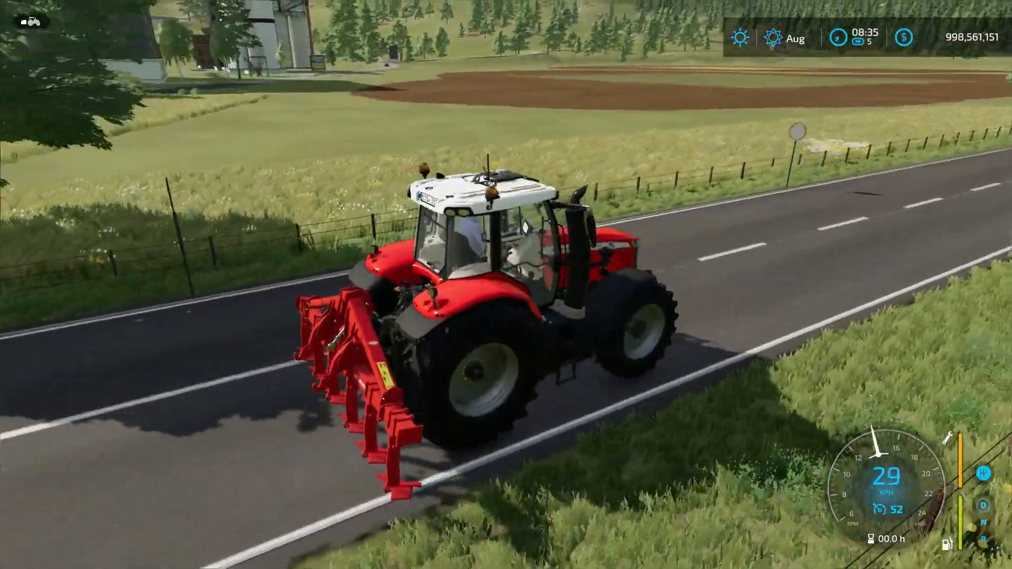
pyautogui.press('Escape')
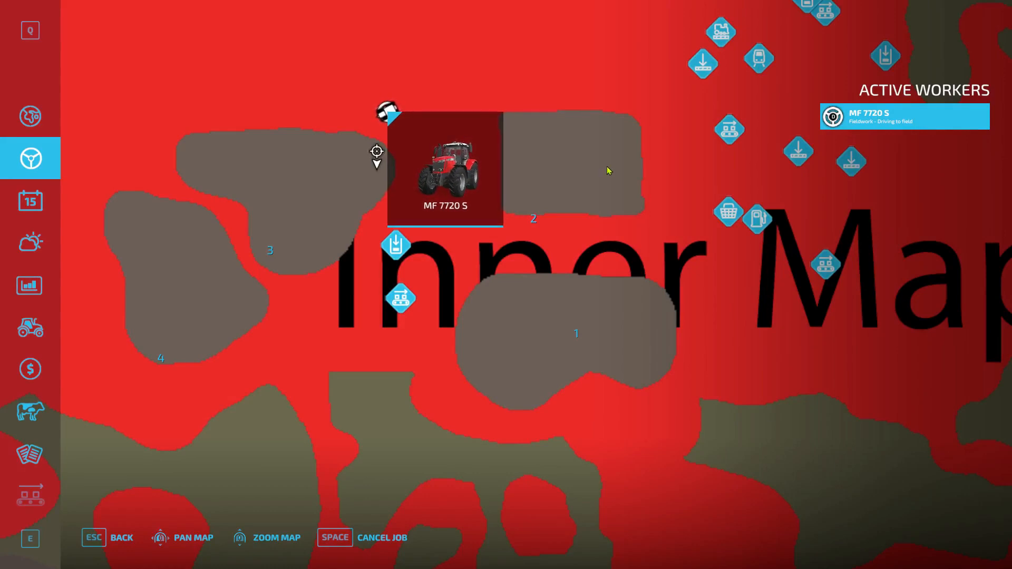
pyautogui.press('Escape')
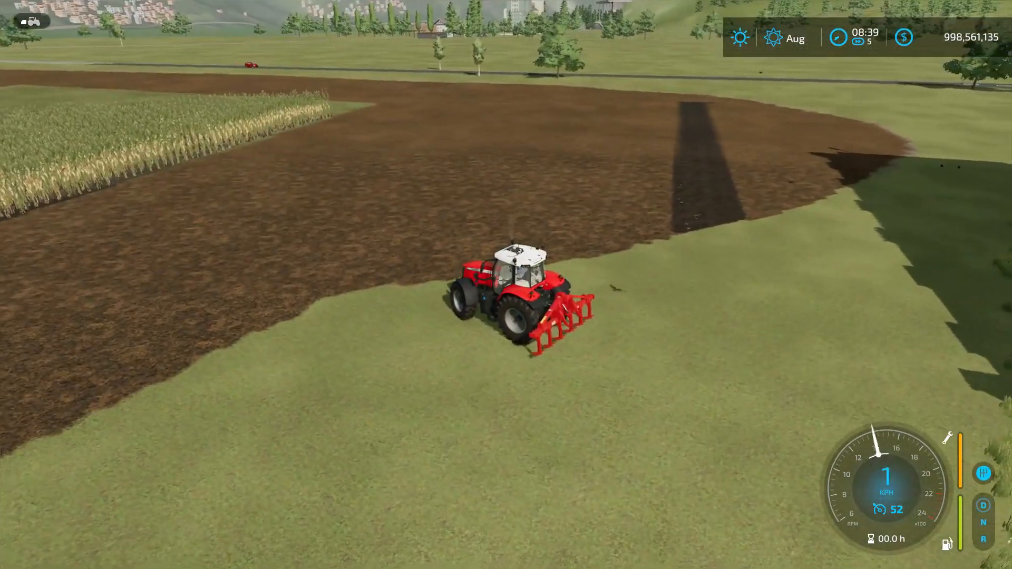
# Watch the worker turn the tractor at the edge of field 3 and cultivate the second strip beside the first
pyautogui.press('s')
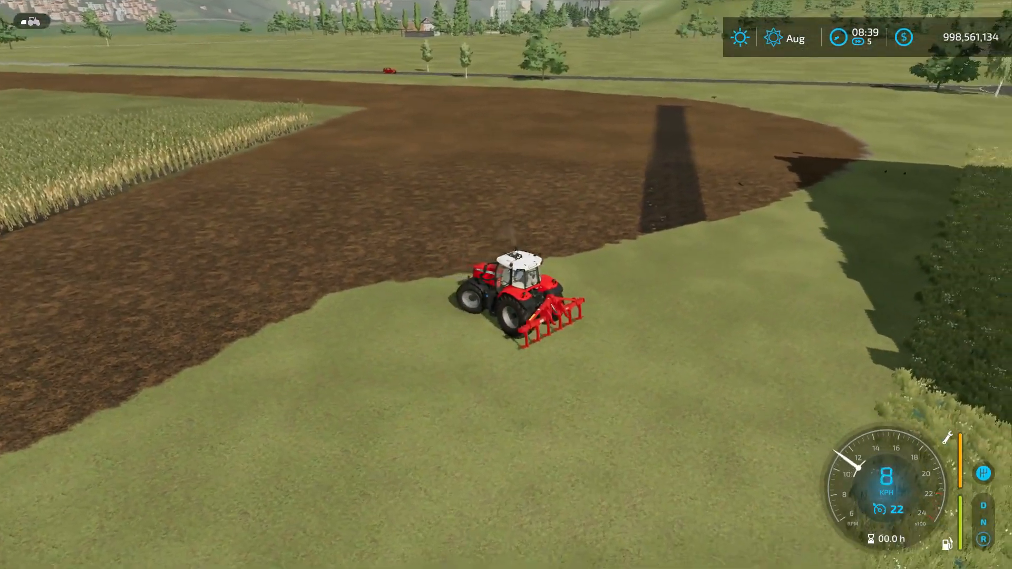
pyautogui.press('w')
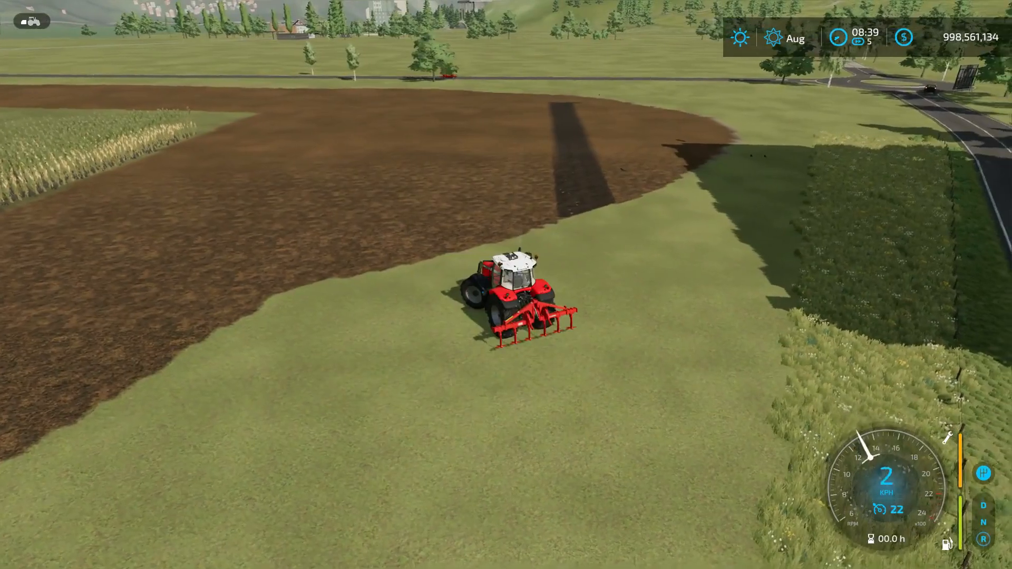
pyautogui.press('w')
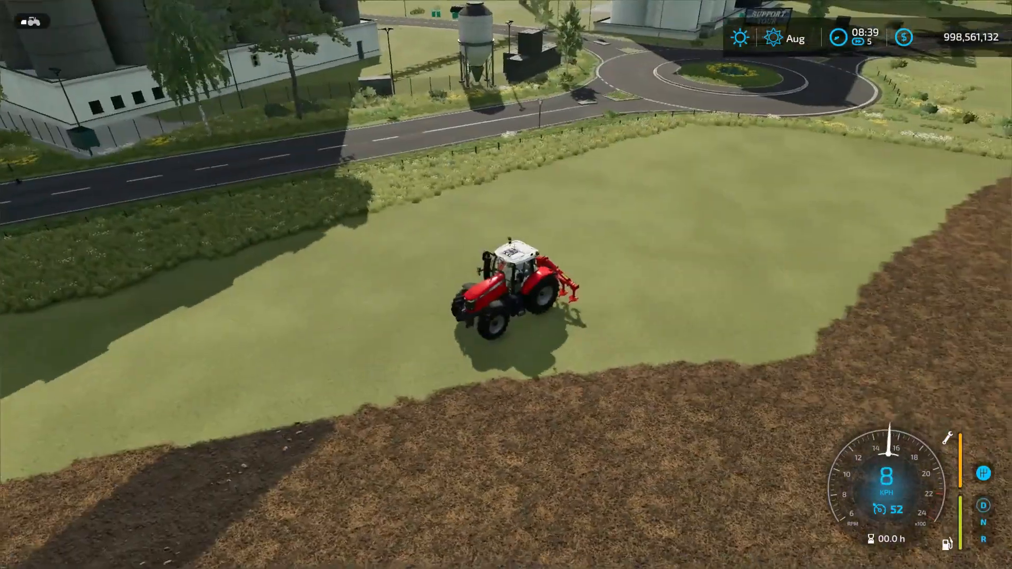
pyautogui.press('w')
pyautogui.press('a')
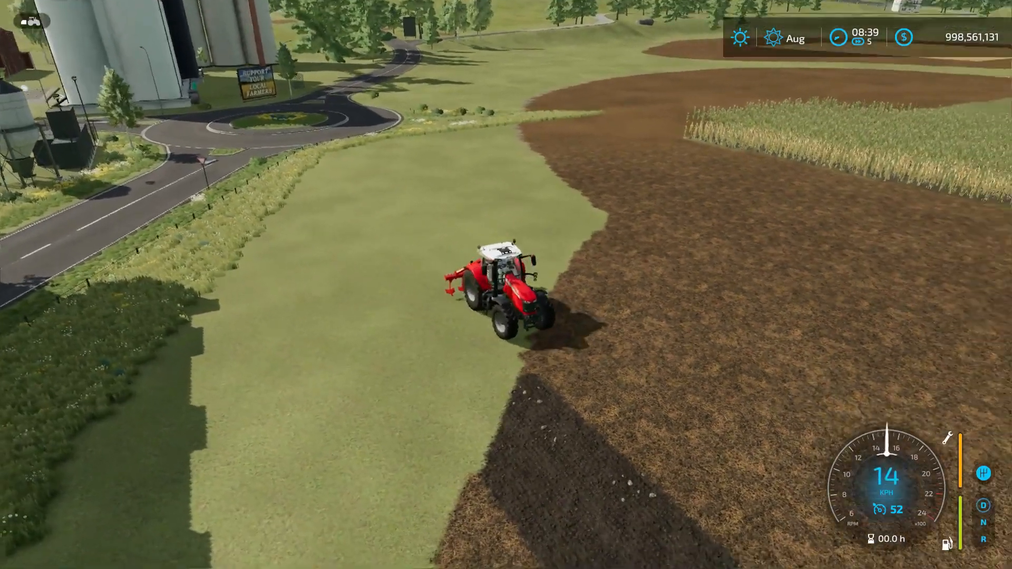
pyautogui.press('s')
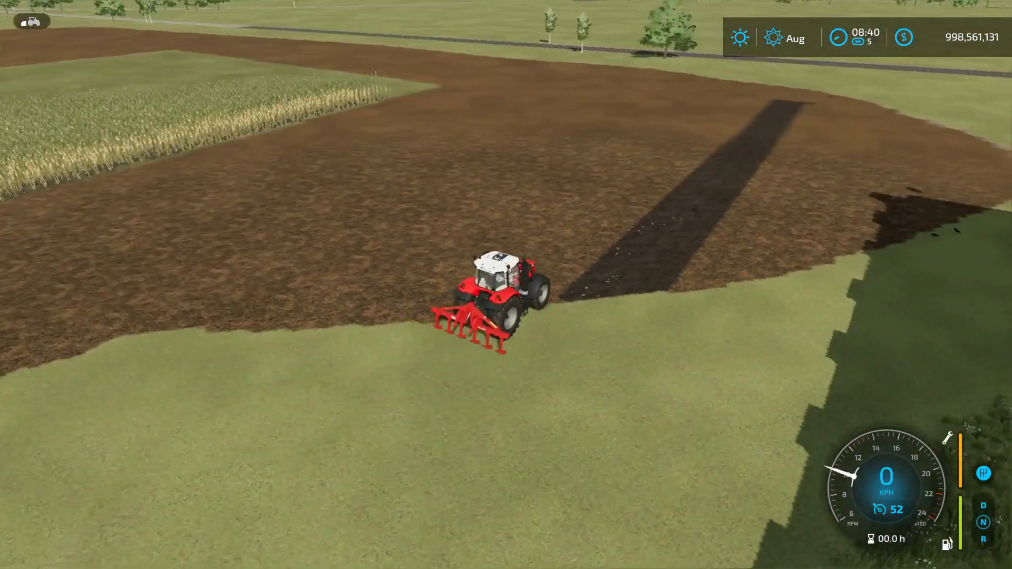
pyautogui.press('w')
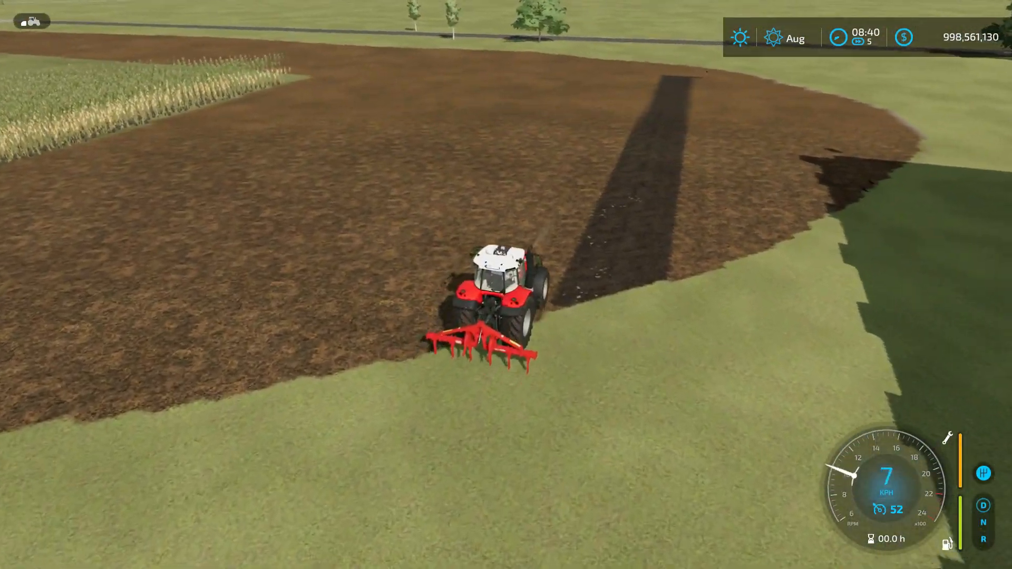
pyautogui.press('w')
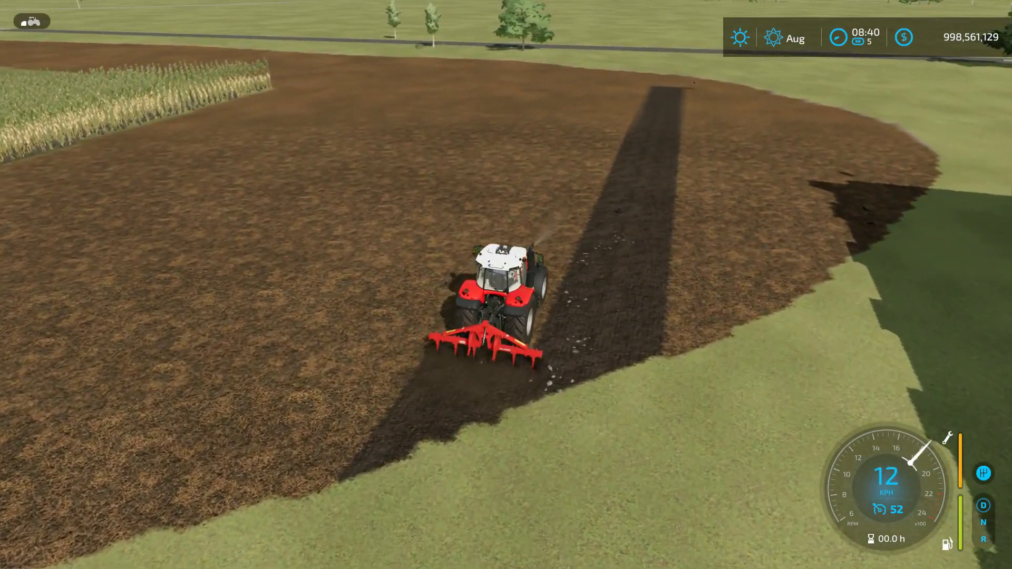
pyautogui.press('w')
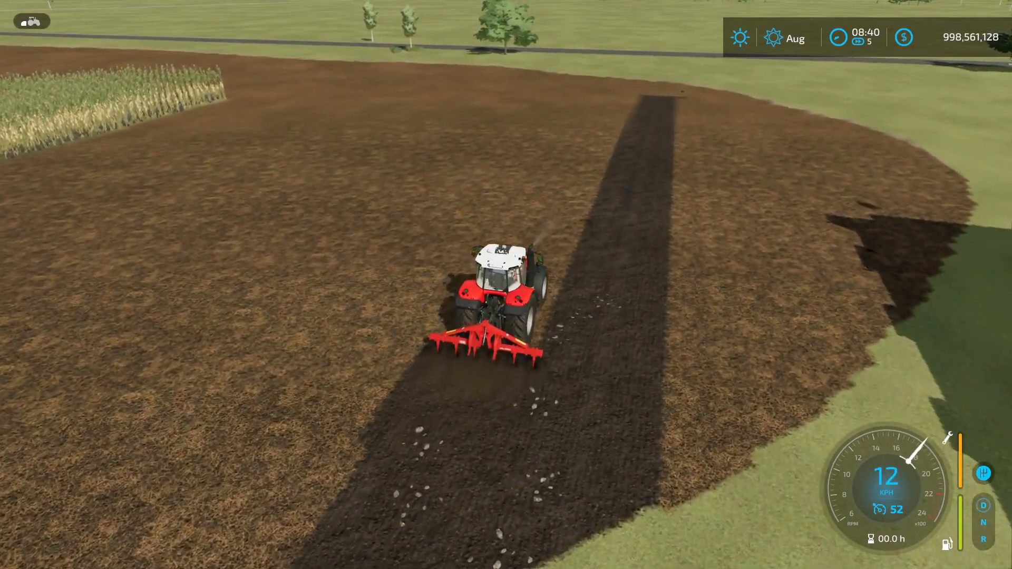
pyautogui.press('w')
pyautogui.press('w')
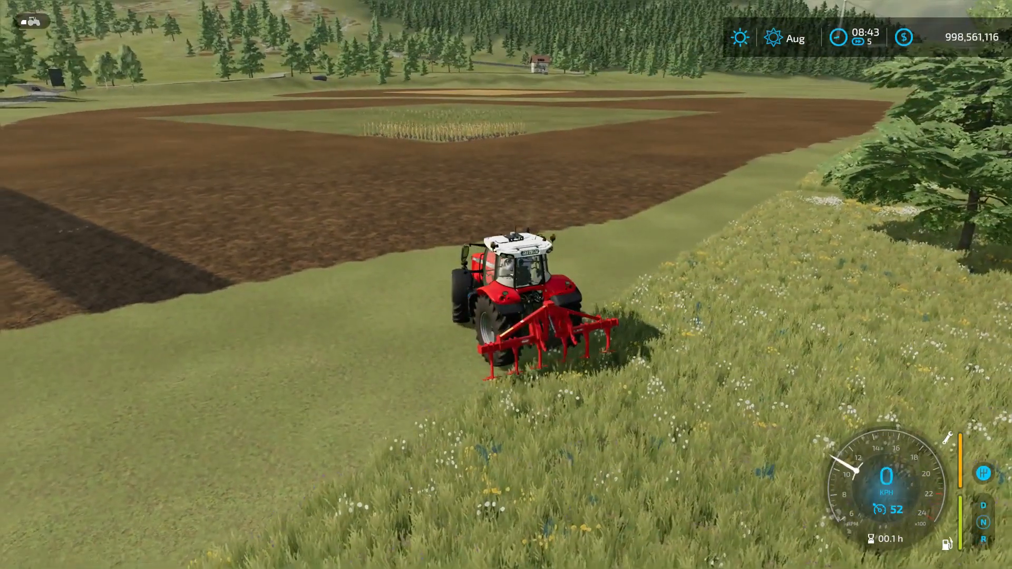
# Watch the worker turn at the opposite edge of field 3 and cultivate the third strip
pyautogui.press('w')
pyautogui.press('a')
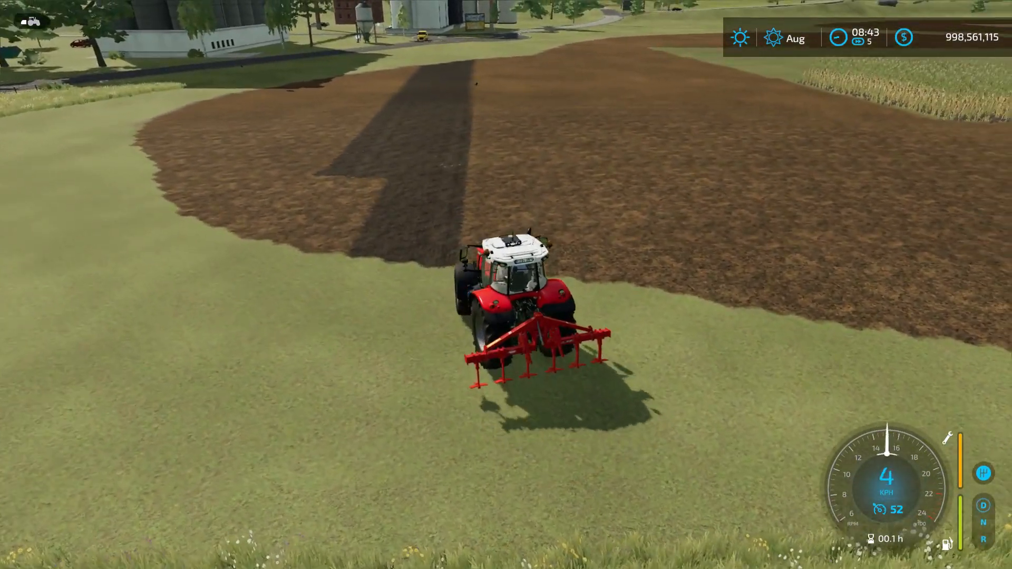
pyautogui.press('w')
pyautogui.press('d')
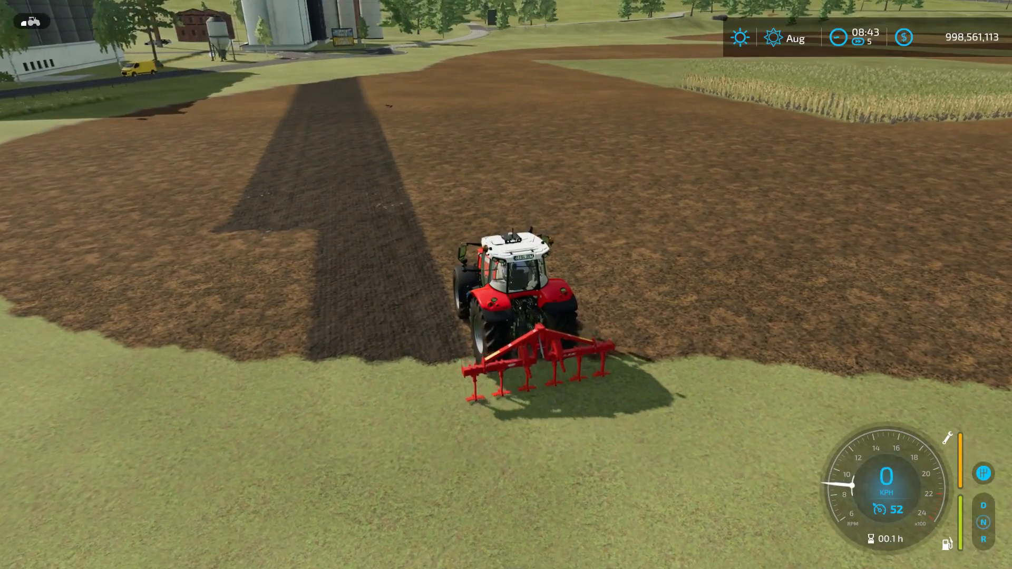
pyautogui.press('w')
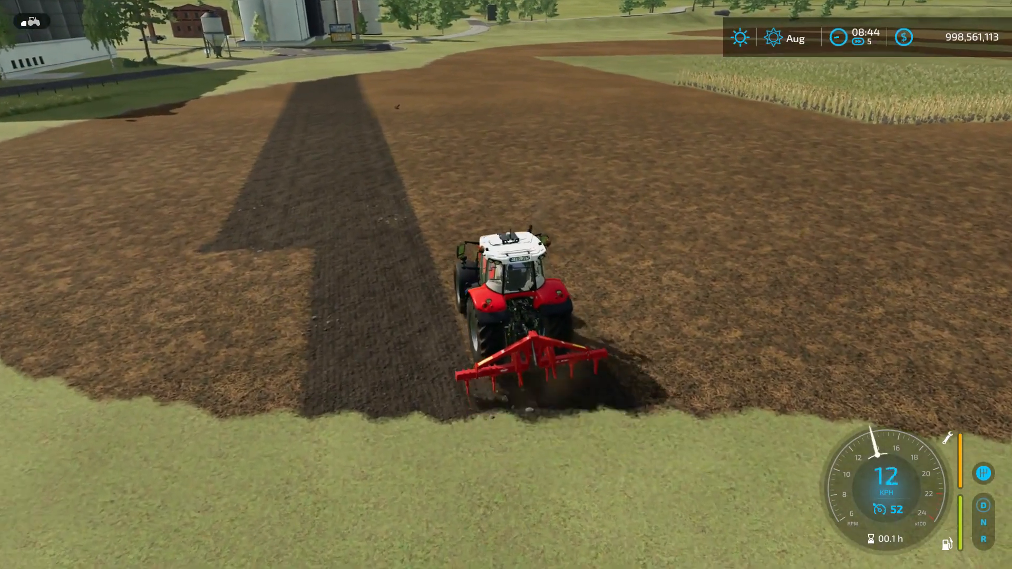
pyautogui.press('w')
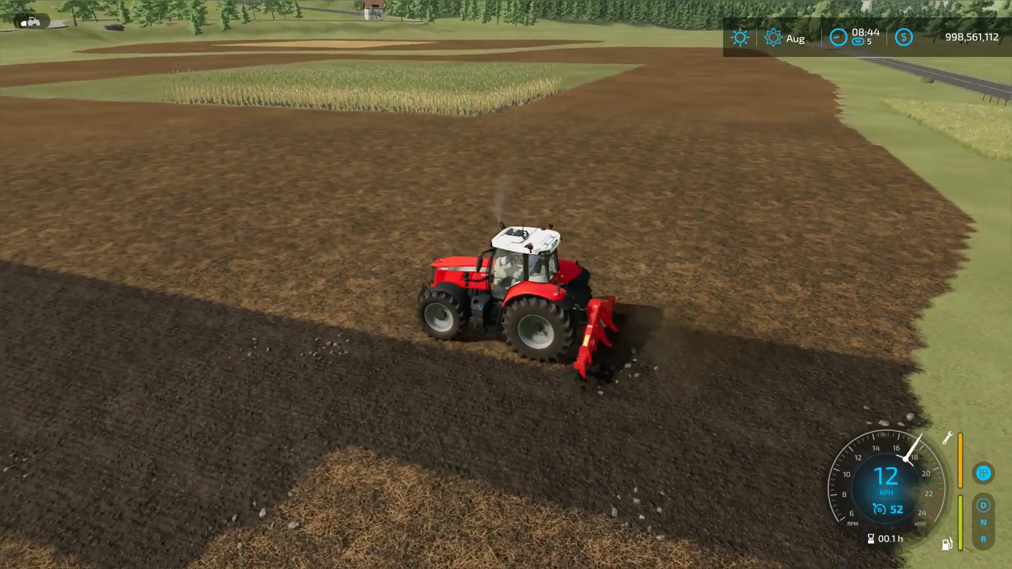
pyautogui.press('w')
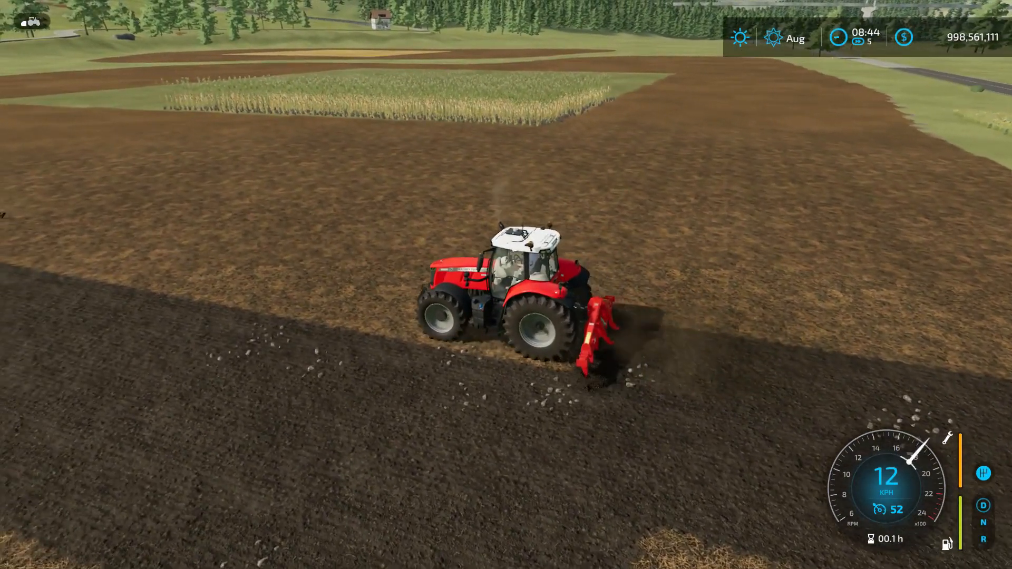
pyautogui.press('w')
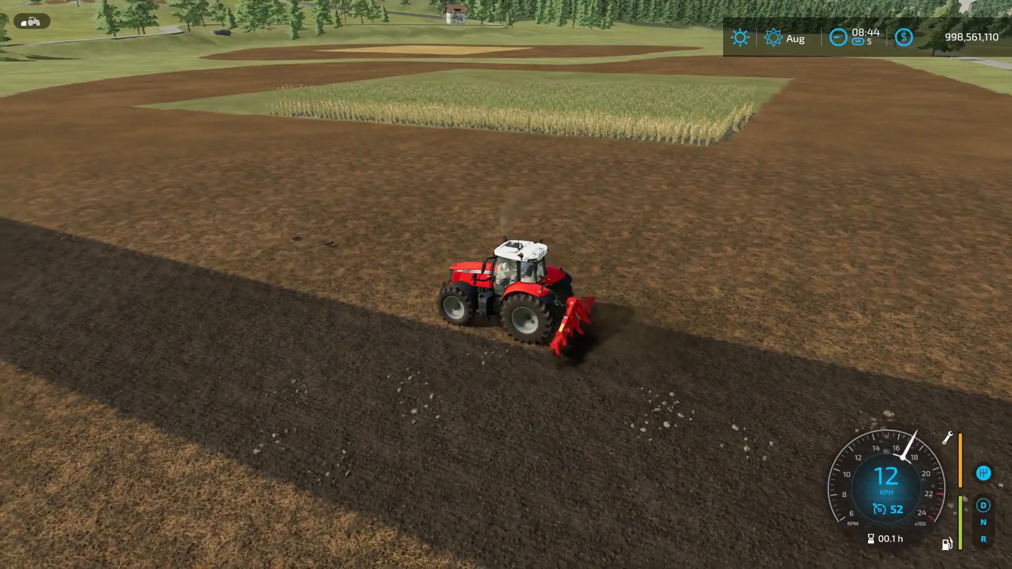
pyautogui.press('w')
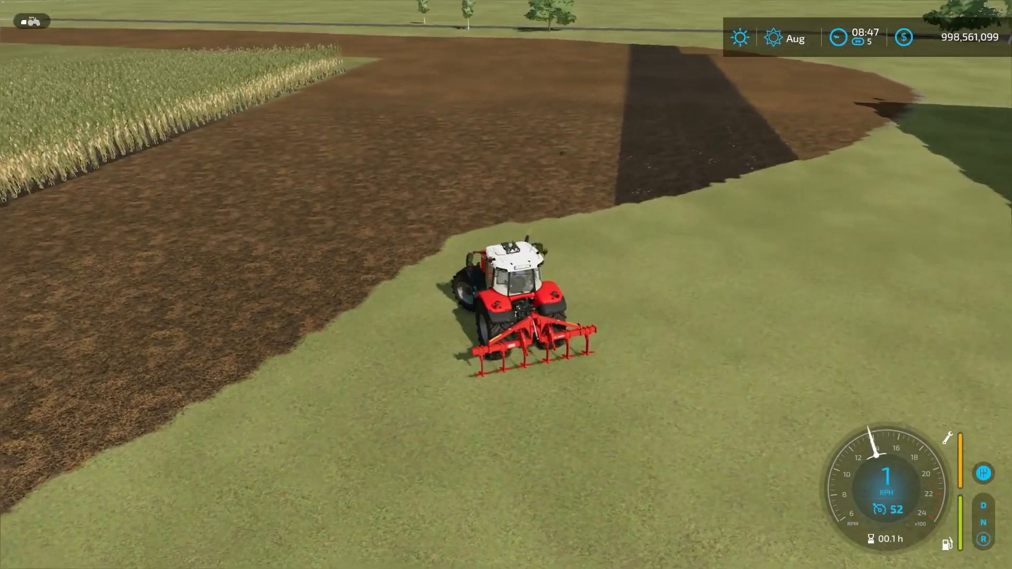
# Watch the worker line up with the worked area at the starting edge and cultivate the fourth strip of field 3
pyautogui.press('w')
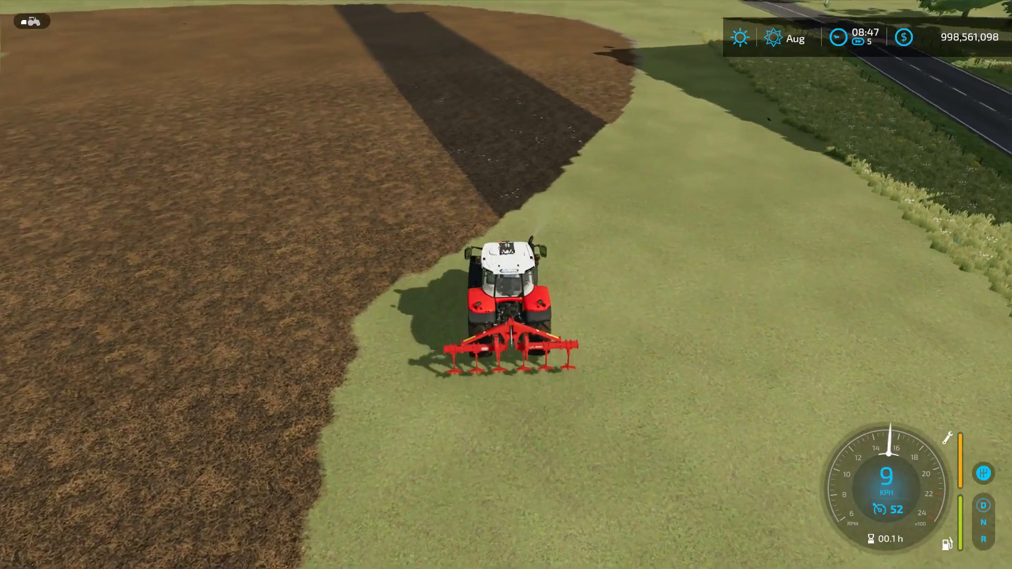
pyautogui.press('w')
pyautogui.press('w')
pyautogui.press('a')
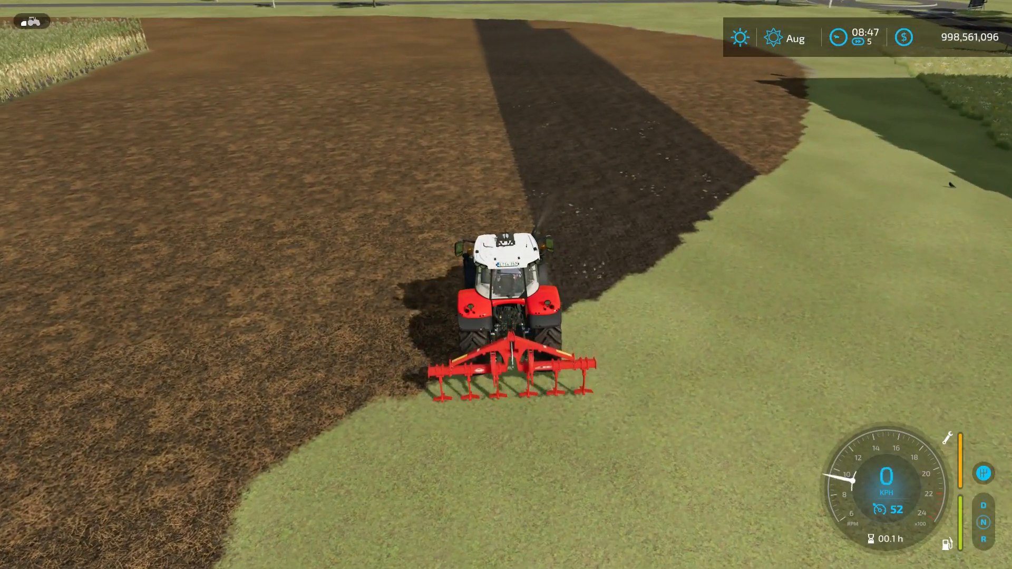
pyautogui.press('w')
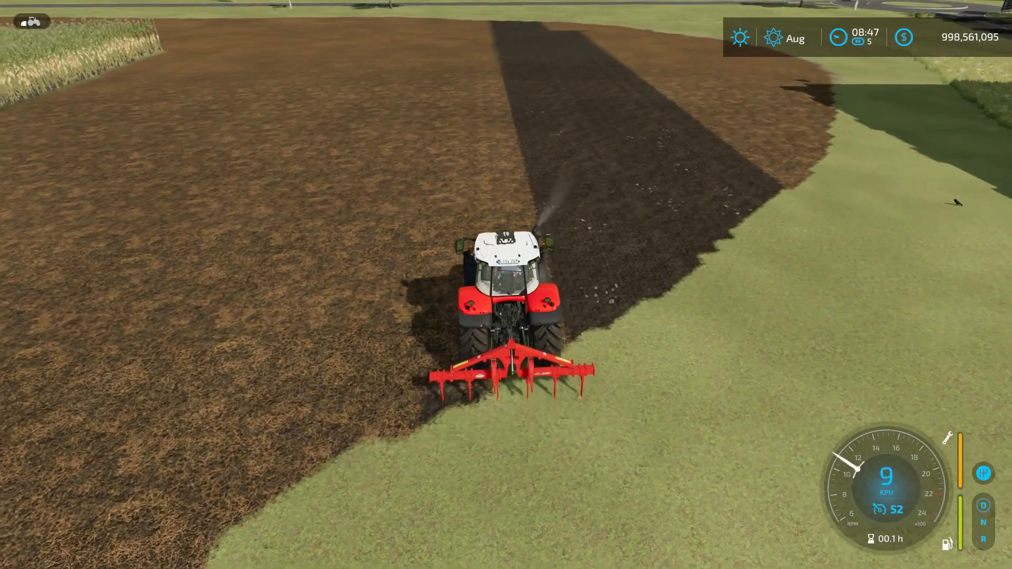
pyautogui.press('w')
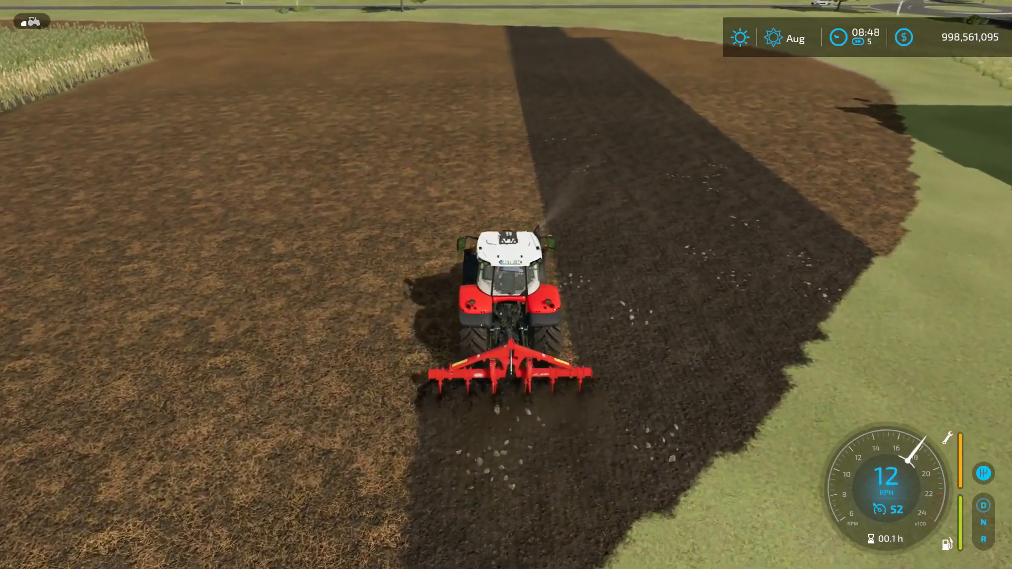
pyautogui.press('w')
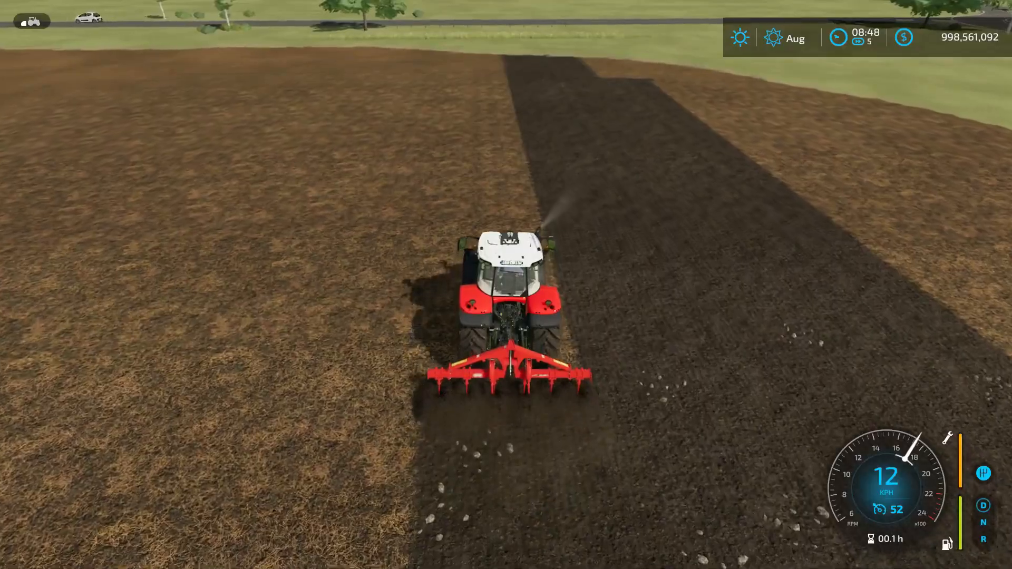
pyautogui.press('a')
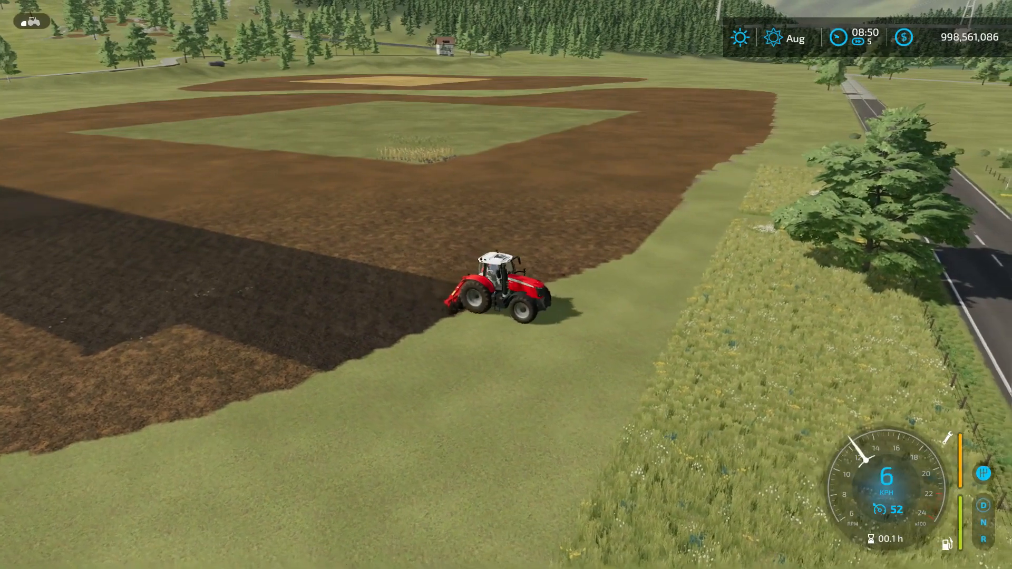
# Watch the worker finish the strip, lift the cultivator and pull out onto the roadside grass beside field 3
pyautogui.press('w')
pyautogui.press('v')
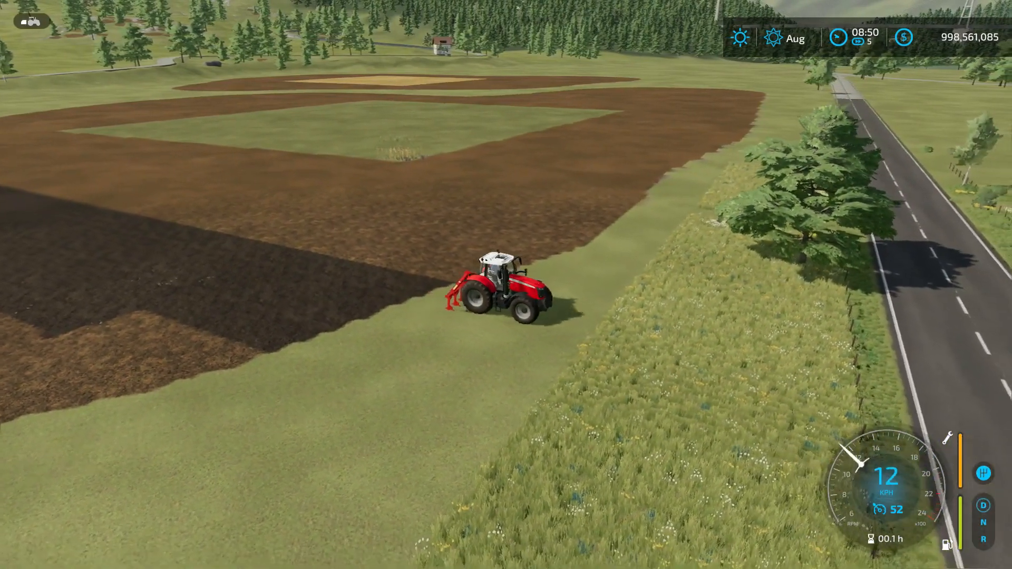
pyautogui.press('s')
pyautogui.press('w')
pyautogui.press('a')
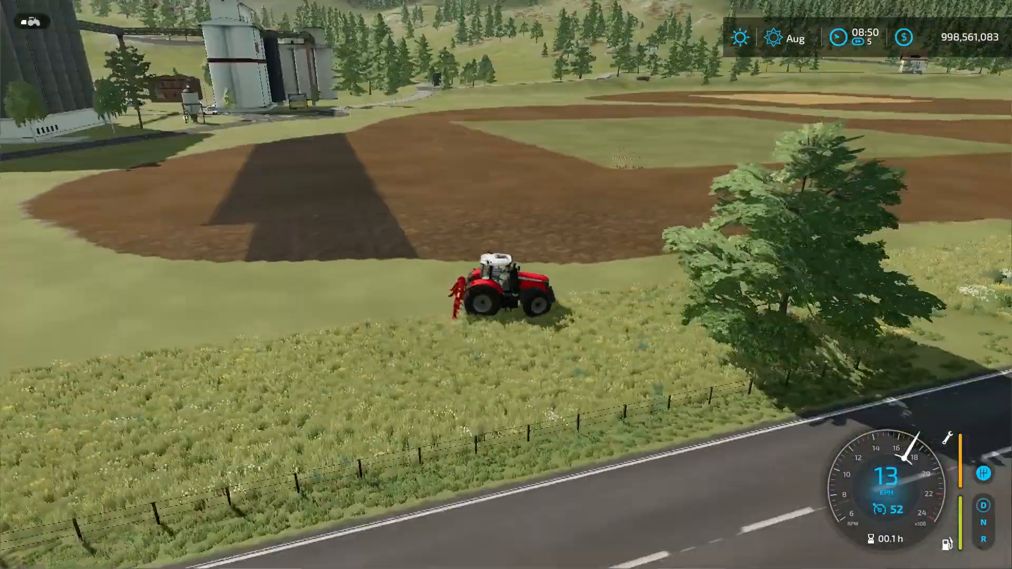
pyautogui.press('s')
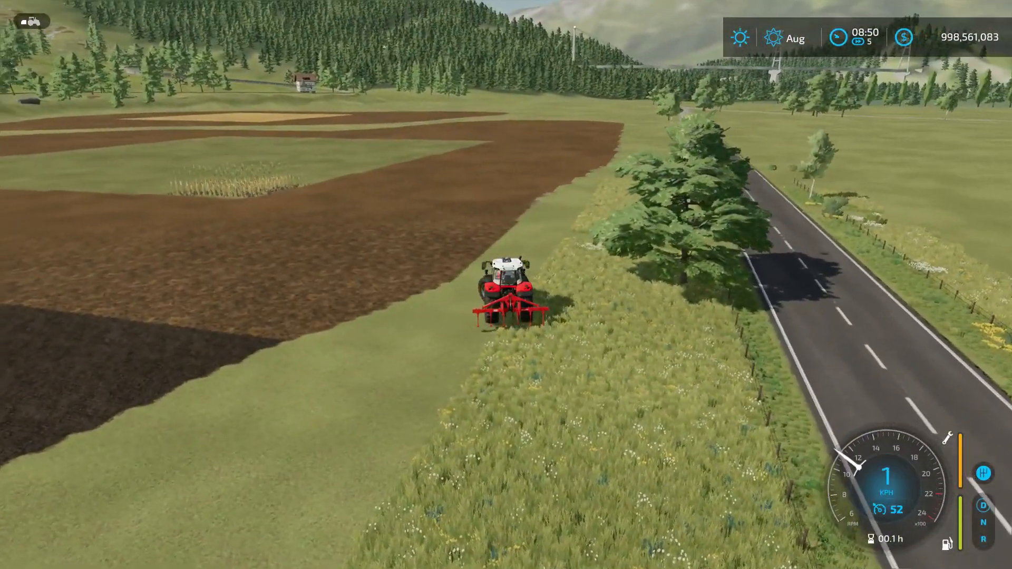
# Watch the worker maneuver back from the roadside grass, line up beside the cultivated strips and start the next strip of field 3
pyautogui.press('w')
pyautogui.press('a')
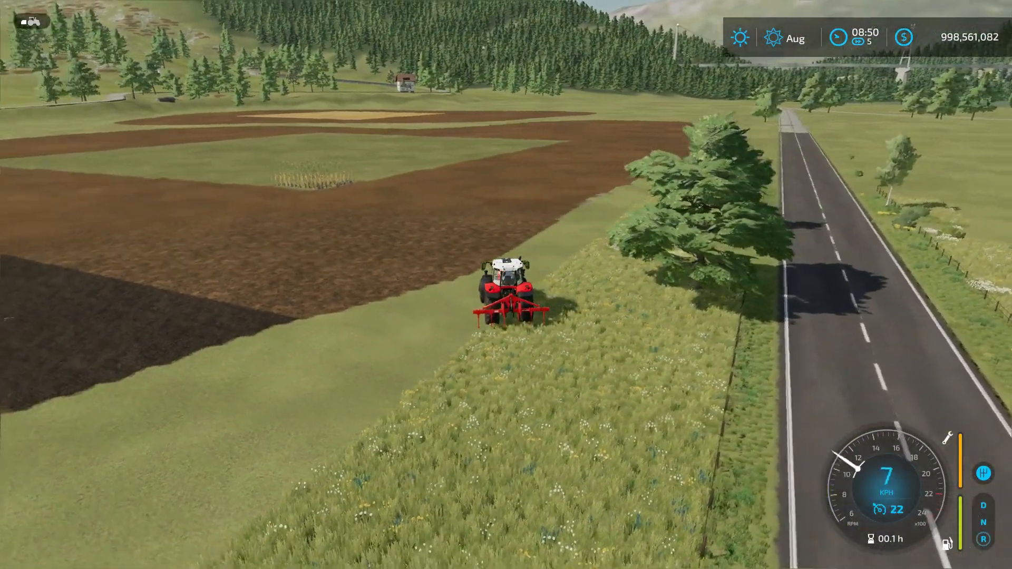
pyautogui.press('w')
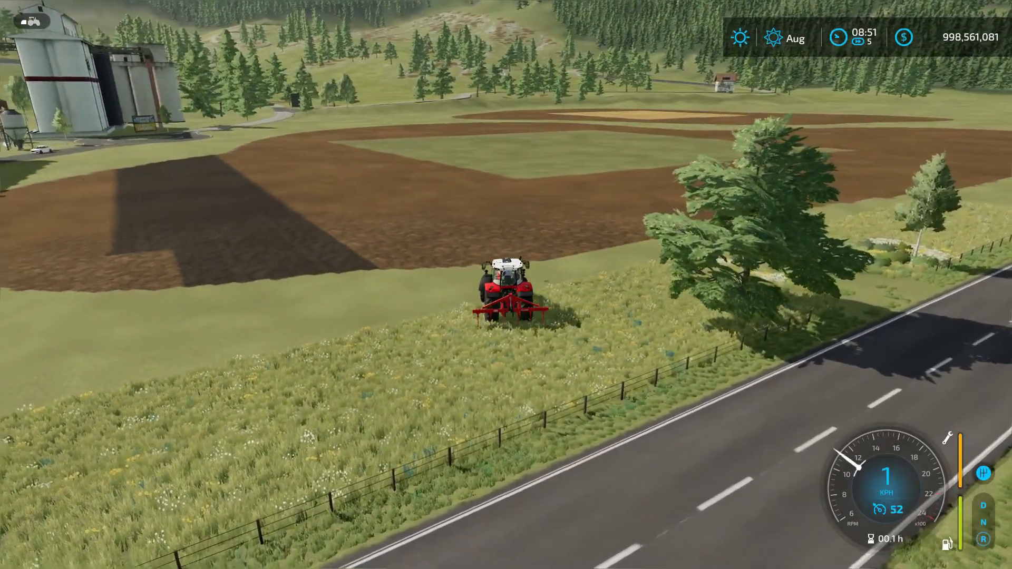
pyautogui.press('w')
pyautogui.press('a')
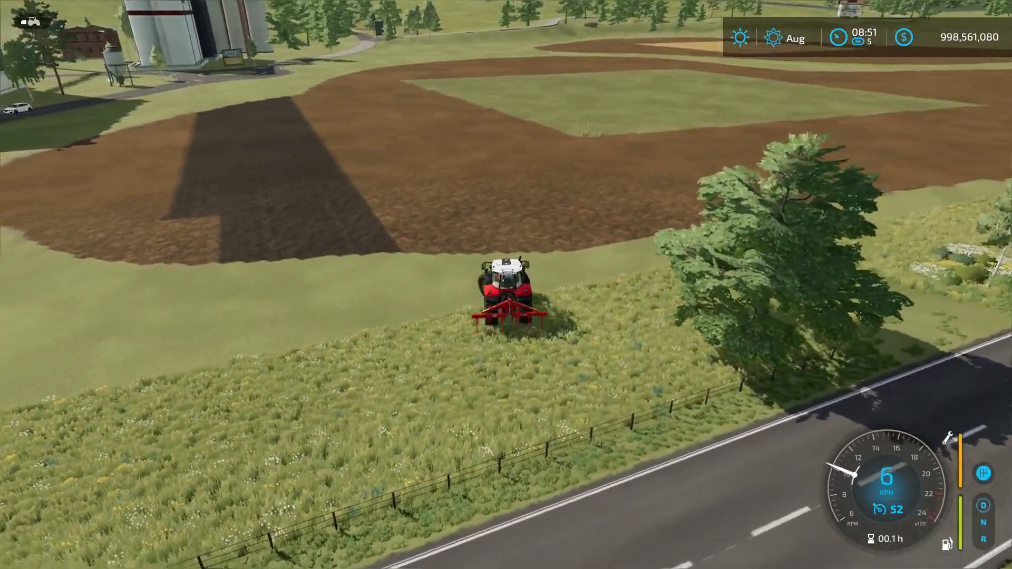
pyautogui.press('w')
pyautogui.press('a')
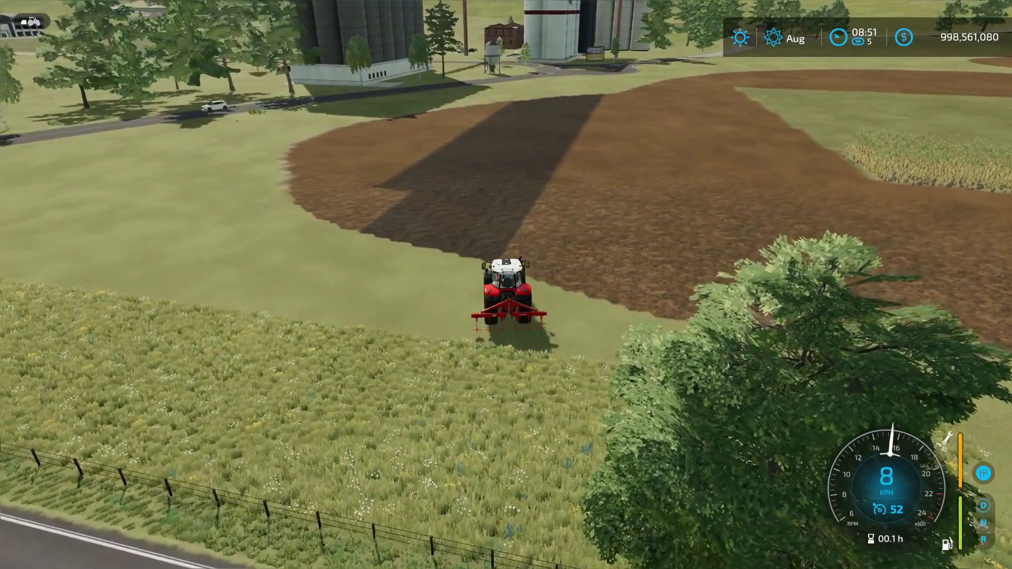
pyautogui.press('w')
pyautogui.press('d')
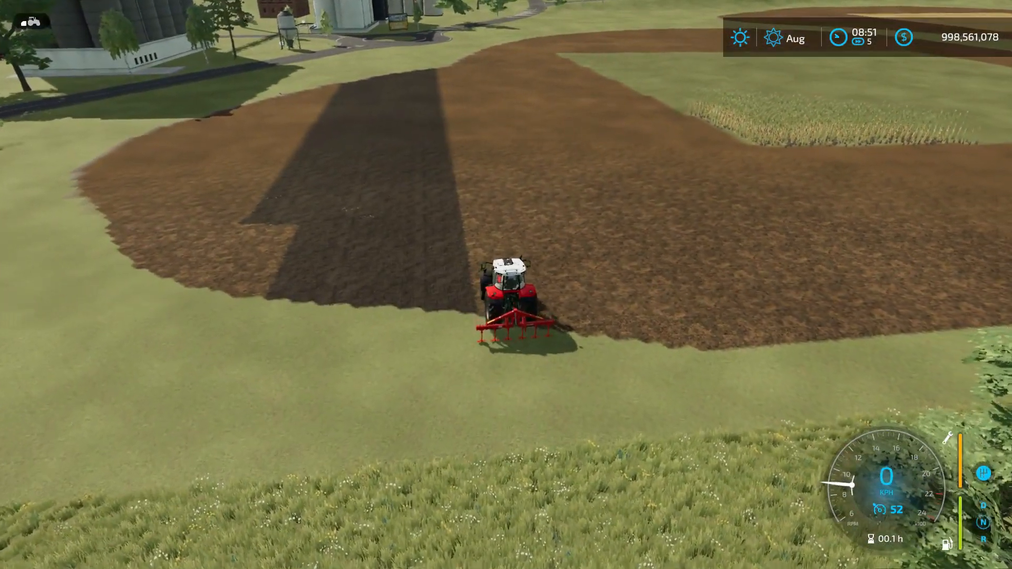
pyautogui.press('w')
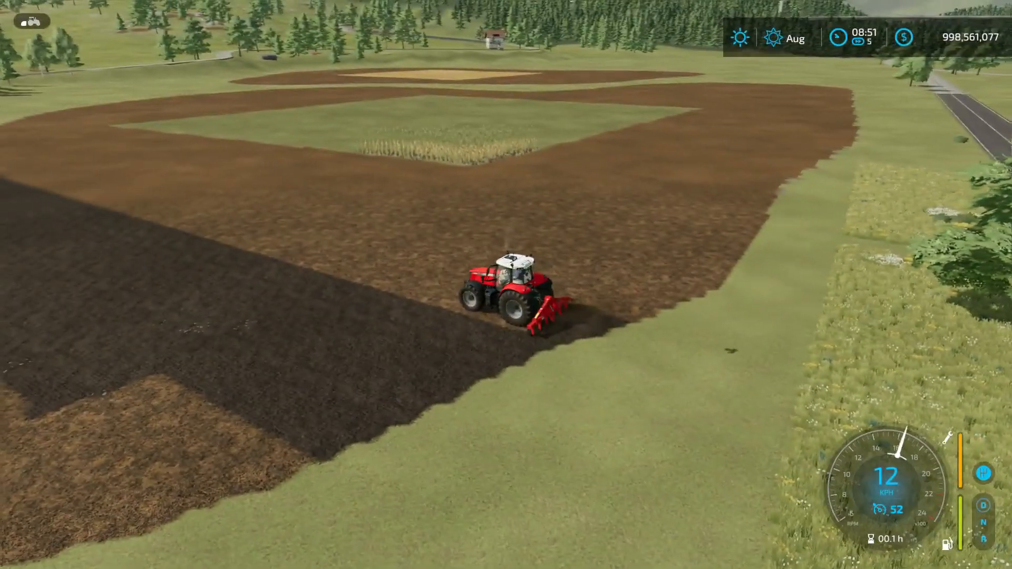